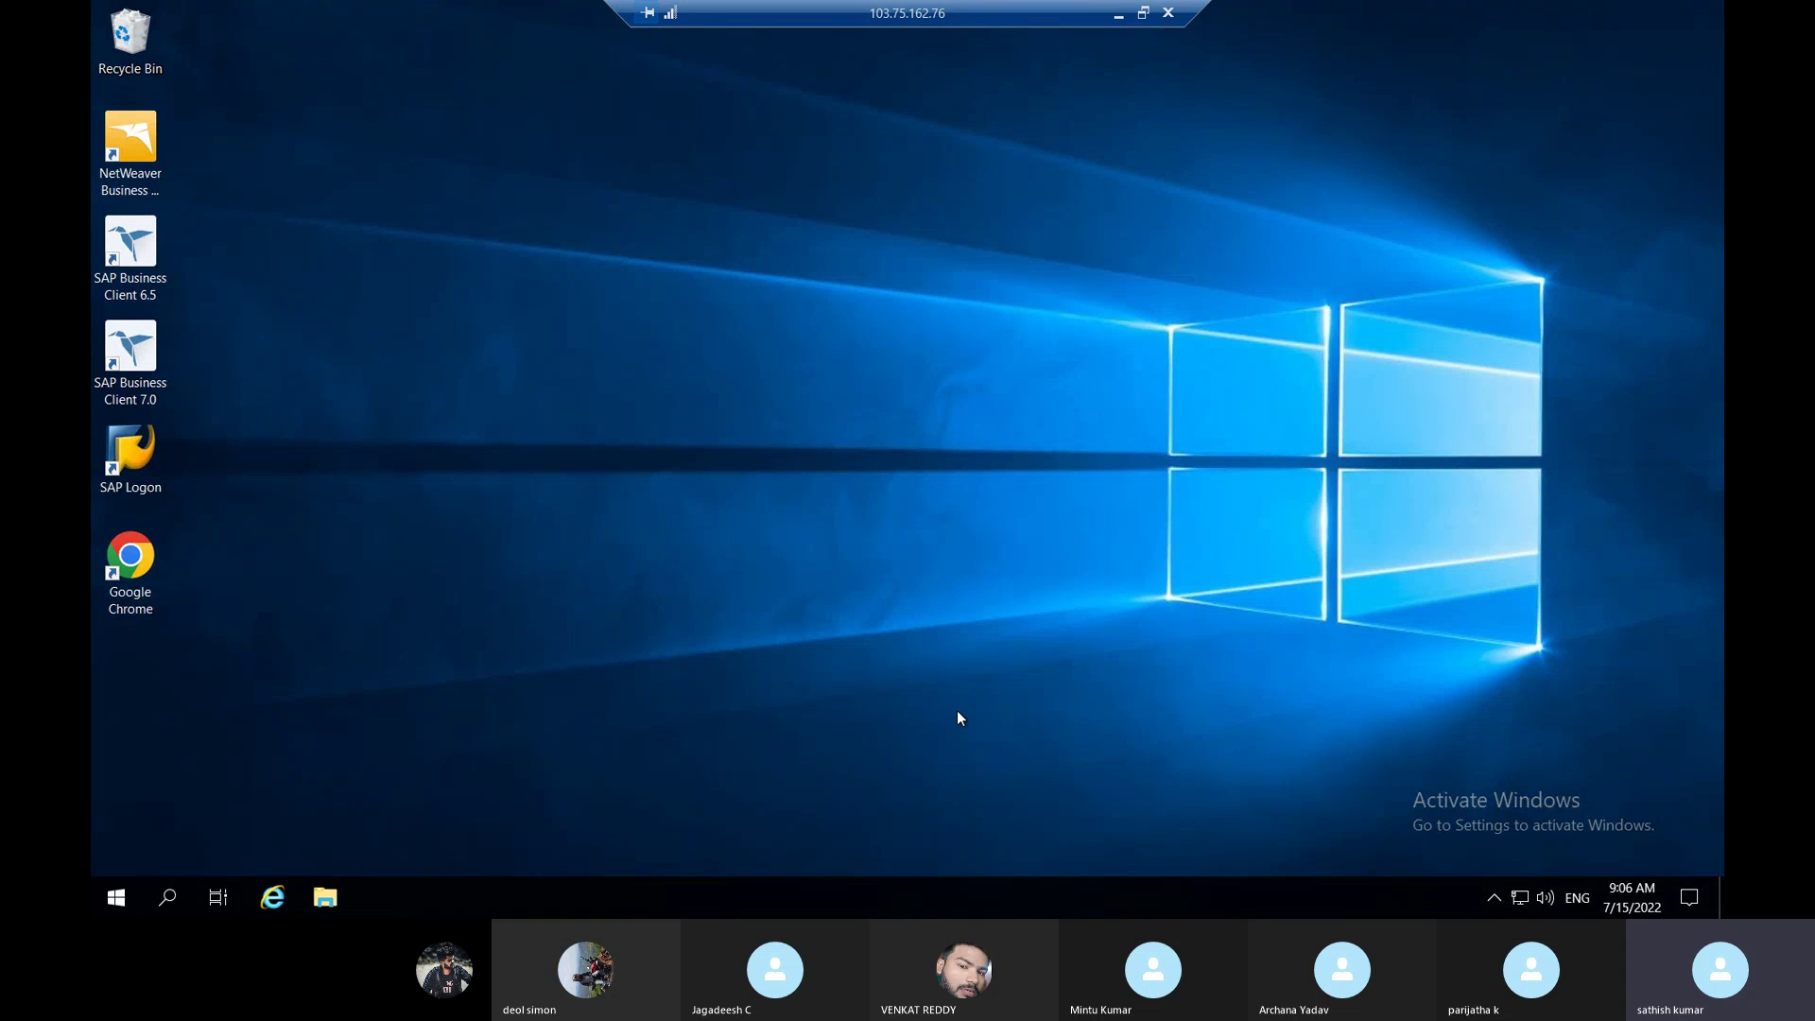
Start SAP Logon and log on to client 800 with the user ID and account password
double_click(133, 478)
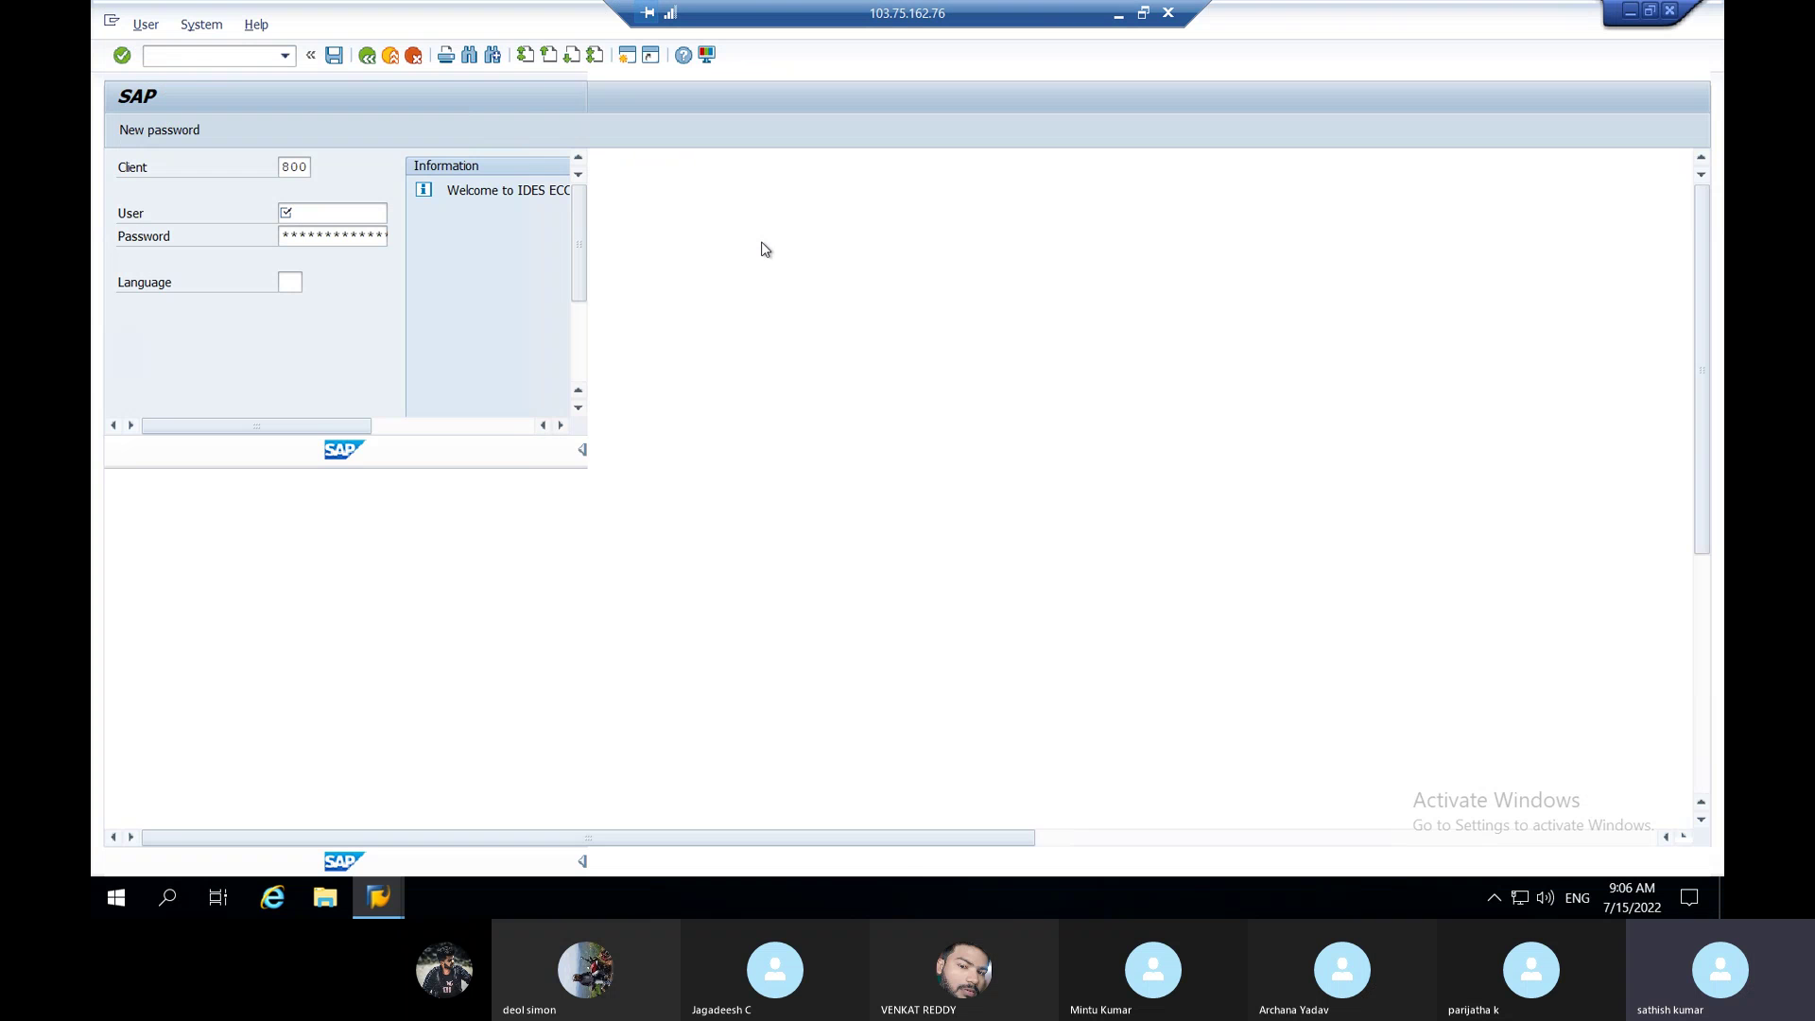
type("p")
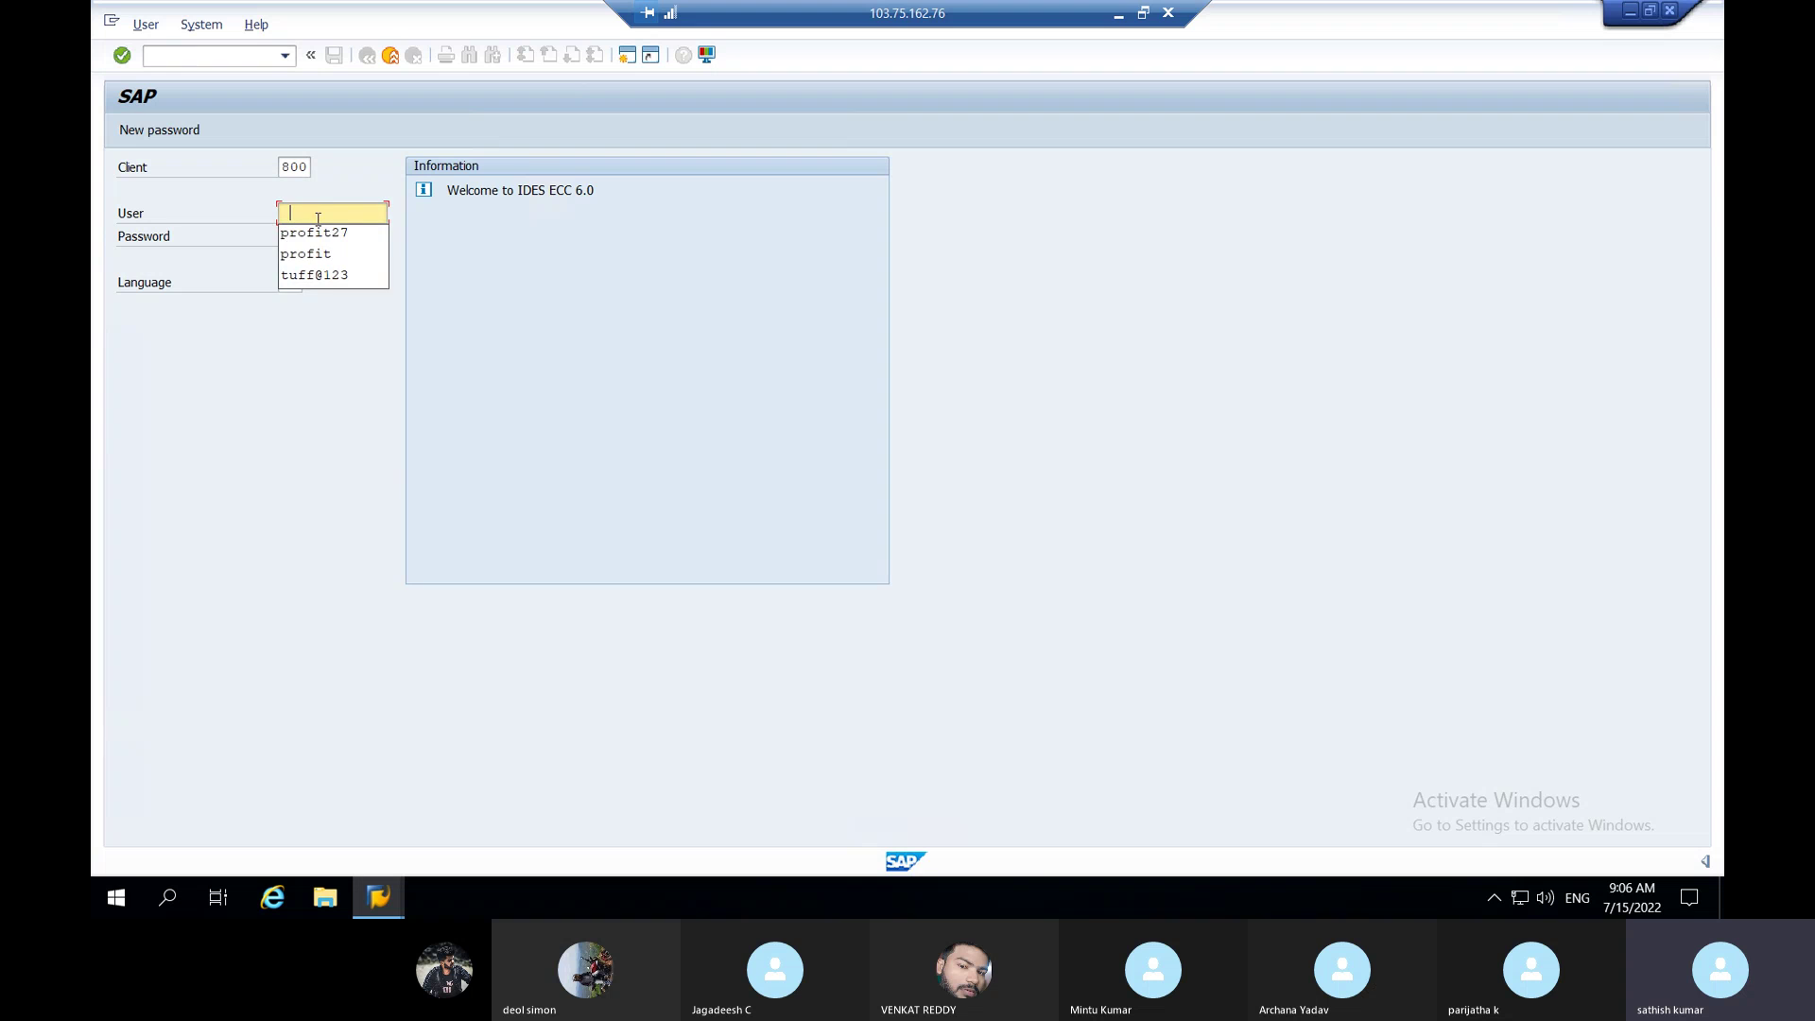
left_click(310, 236)
left_click(304, 236)
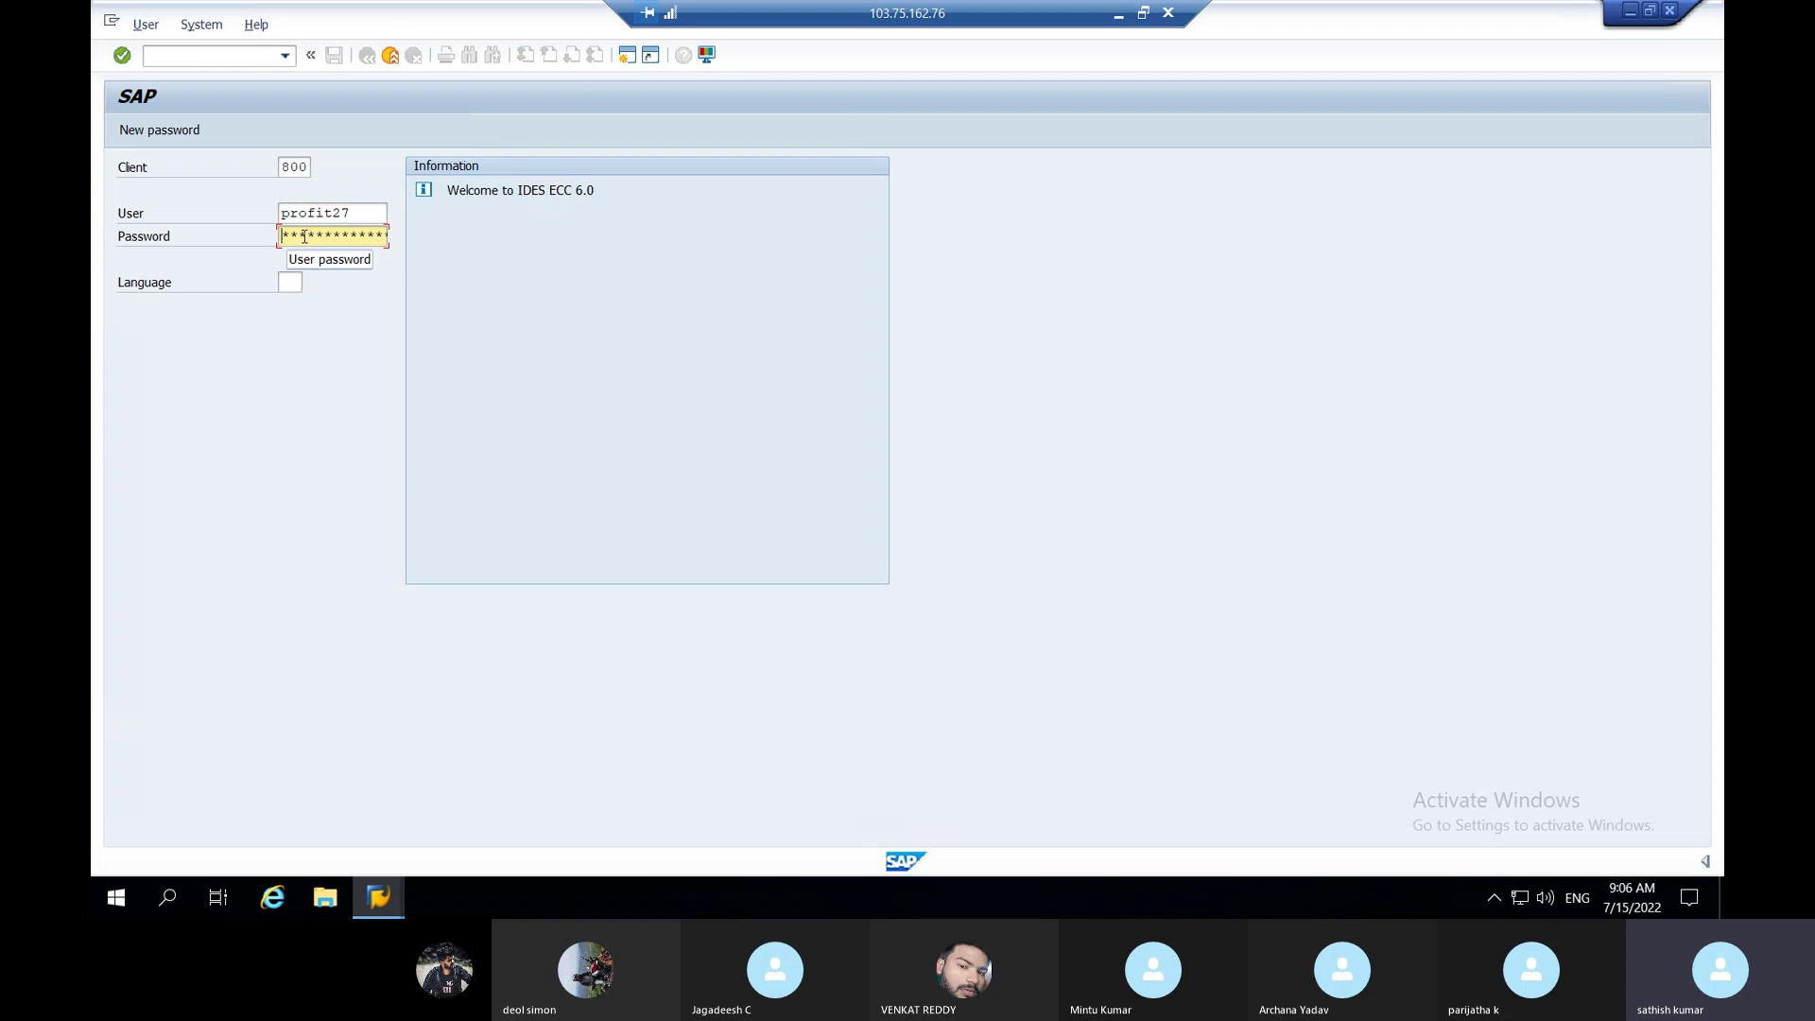
type("**")
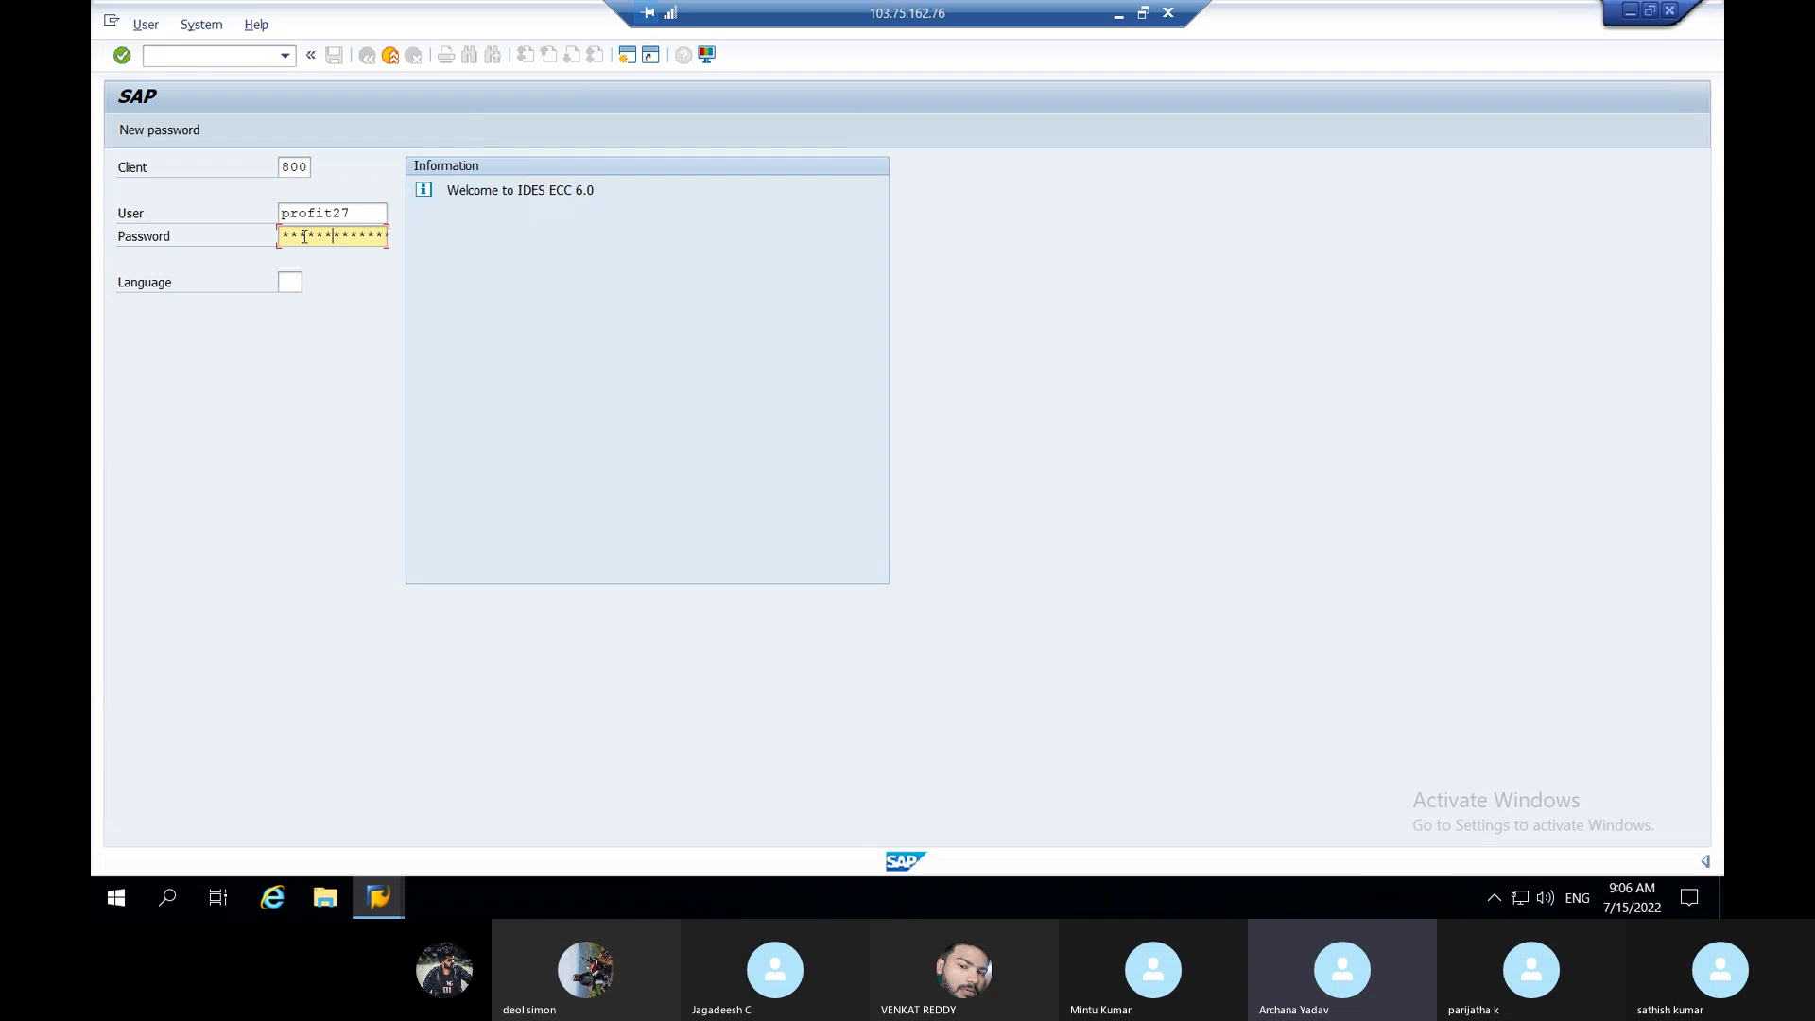
key("Return")
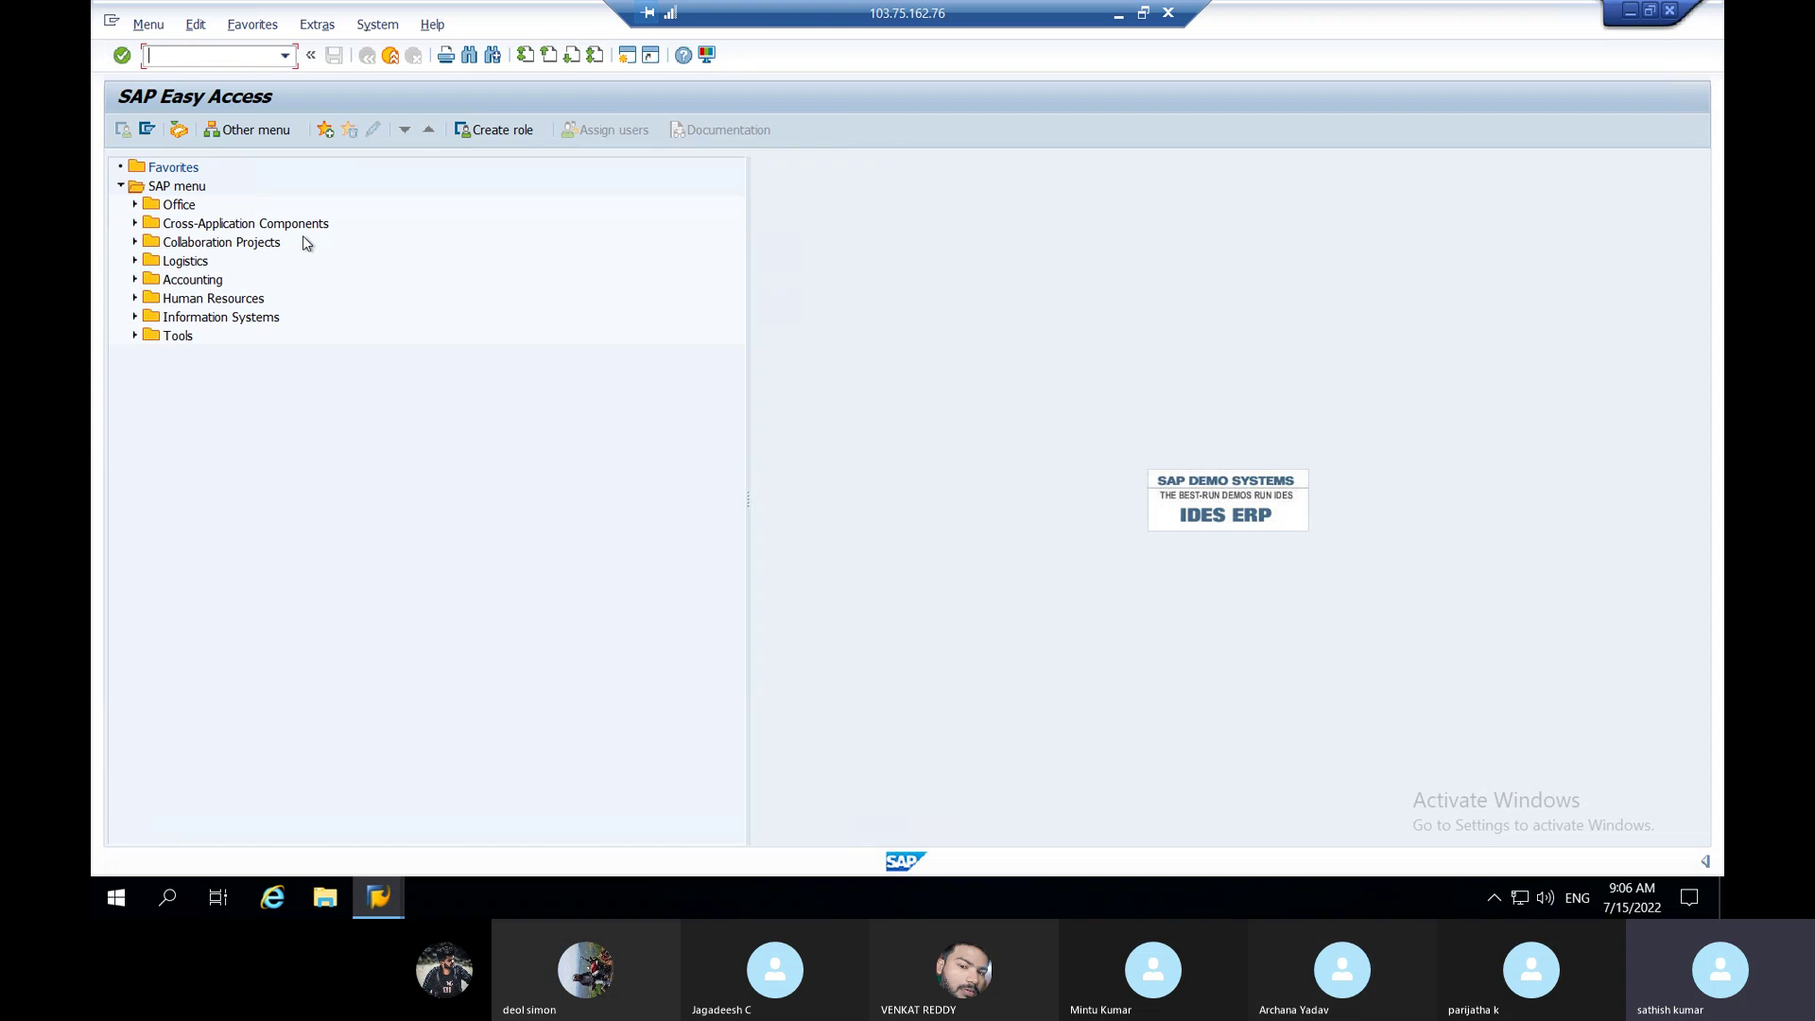
Switch to the SAP FICO transaction codes PDF and highlight the advance payments heading and the vendor advance G/L account entry with code FS00
left_click(1120, 13)
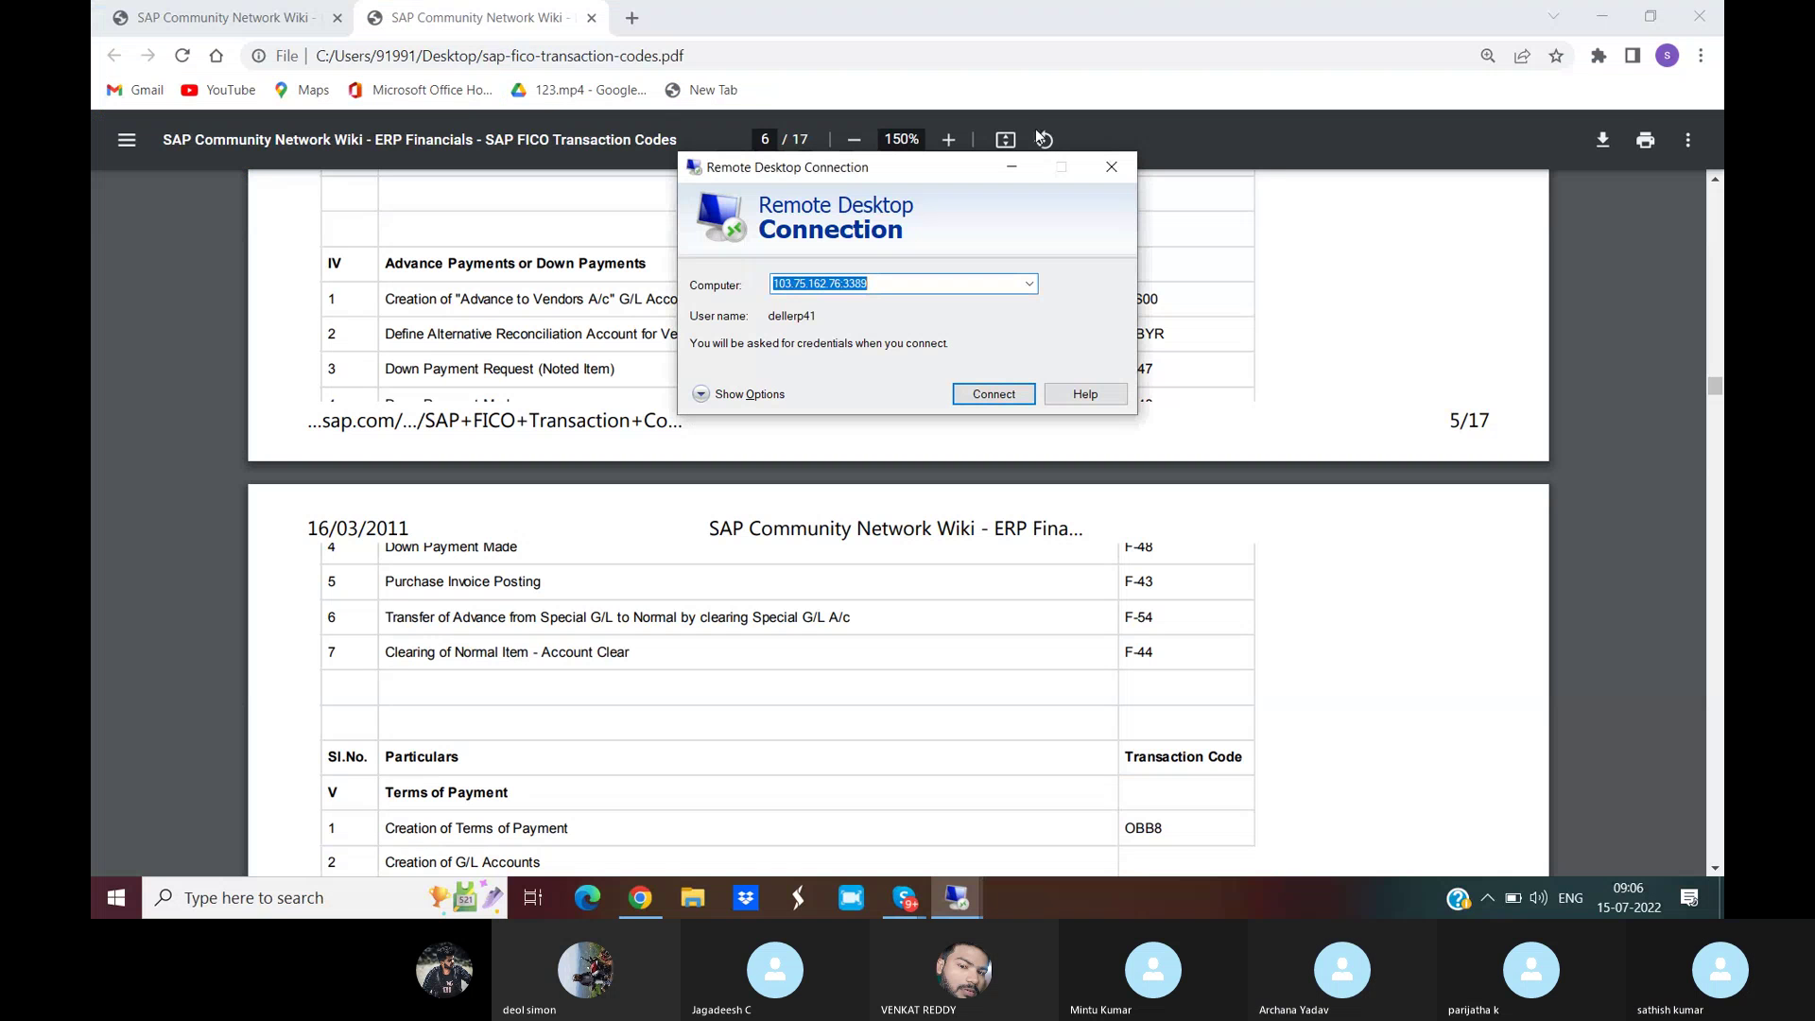
left_click(1016, 162)
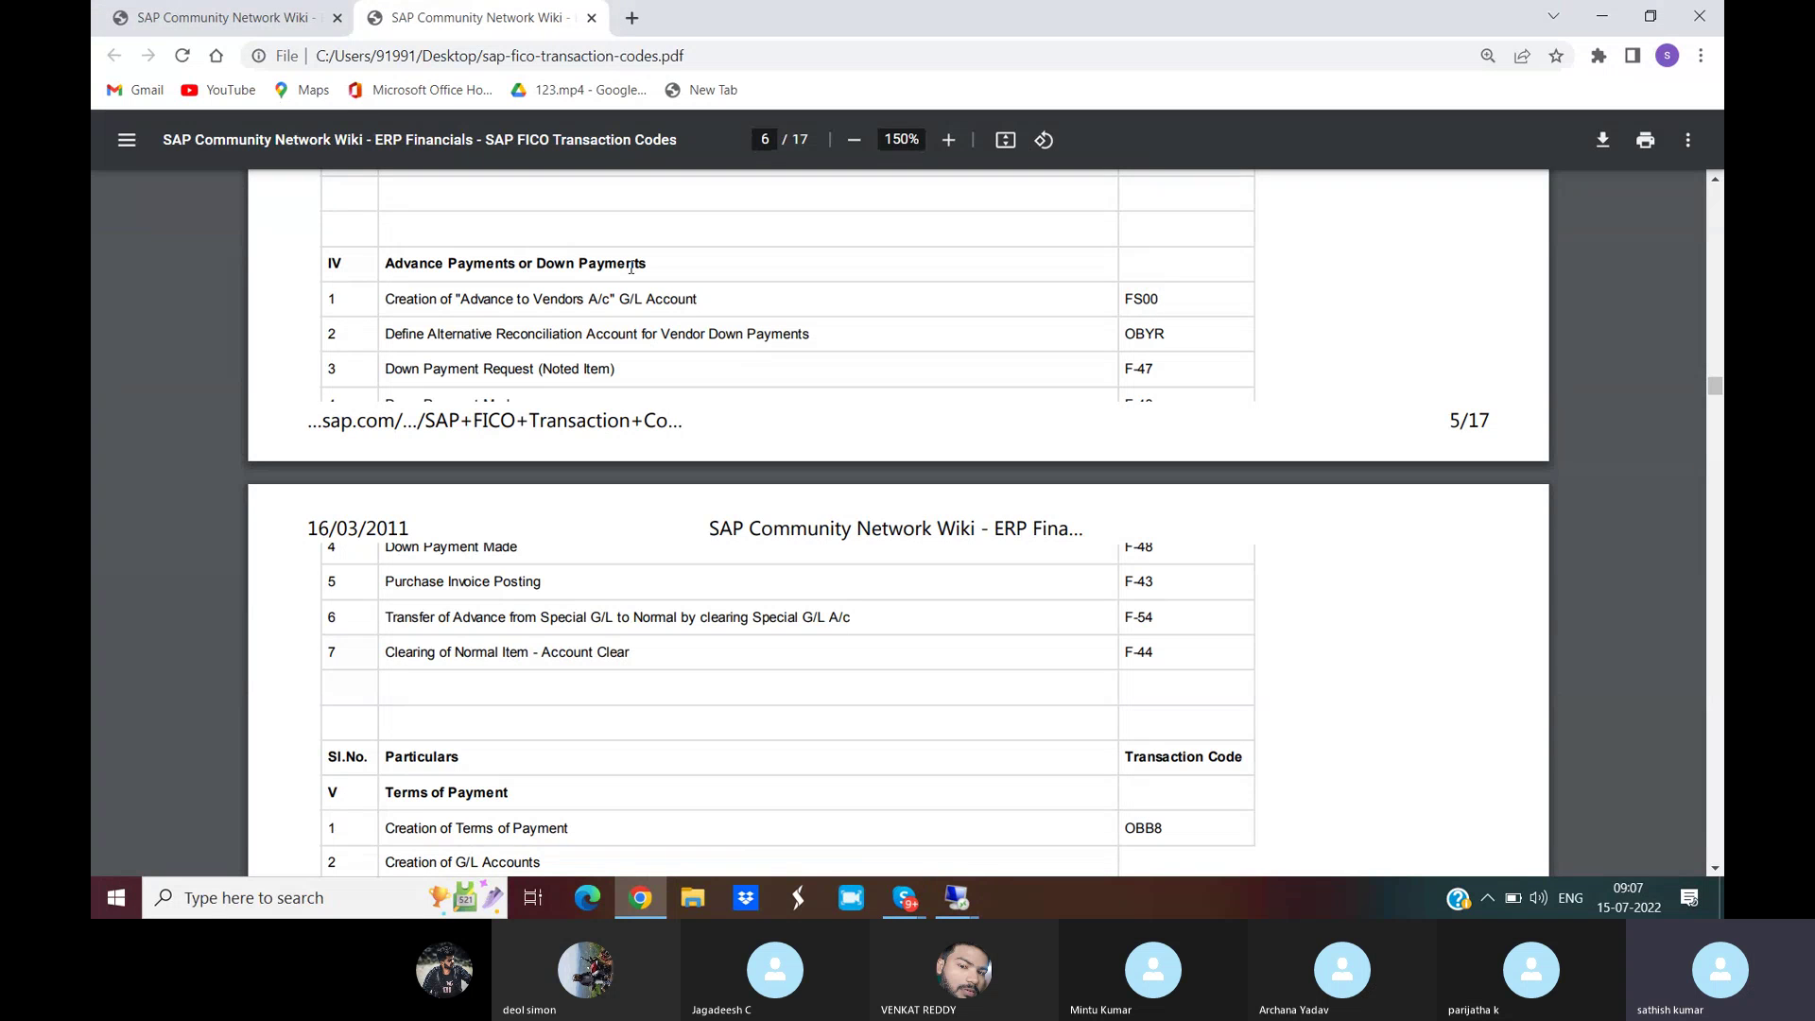
left_click_drag(385, 264, 631, 268)
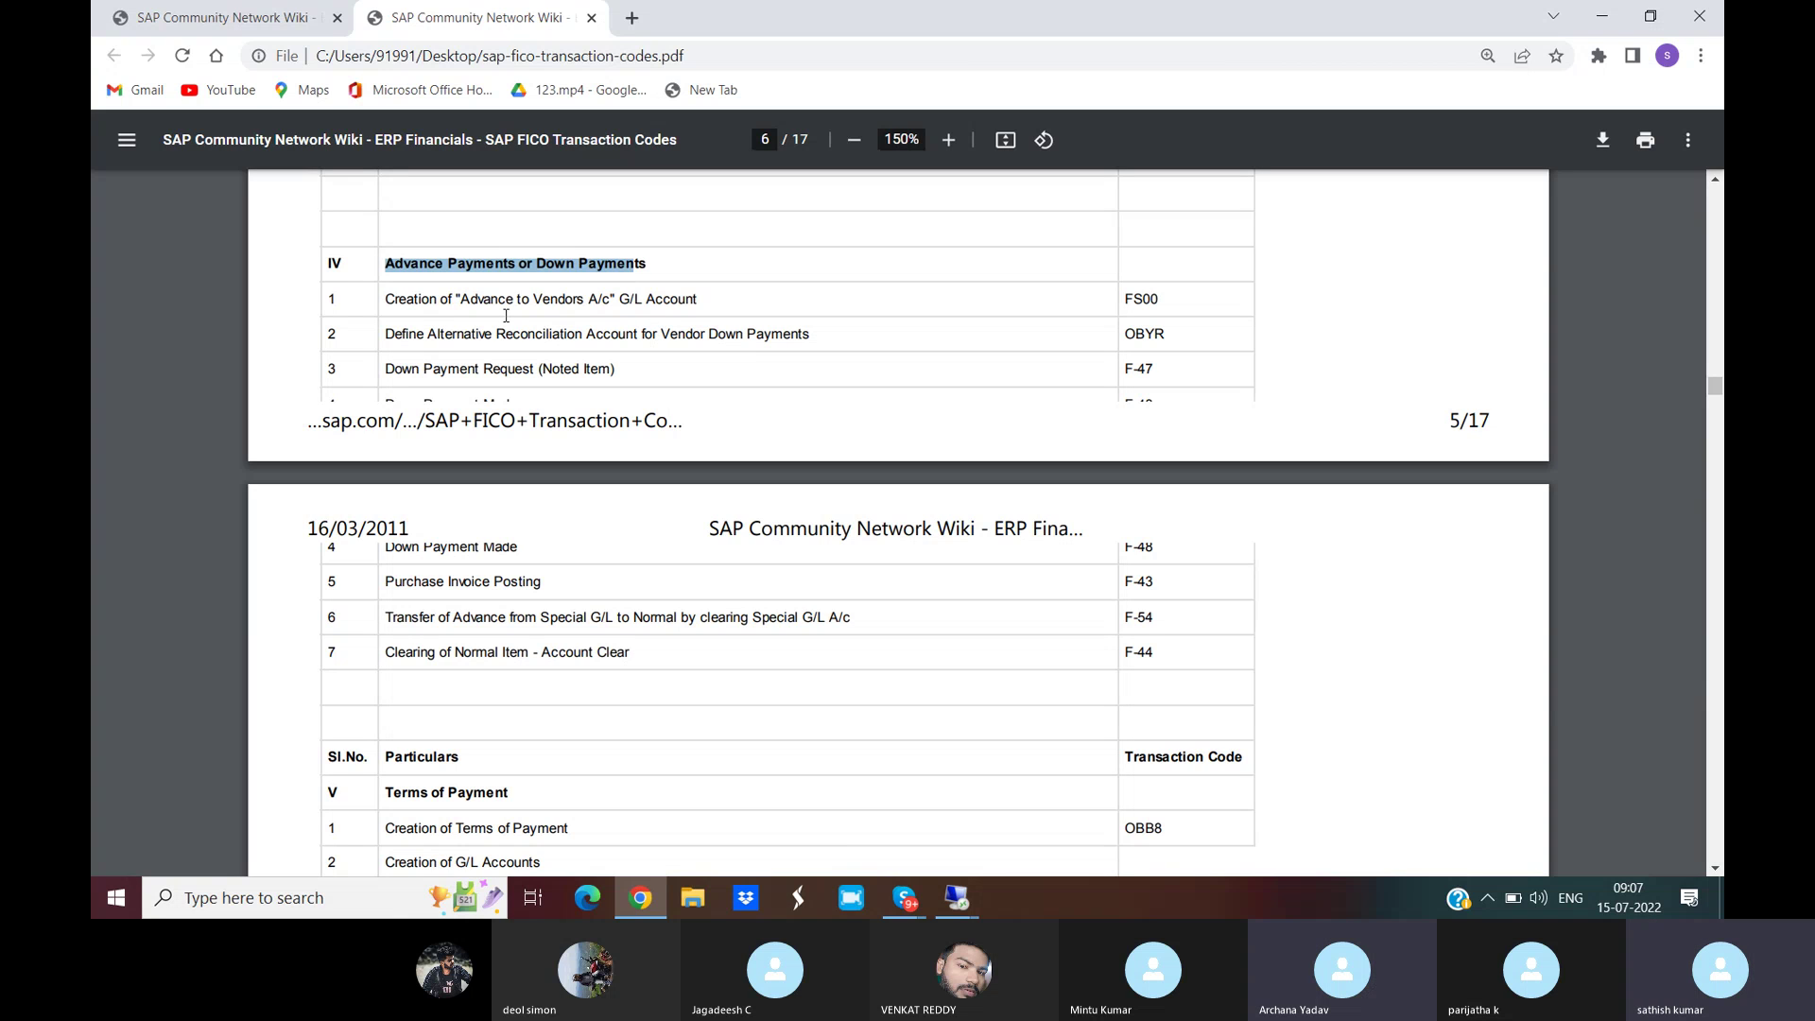
left_click_drag(386, 299, 692, 299)
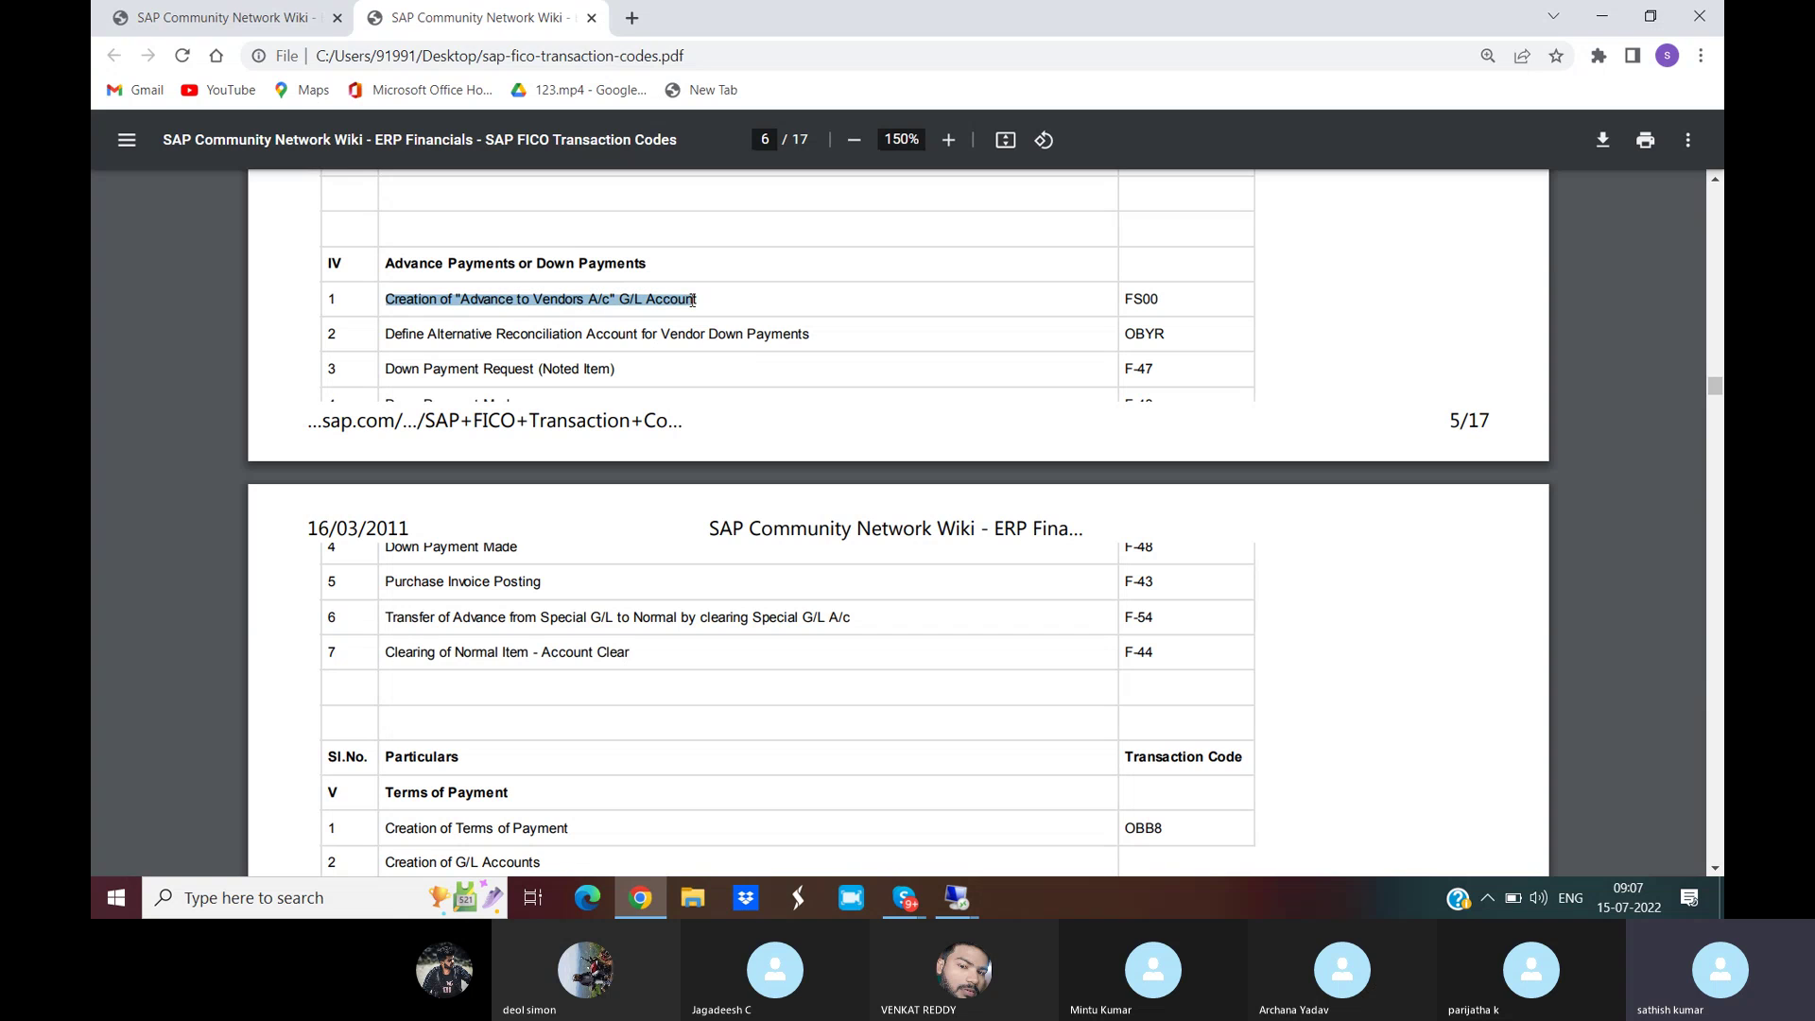
left_click_drag(1024, 301, 1186, 309)
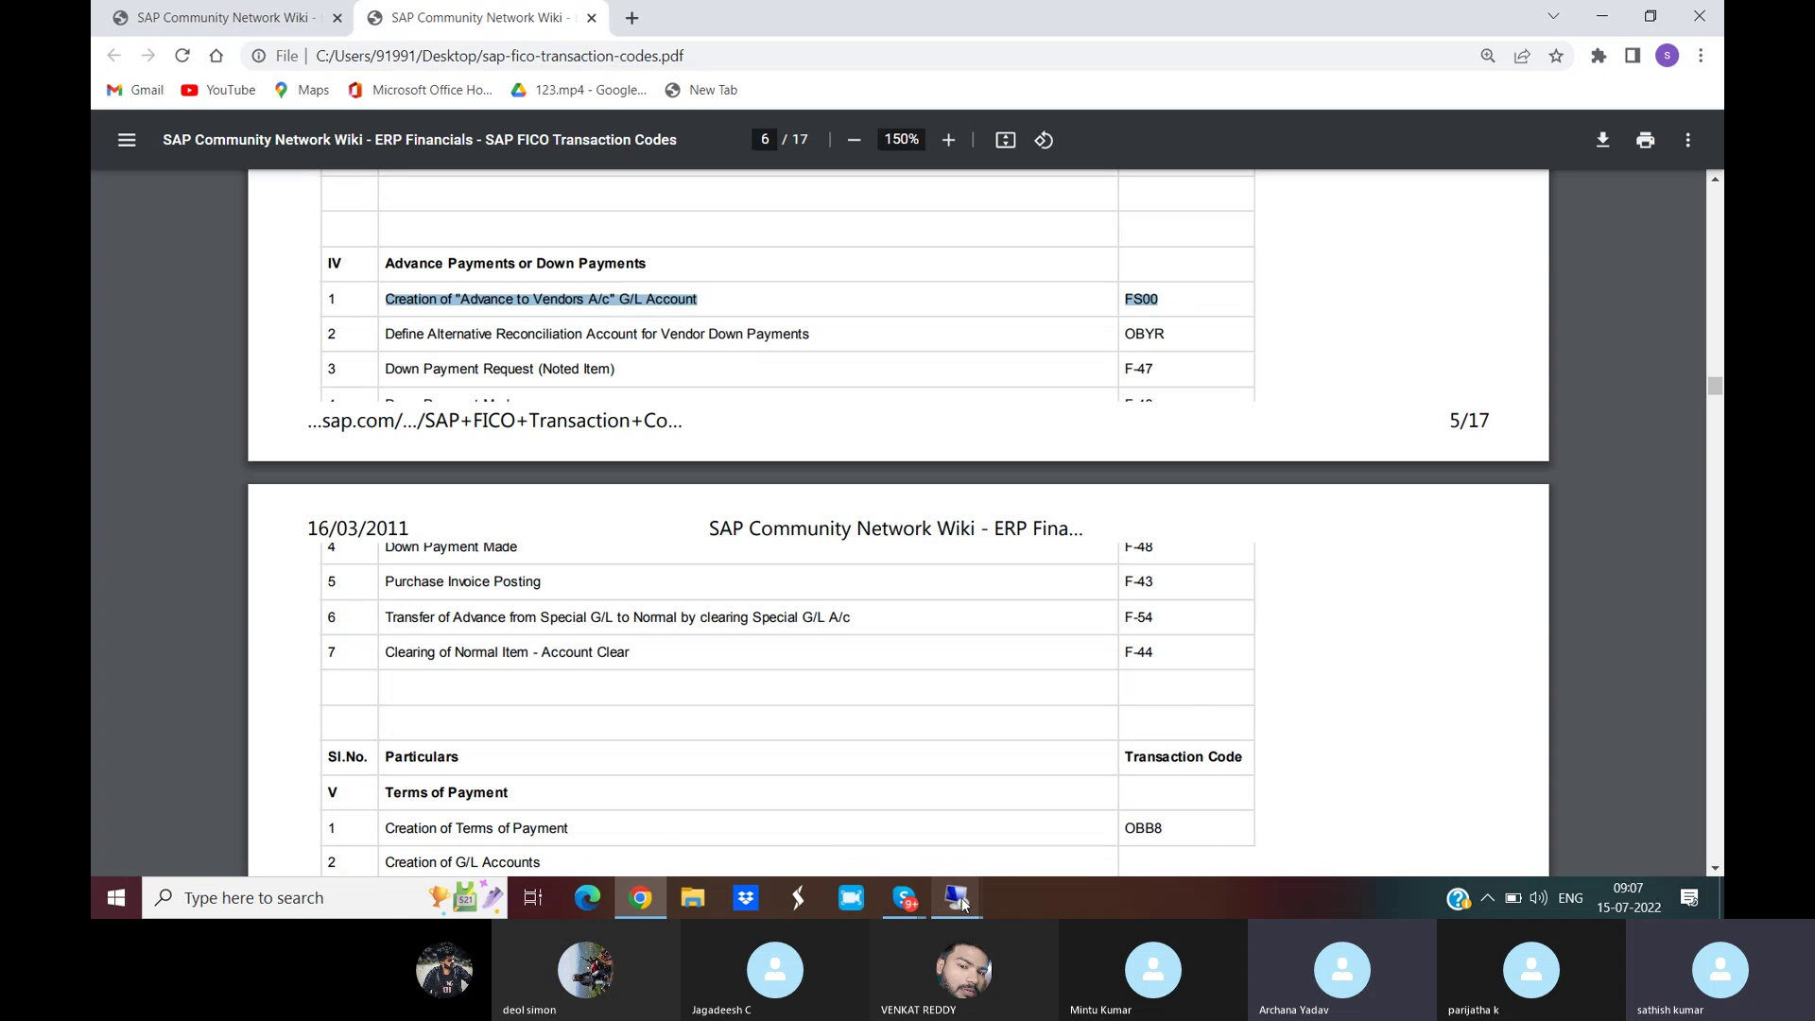
Return to the remote SAP session and open the G/L account groups overview with transaction OBD4
mouse_move(957, 896)
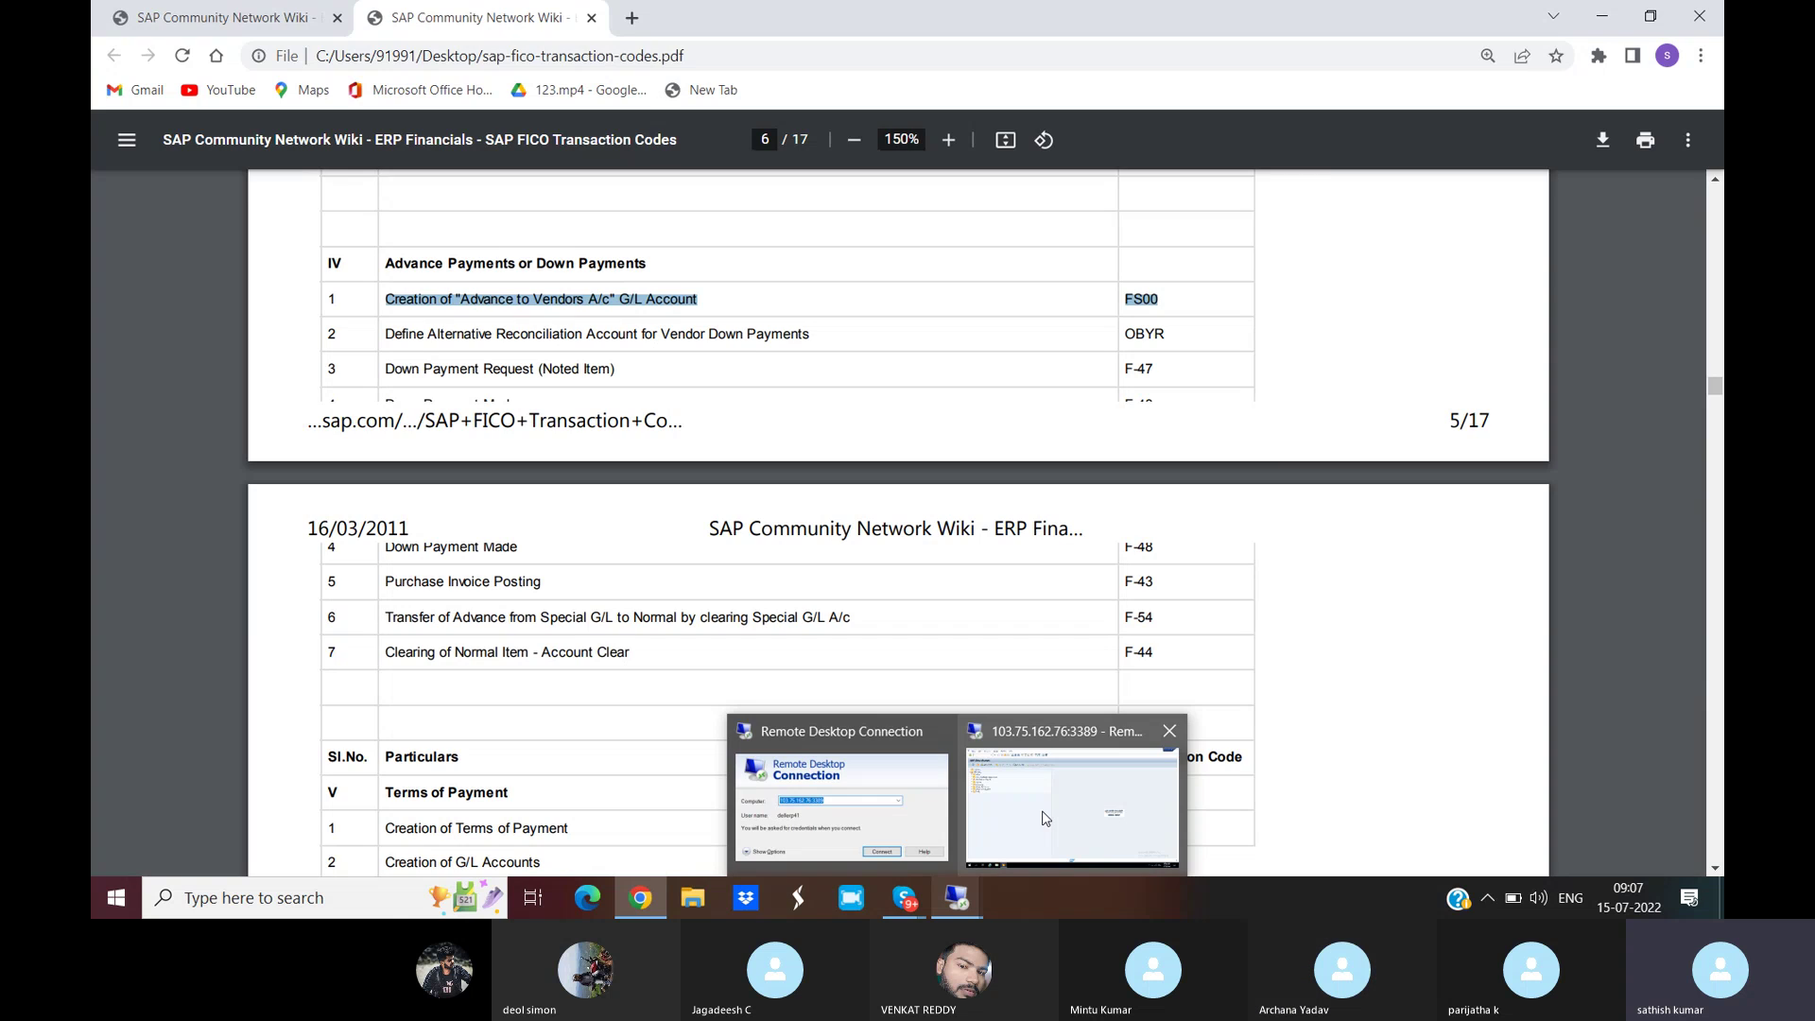
left_click(1046, 819)
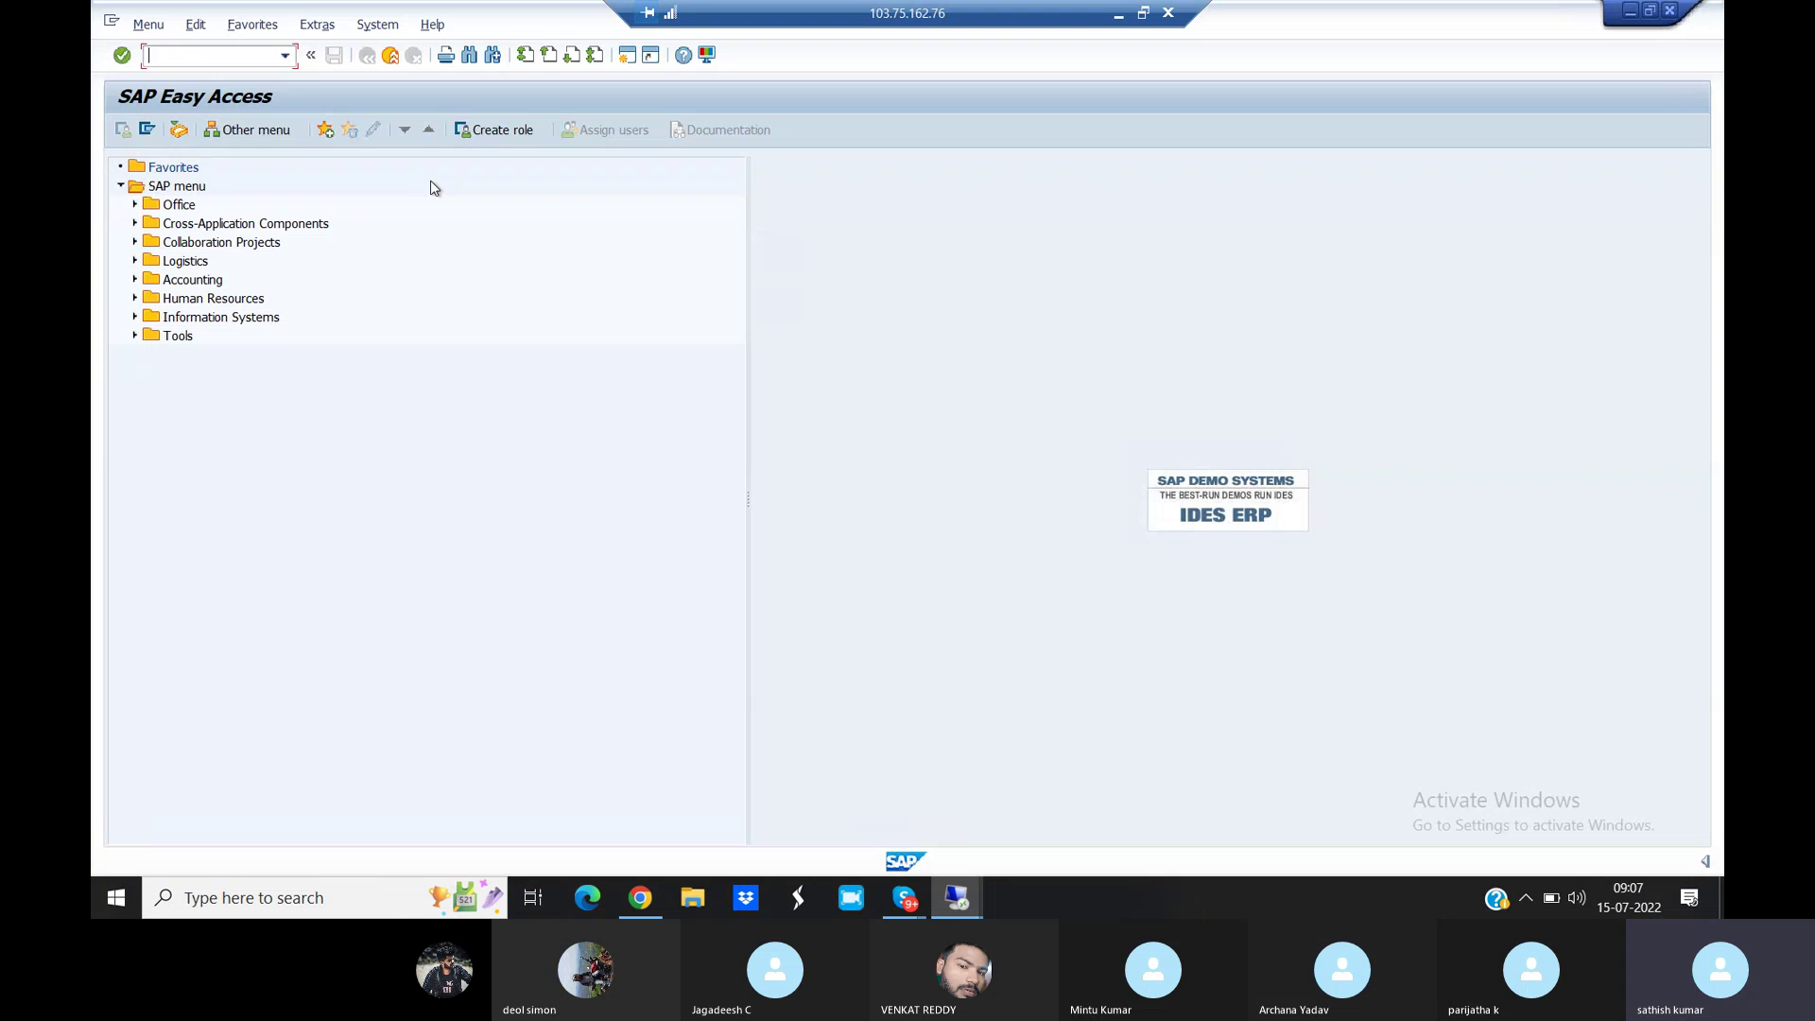
type("/NOBD4")
key("Return")
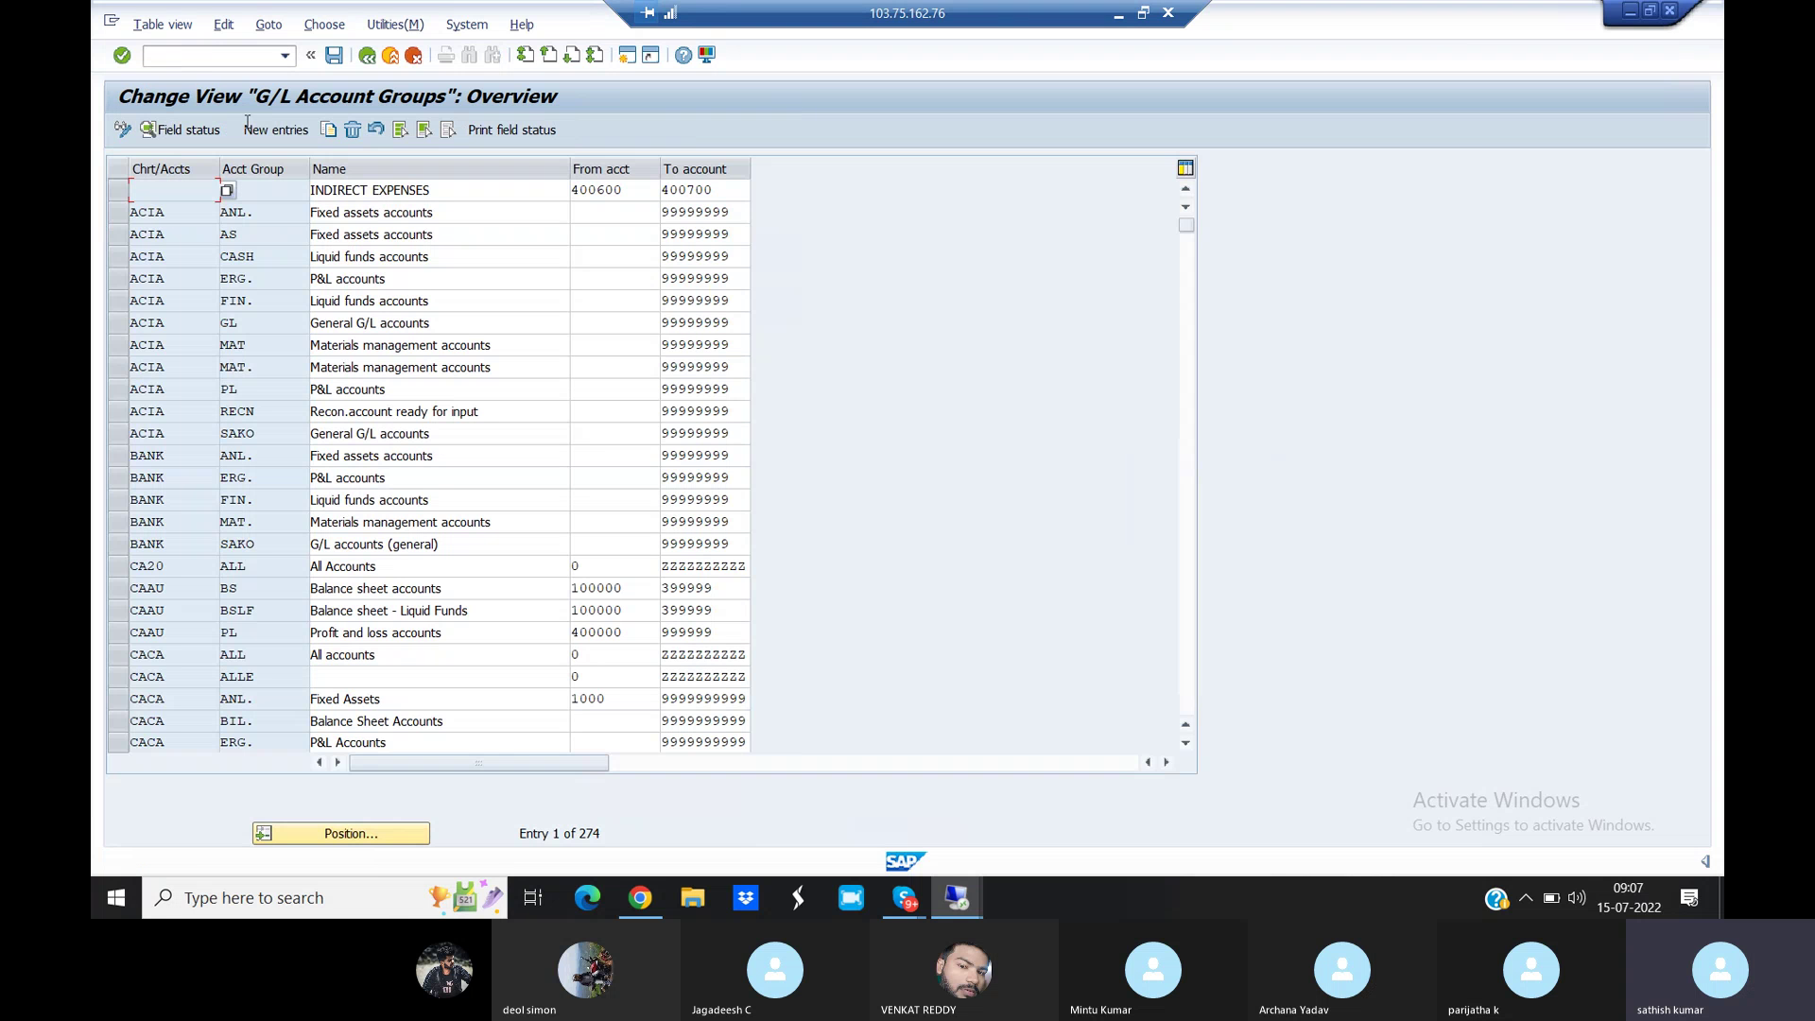
Position the account groups list at chart of accounts JLJL and select the starting account number of the LOANS AND ADVANCES group
left_click(379, 836)
type("JLJL")
key("Return")
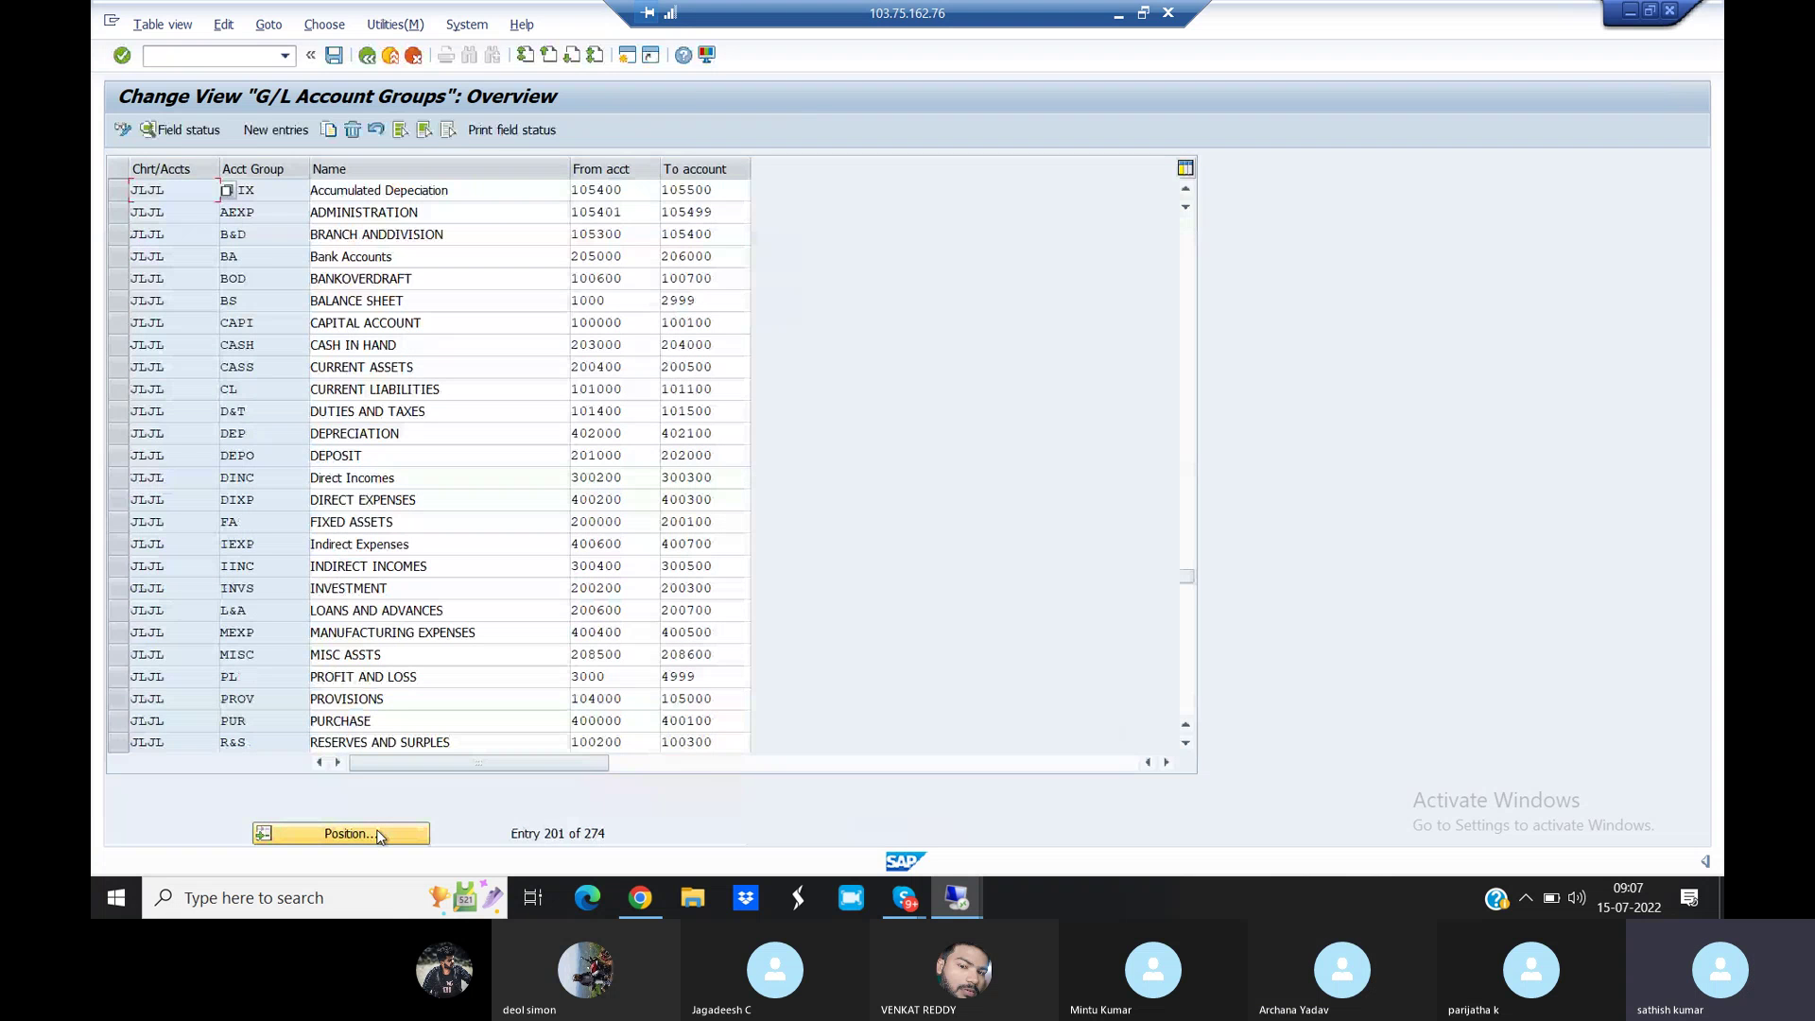
left_click(119, 615)
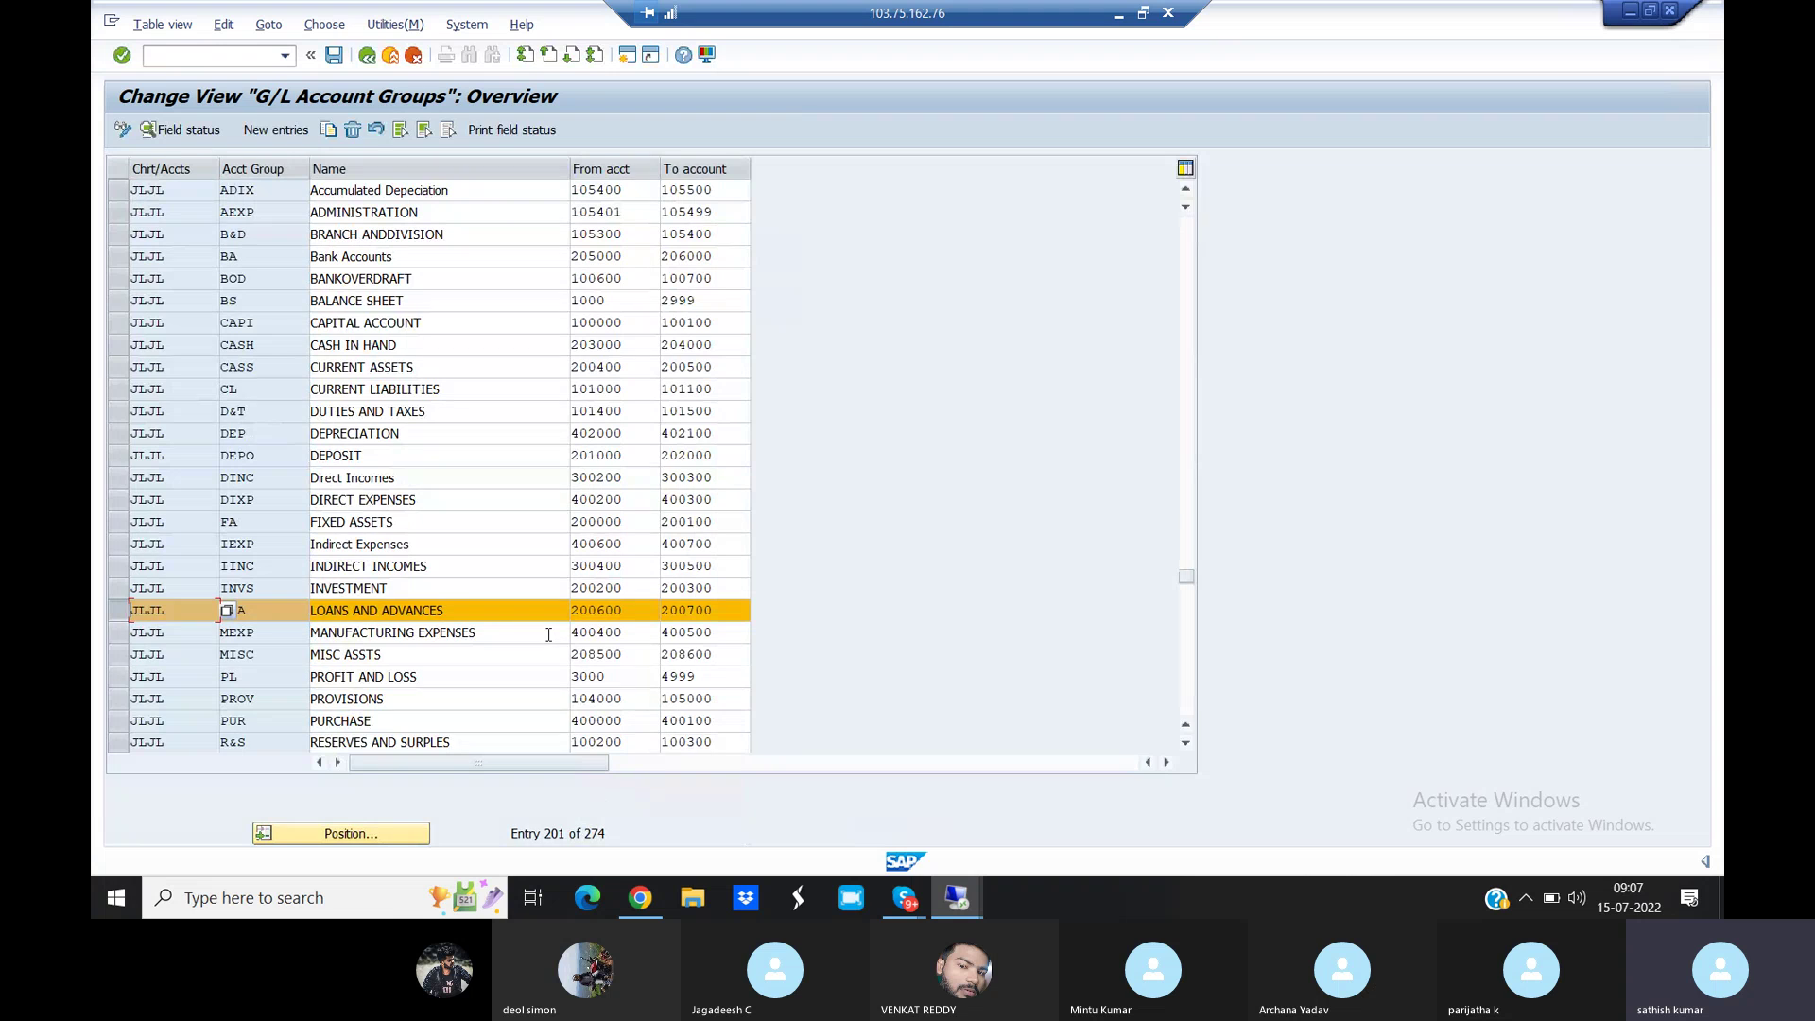
left_click(630, 609)
left_click_drag(618, 610, 572, 612)
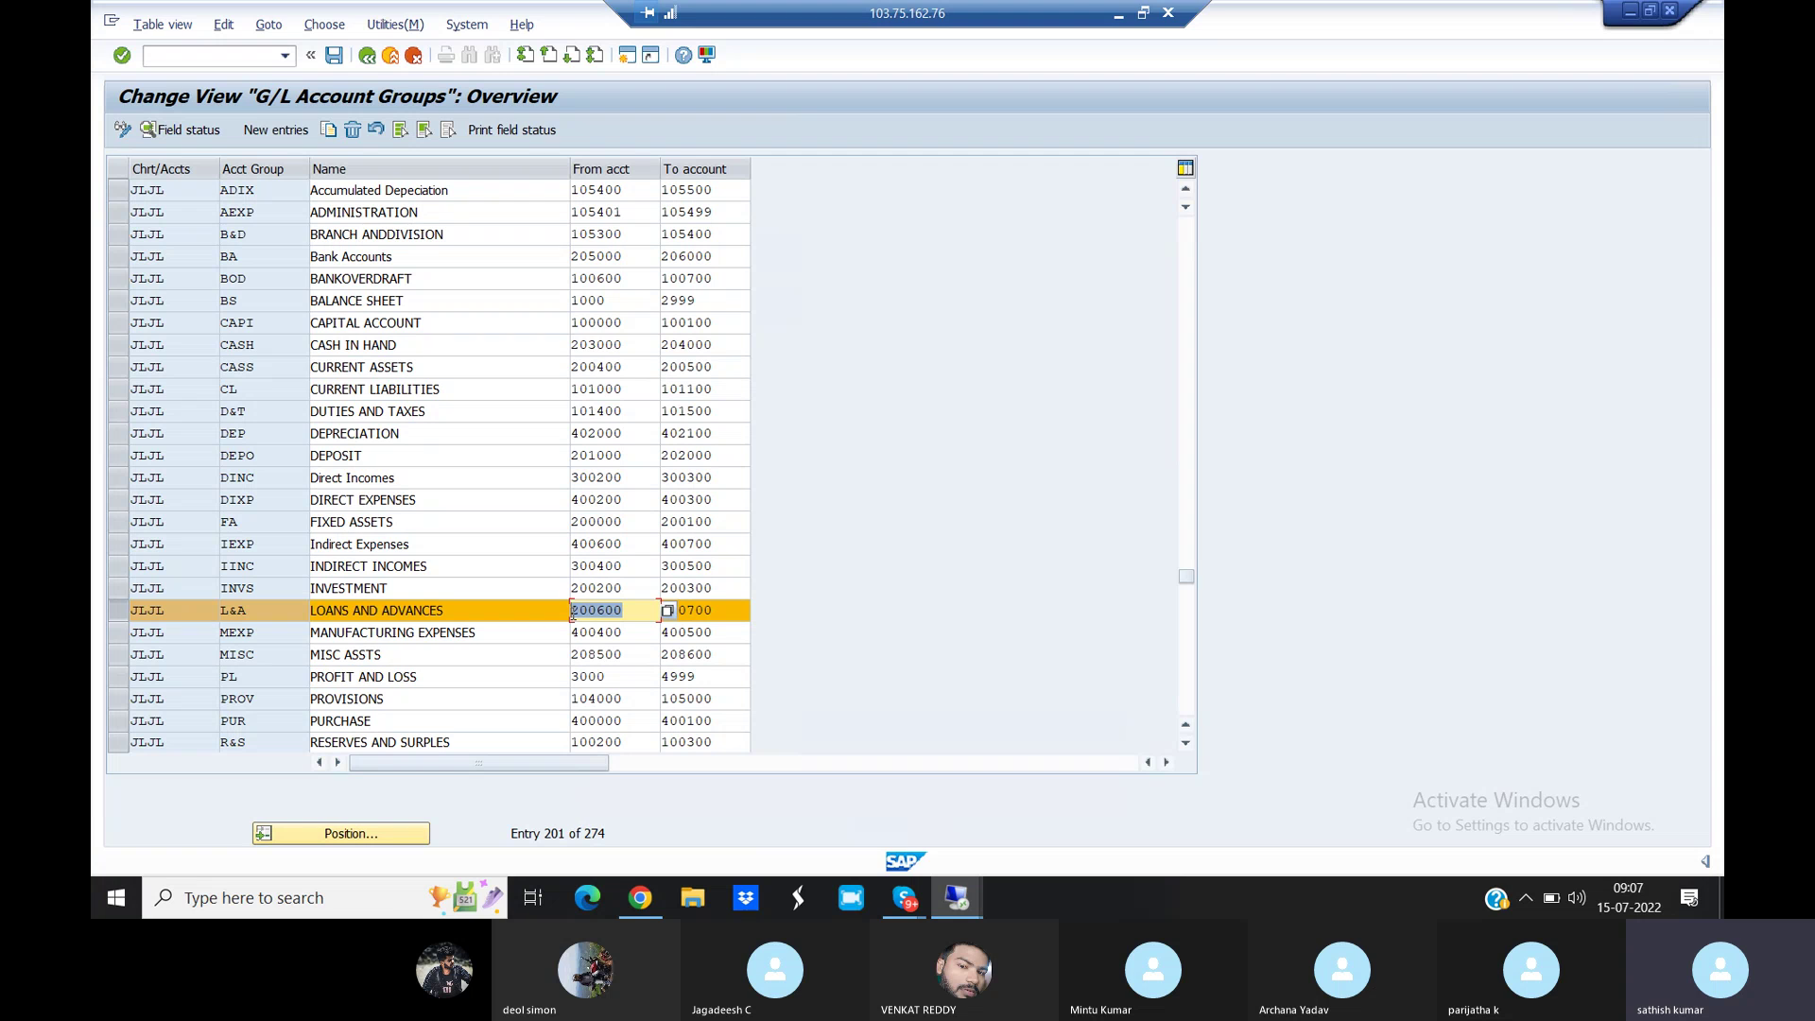
left_click(572, 612)
Open central G/L account editing with transaction FS00
left_click(172, 53)
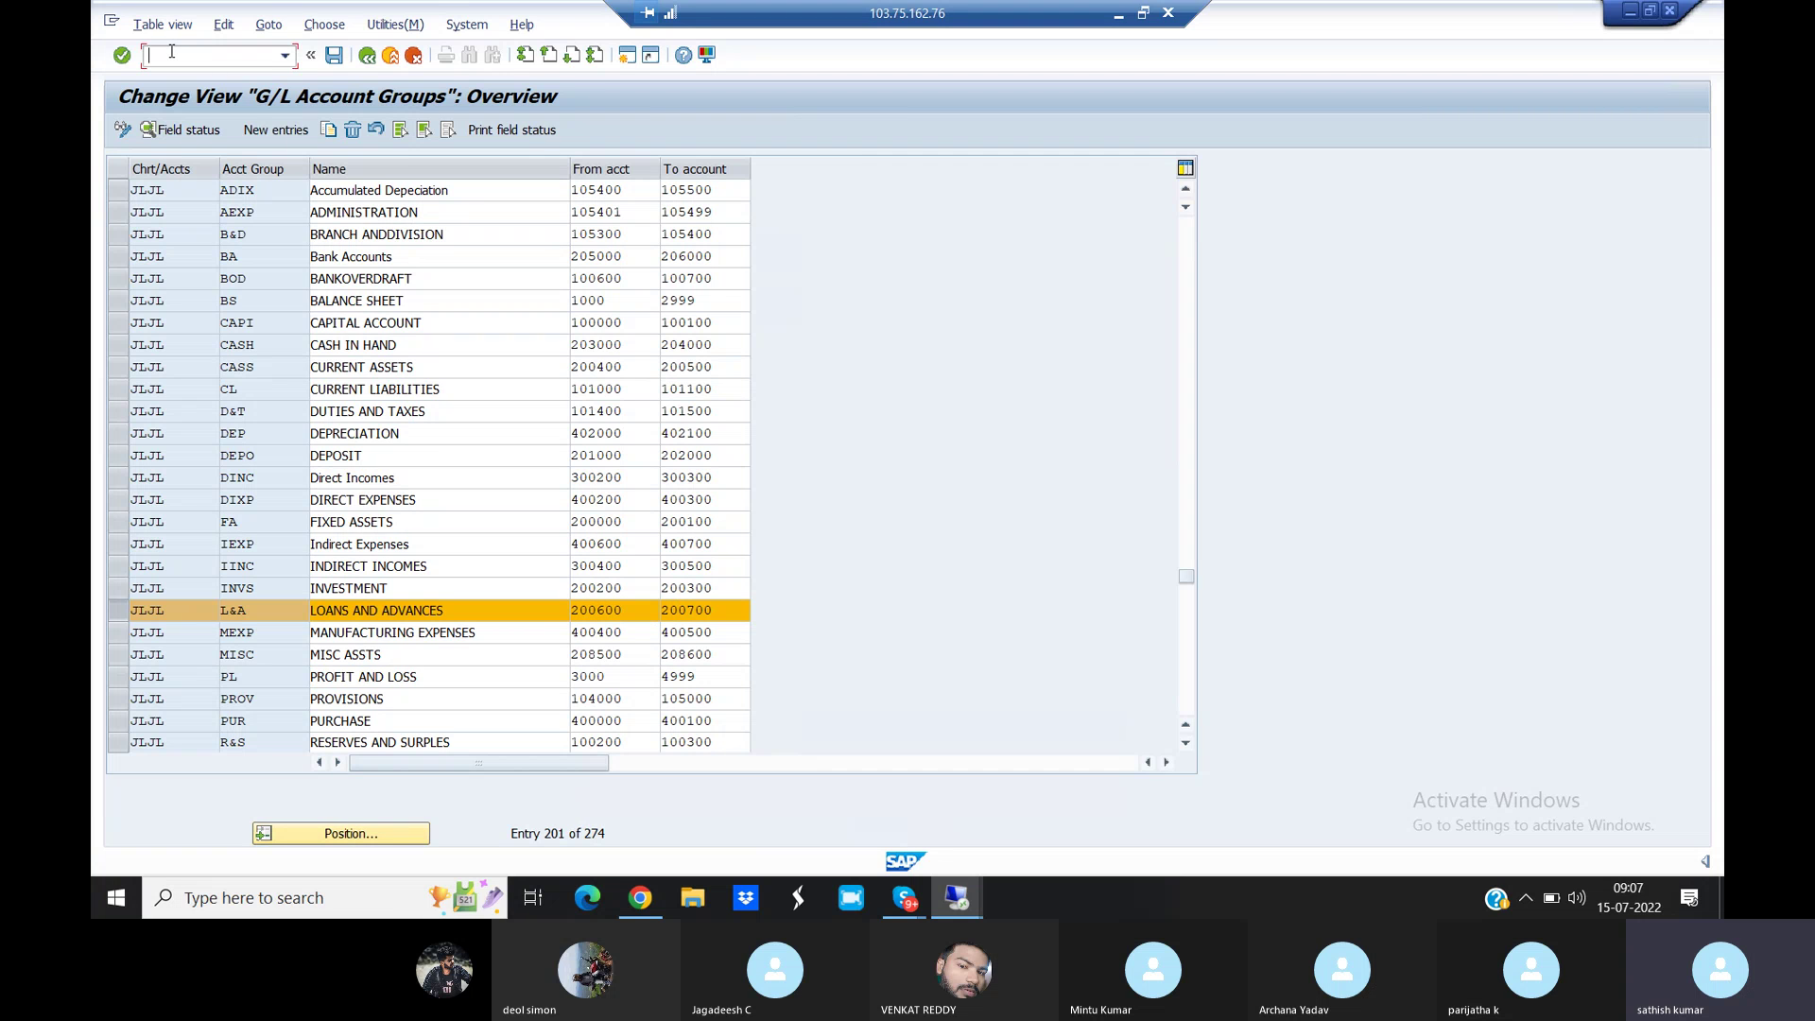
type("/NF")
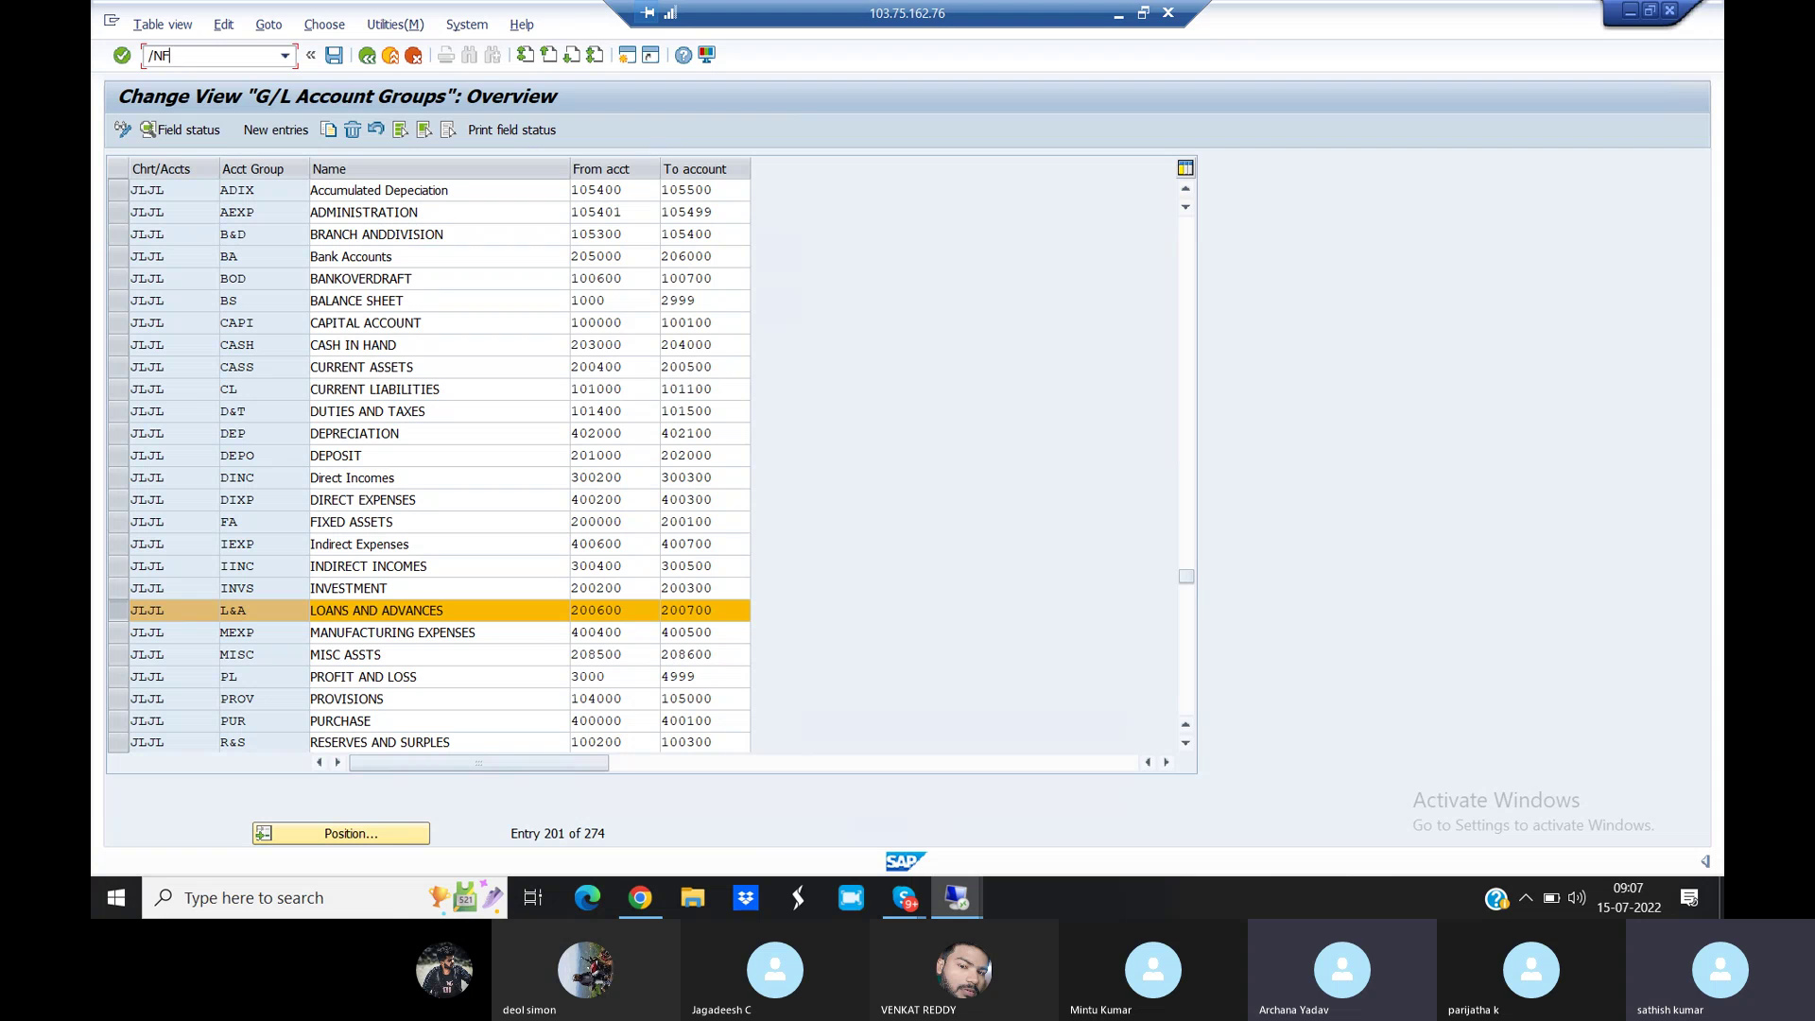
type("S00")
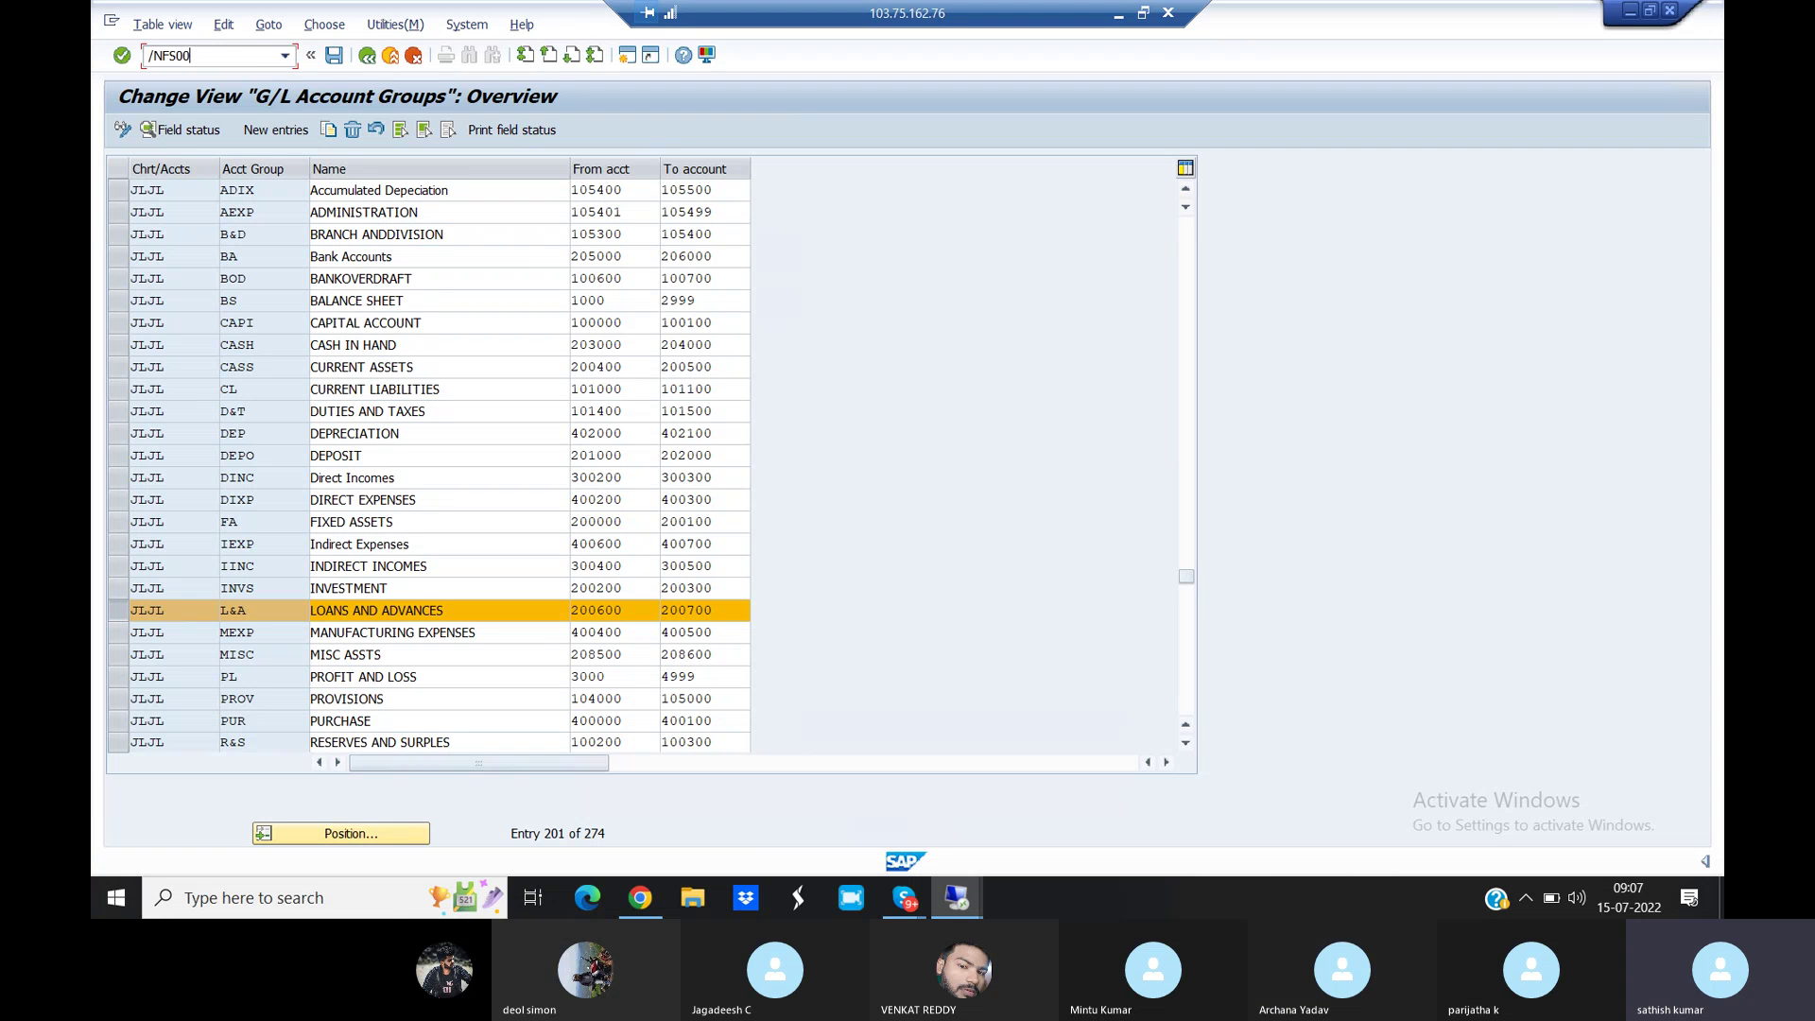
key("Return")
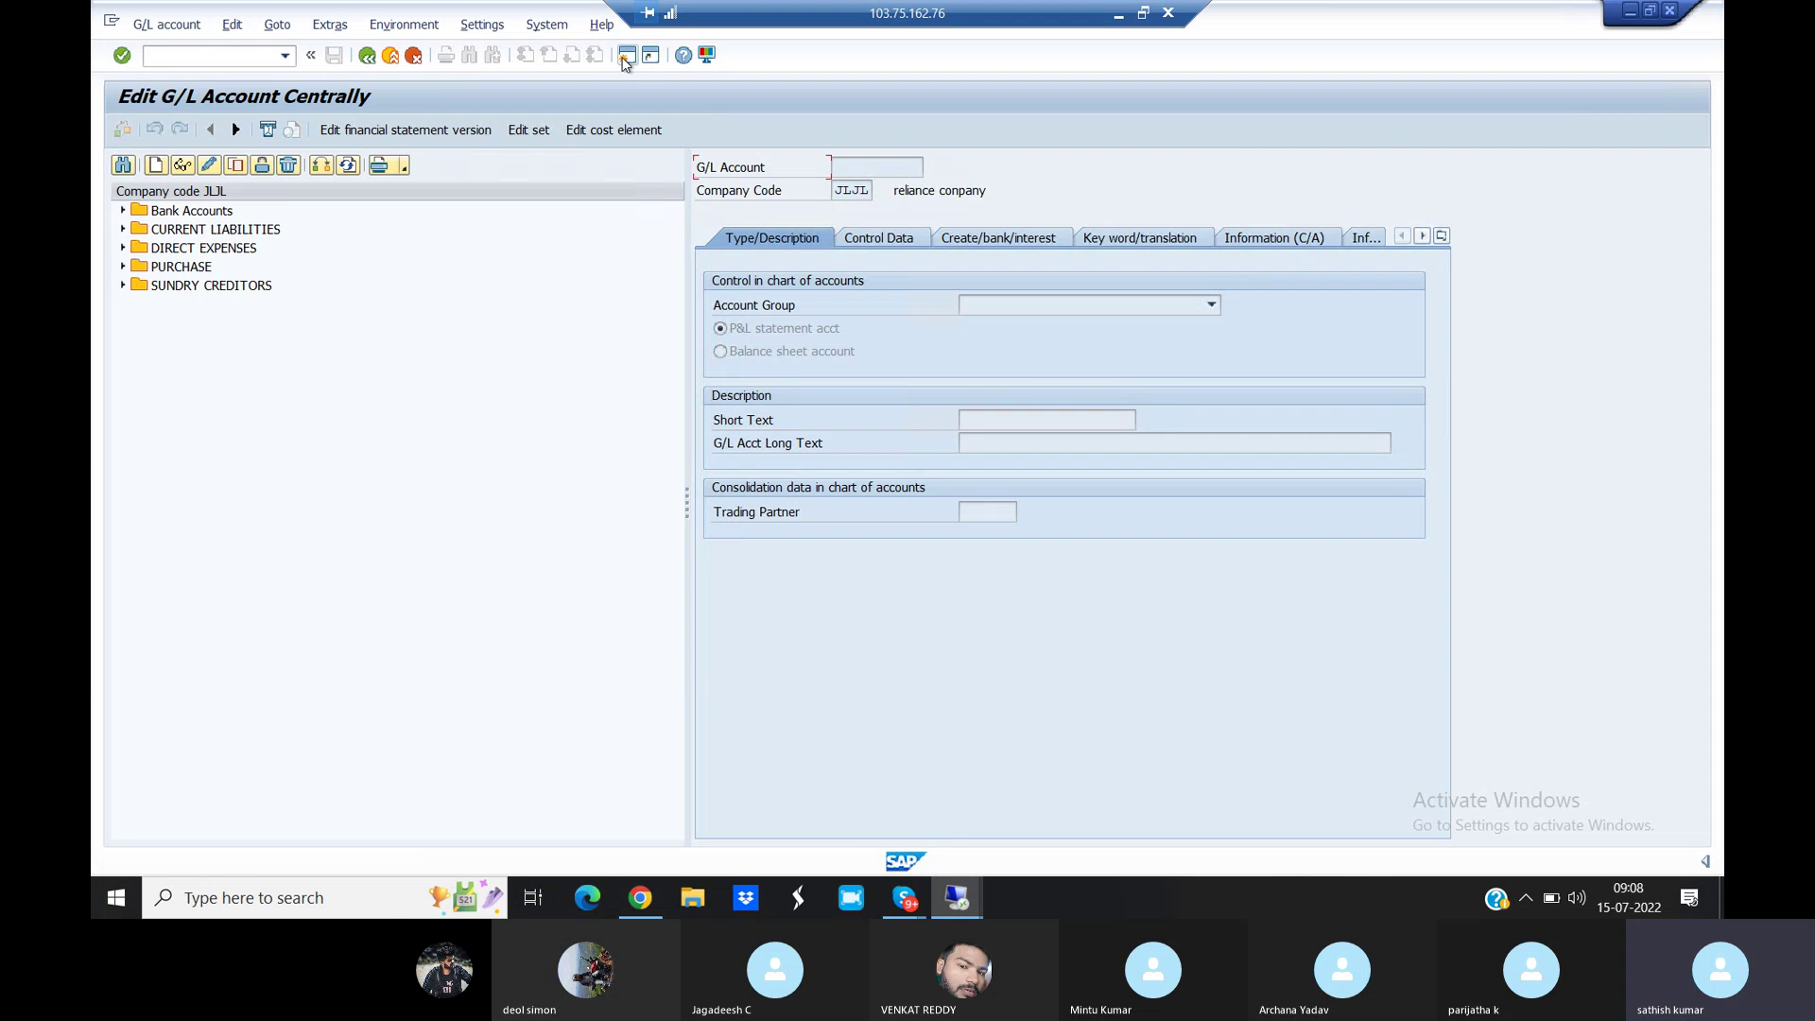
Open a second SAP session and run transaction OBD4 in it
left_click(626, 55)
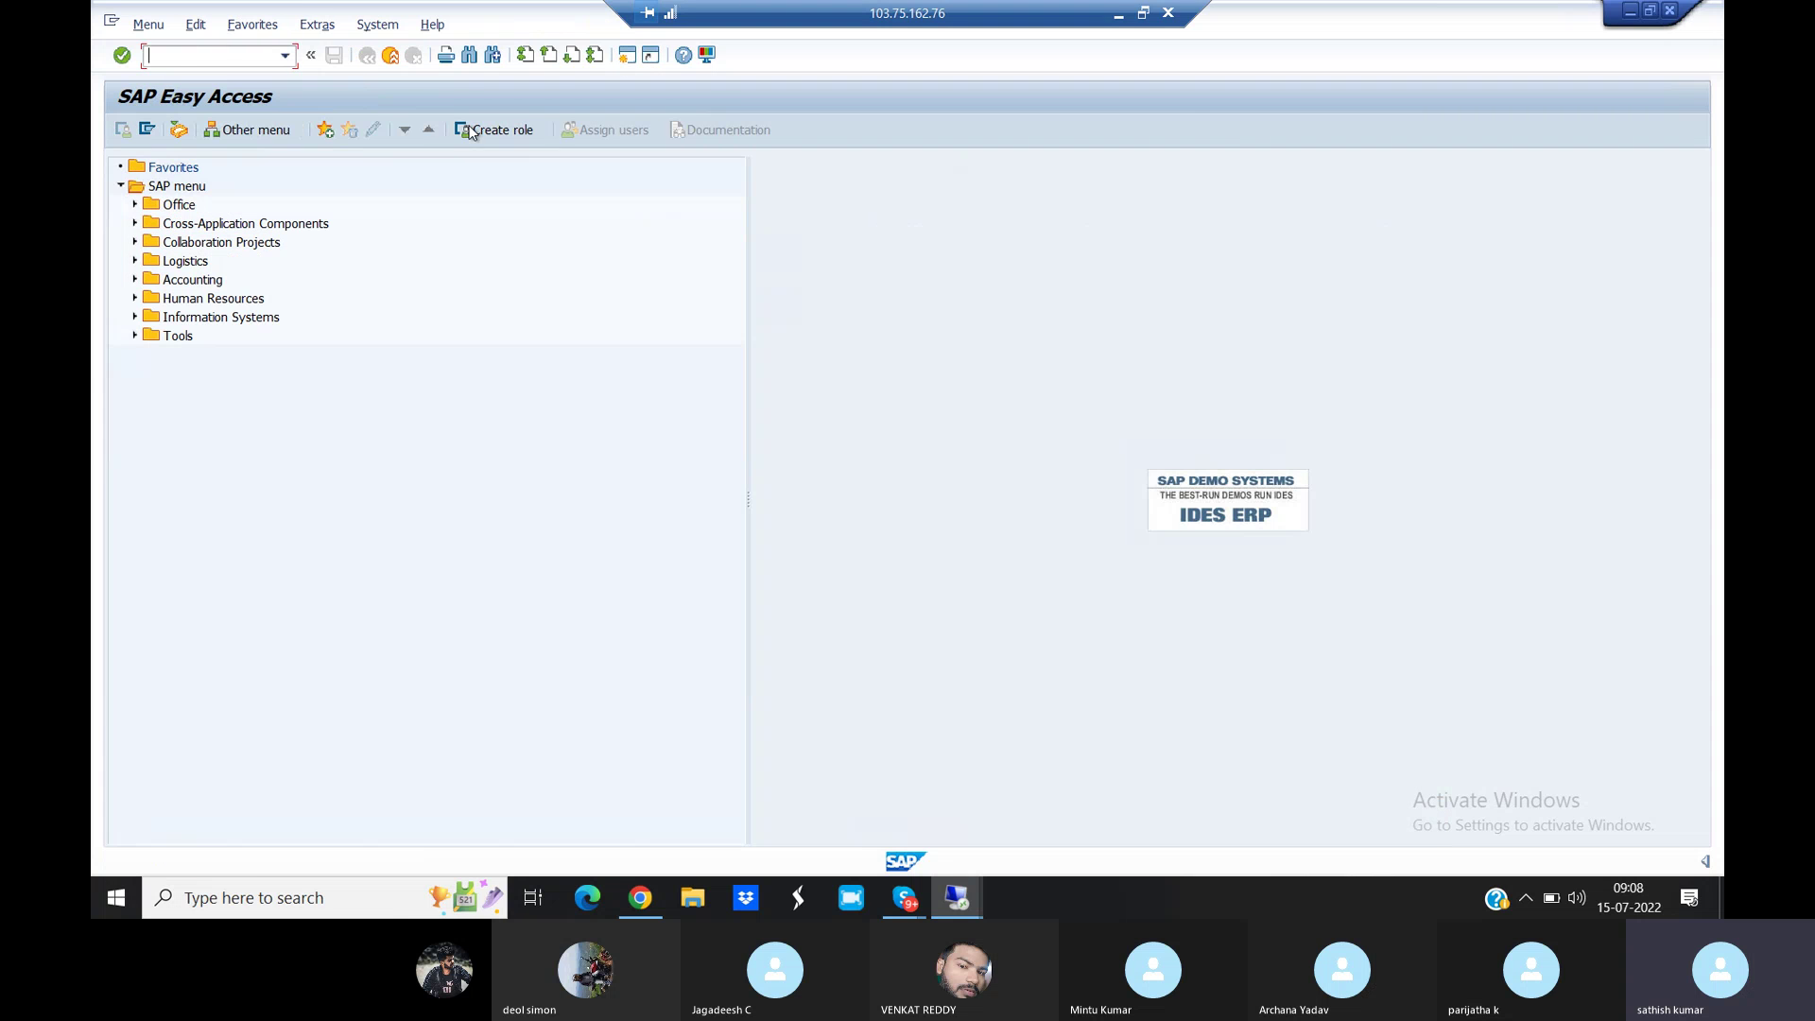
type("/NOBD4")
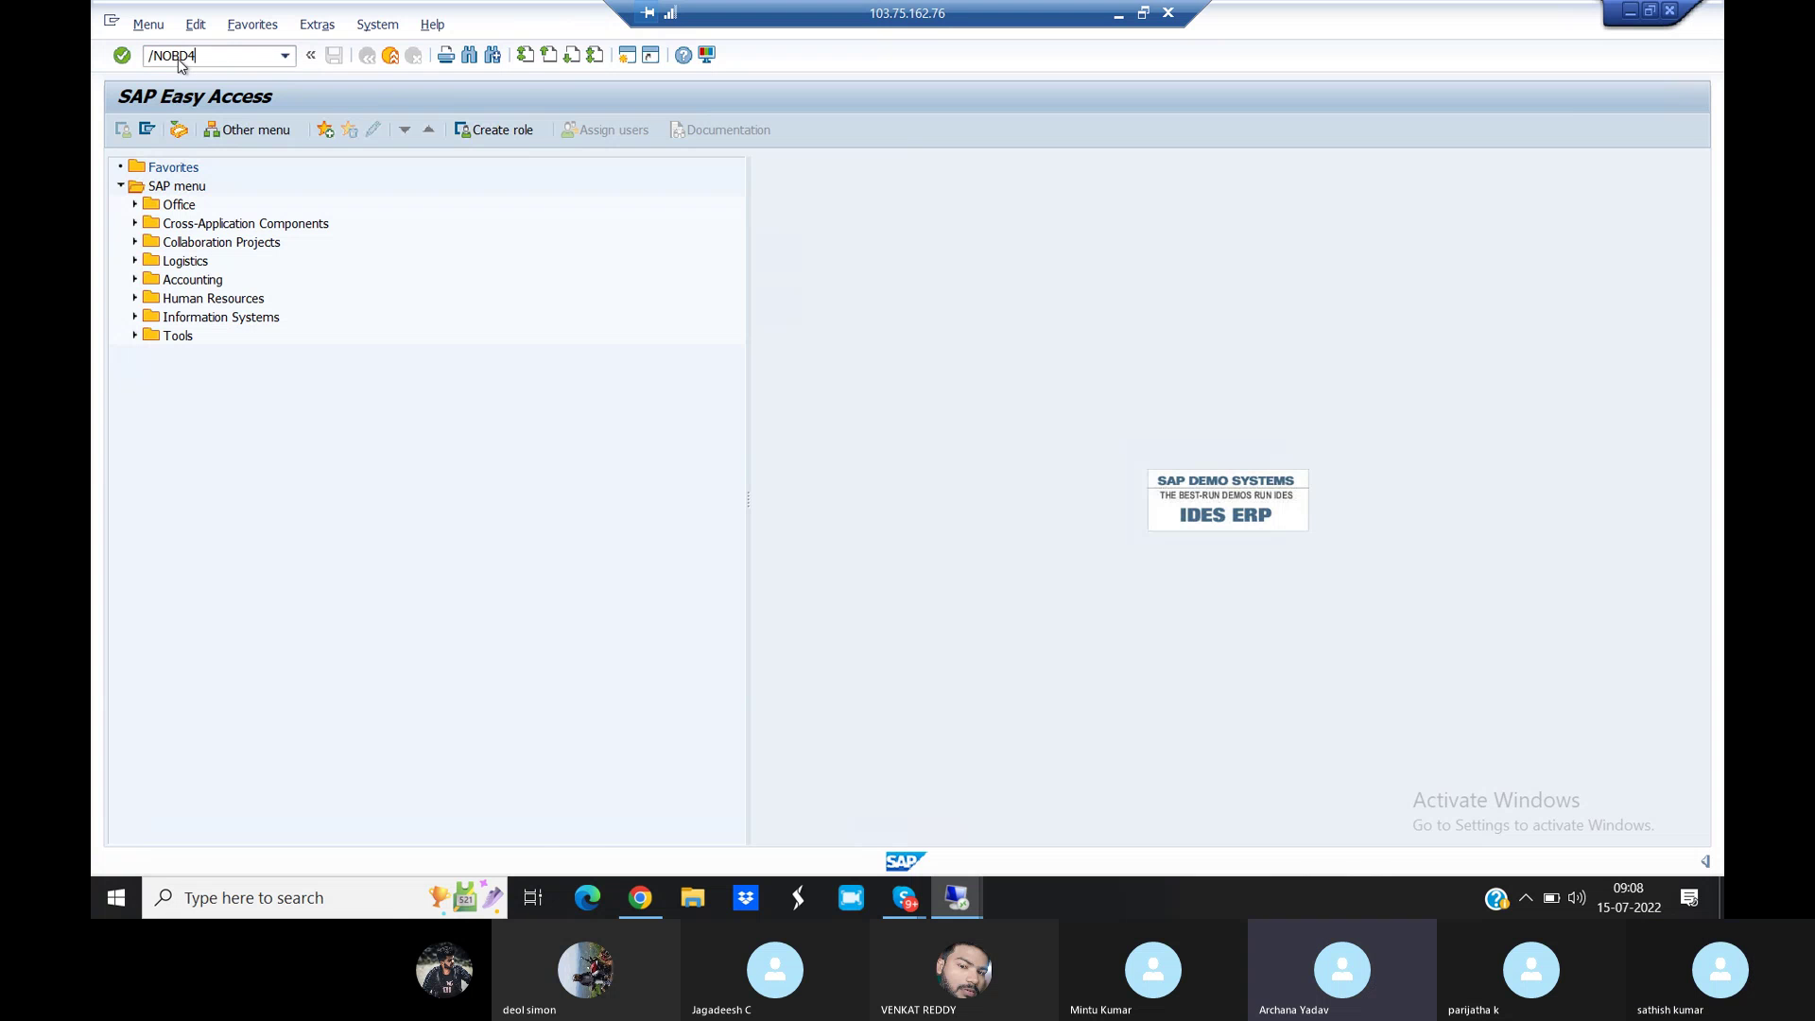
key("Return")
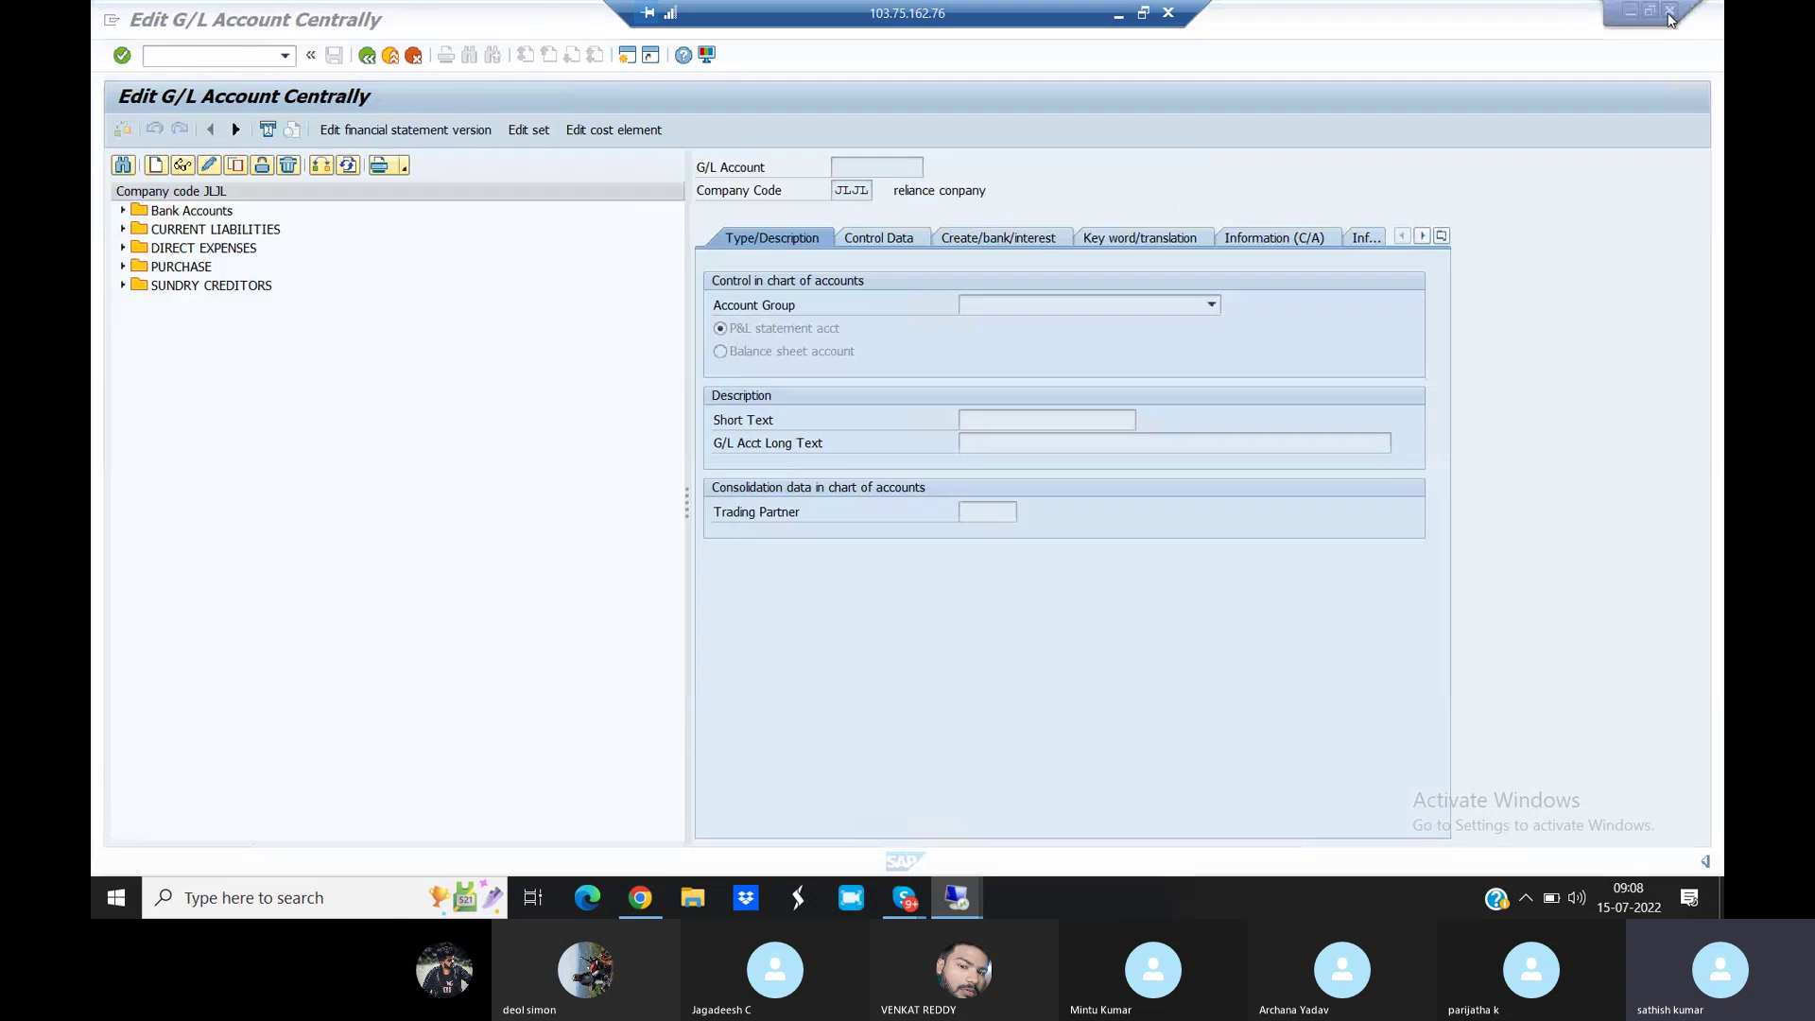
Start creating G/L account 200600 in company code JLJL
left_click(156, 164)
type("200600")
key("Return")
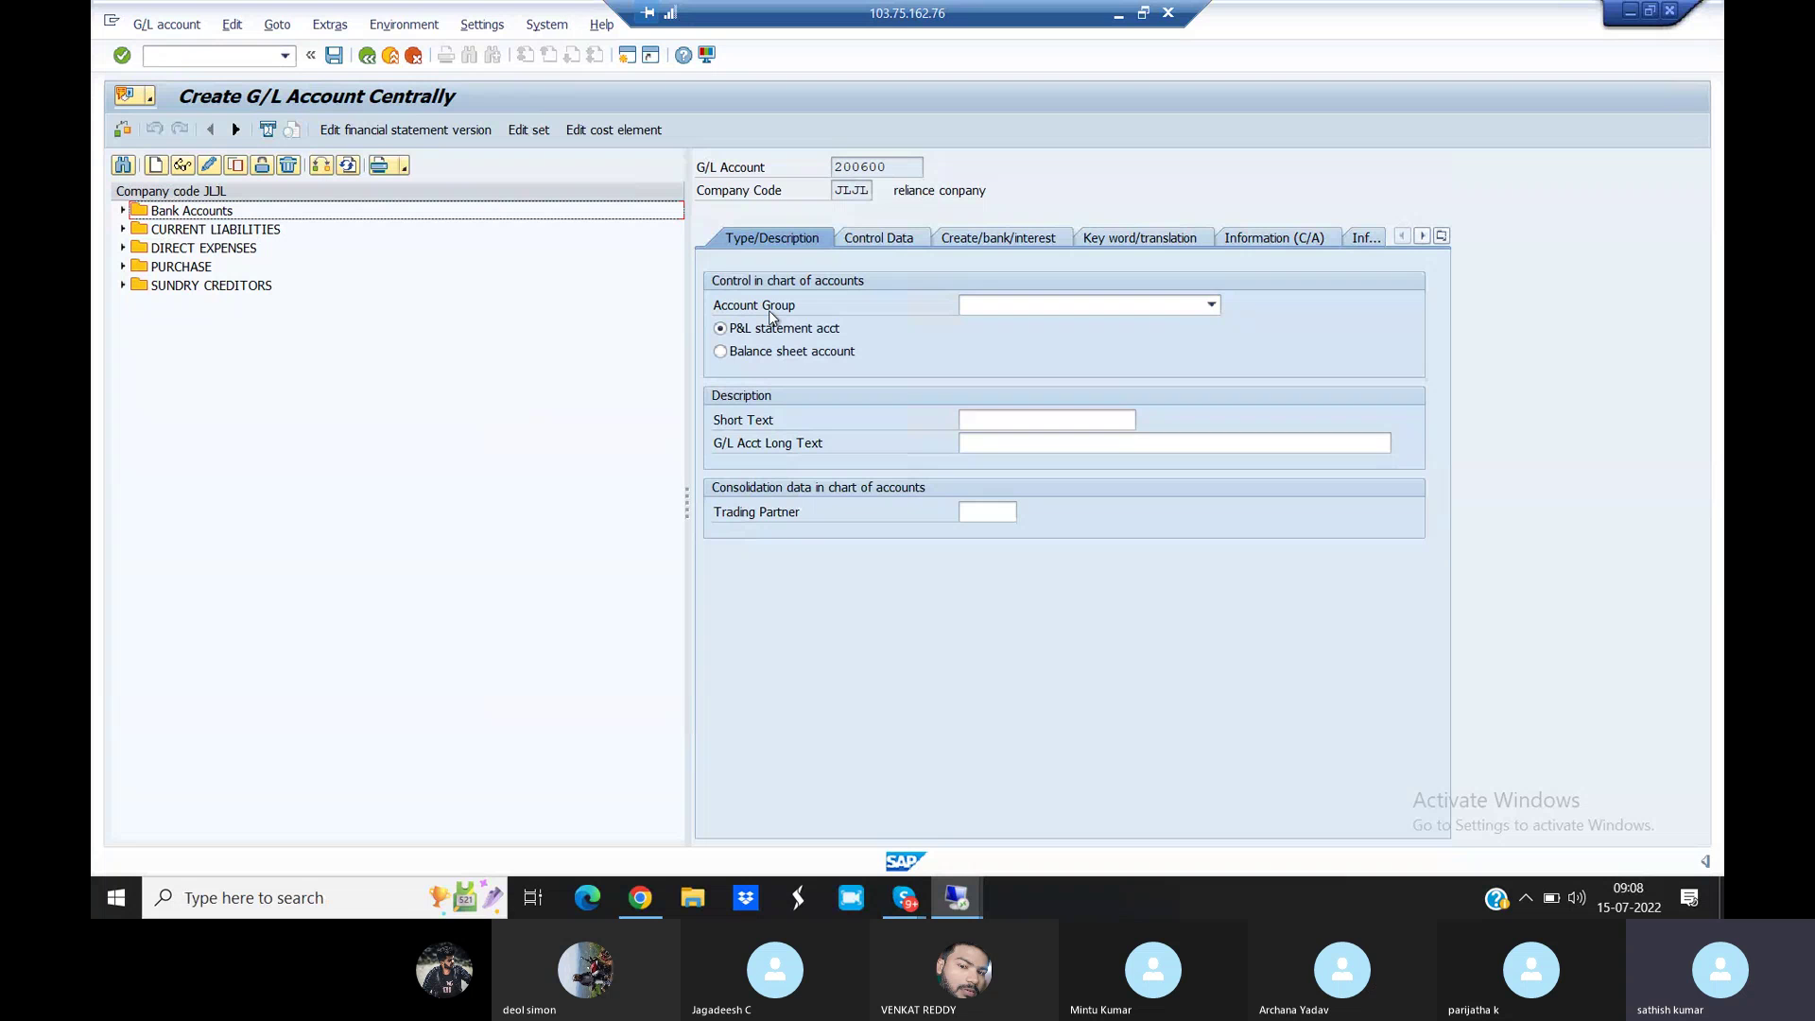
Assign the account to the LOANS AND ADVANCES account group and classify it as a balance sheet account
left_click(1049, 305)
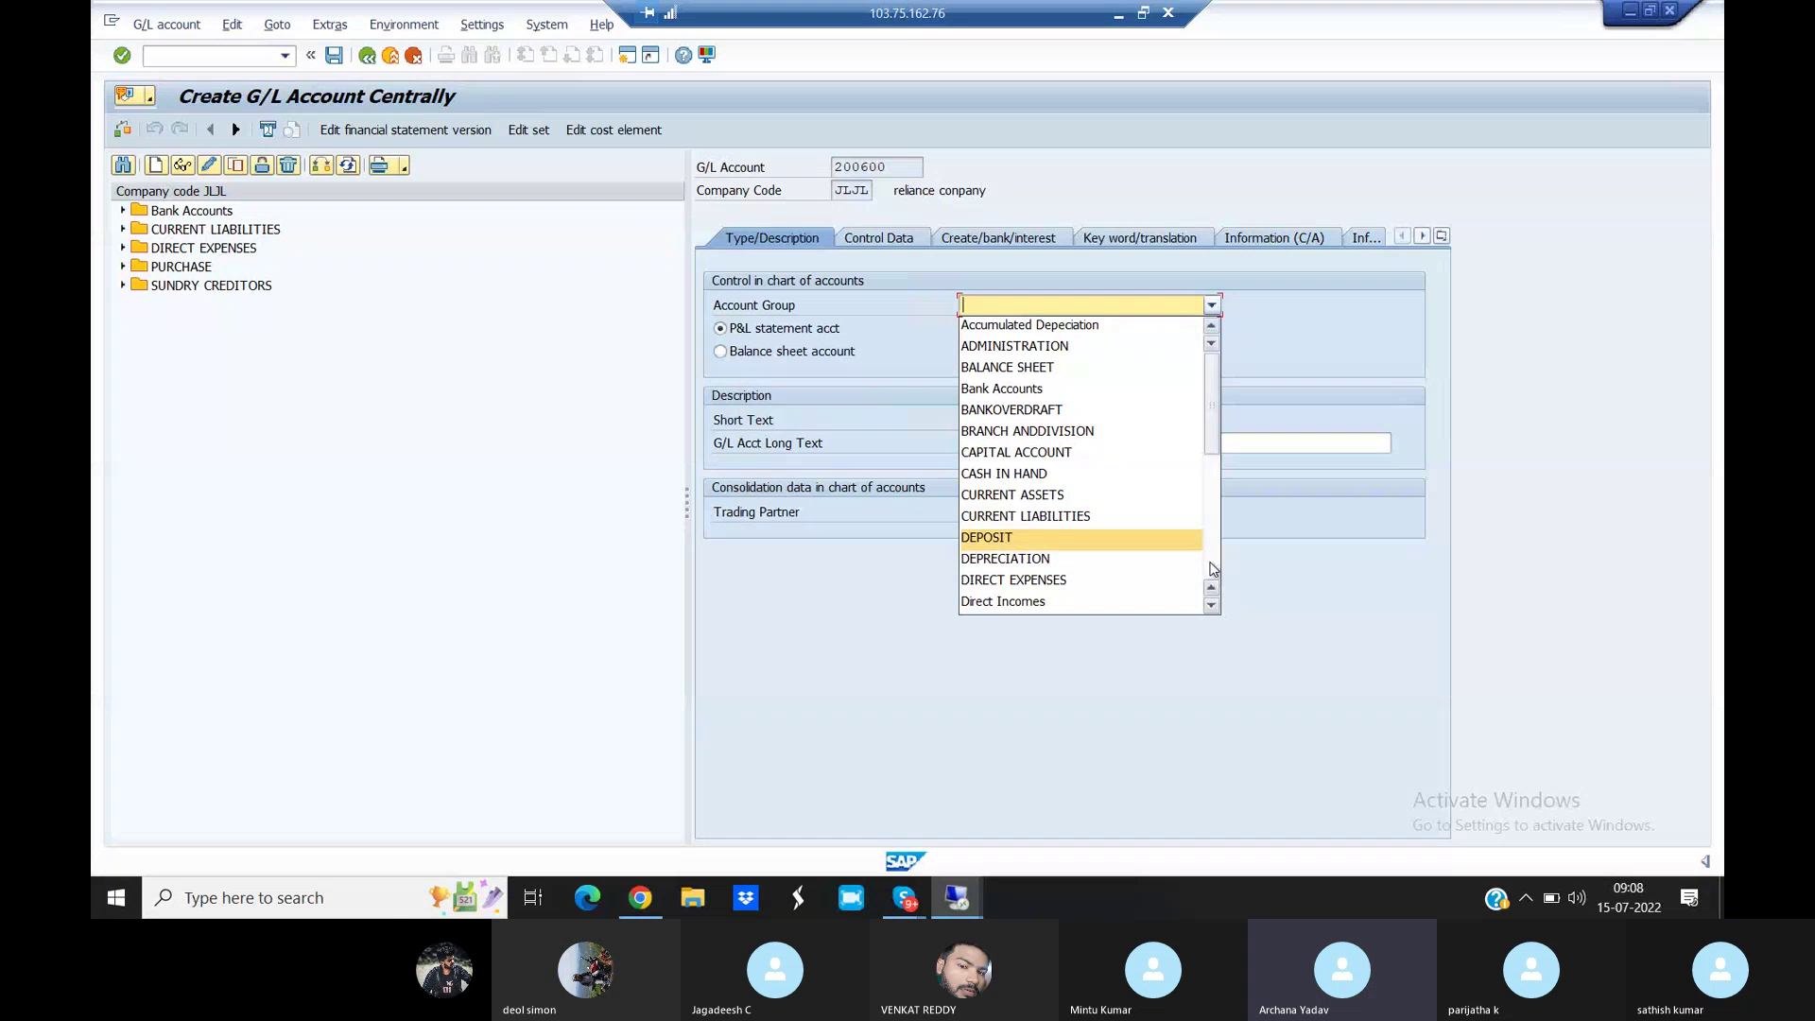
scroll(1124, 543, "down", 4)
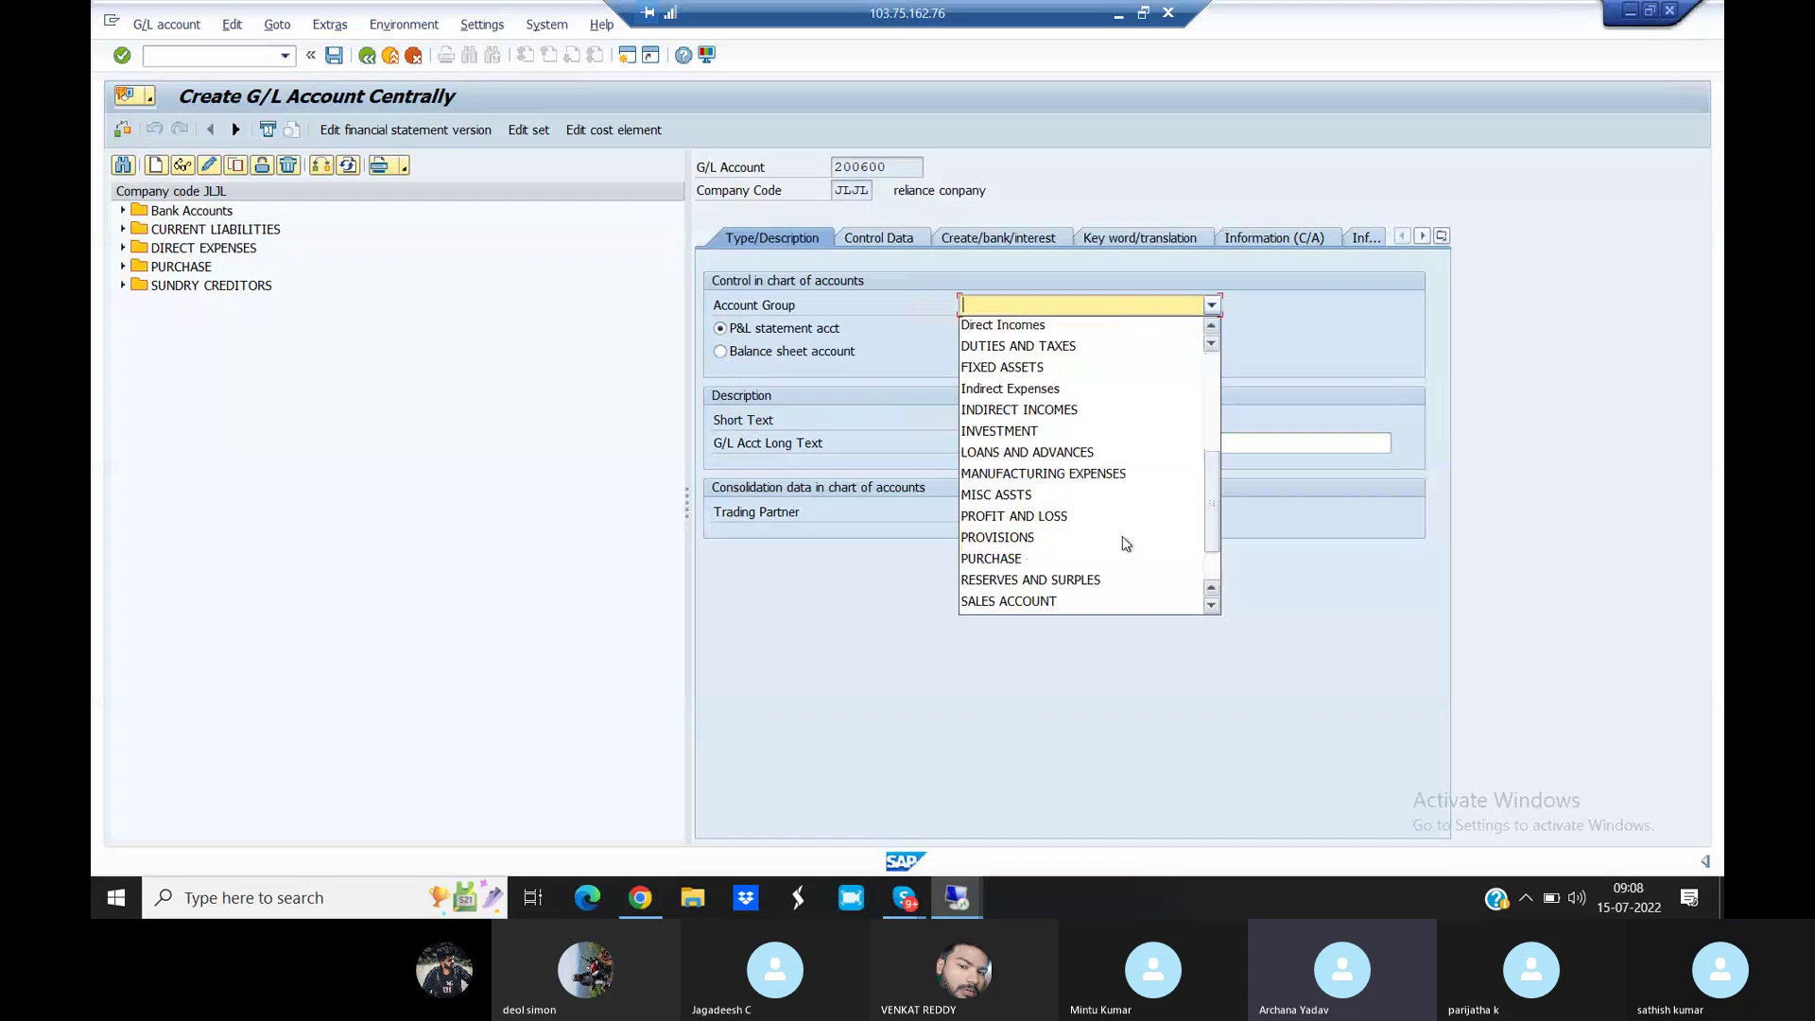
left_click(1043, 458)
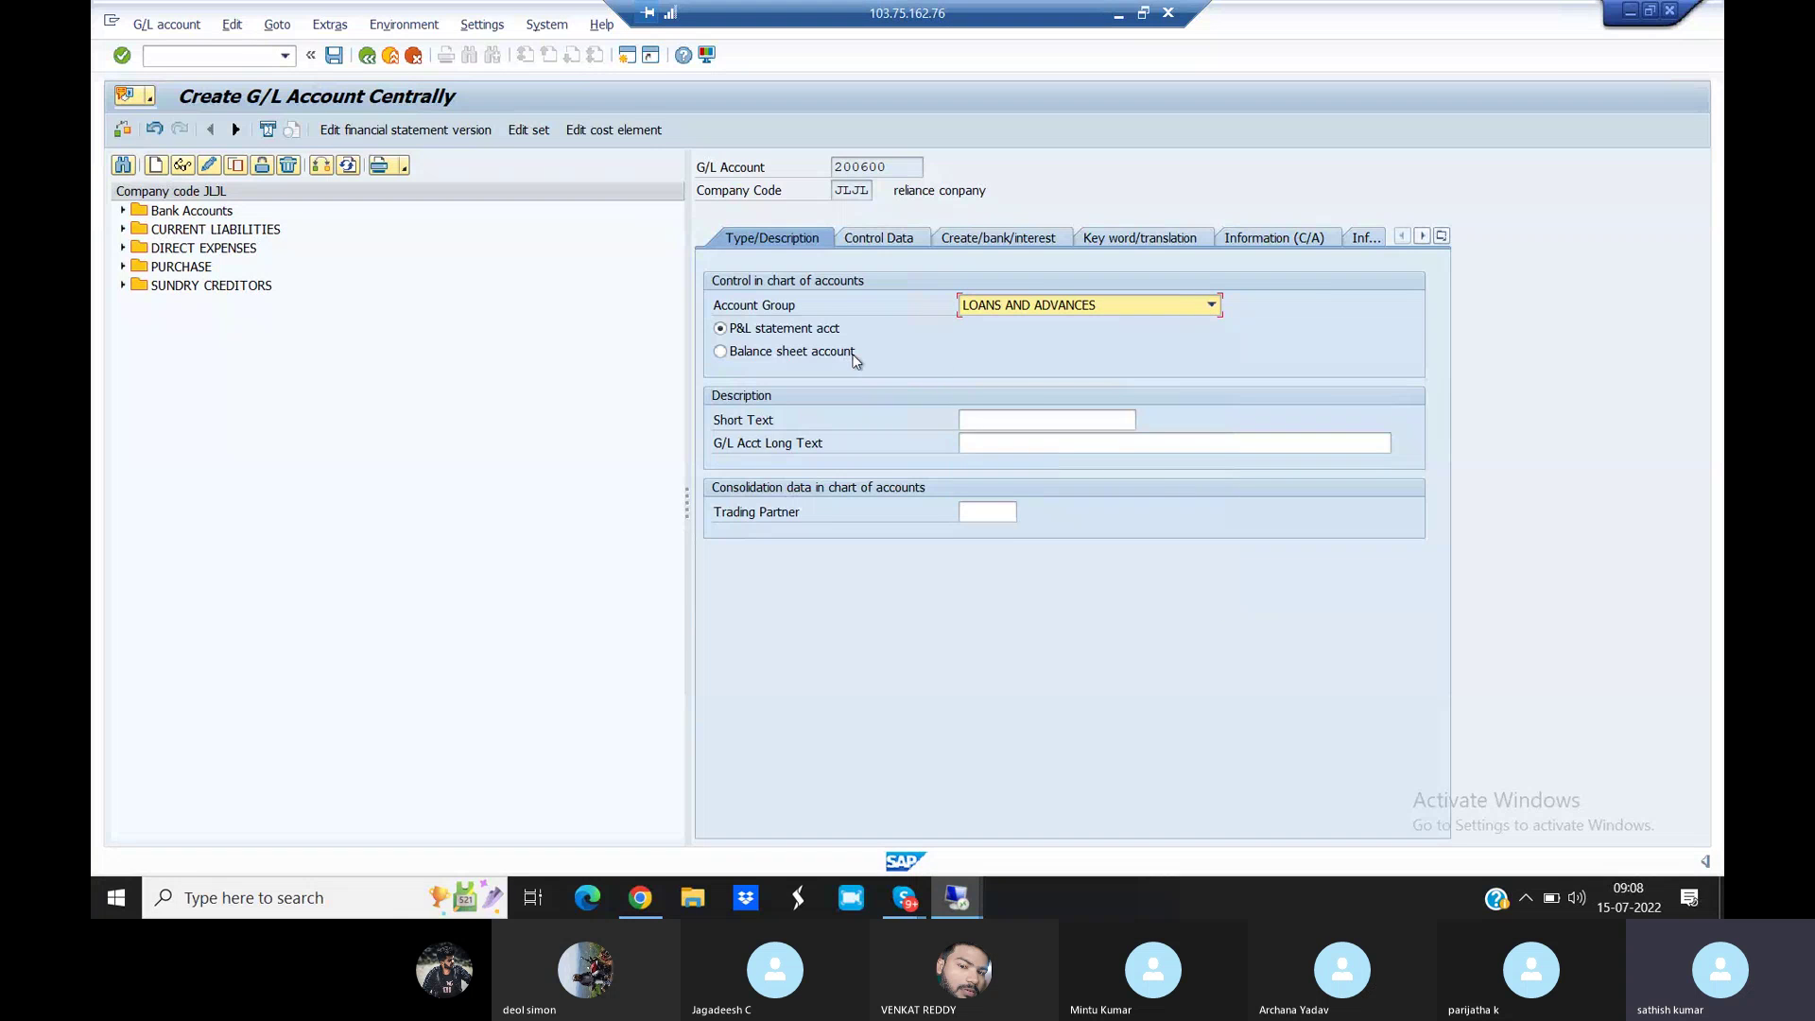
left_click(720, 354)
Enter Vendor DP as both the short text and the long text of the G/L account
left_click(999, 419)
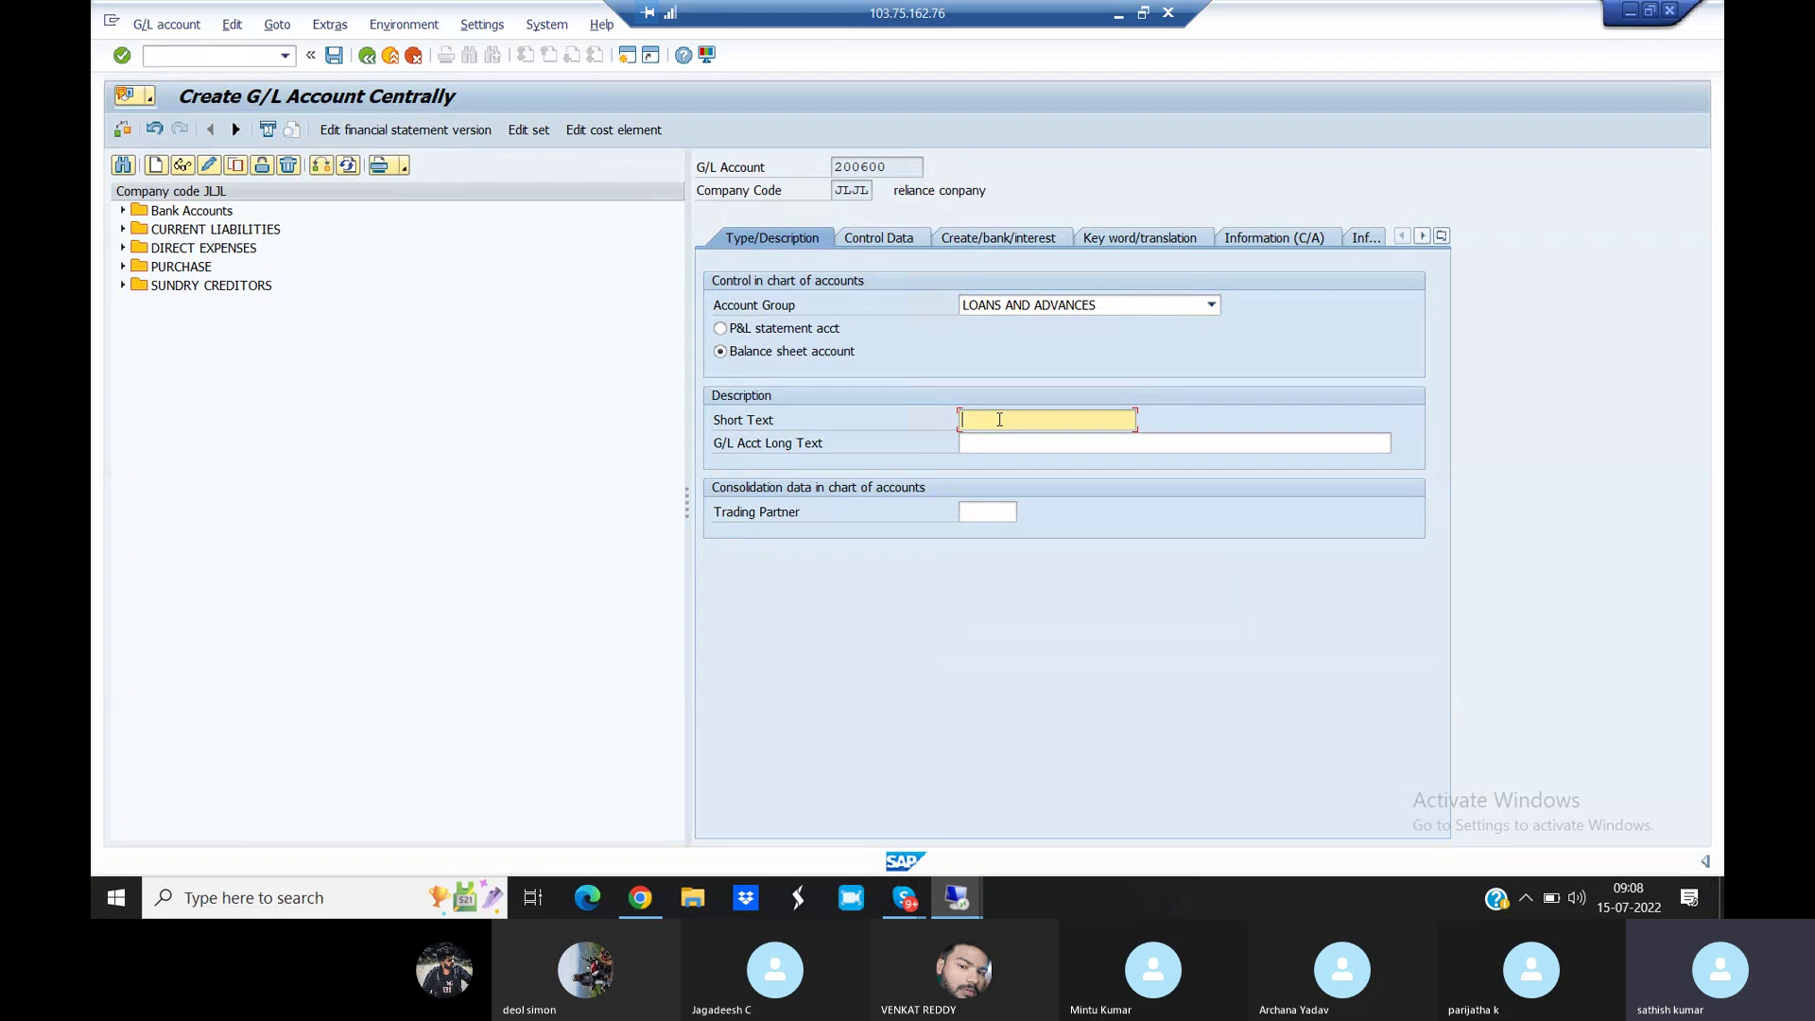
type("Vendor DP")
left_click(978, 448)
type("Vendor DP")
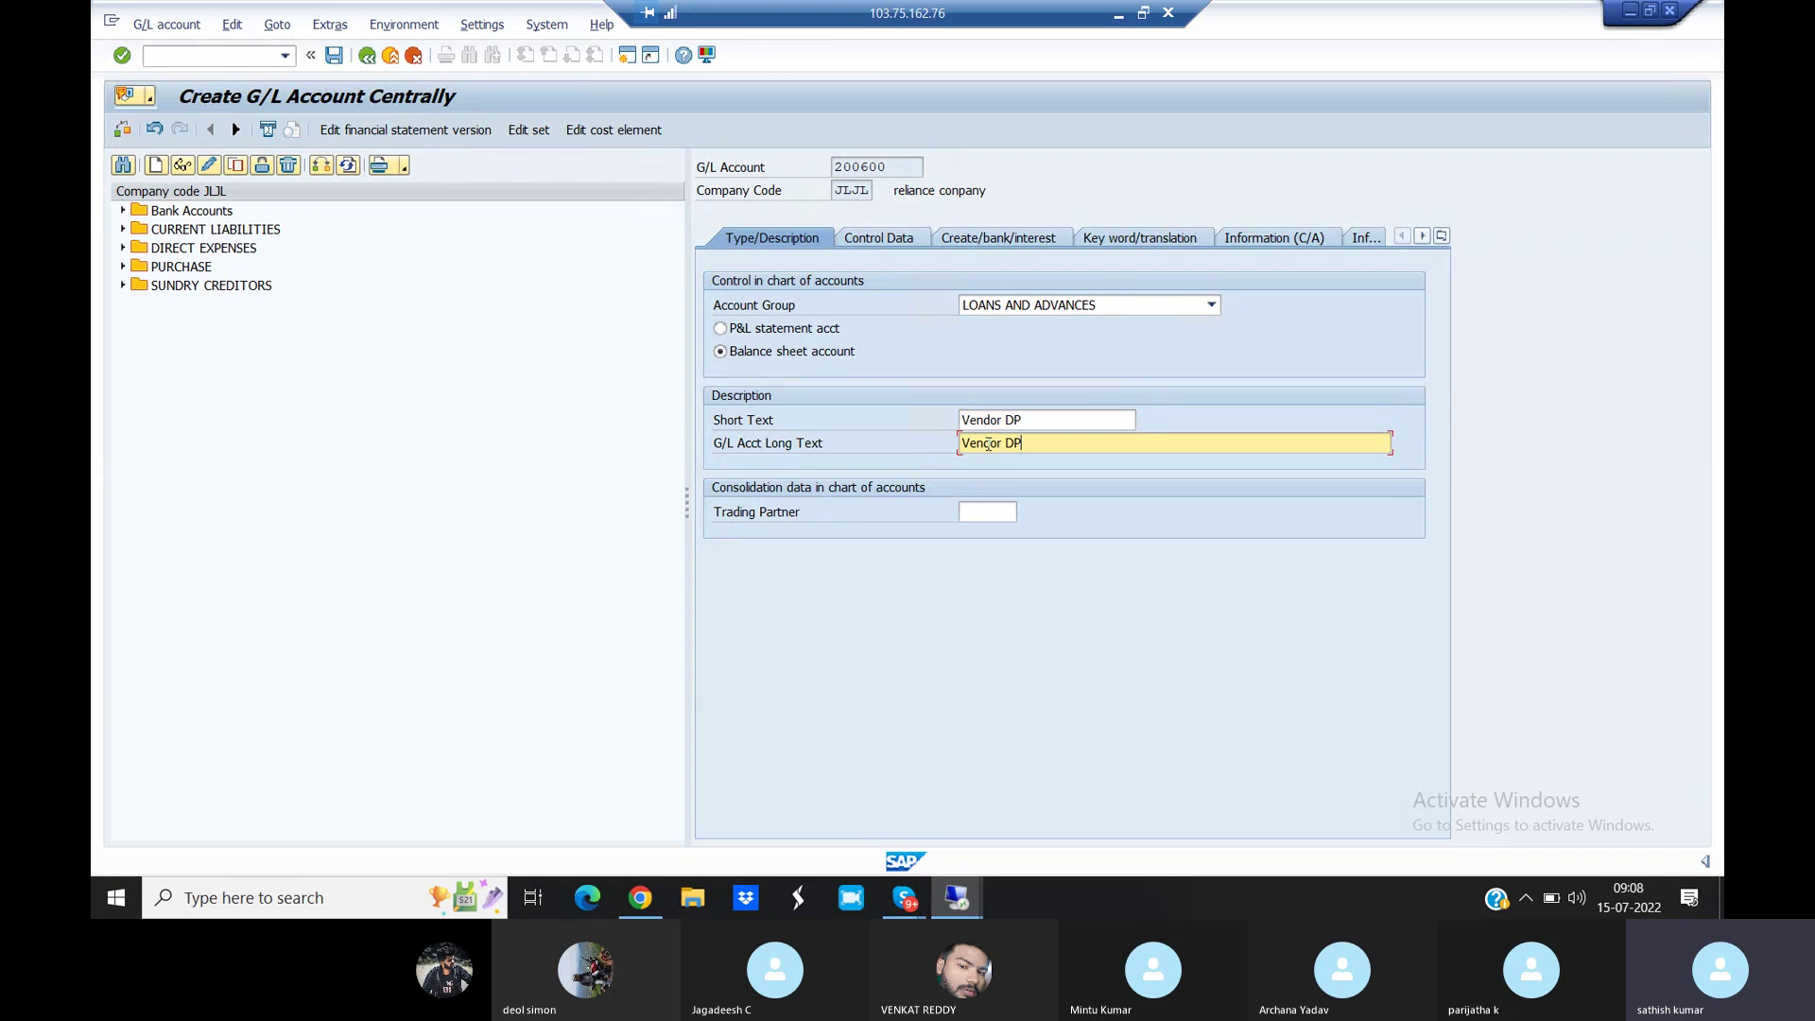
In the account's control data, set the reconciliation account type to Vendors
left_click(887, 241)
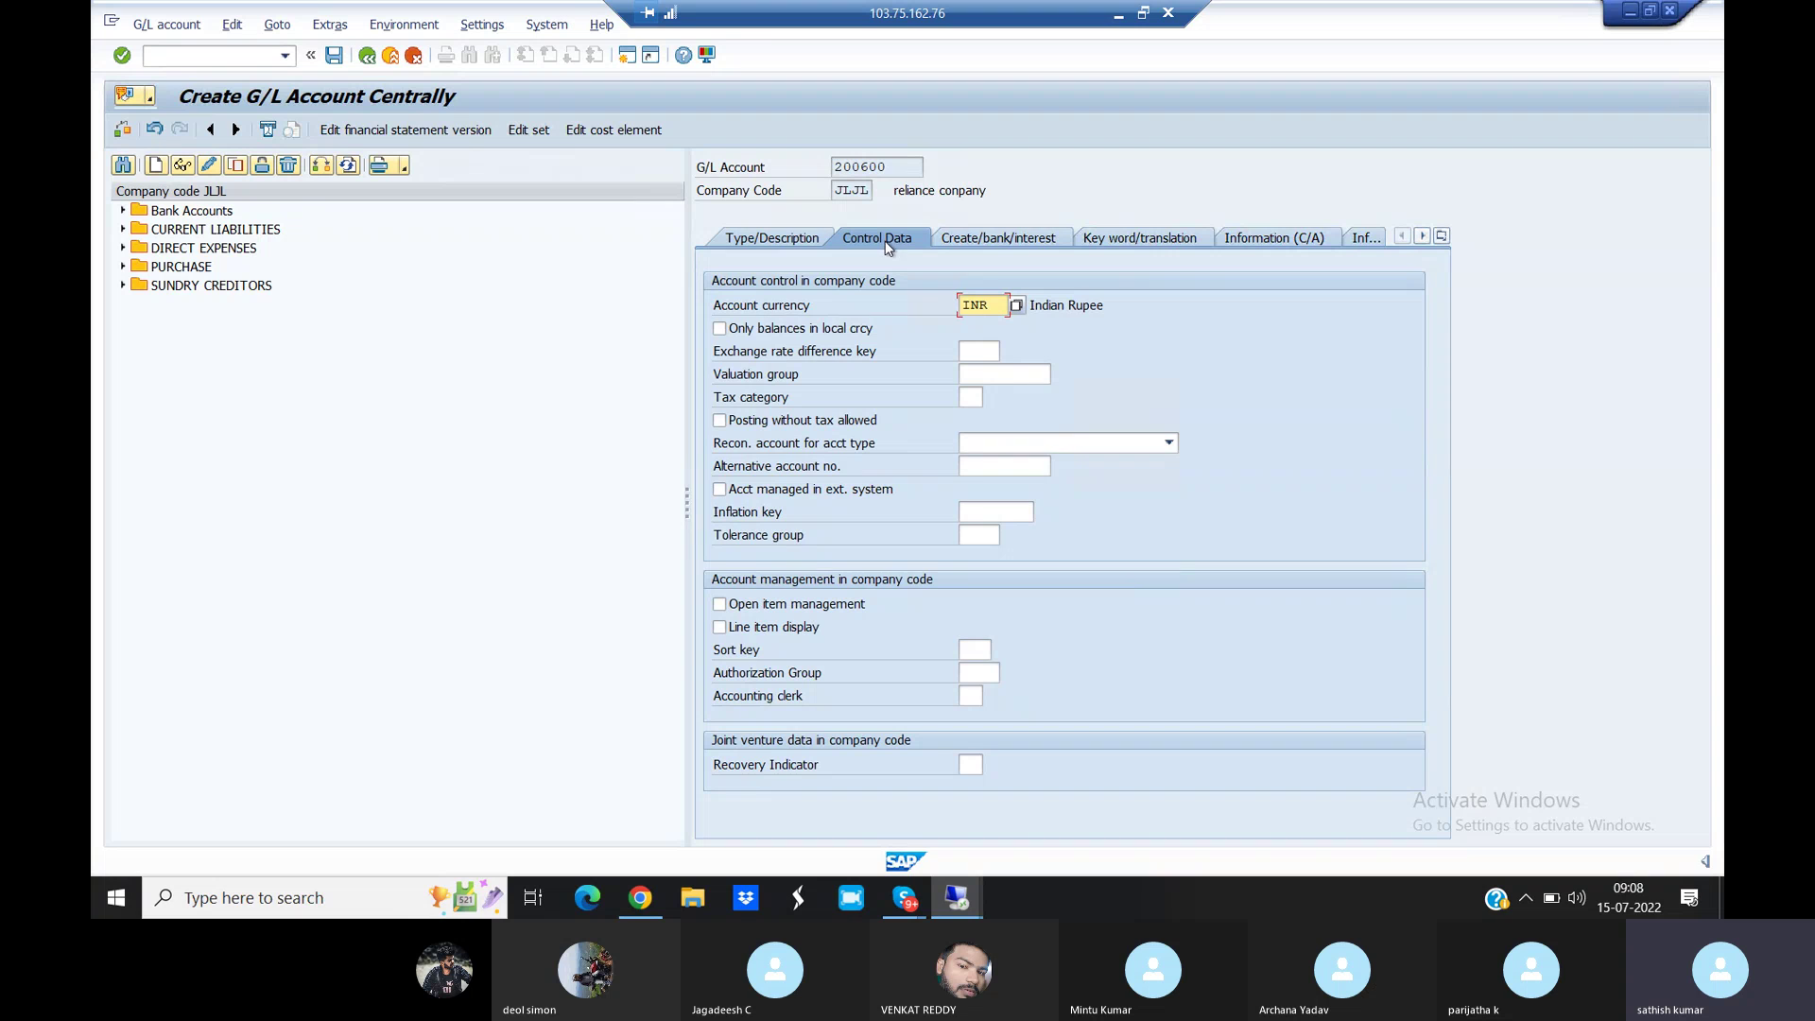
left_click(1003, 444)
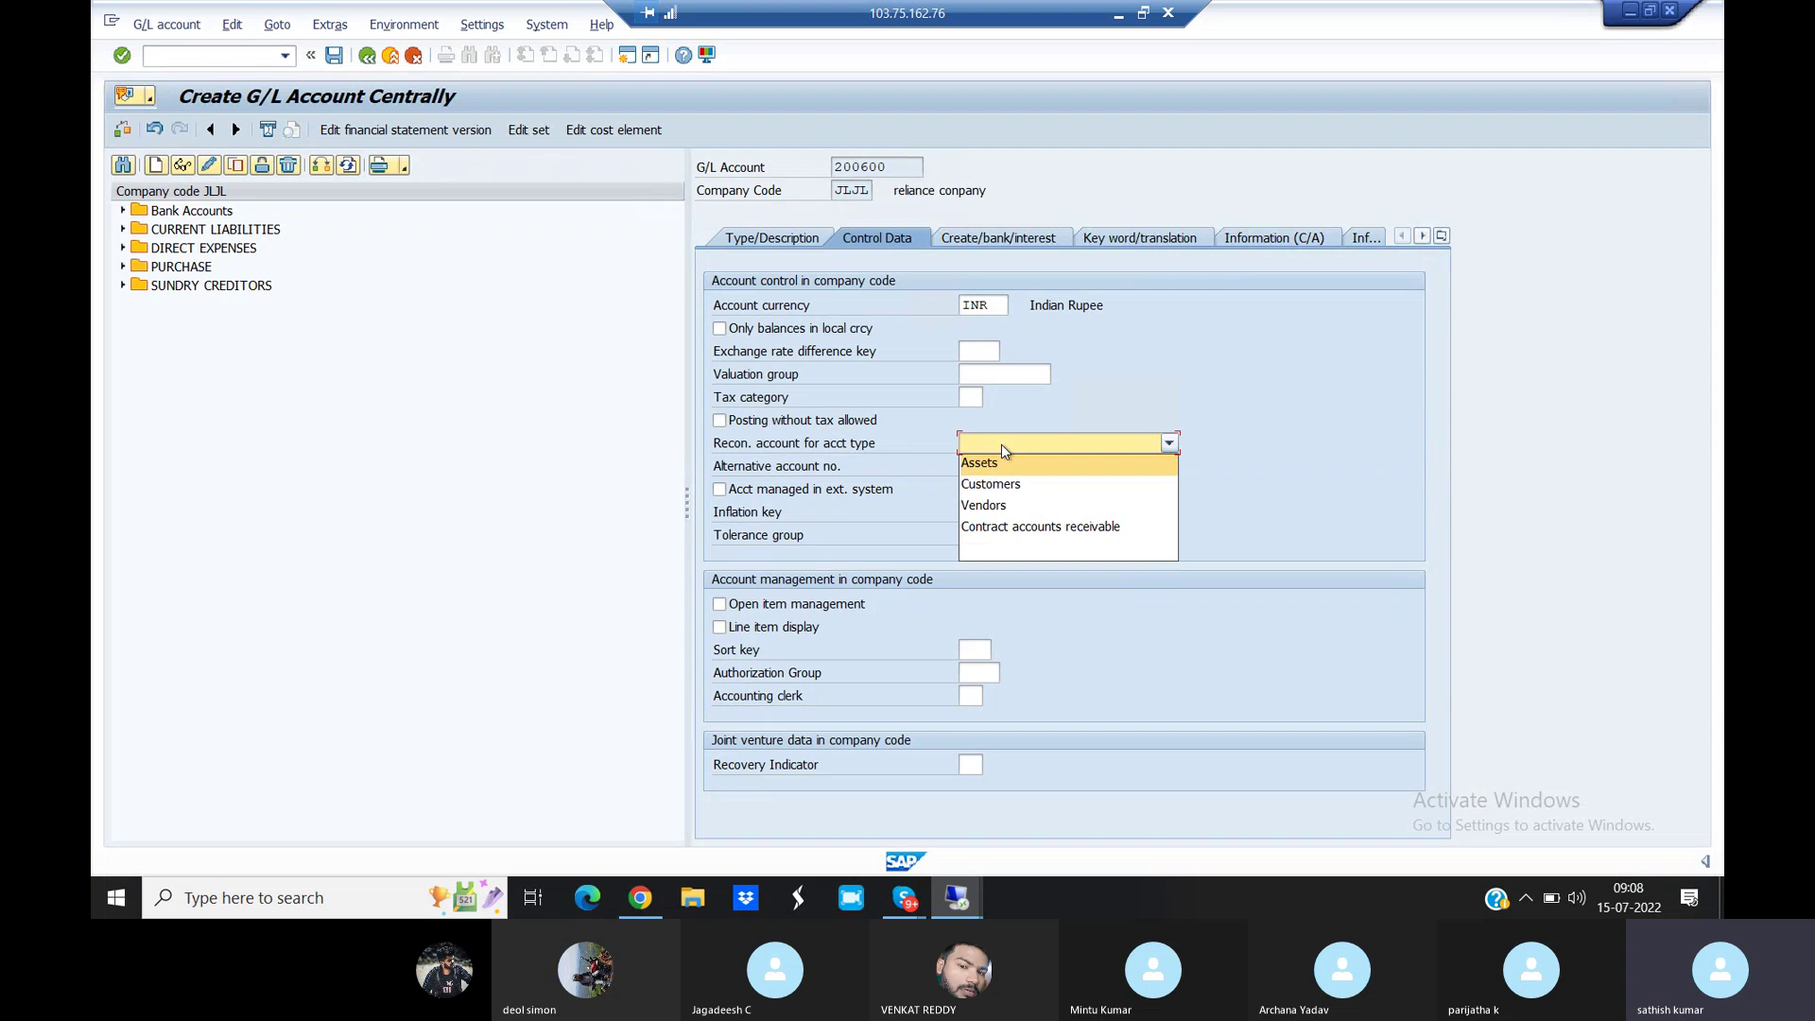
left_click(995, 508)
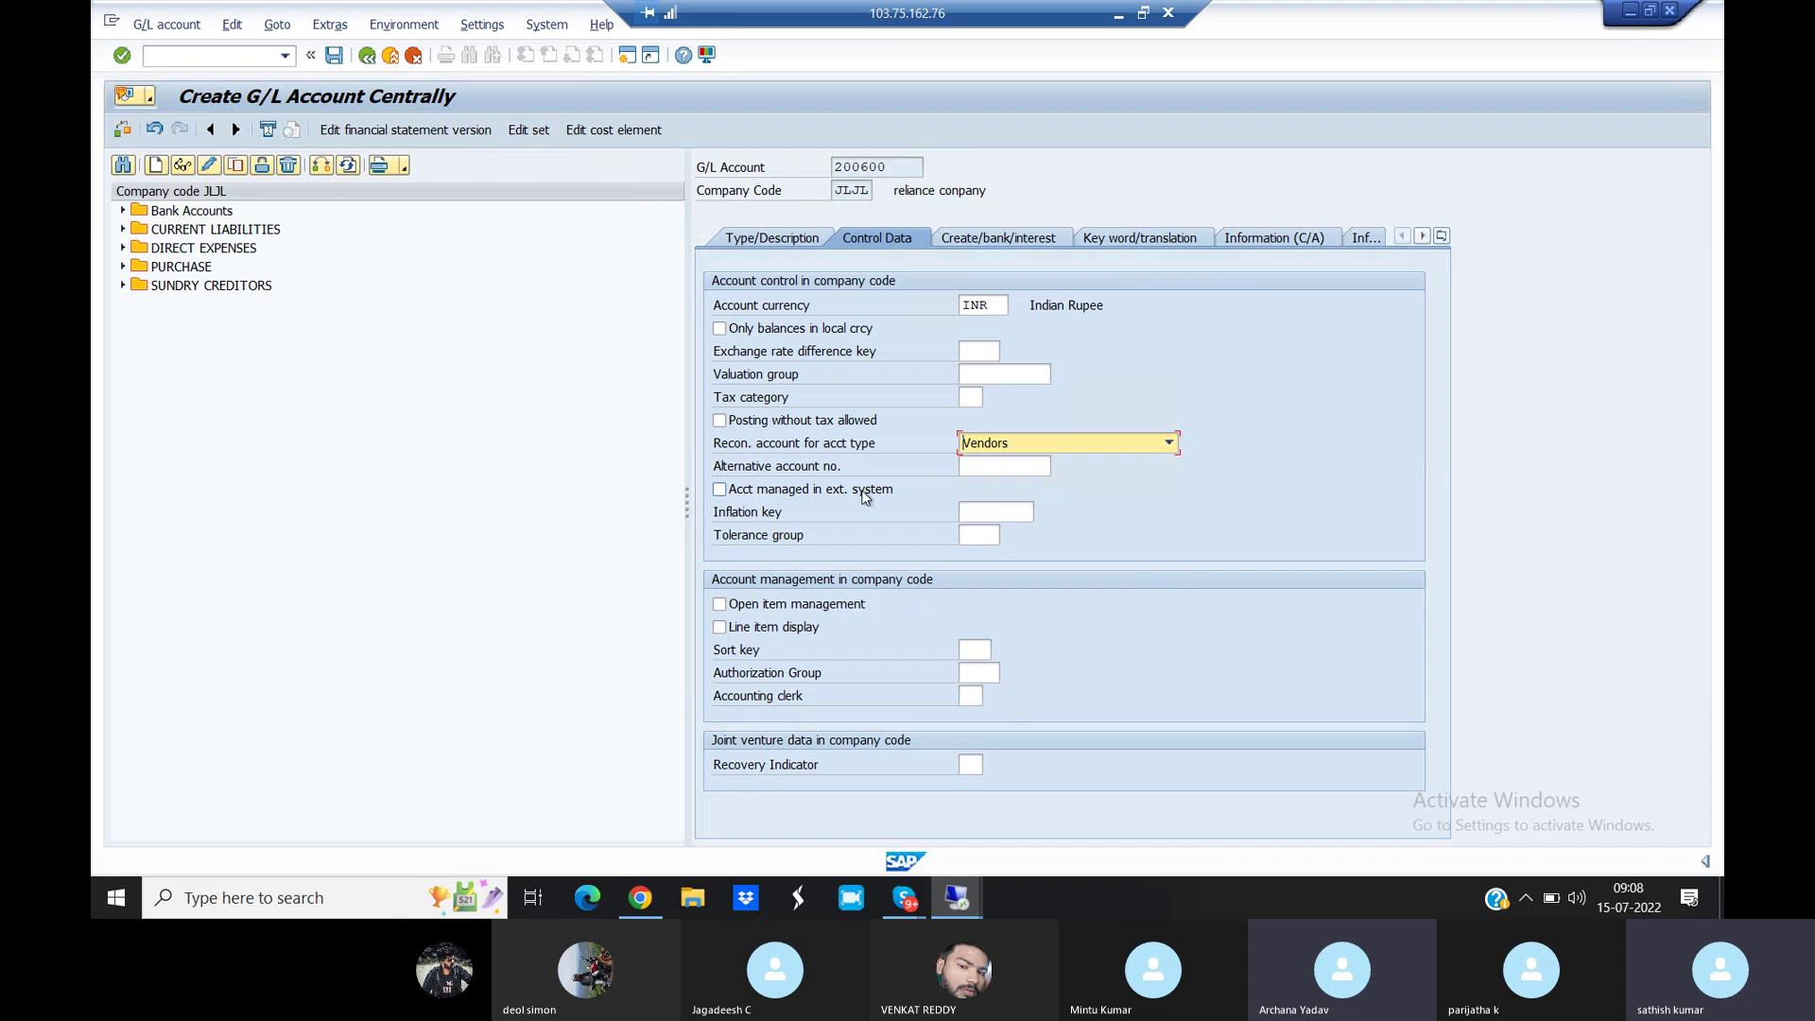
Enable line item display and set the sort key to 012, Vendor number
left_click(740, 633)
left_click(973, 649)
left_click(995, 650)
left_click(1020, 644)
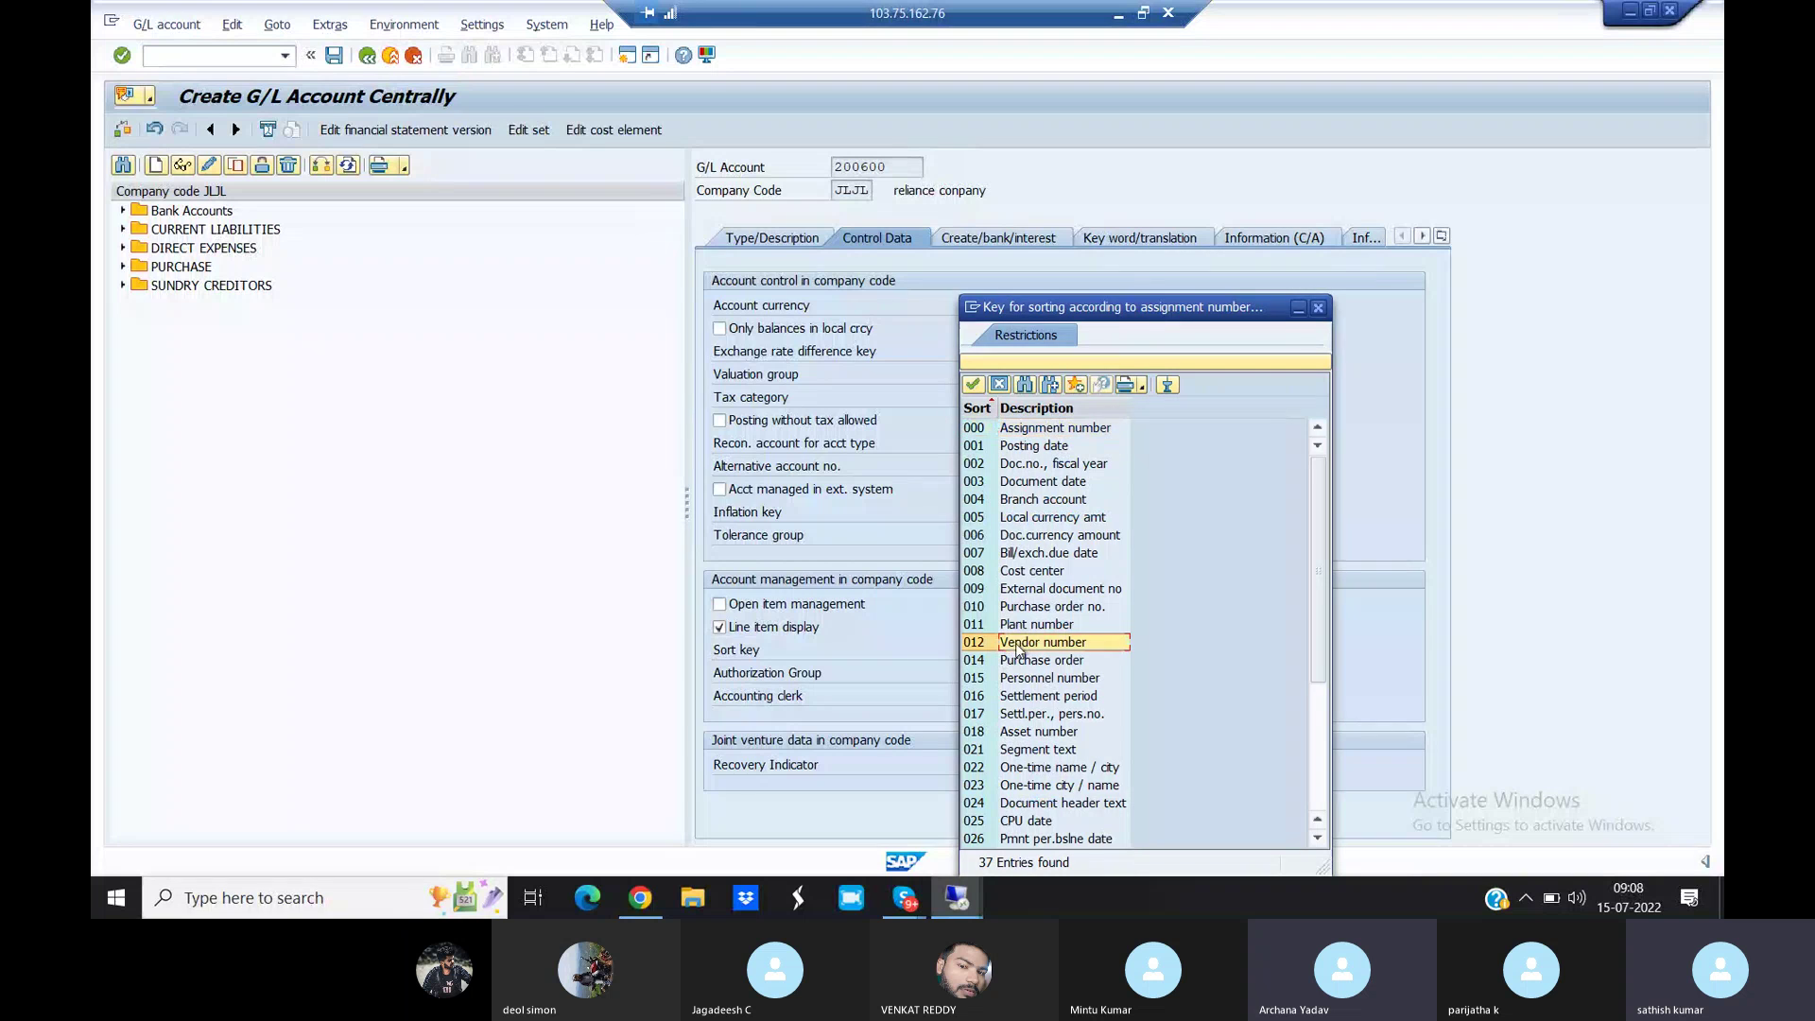
double_click(1044, 650)
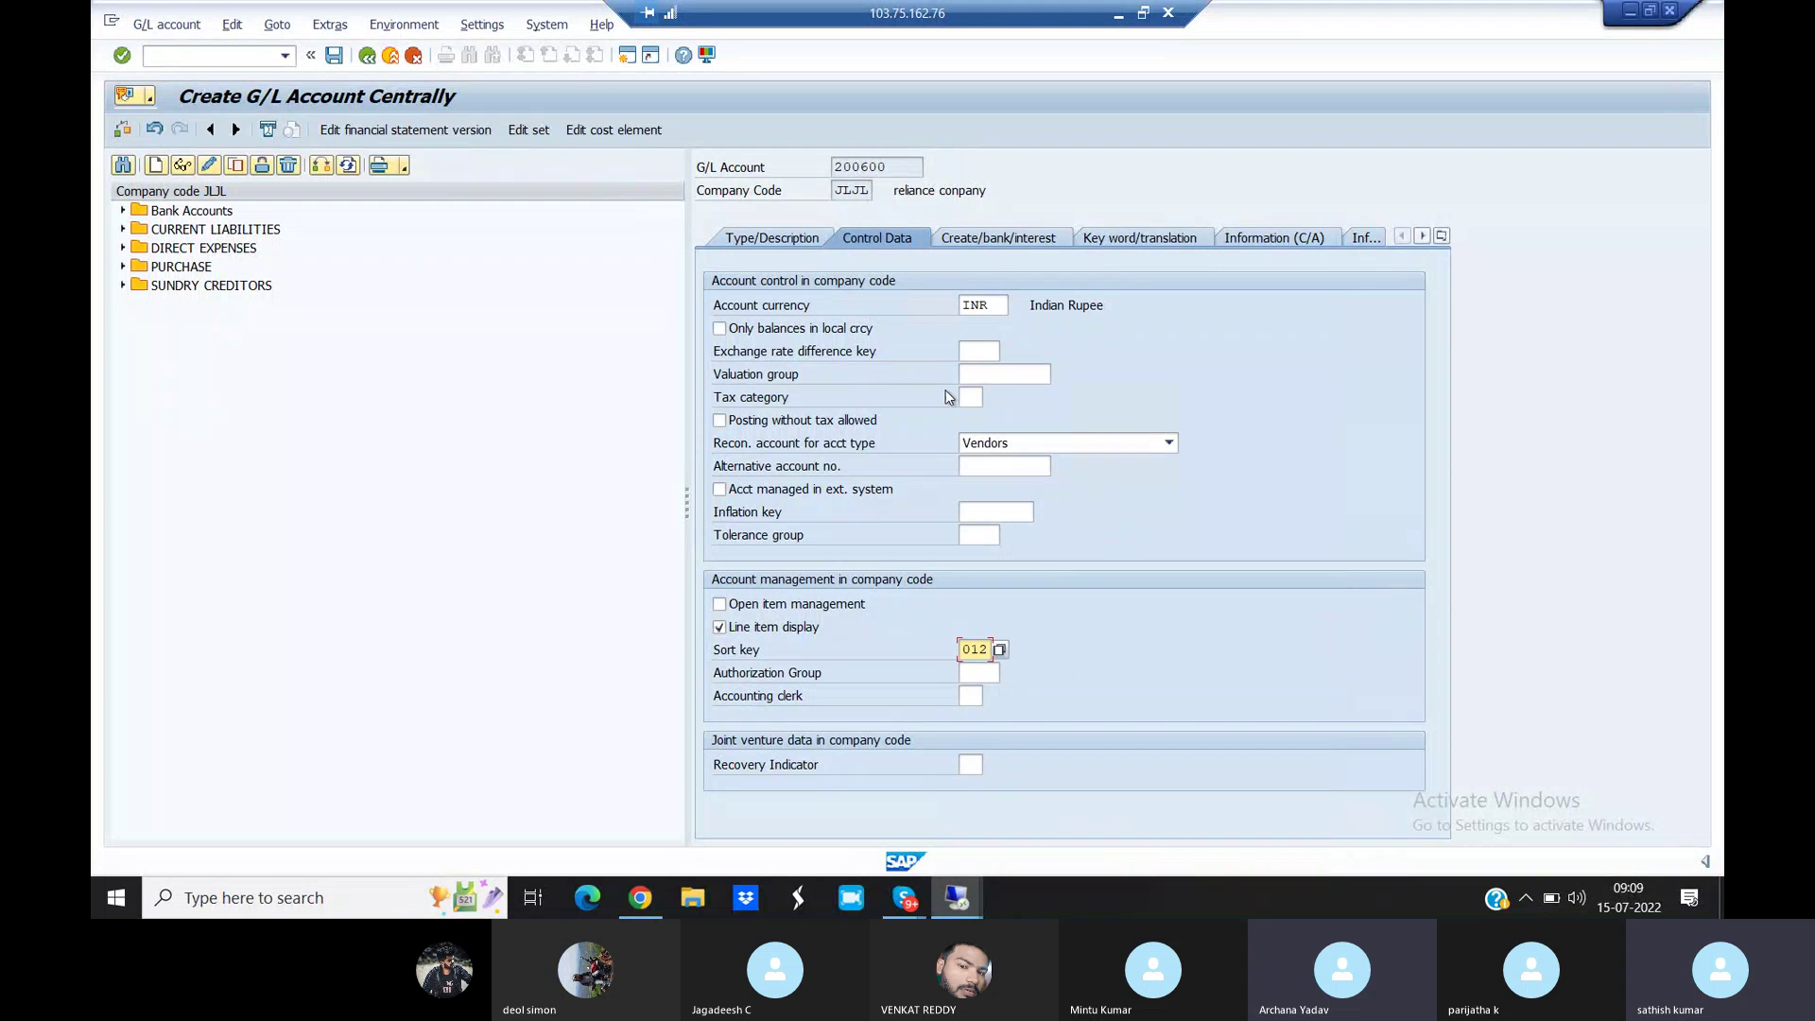
Set the account's field status group to G026, Accounts for down payments made
left_click(984, 240)
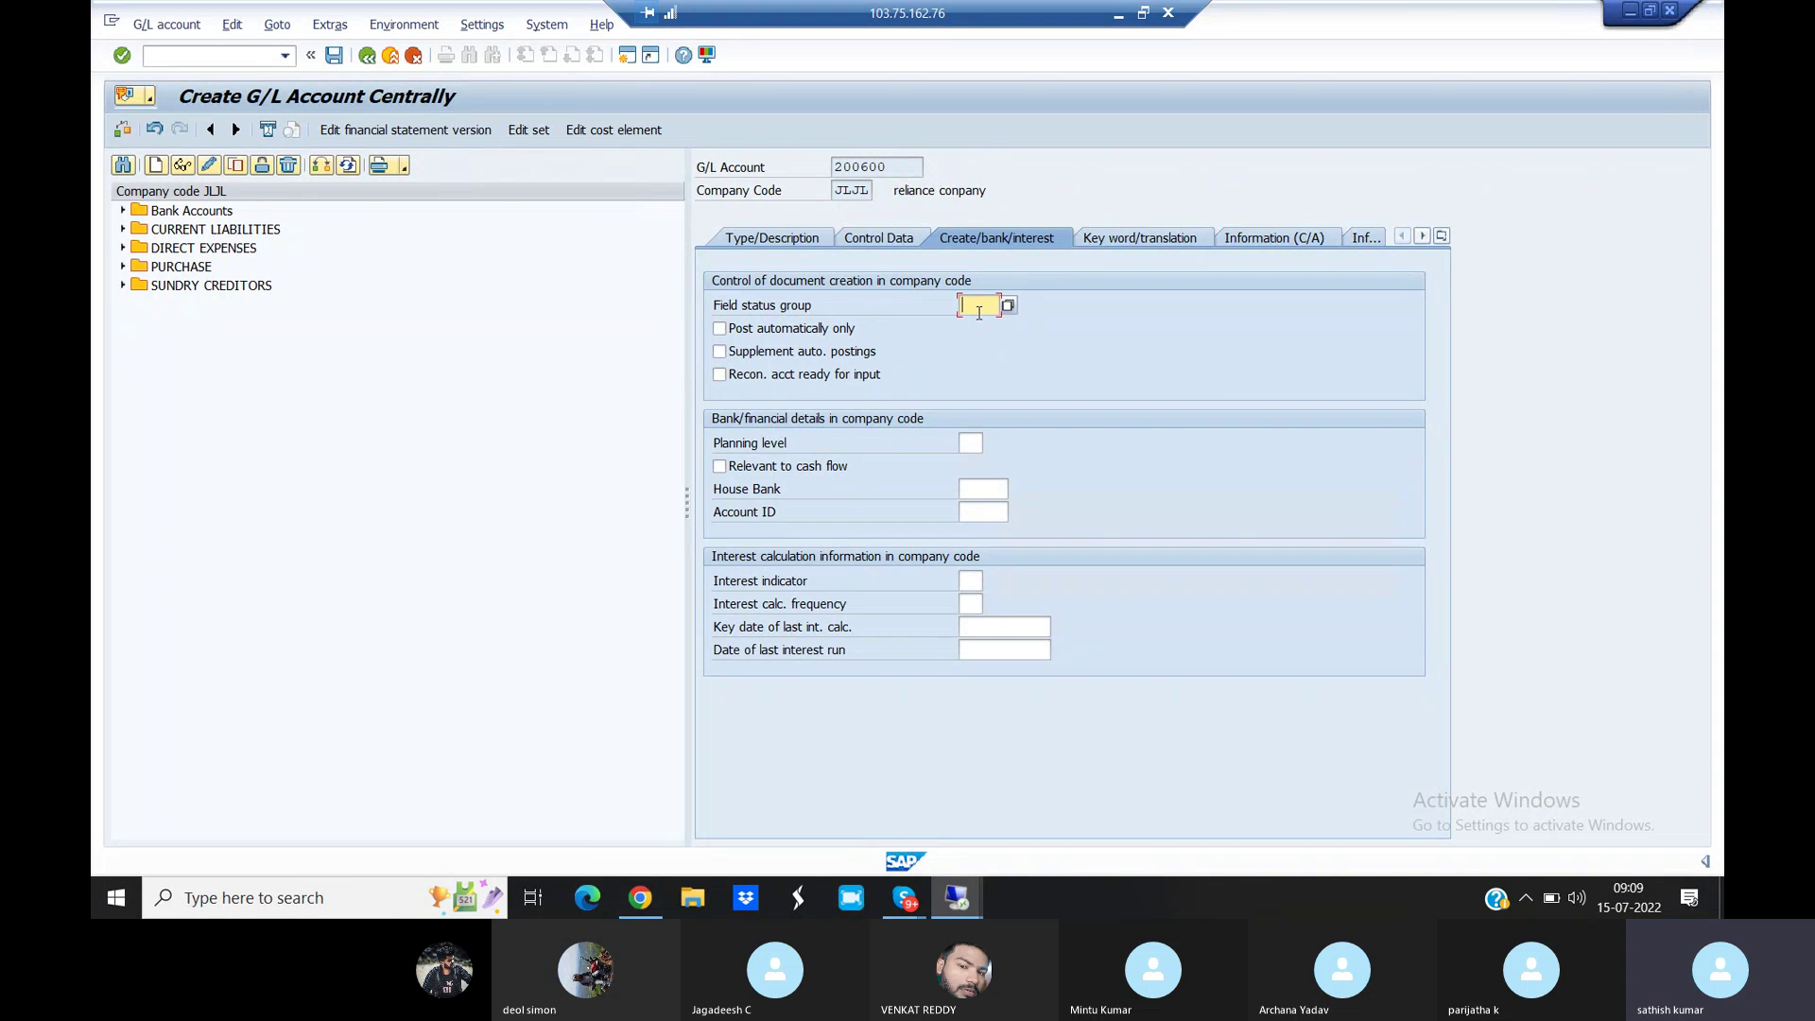
left_click(1010, 308)
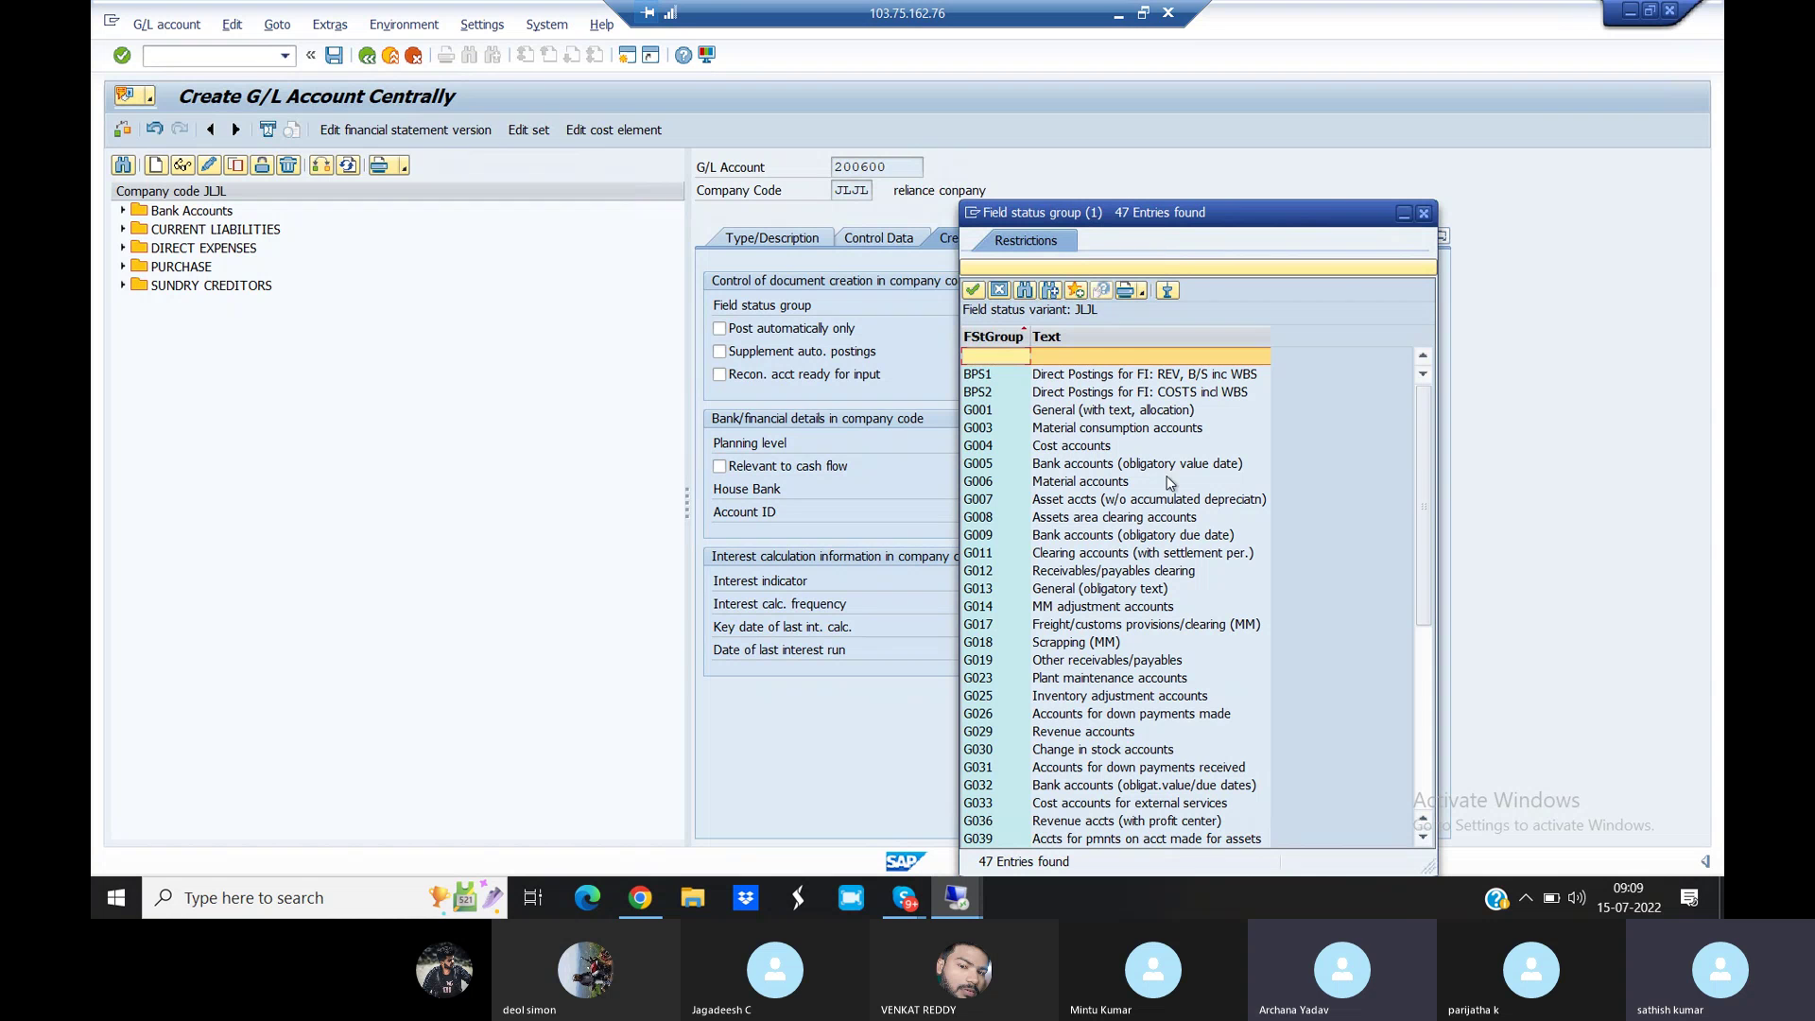
scroll(1424, 841, "down", 3)
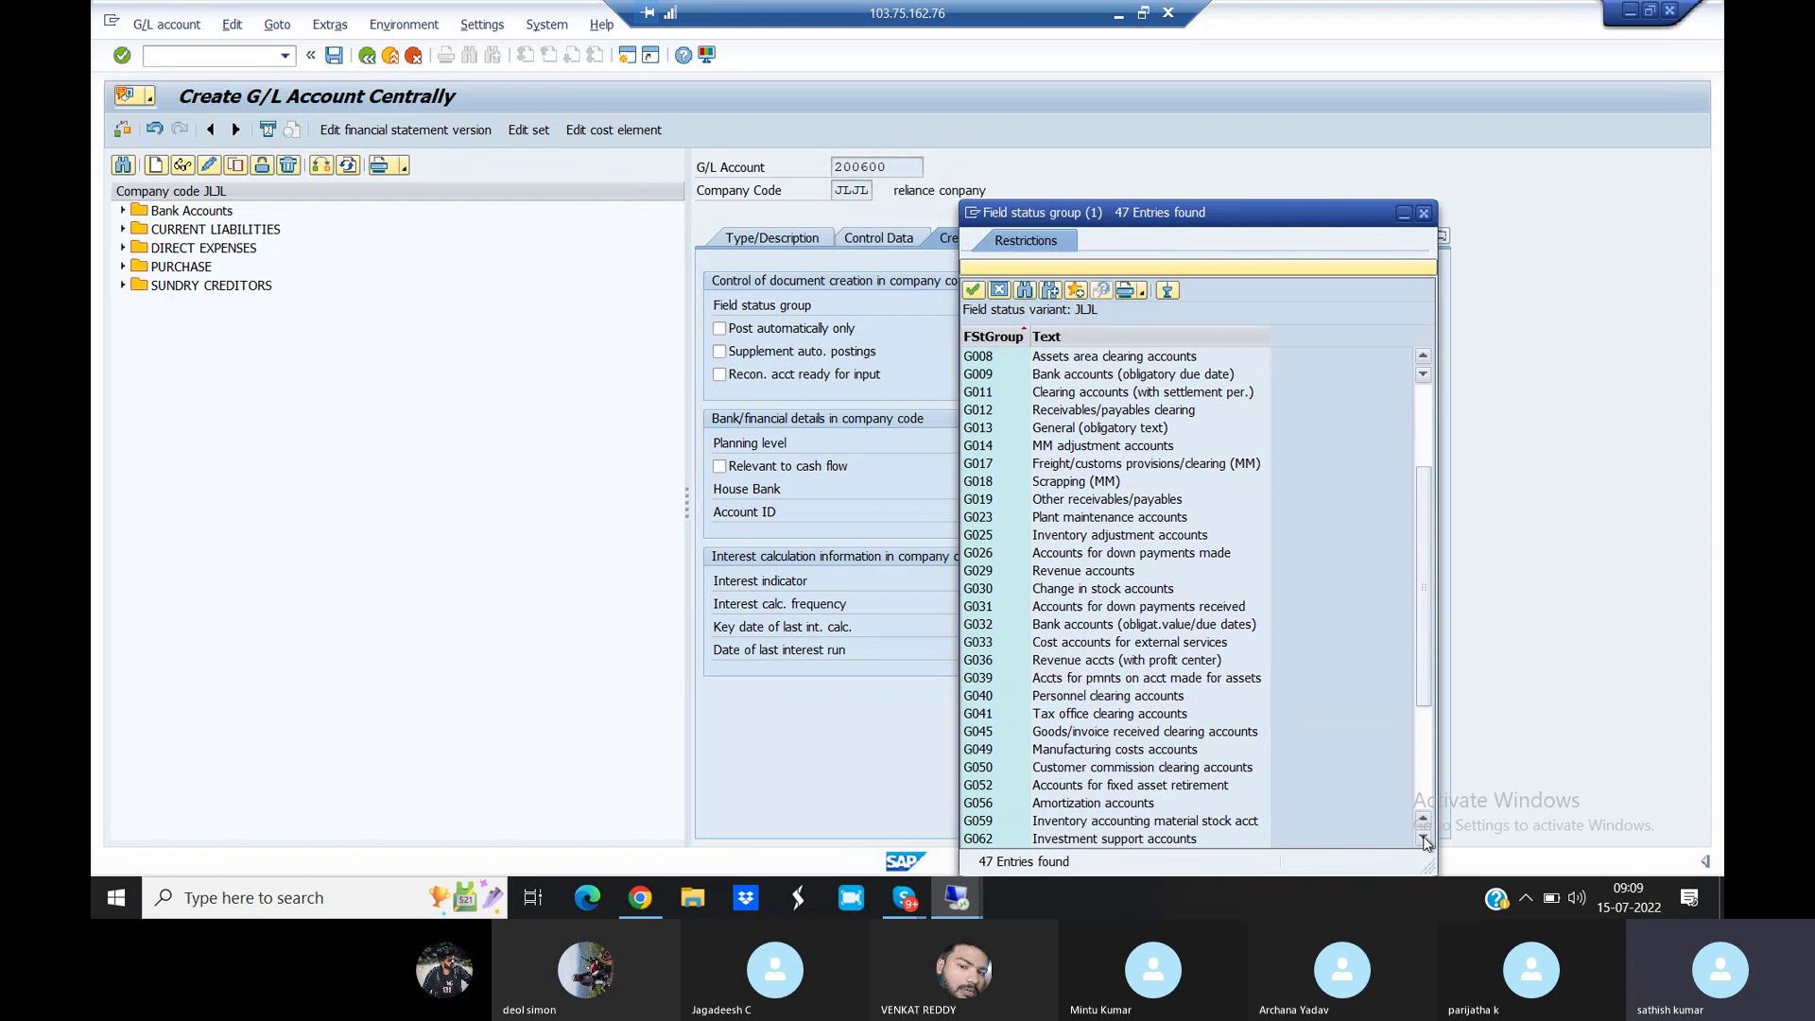
scroll(1425, 842, "down", 5)
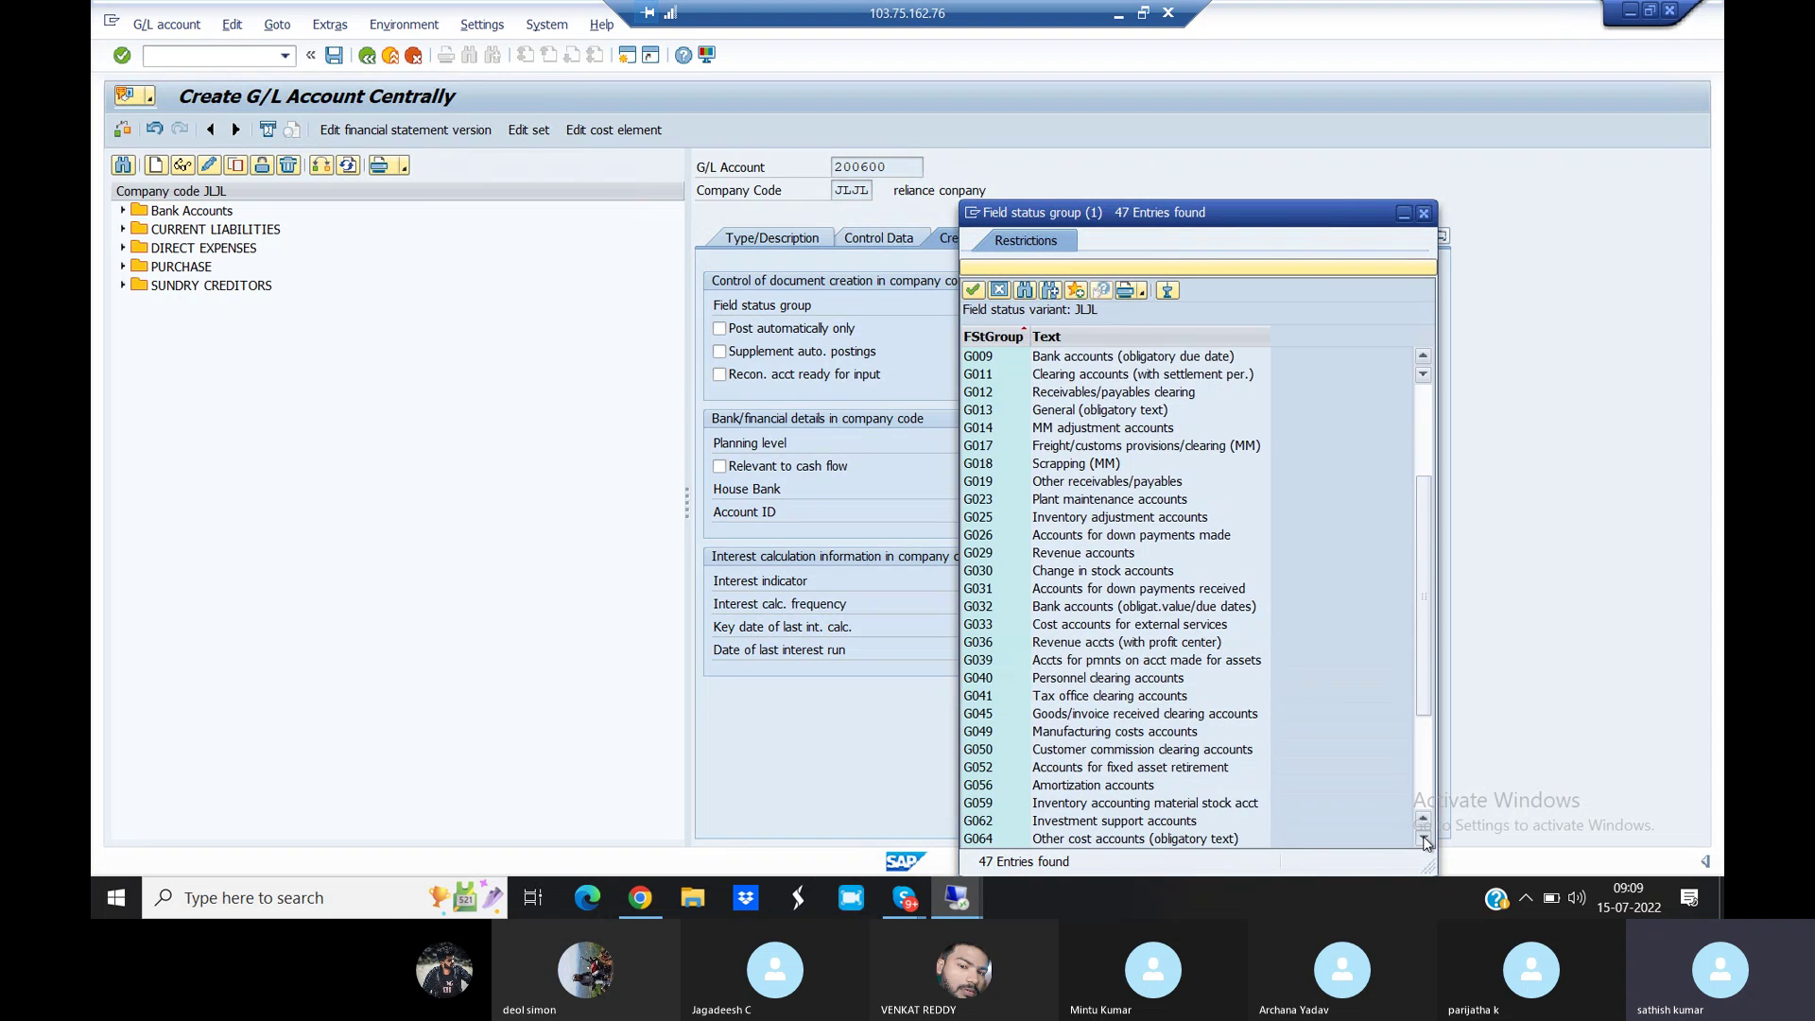
scroll(1425, 841, "down", 6)
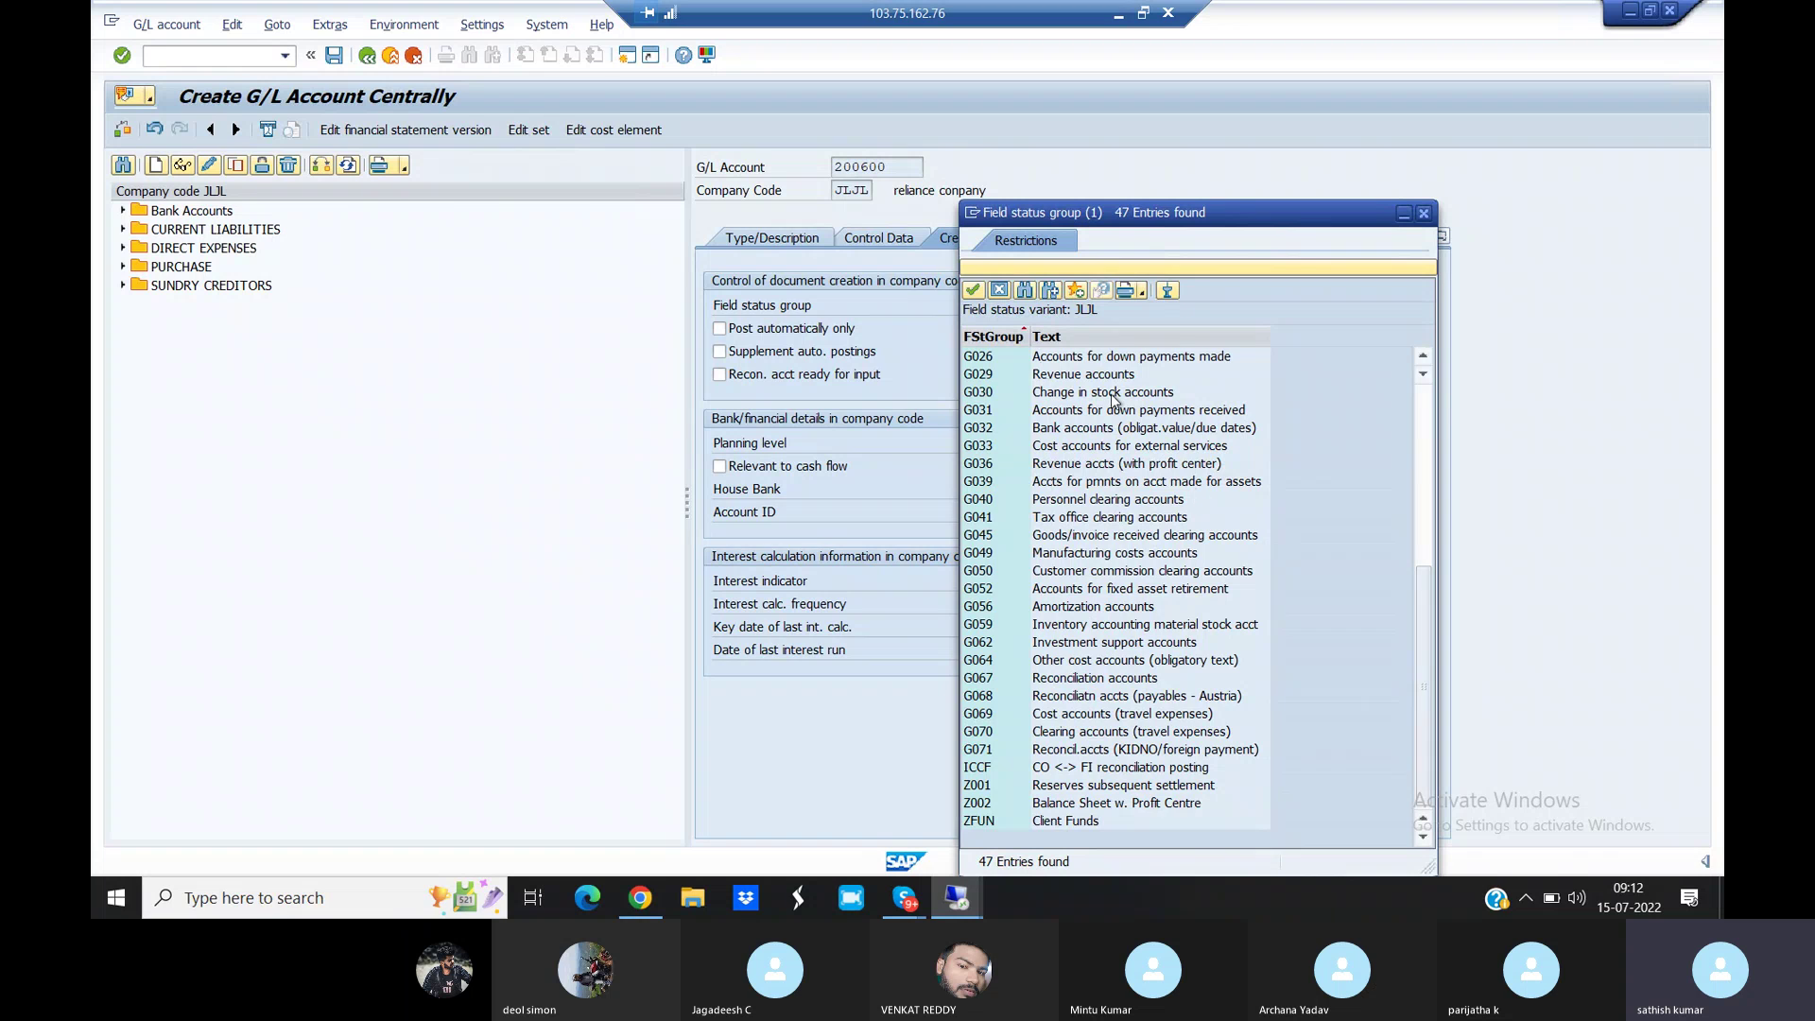
left_click(1020, 361)
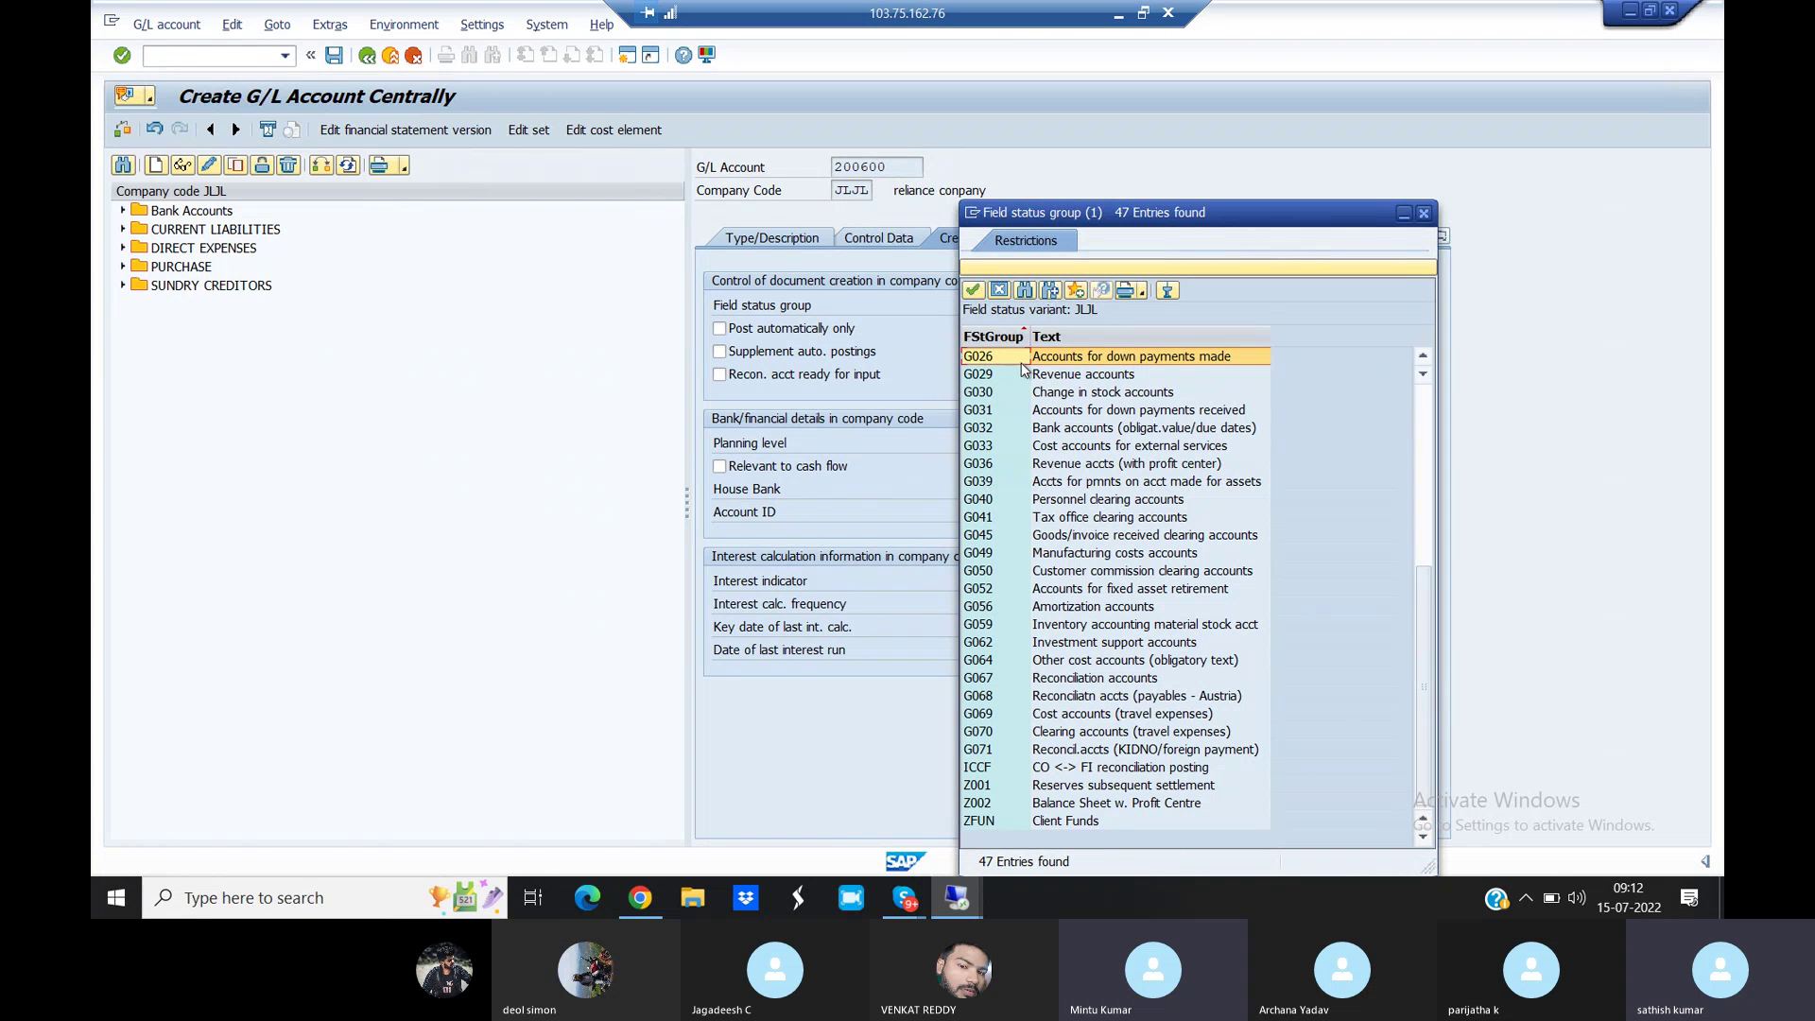
double_click(1021, 361)
left_click(1007, 304)
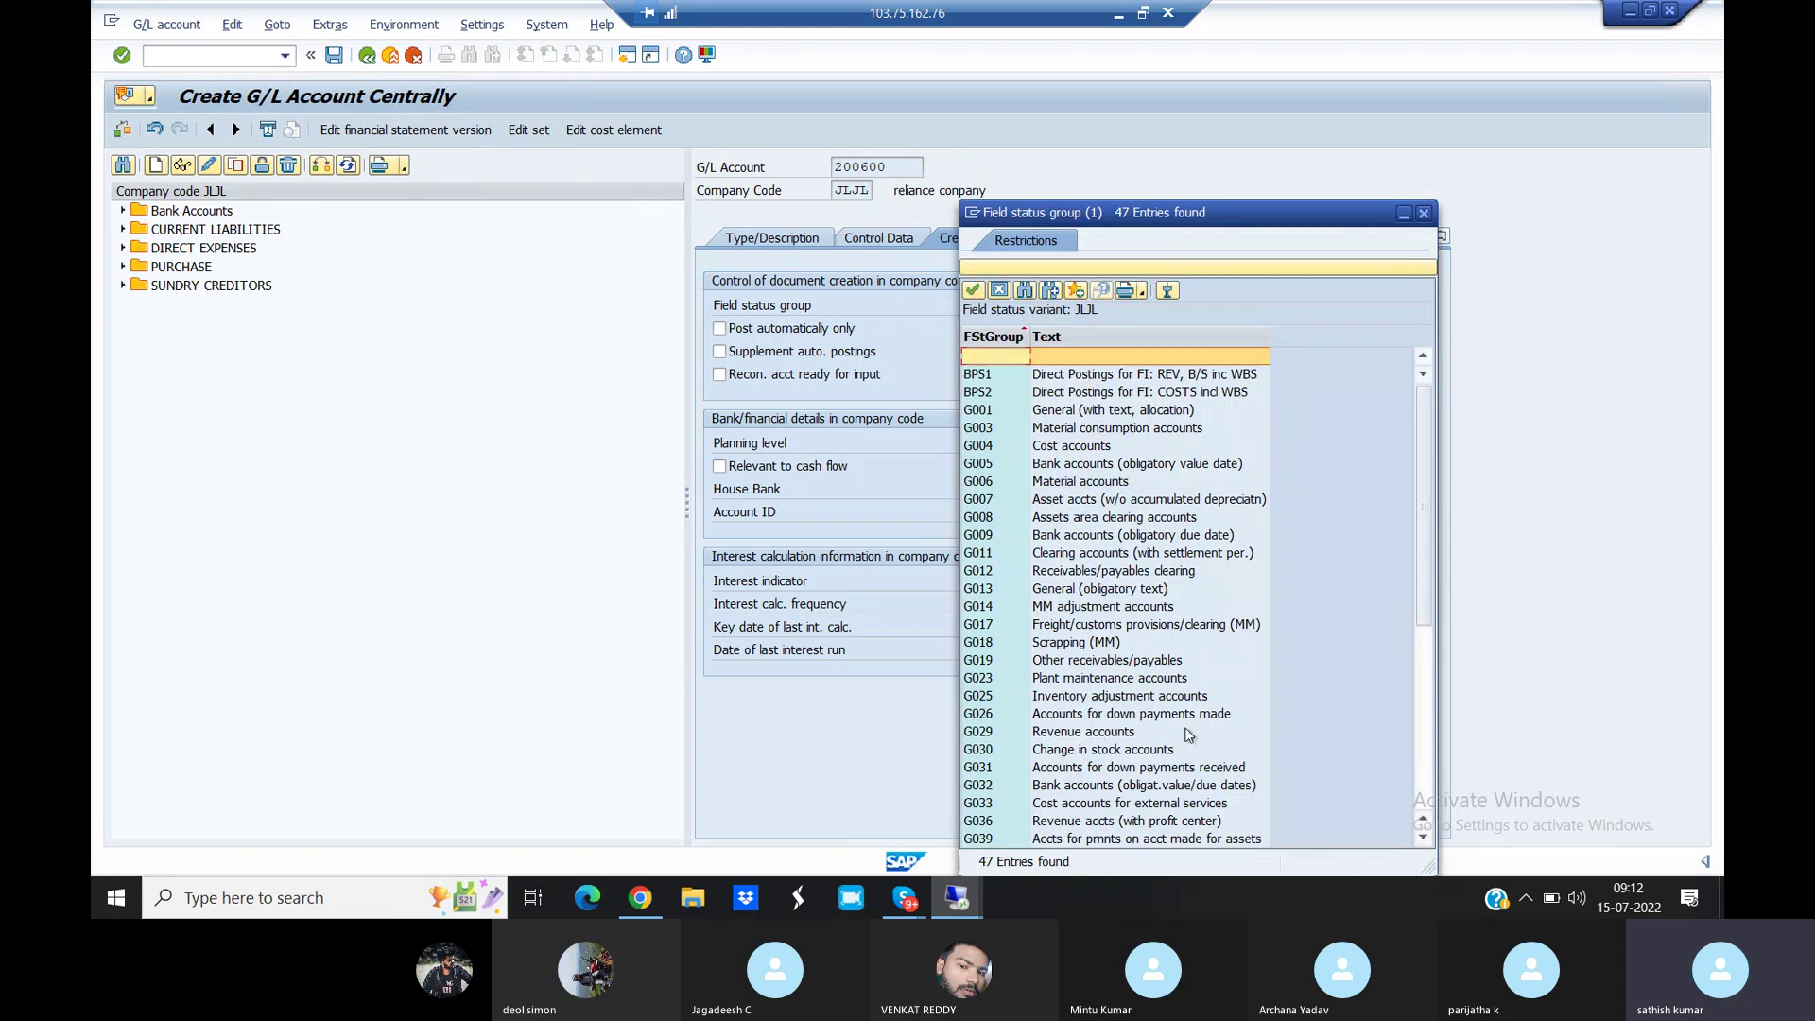
left_click(1072, 716)
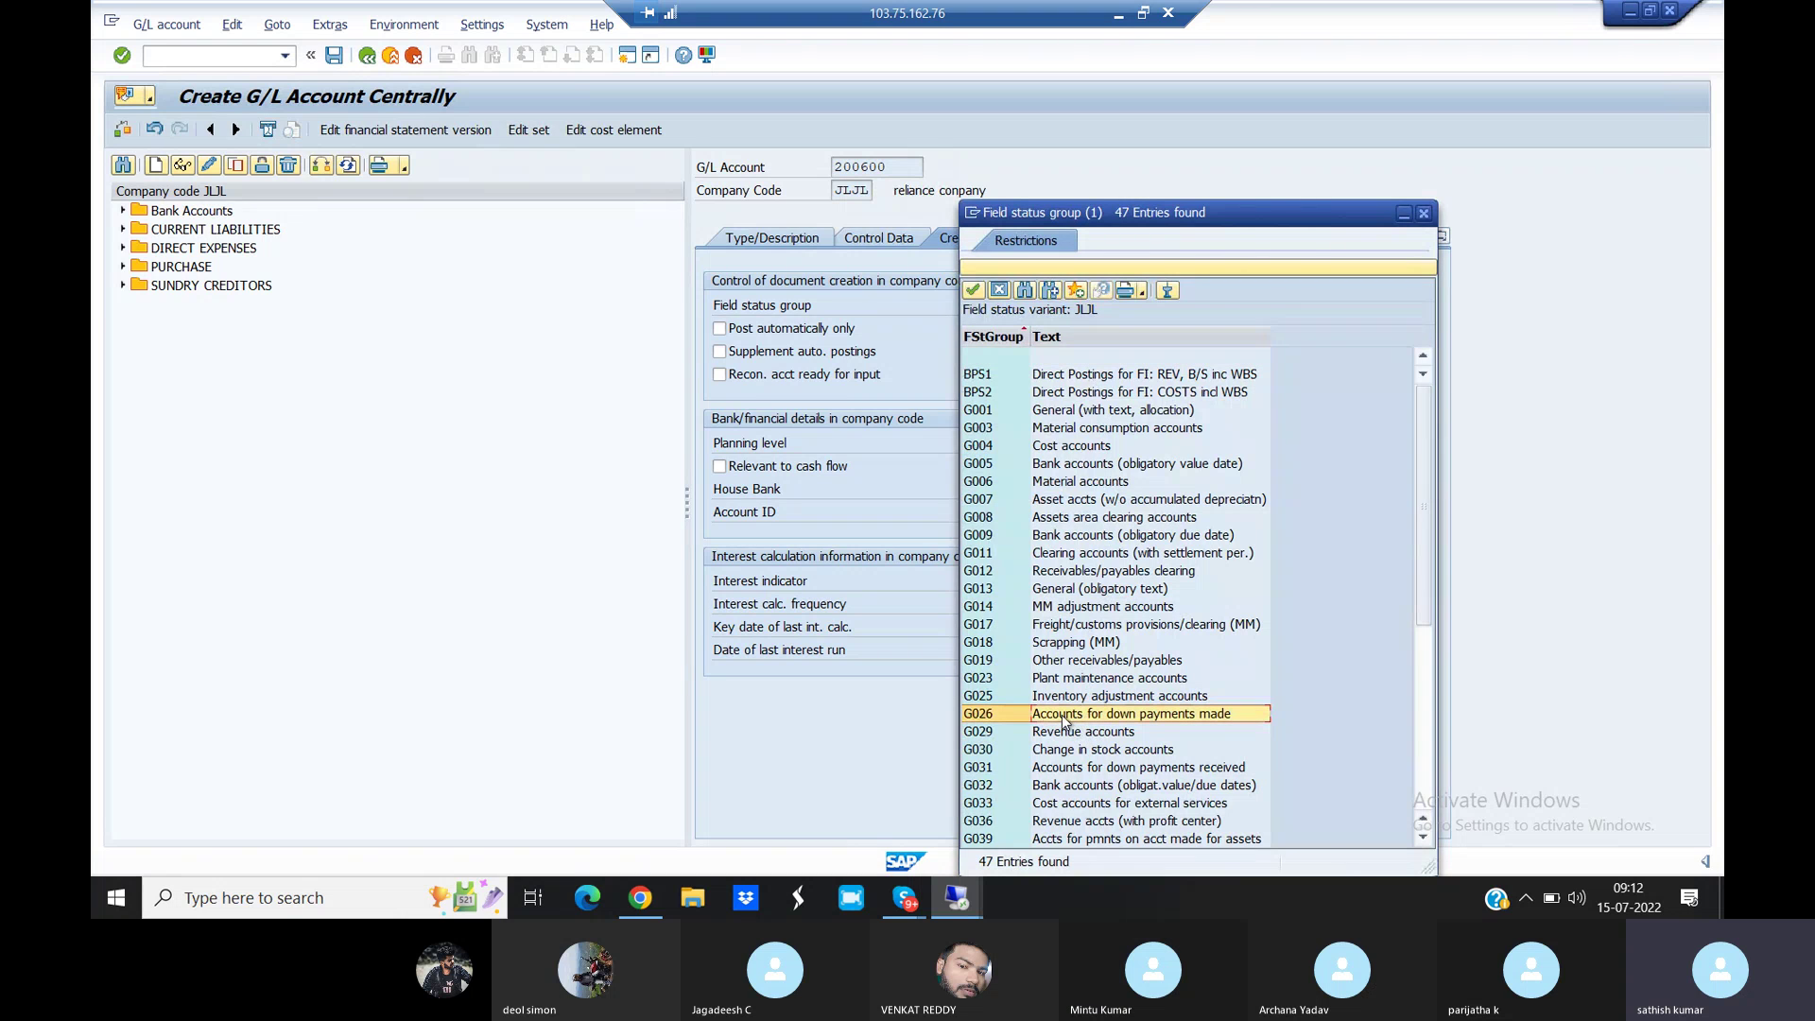
double_click(1063, 717)
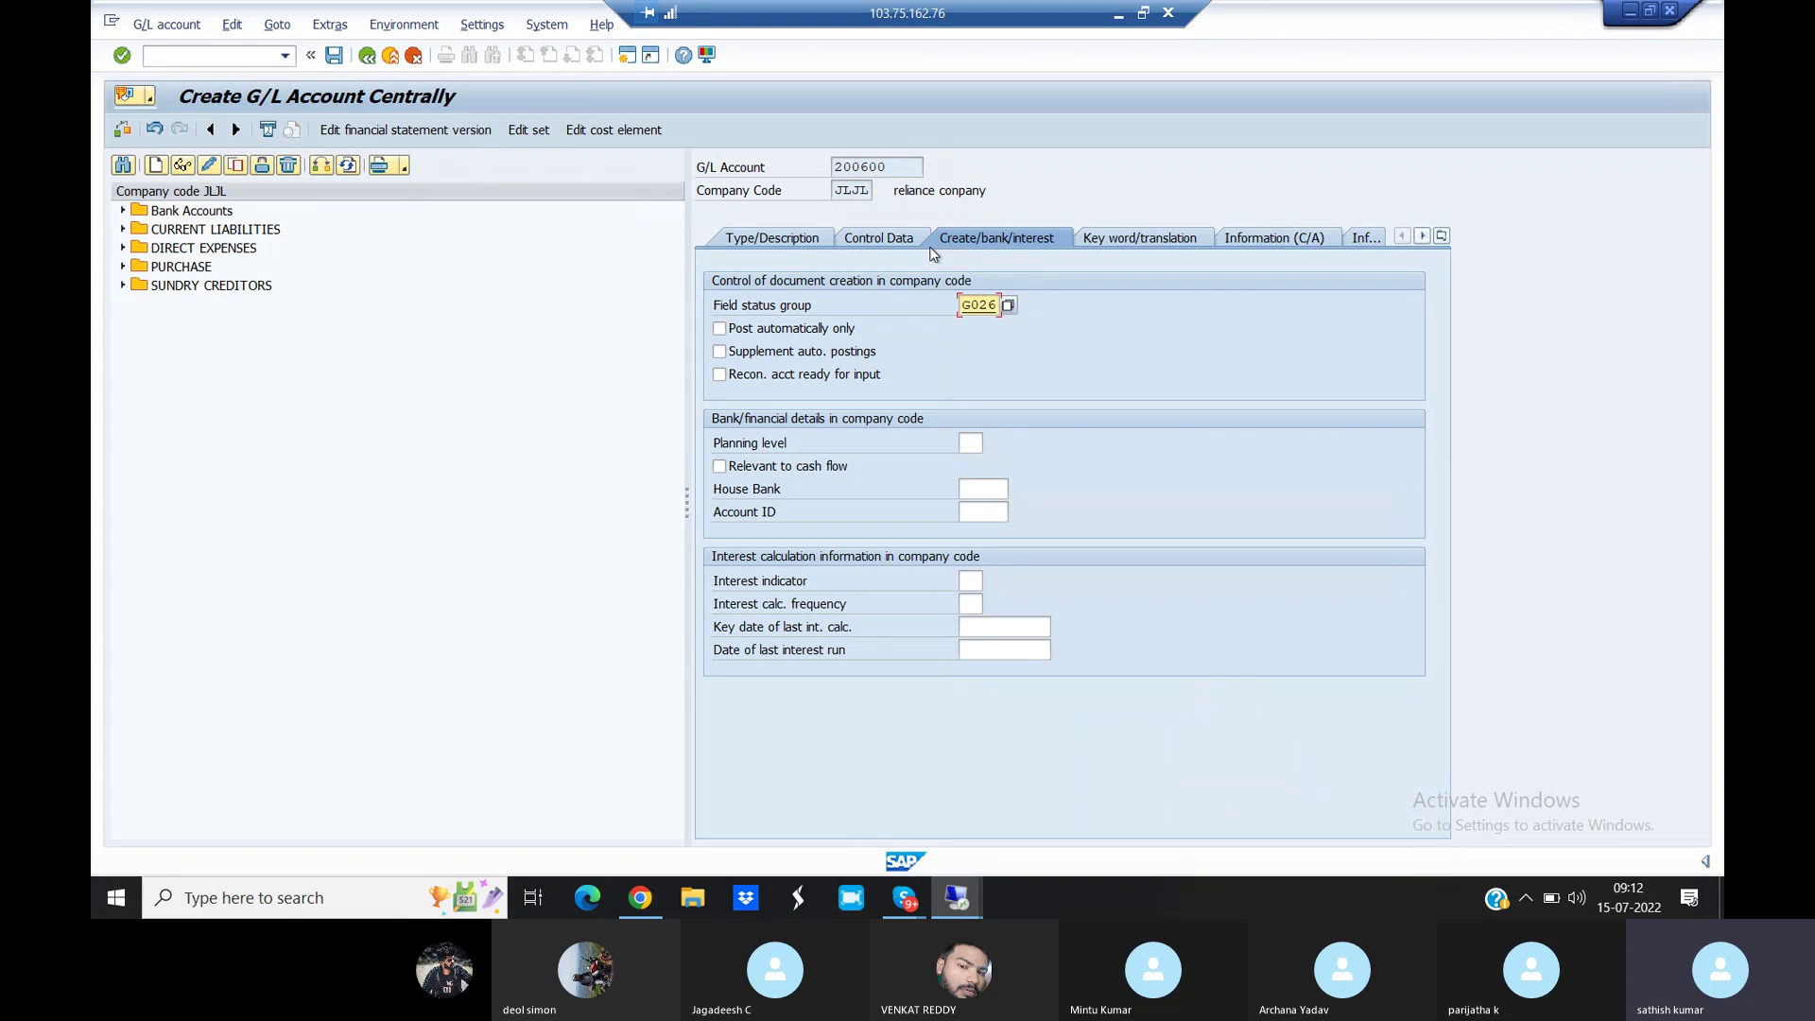
Change the sort key in the account's control data to 001, Posting date
left_click(889, 241)
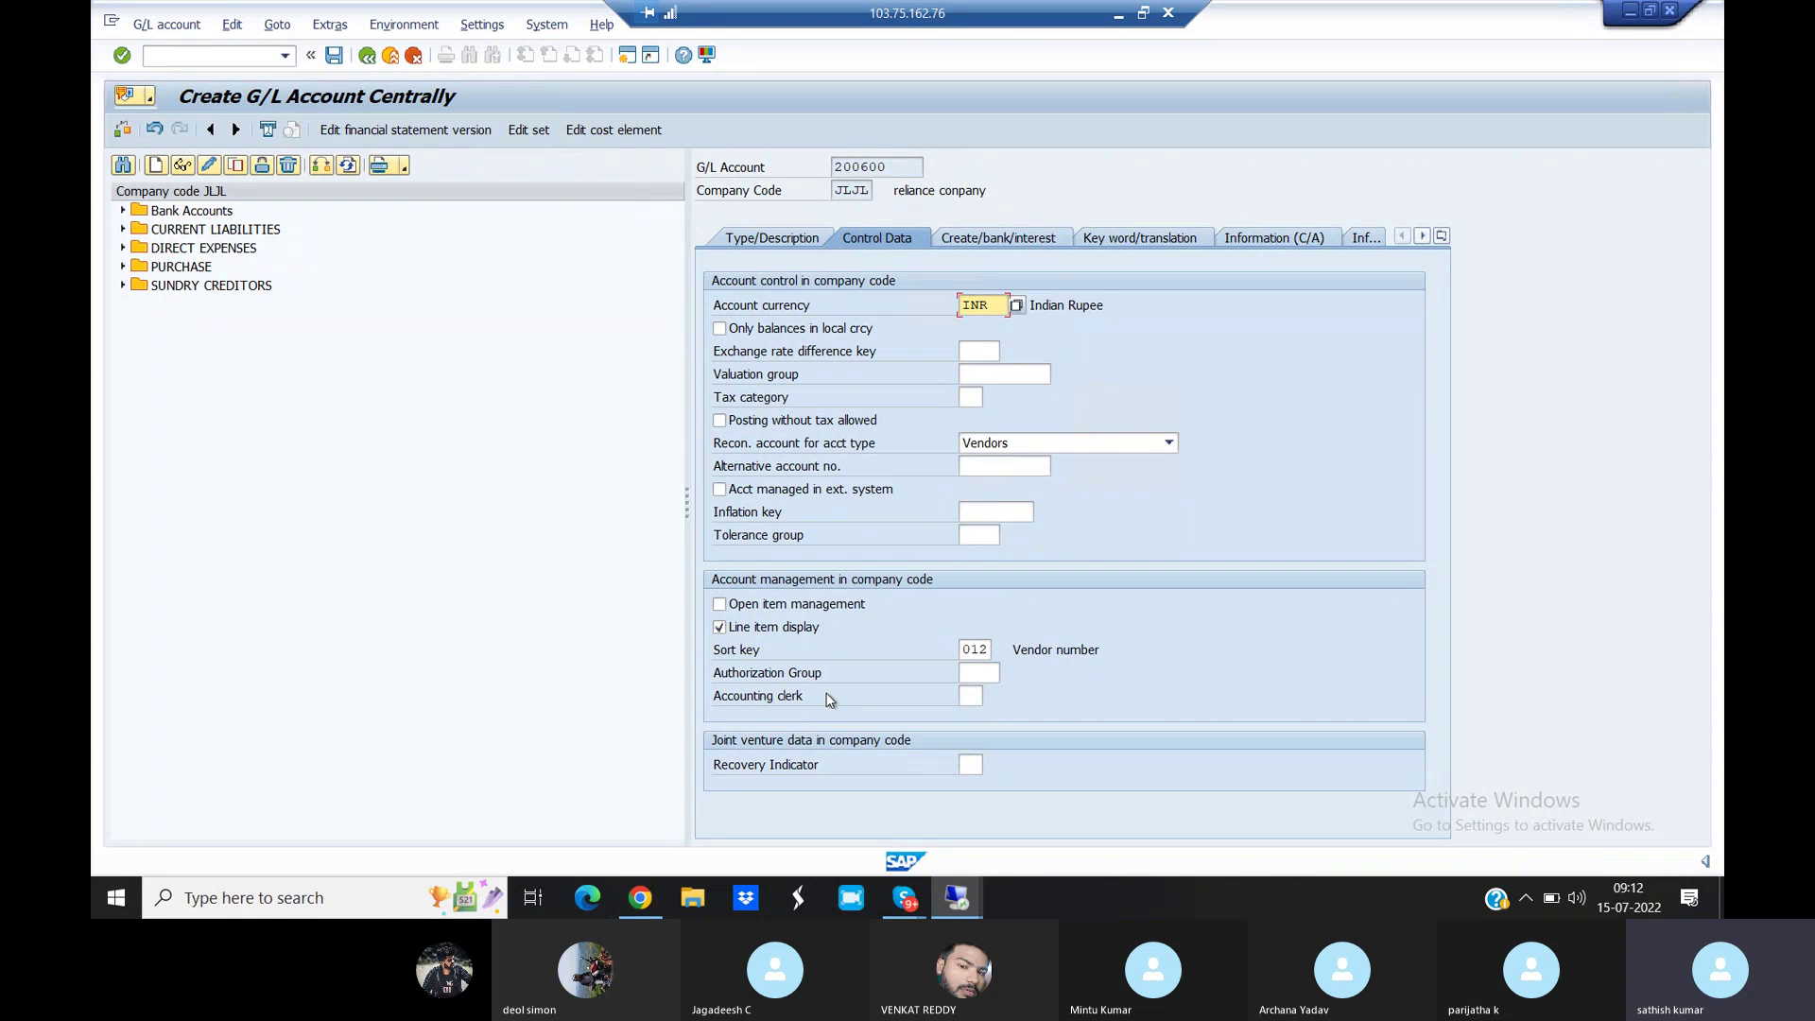
left_click(983, 652)
key("BackSpace")
key("BackSpace")
key("BackSpace")
type("2")
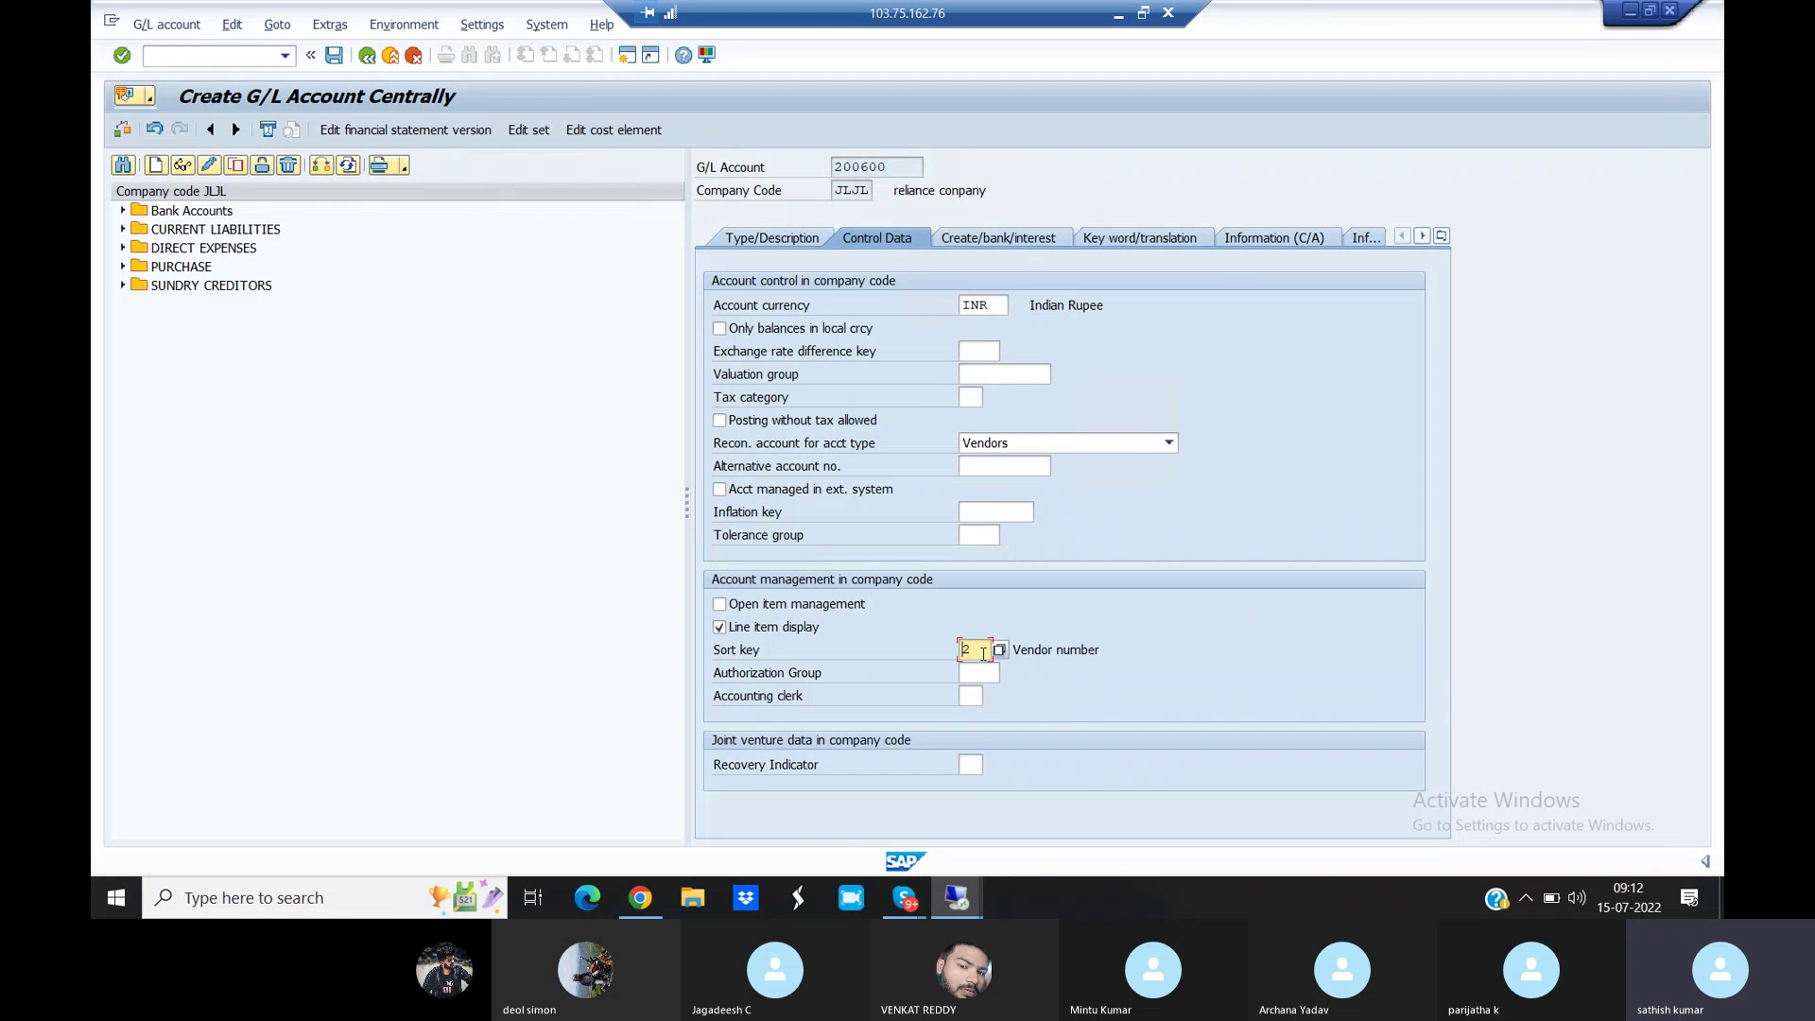
key("BackSpace")
type("001")
key("Return")
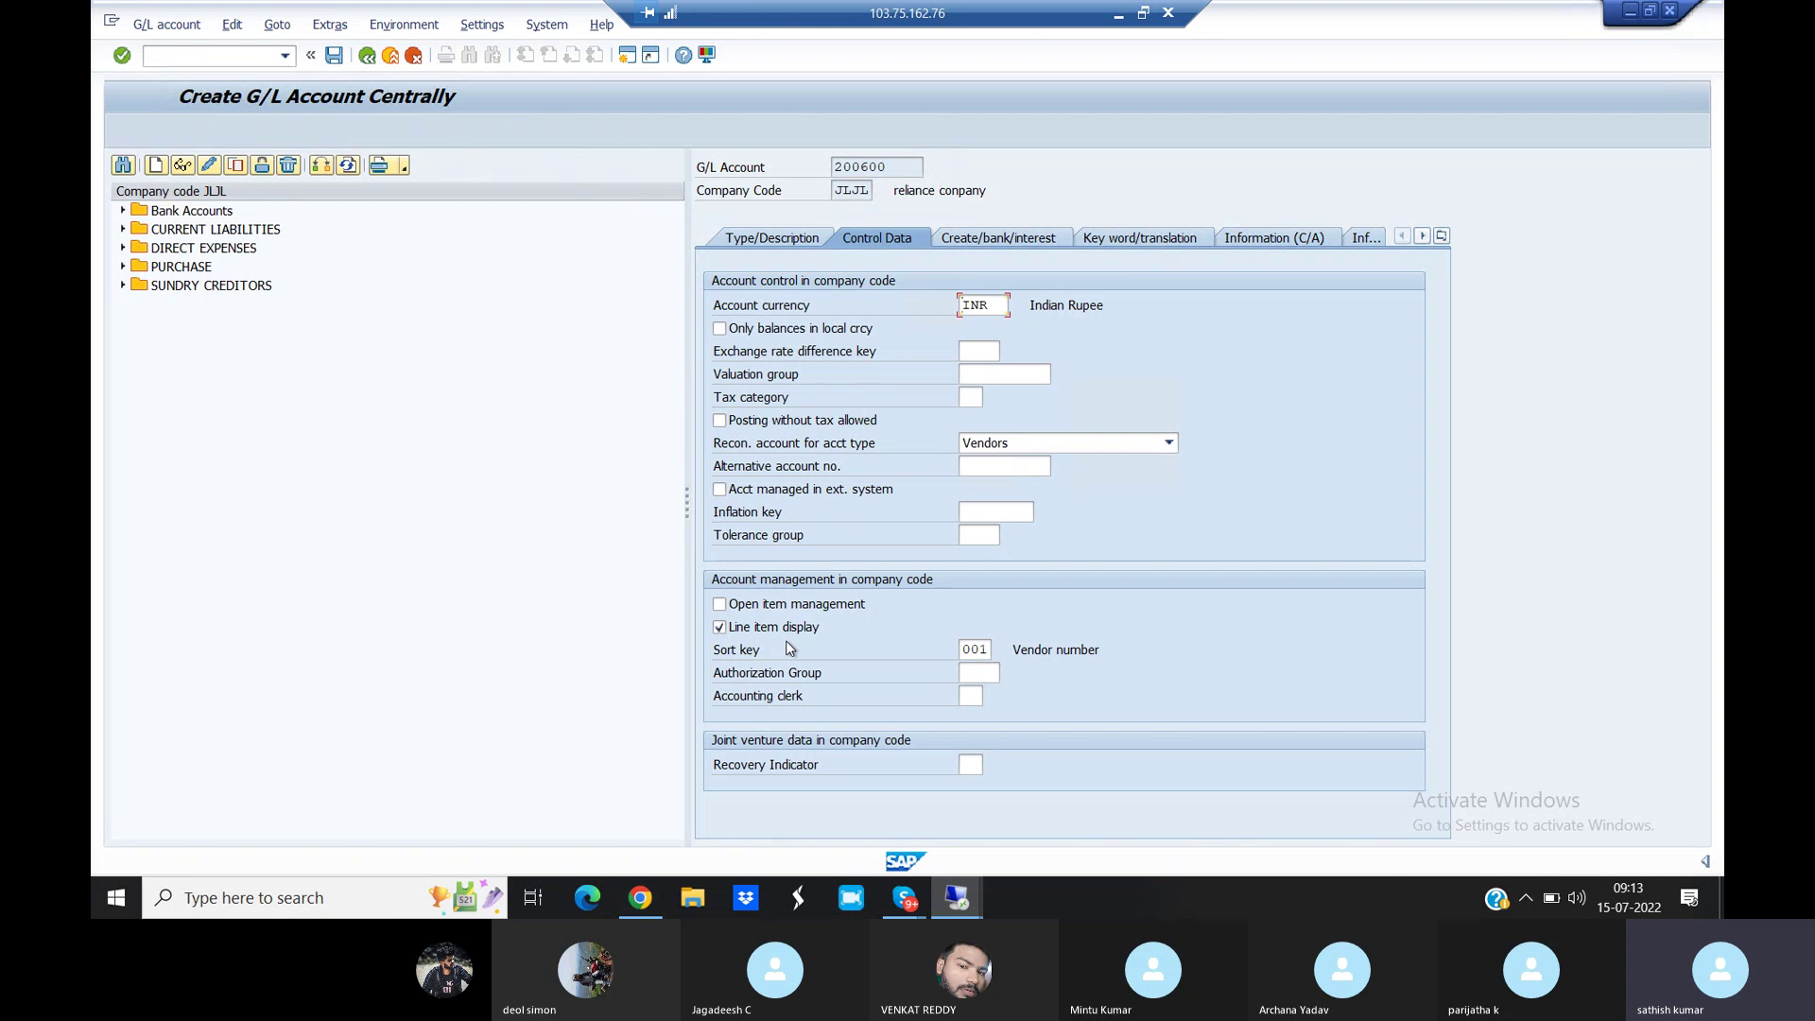
left_click(983, 651)
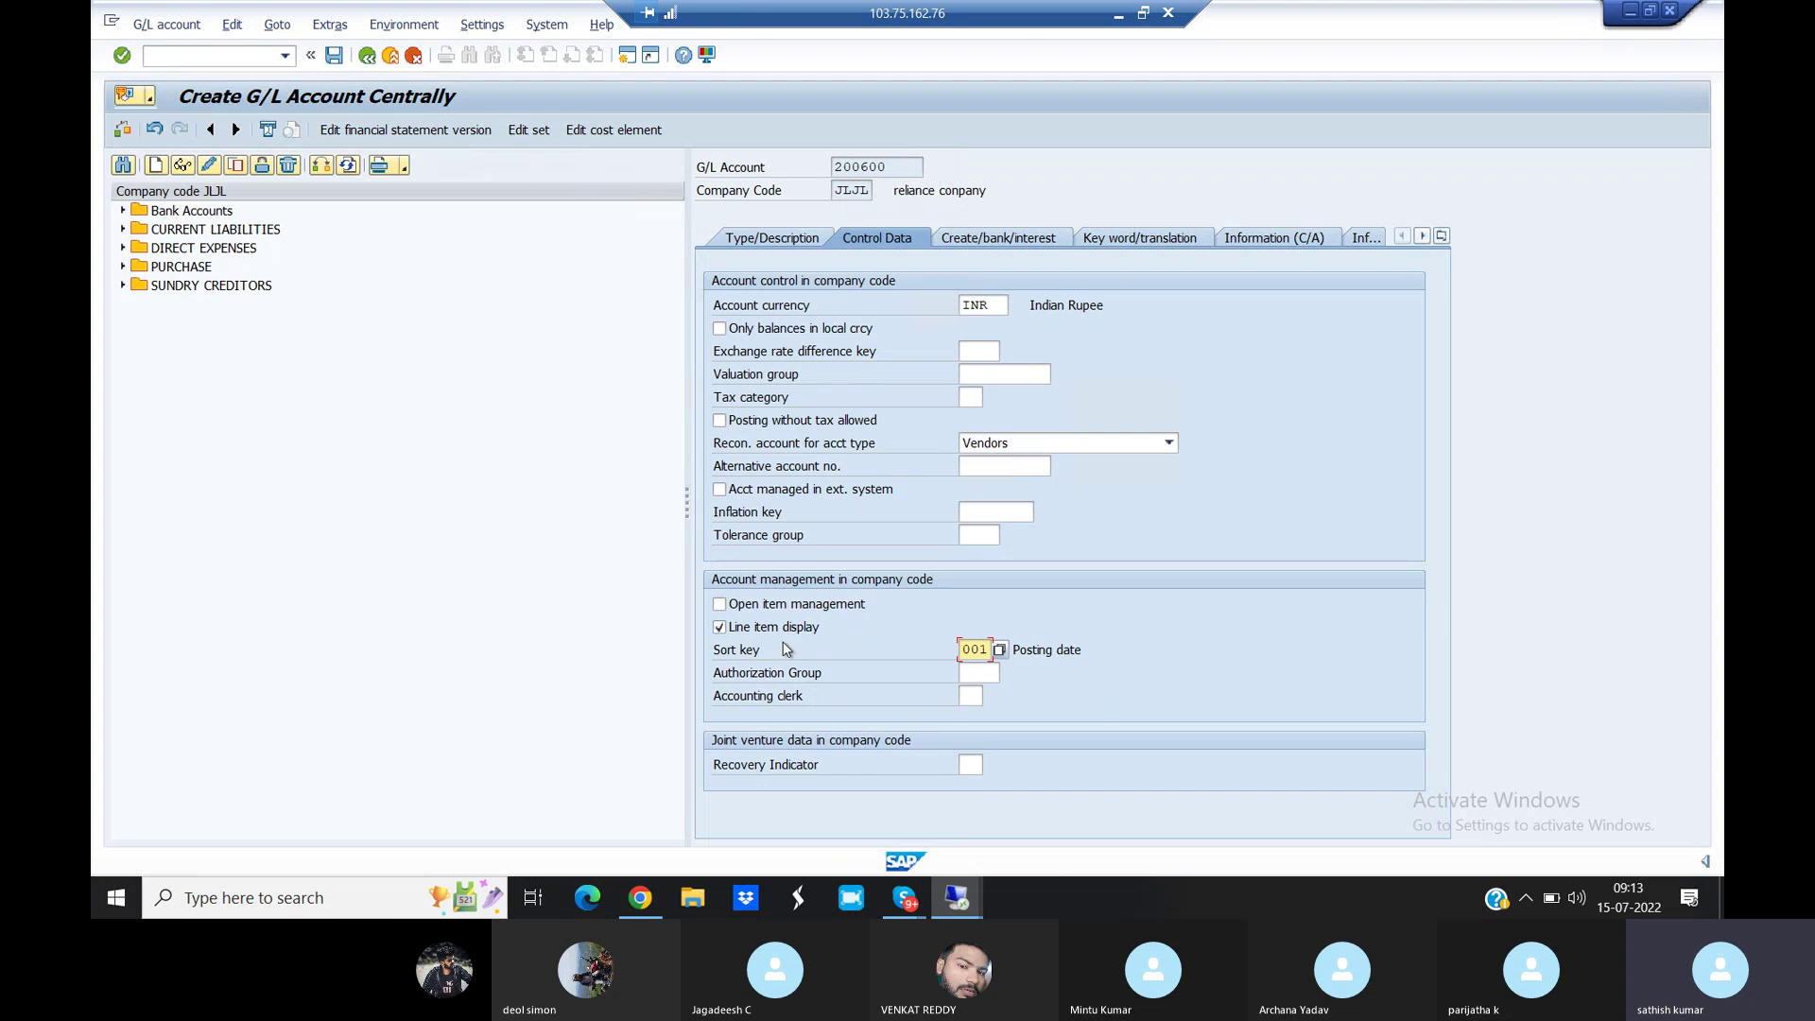
Review the account's description, control data and document creation settings, and save the new G/L account
left_click(983, 243)
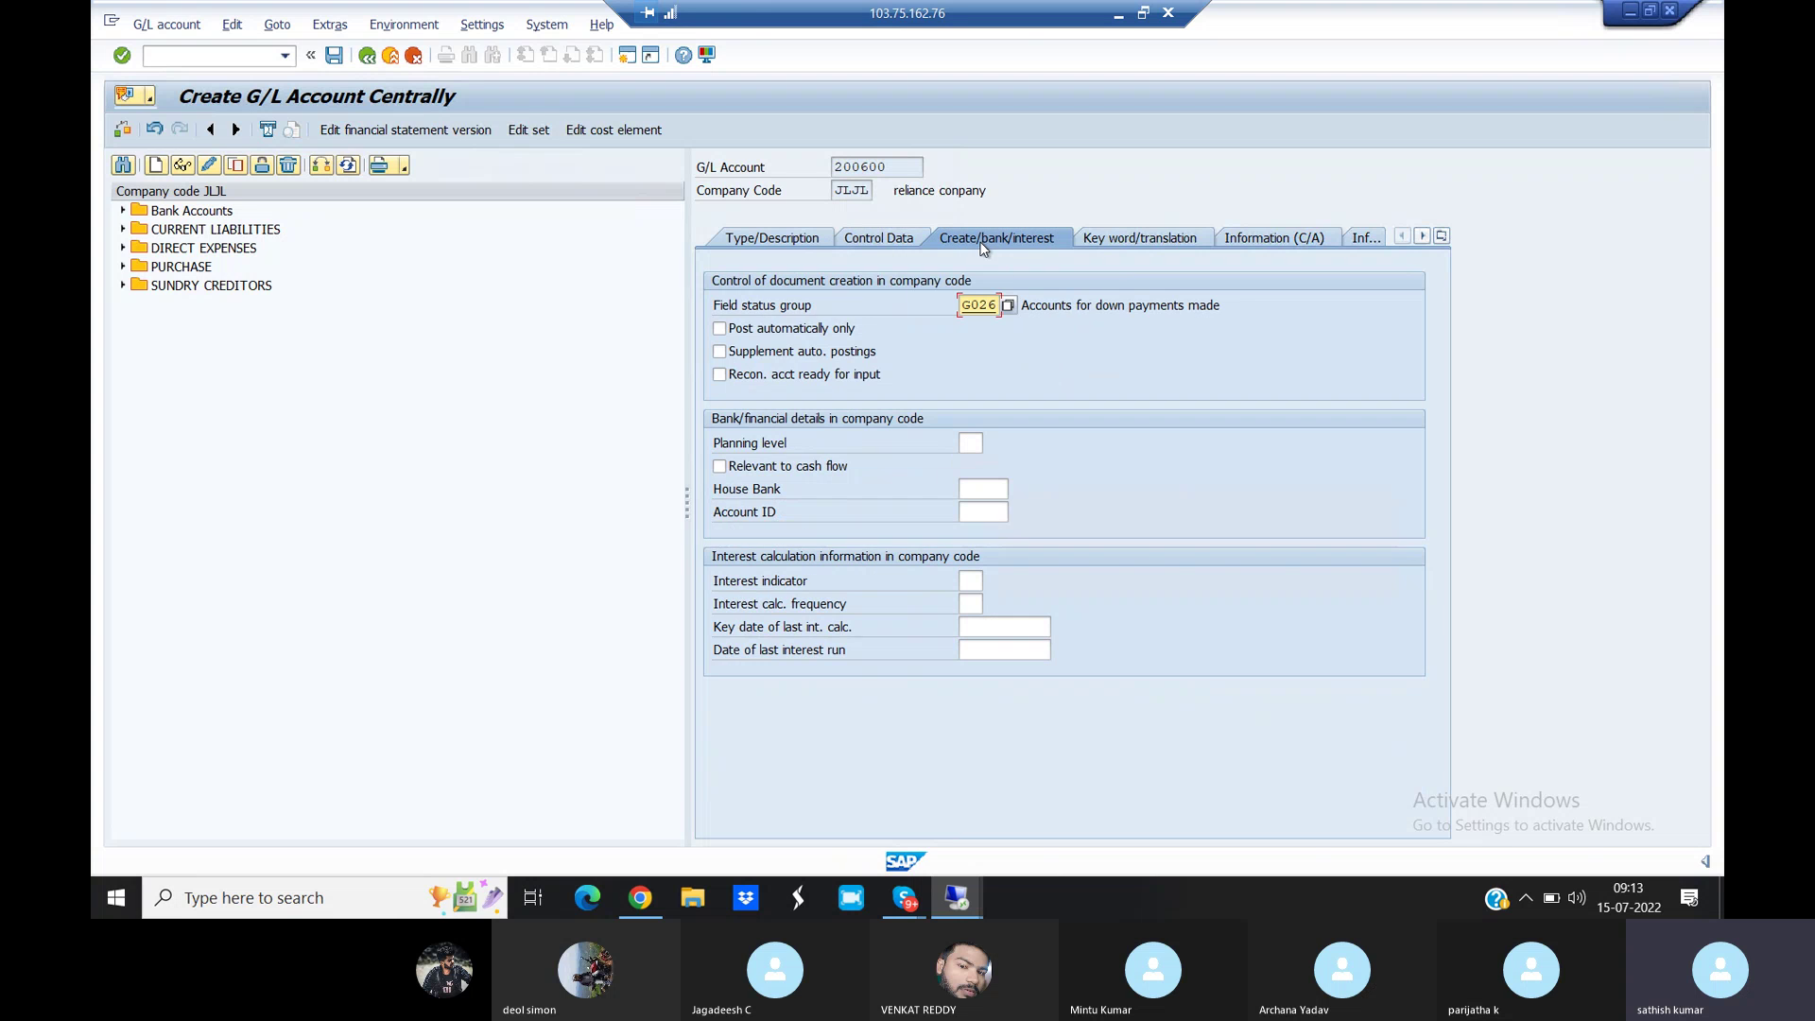
left_click(794, 239)
left_click(875, 242)
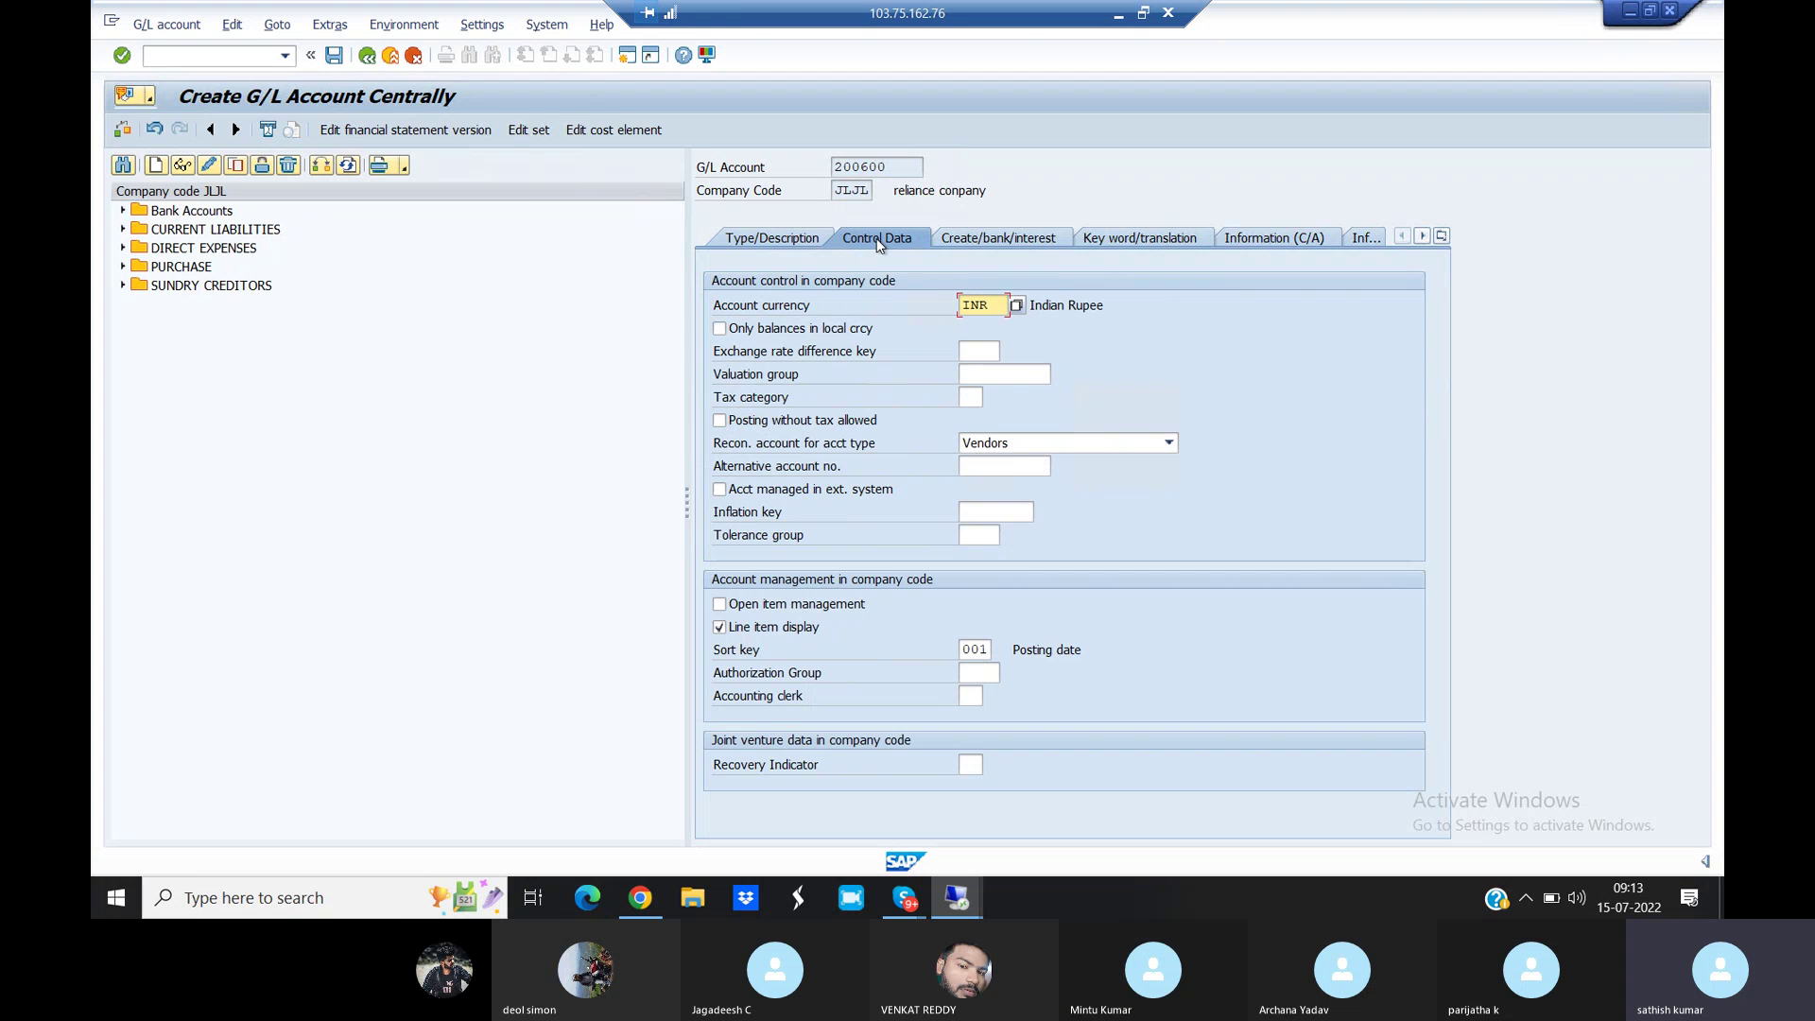
left_click(772, 241)
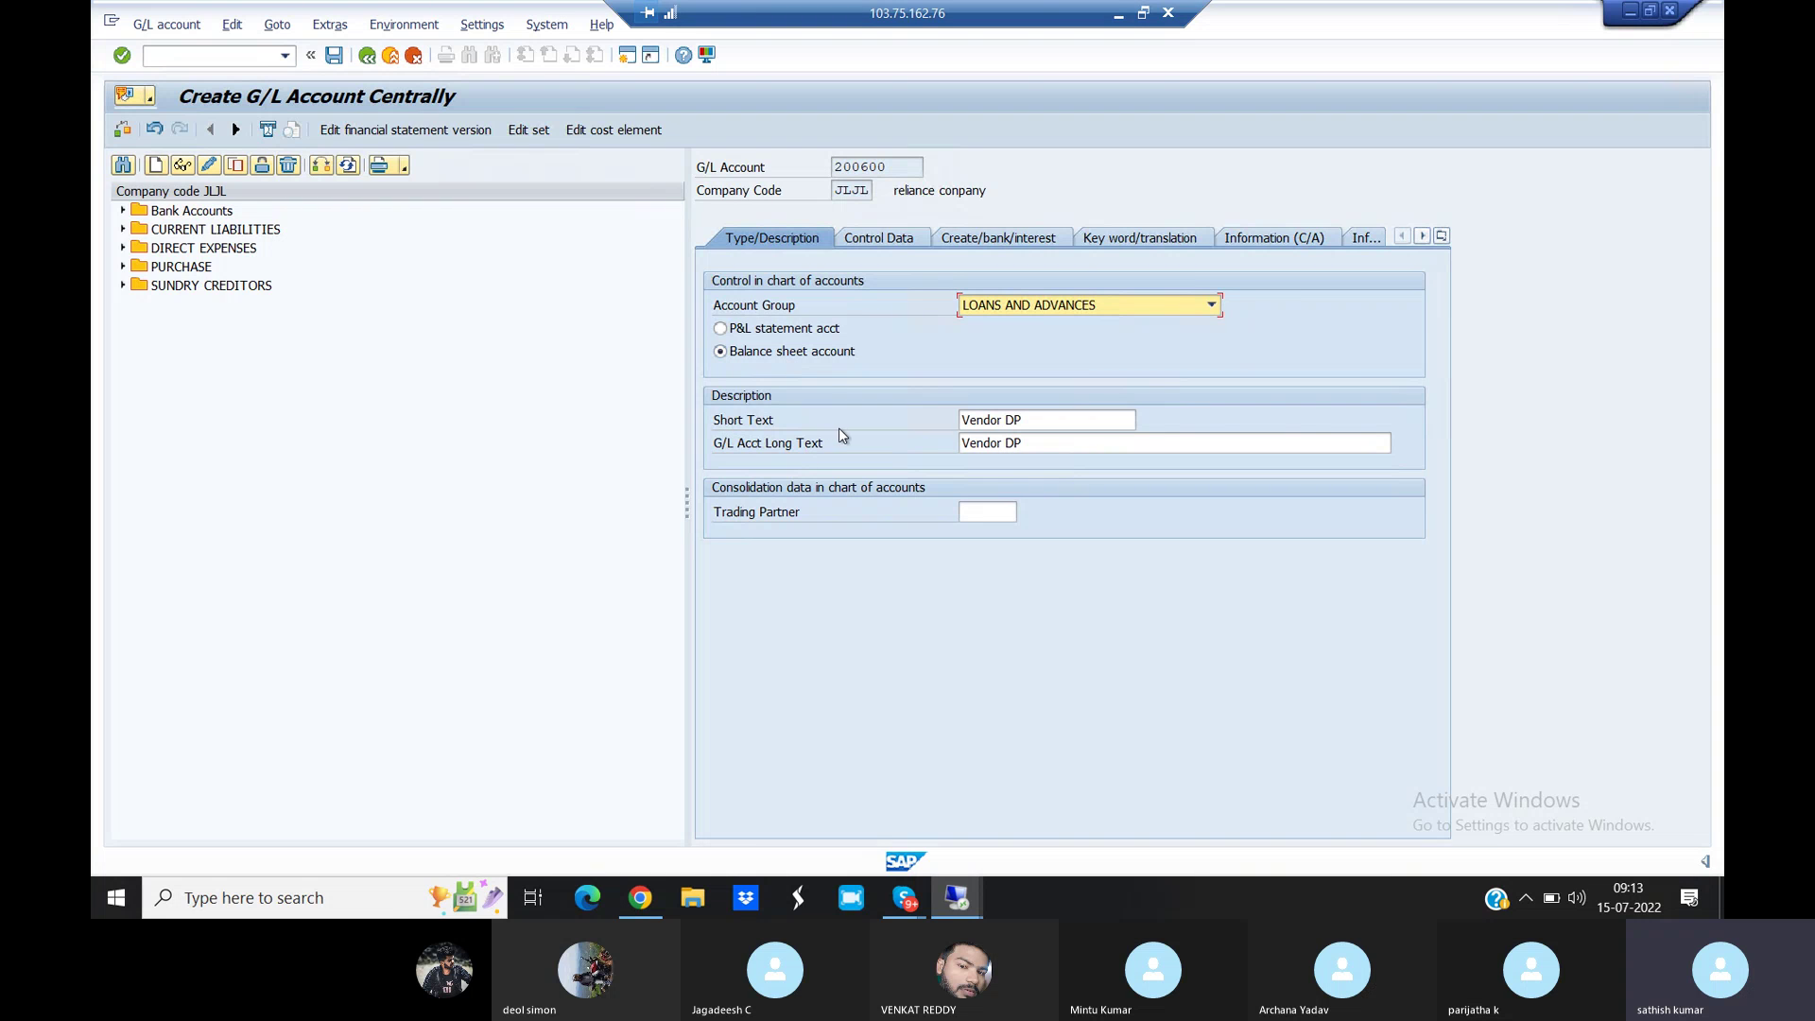
left_click(886, 241)
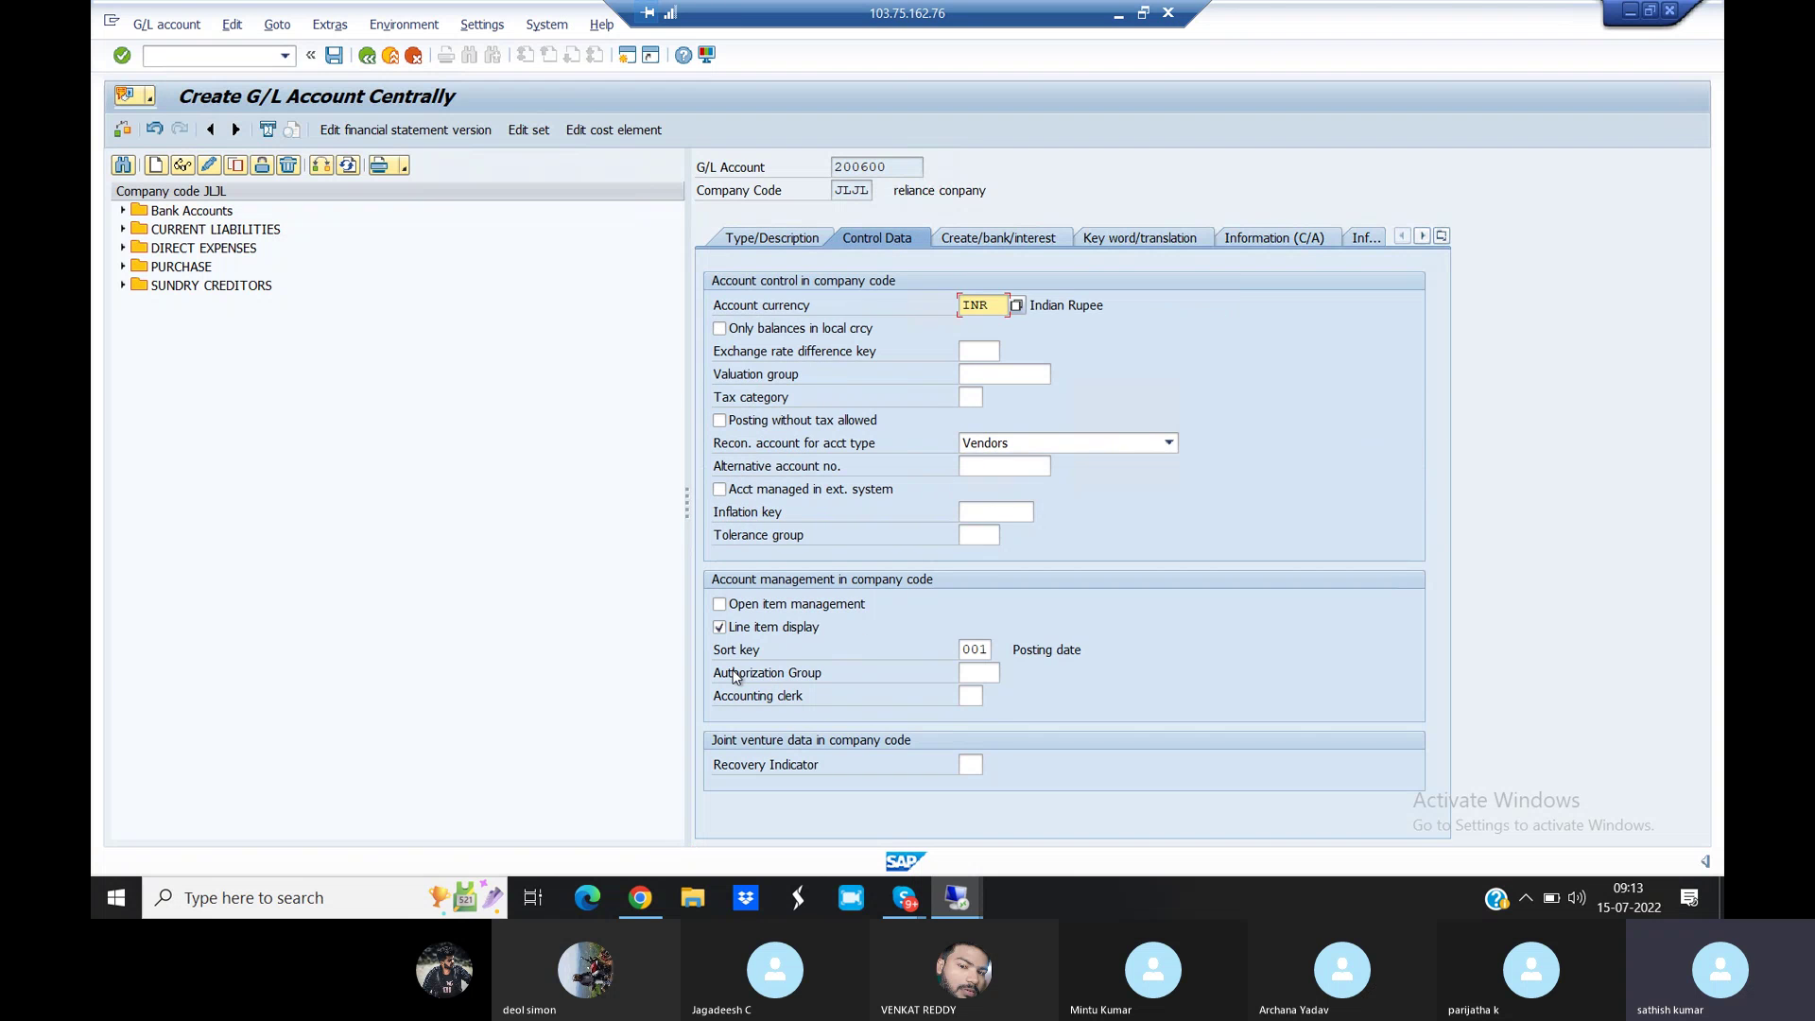
left_click(989, 242)
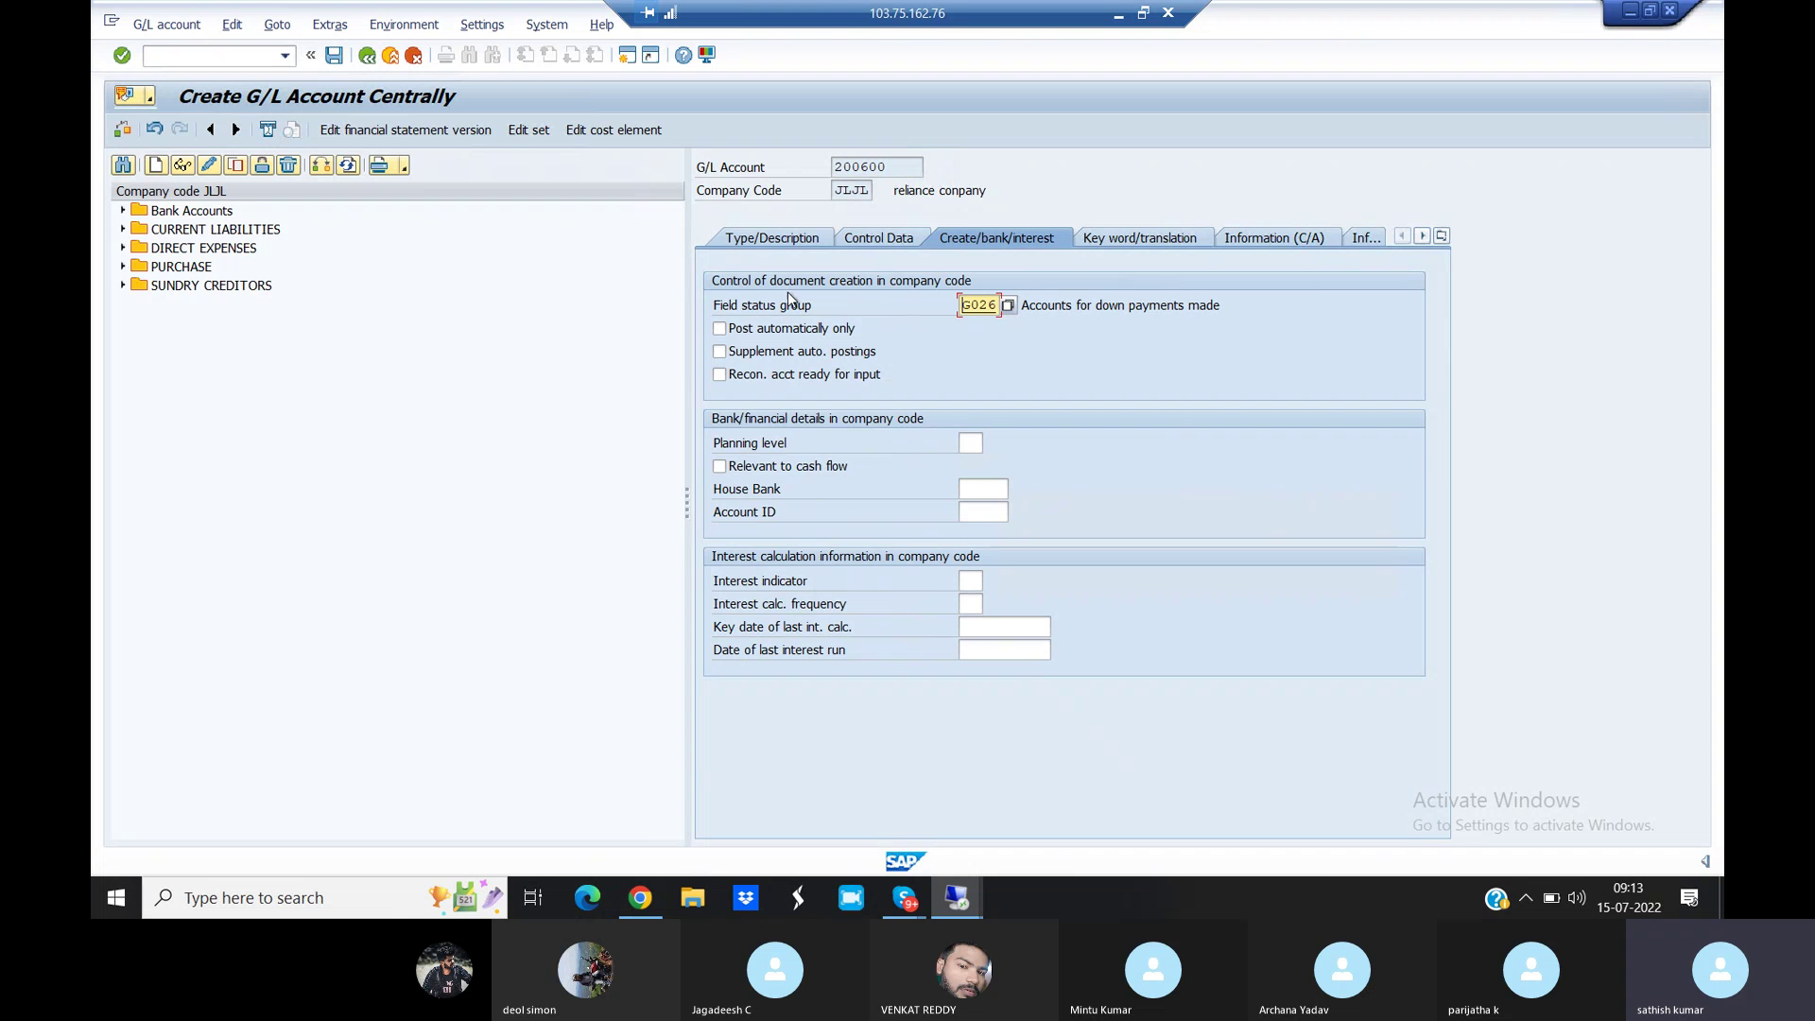
left_click(332, 57)
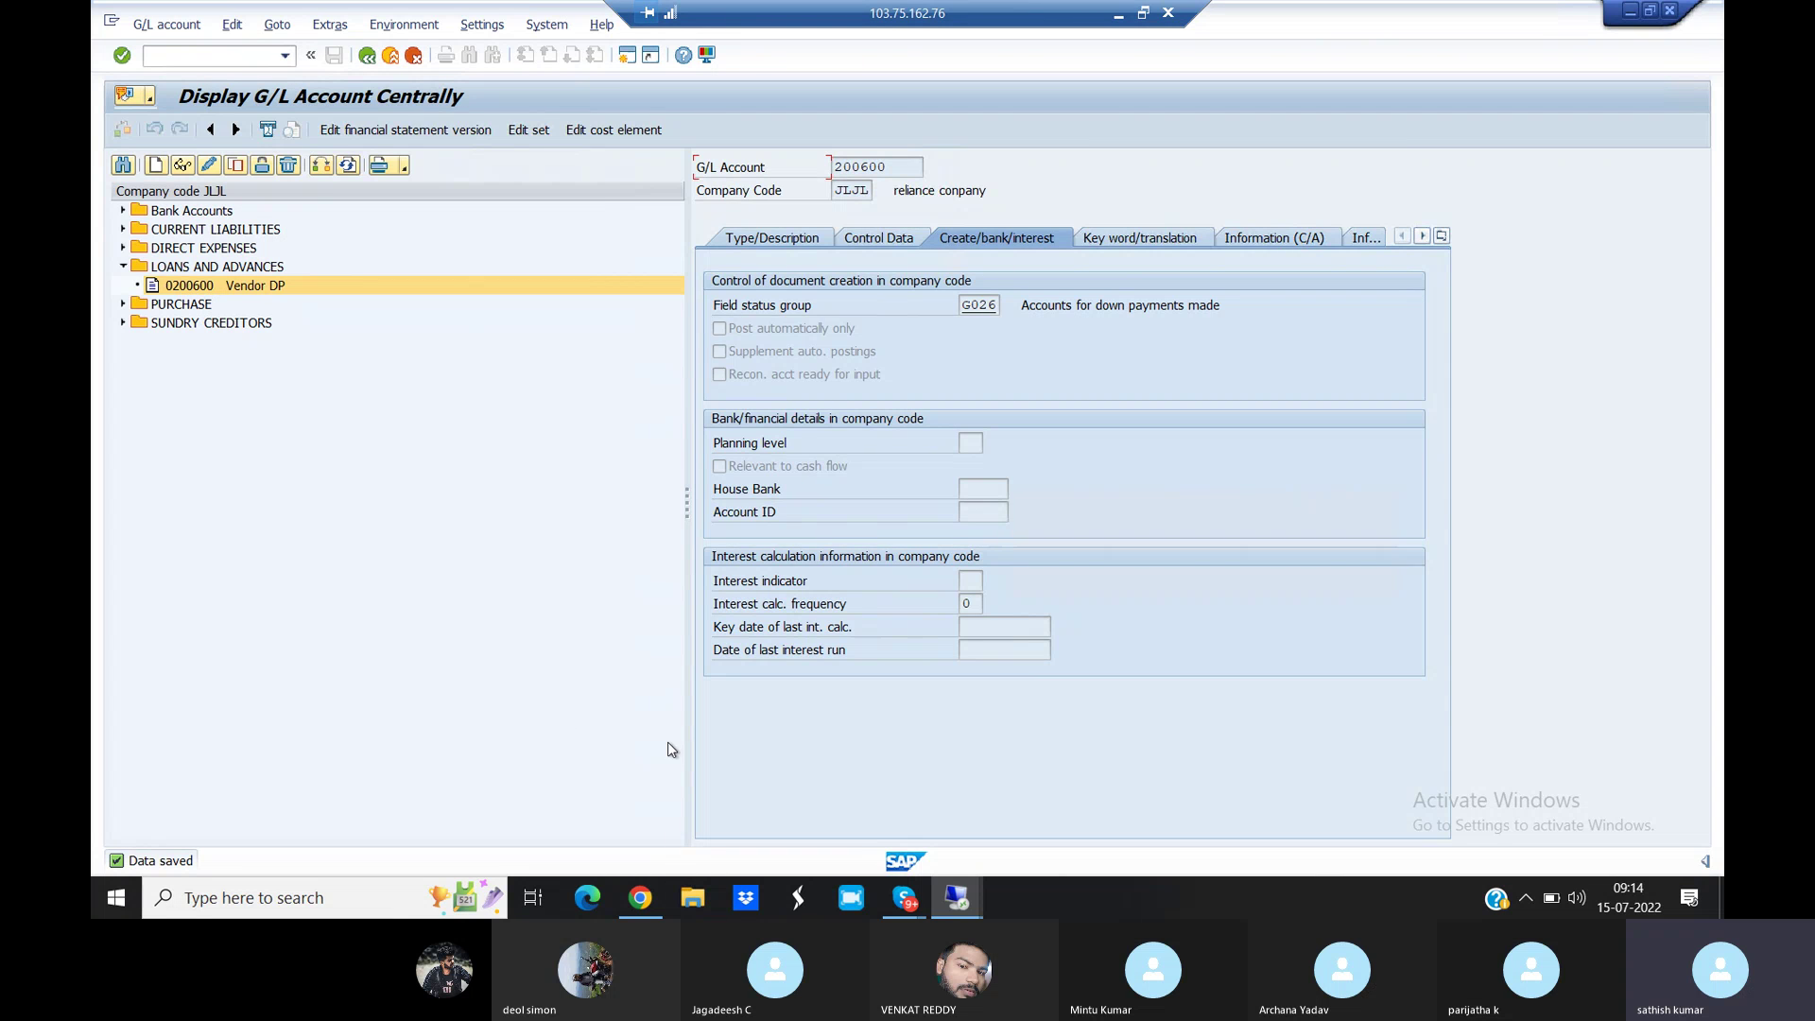
Switch to the SAP FICO transaction codes PDF in Chrome and look up the code for defining the vendor down payment alternative reconciliation account
left_click(657, 904)
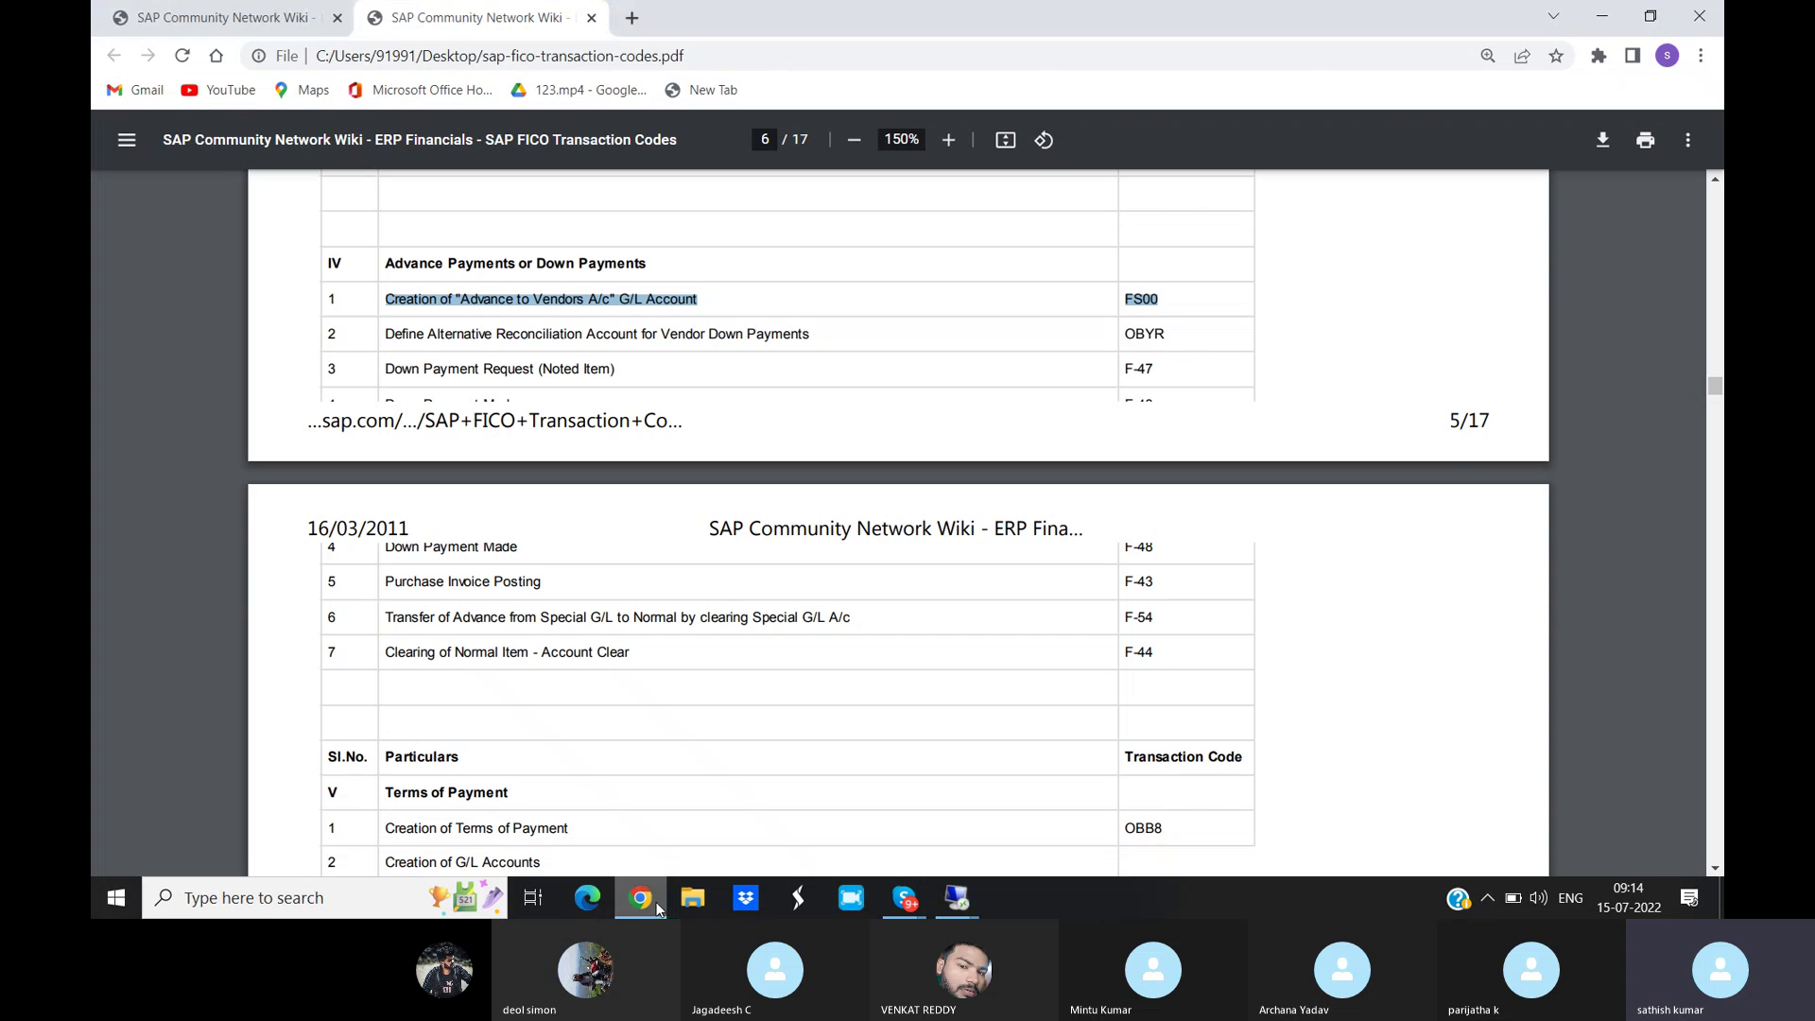
left_click_drag(392, 332, 820, 341)
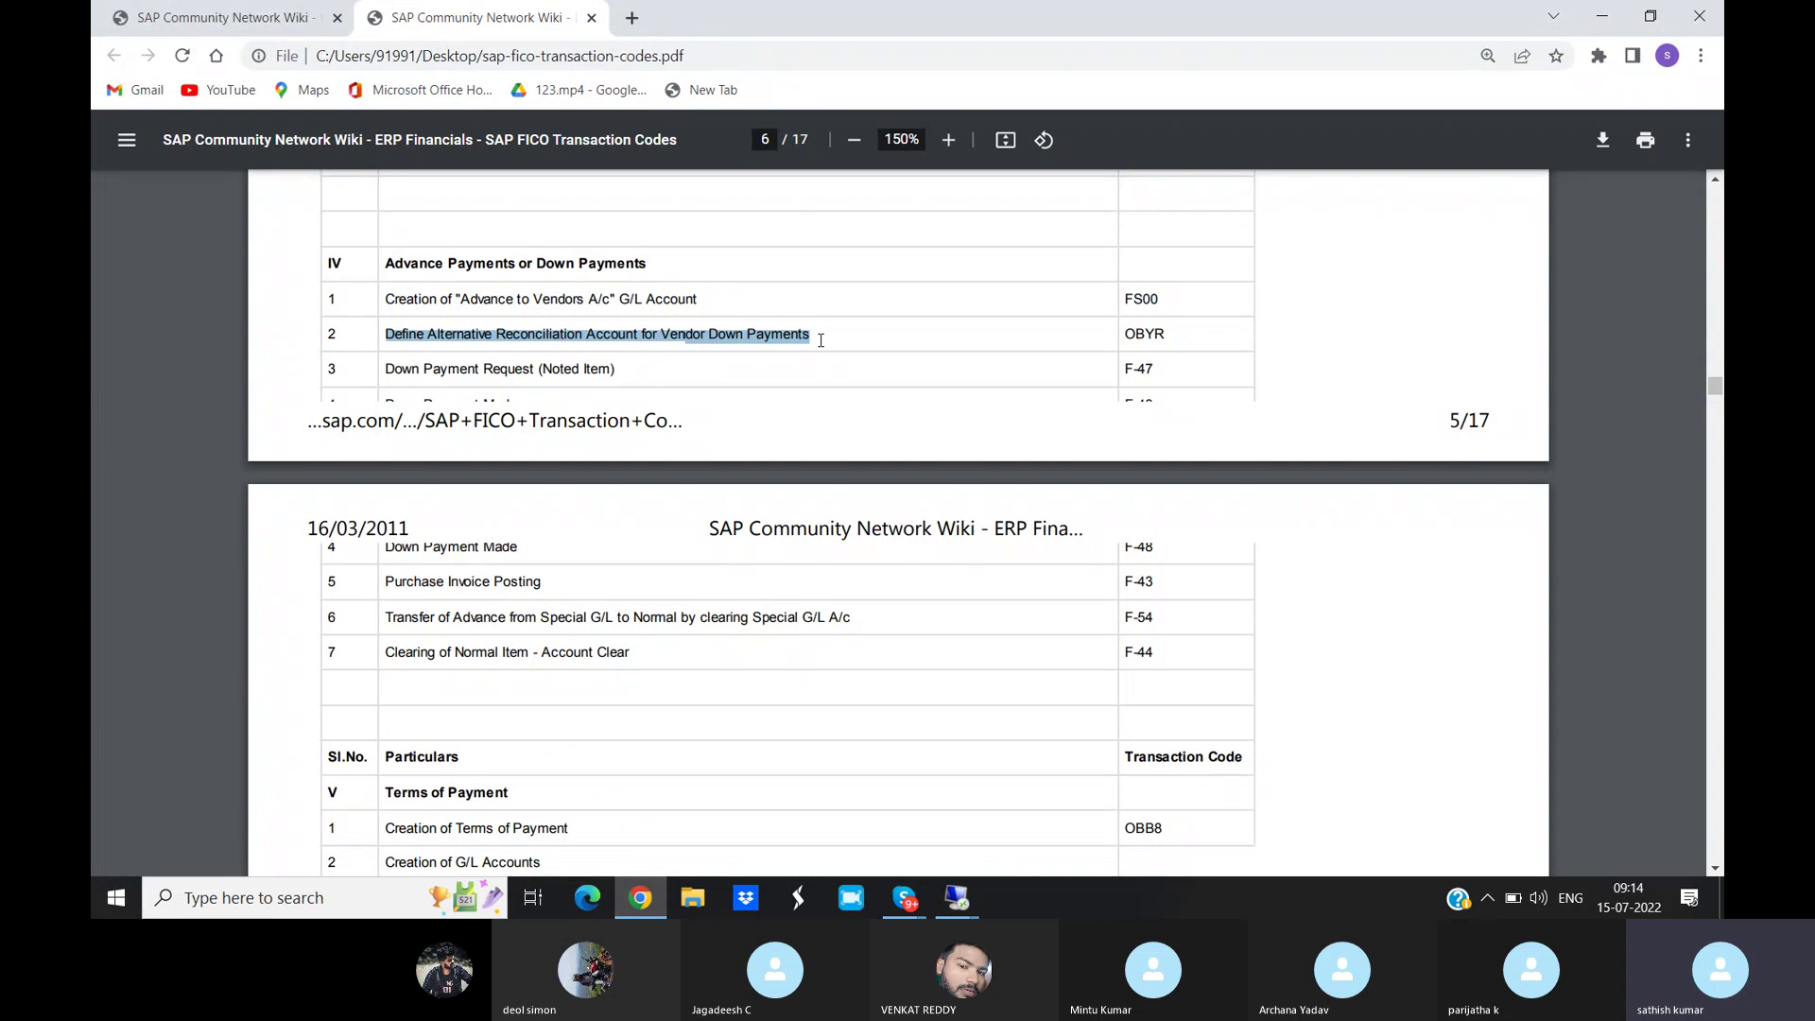
double_click(1139, 335)
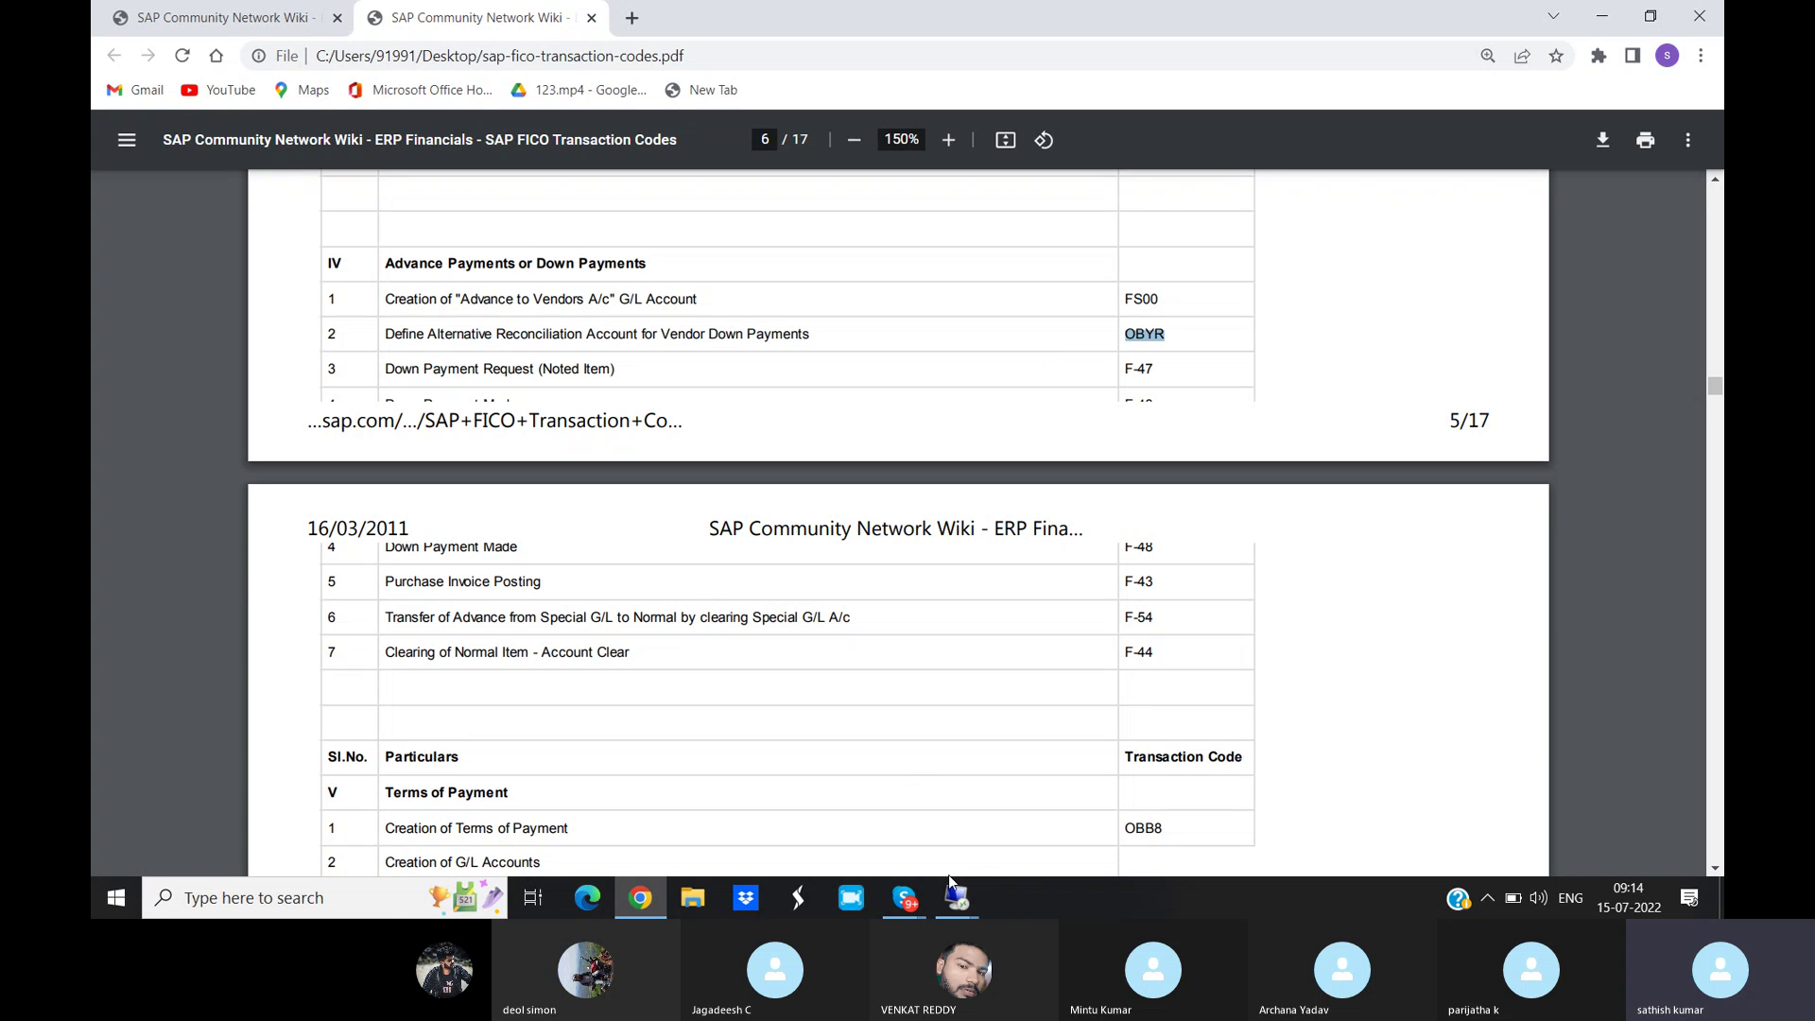
Return to the SAP remote desktop session and start transaction OBYR
mouse_move(952, 903)
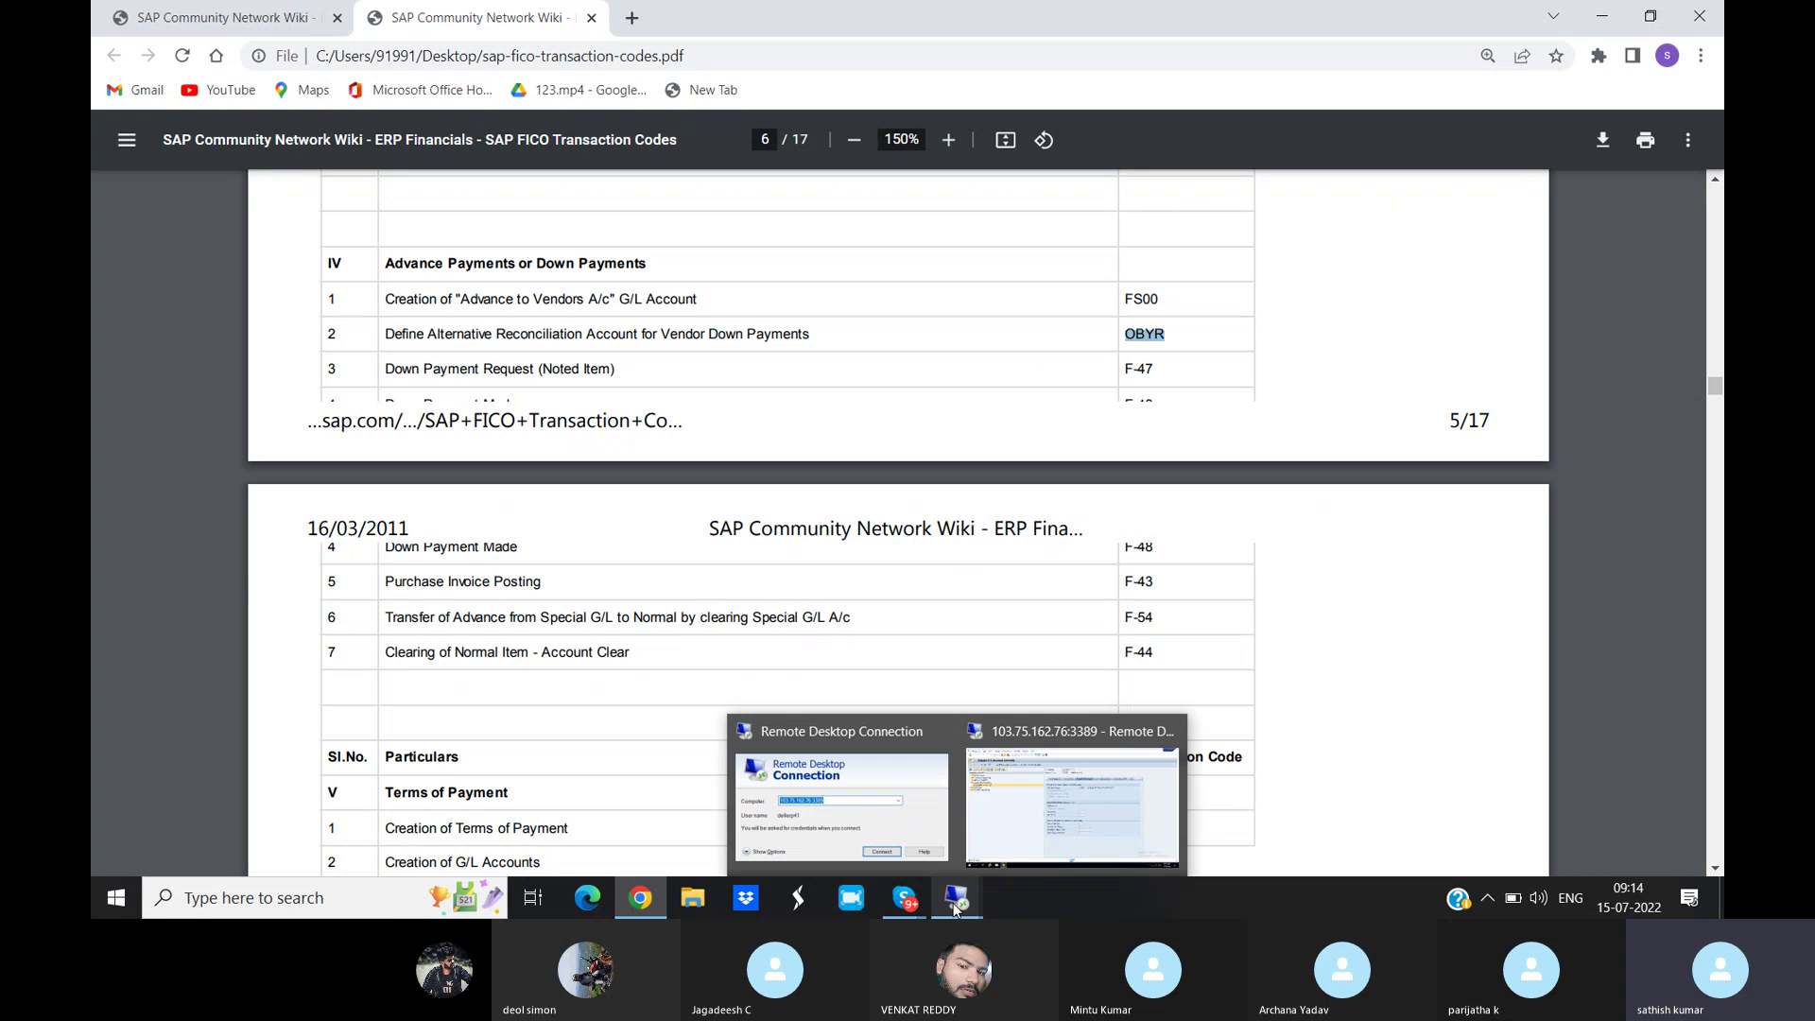
left_click(1046, 813)
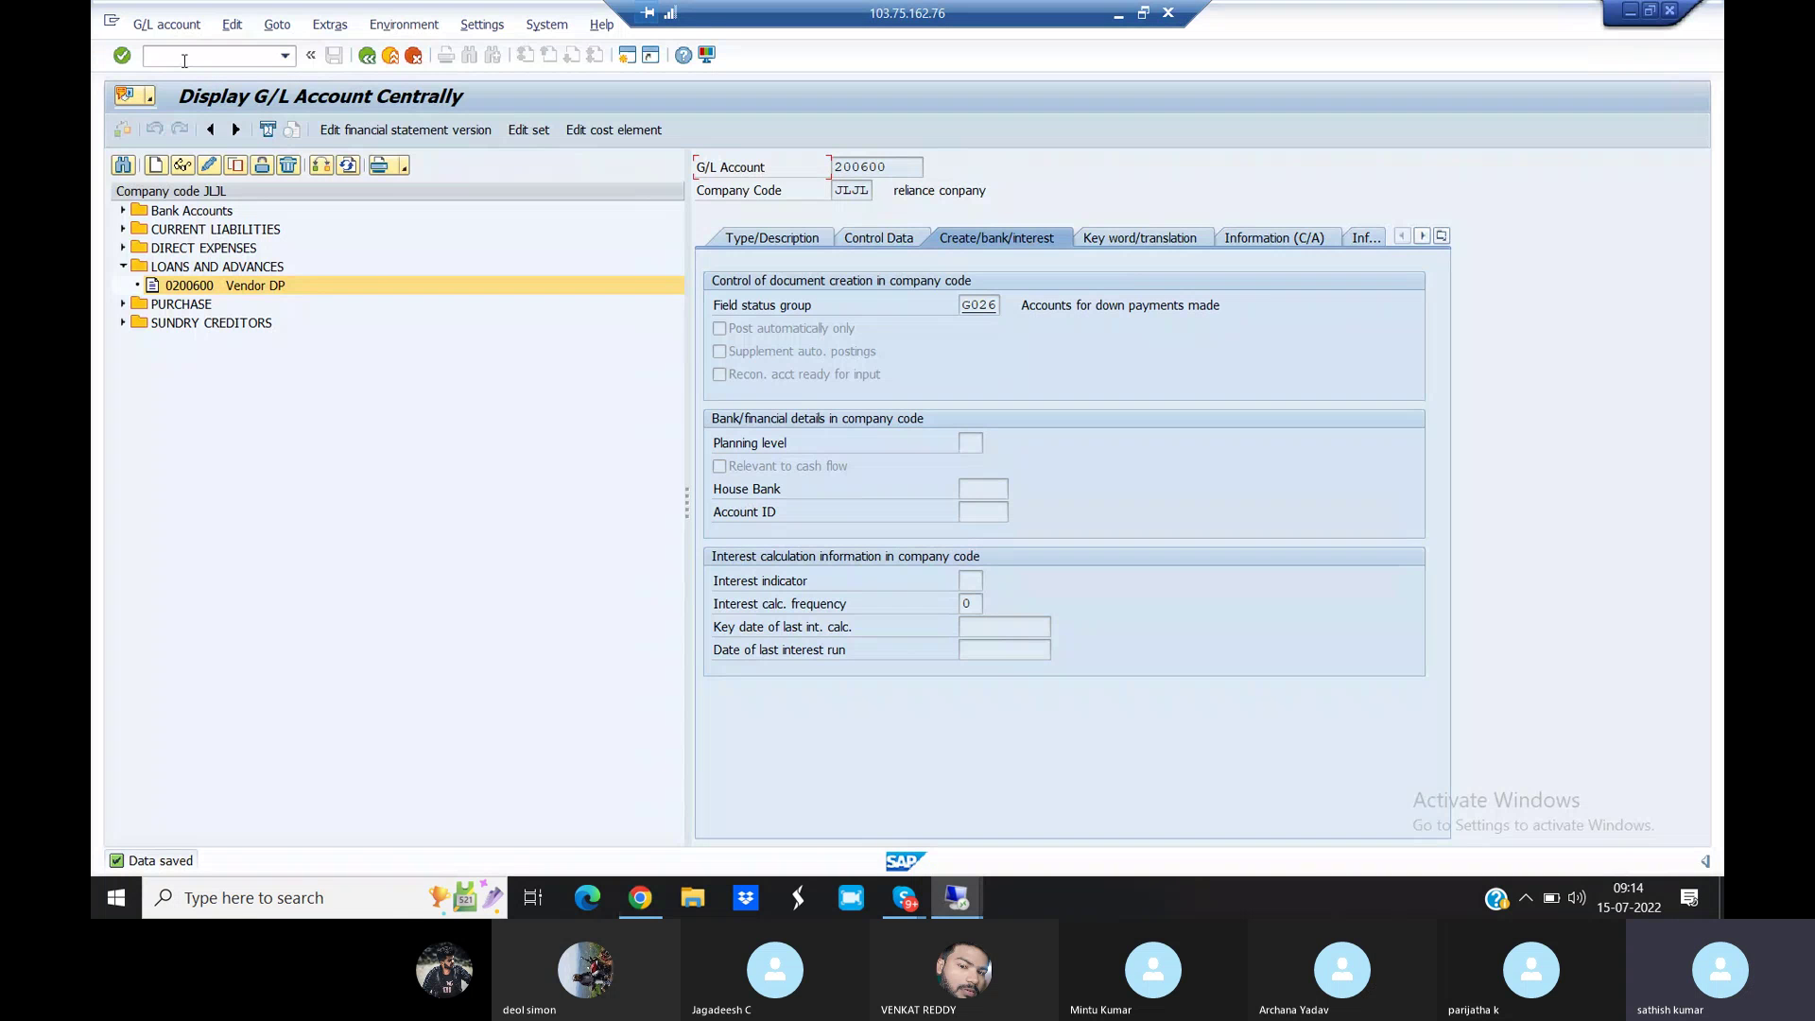
type("/NOBYR")
key("Return")
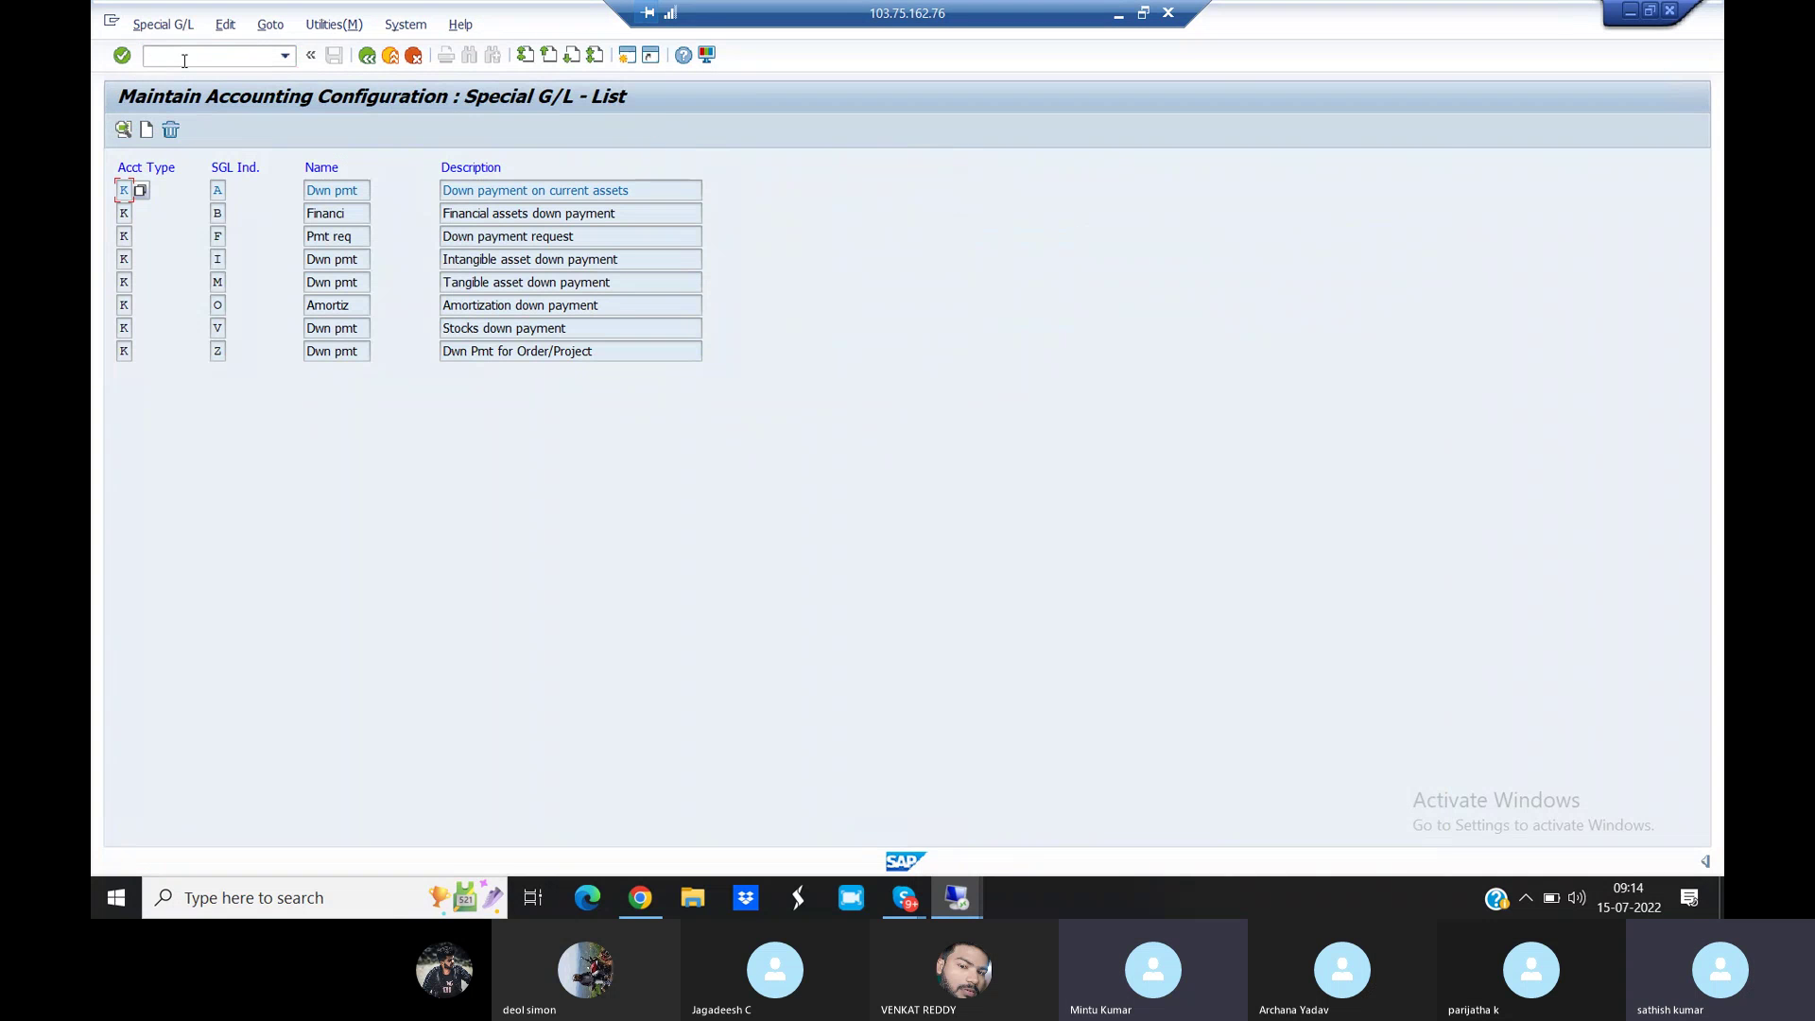
Check the account types, and open the account assignment for vendor special G/L indicator A, down payment on current assets, in chart of accounts JLJL
left_click(140, 191)
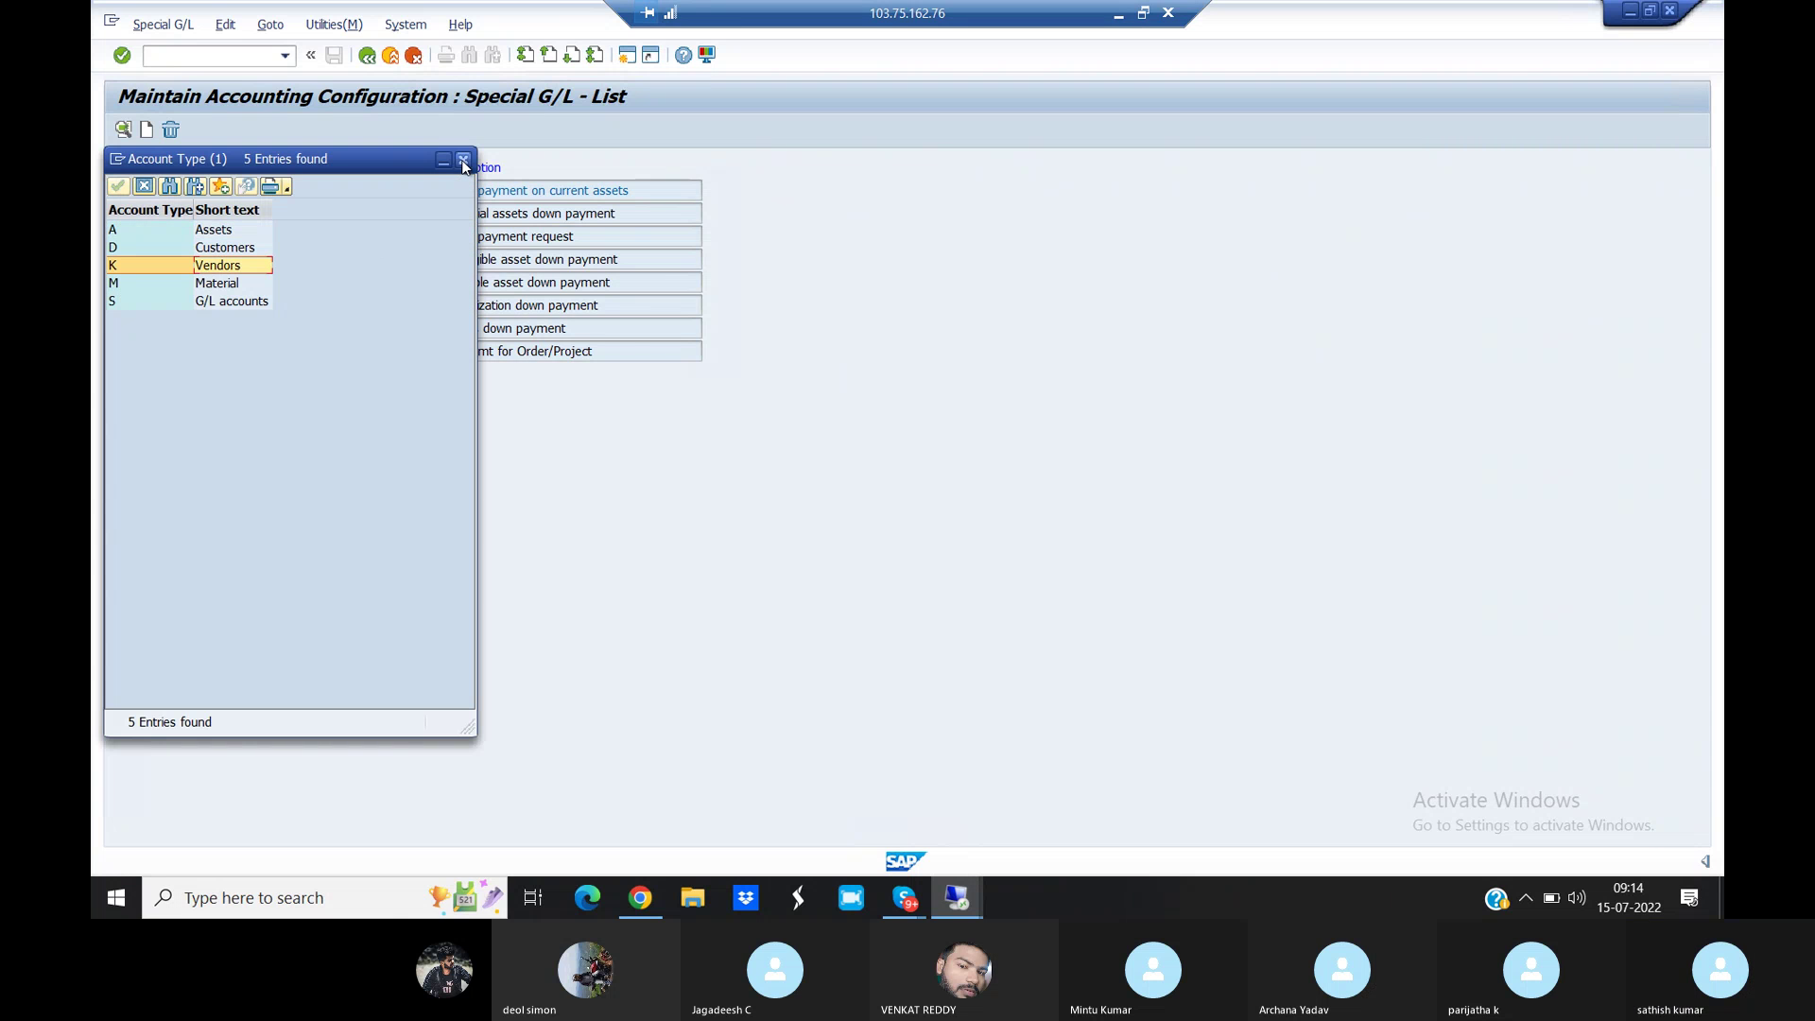
left_click(463, 161)
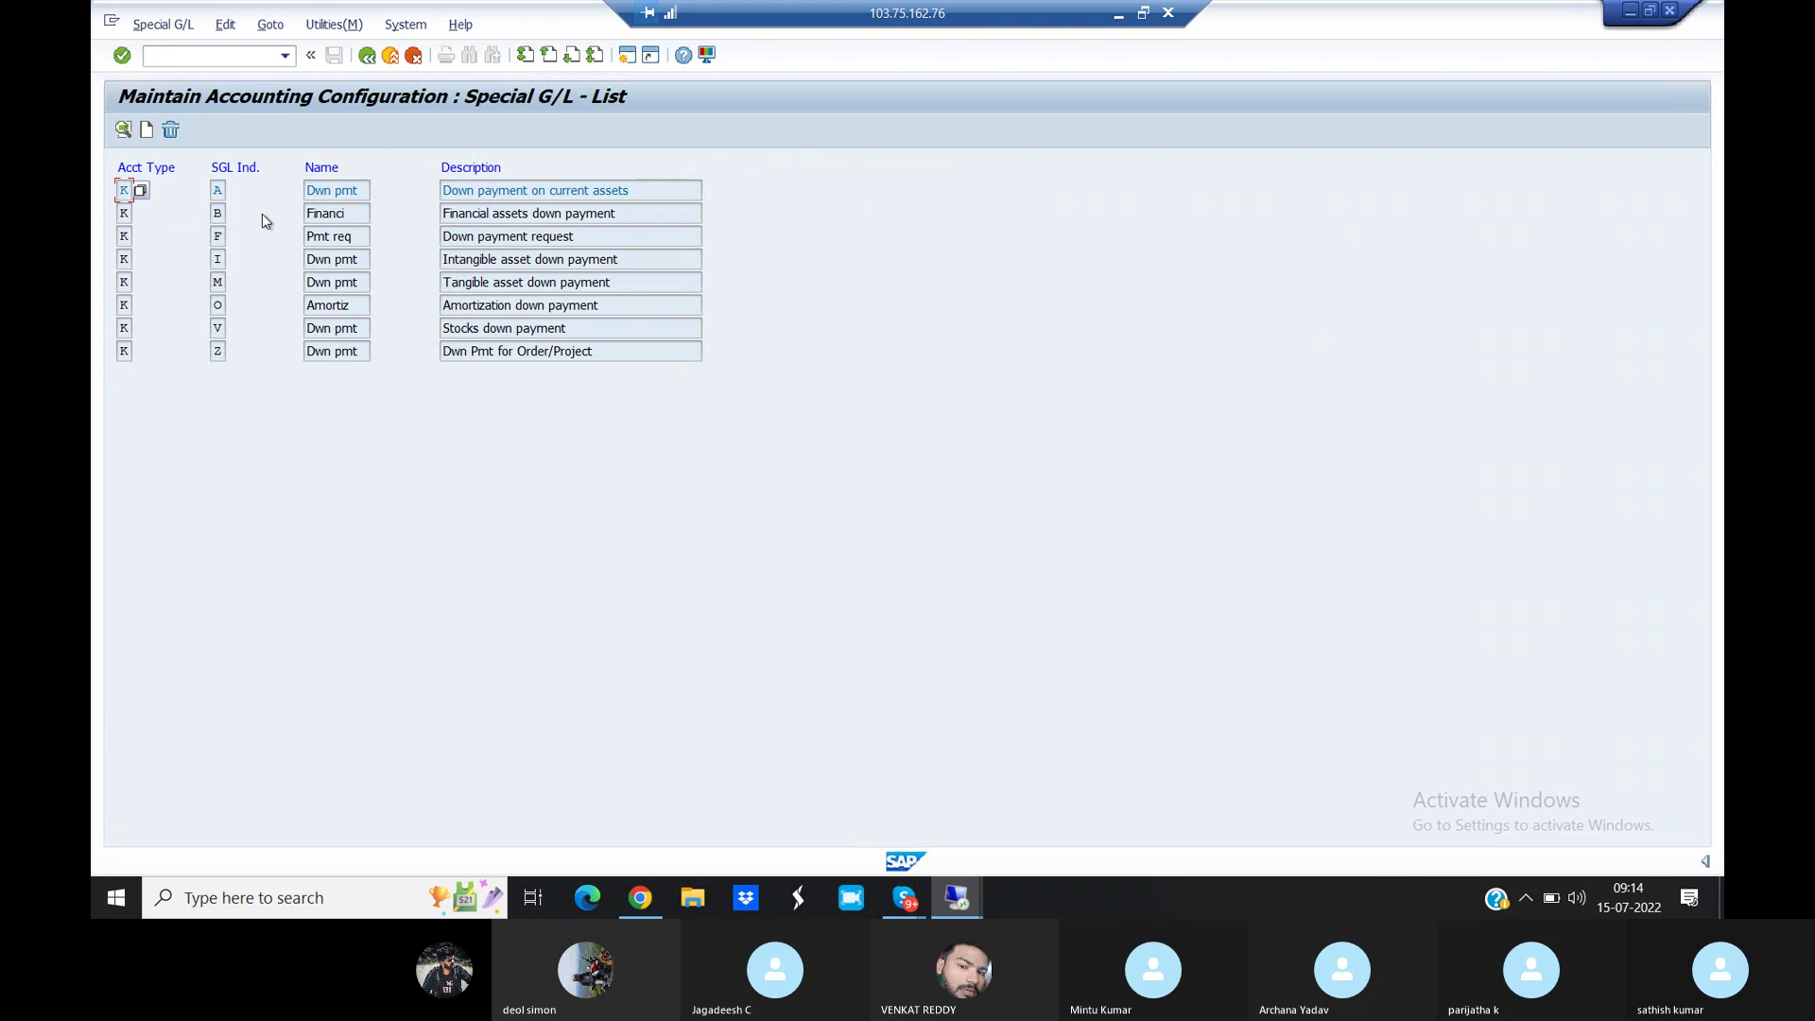
left_click(220, 190)
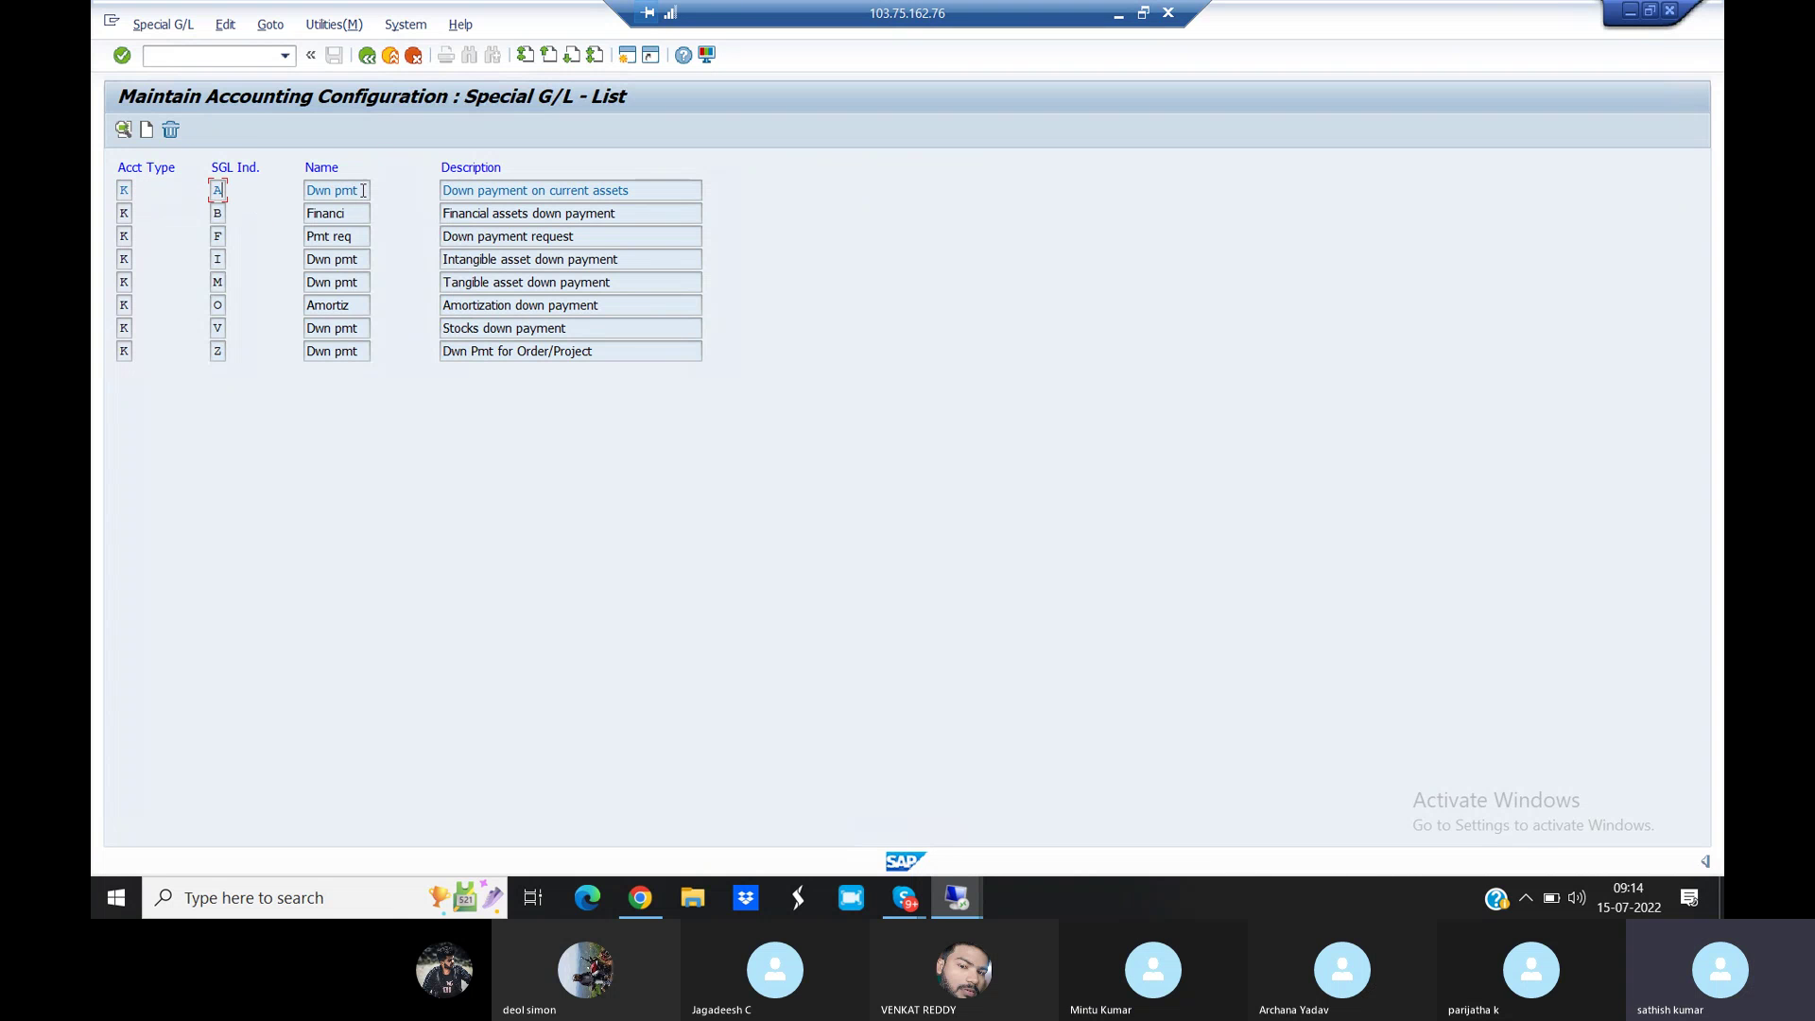
left_click_drag(356, 191, 304, 192)
left_click(304, 199)
double_click(352, 193)
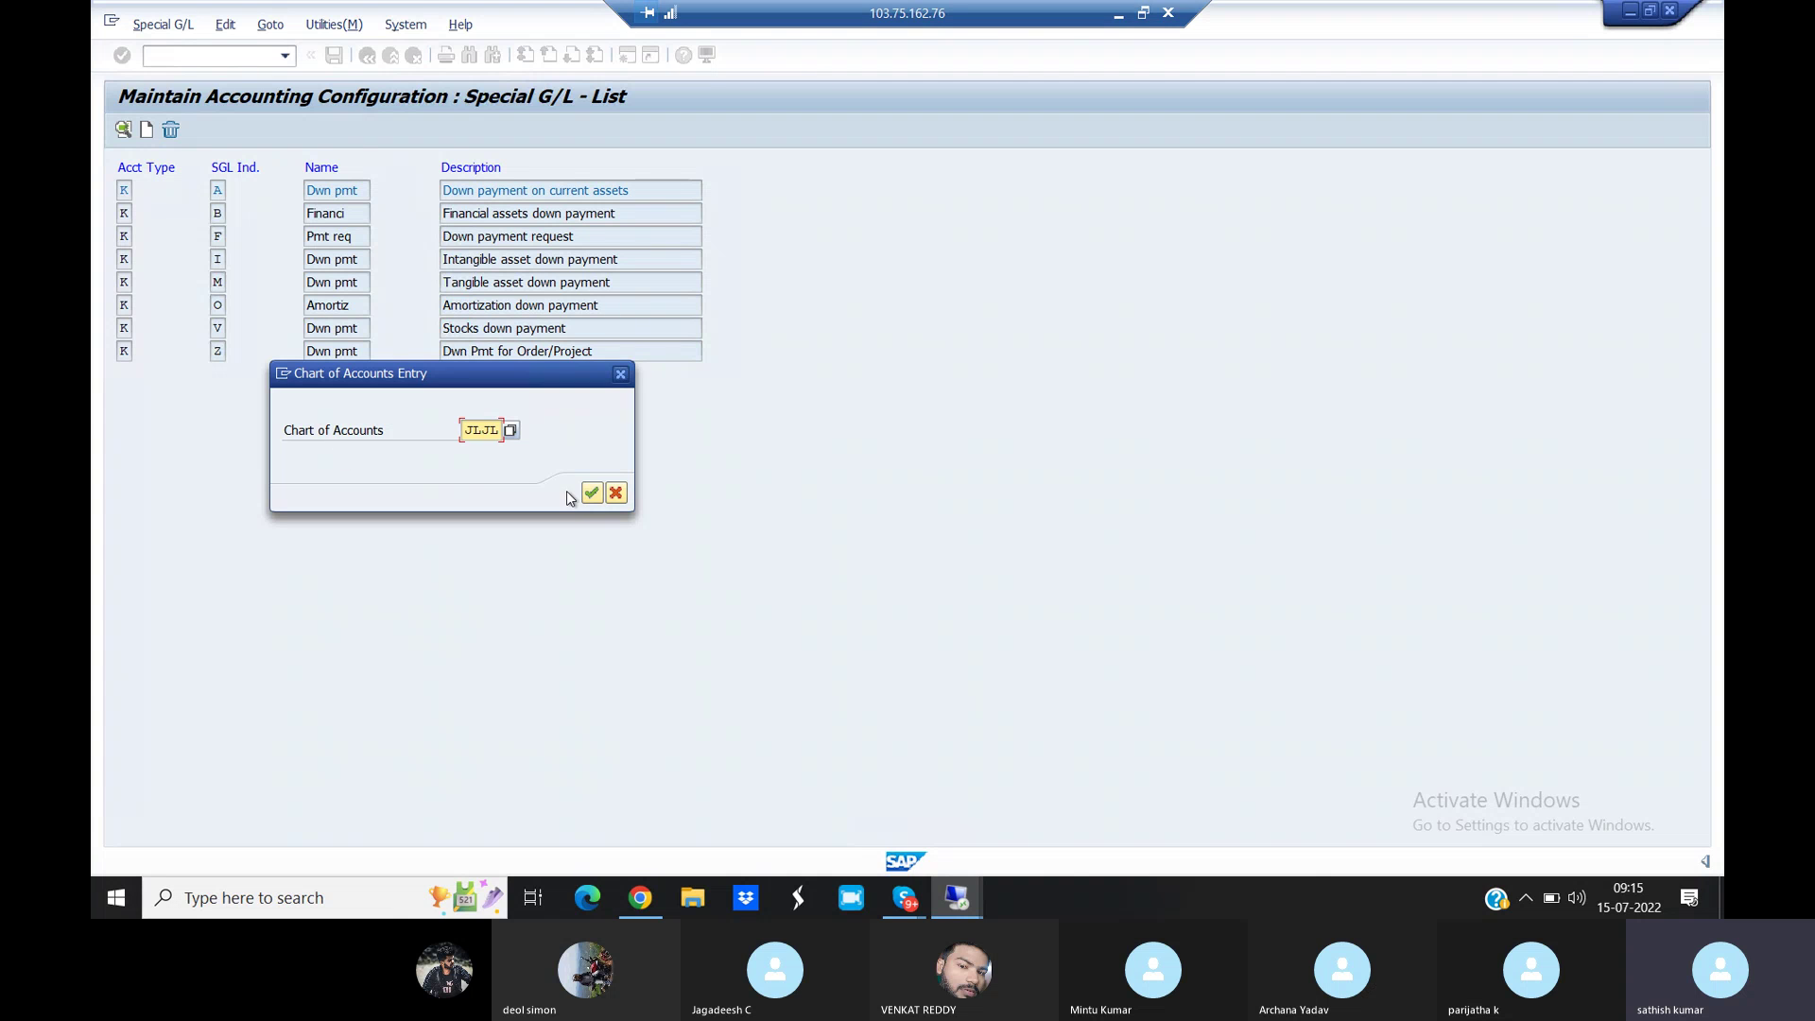
left_click(591, 496)
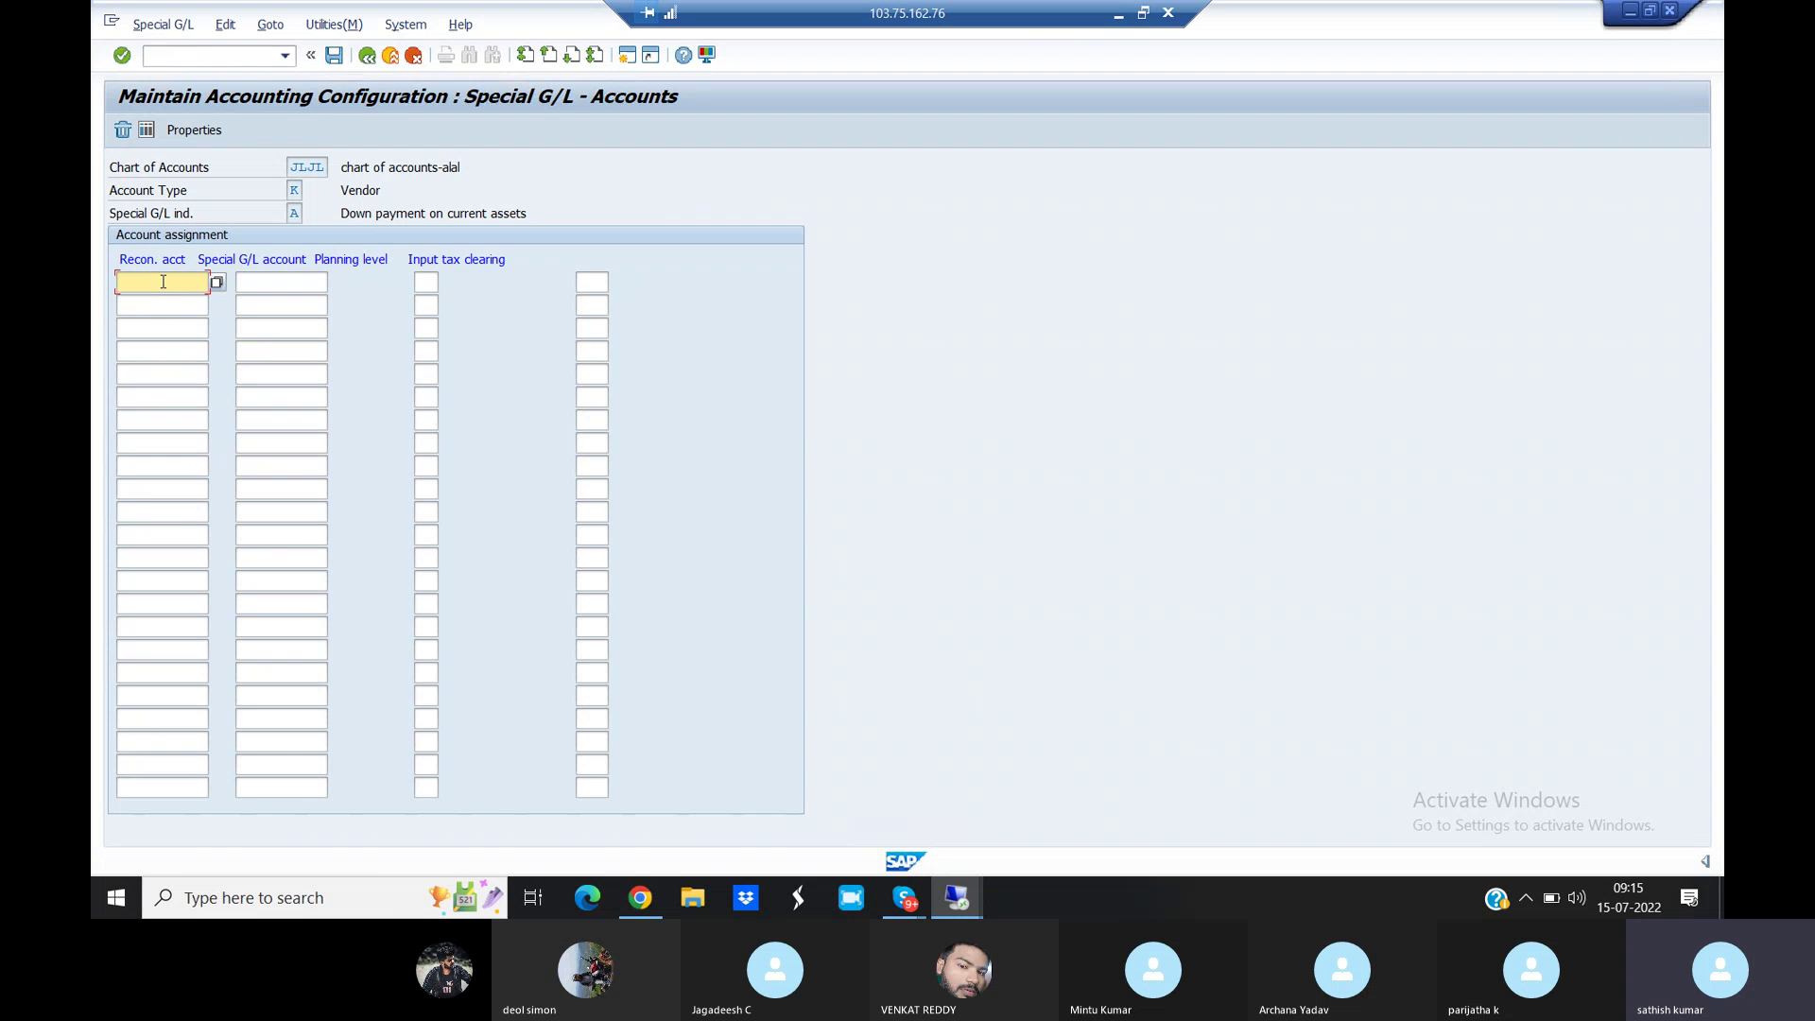
Enter SUNDRY CREDITORS, 105100, as the reconciliation account in the first assignment row
left_click(215, 287)
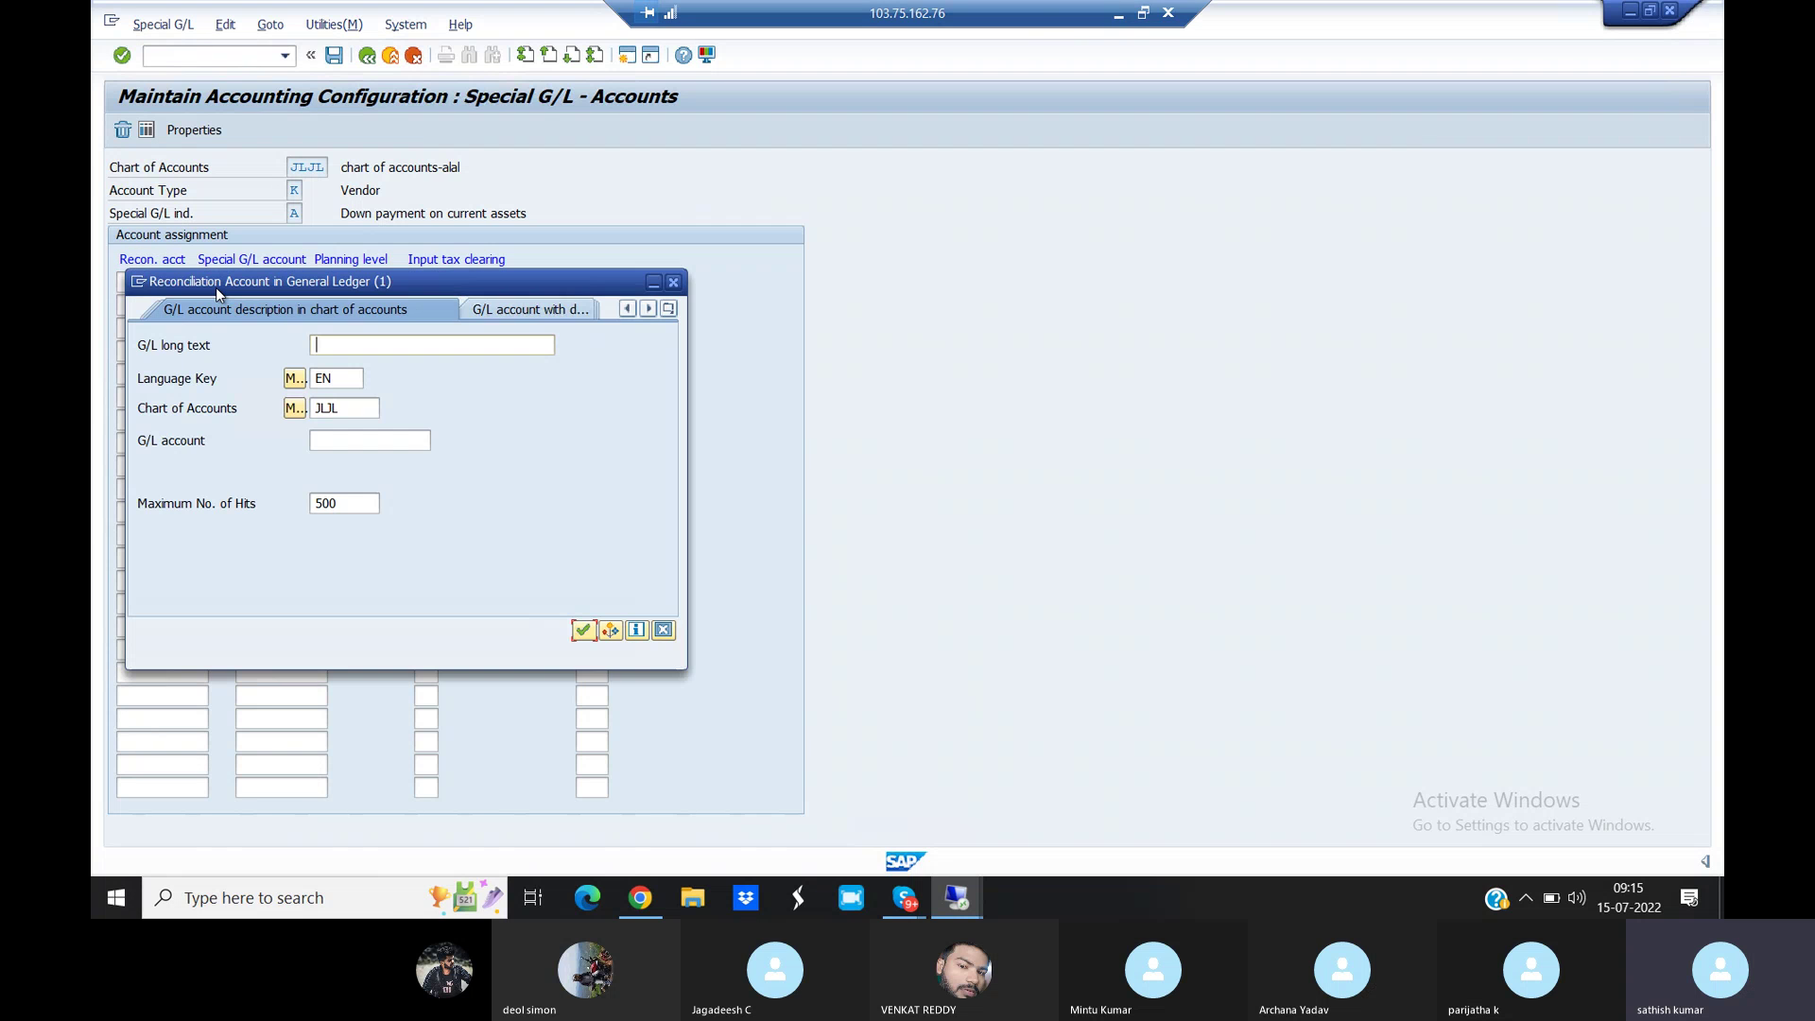
left_click(584, 637)
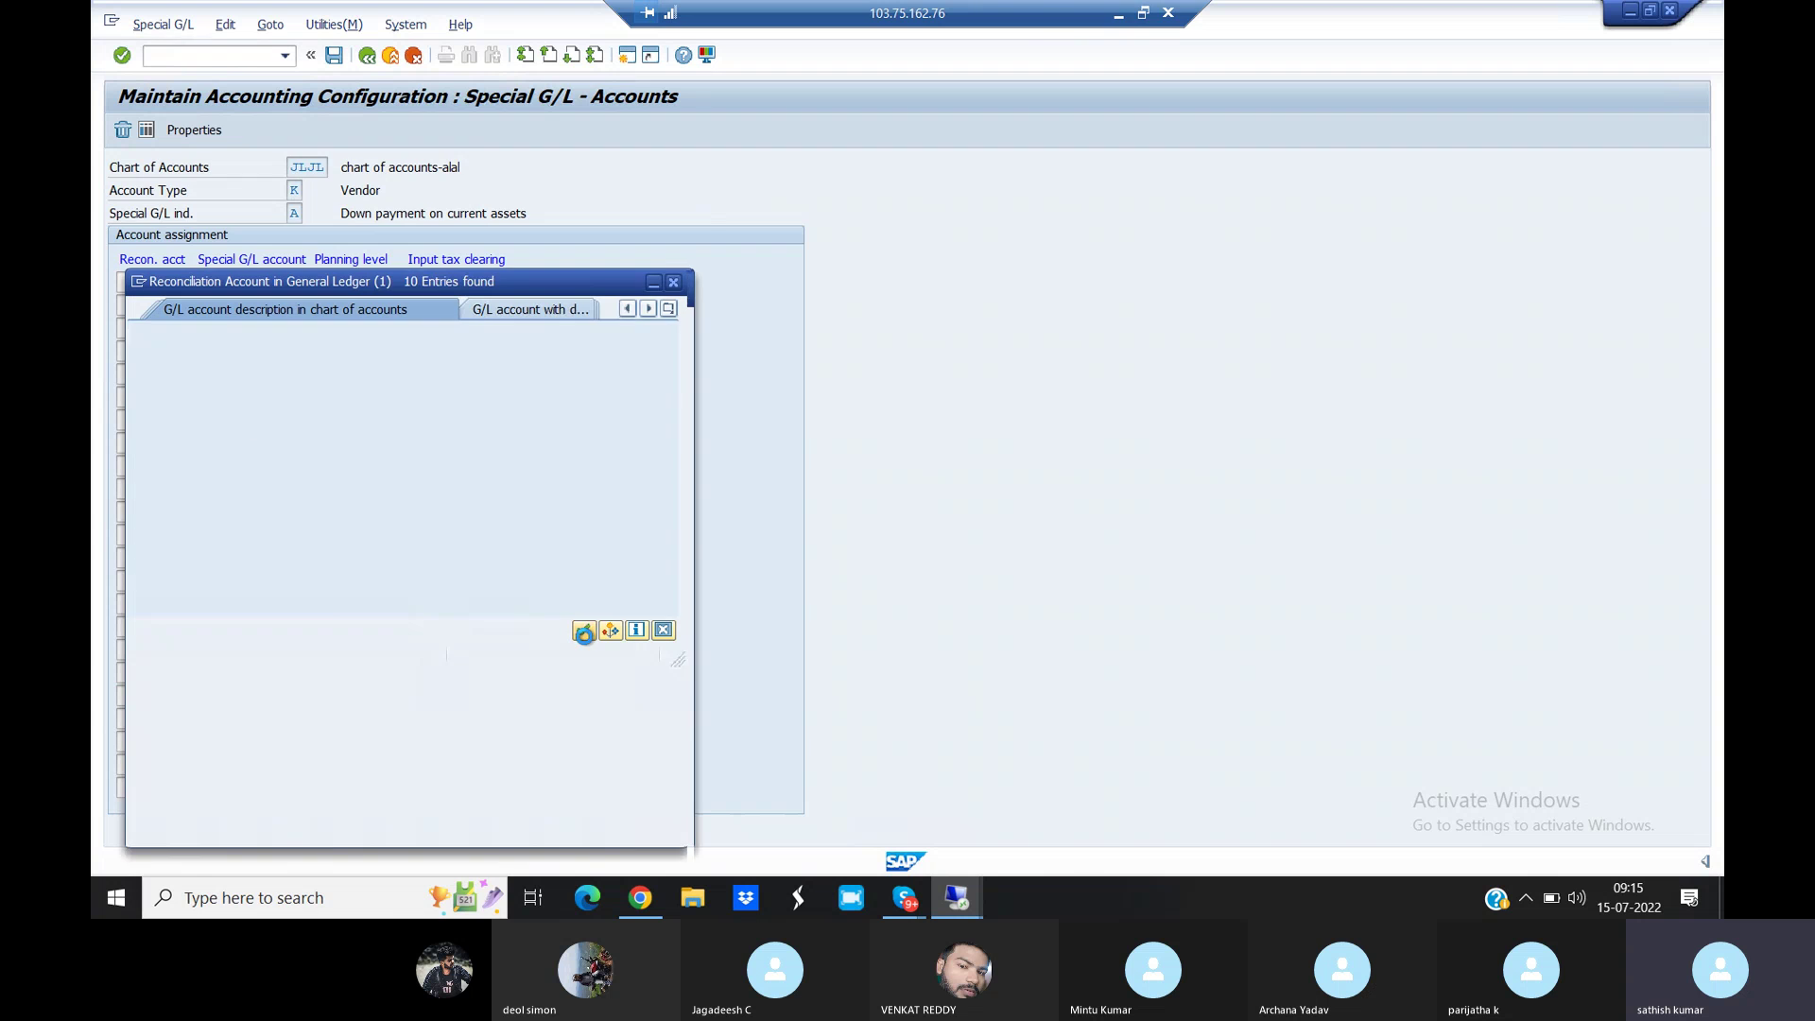
left_click(199, 418)
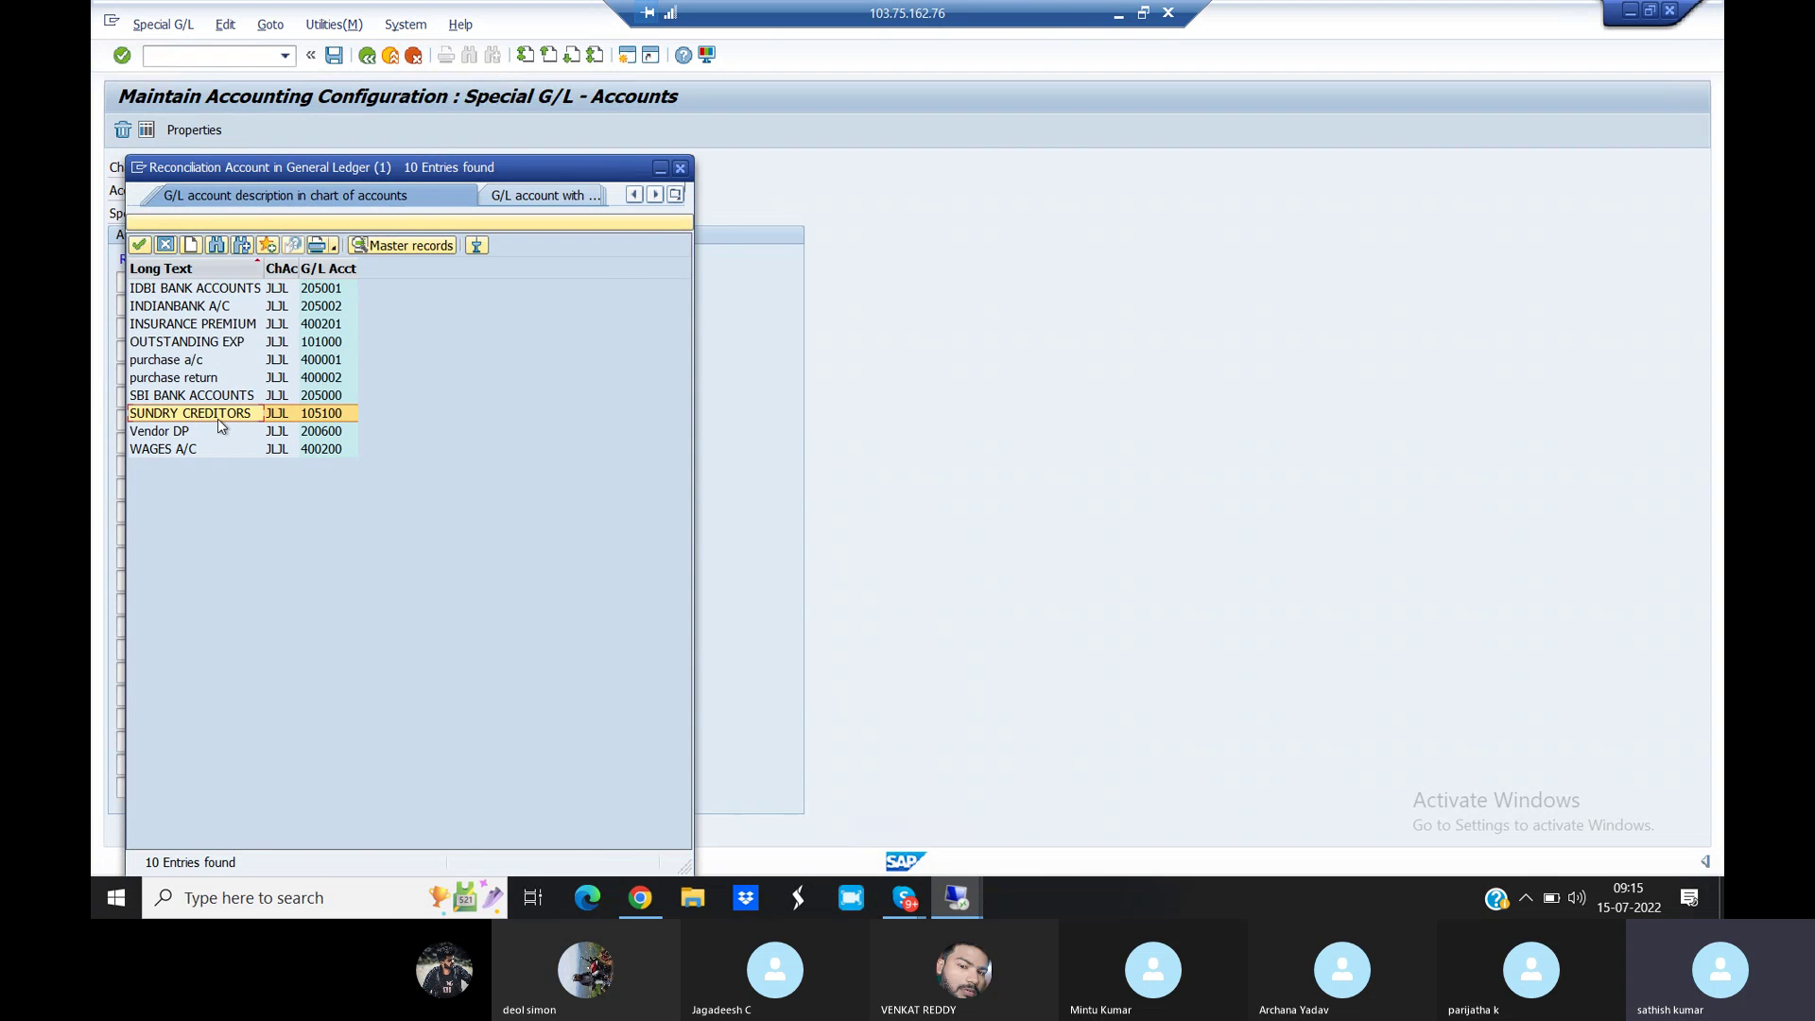
double_click(217, 418)
Enter Vendor DP, 200600, as the special G/L account beside reconciliation account 105100 in the first assignment row
left_click(292, 284)
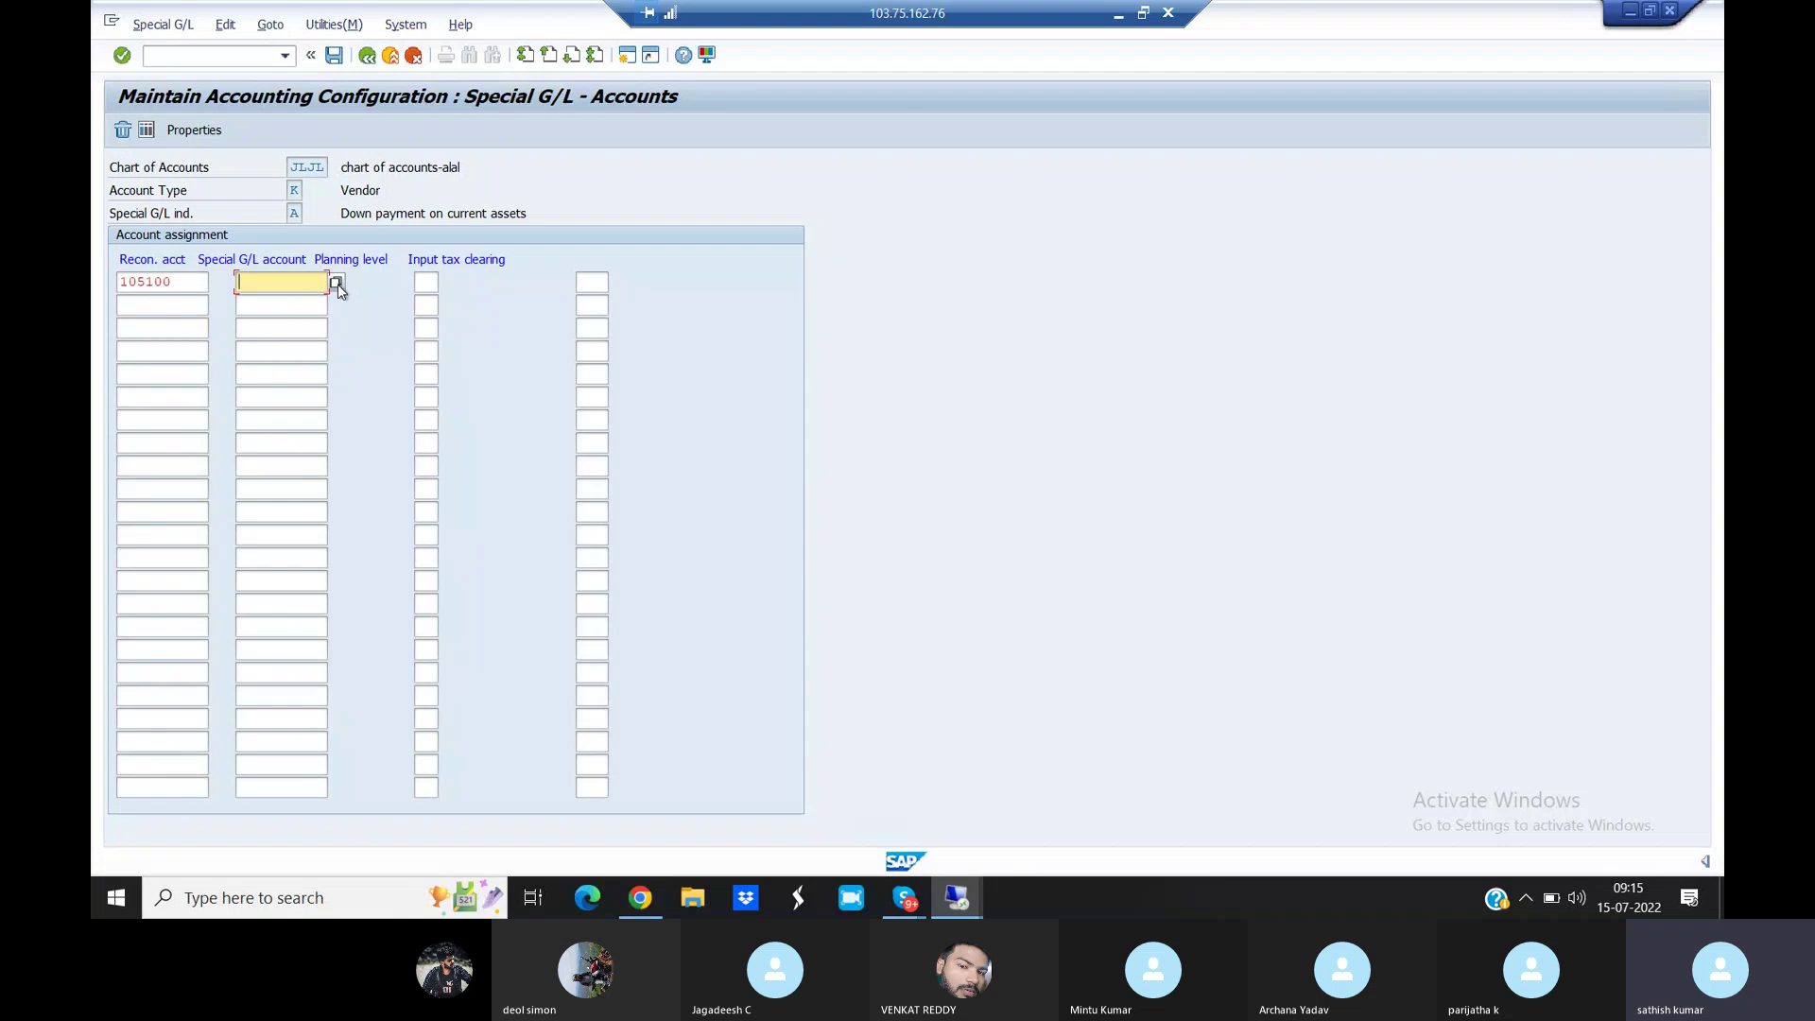
left_click(337, 283)
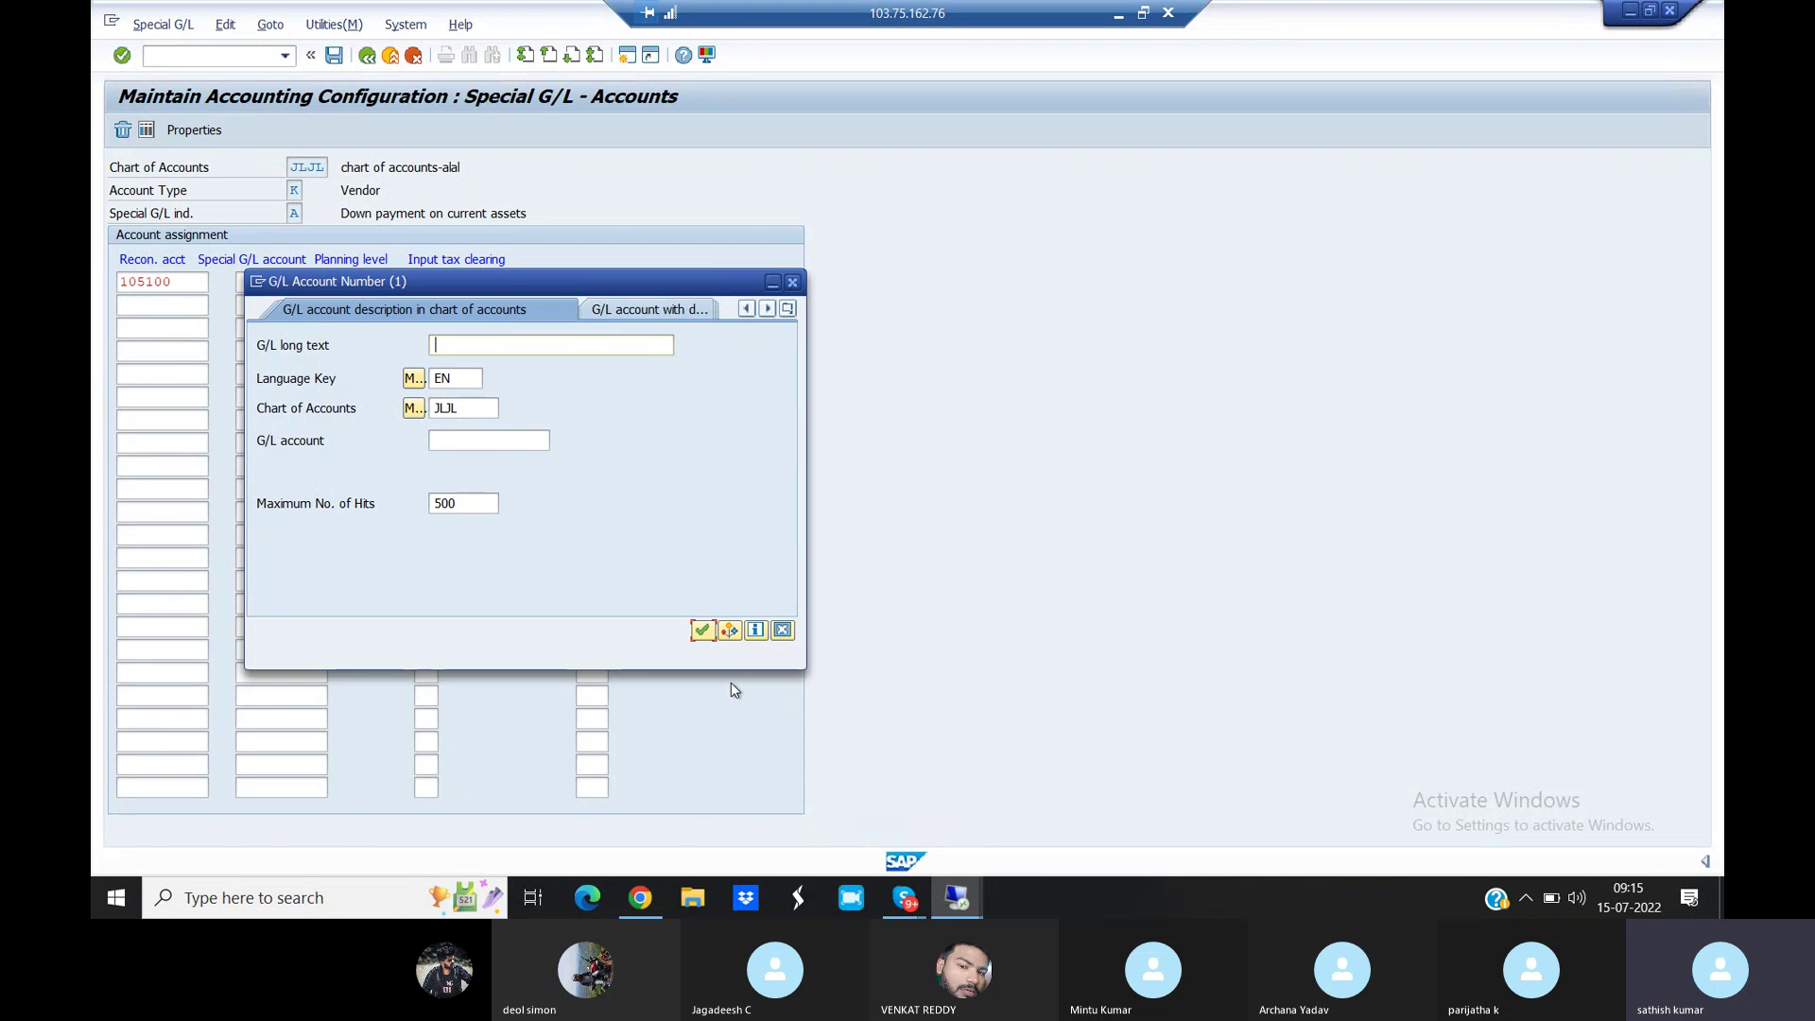
left_click(701, 629)
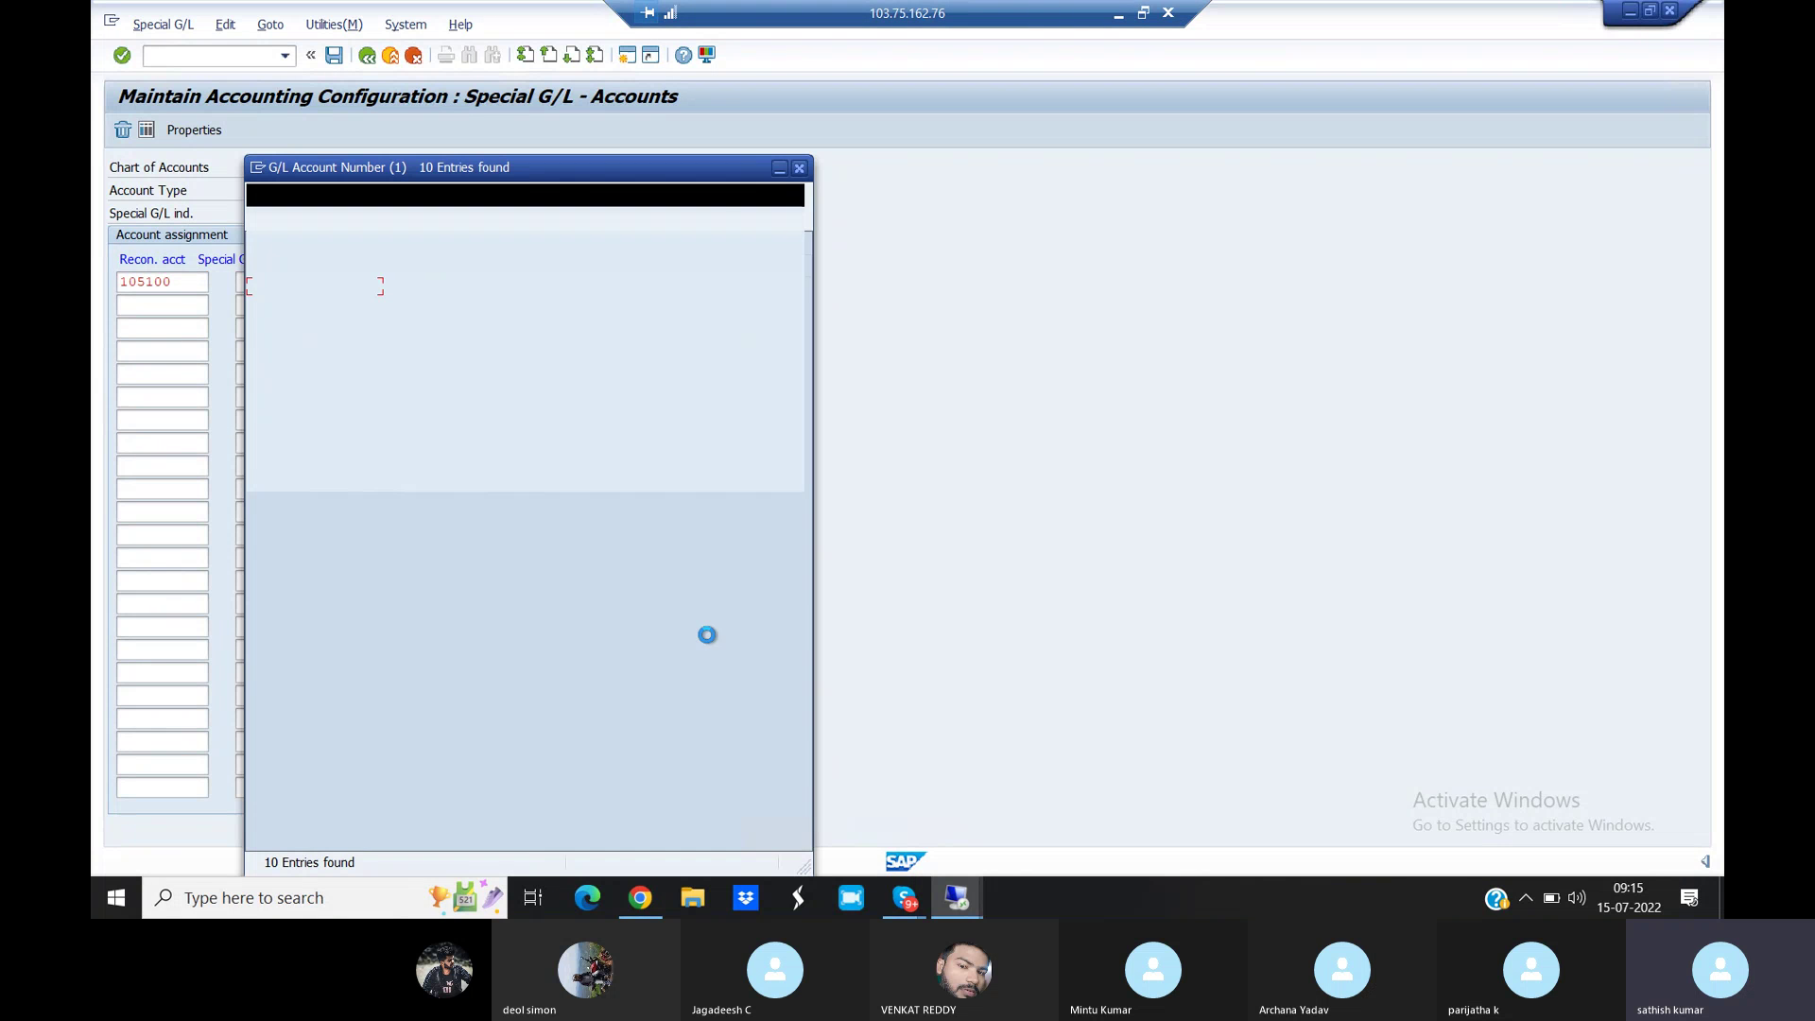
left_click(320, 432)
double_click(321, 431)
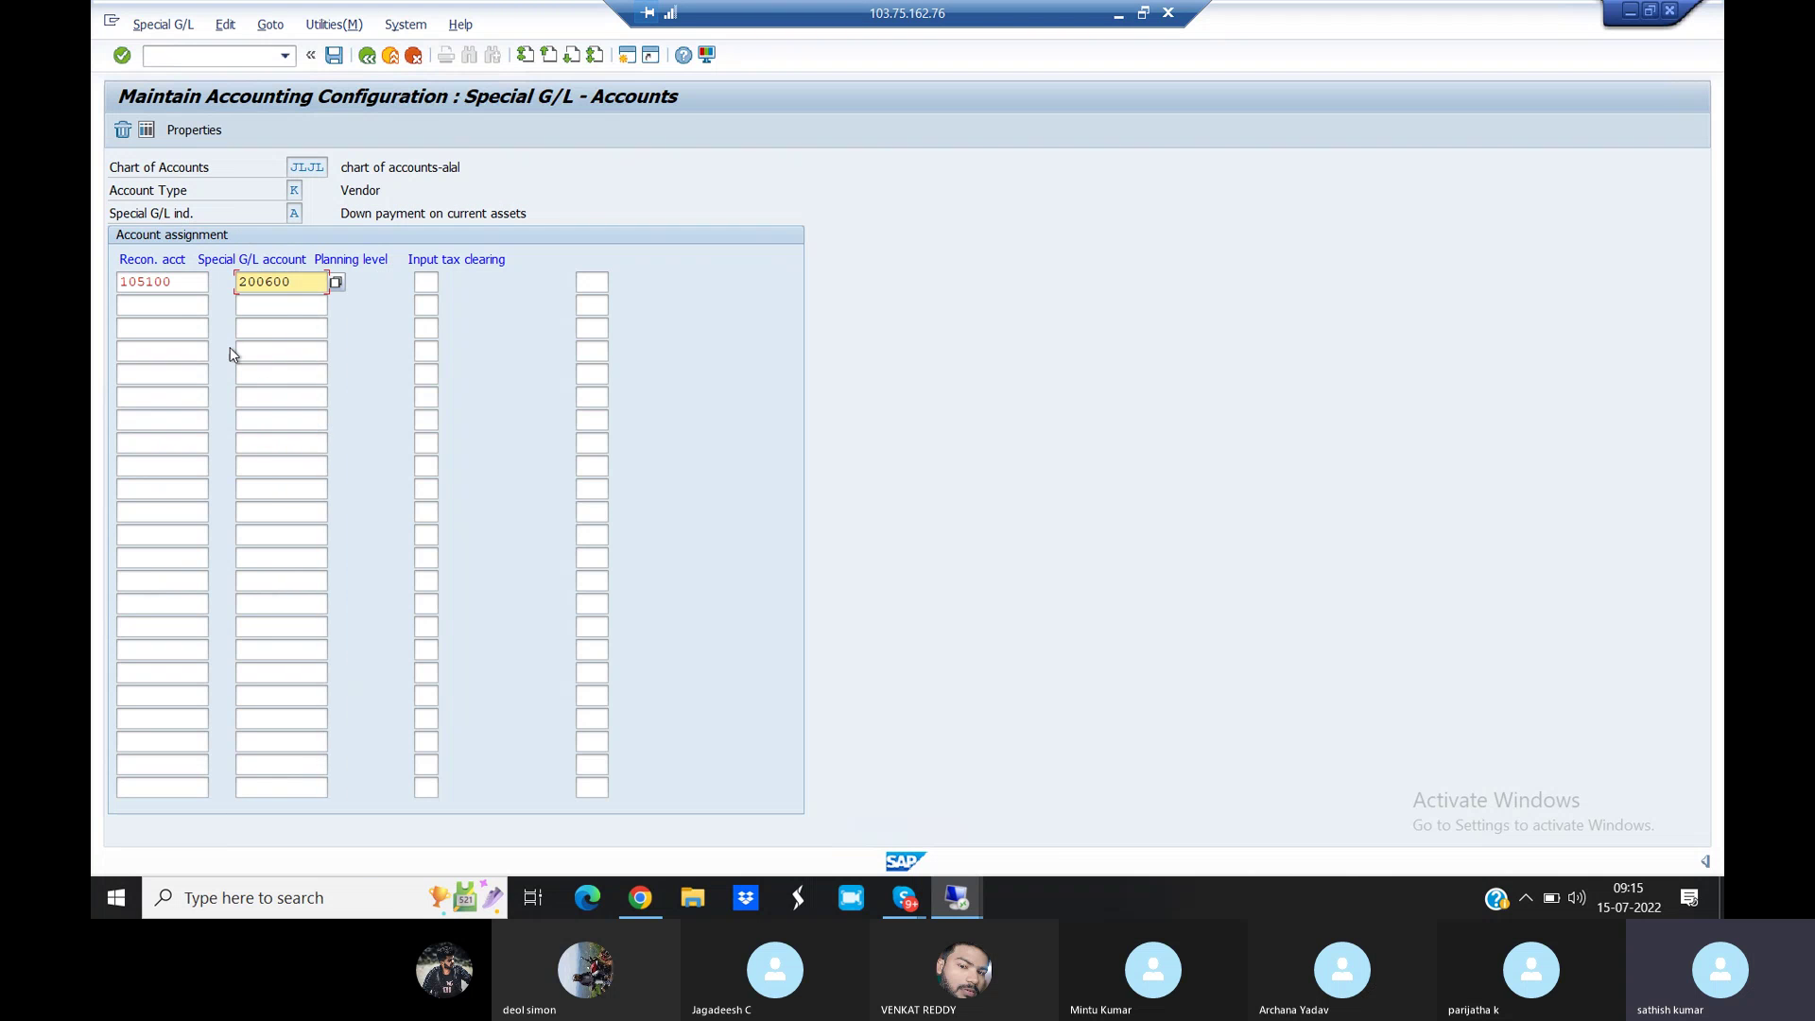
Check both account numbers in the first row and save the assignment under customizing request ECCK900070
left_click_drag(186, 285, 107, 284)
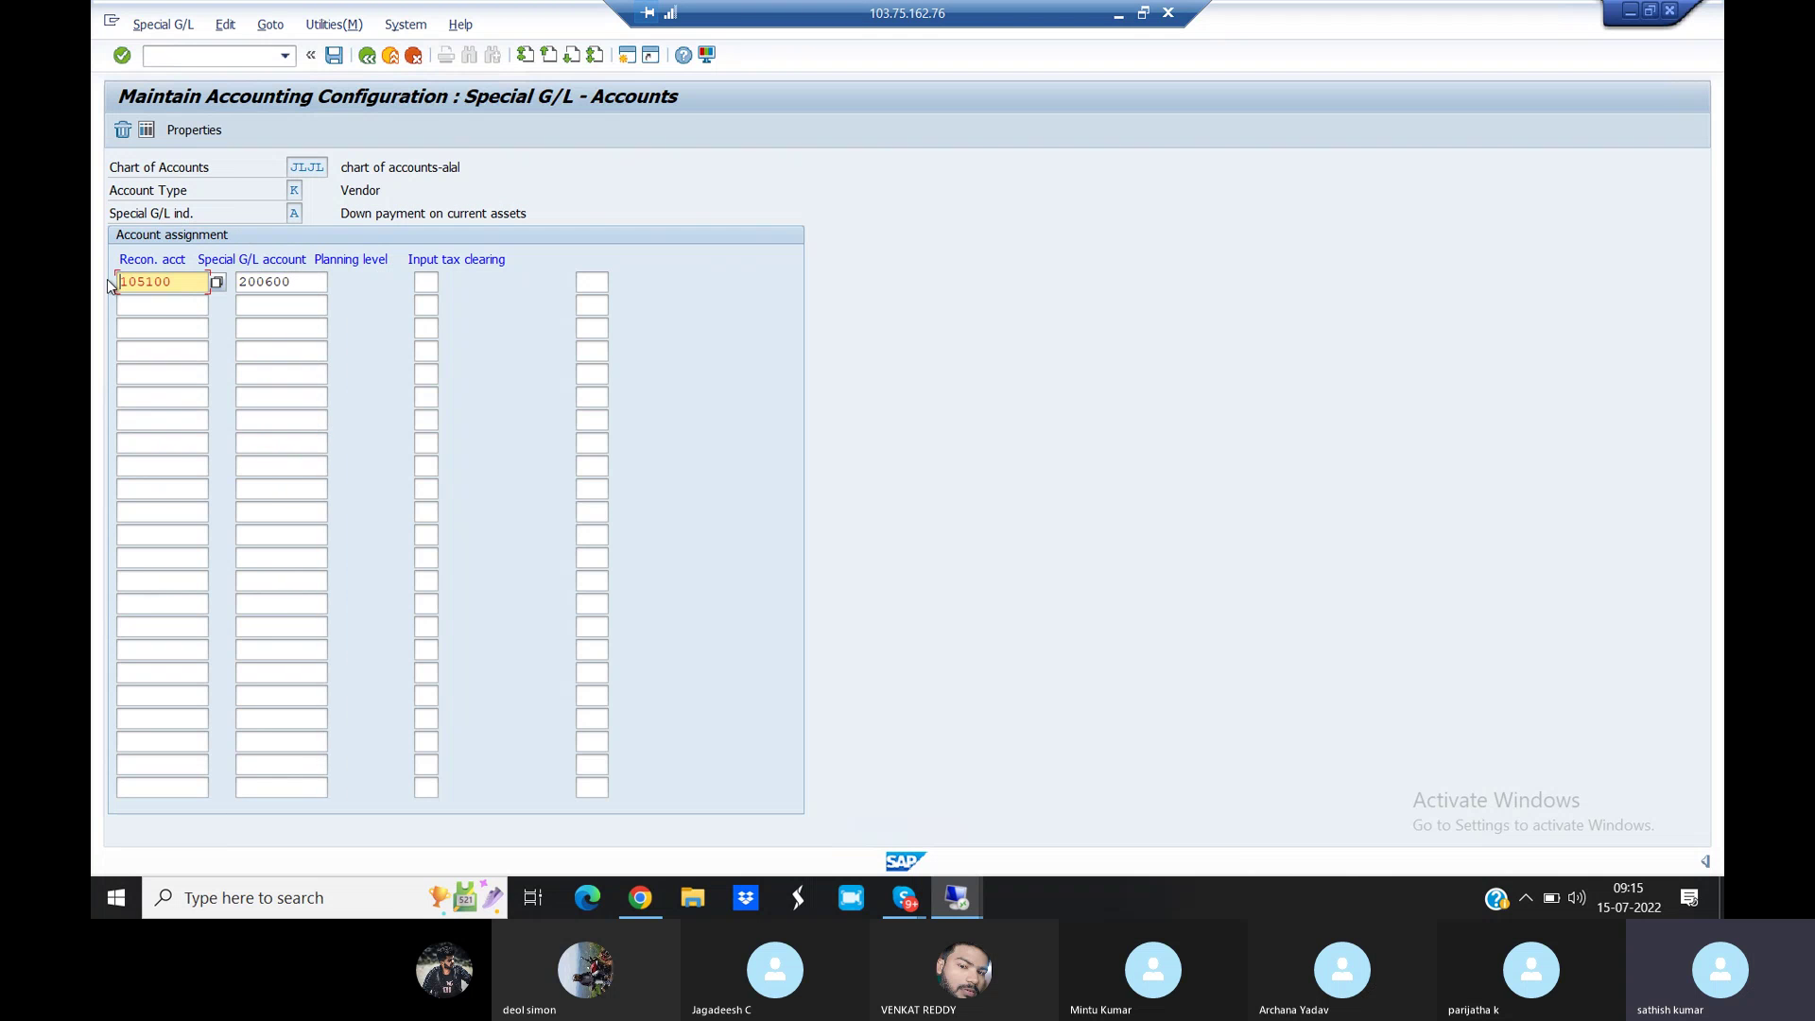
left_click_drag(307, 284, 231, 282)
left_click(232, 283)
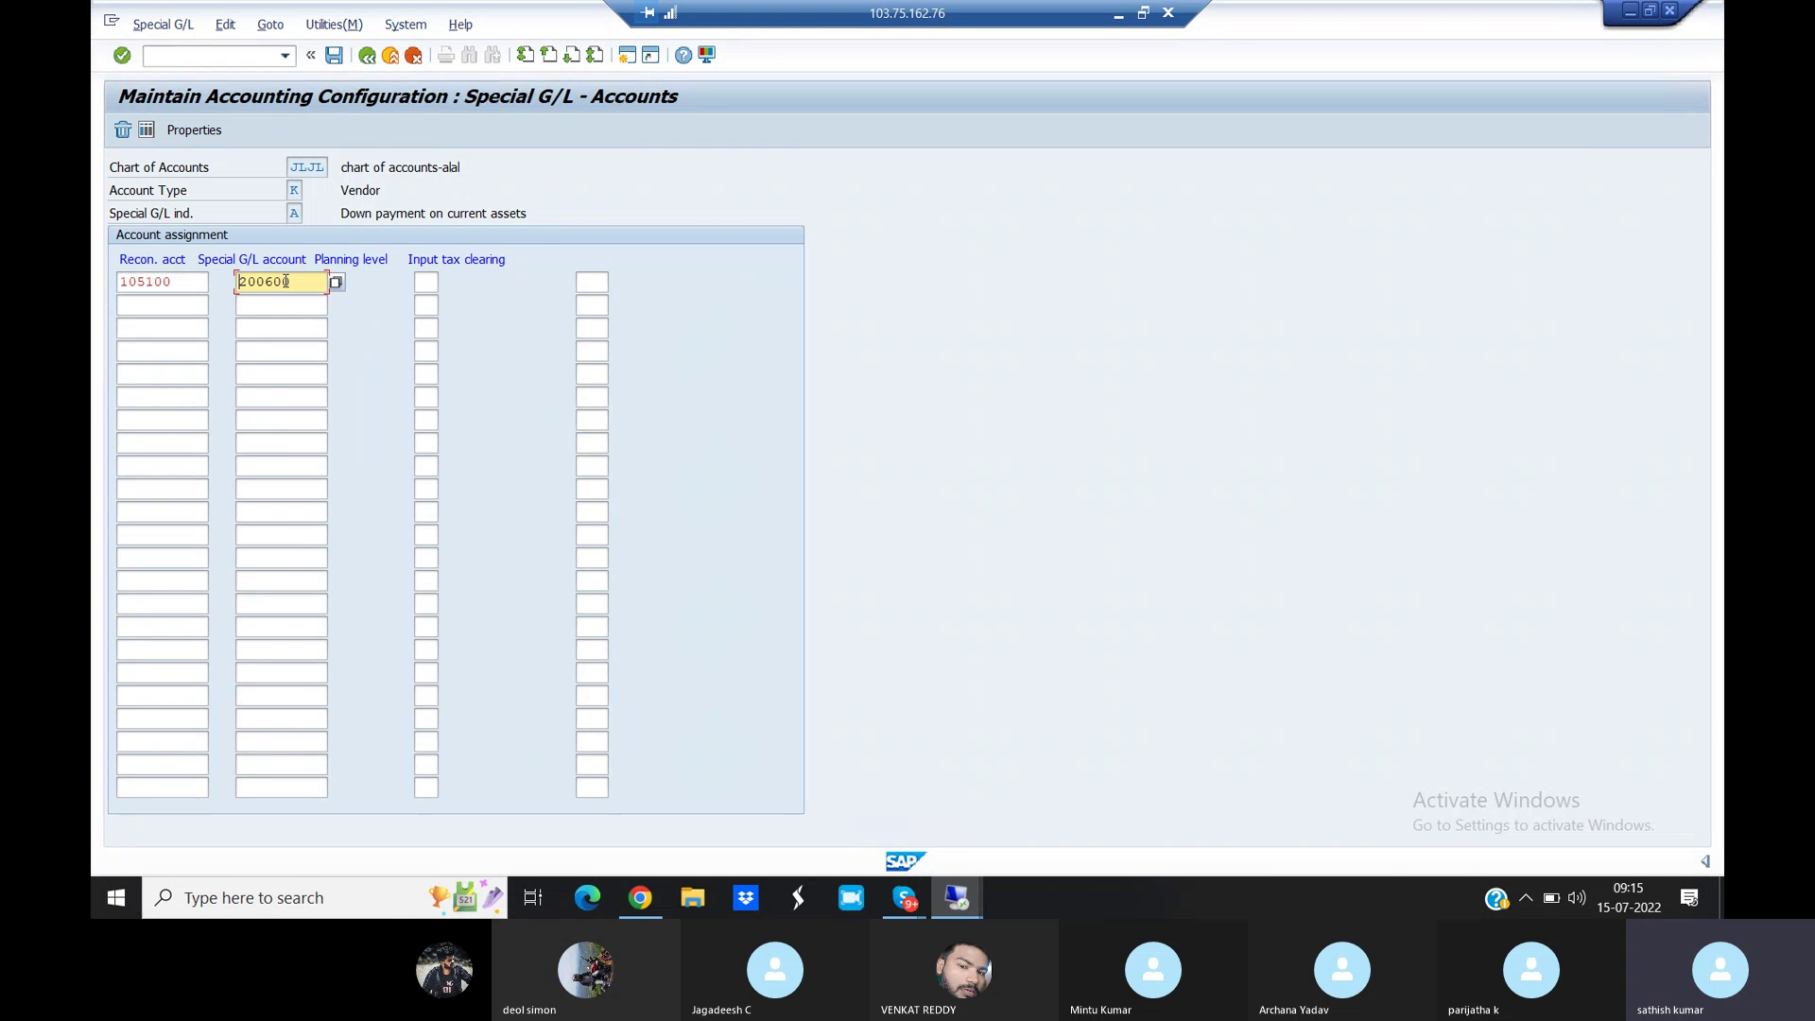
left_click(333, 56)
left_click(488, 355)
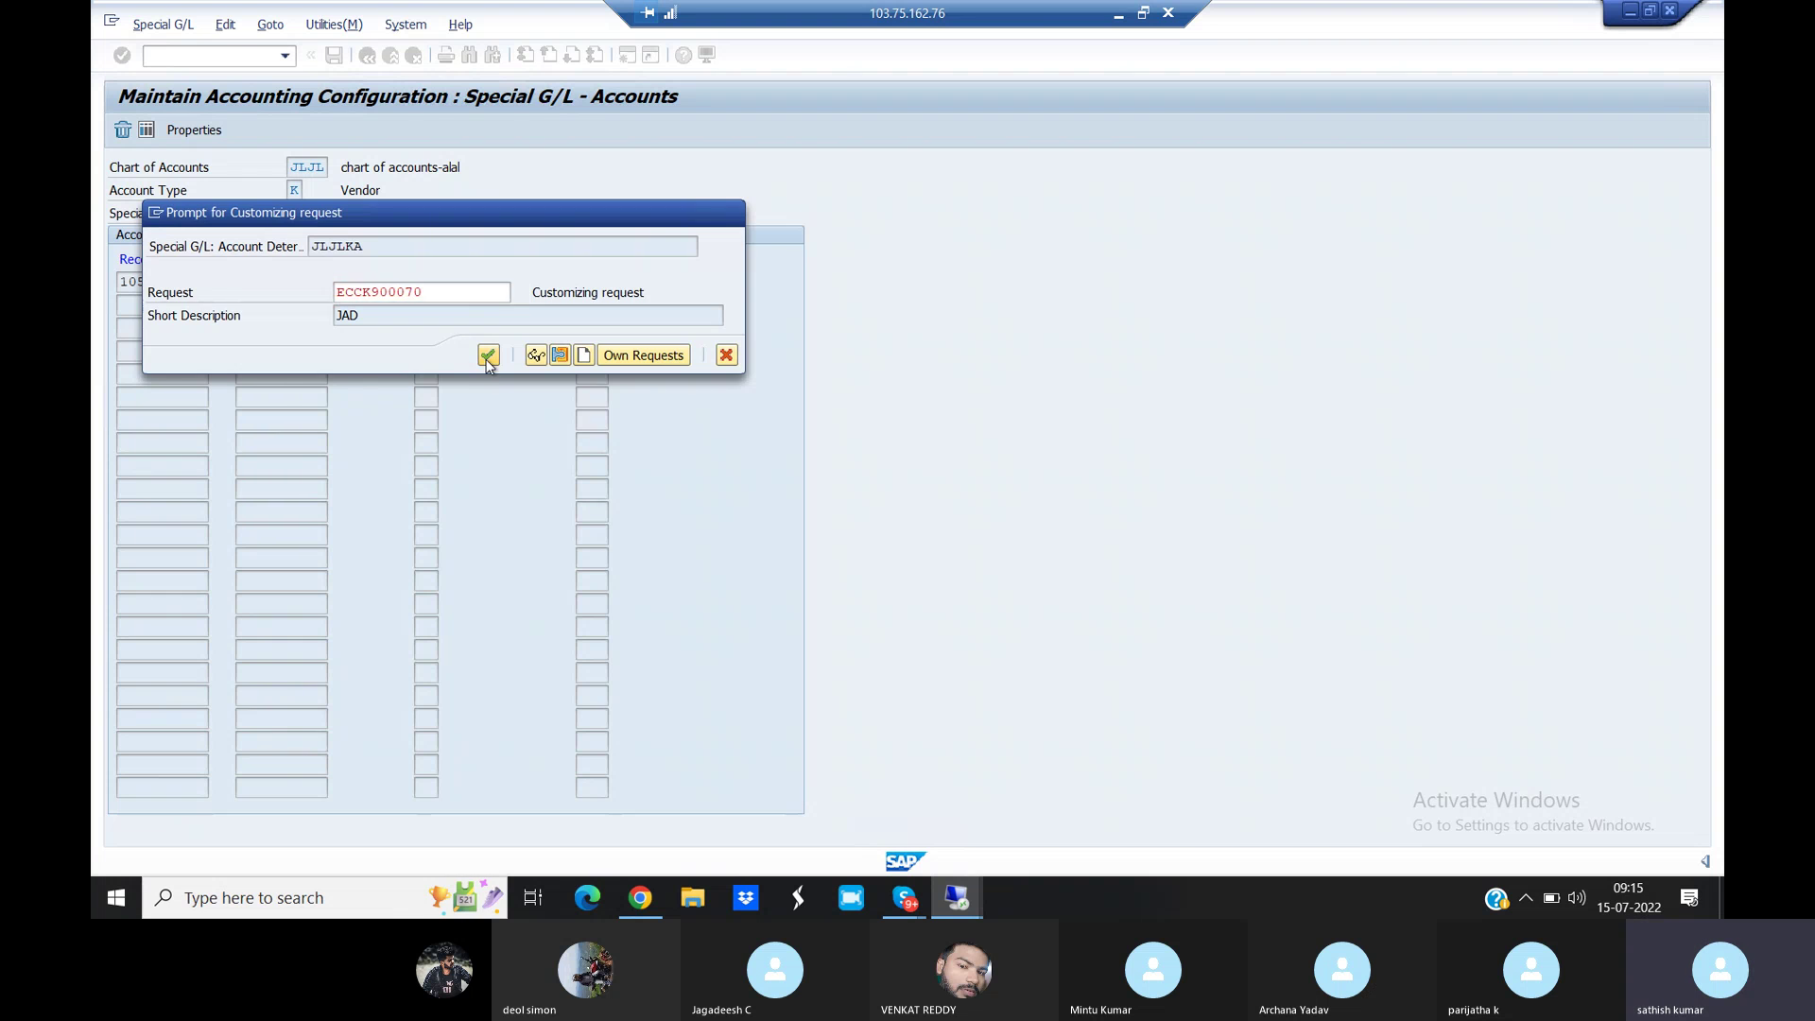
Switch to the transaction codes PDF in Chrome to review the down payment steps, and return to the SAP remote desktop session
left_click(658, 898)
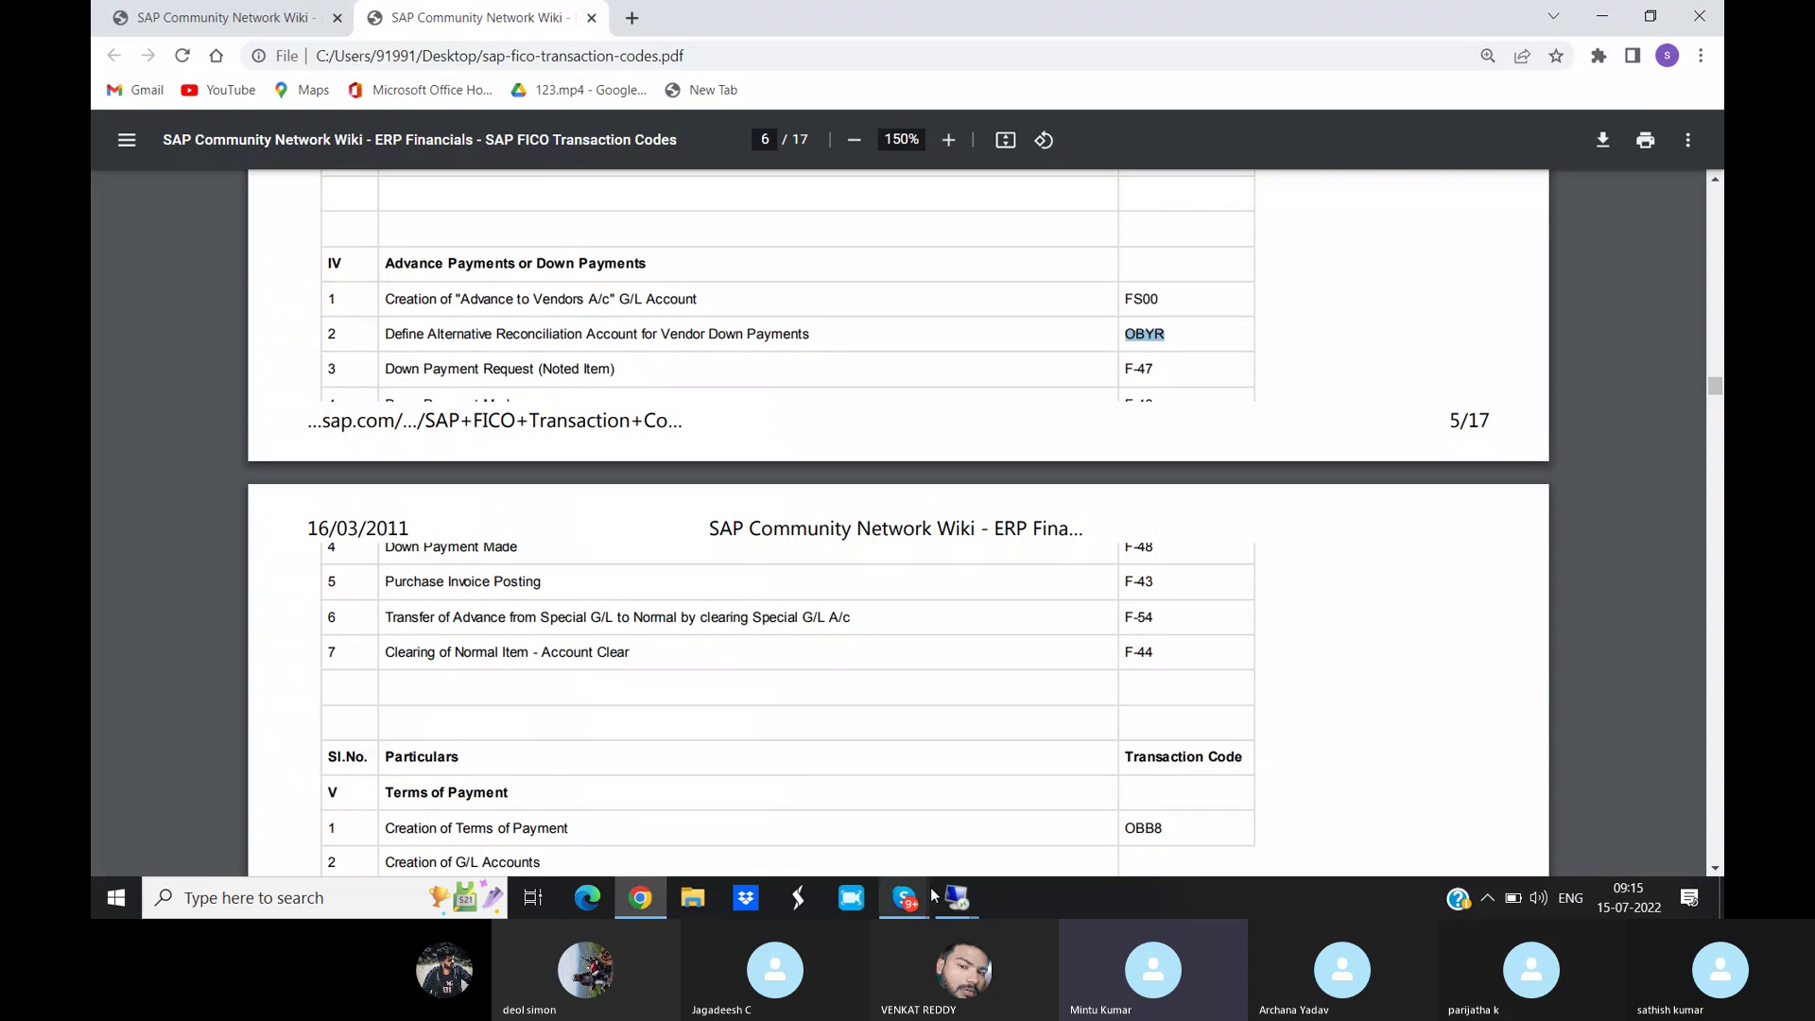
mouse_move(950, 903)
left_click(1049, 844)
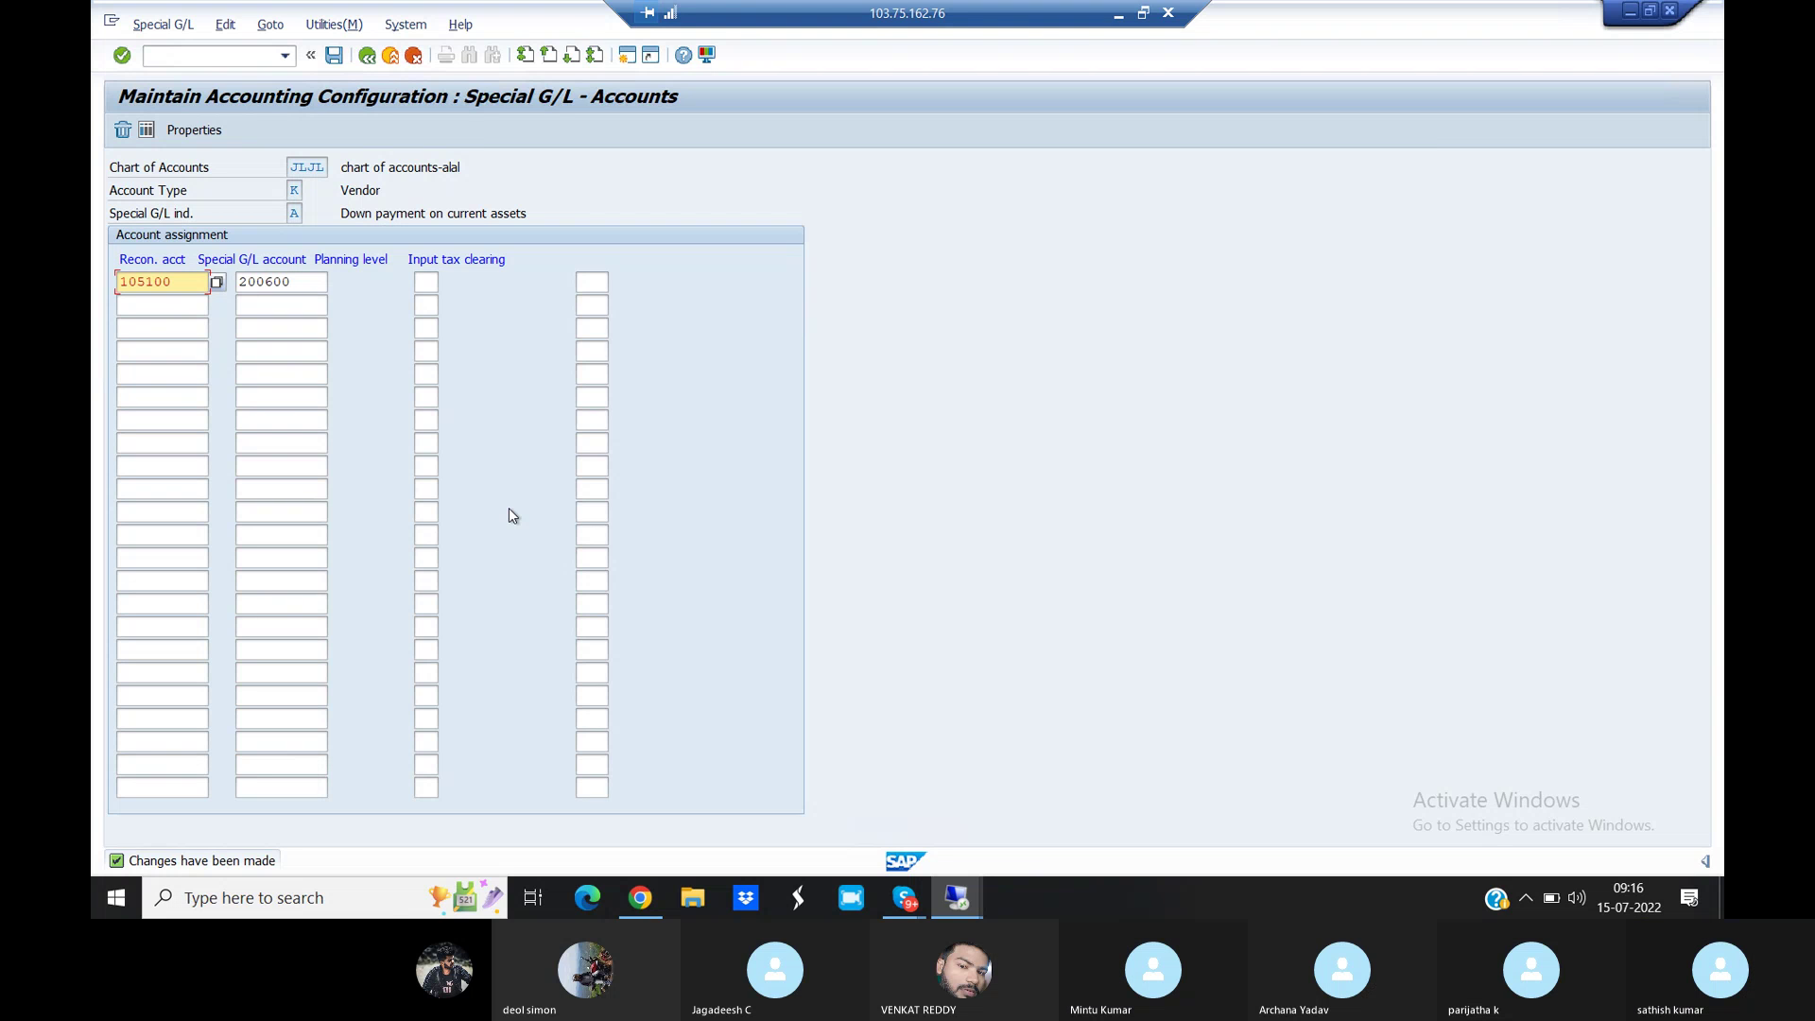
left_click(662, 903)
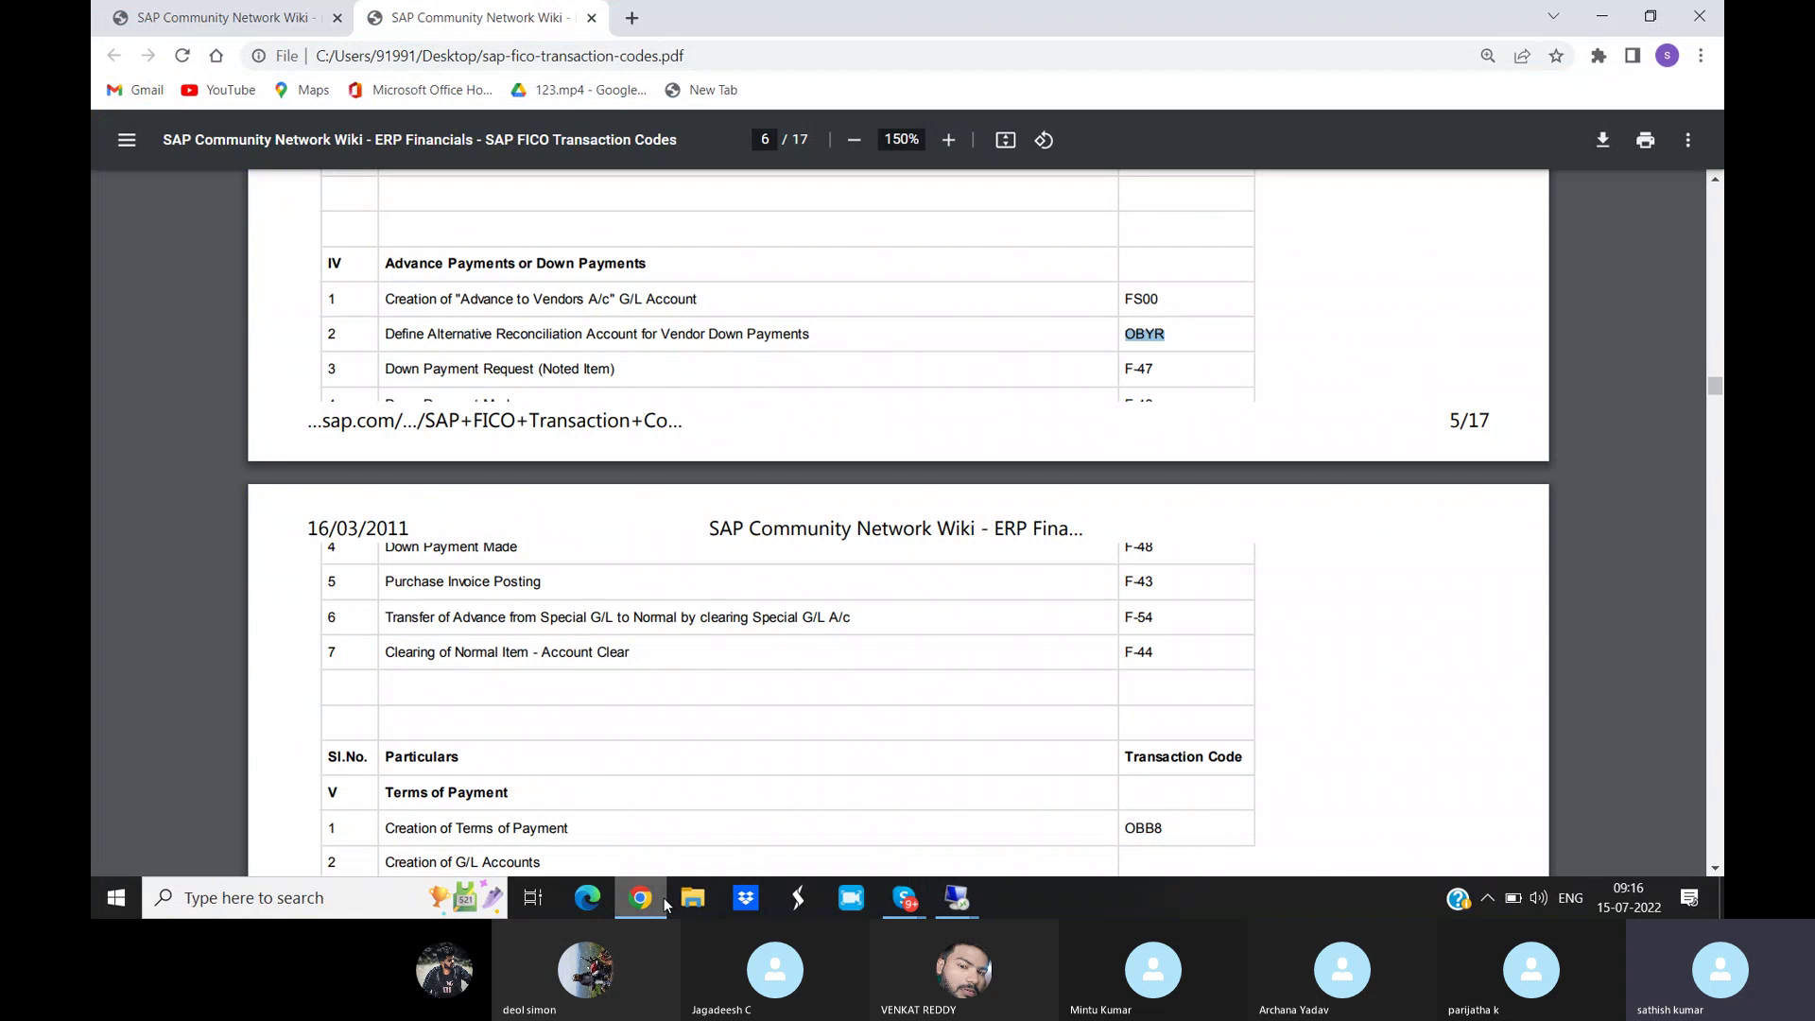
mouse_move(973, 915)
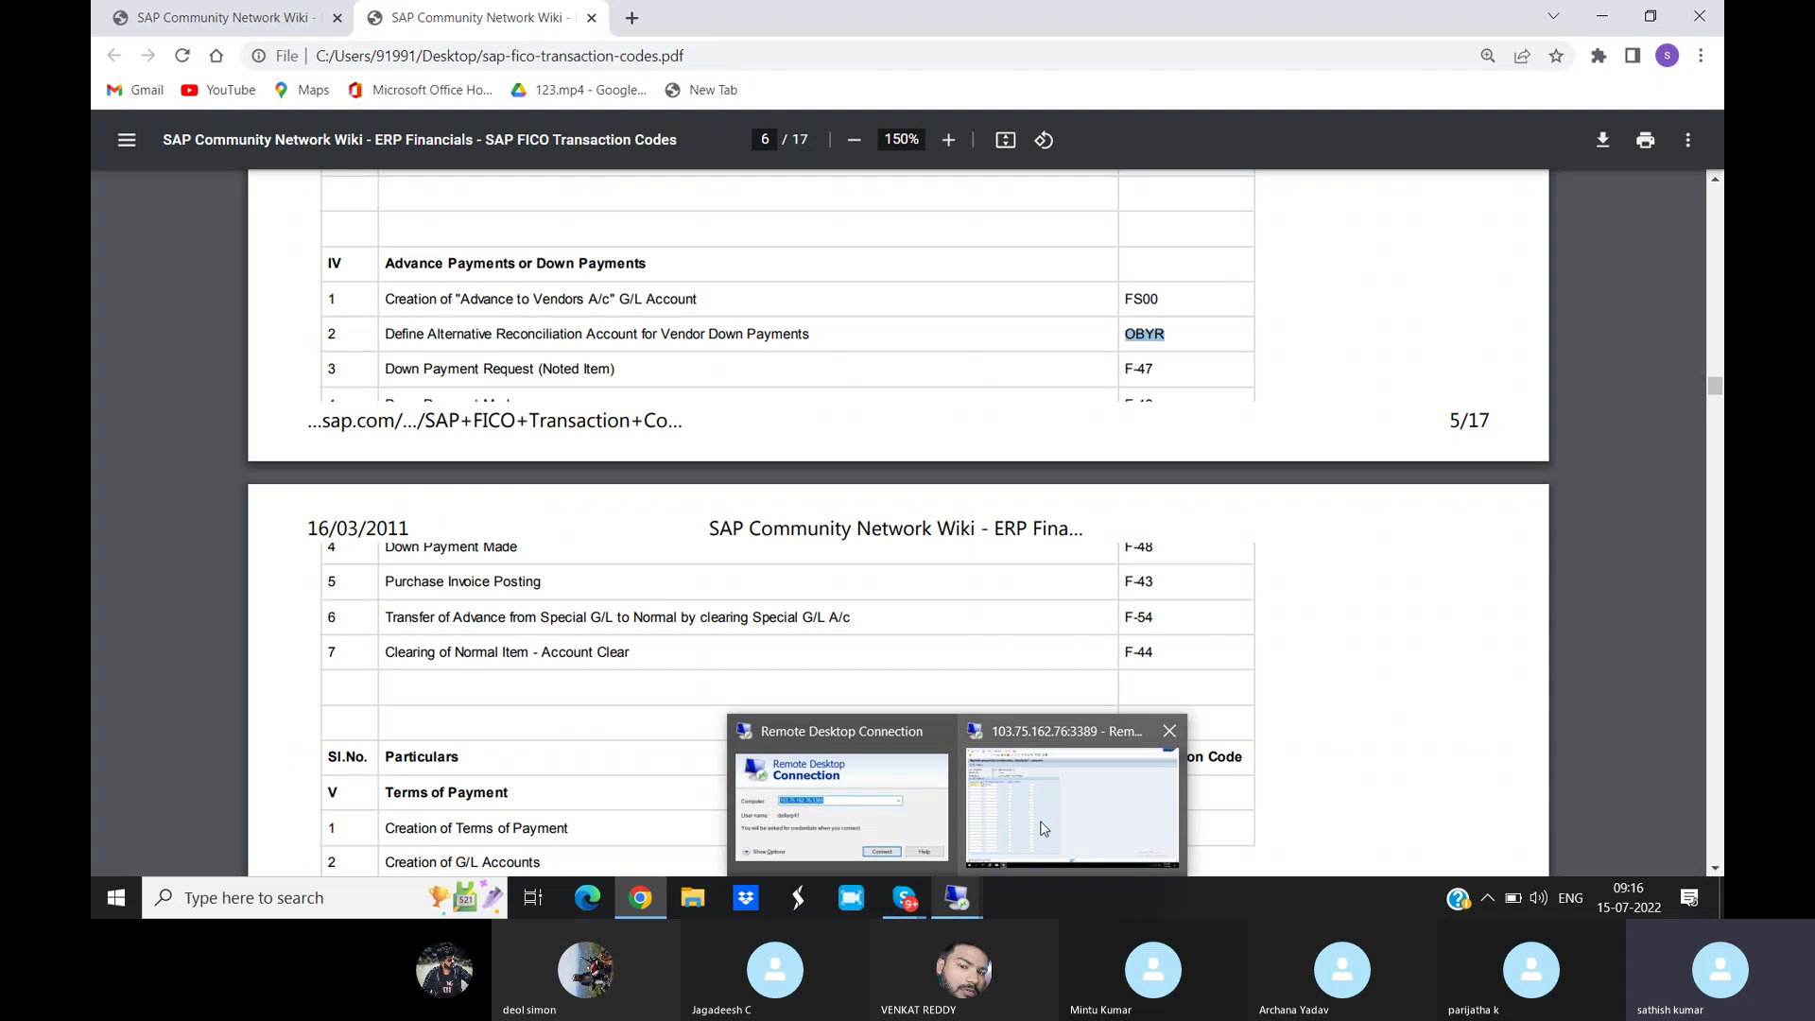
left_click(1043, 828)
Start transaction XK01 and begin a new vendor in company code JLJL with account group JLJL
left_click(181, 57)
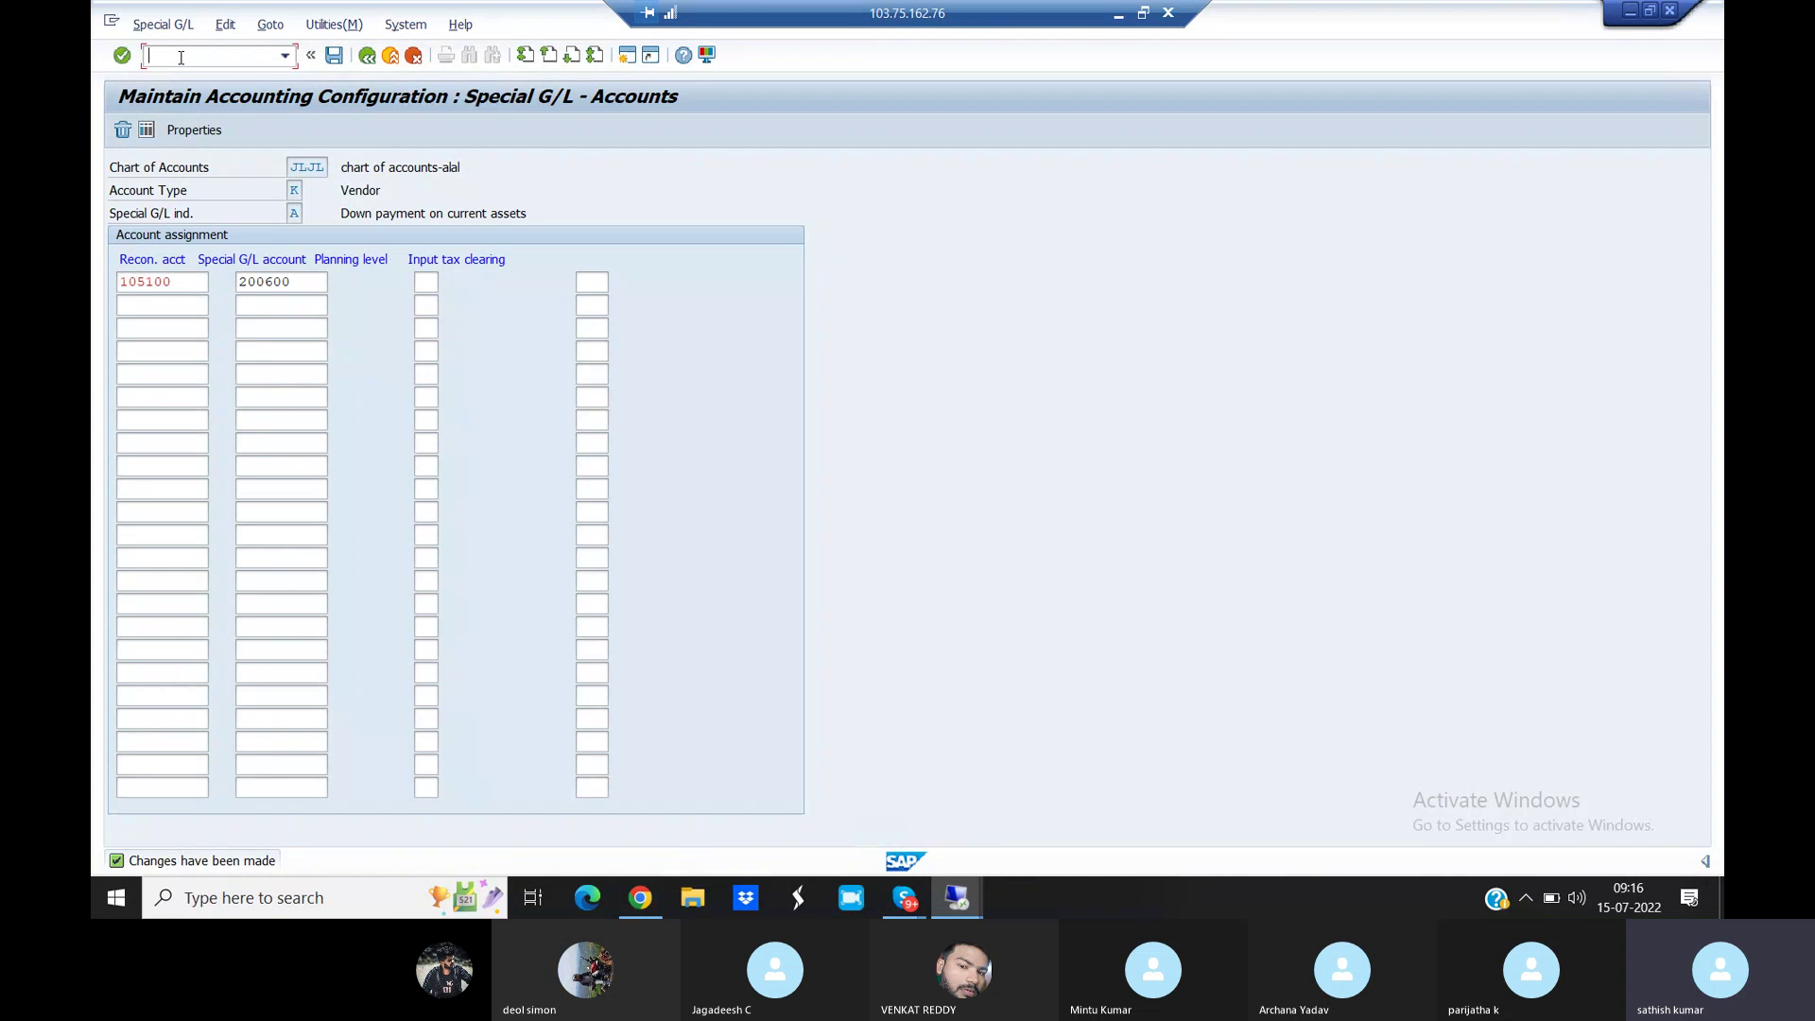
type("/NXK01")
key("Return")
left_click(333, 276)
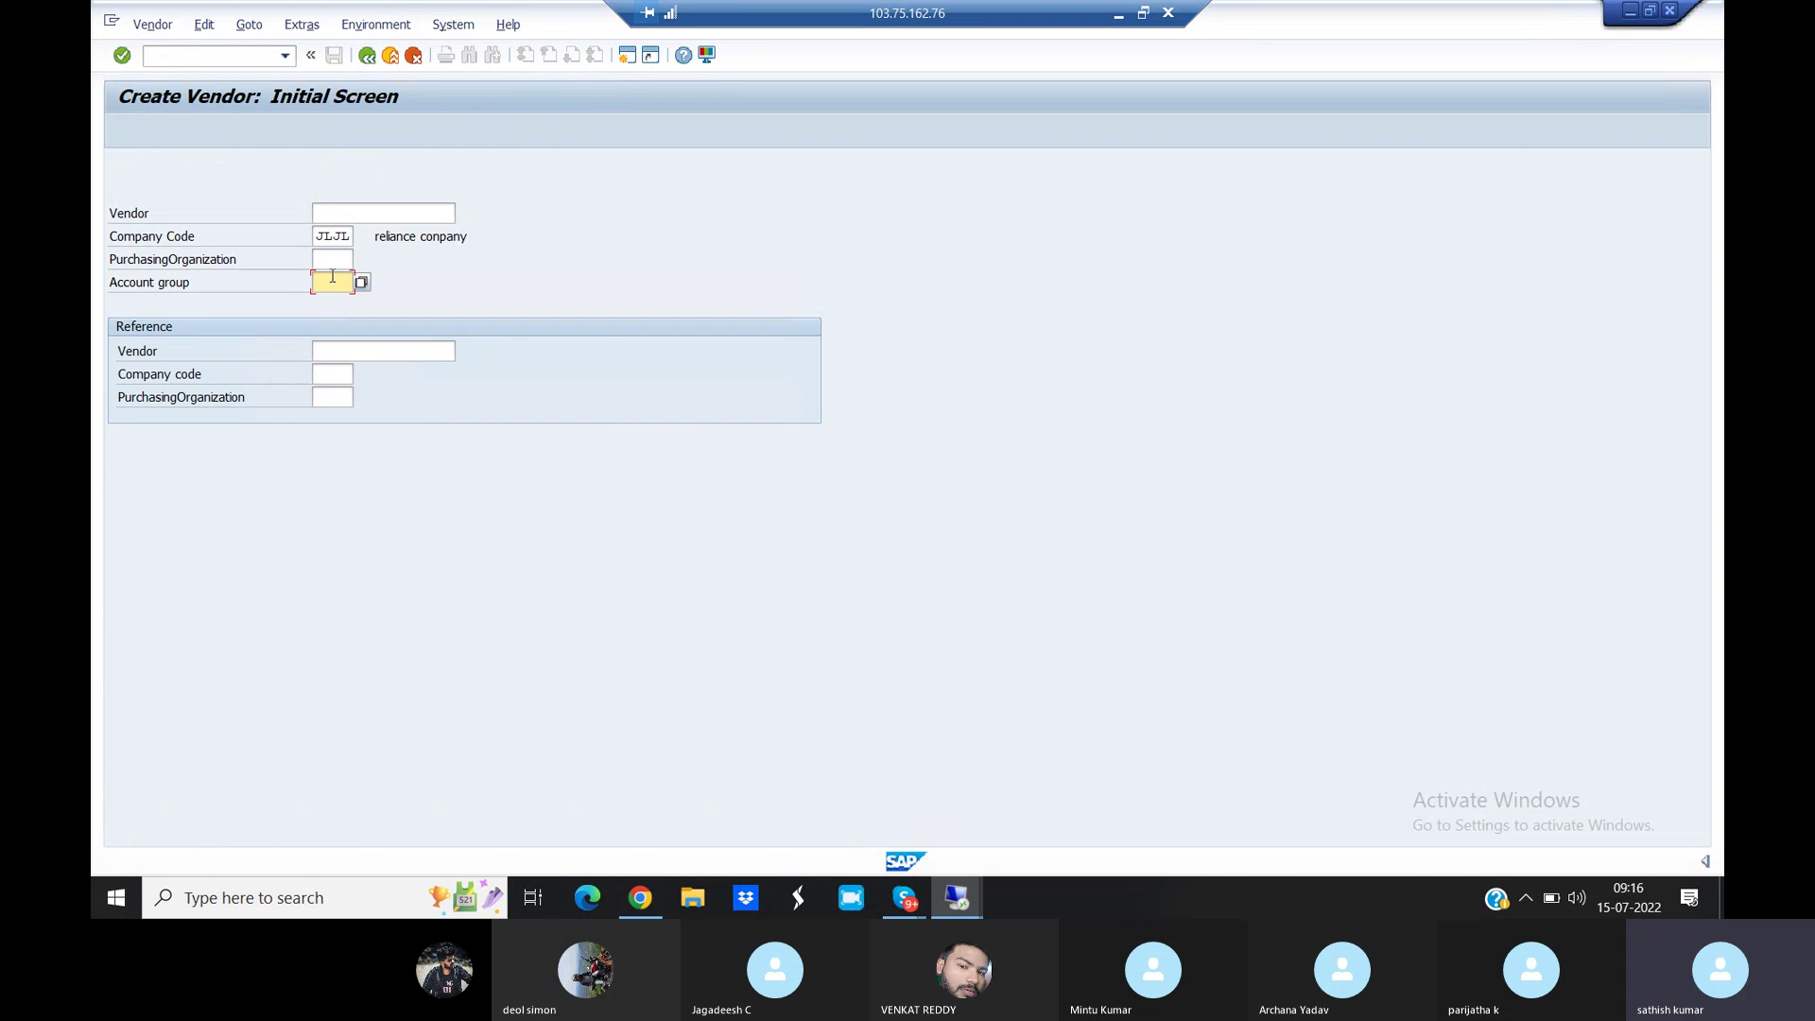
type("JLJL")
key("Return")
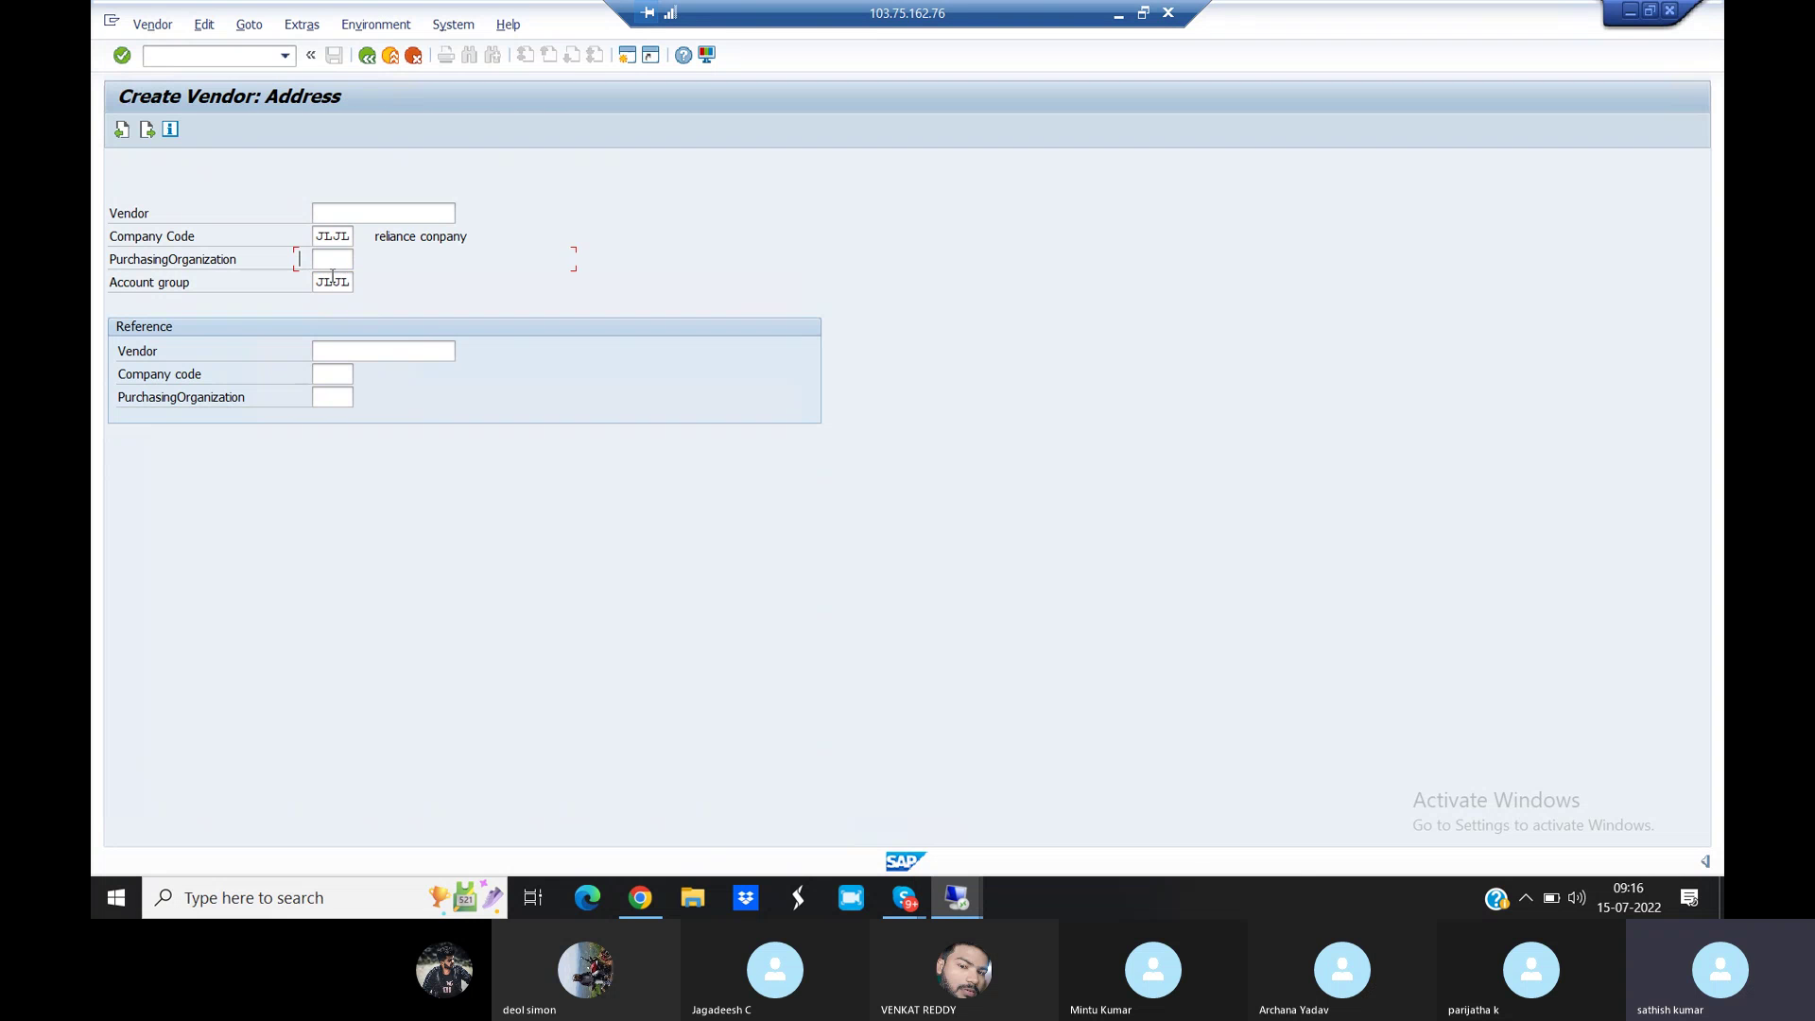
Set the vendor's title to Company and enter Jp morgan as its name
left_click(567, 258)
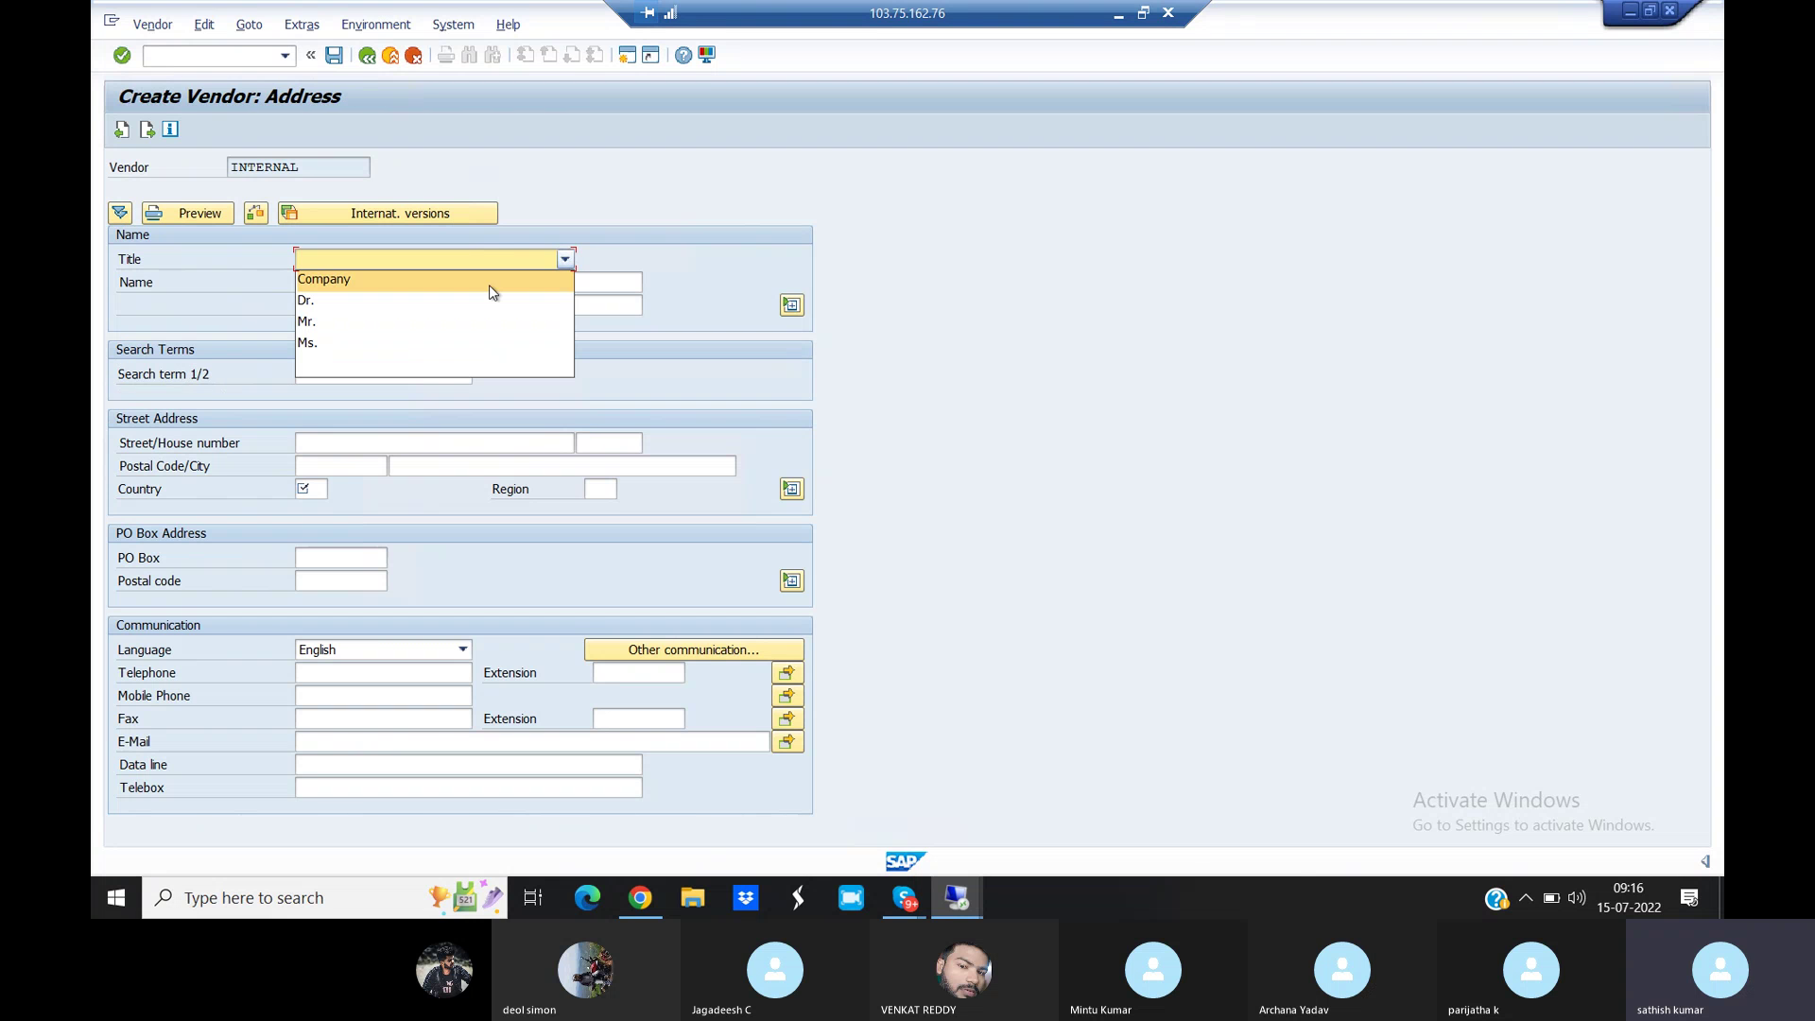
left_click(478, 287)
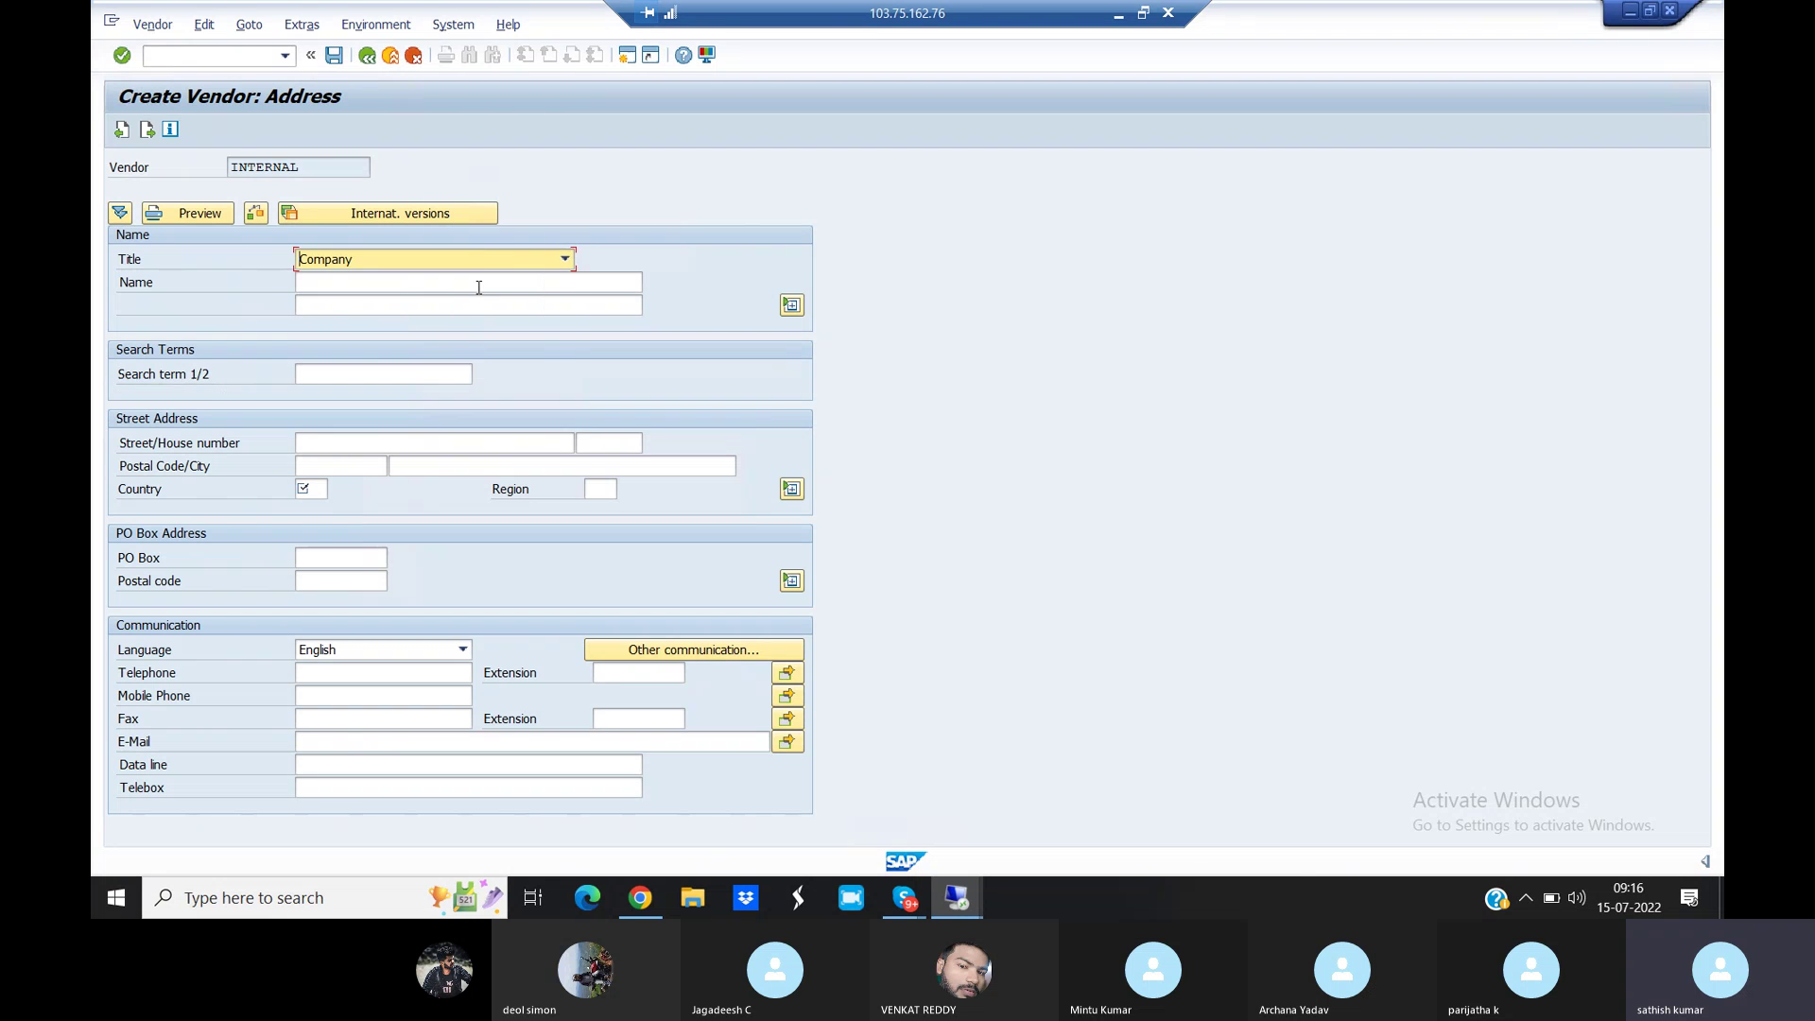
left_click(400, 286)
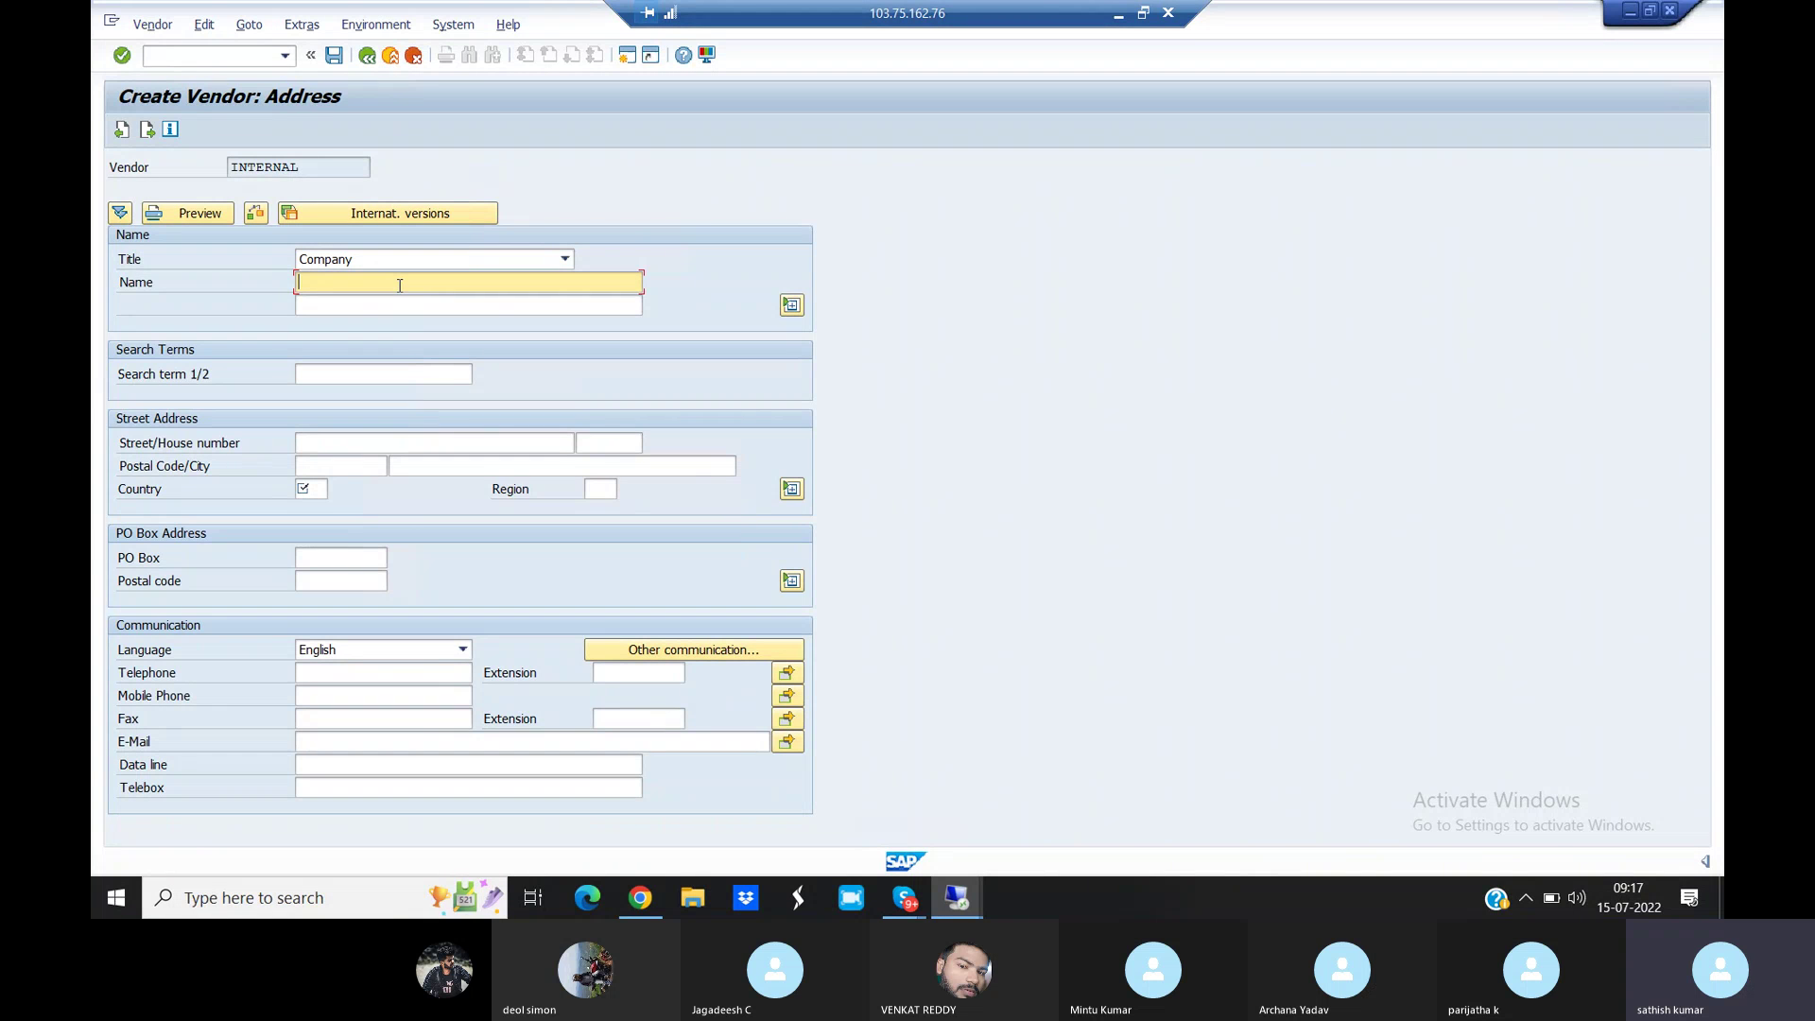
type("Jp morgan")
Fill in the vendor's street, postal code and city in the street address
left_click(311, 445)
type("NO")
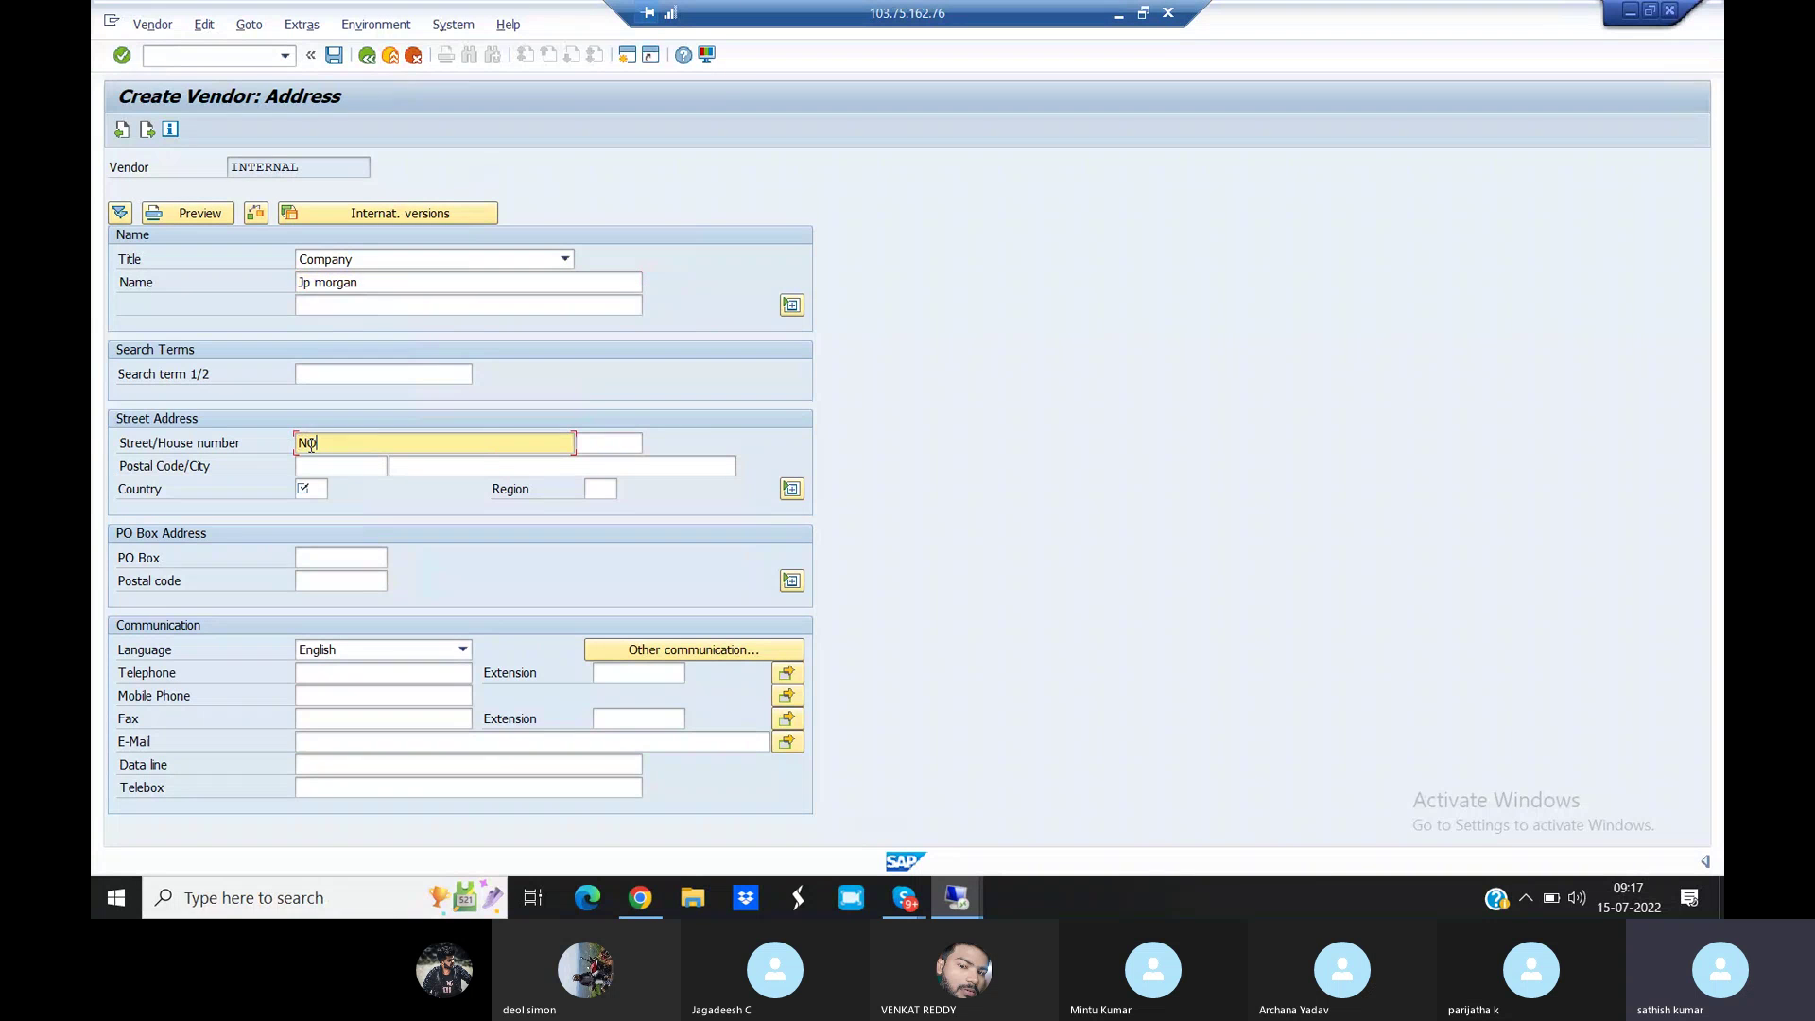
type(".32, MG ROAD")
key("Tab")
key("Tab")
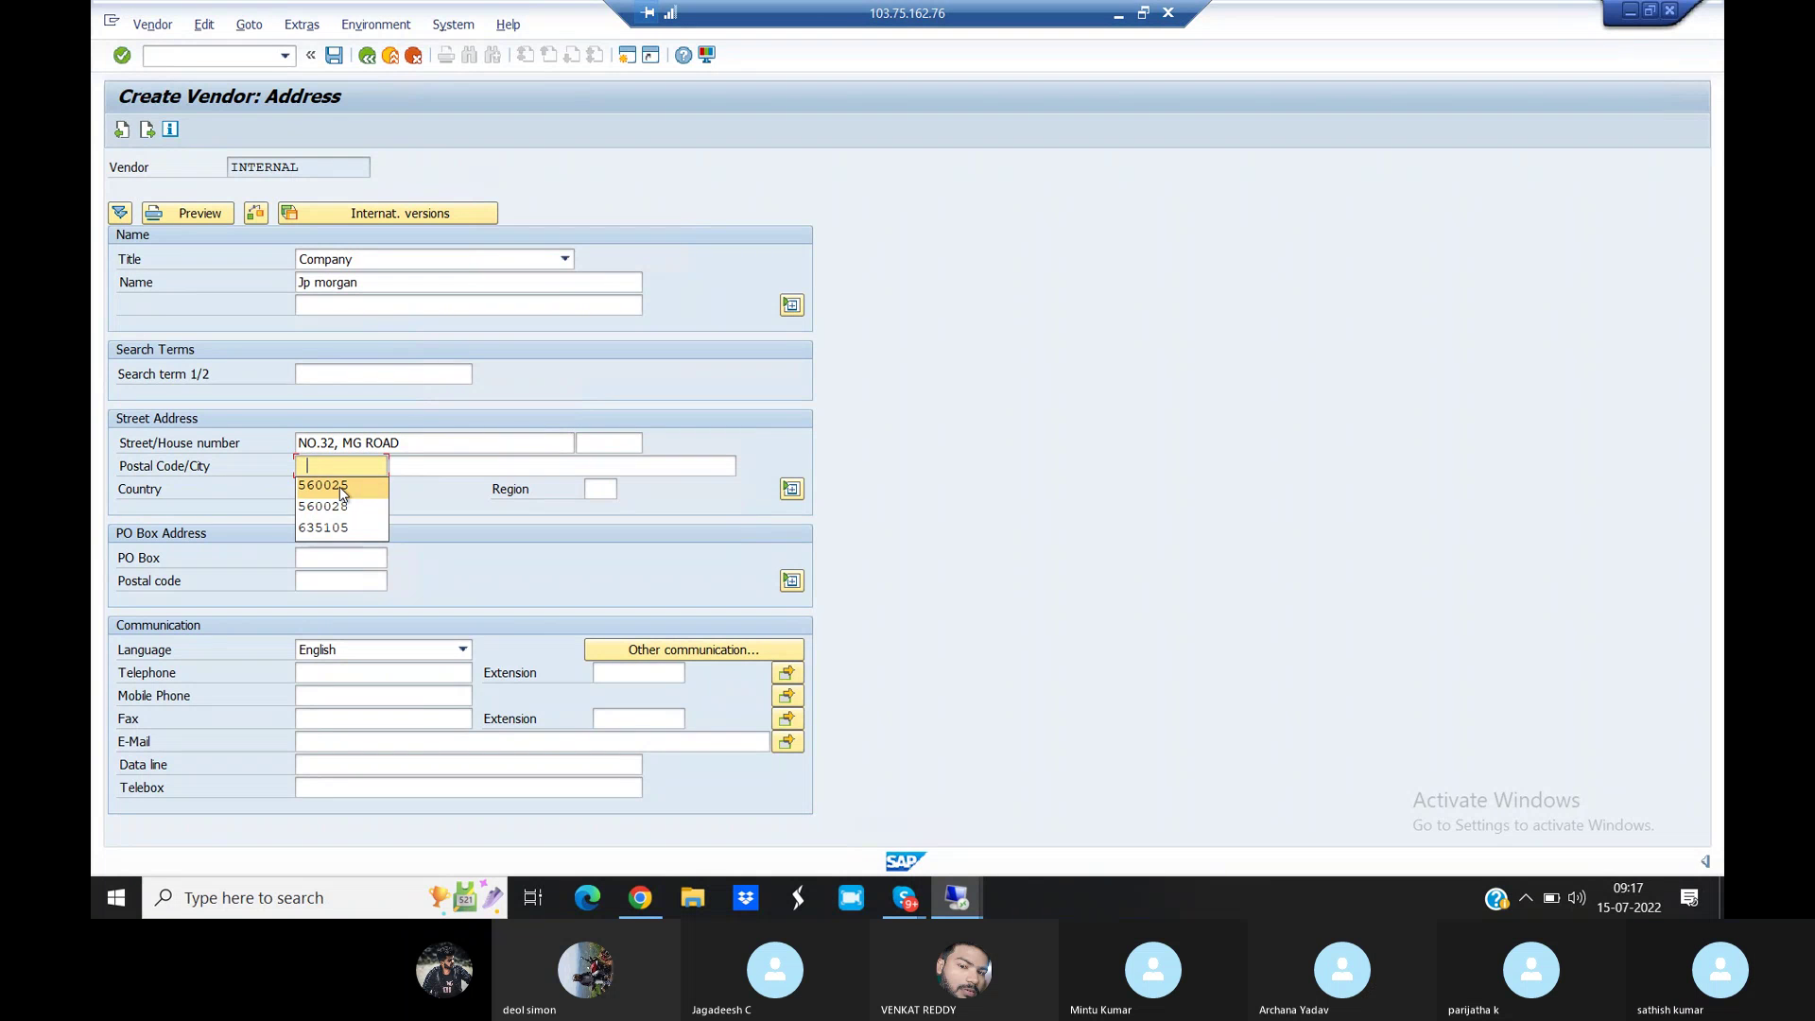
left_click(340, 486)
left_click(428, 461)
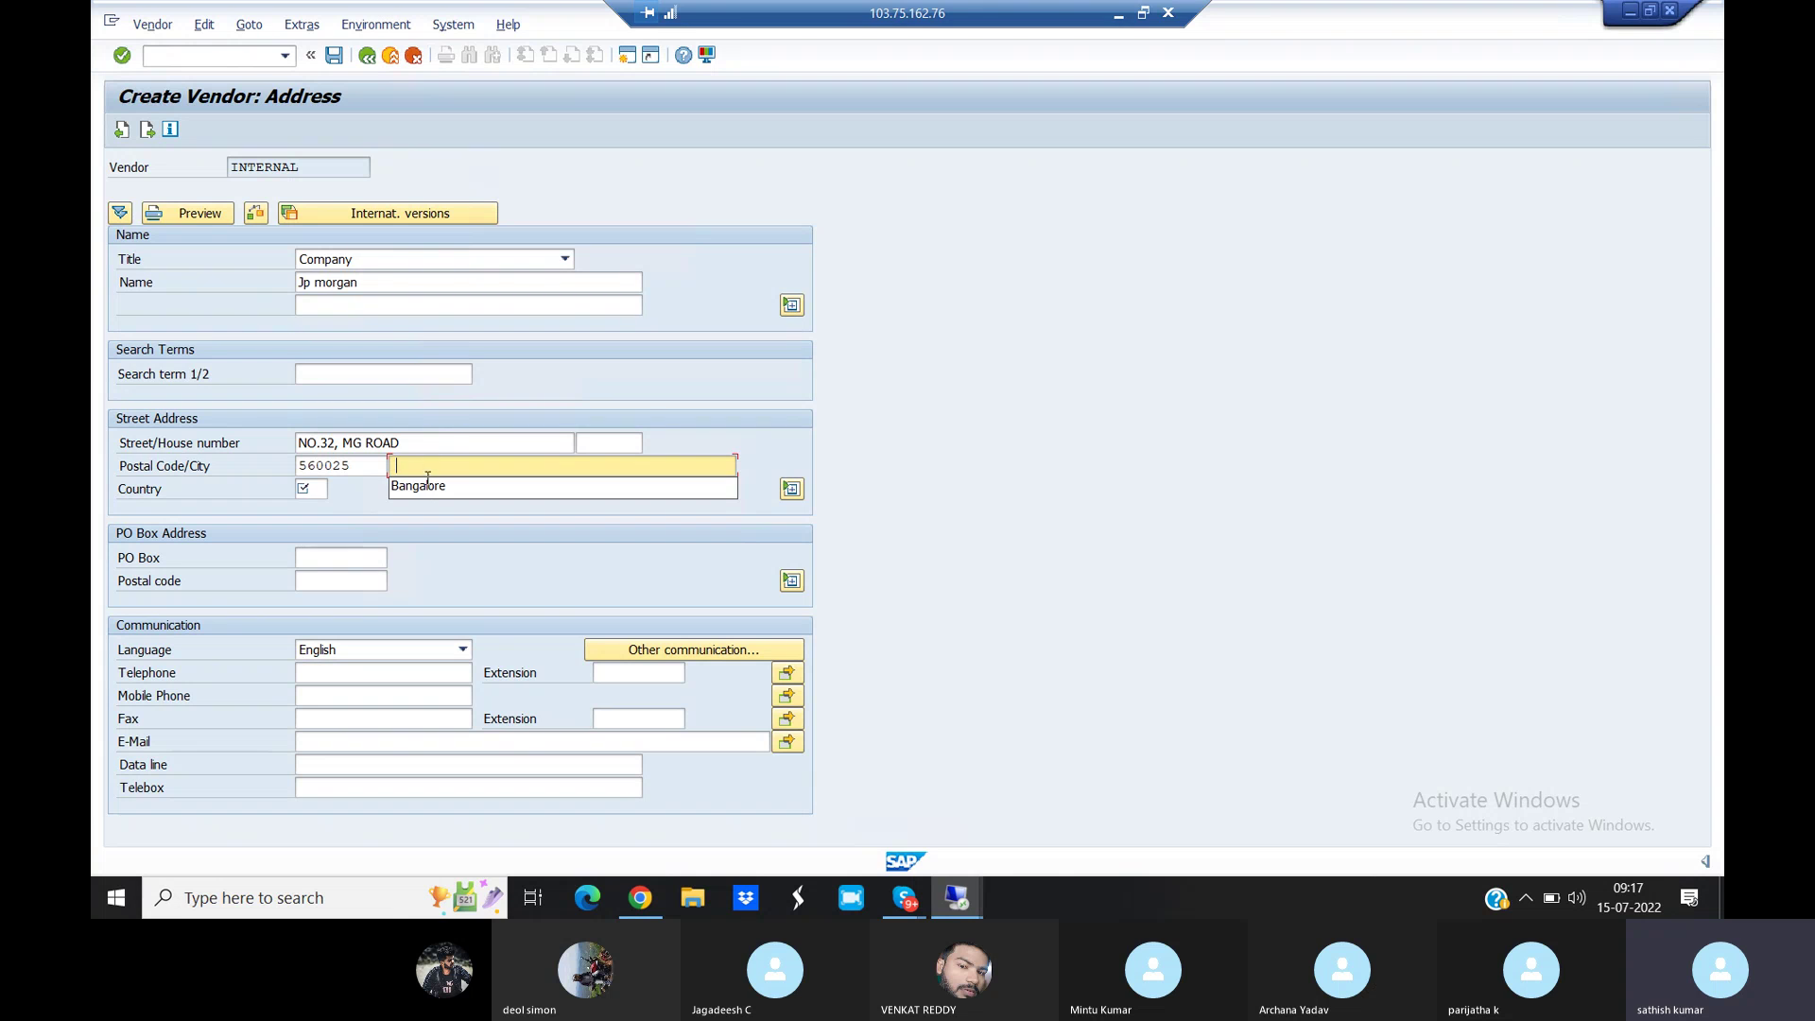
left_click(427, 486)
Set the vendor's country to IN and region to 10, and continue to the accounting information screen
left_click(314, 489)
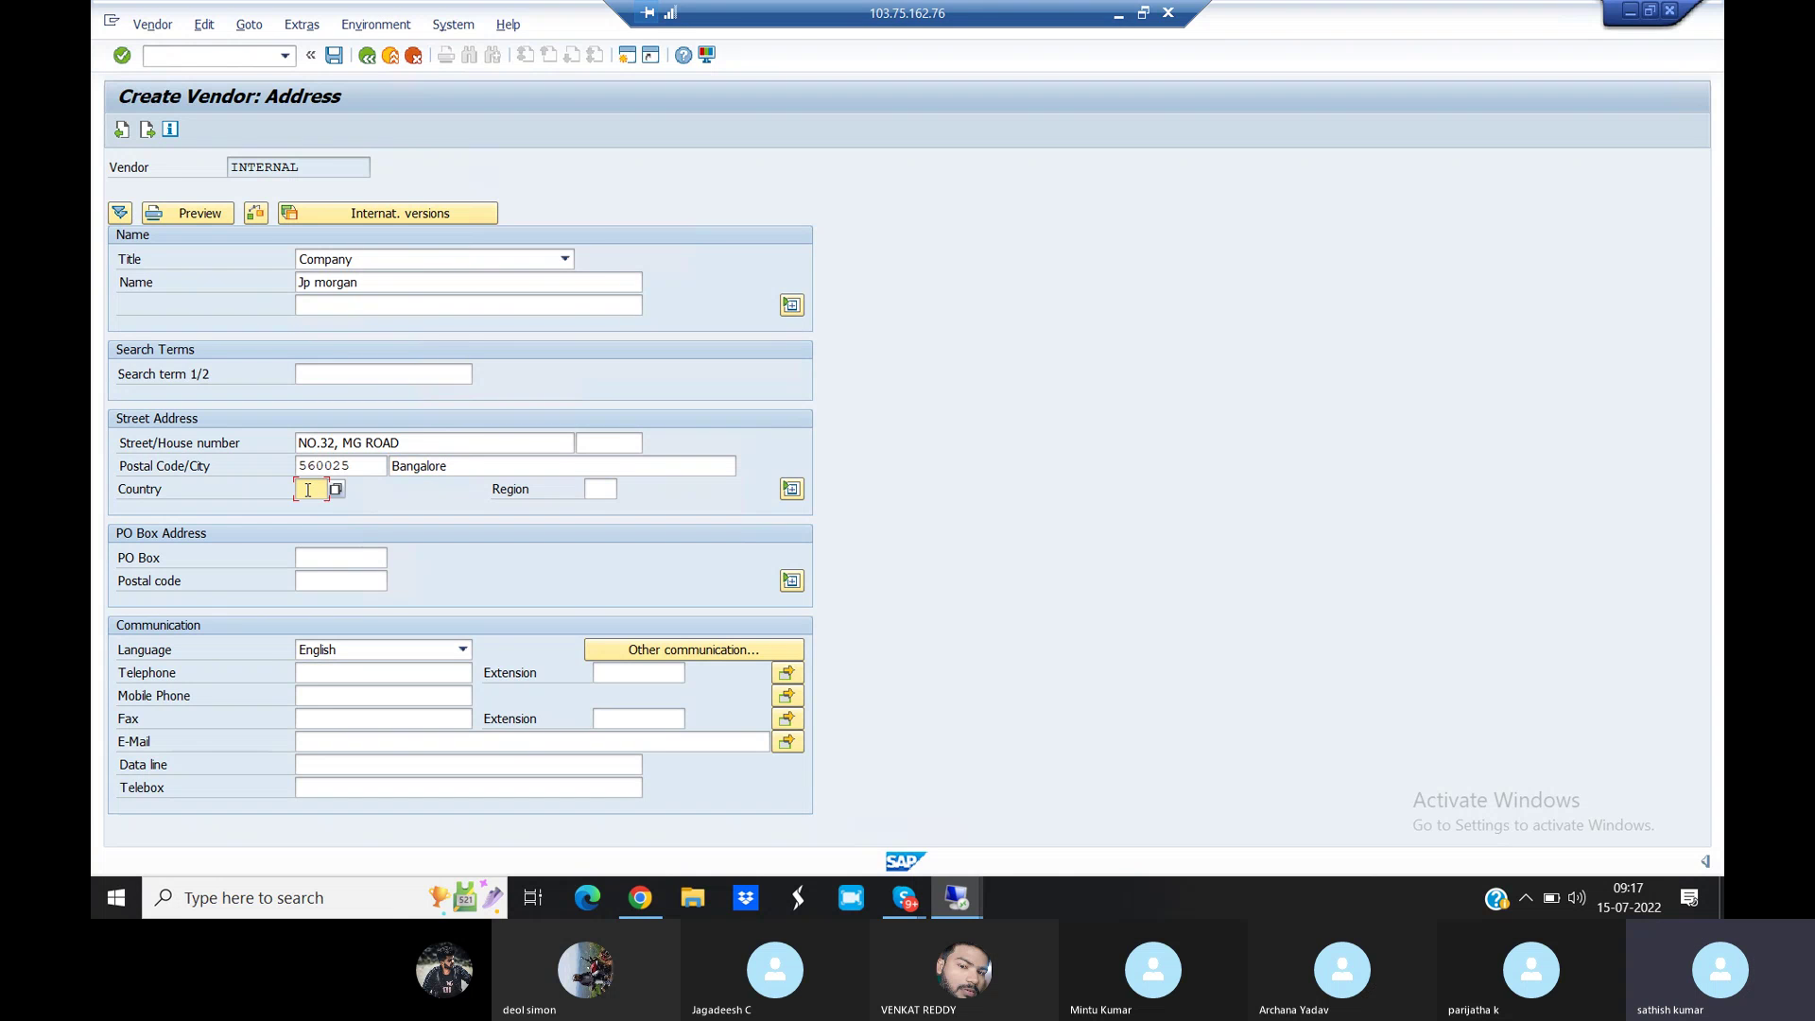
type("IN")
left_click(599, 490)
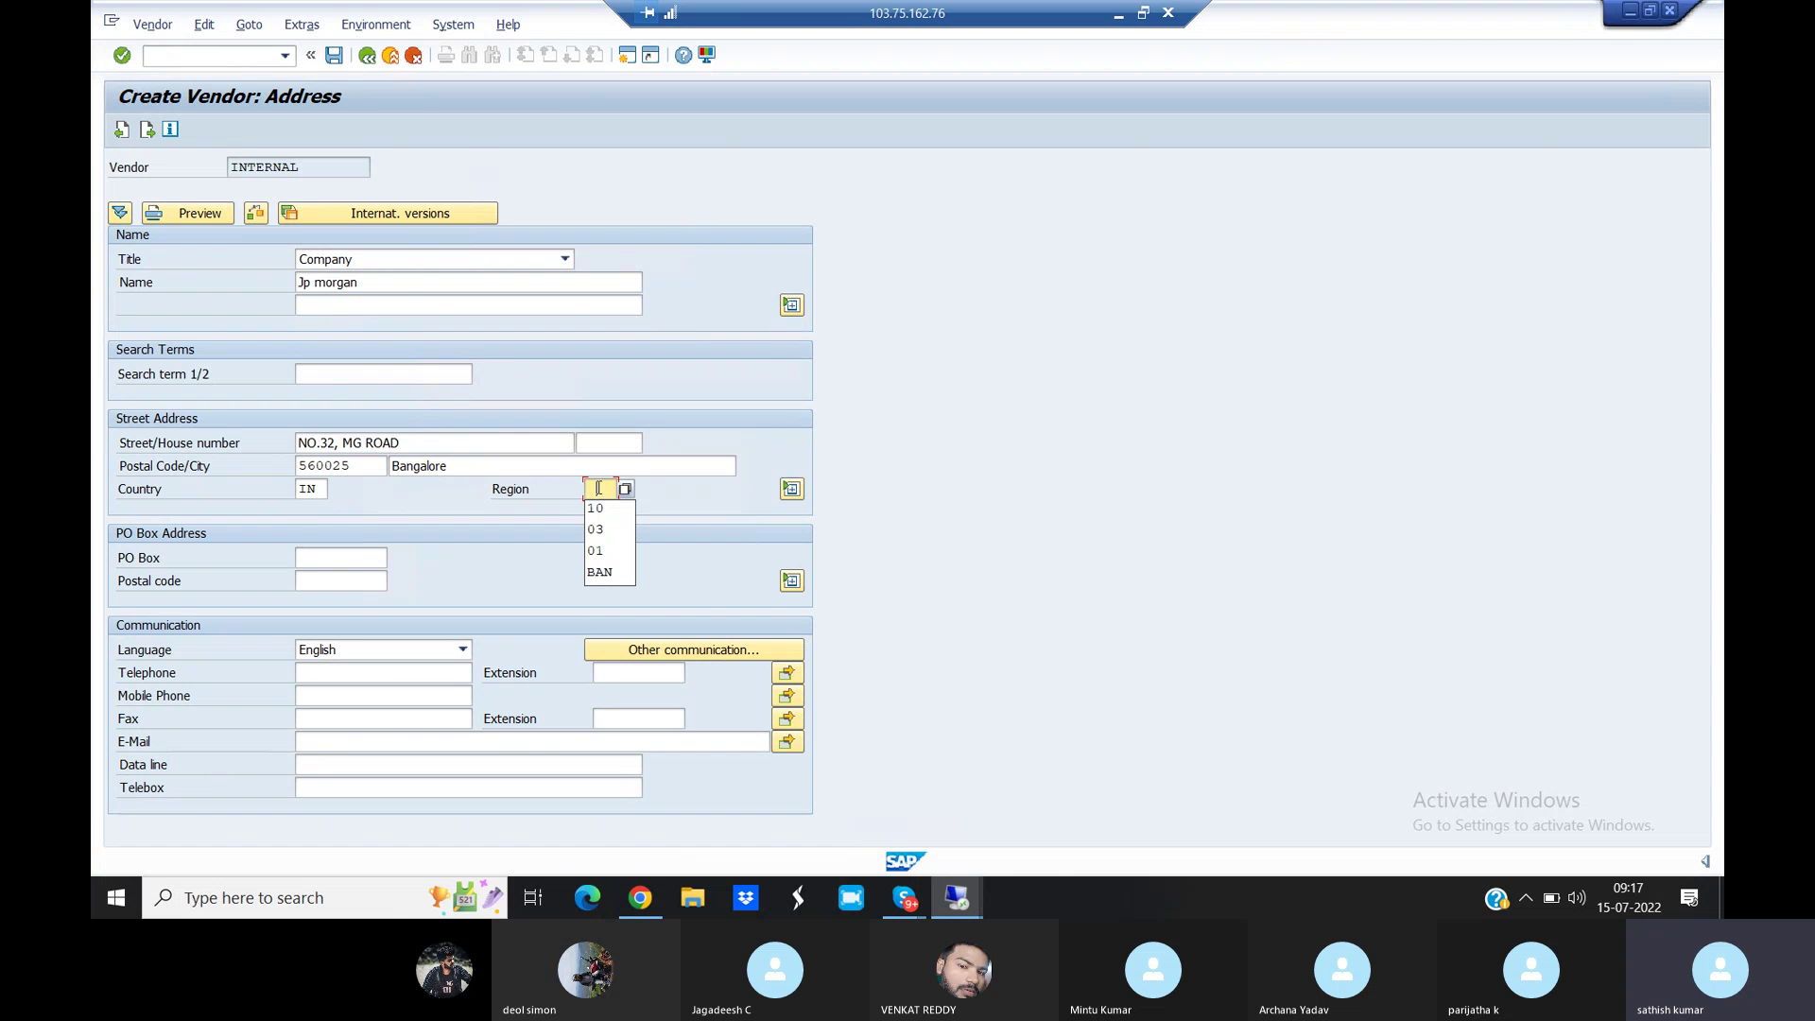
left_click(600, 511)
key("Return")
key("Return")
key("Return")
key("Return")
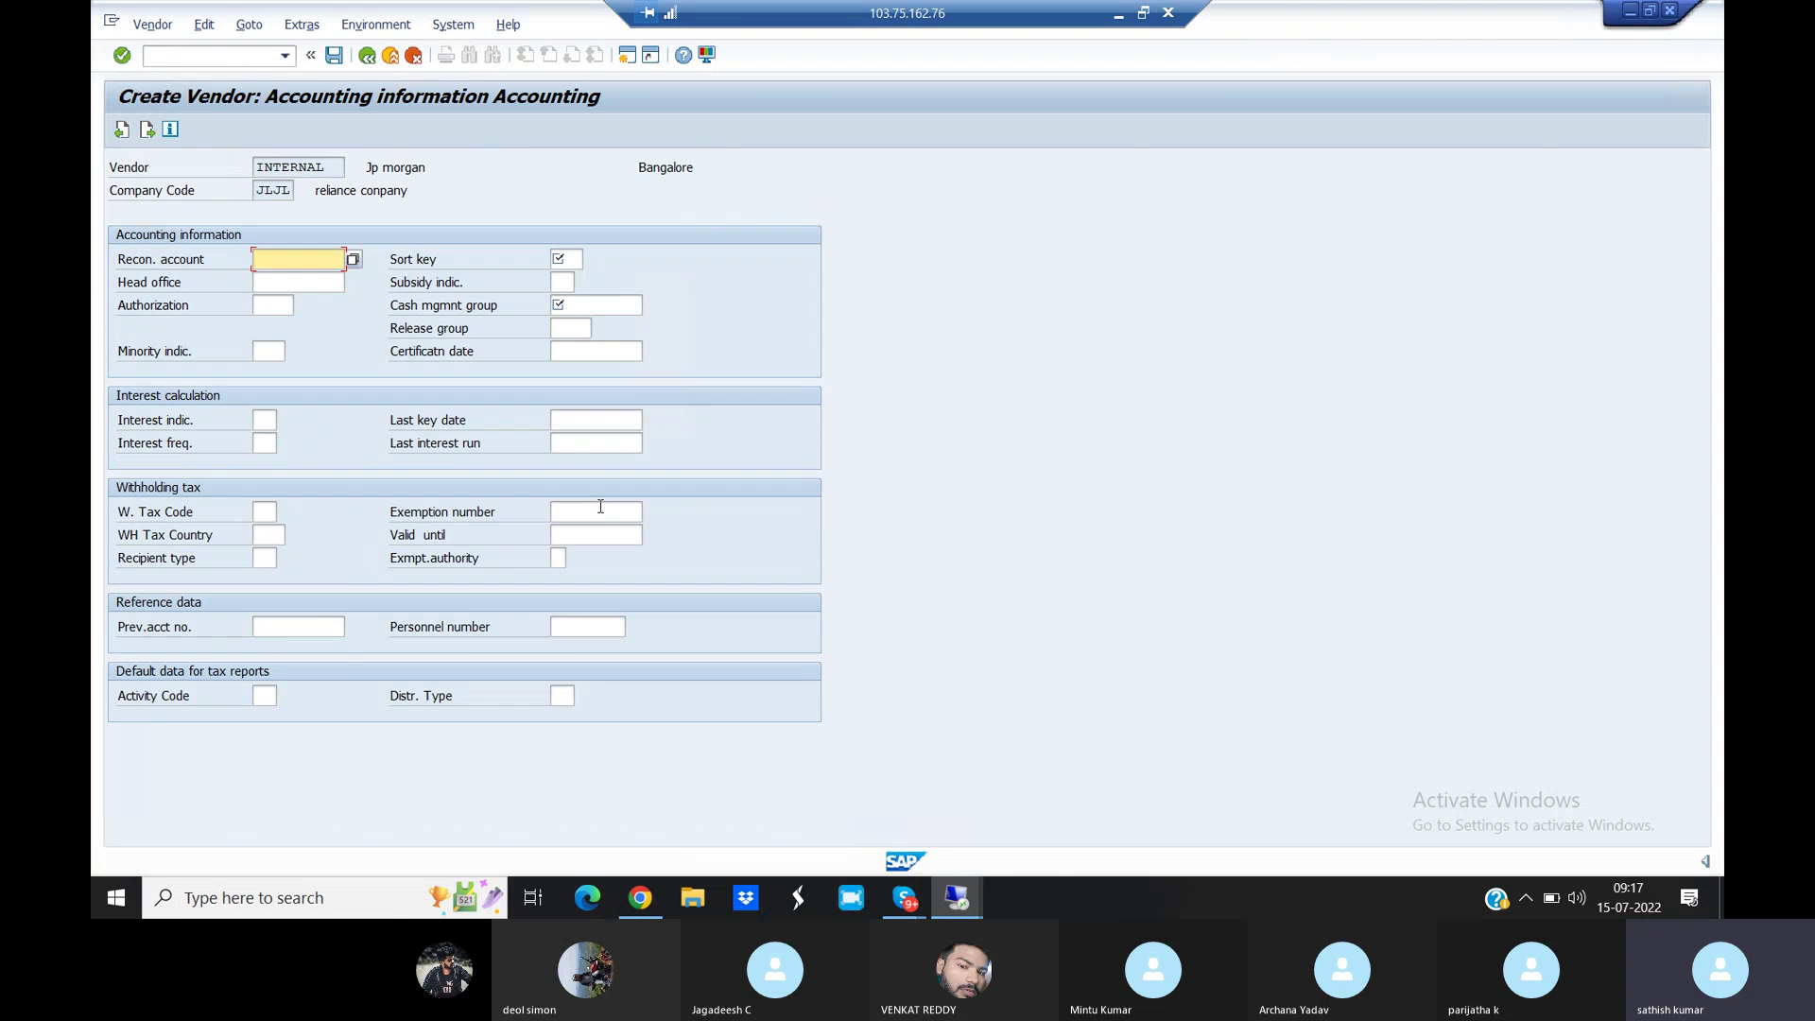
Choose SUNDRY CREDITORS, 105100, as the vendor's reconciliation account and set the sort key to 012
left_click(353, 259)
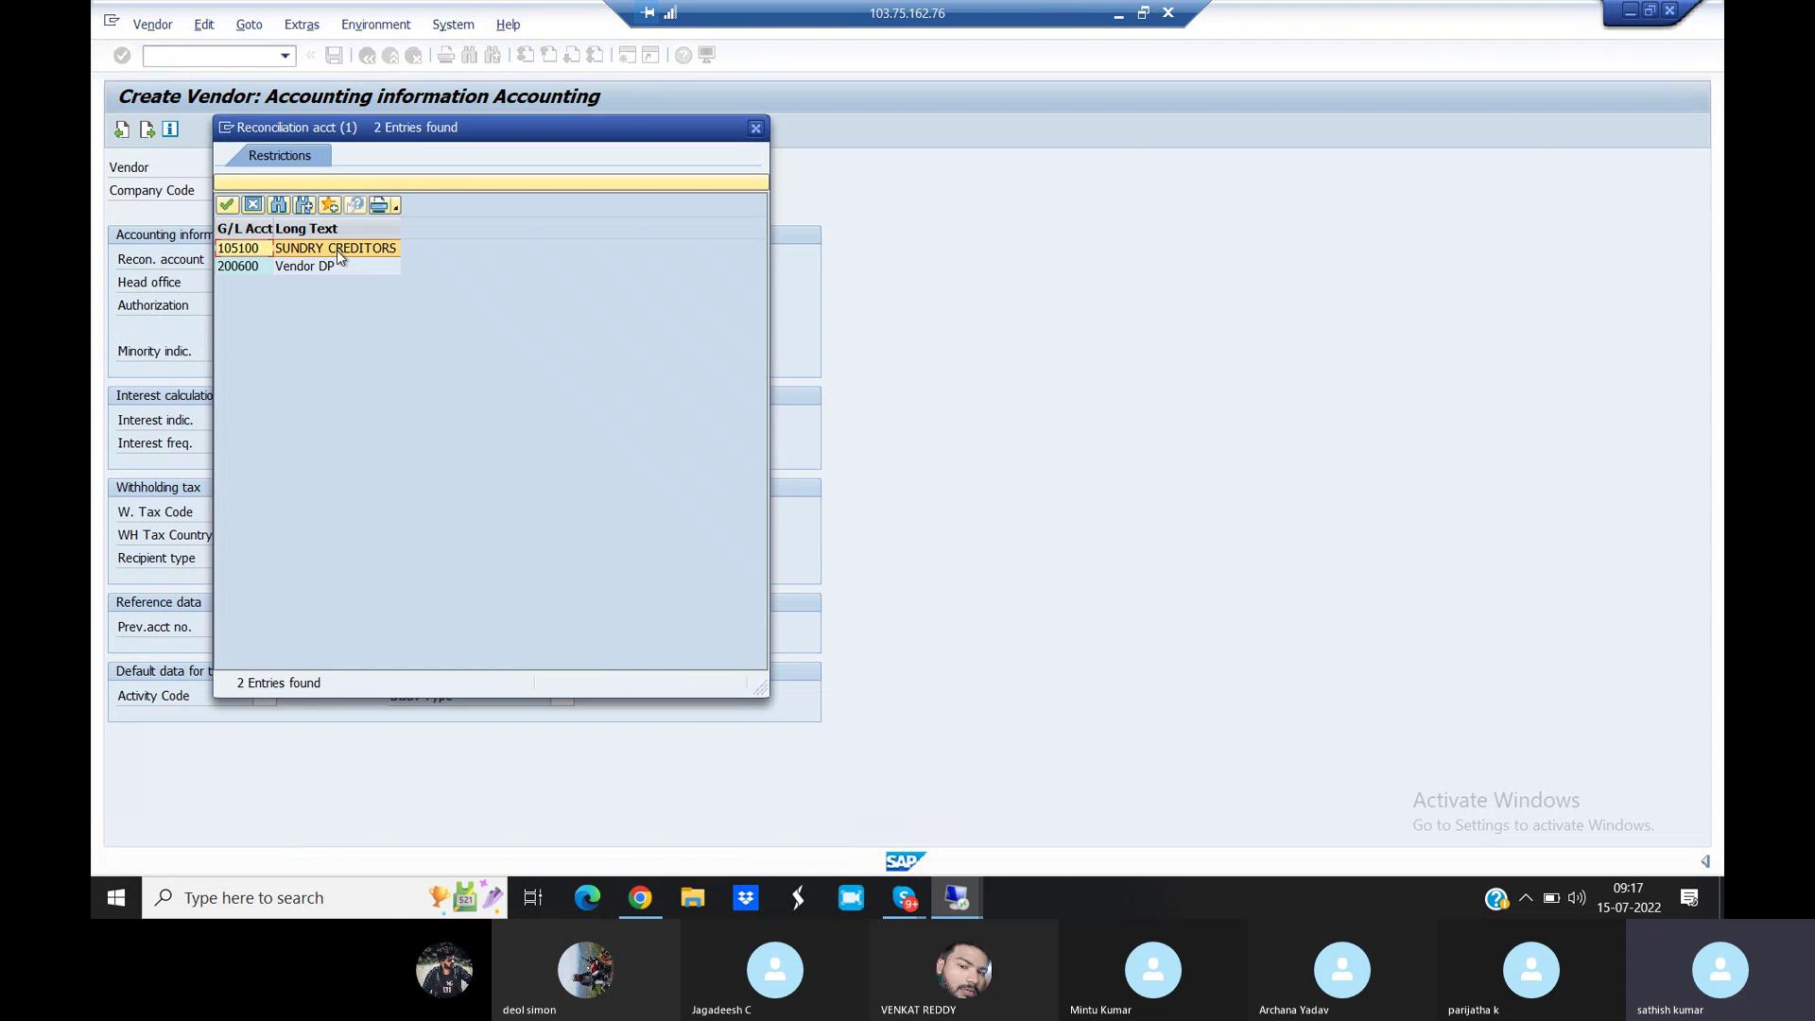
double_click(348, 249)
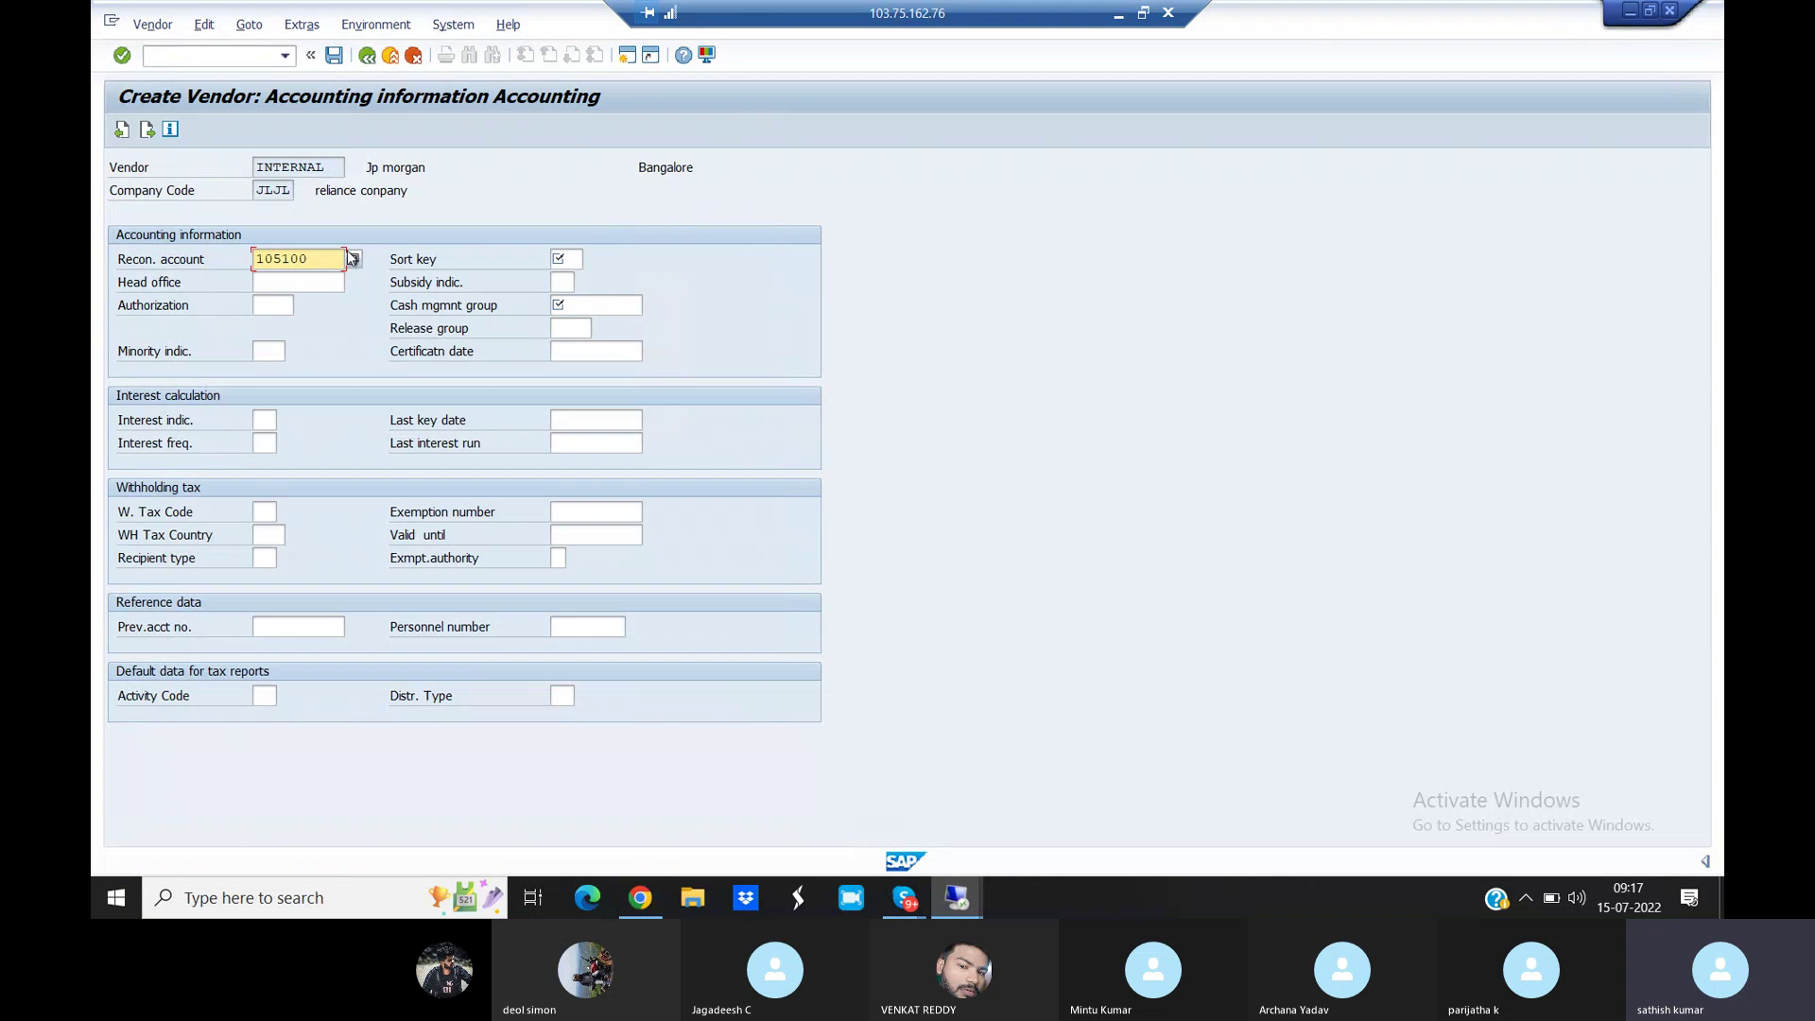
left_click(565, 261)
left_click(588, 259)
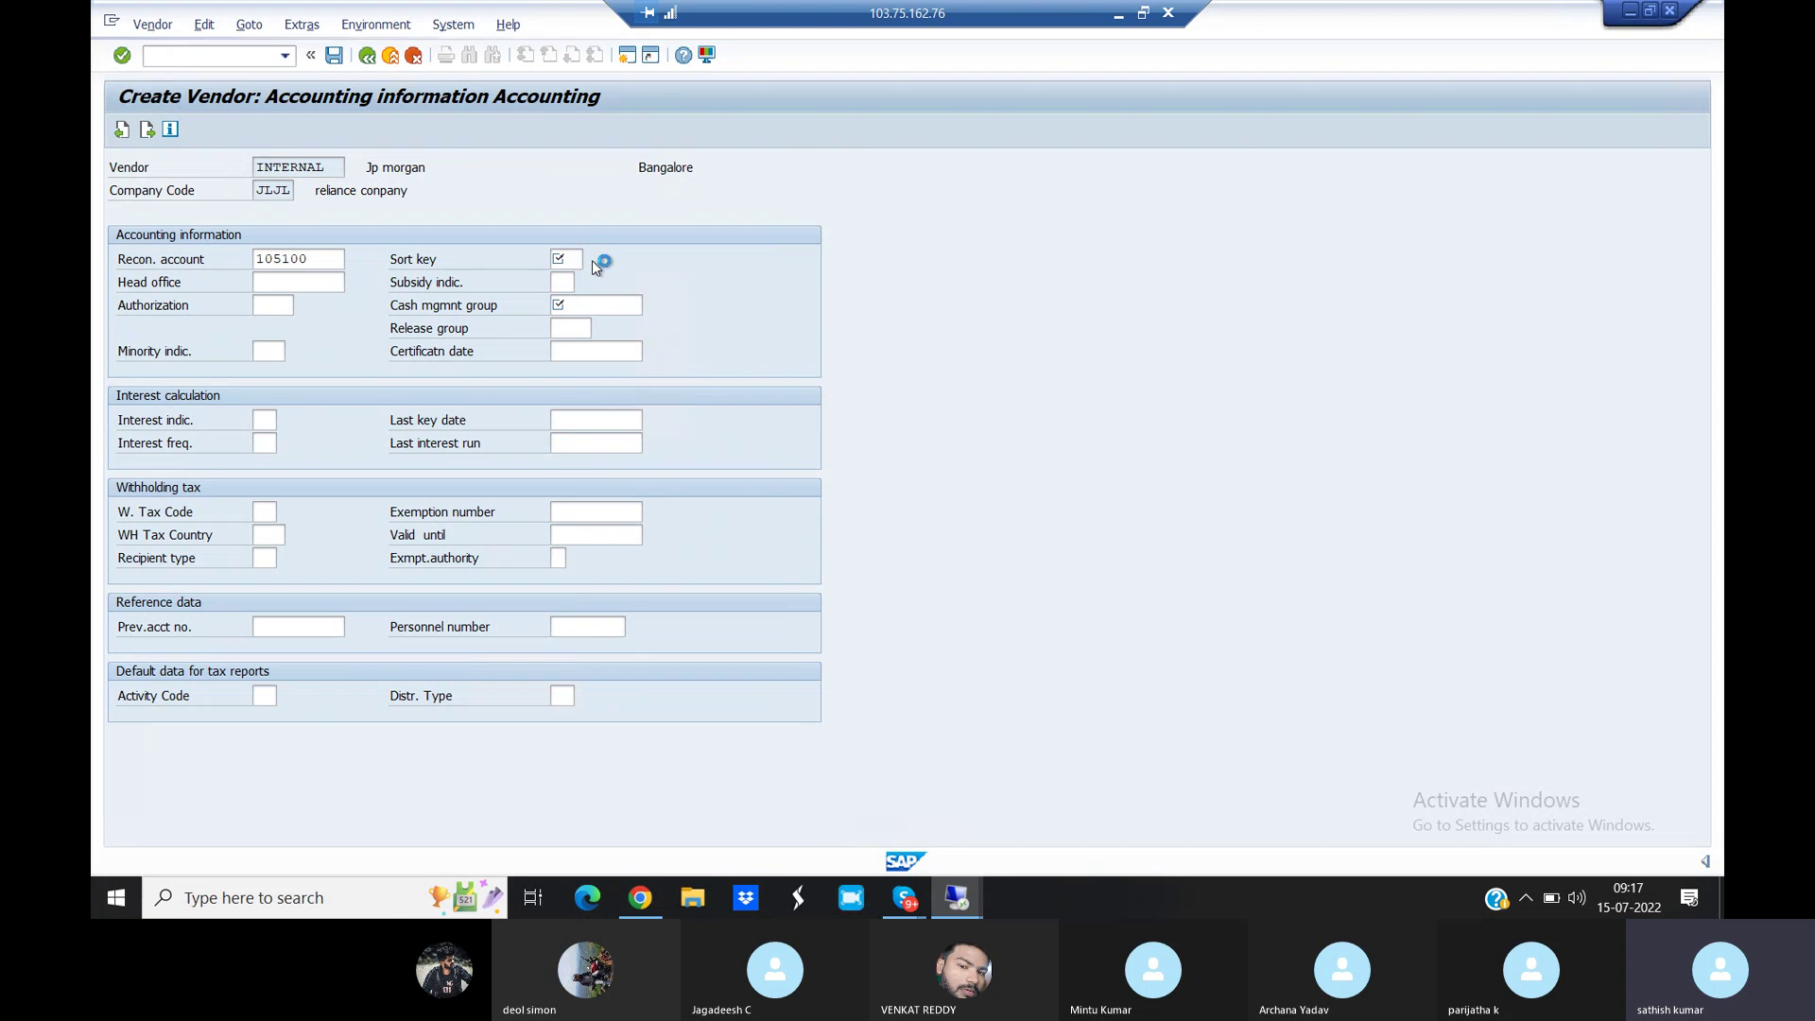
left_click(624, 595)
double_click(626, 595)
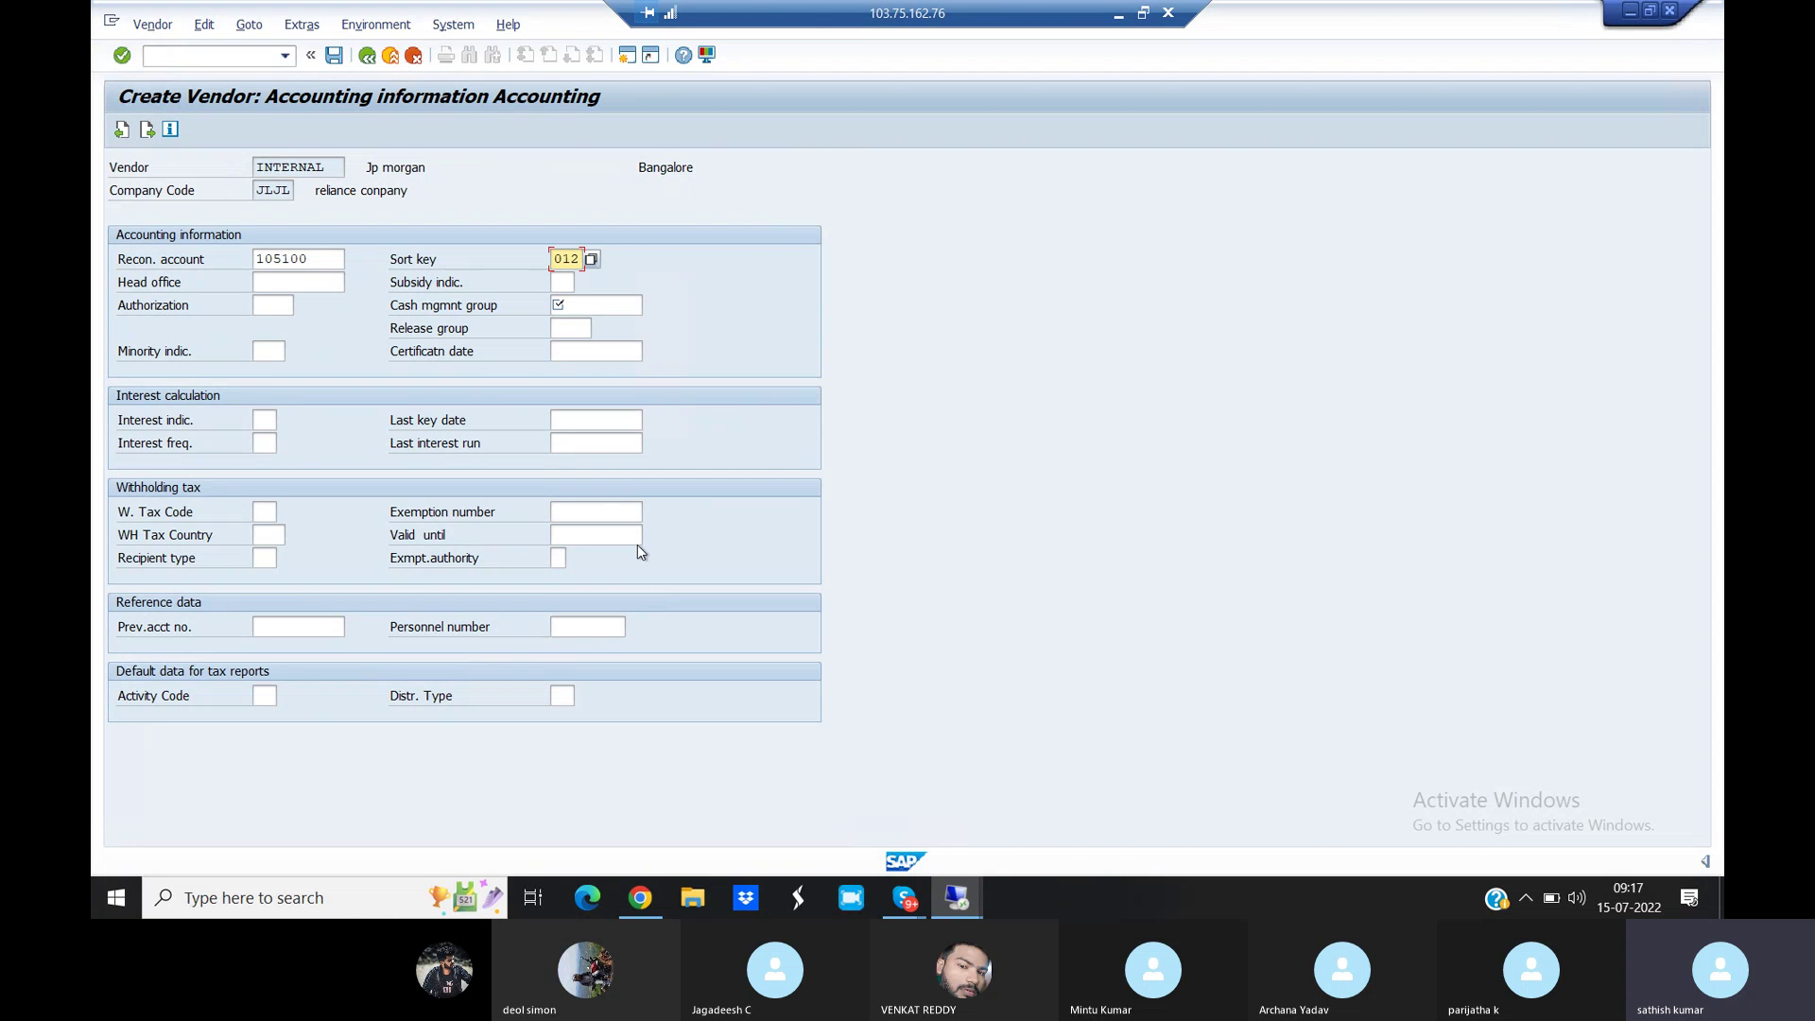
Set the cash management group to A1, domestic payments, and continue to the payment transactions screen
left_click(588, 304)
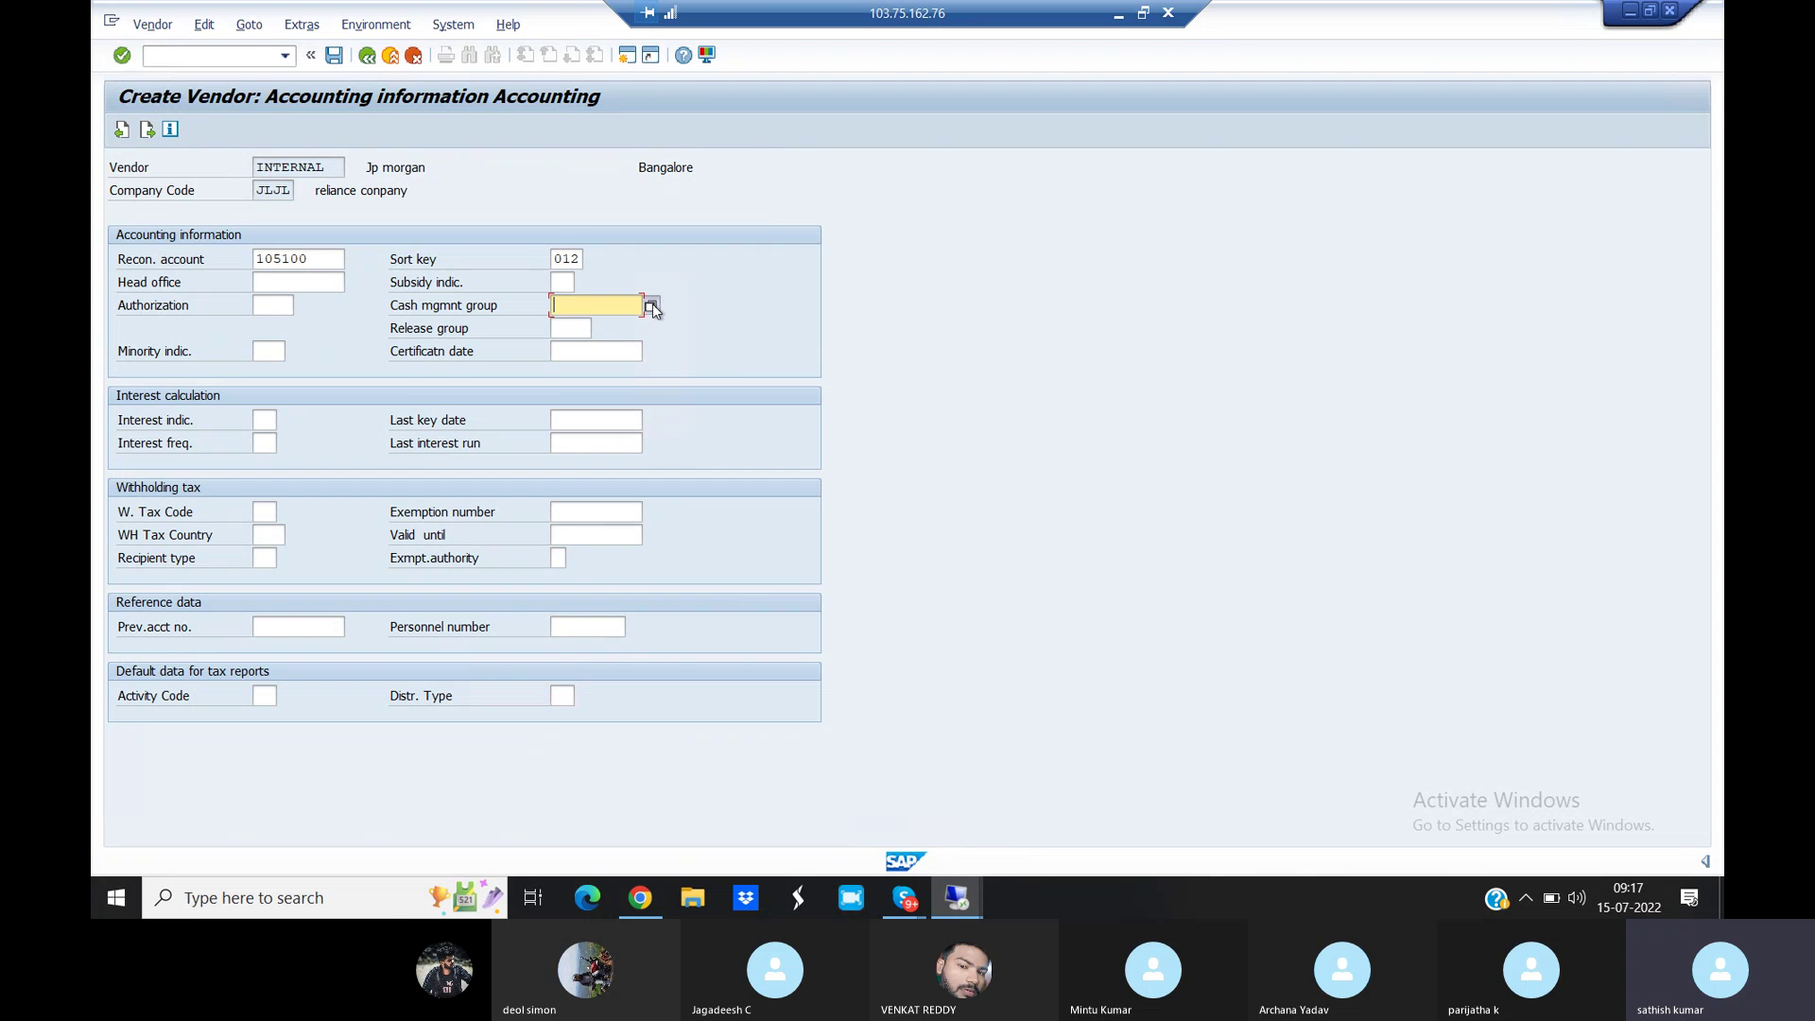
left_click(652, 303)
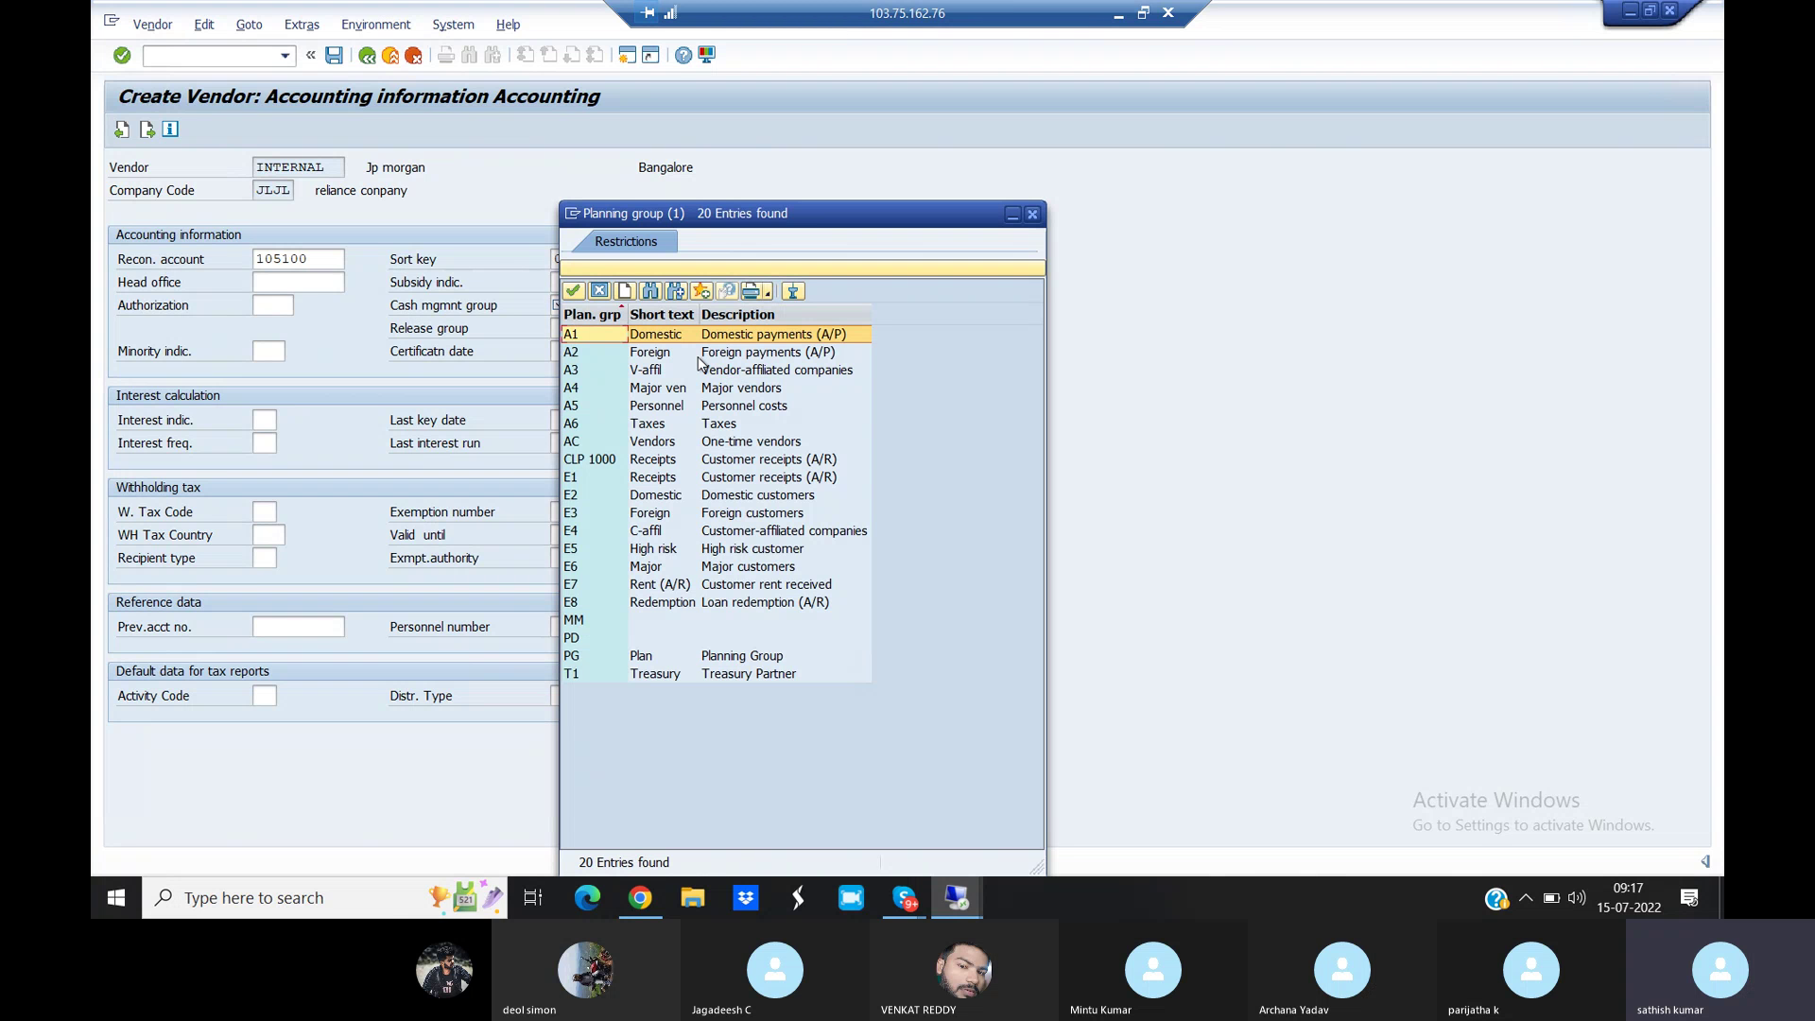
double_click(595, 338)
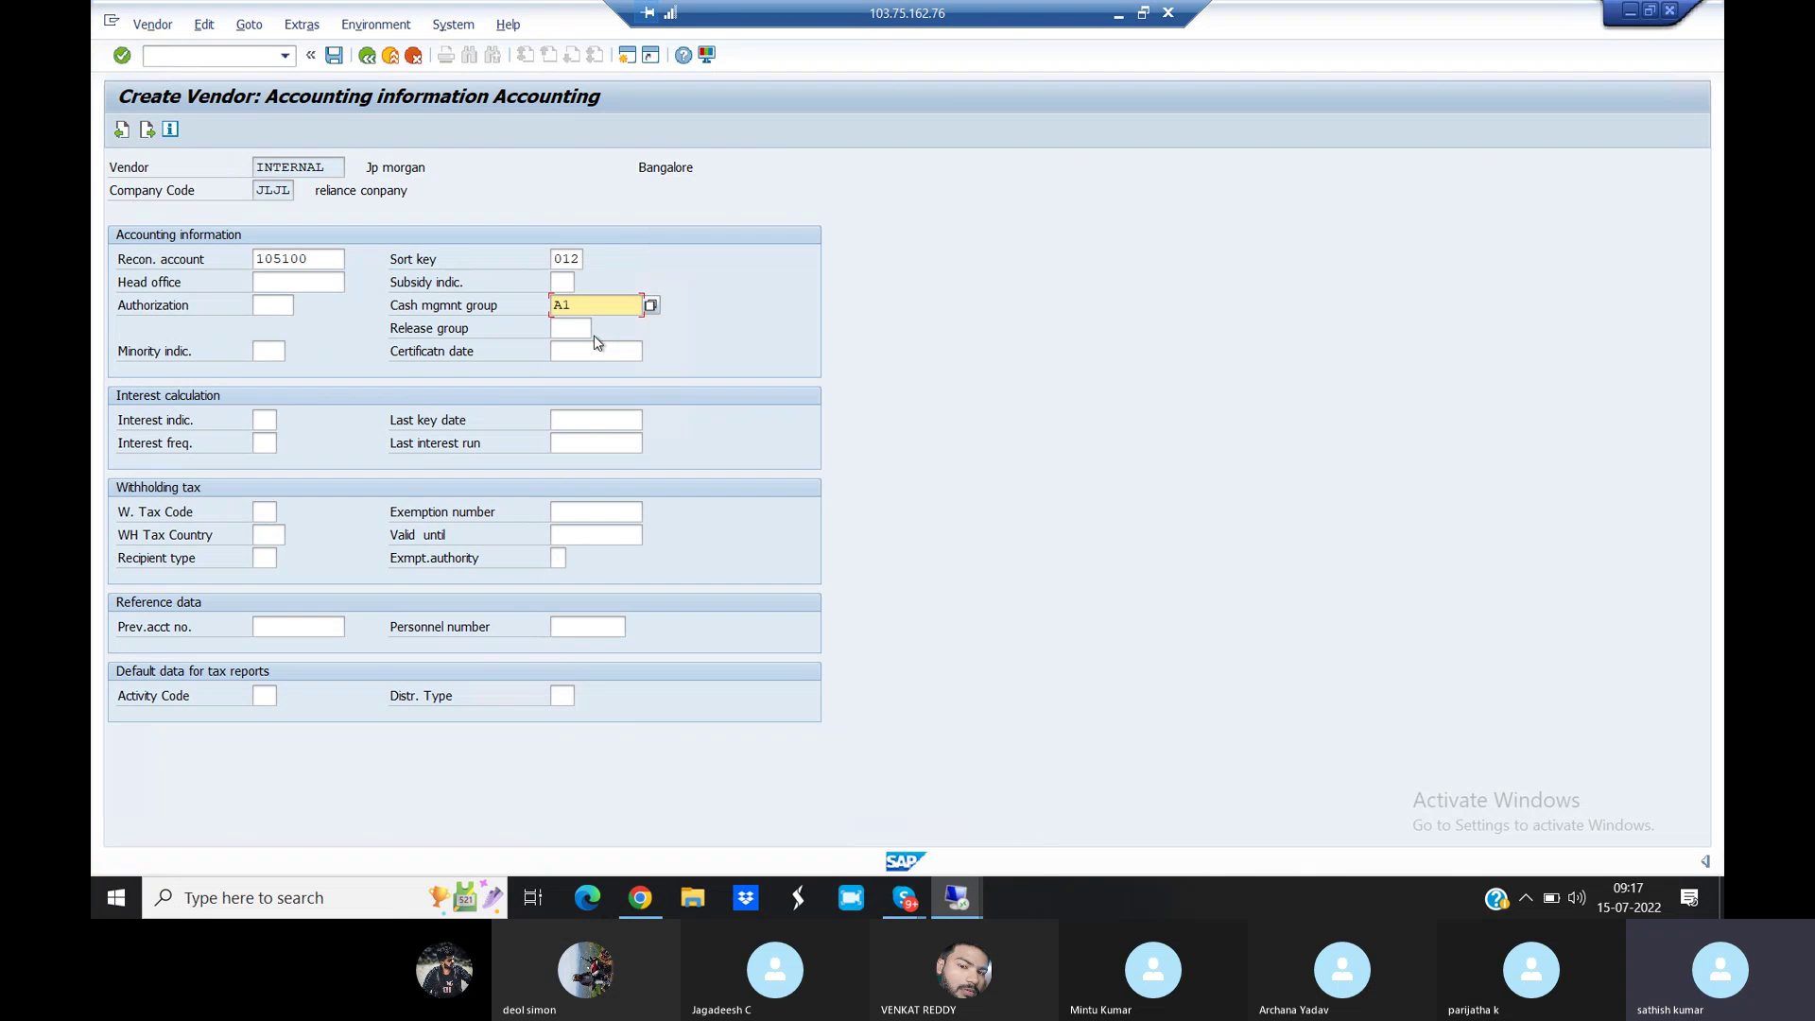
key("Return")
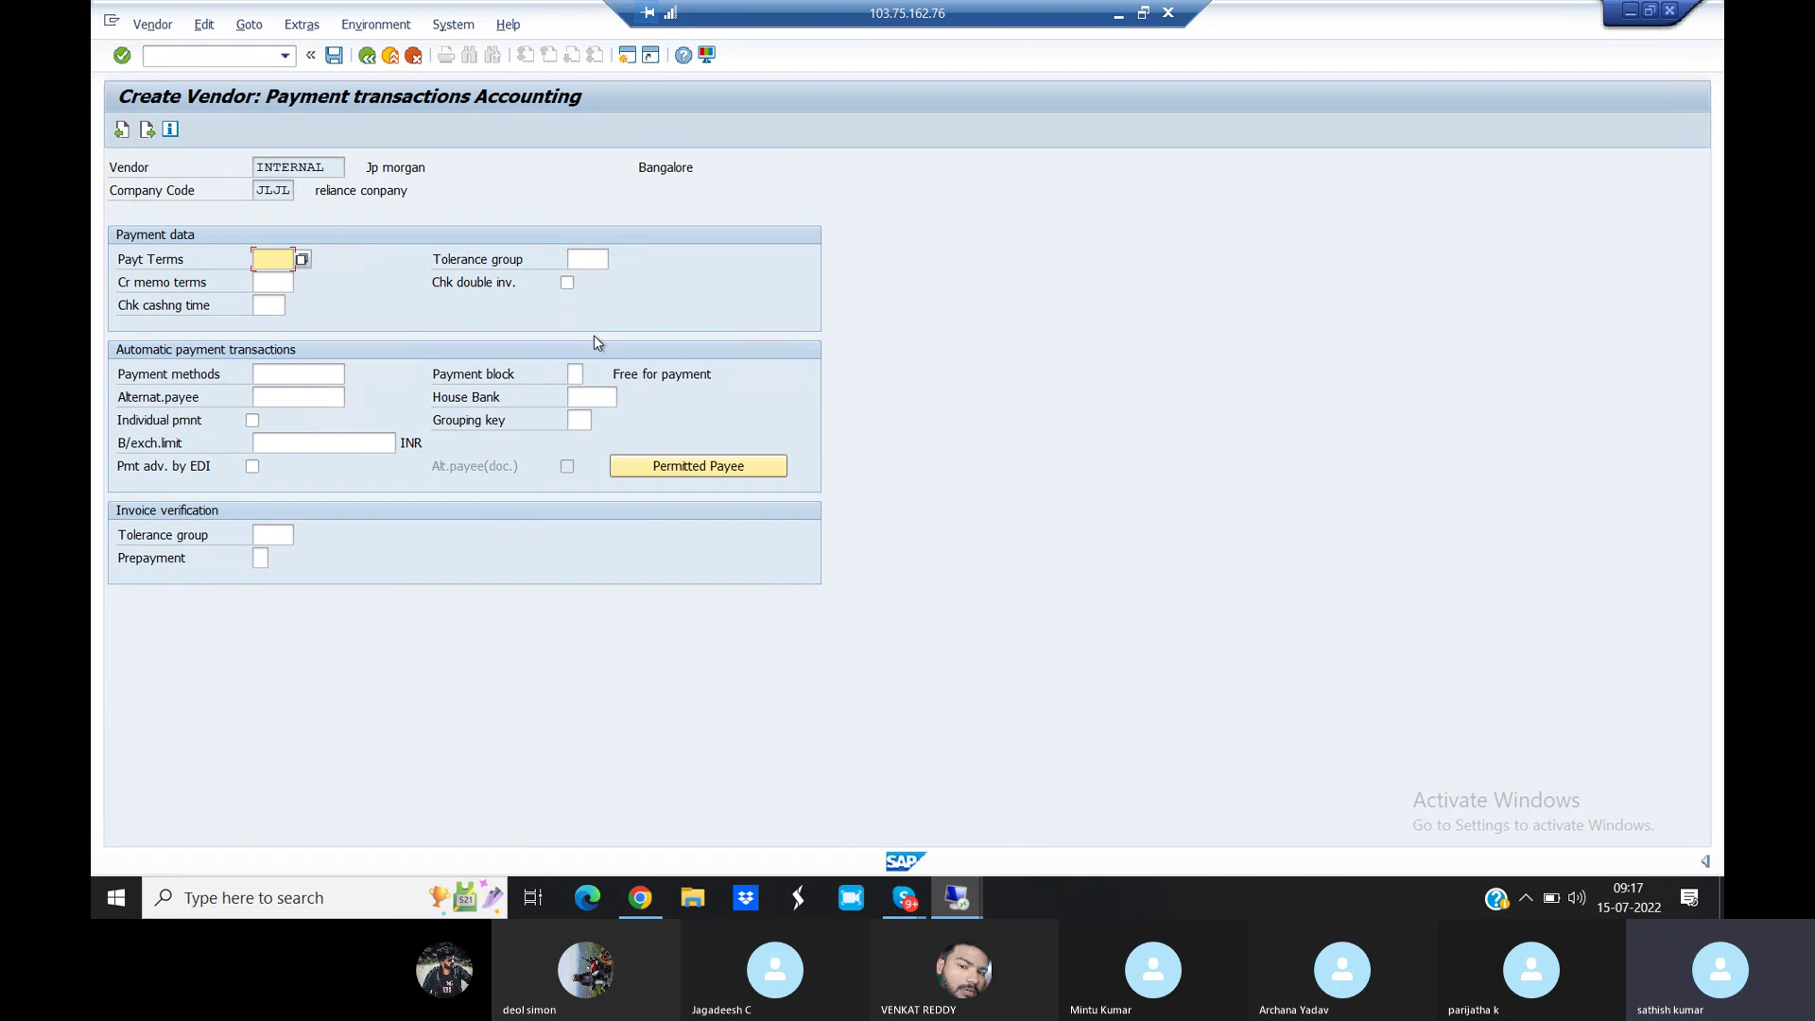
Set the payment terms to 0001, payable immediately due net, and save the new vendor
left_click(302, 259)
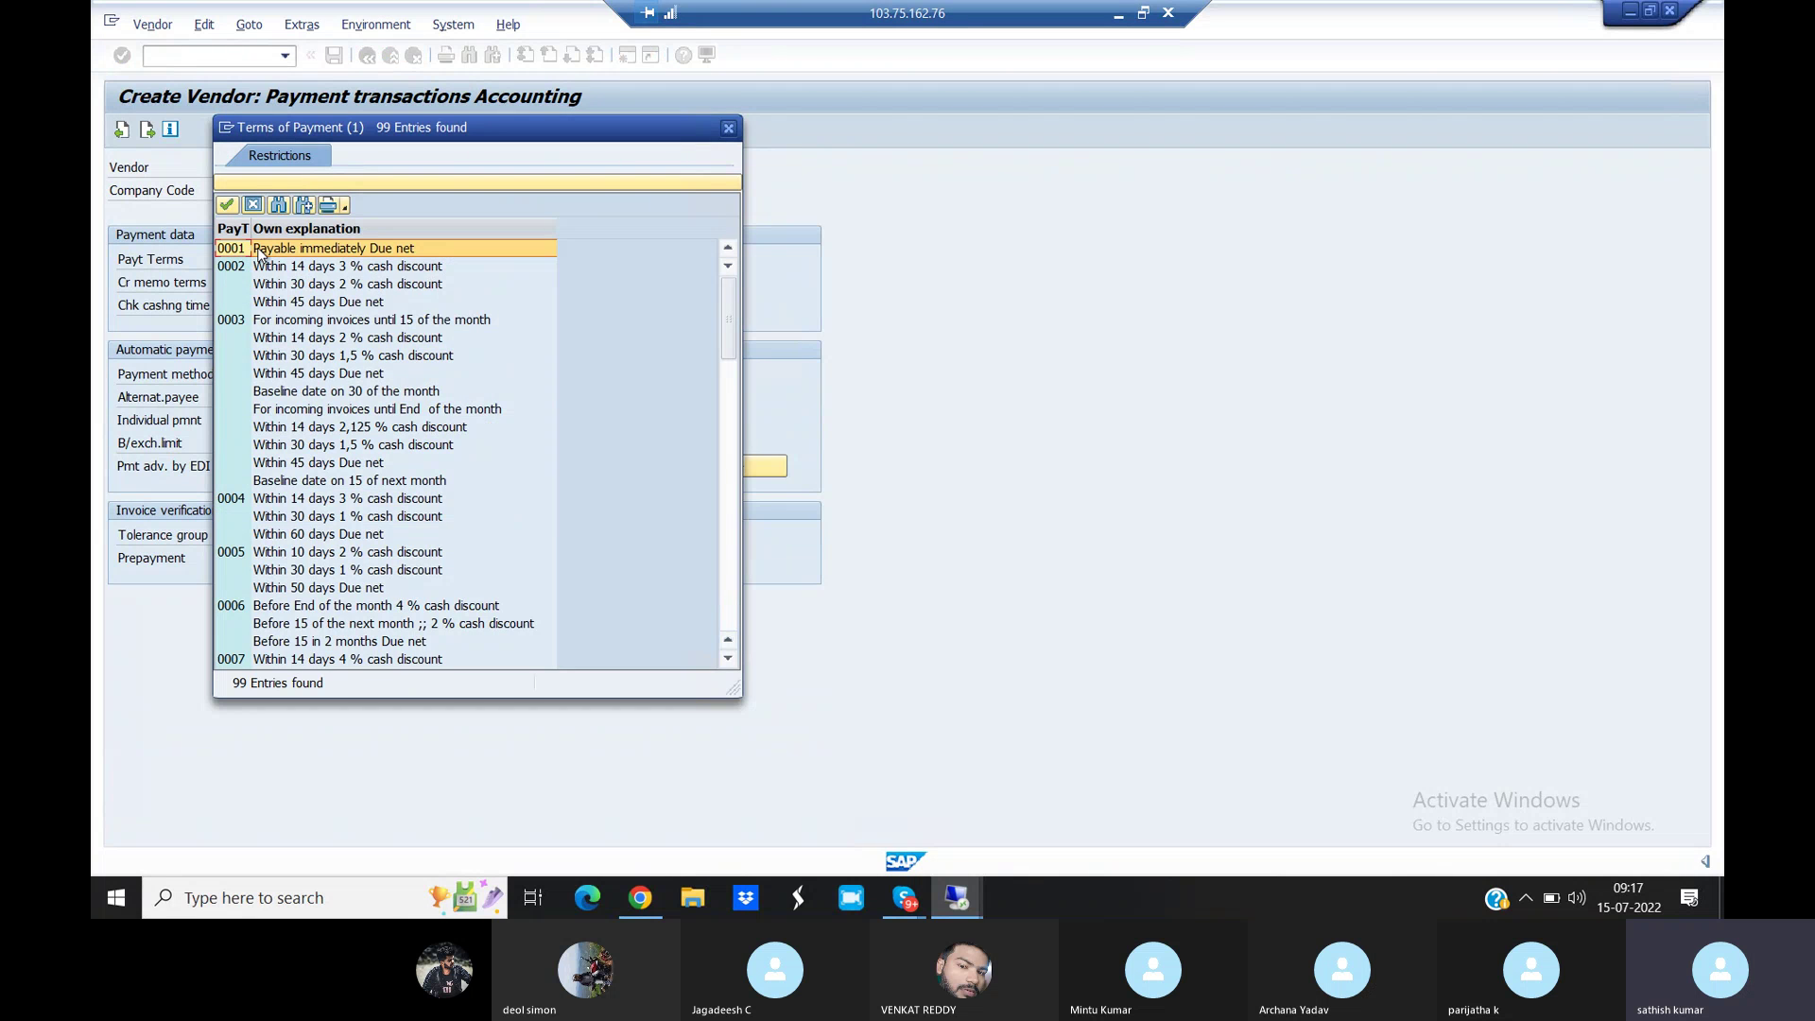
double_click(333, 249)
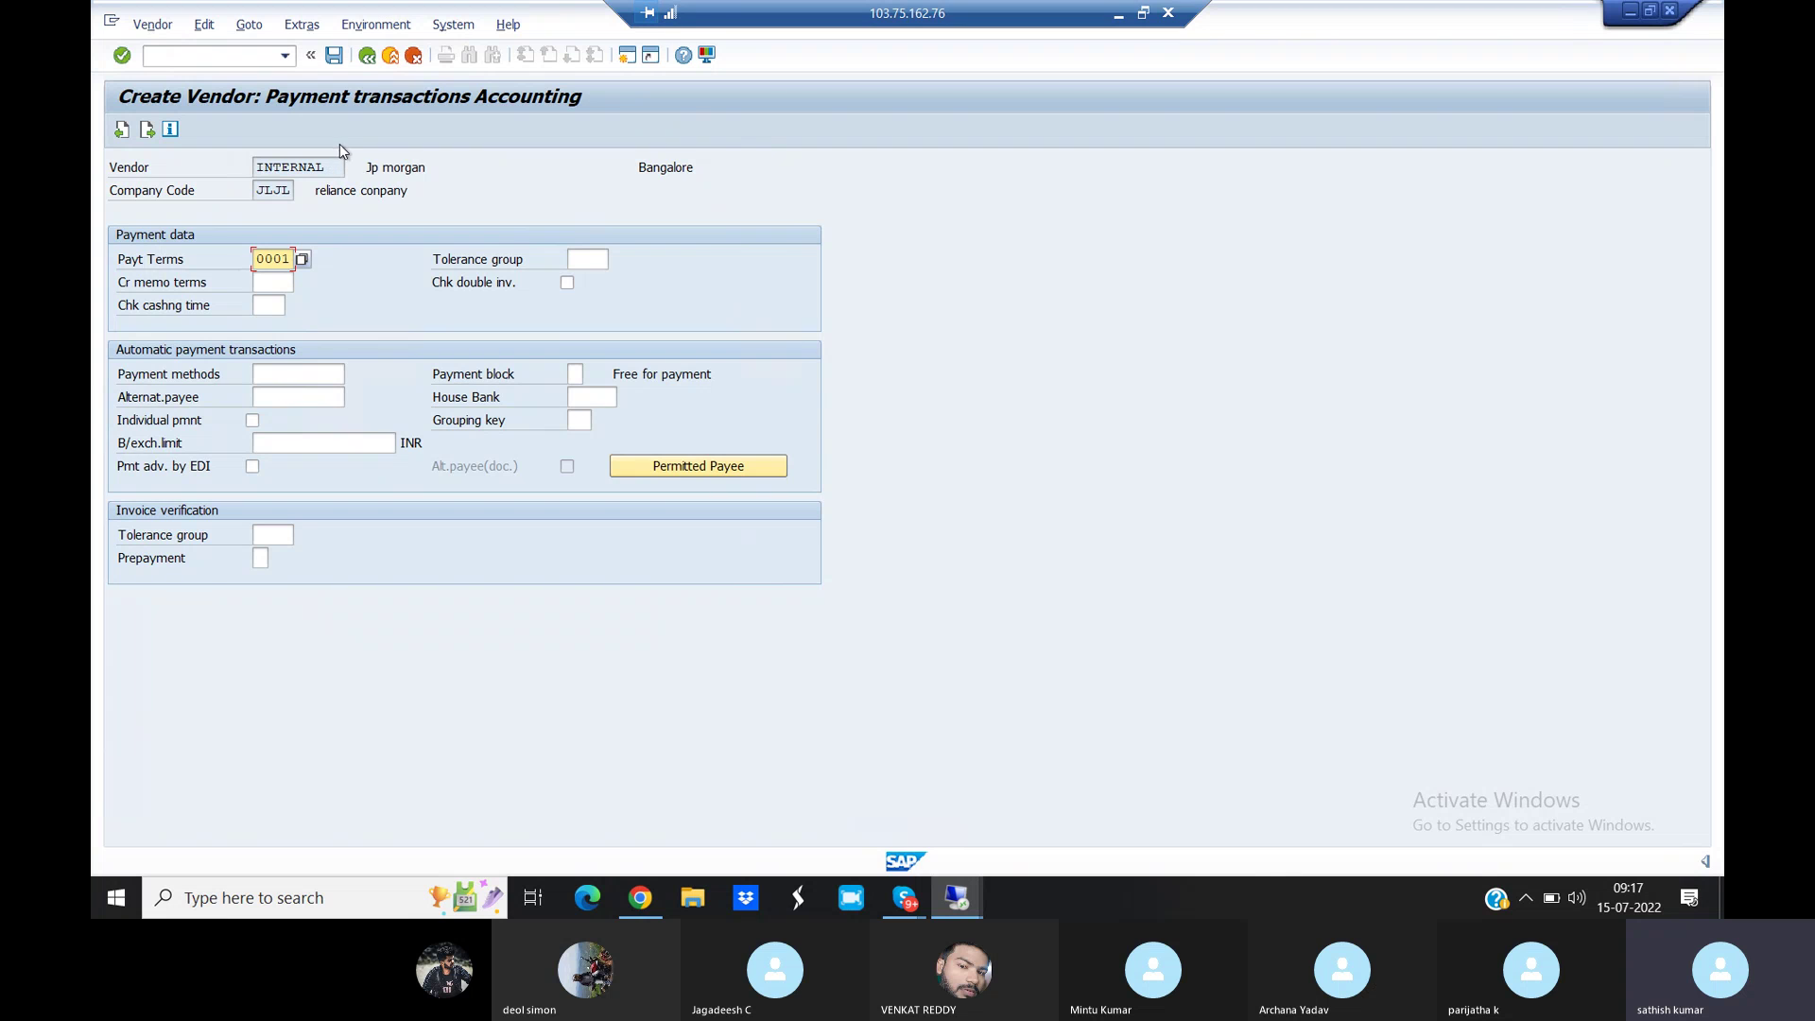
left_click(368, 167)
left_click(335, 57)
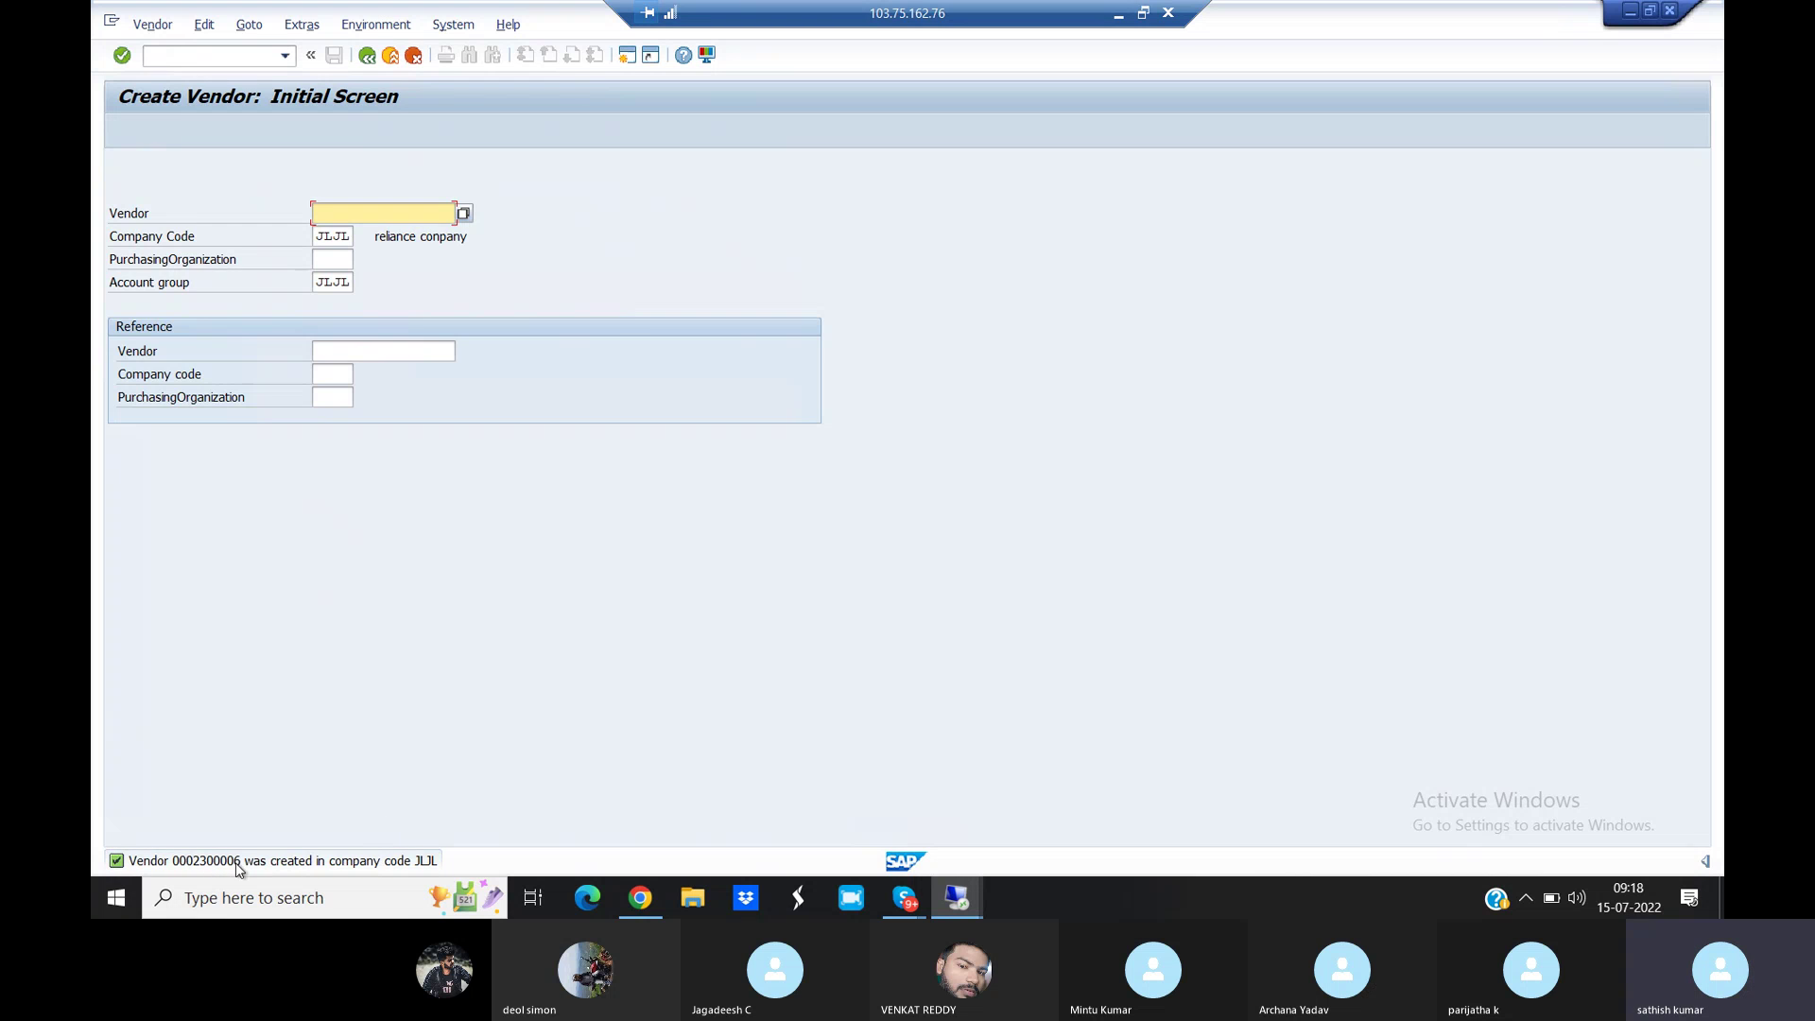
Open the vendor invoice transaction F-43 and set both the document date and the posting date to 01.05.2021
left_click(203, 57)
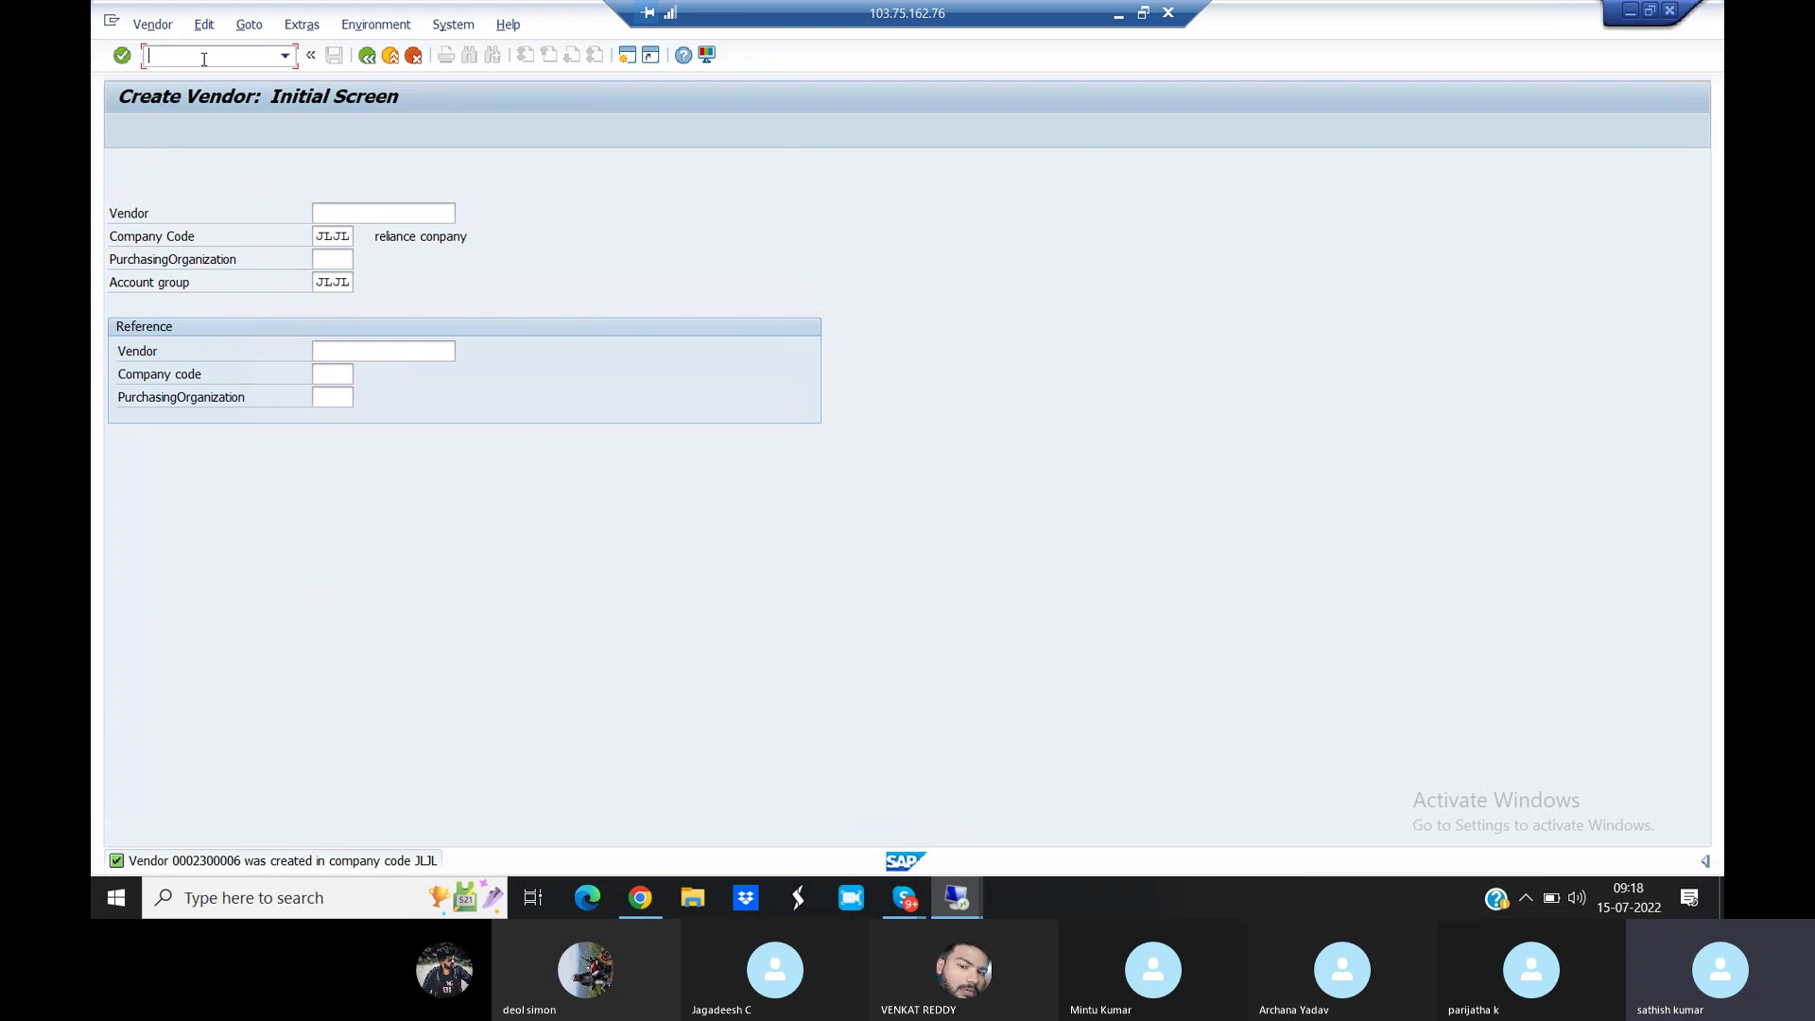
type("/NF-43")
key("Return")
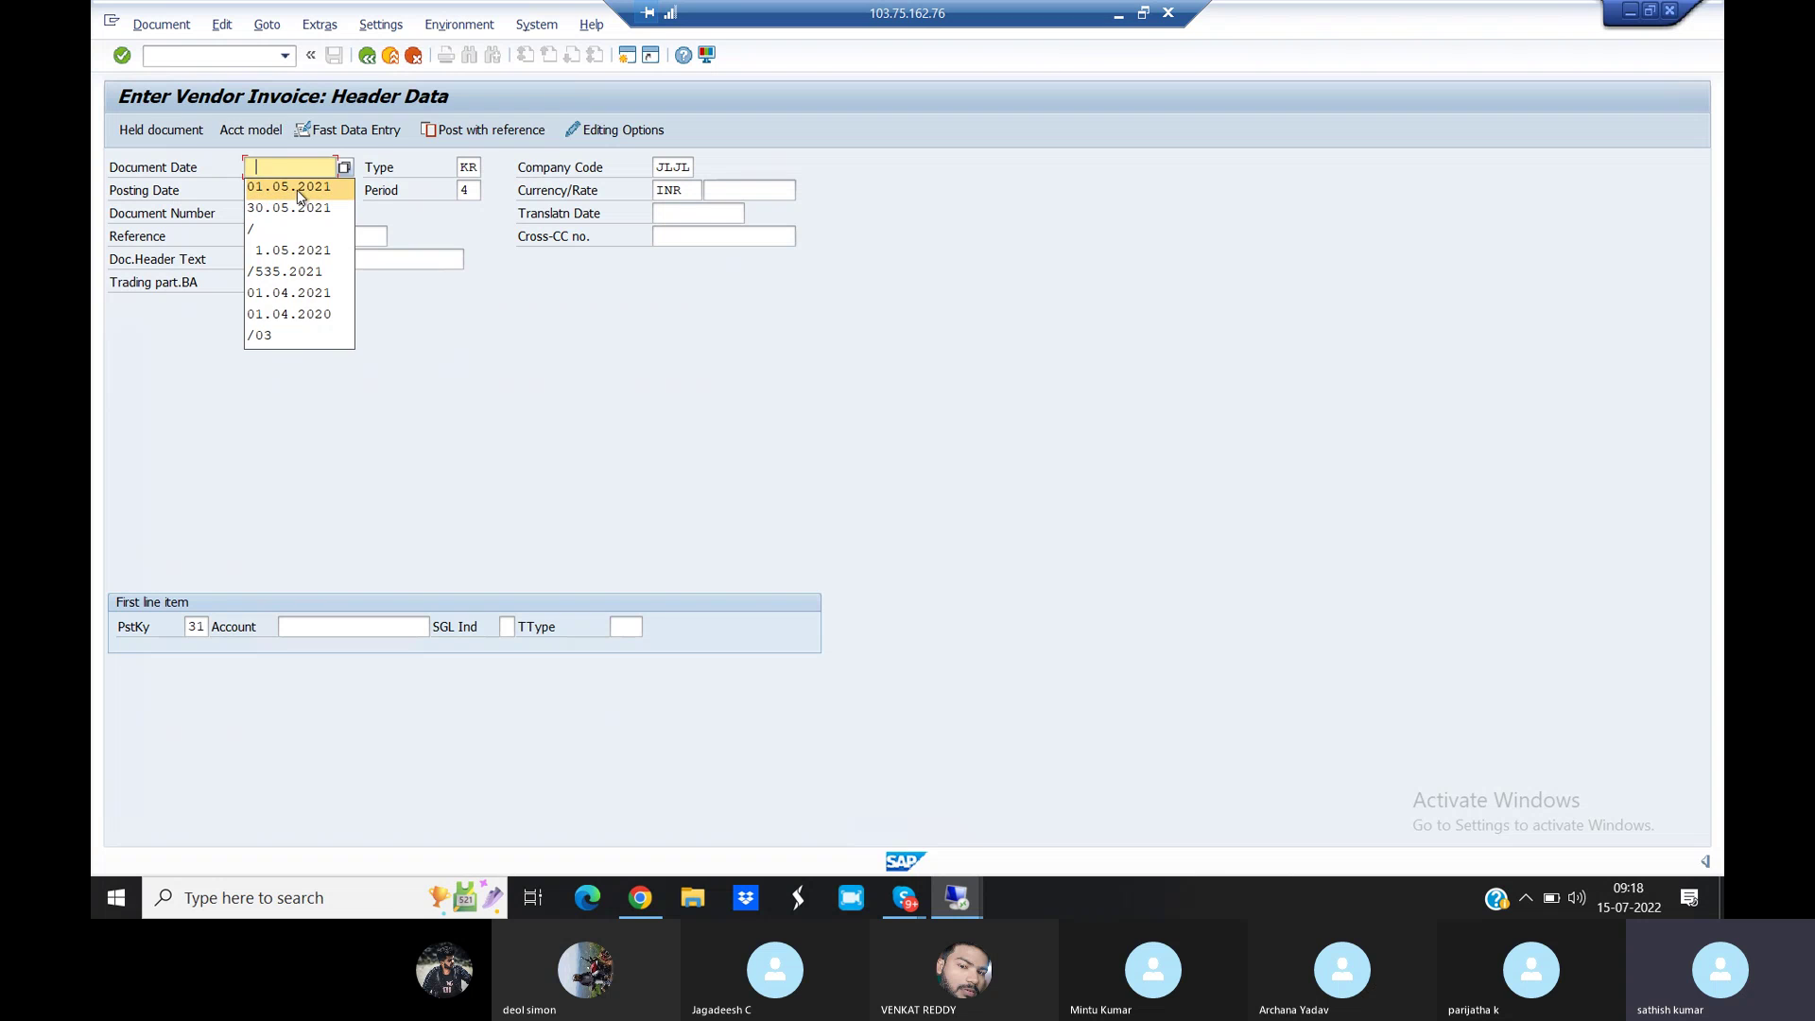
left_click(297, 188)
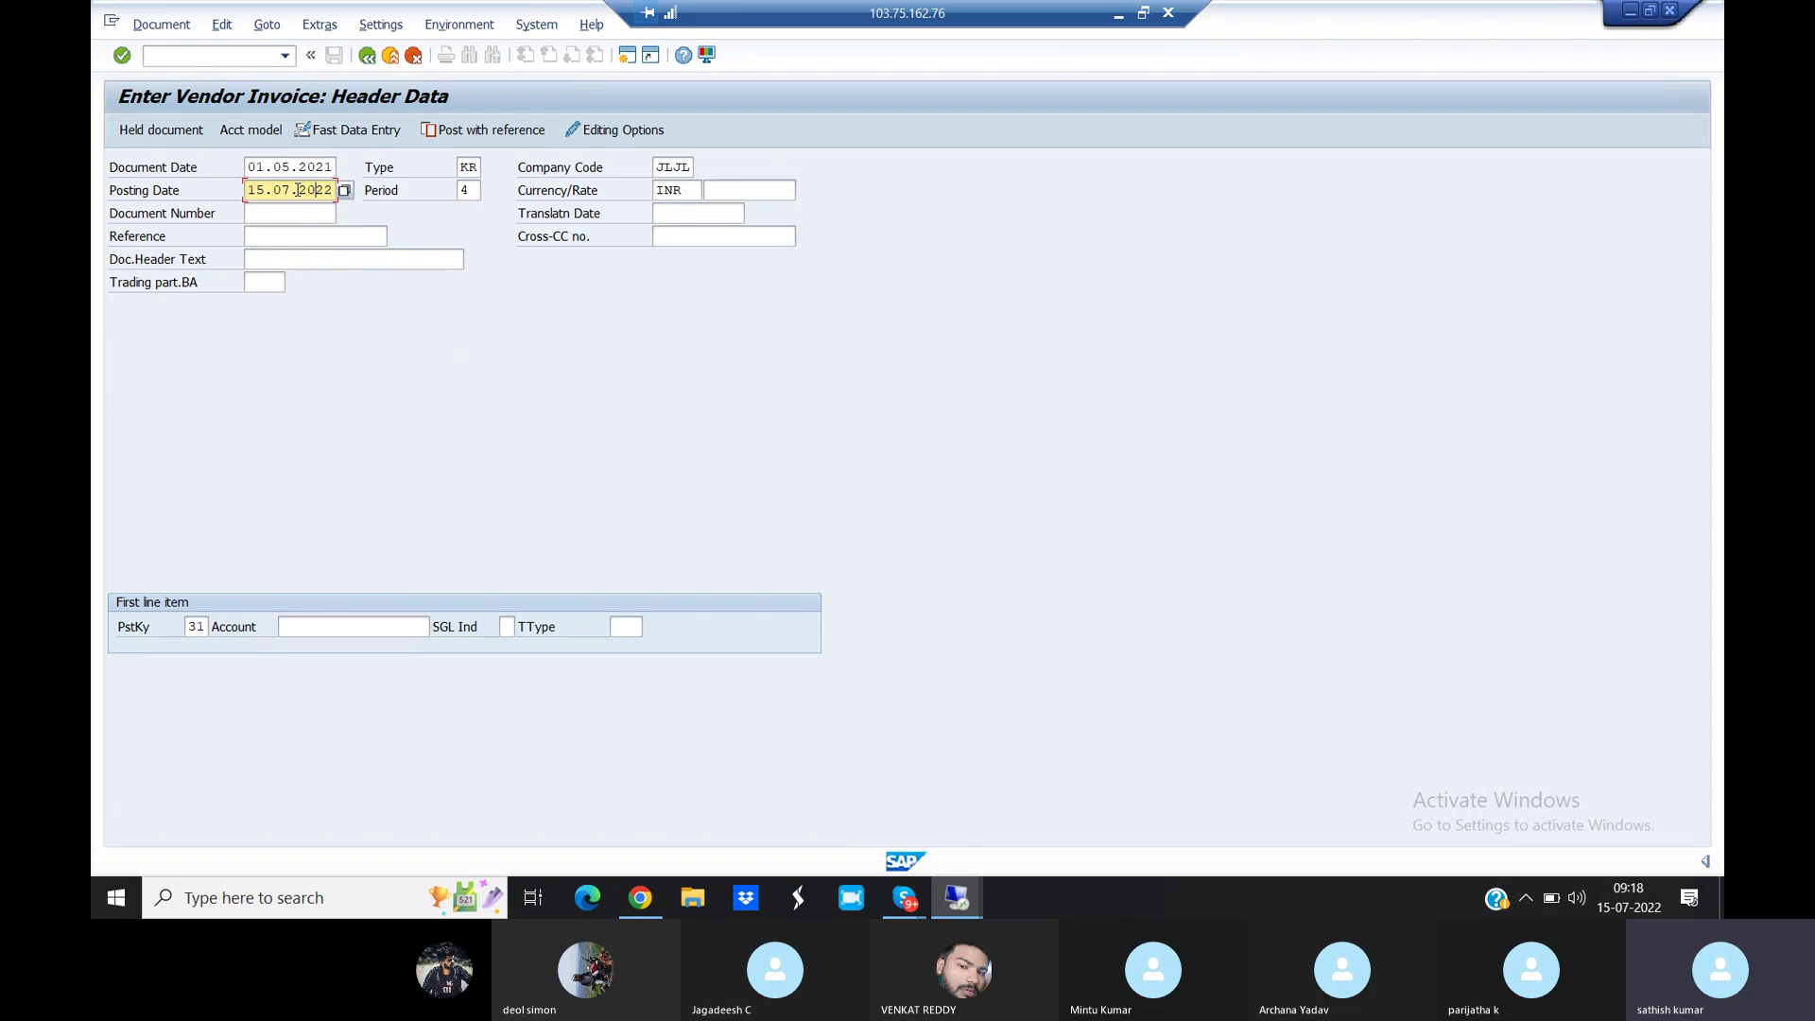
key("BackSpace")
key("BackSpace")
key("BackSpace")
key("BackSpace")
key("BackSpace")
key("BackSpace")
key("BackSpace")
key("BackSpace")
key("BackSpace")
key("BackSpace")
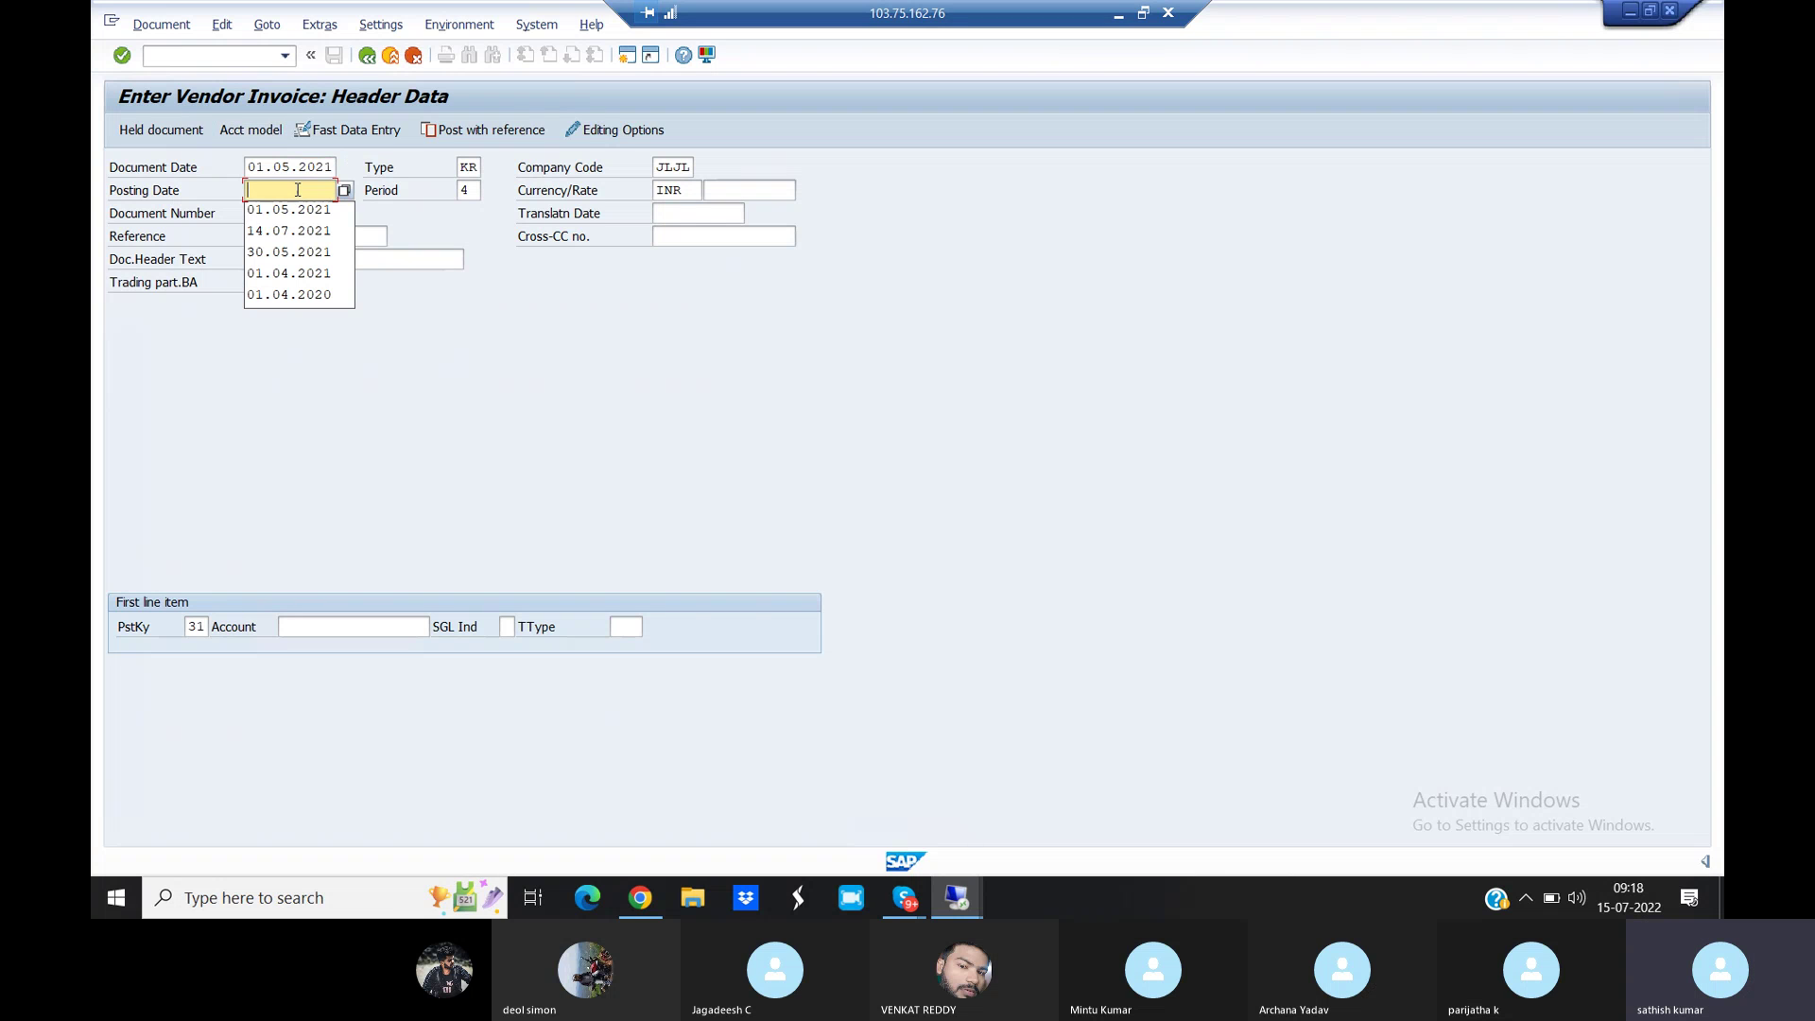
left_click(298, 210)
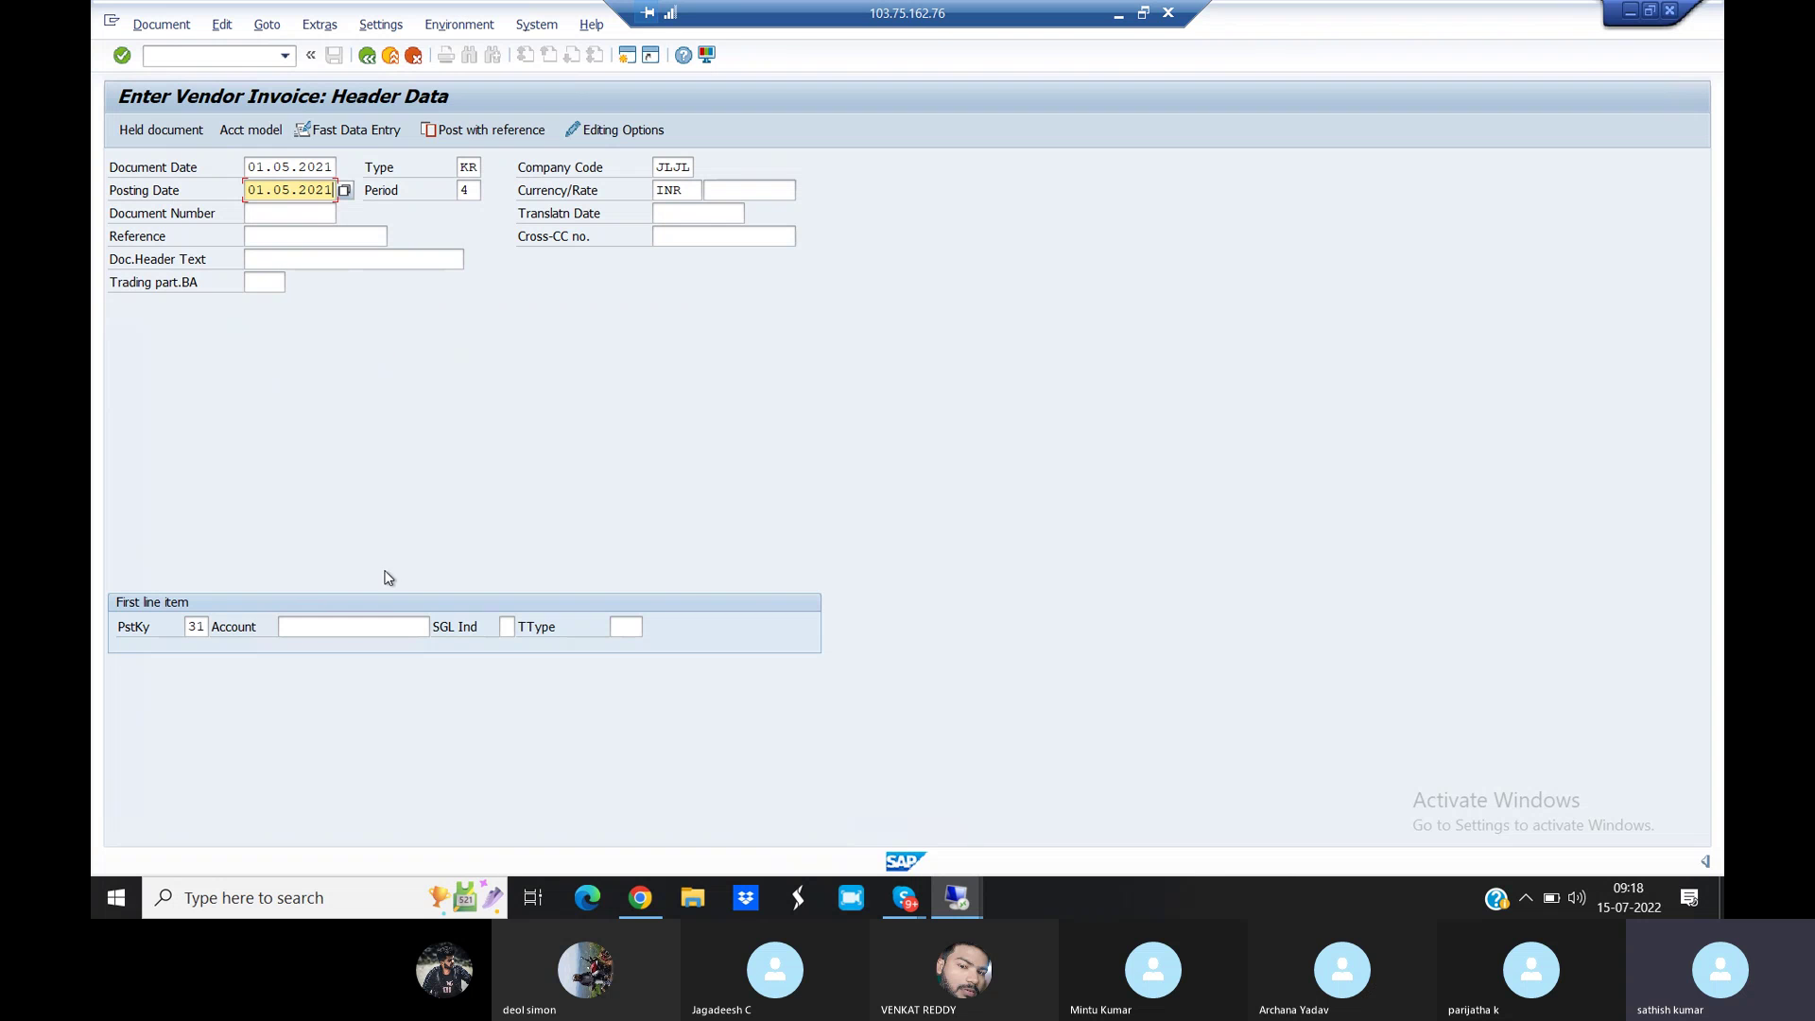
Choose the JP Morgan vendor as the account of the first line item and continue to the vendor item
left_click(410, 628)
left_click(437, 627)
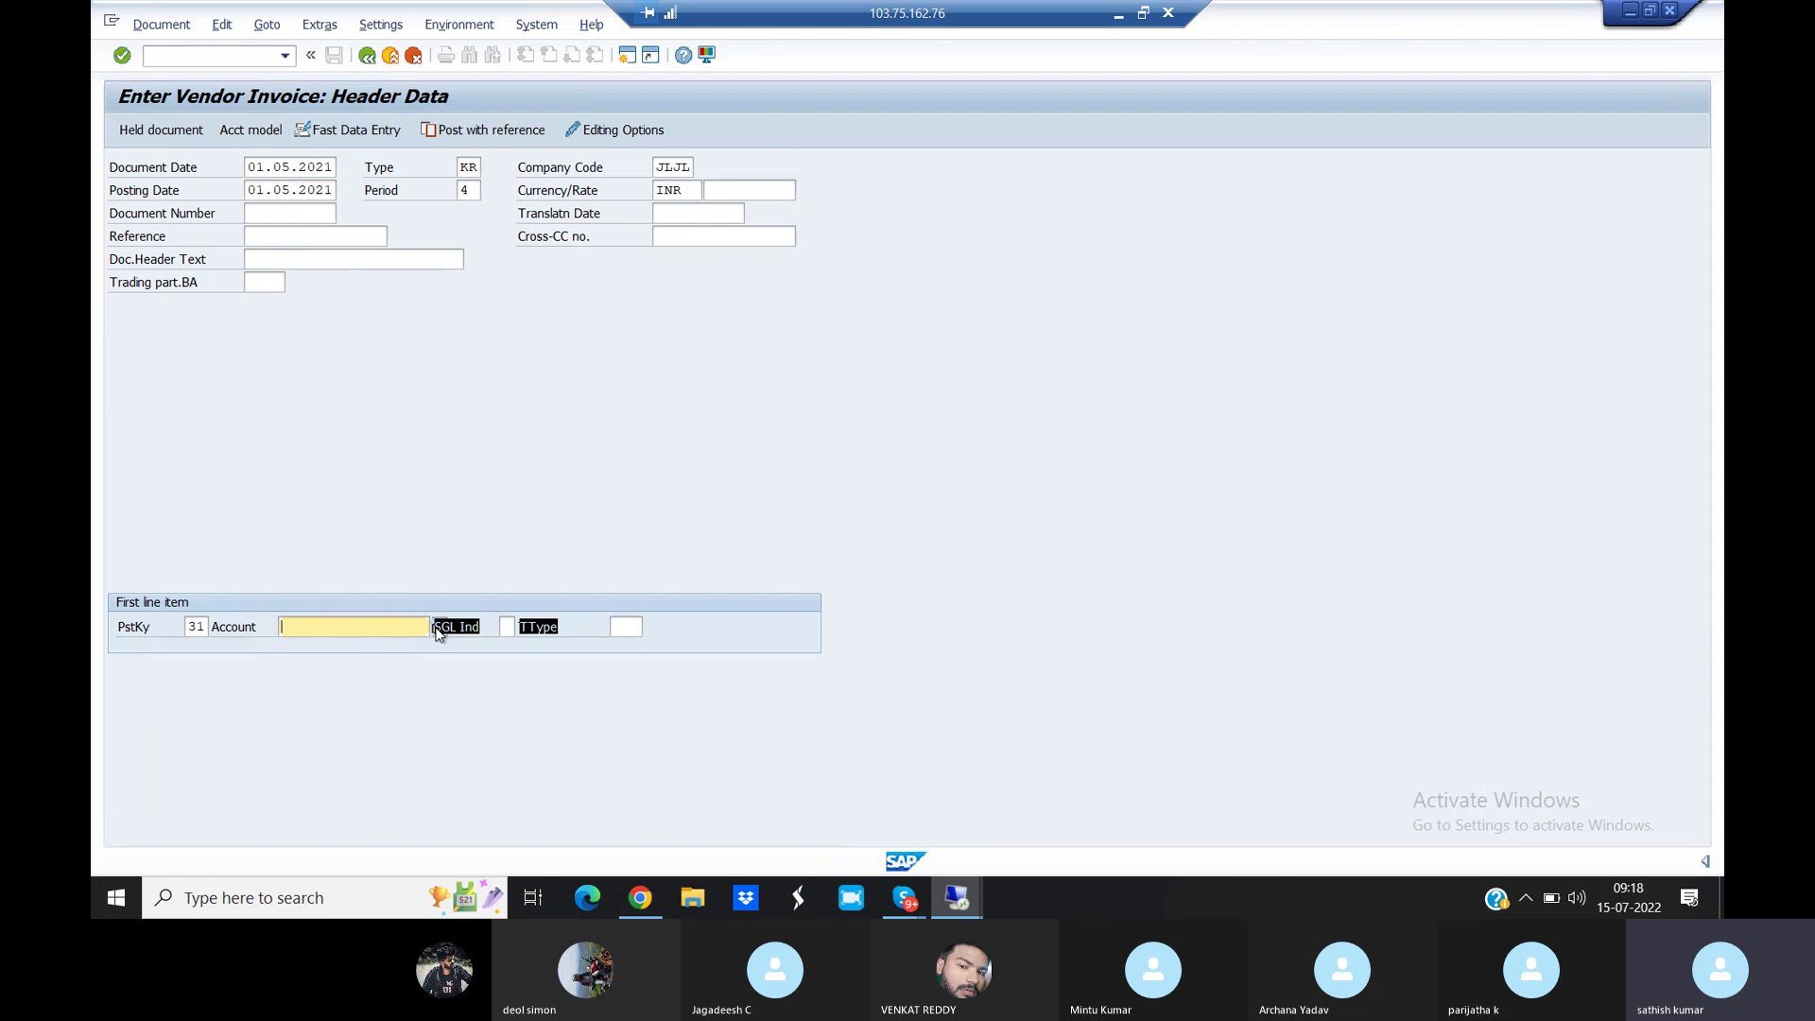
left_click(671, 652)
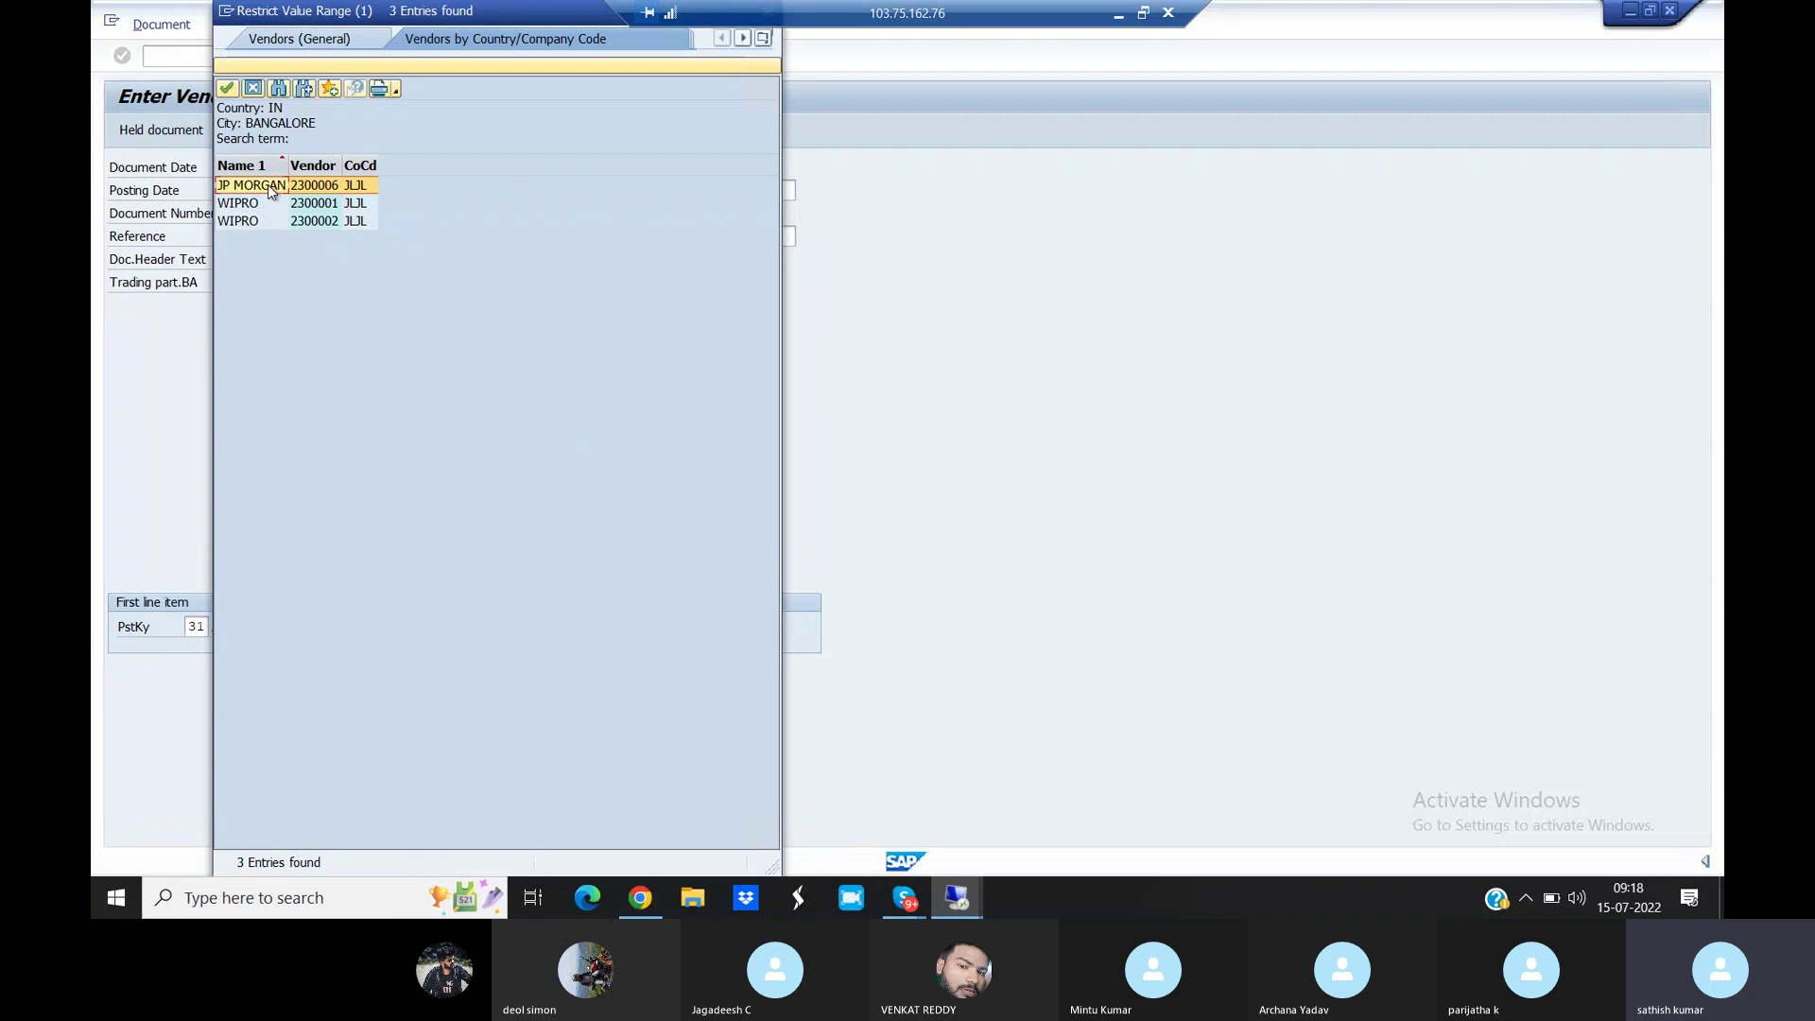
double_click(269, 184)
key("Return")
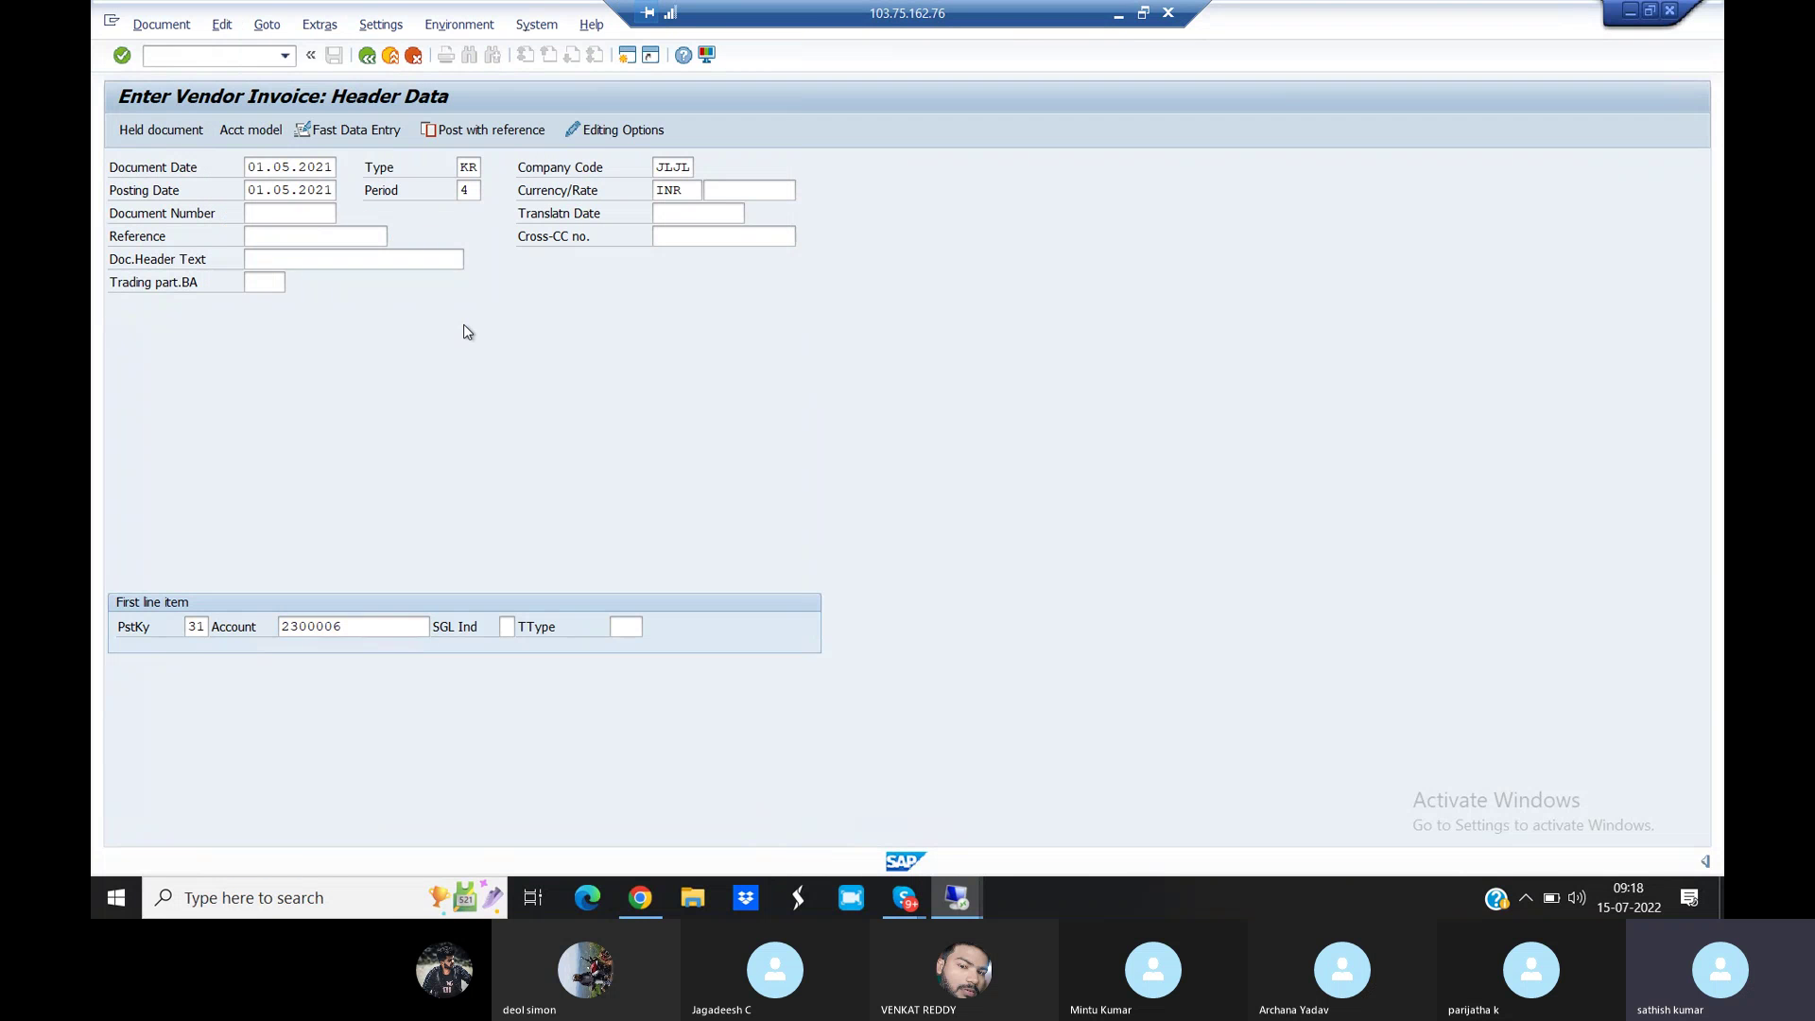
key("Return")
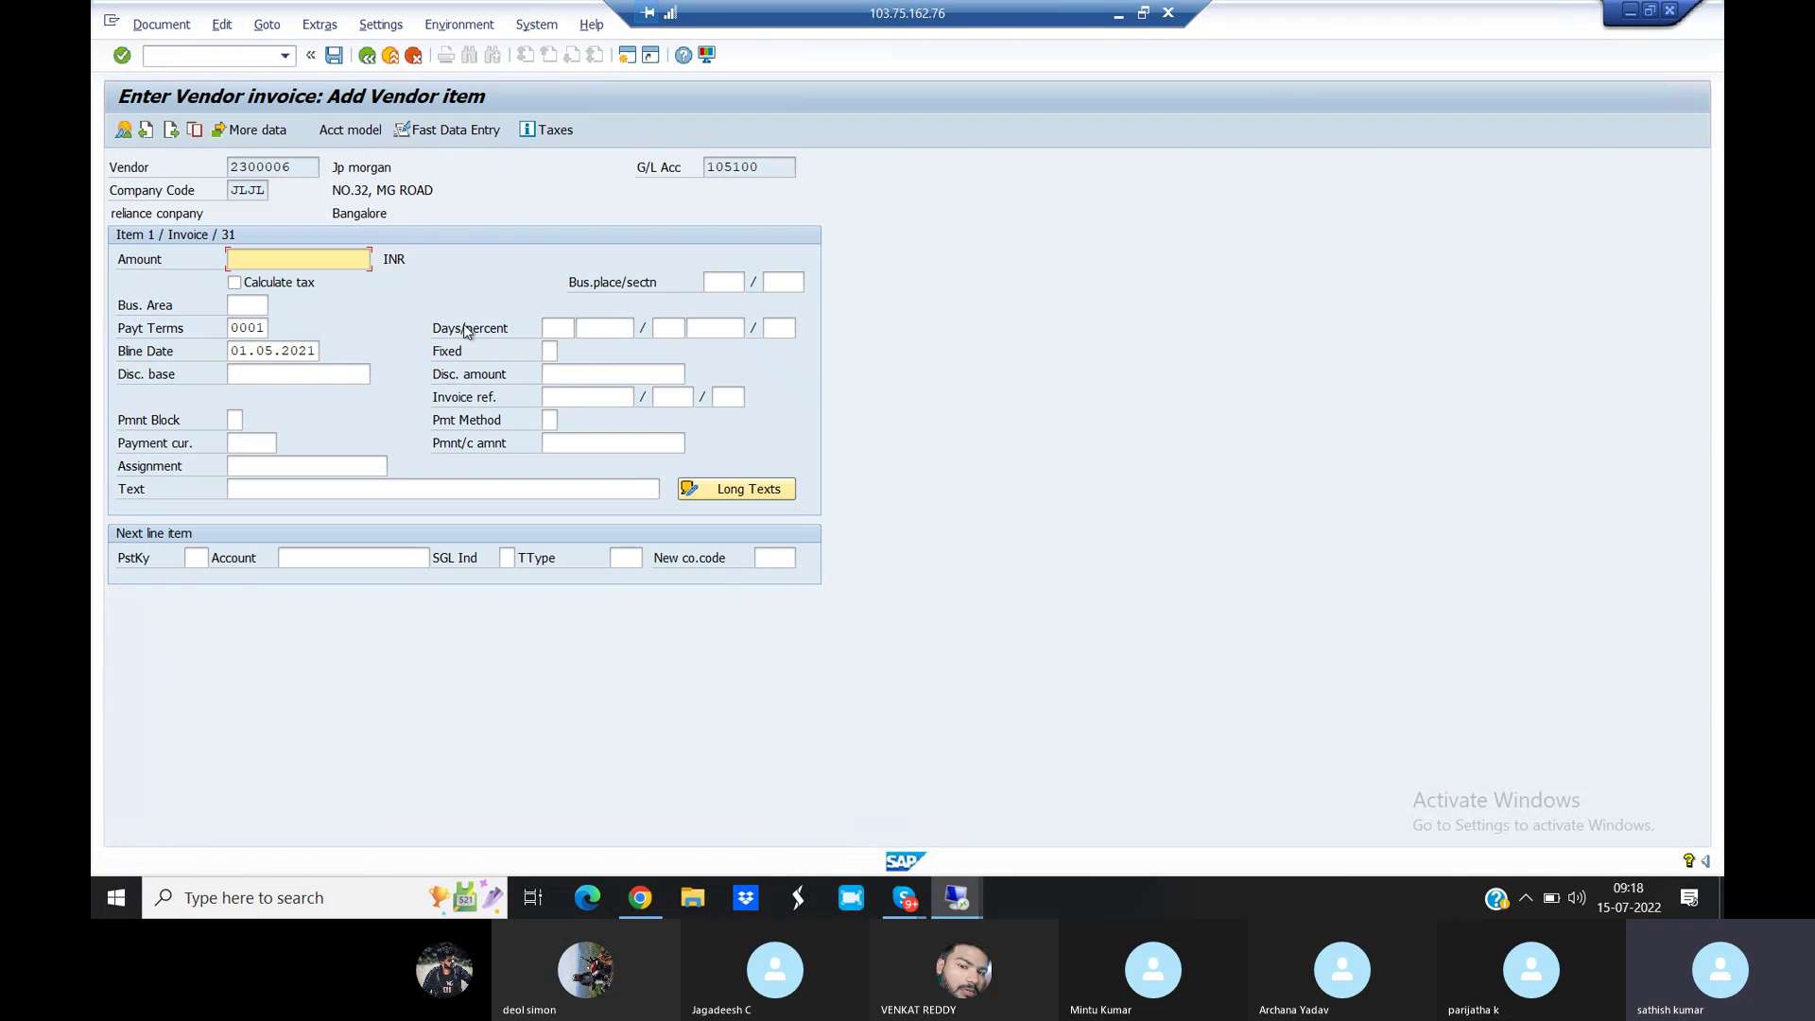
Set the vendor item's amount to 10000 INR and its text to "Being goods purchase from JP morgan"
type("10000")
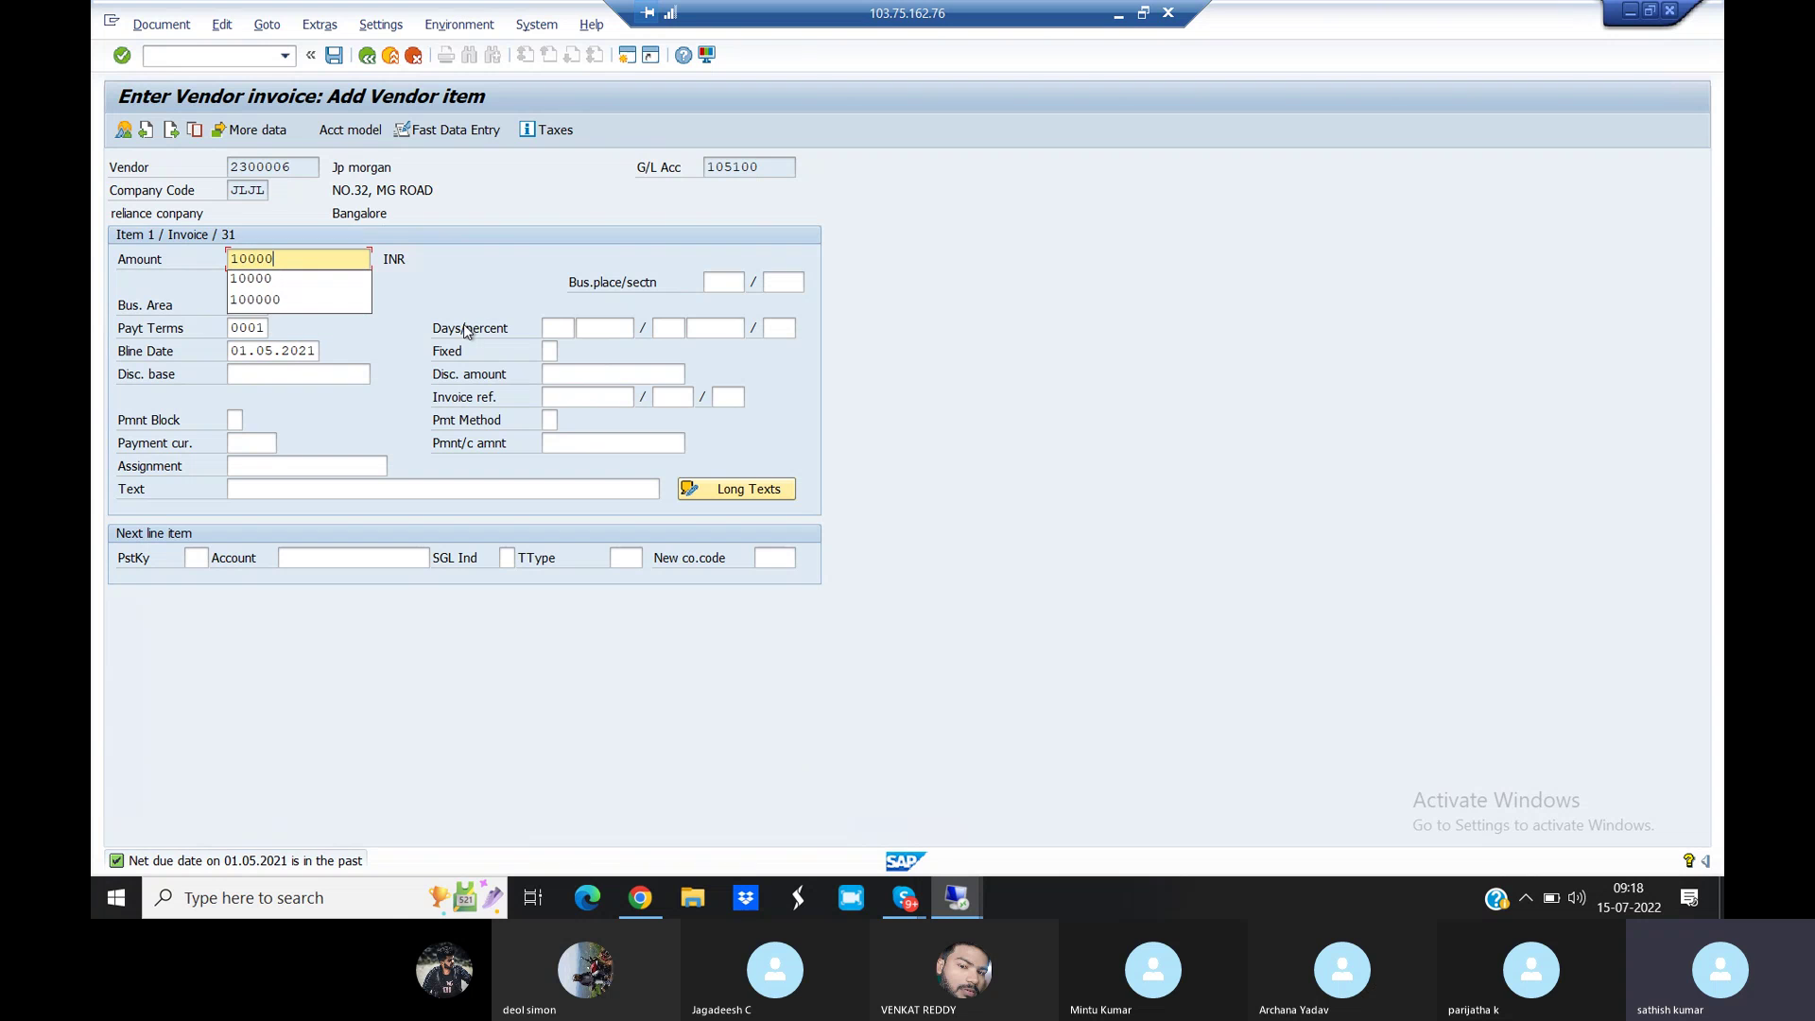
left_click(263, 490)
type("Being")
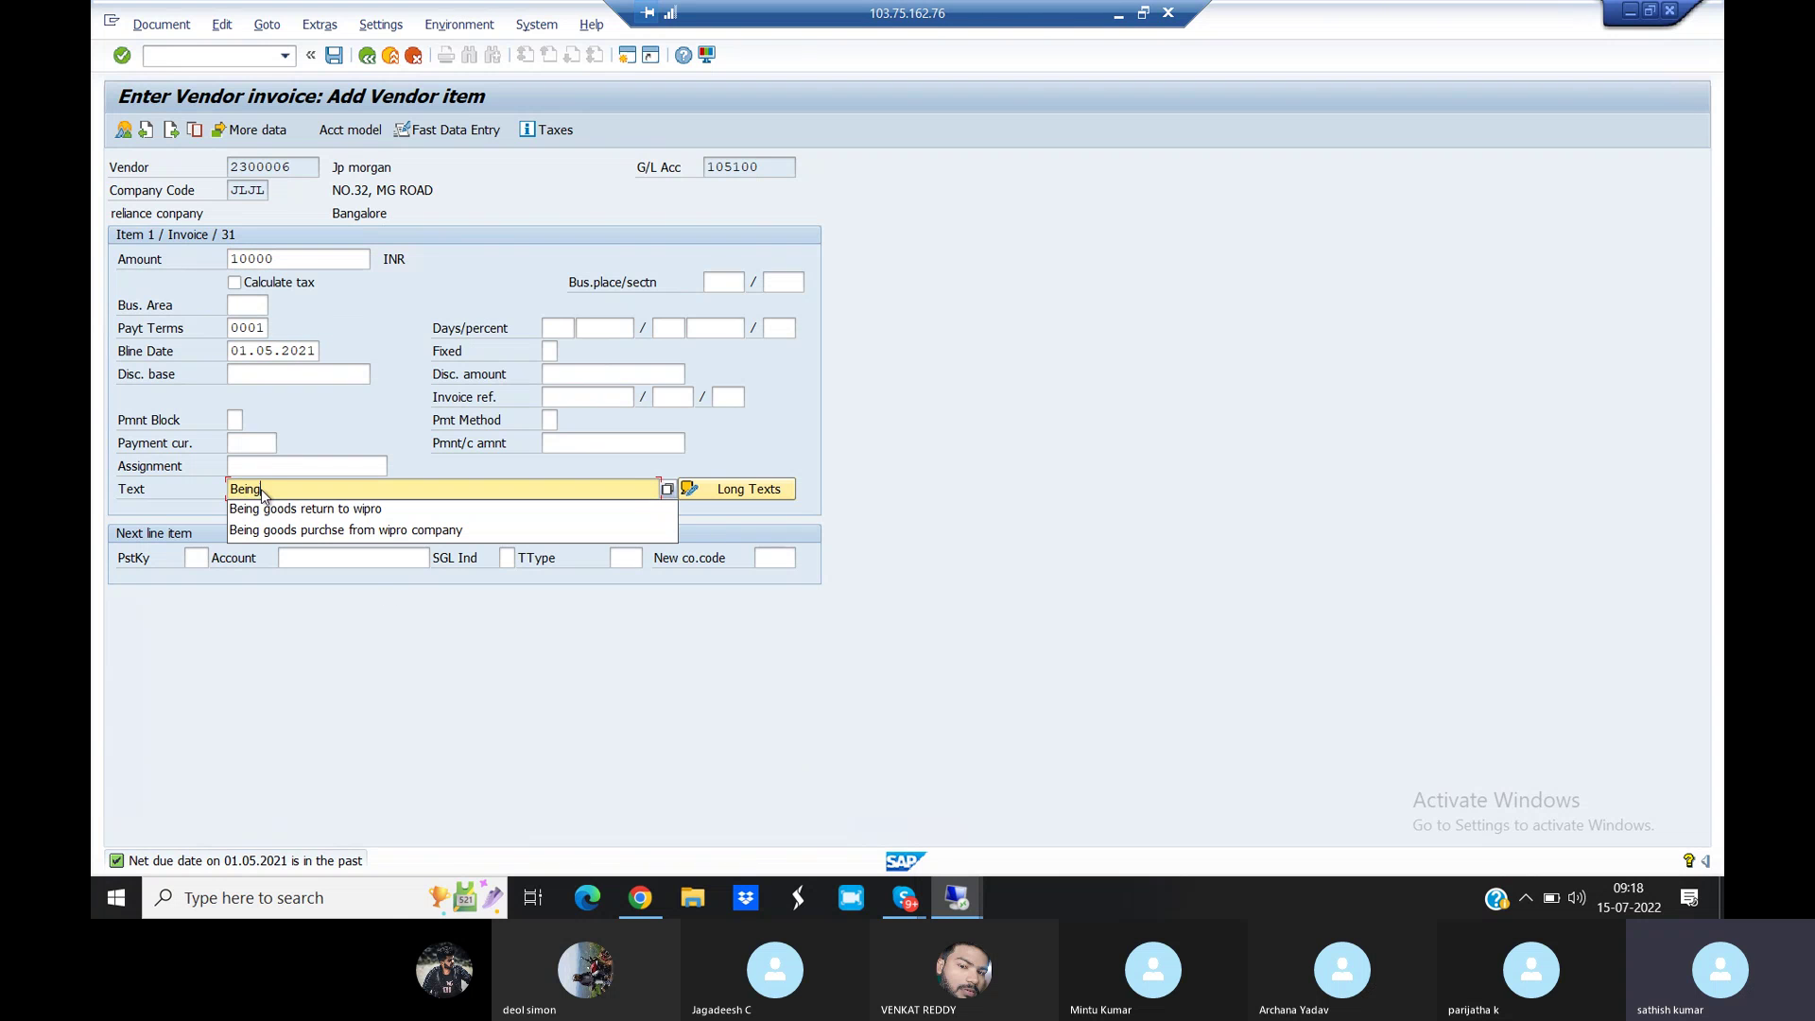
type(" goods purchase fro")
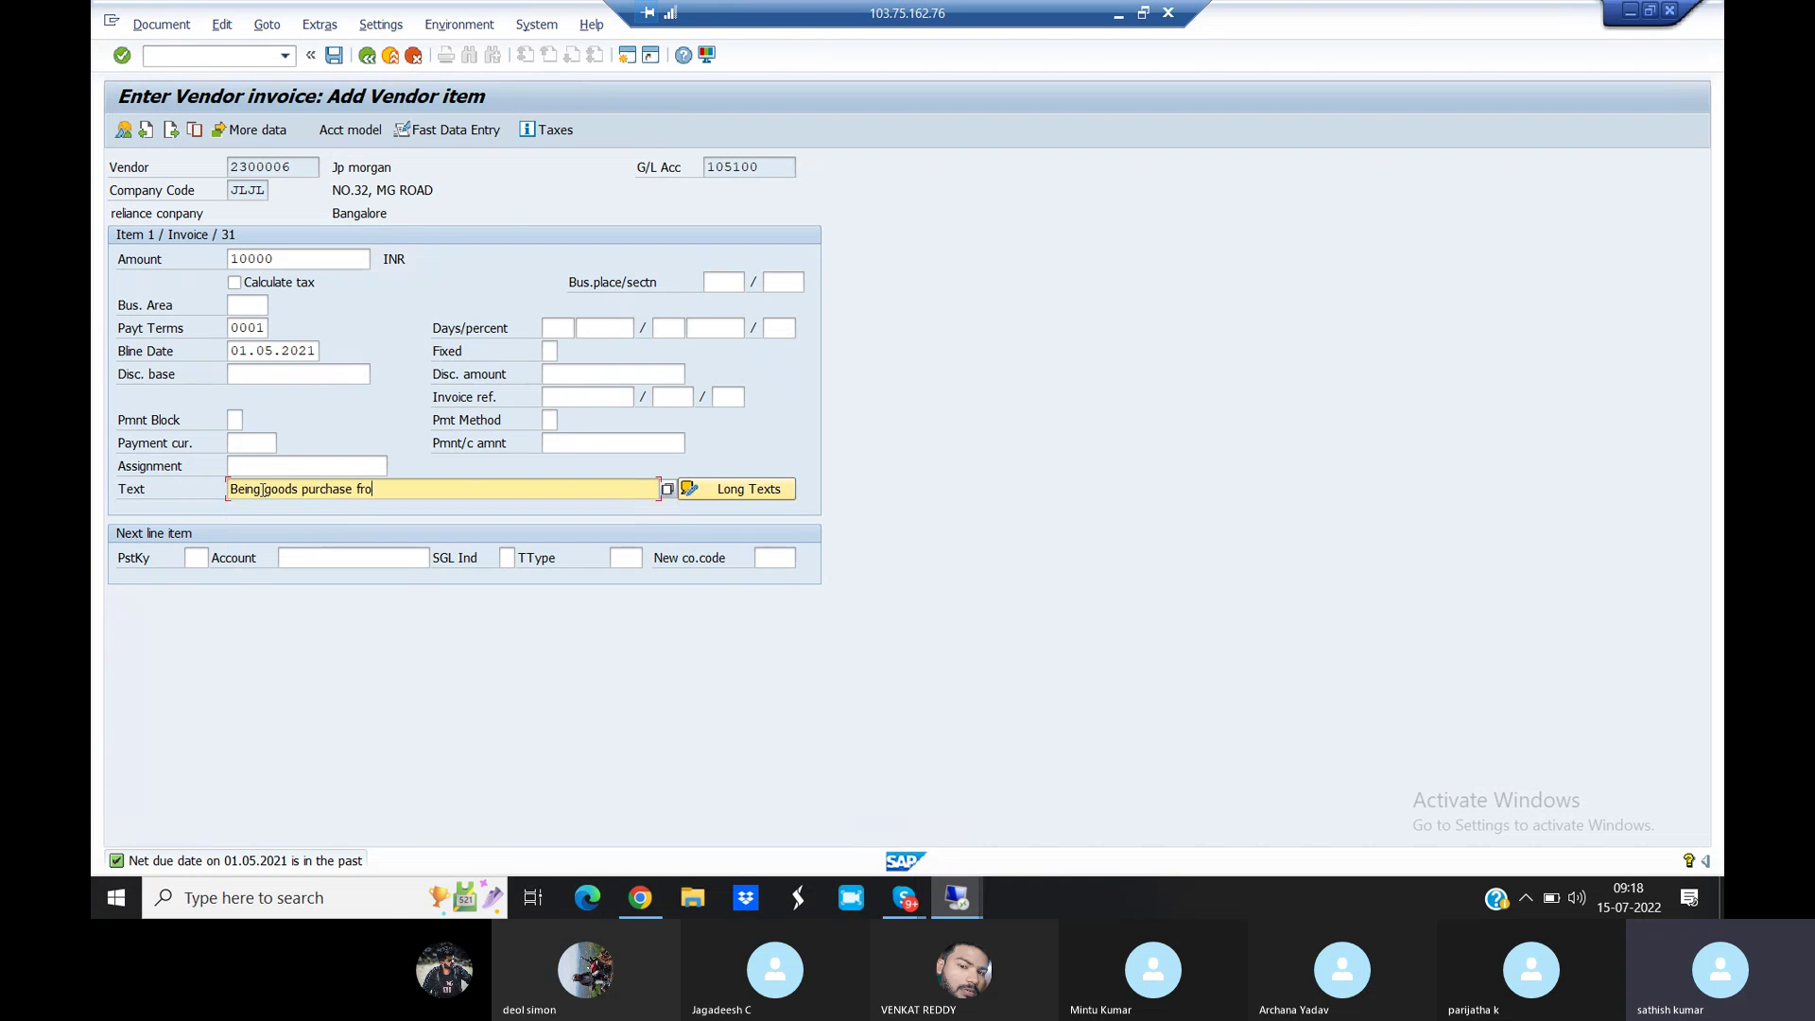
type("m JP morgna")
key("BackSpace")
key("BackSpace")
type("an")
Add a next line item with posting key 40 and purchase a/c, 400001, and continue to its details
left_click(201, 557)
type("40")
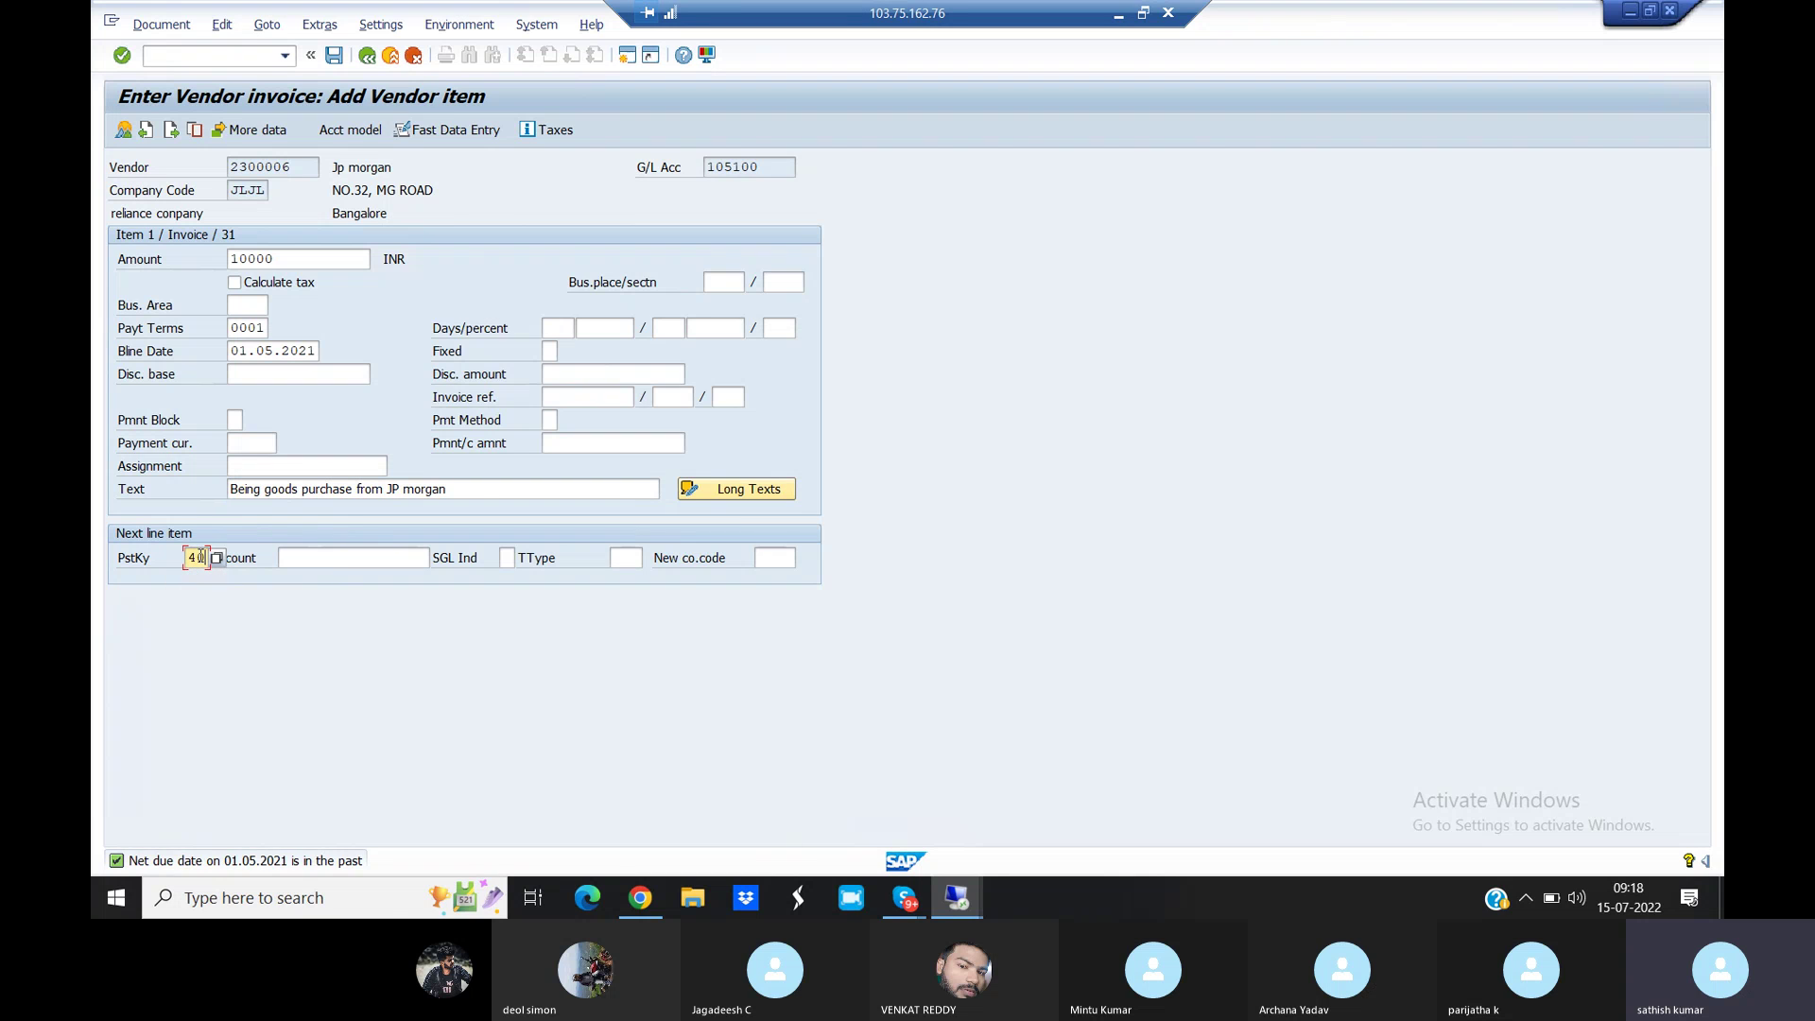
left_click(340, 557)
key("F4")
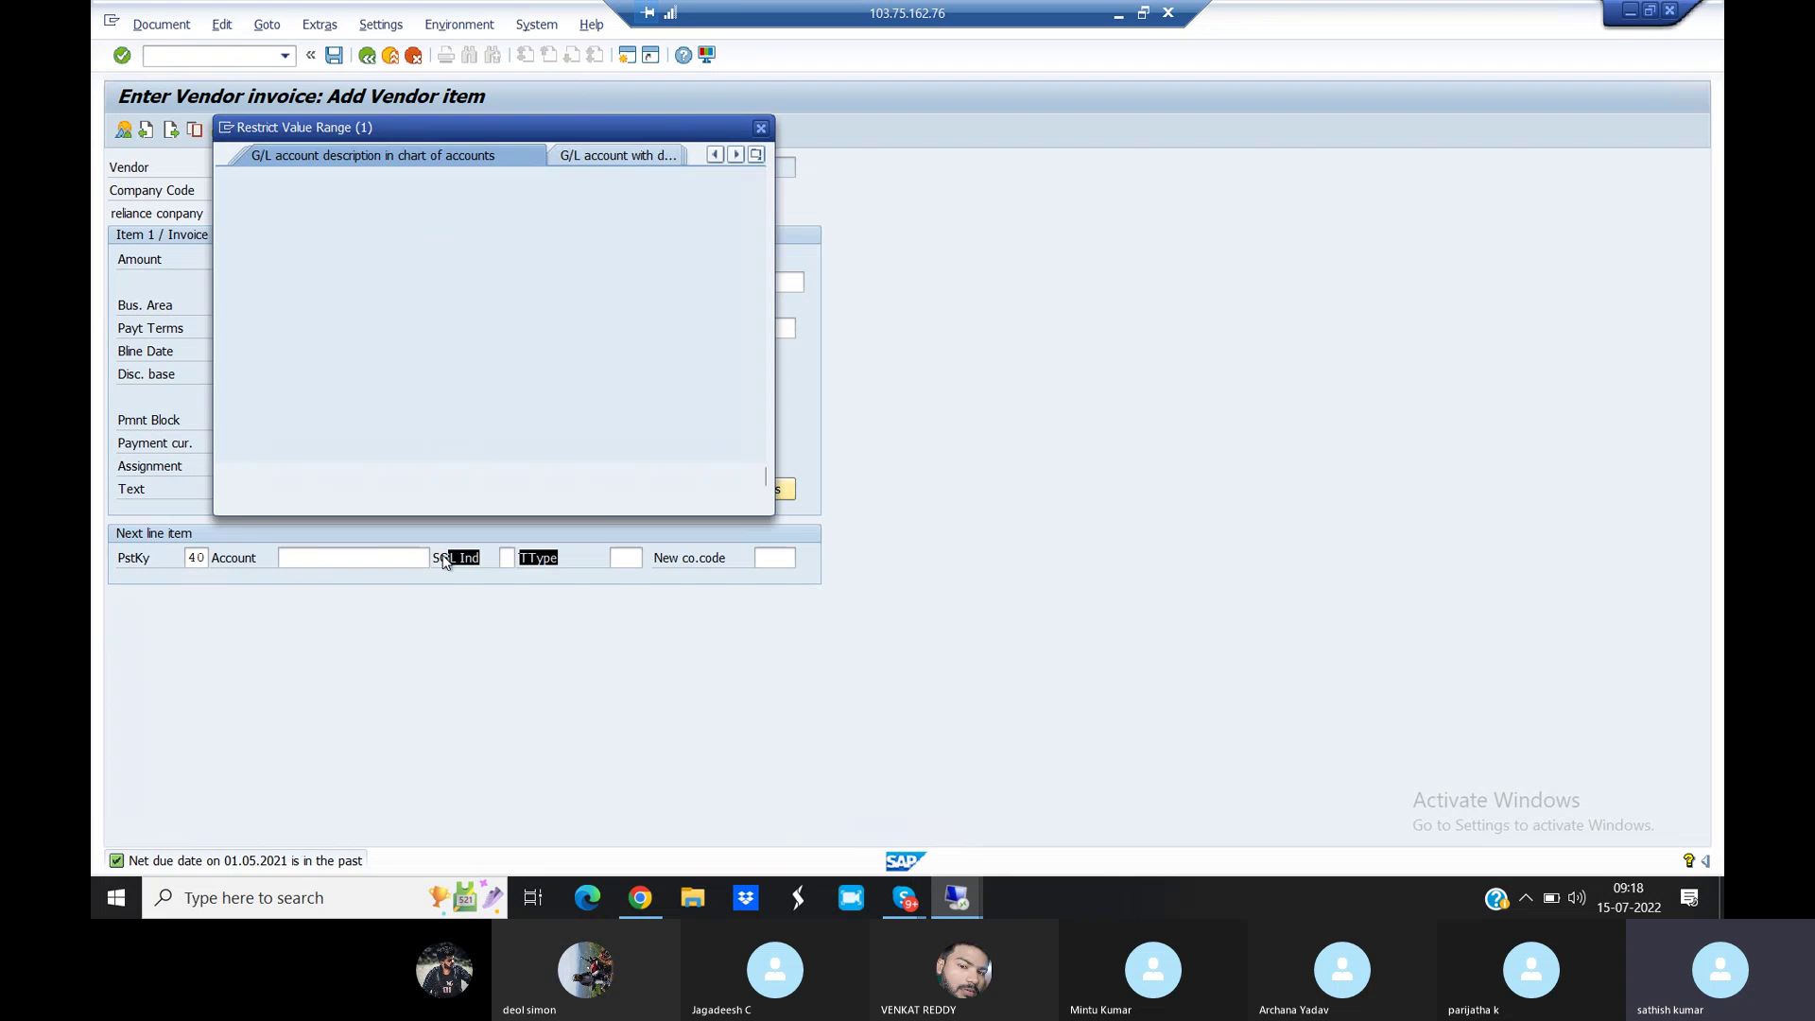
left_click(672, 478)
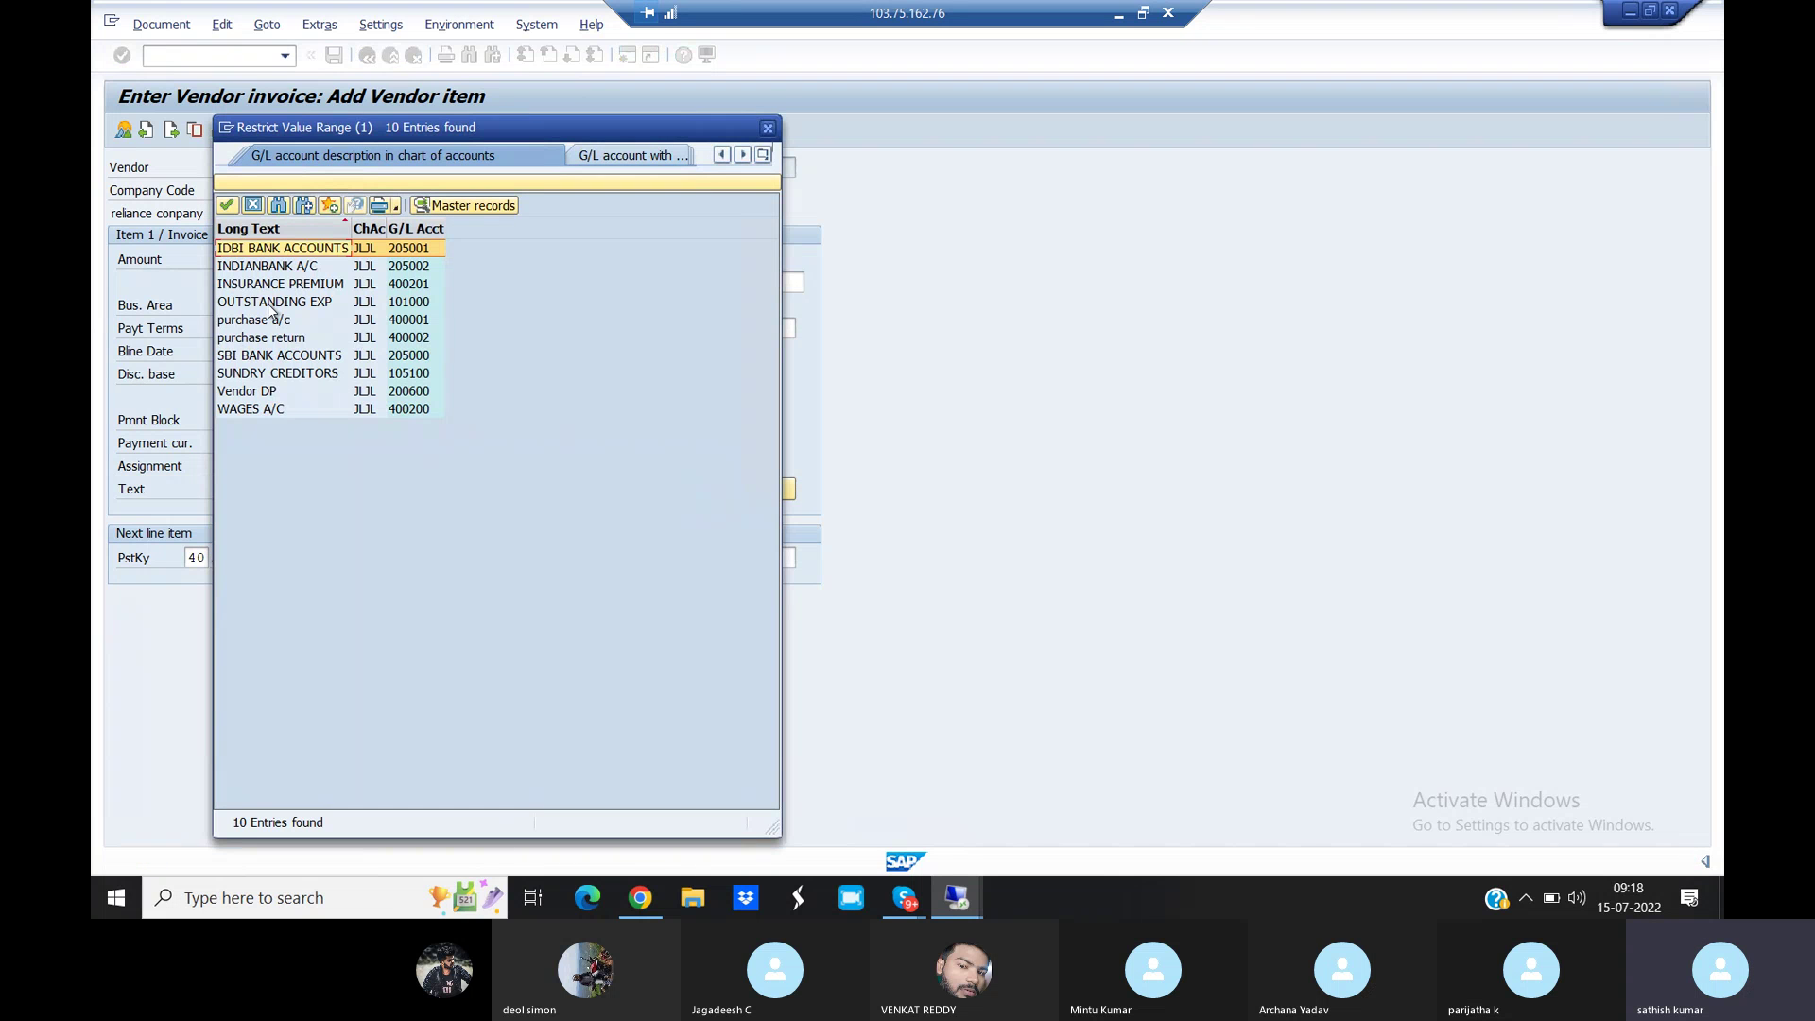
left_click(271, 322)
double_click(288, 323)
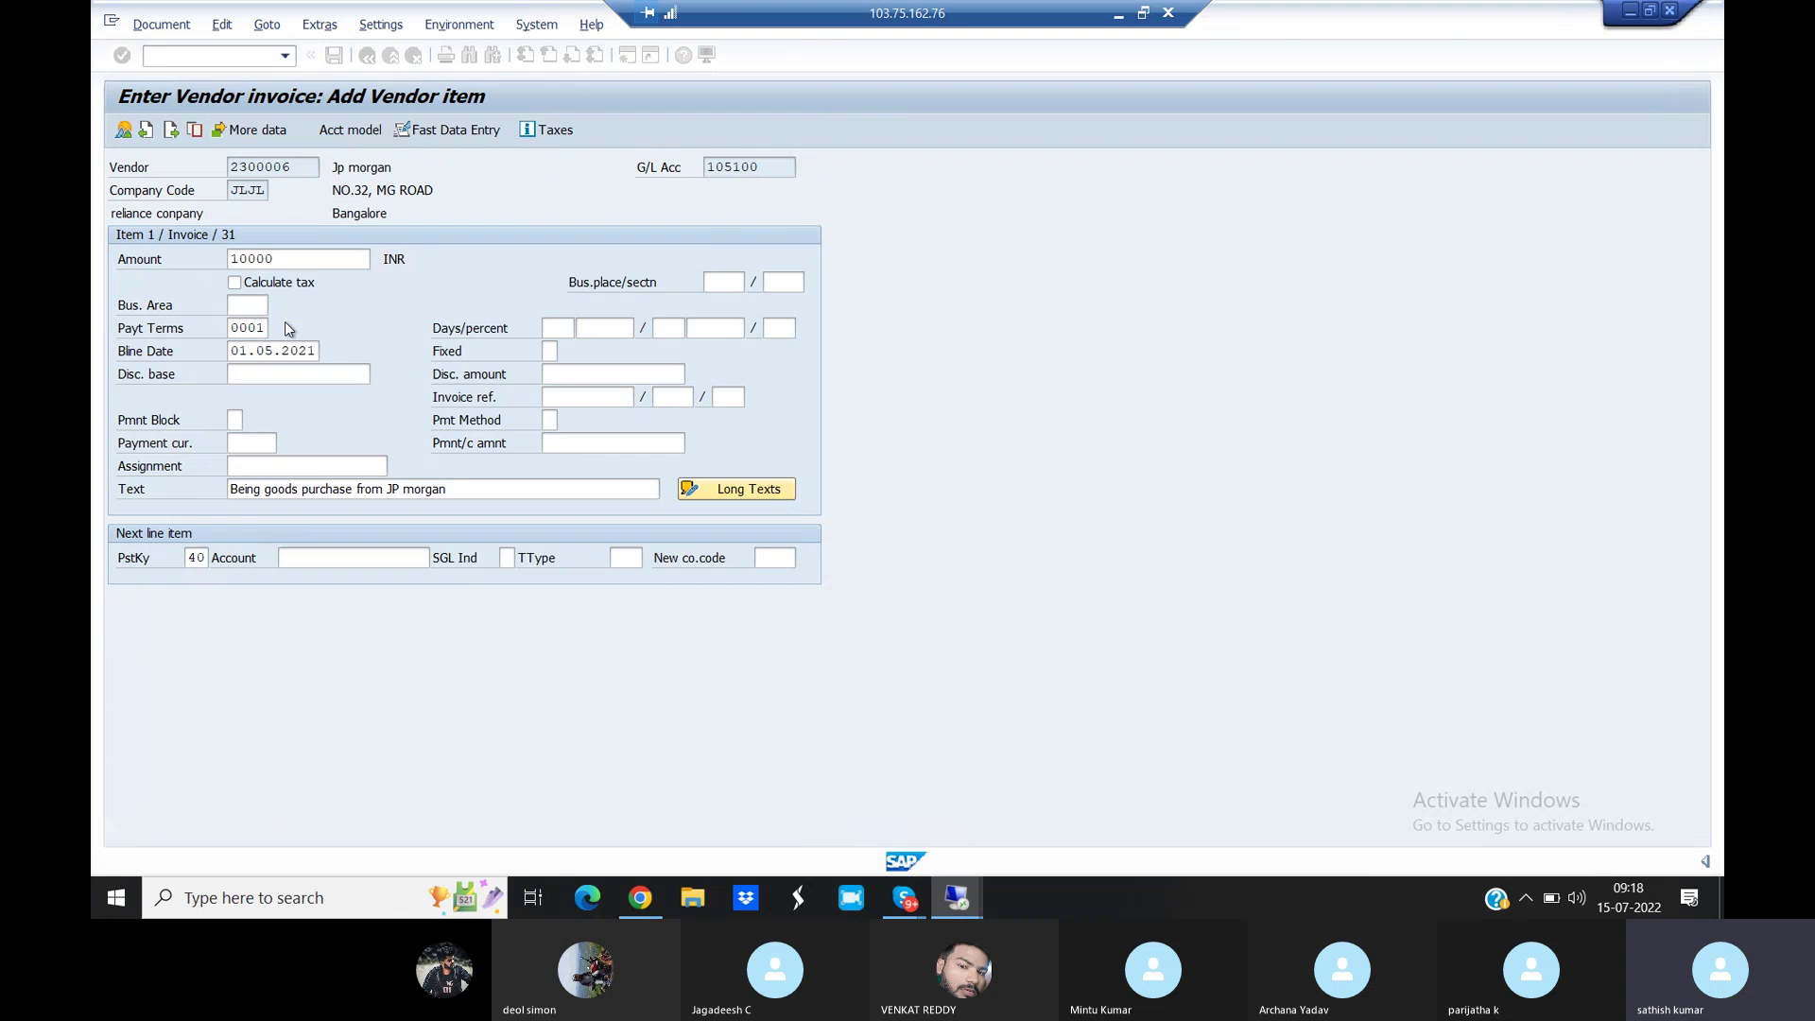
key("Return")
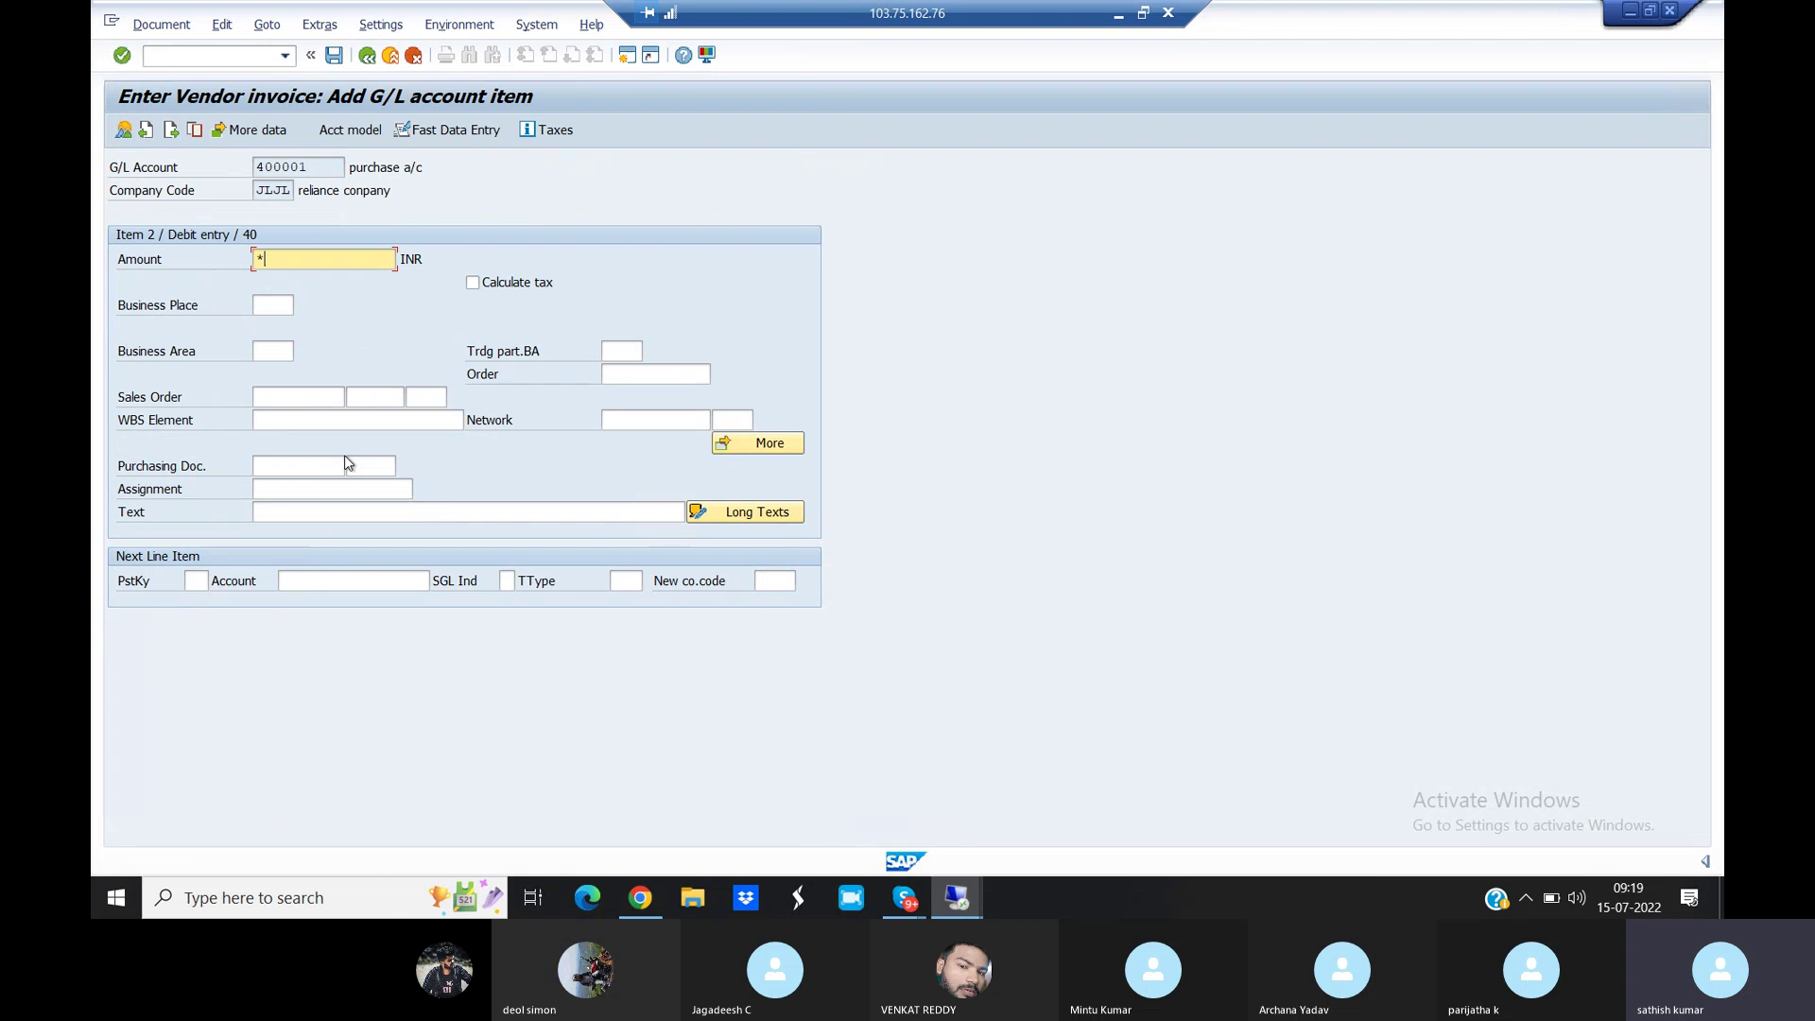
Fill the debit item's amount with * and its text with + to carry over the vendor item's values
left_click(284, 510)
type("+")
key("Return")
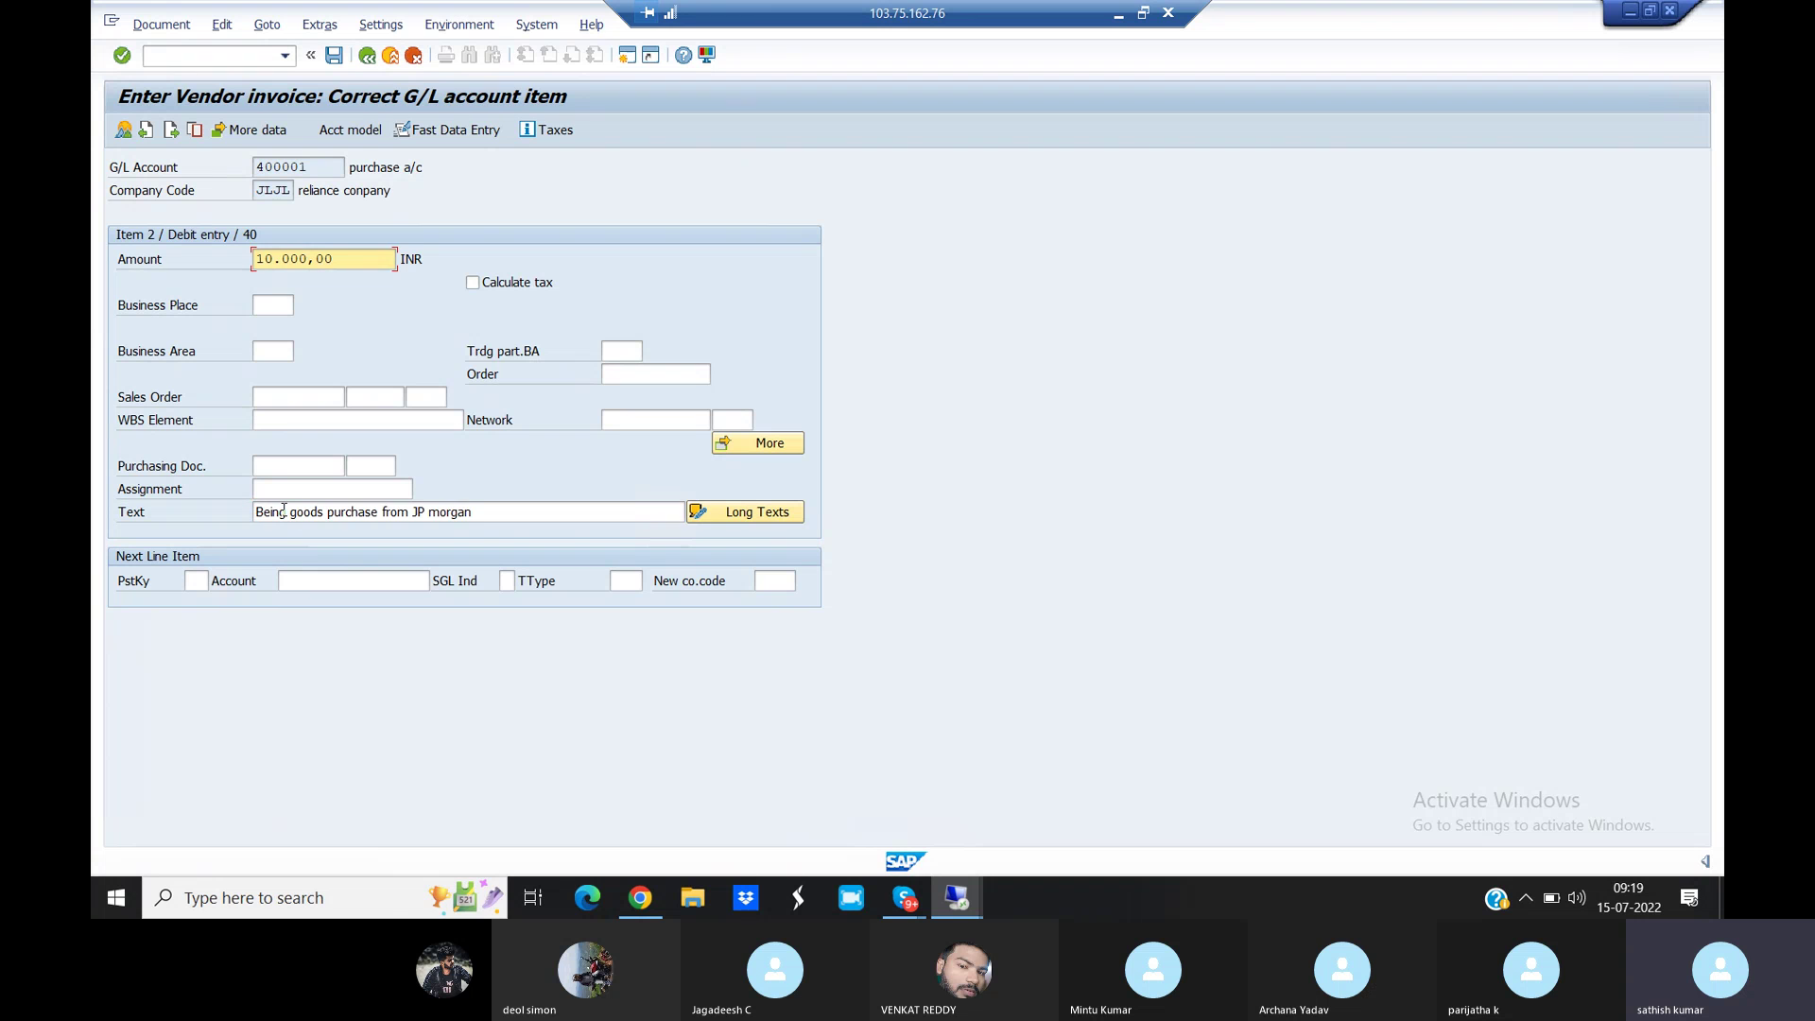
Simulate the vendor invoice document and post it
left_click(163, 25)
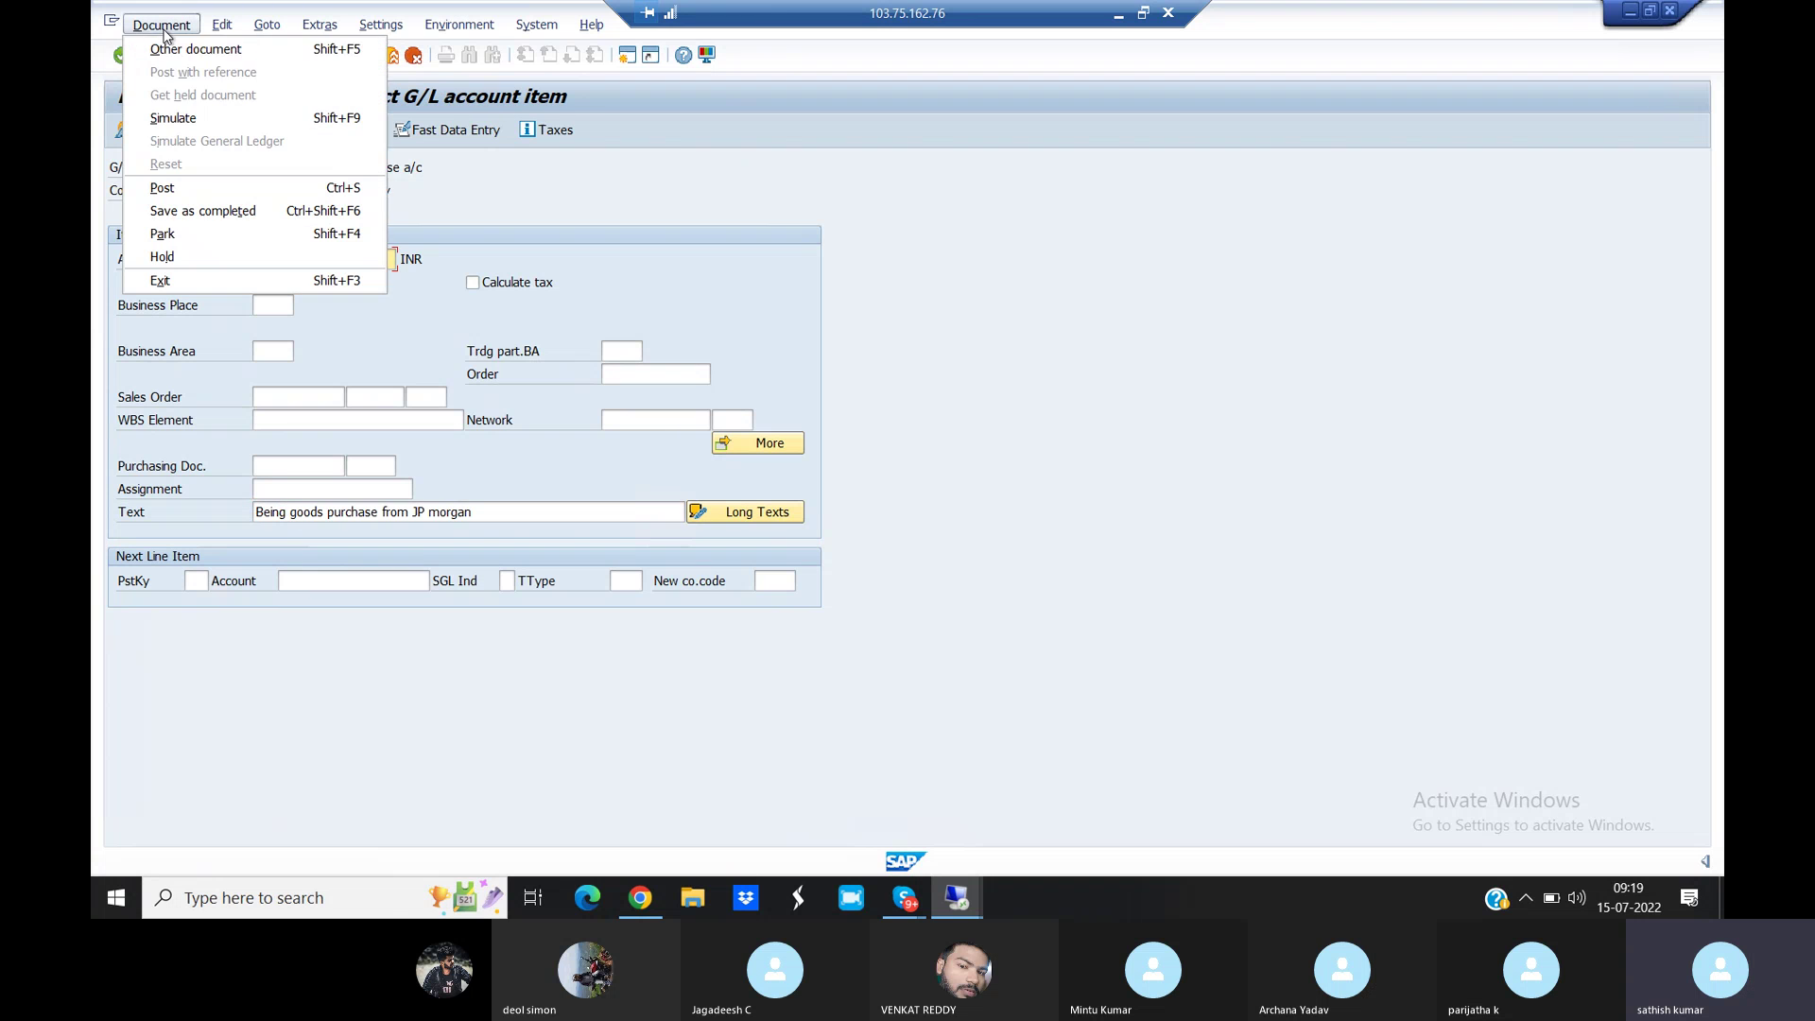
left_click(193, 117)
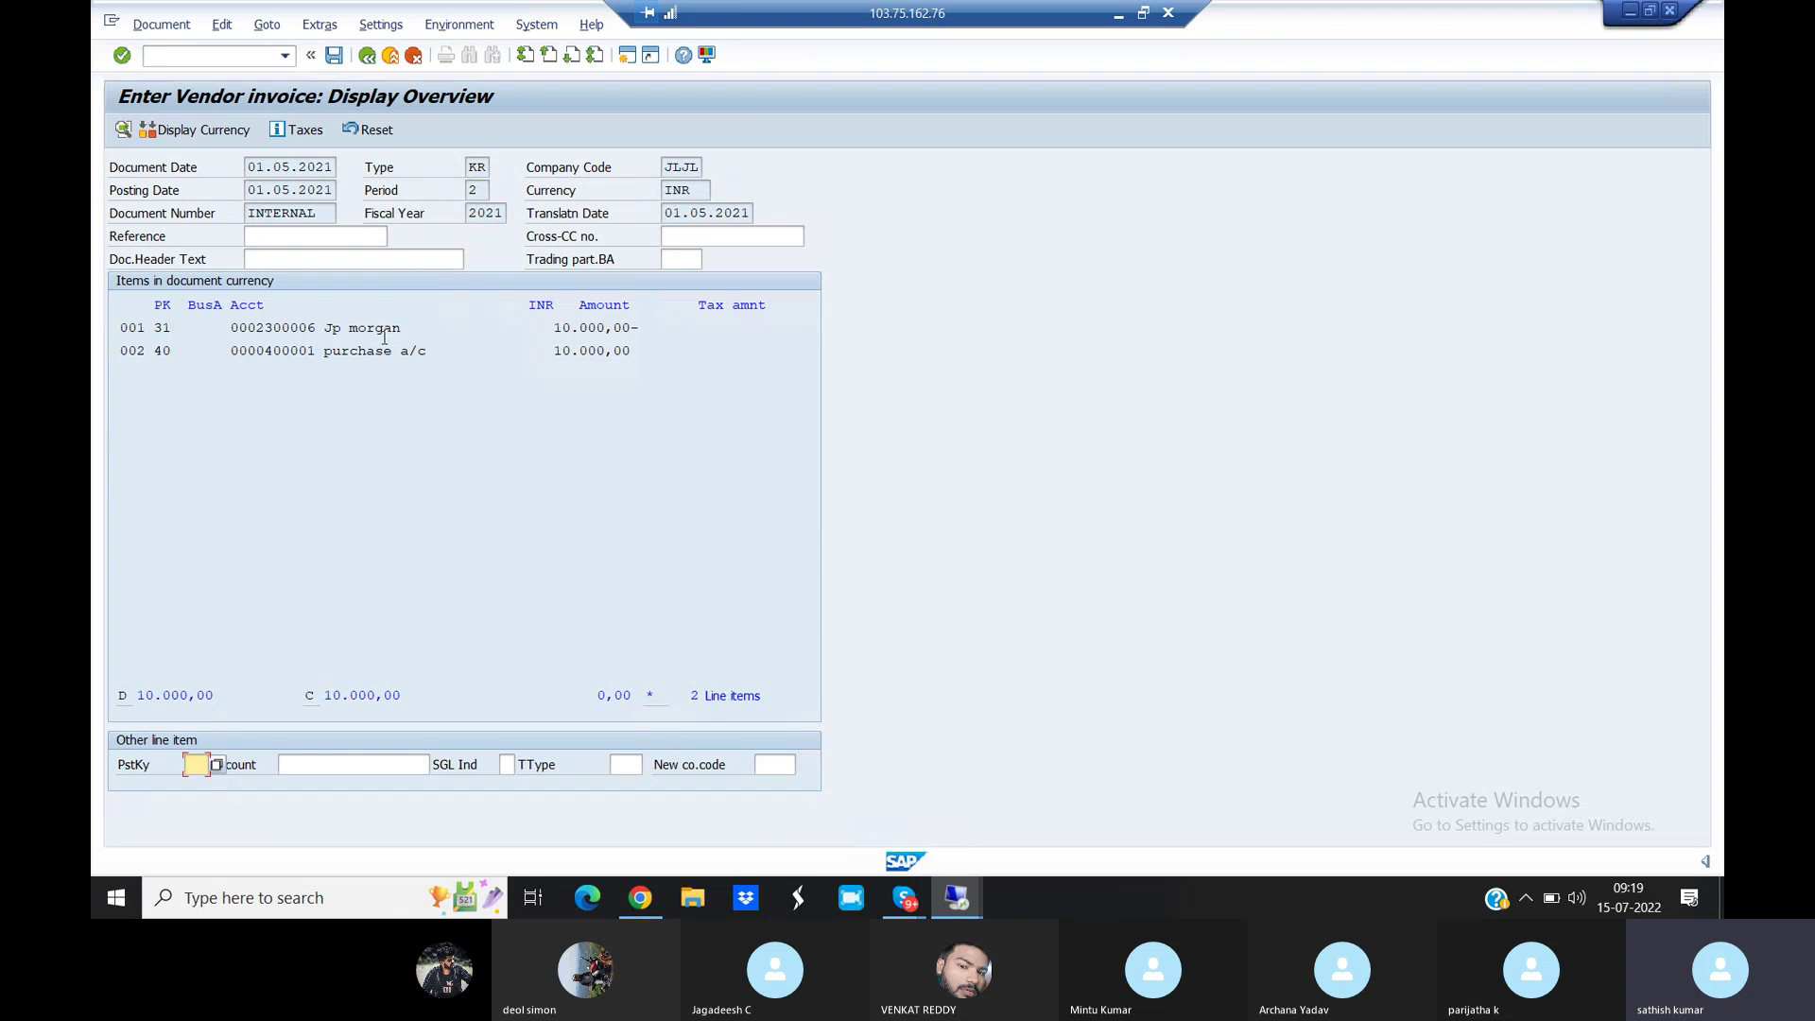
left_click(334, 55)
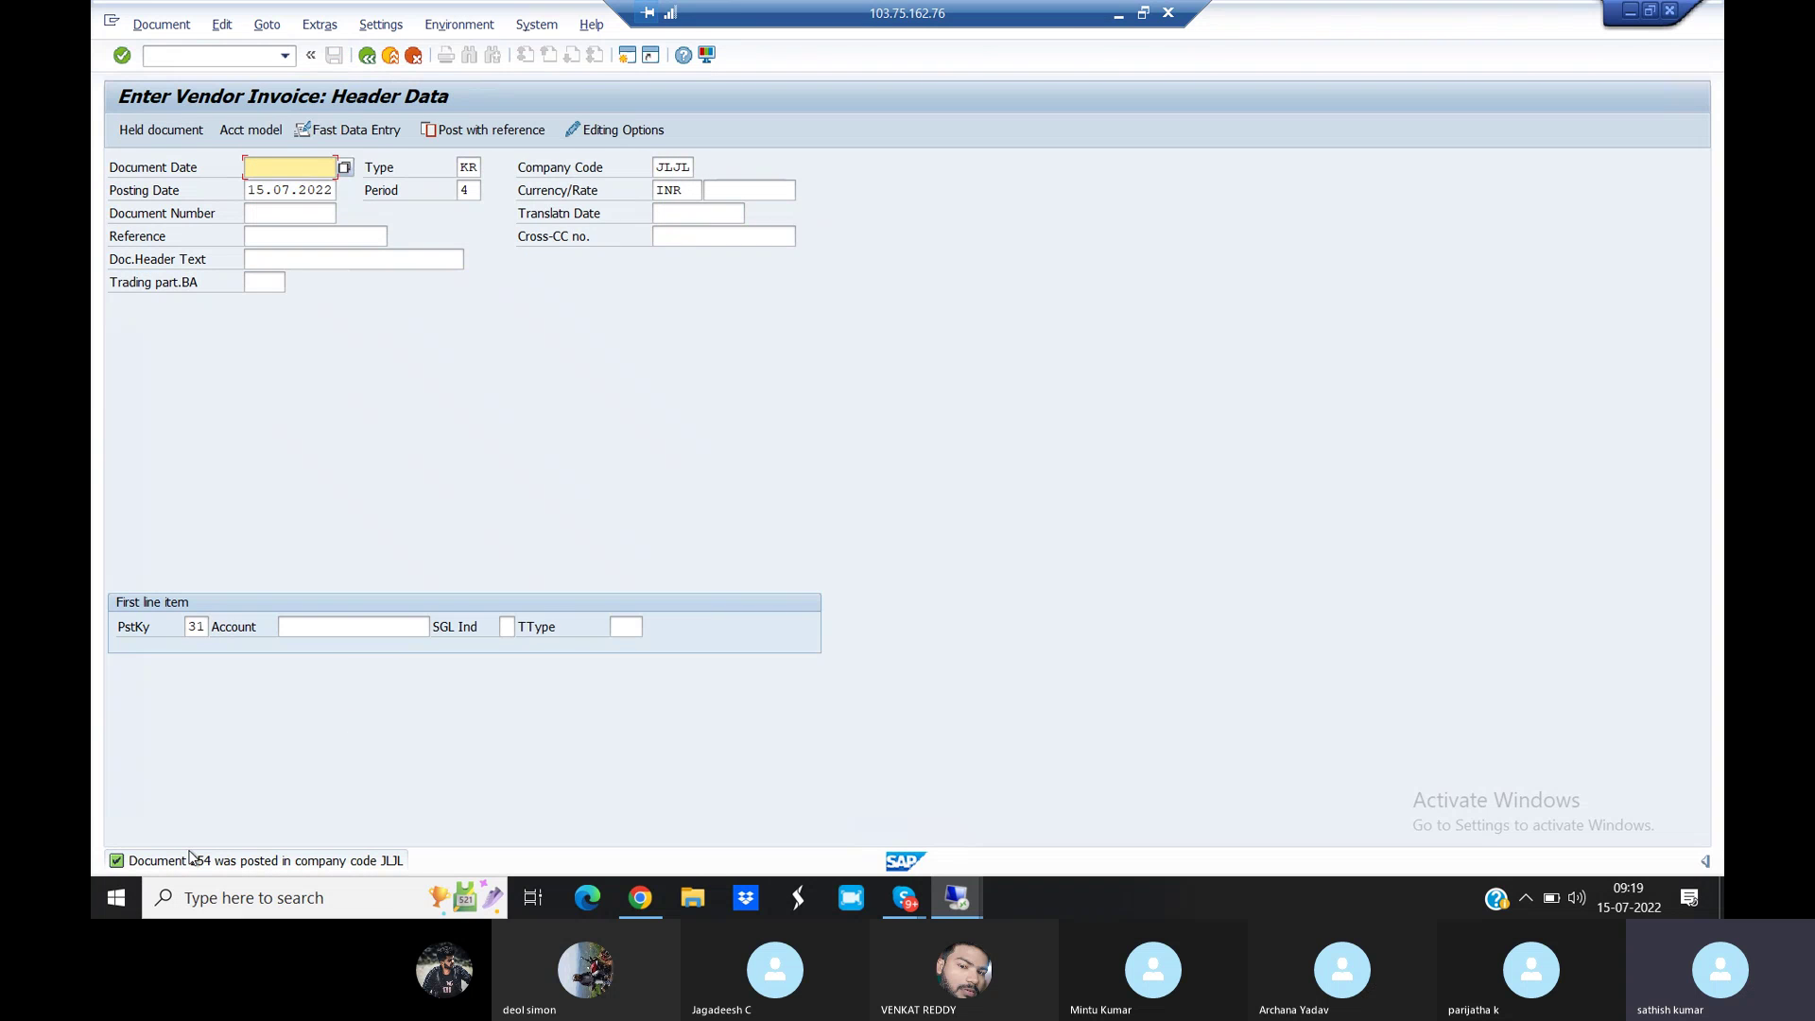
Open FBL1N and display the JP Morgan vendor's open line items in company code JLJL
left_click(176, 58)
type("/")
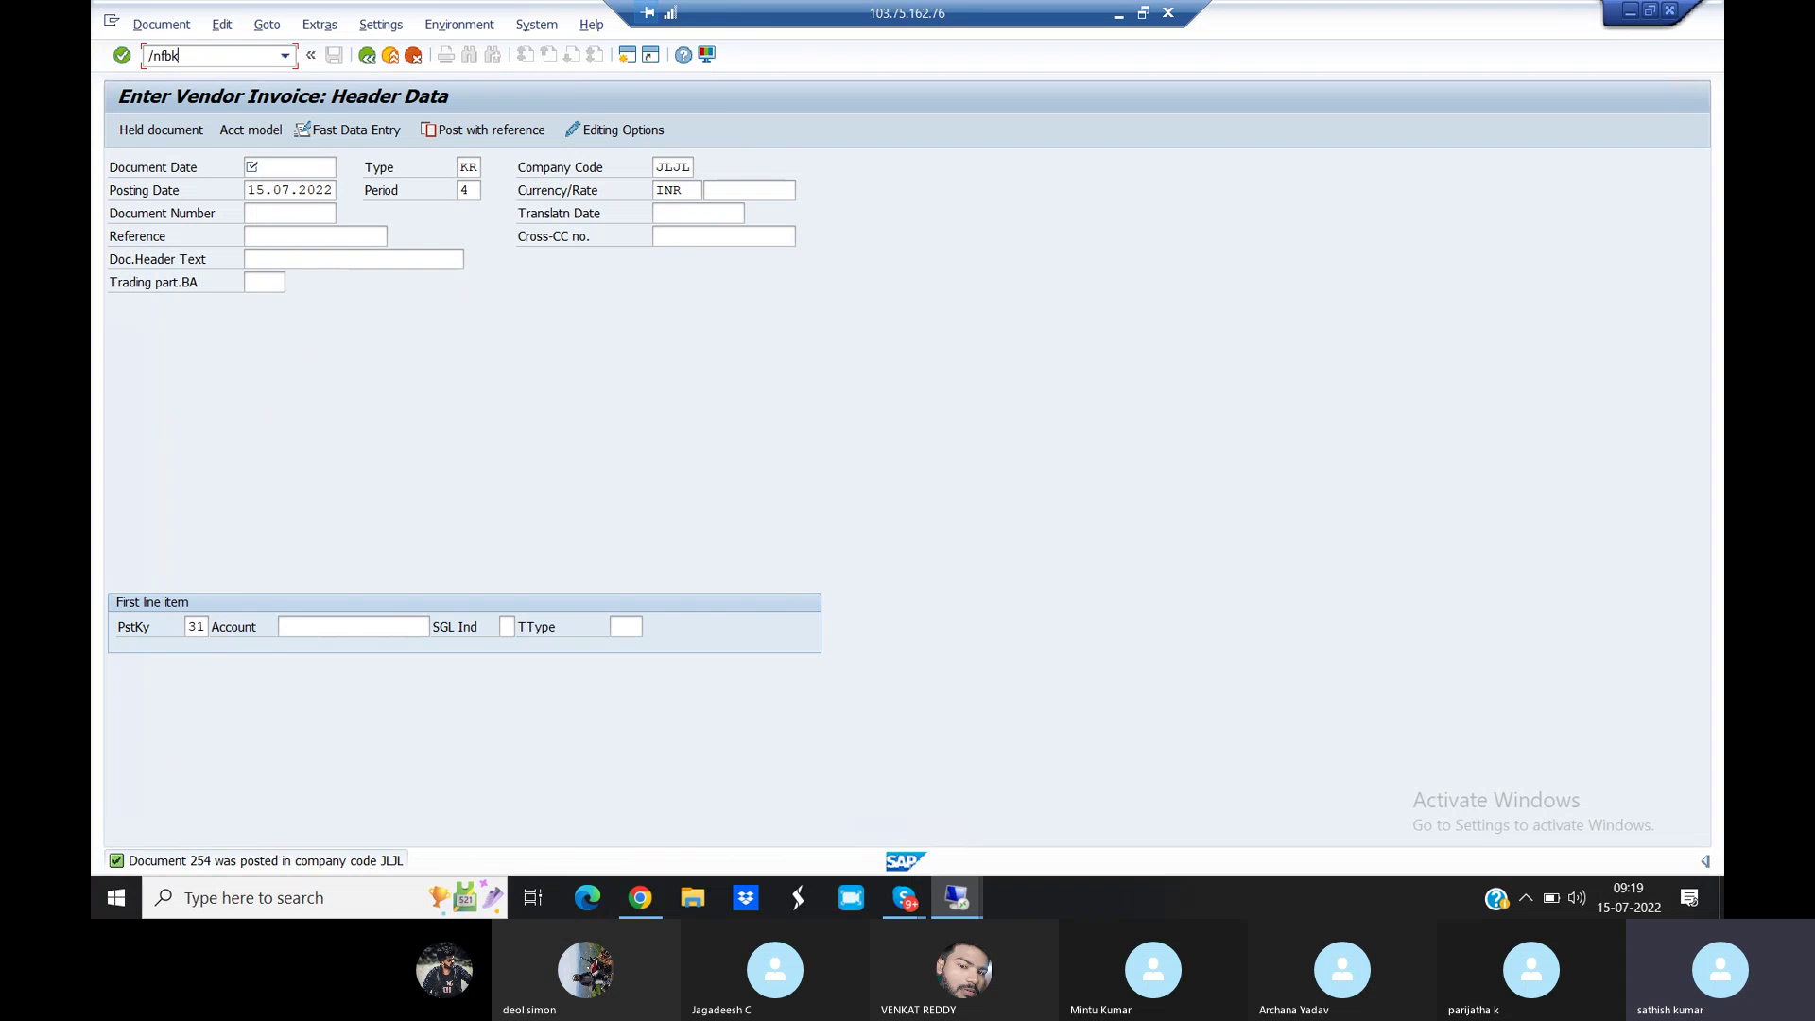
type("nfbl1n")
key("Return")
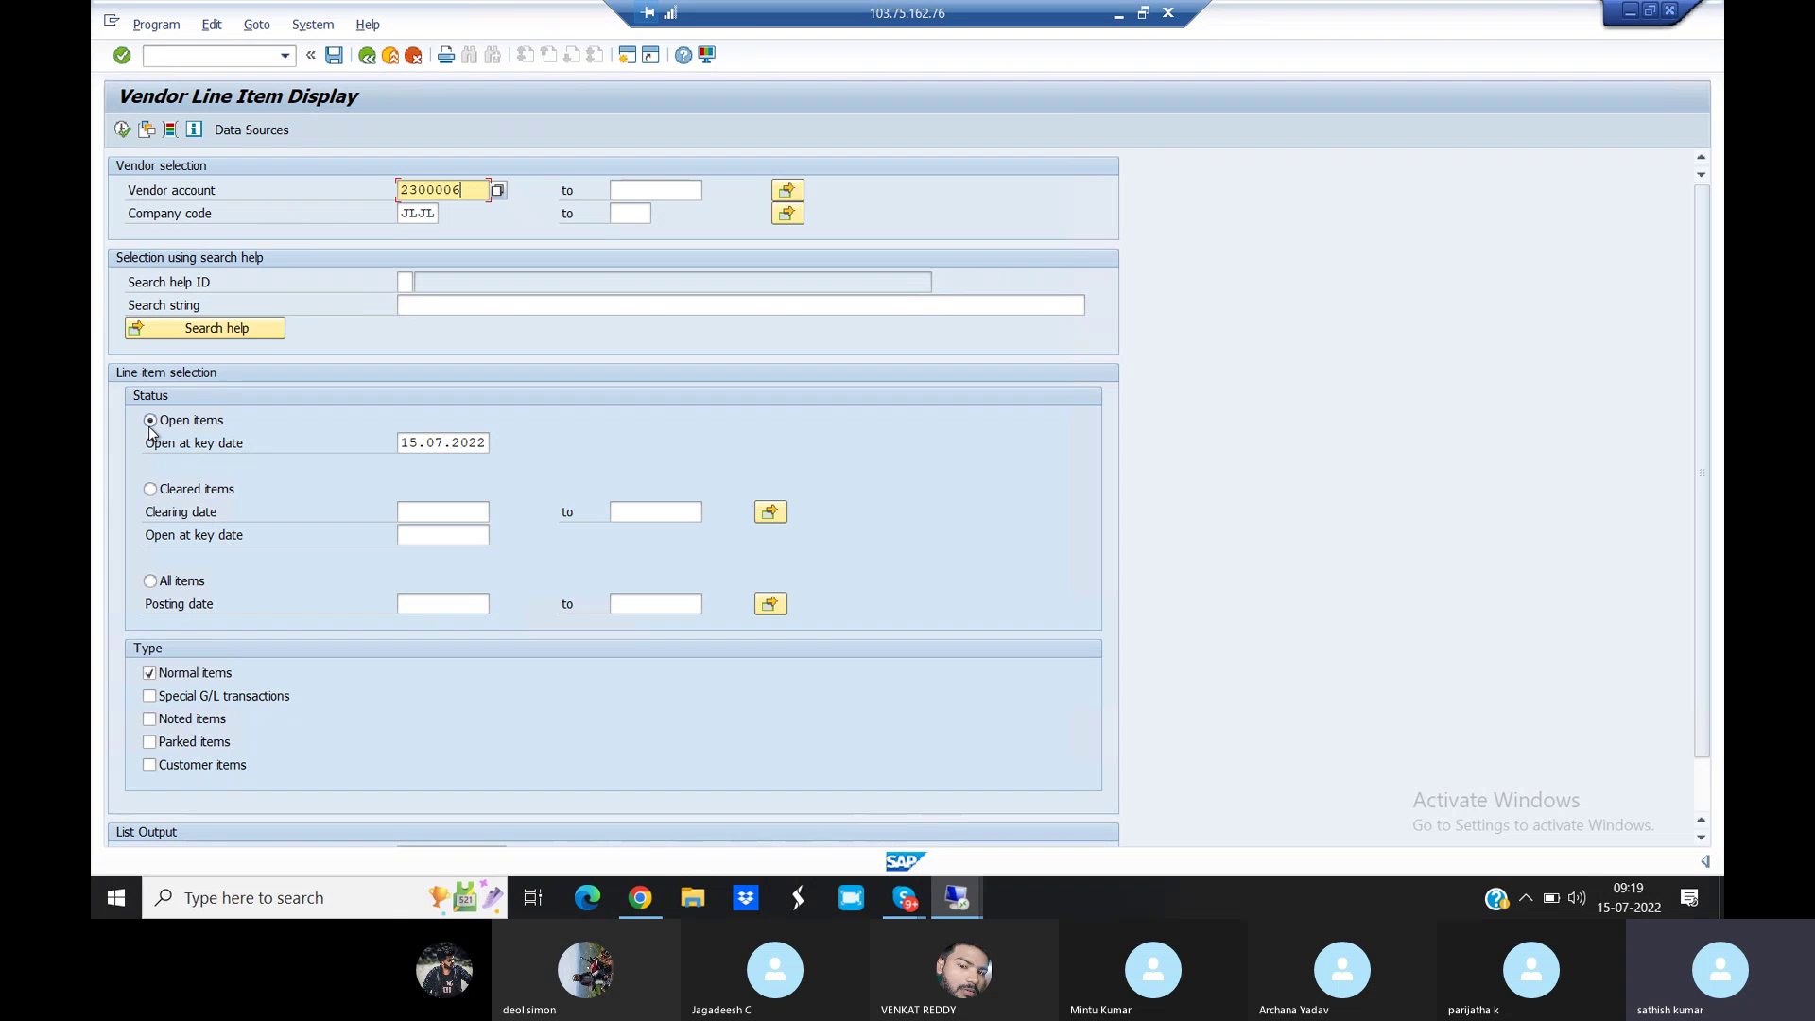
left_click(123, 130)
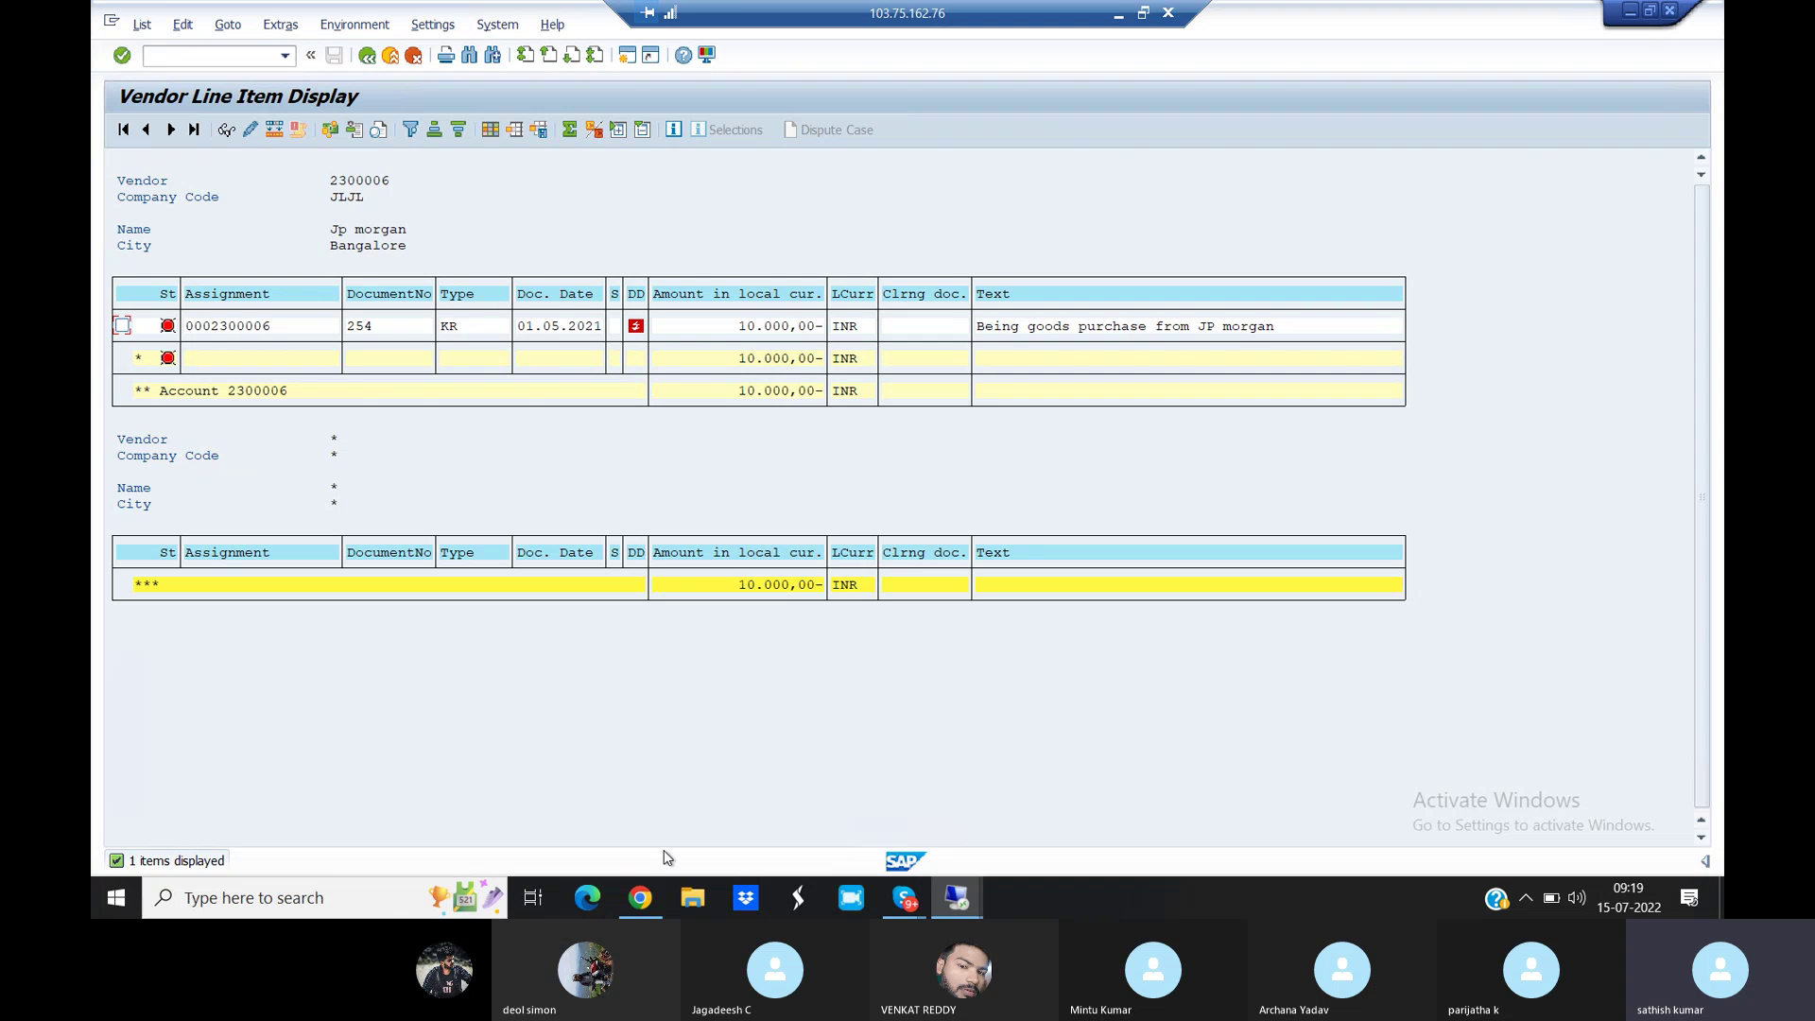
Switch to Chrome and highlight the transaction code for Down Payment Made in the SAP FICO transaction codes PDF
left_click(661, 904)
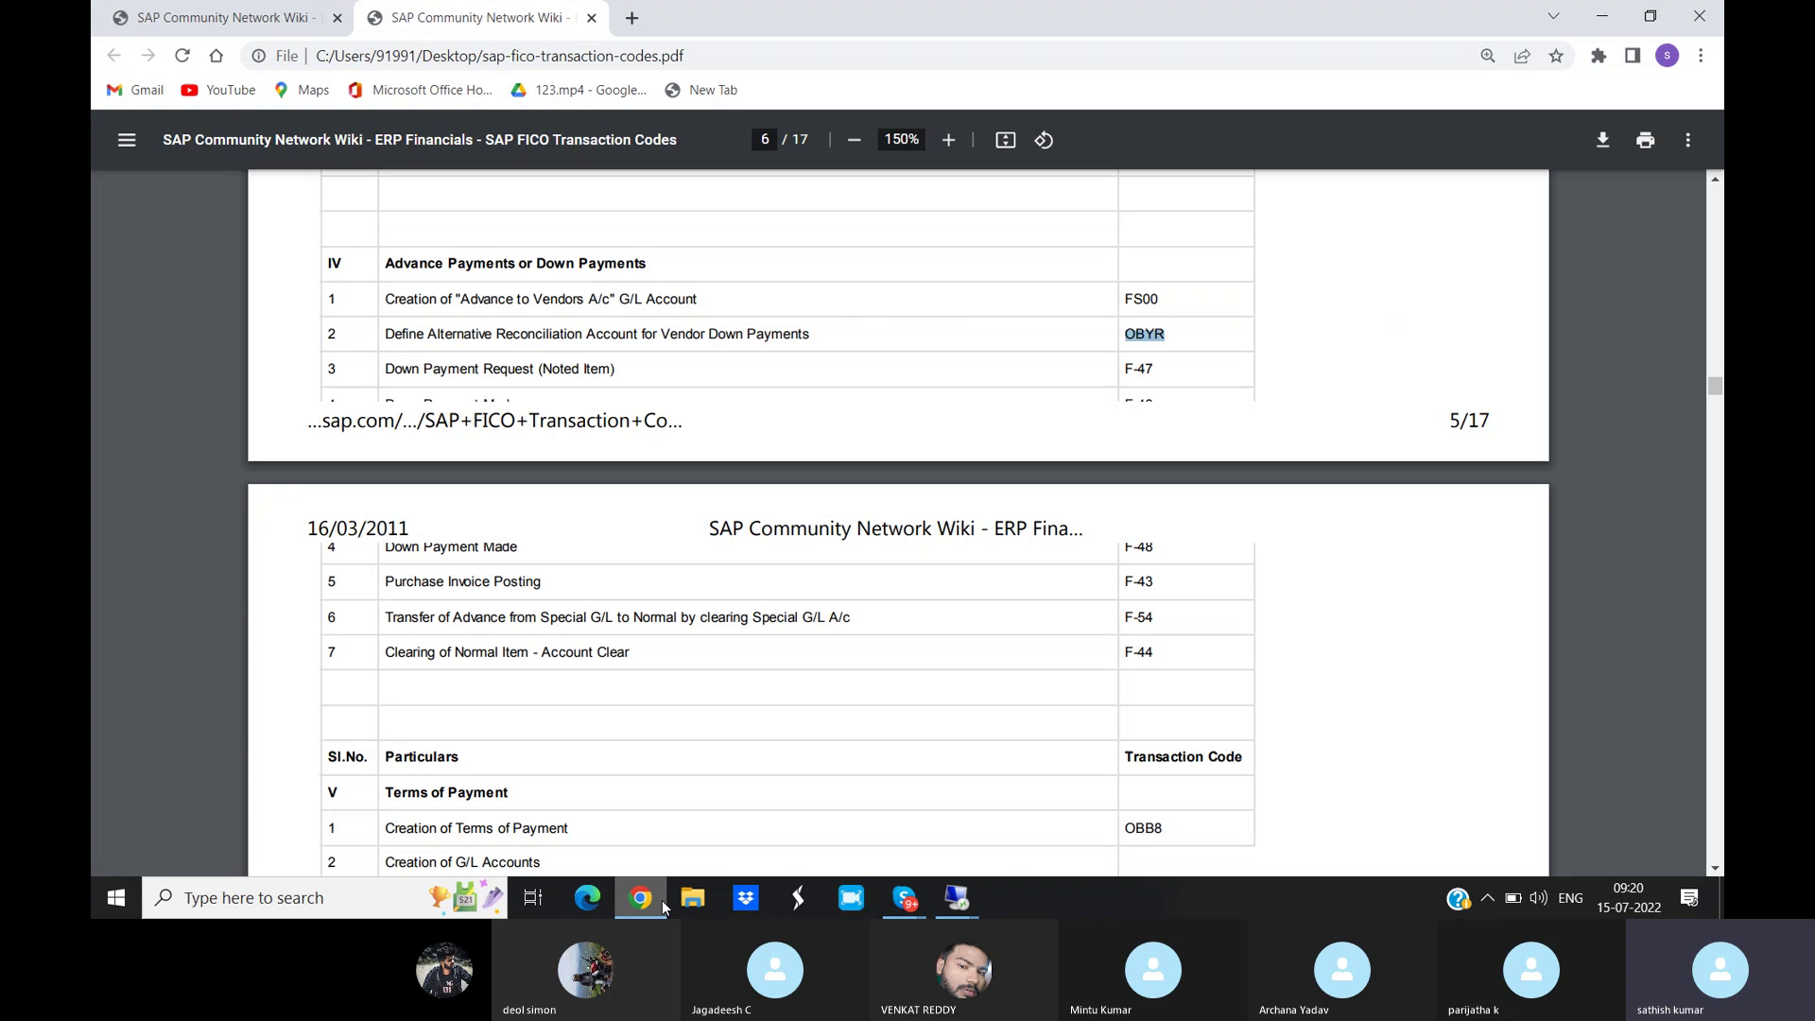
left_click_drag(387, 544, 1146, 550)
mouse_move(964, 895)
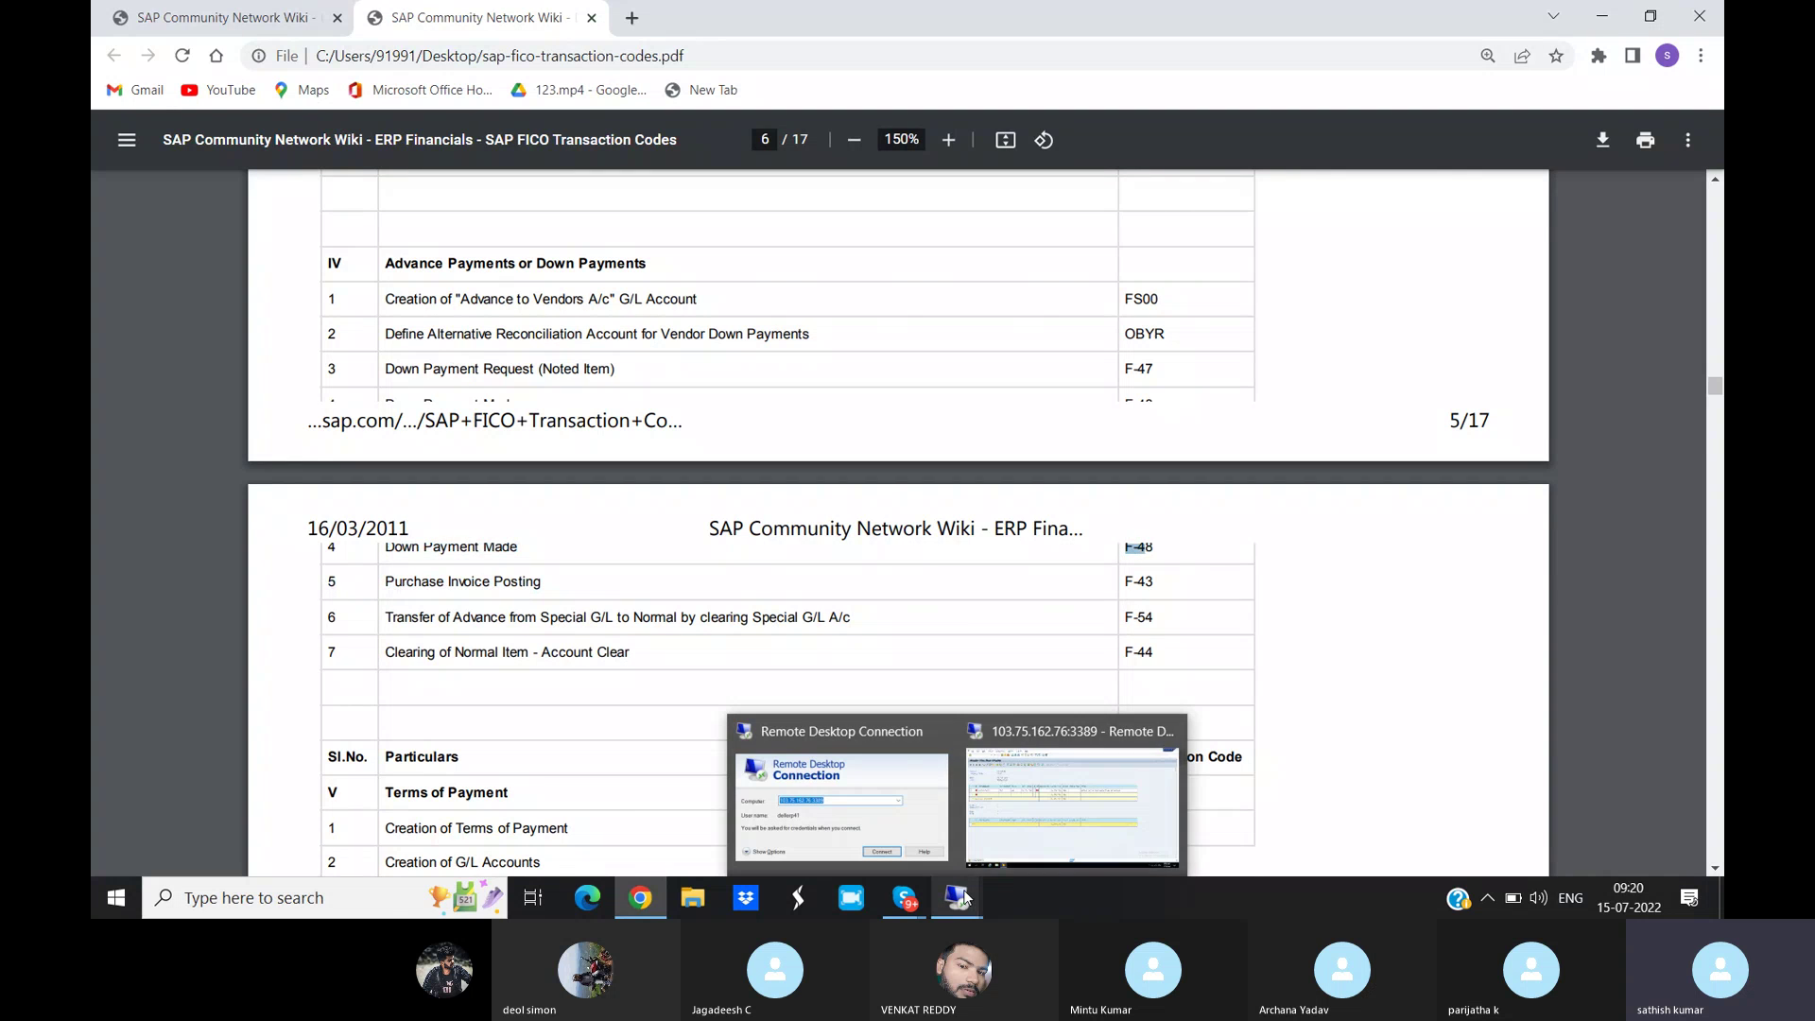
Switch back to the SAP remote session and open the vendor down payment transaction F-48
left_click(1055, 819)
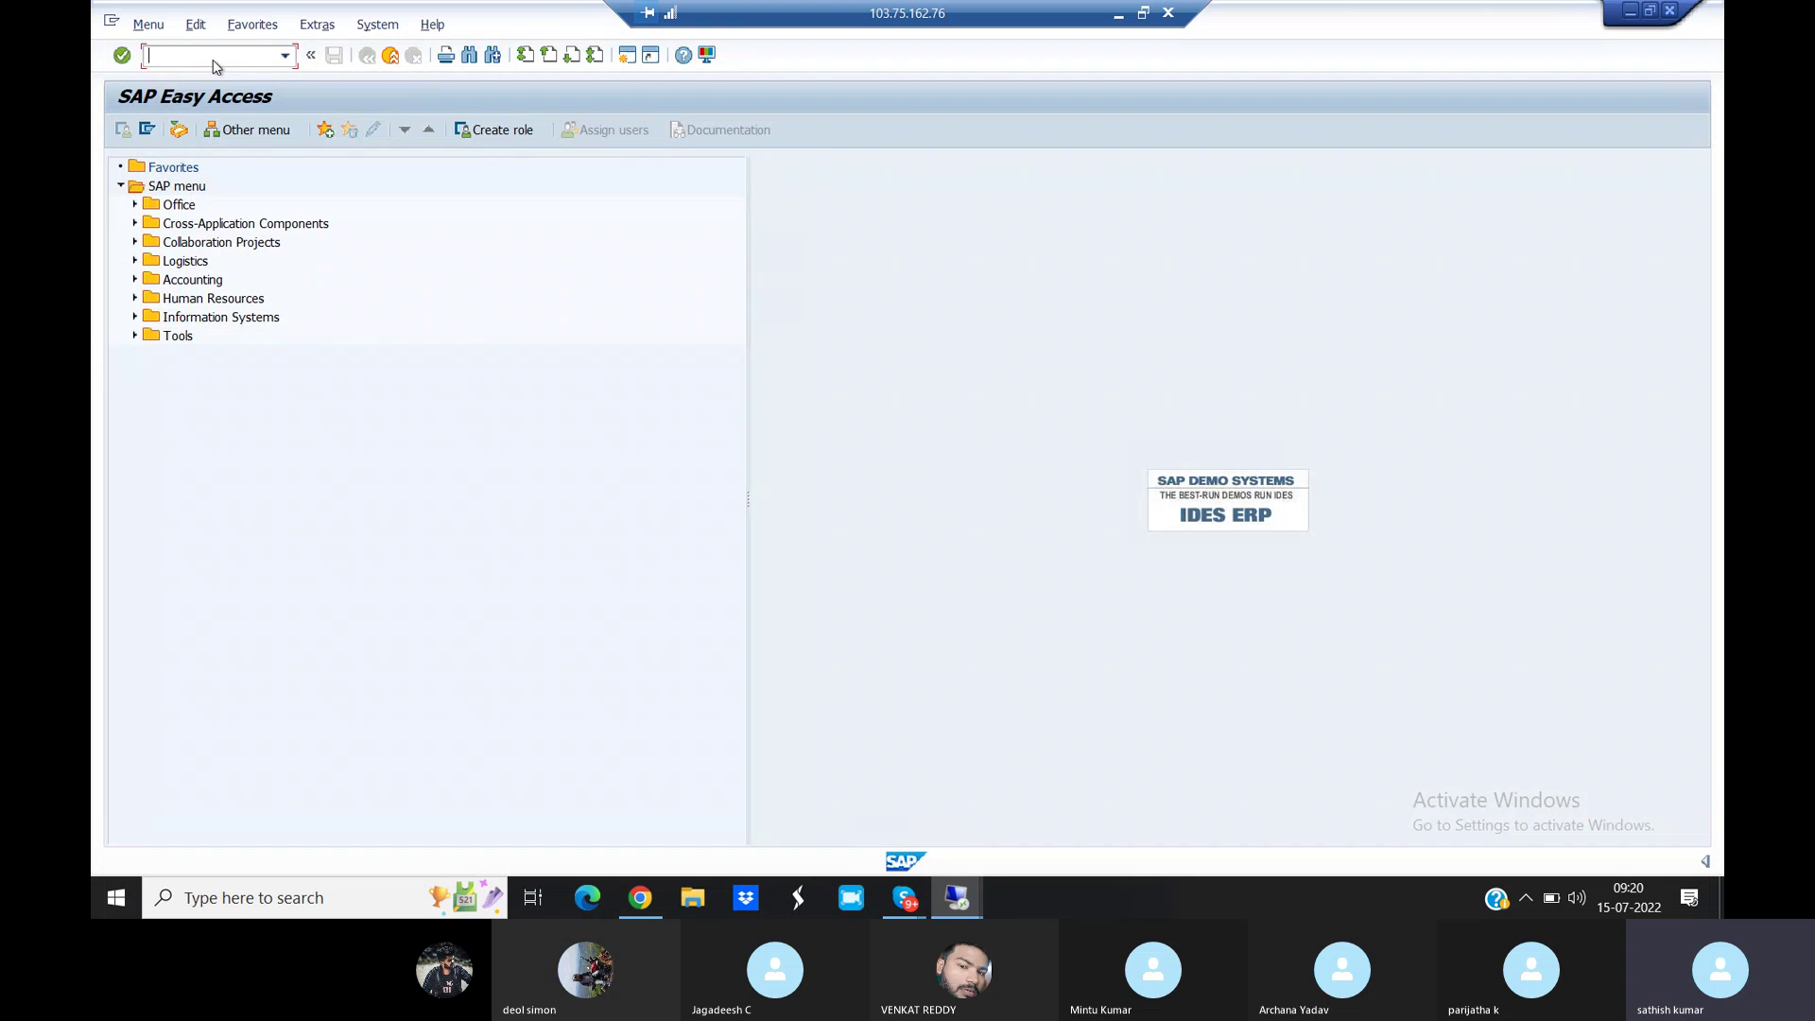
type("/nf-48")
key("Return")
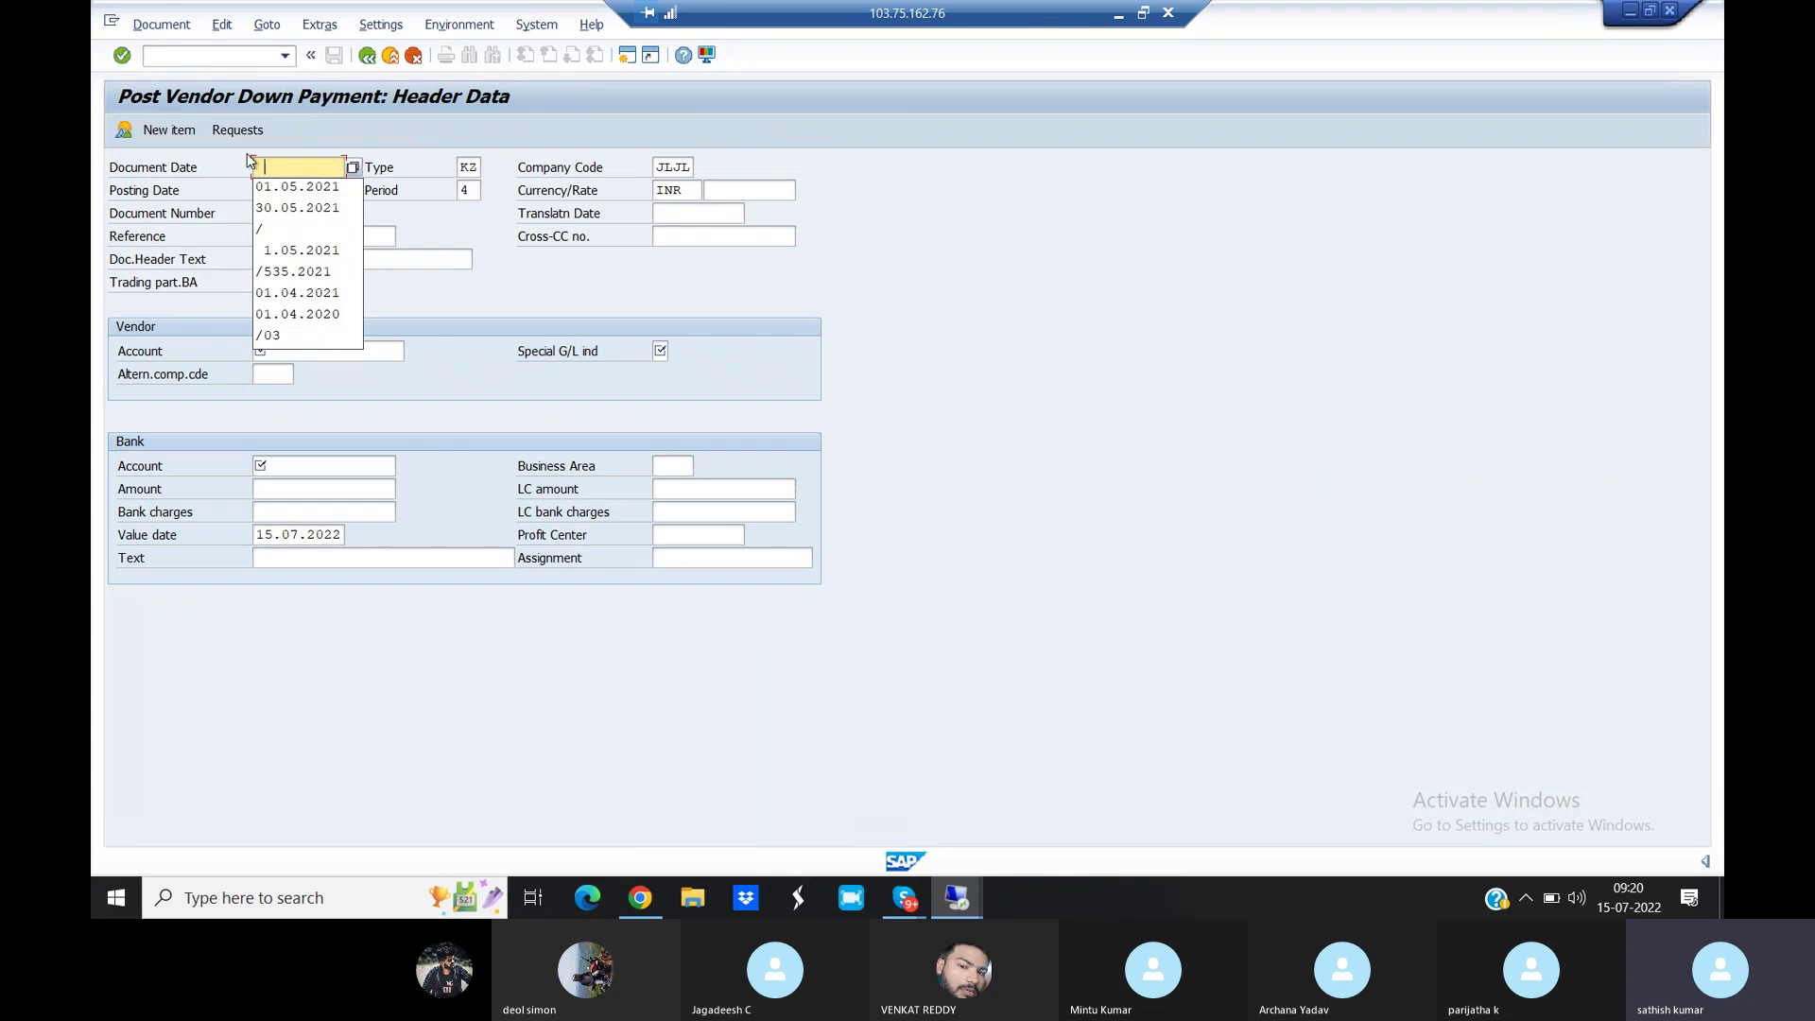
Set the down payment's document date and posting date to 01.05.2021
left_click(290, 186)
left_click(290, 188)
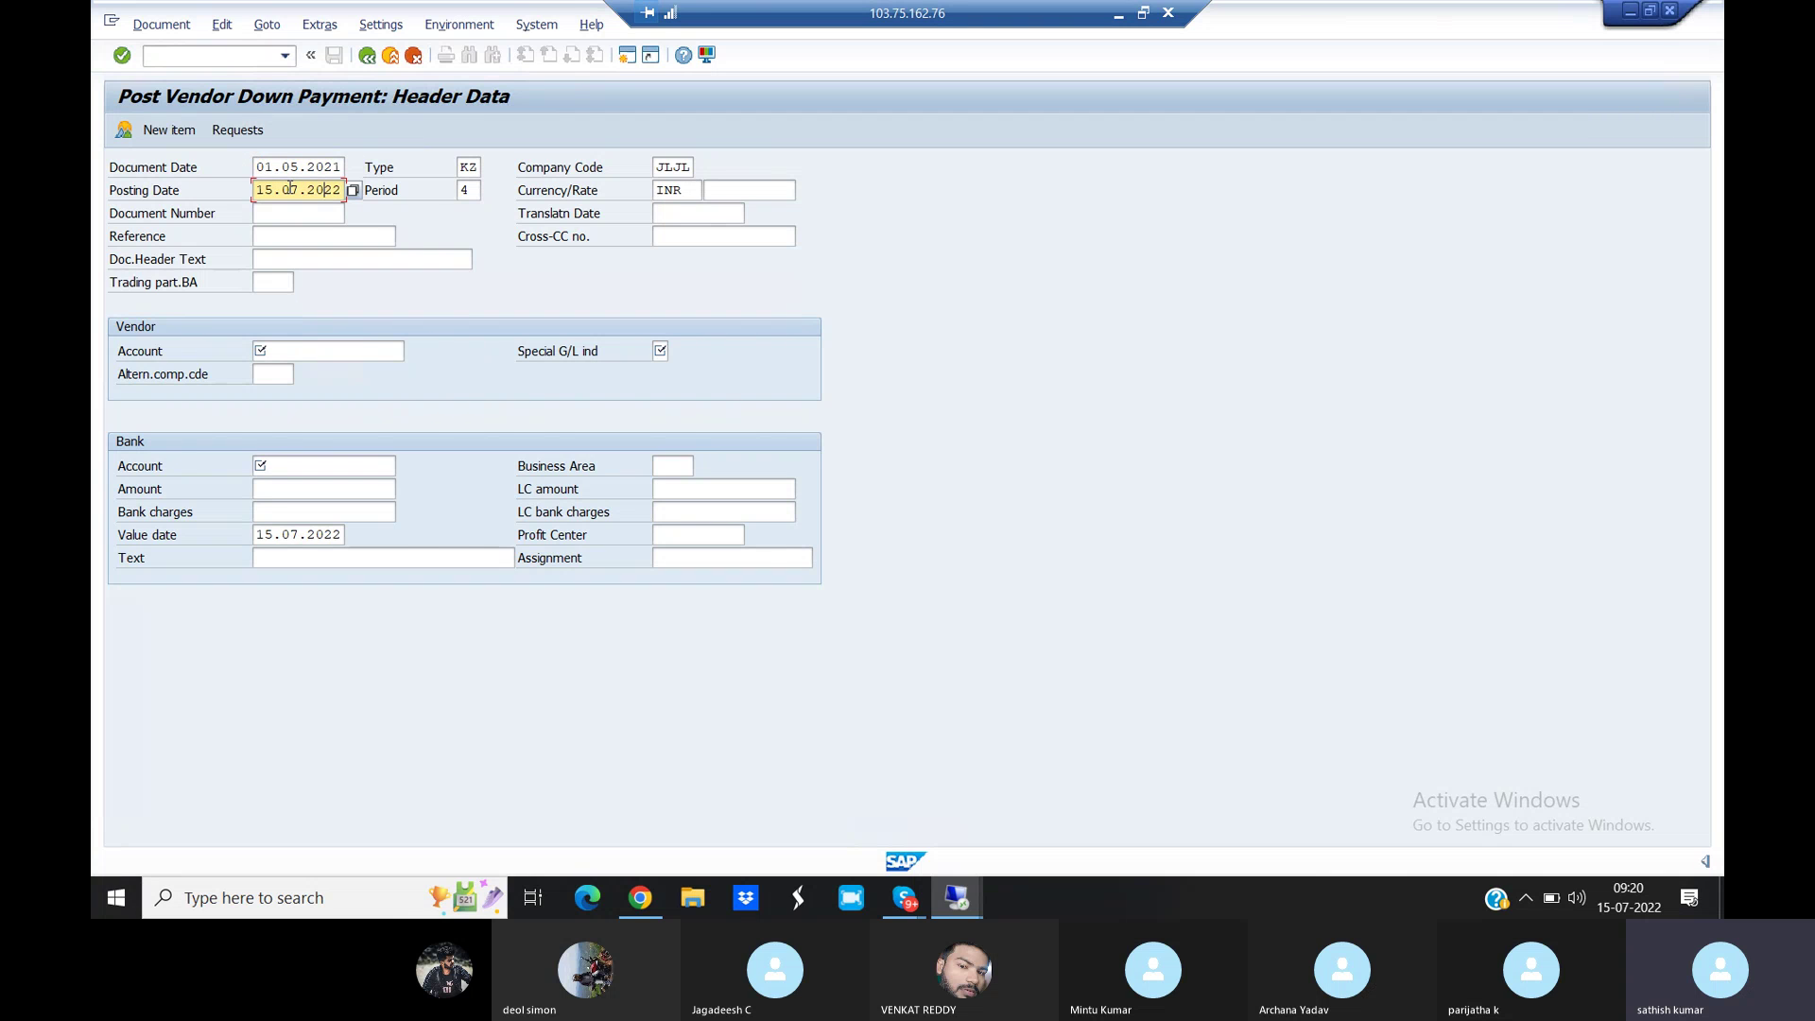
key("BackSpace")
key("BackSpace")
key("BackSpace")
key("BackSpace")
key("BackSpace")
key("BackSpace")
key("BackSpace")
key("BackSpace")
key("BackSpace")
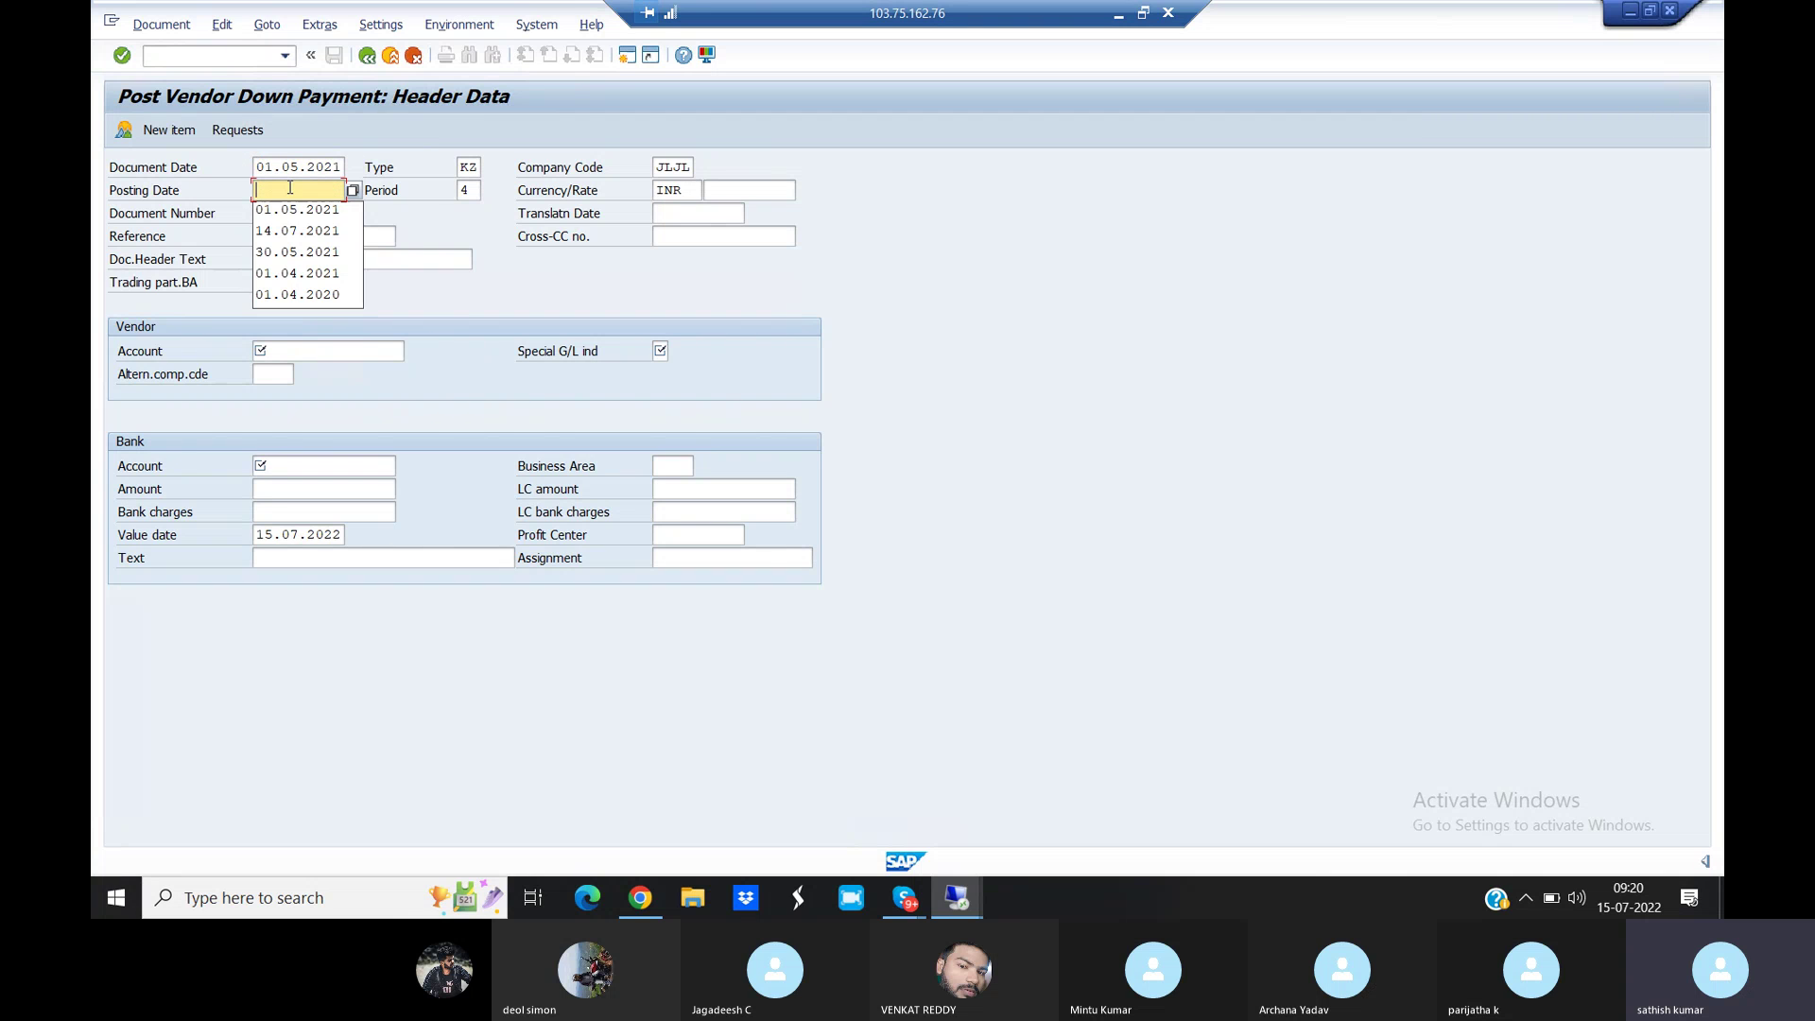
left_click(299, 210)
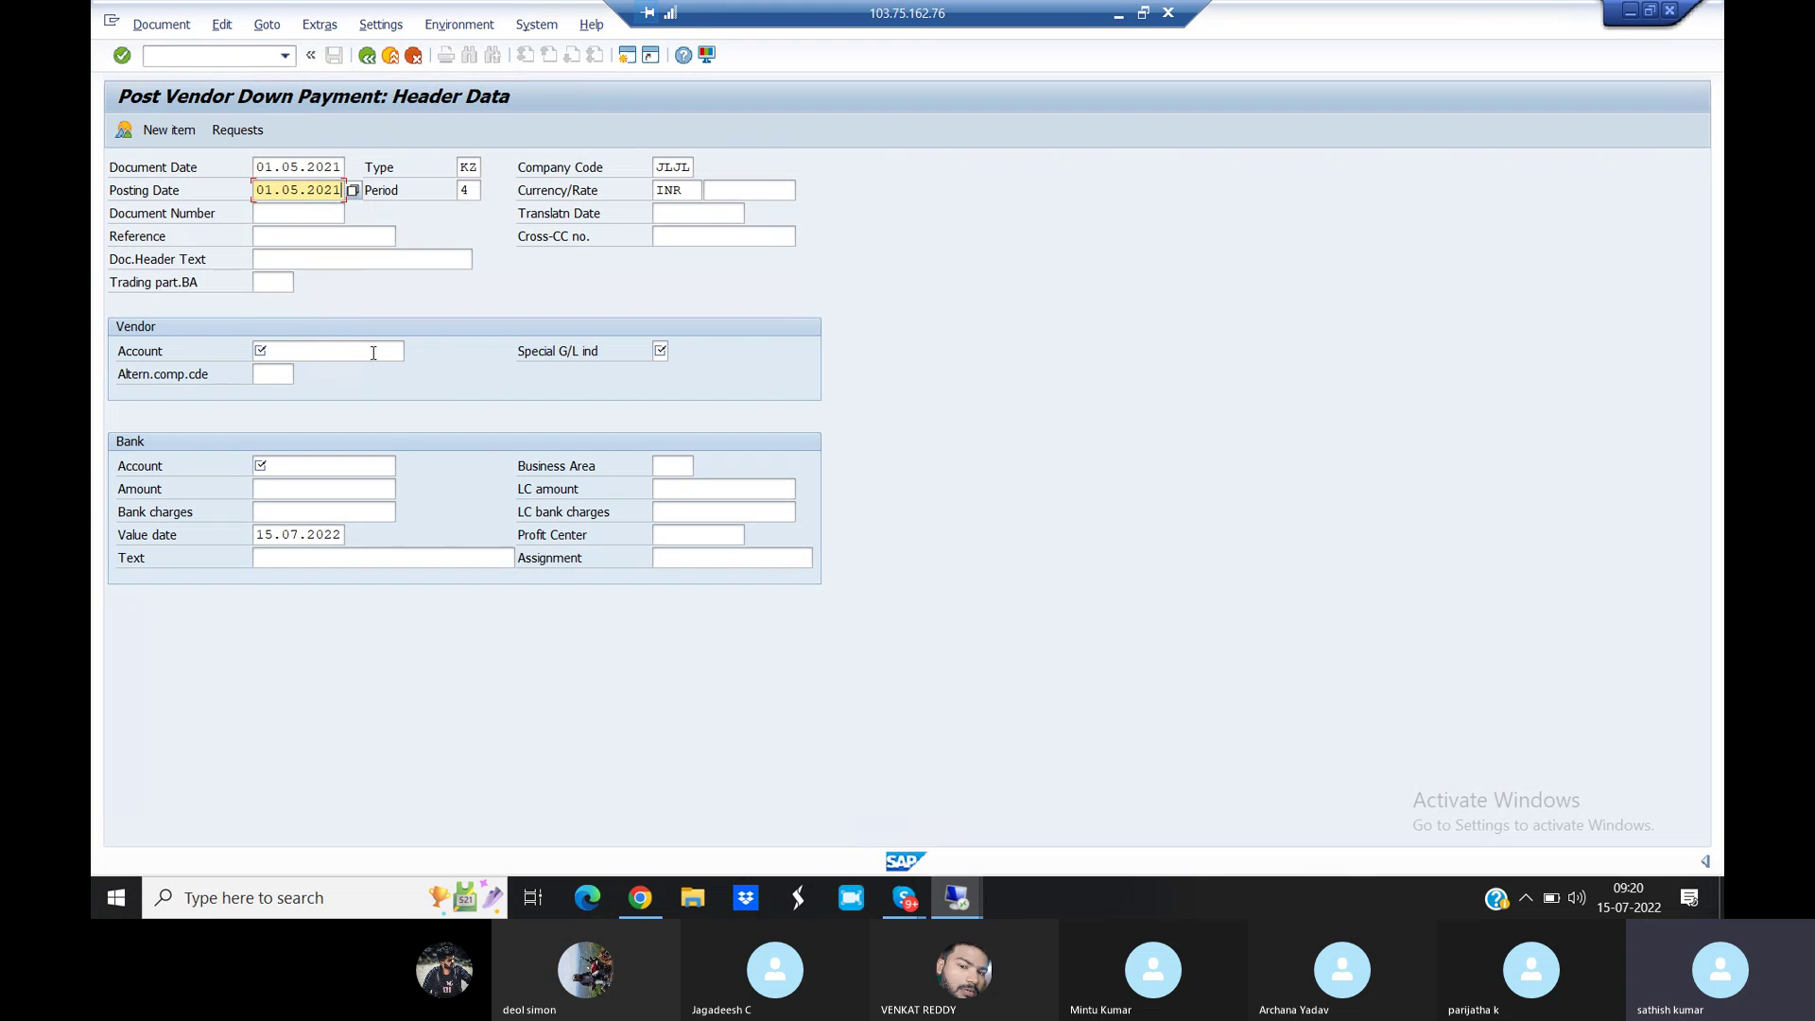
Search the vendors of company code JLJL and choose JP Morgan as the down payment's vendor account
left_click(403, 351)
left_click(412, 353)
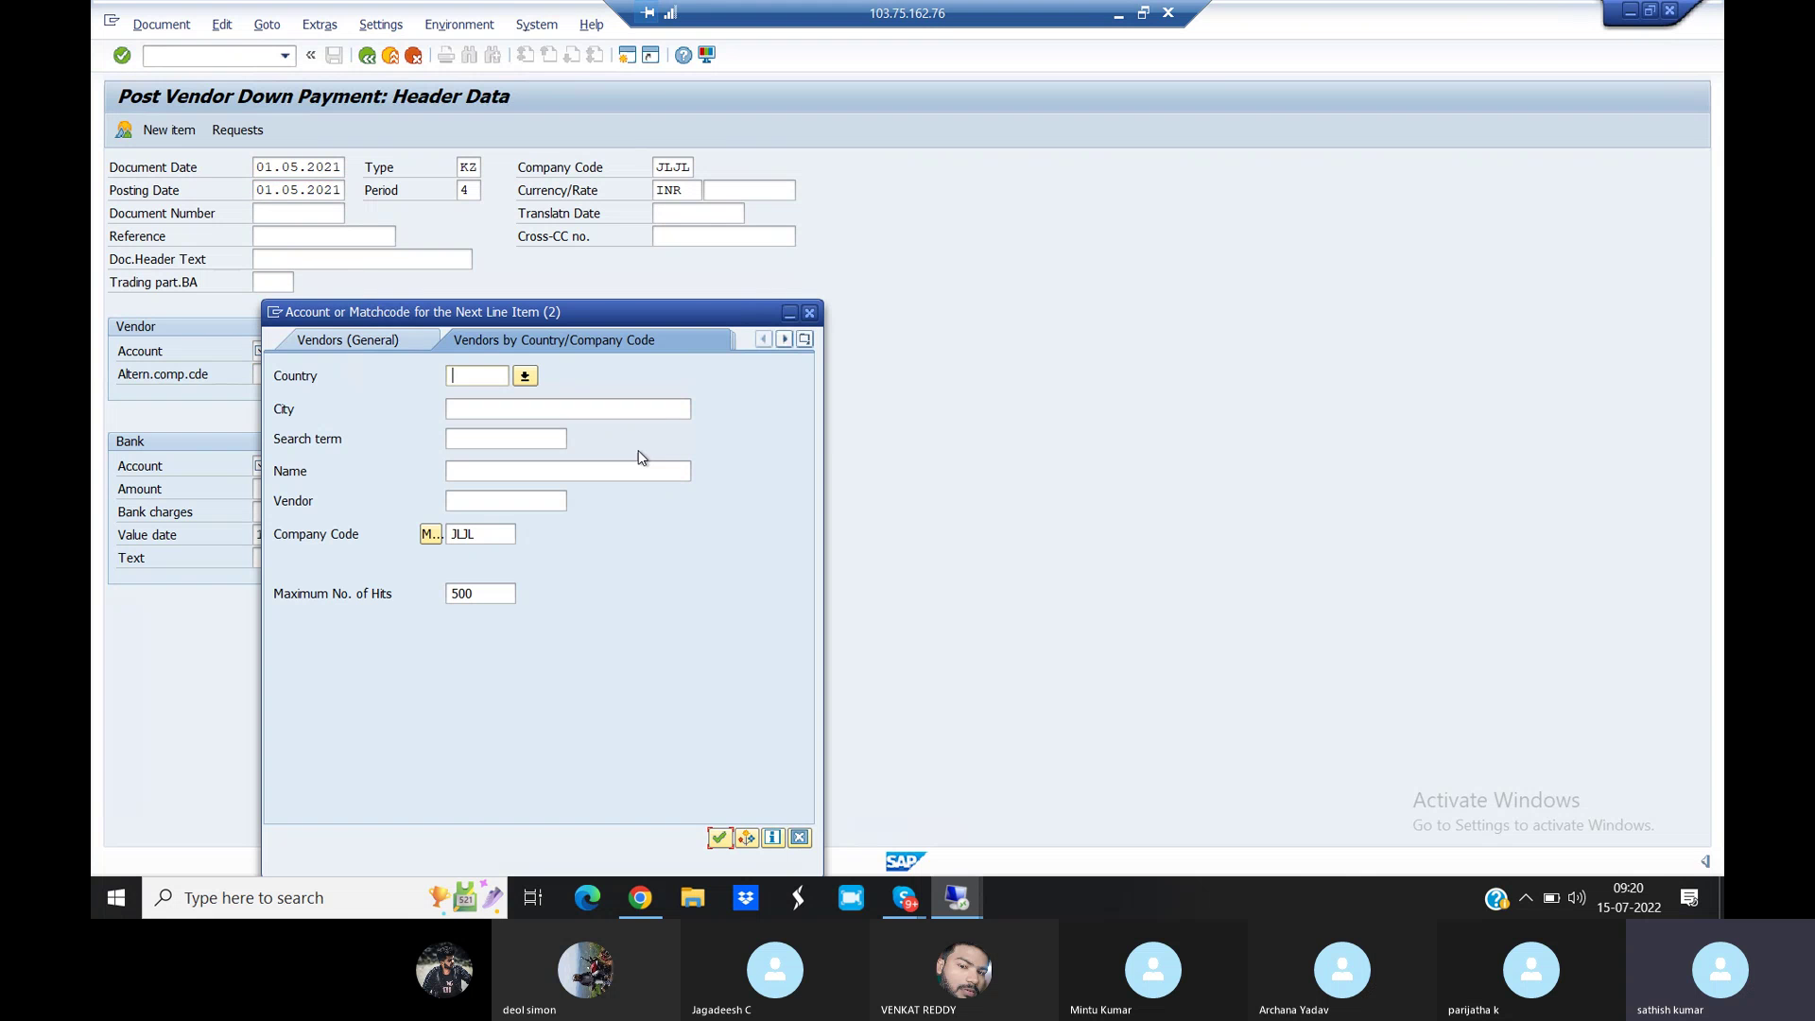
left_click(719, 838)
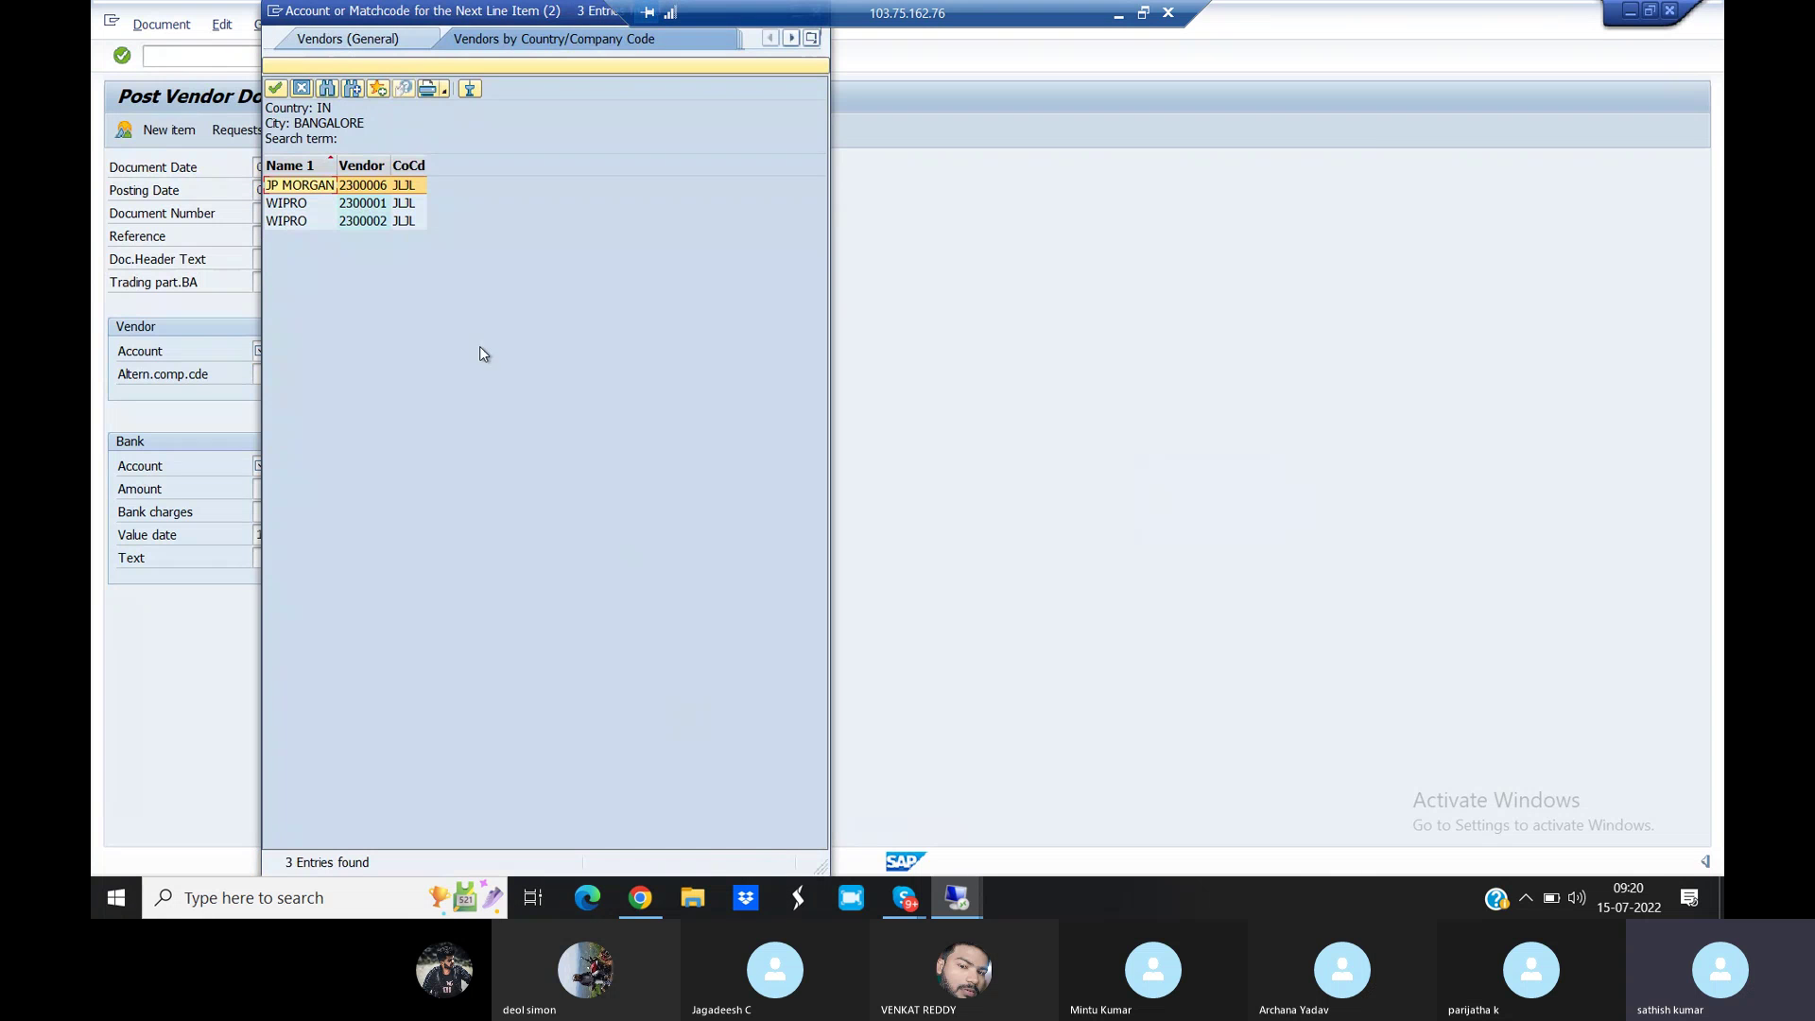
double_click(292, 185)
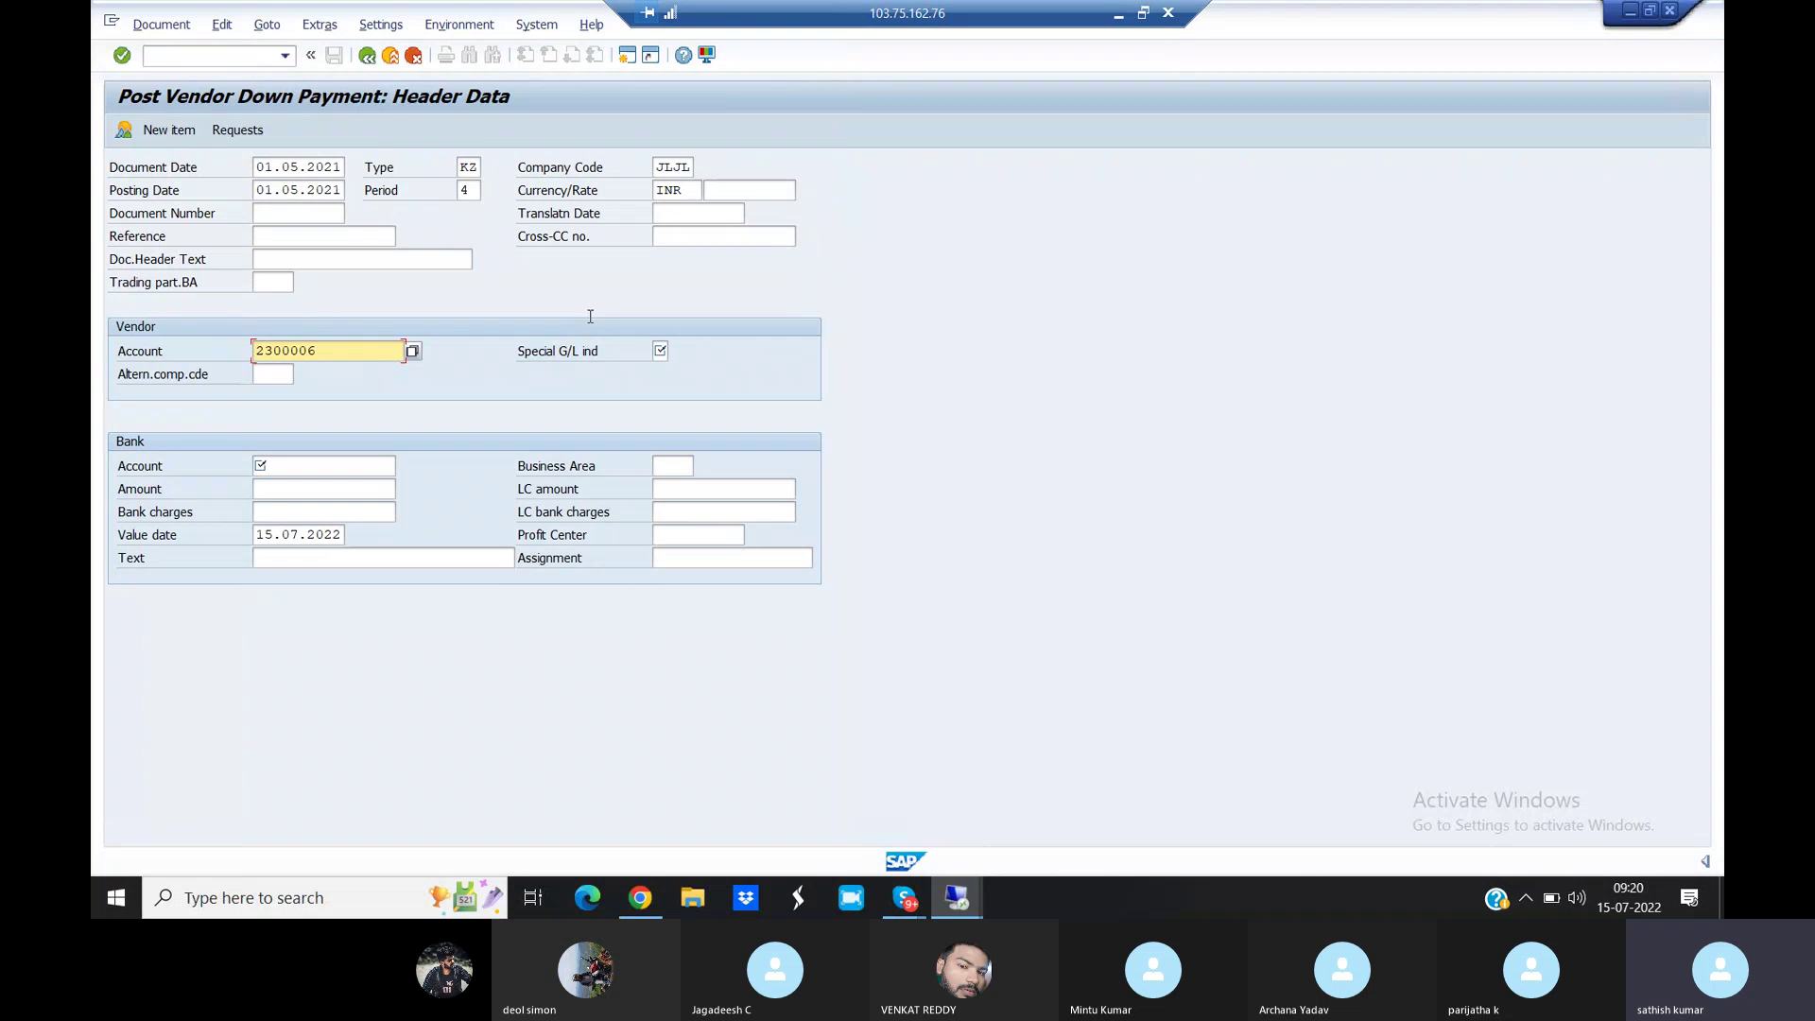
Set the vendor's special G/L indicator to A, Down payment on current assets
left_click(664, 352)
left_click(676, 352)
left_click(705, 377)
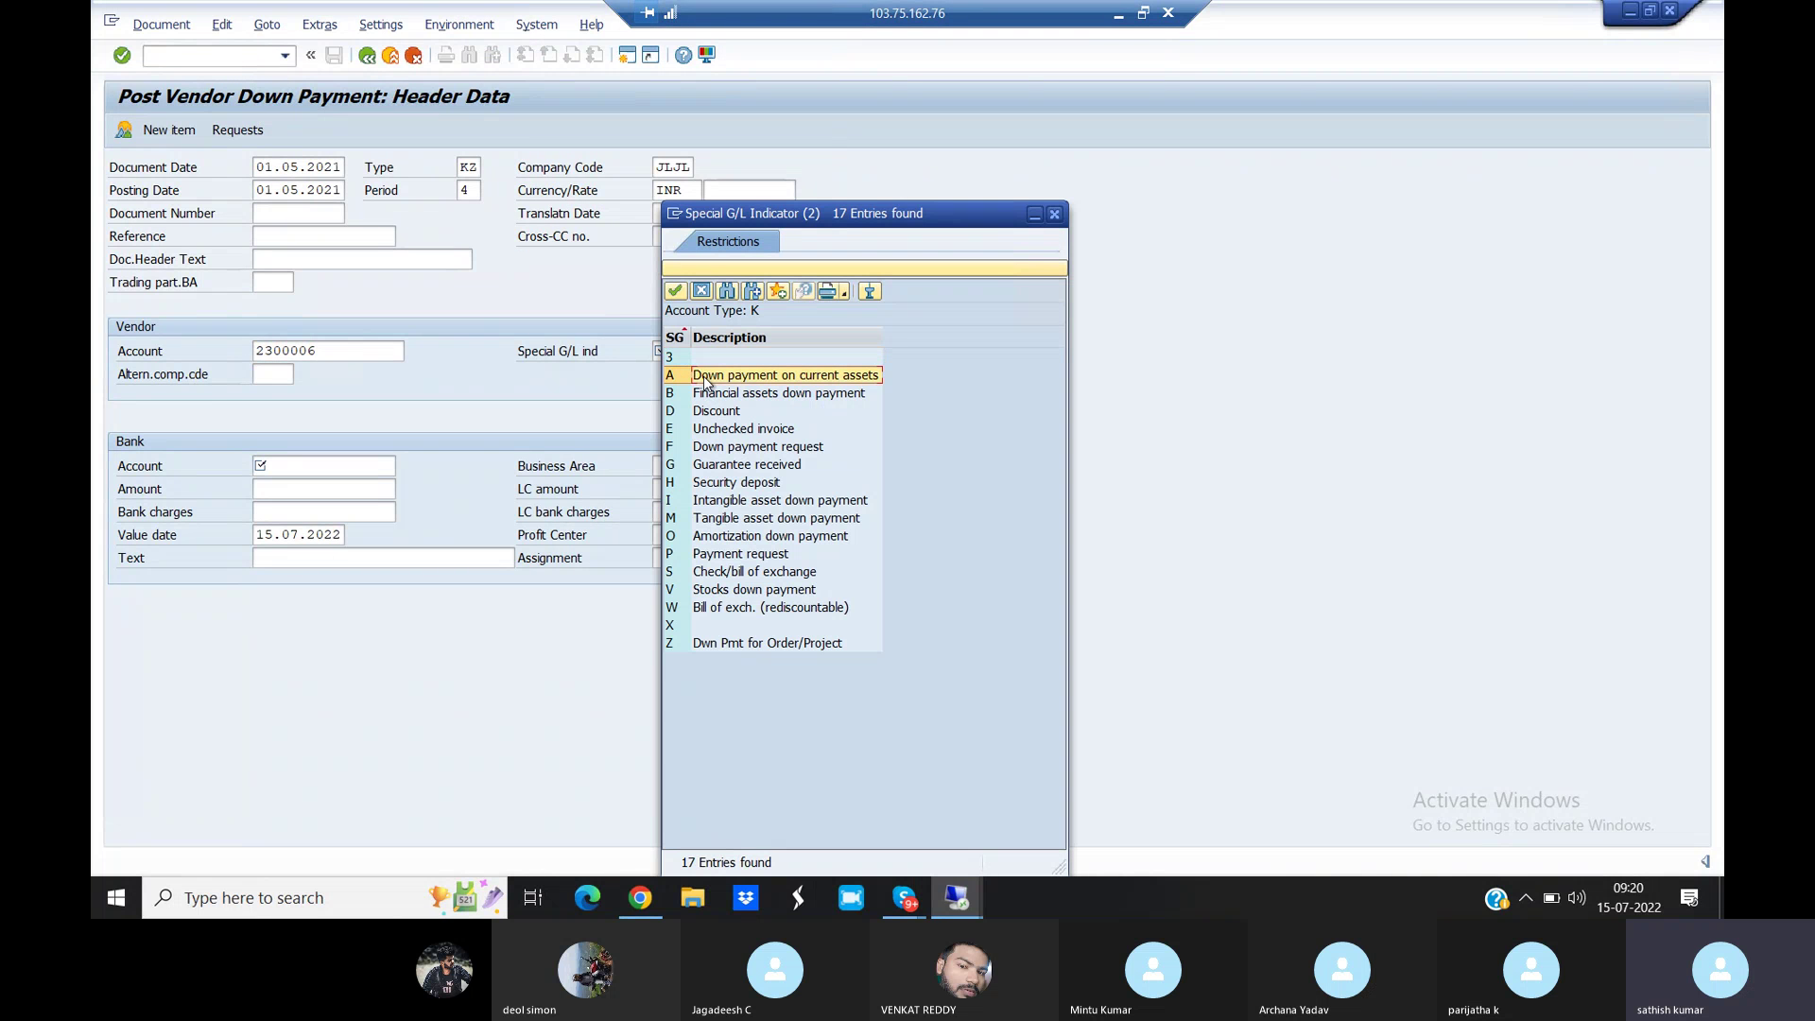
double_click(741, 377)
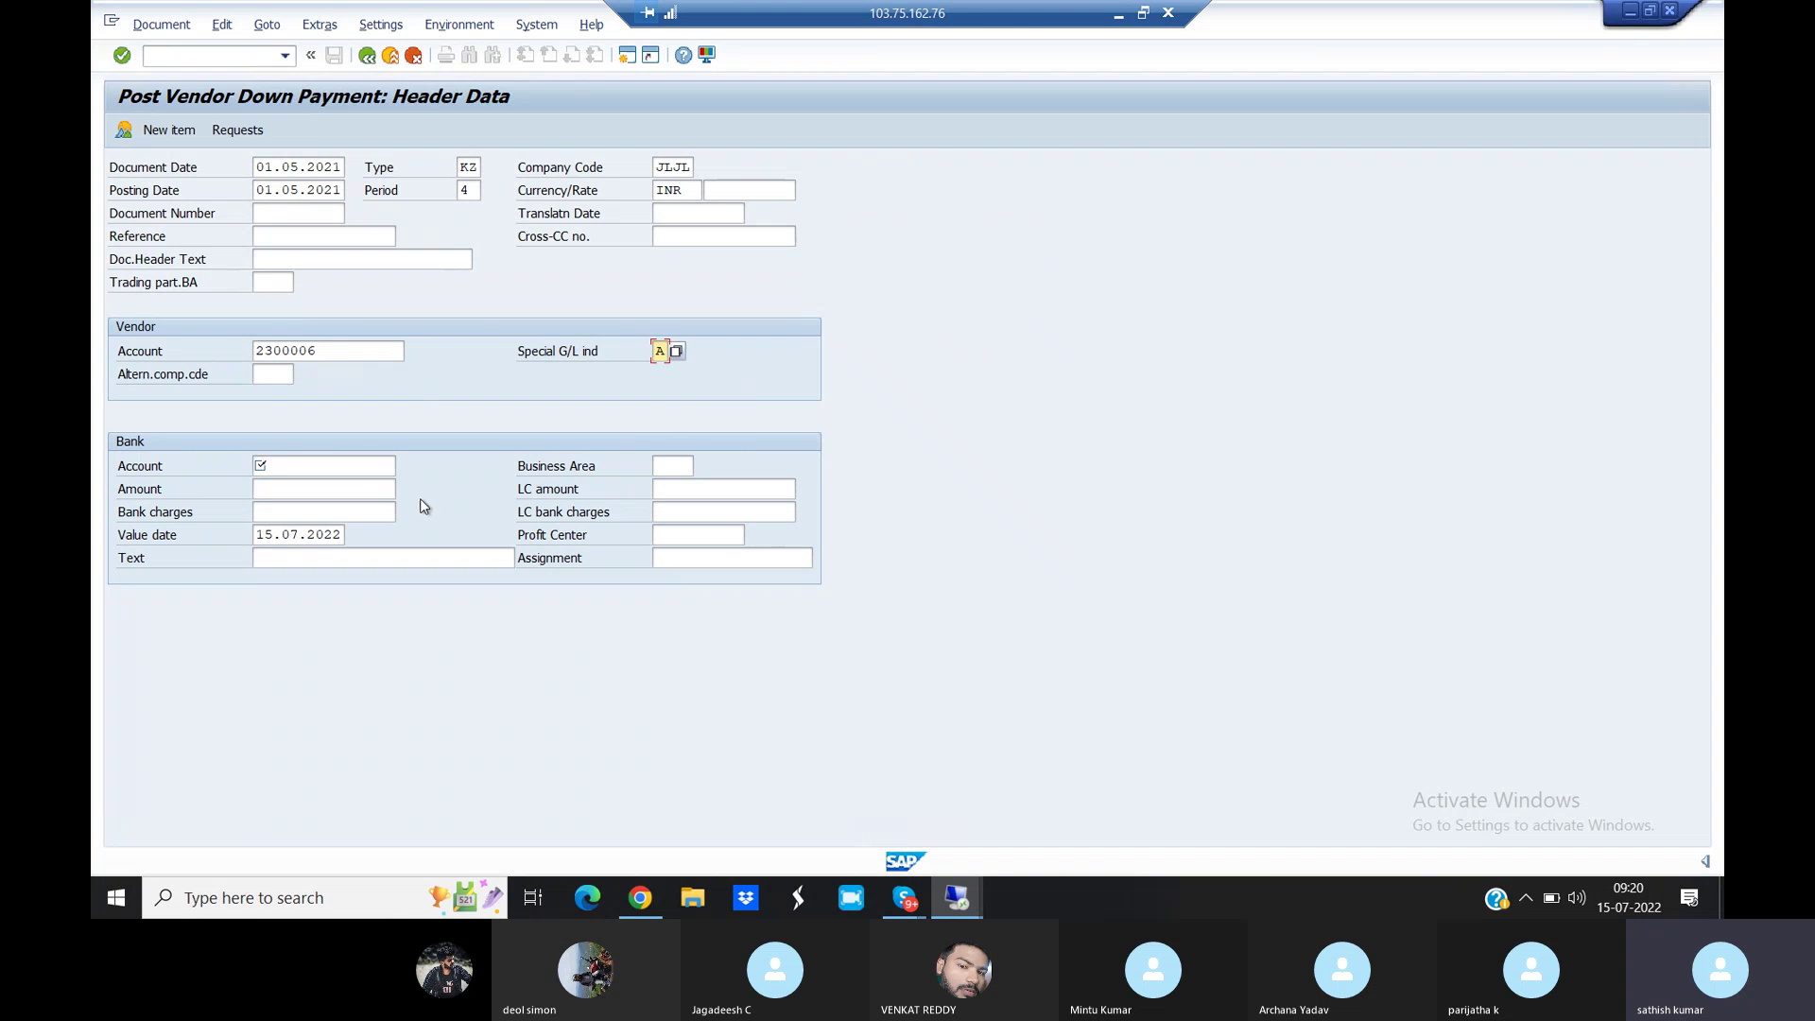
Search the G/L accounts of chart of accounts JLJL and choose INDIANBANK A/C as the down payment's bank account
left_click(387, 466)
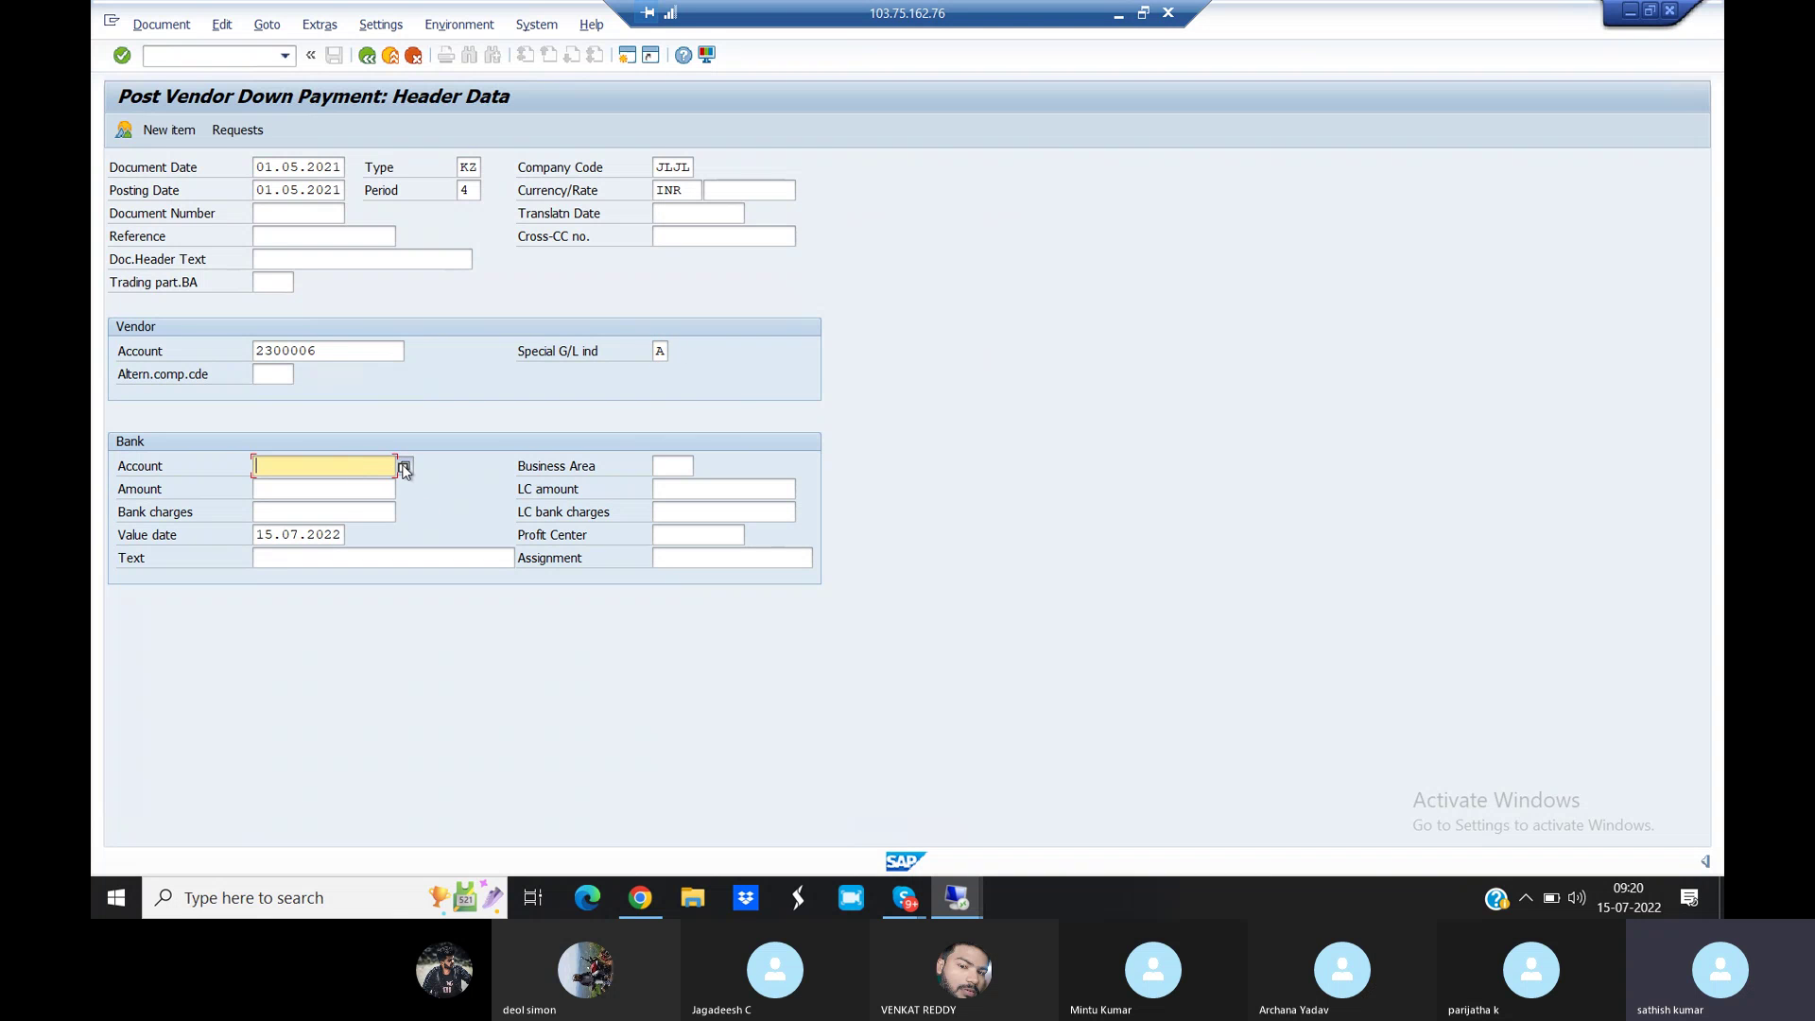
left_click(403, 467)
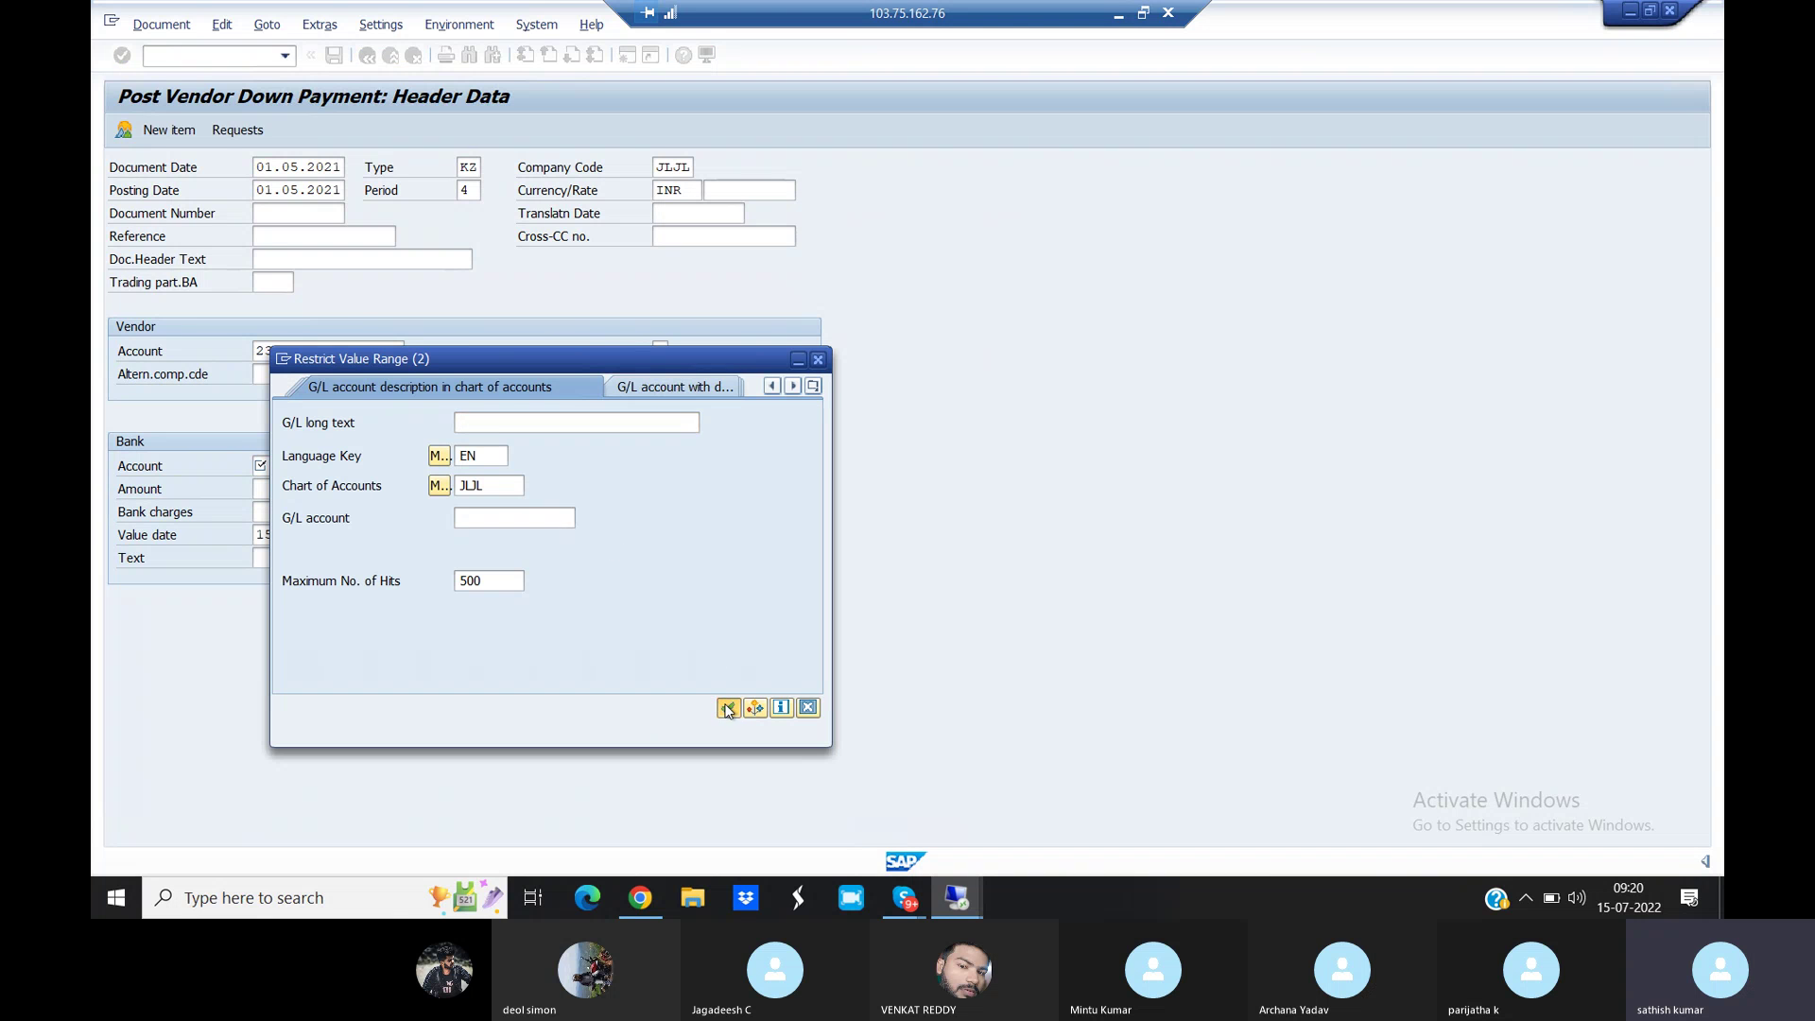
left_click(726, 708)
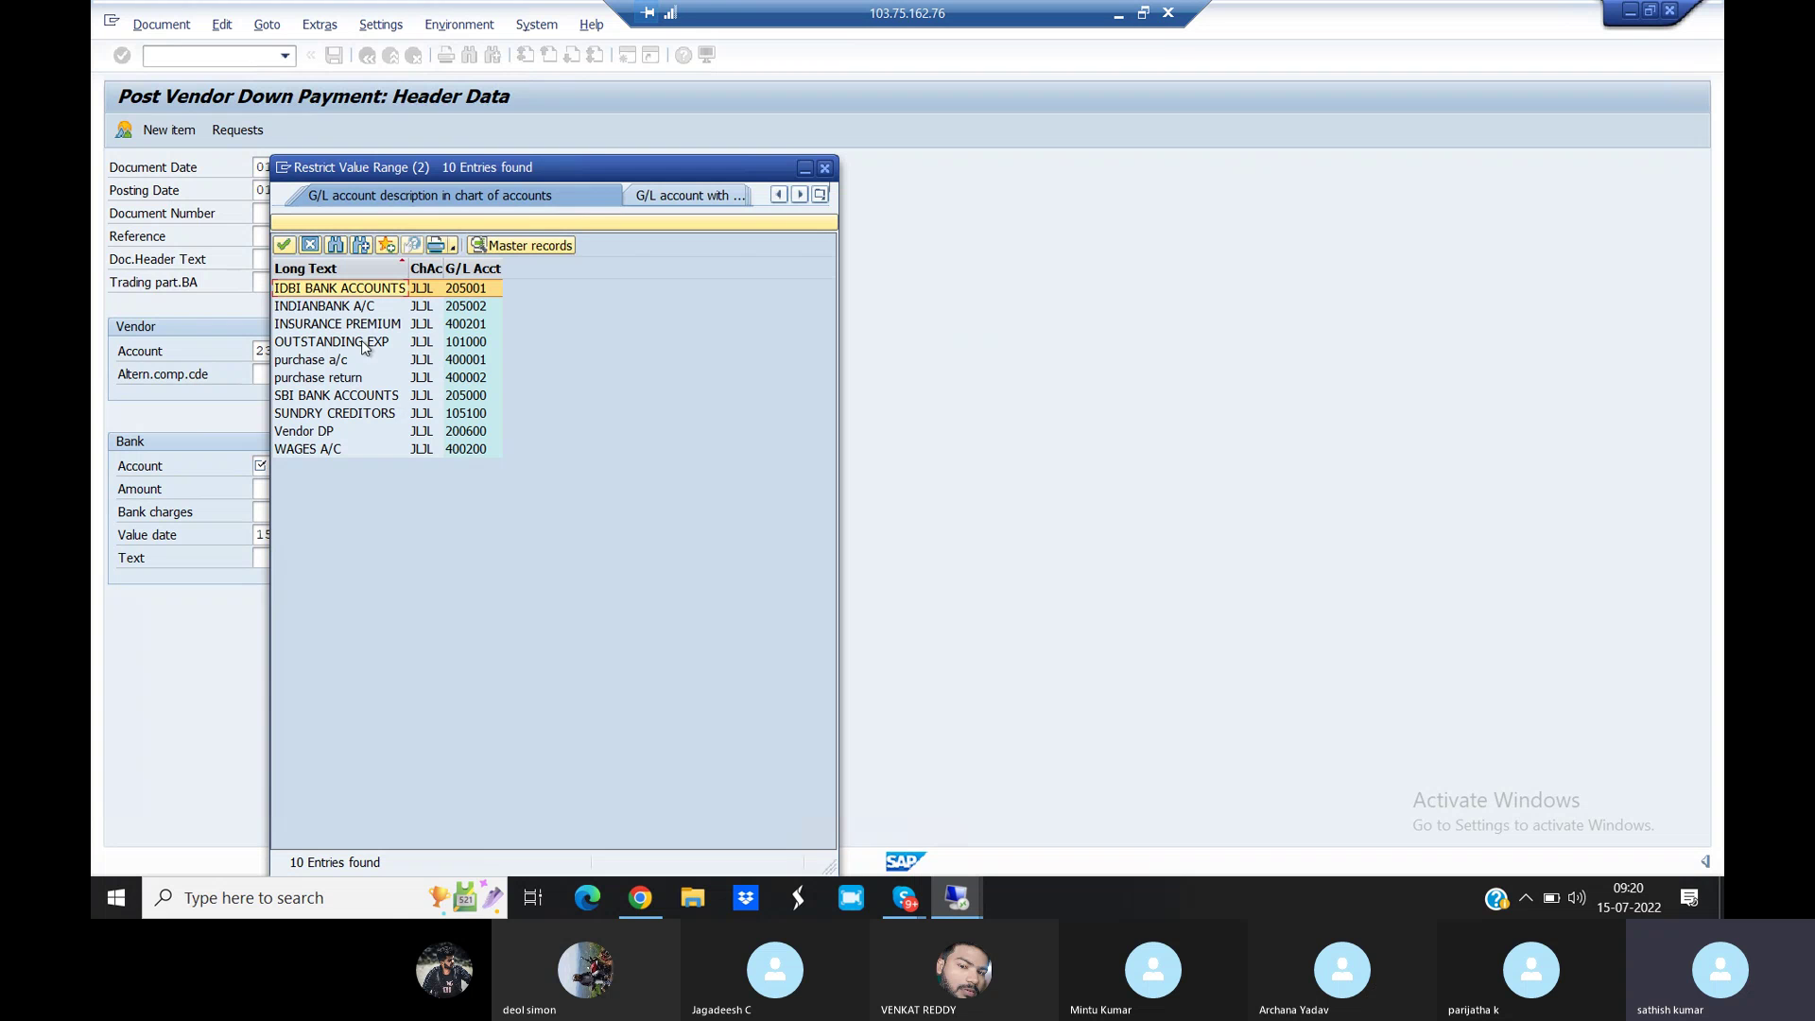
left_click(340, 312)
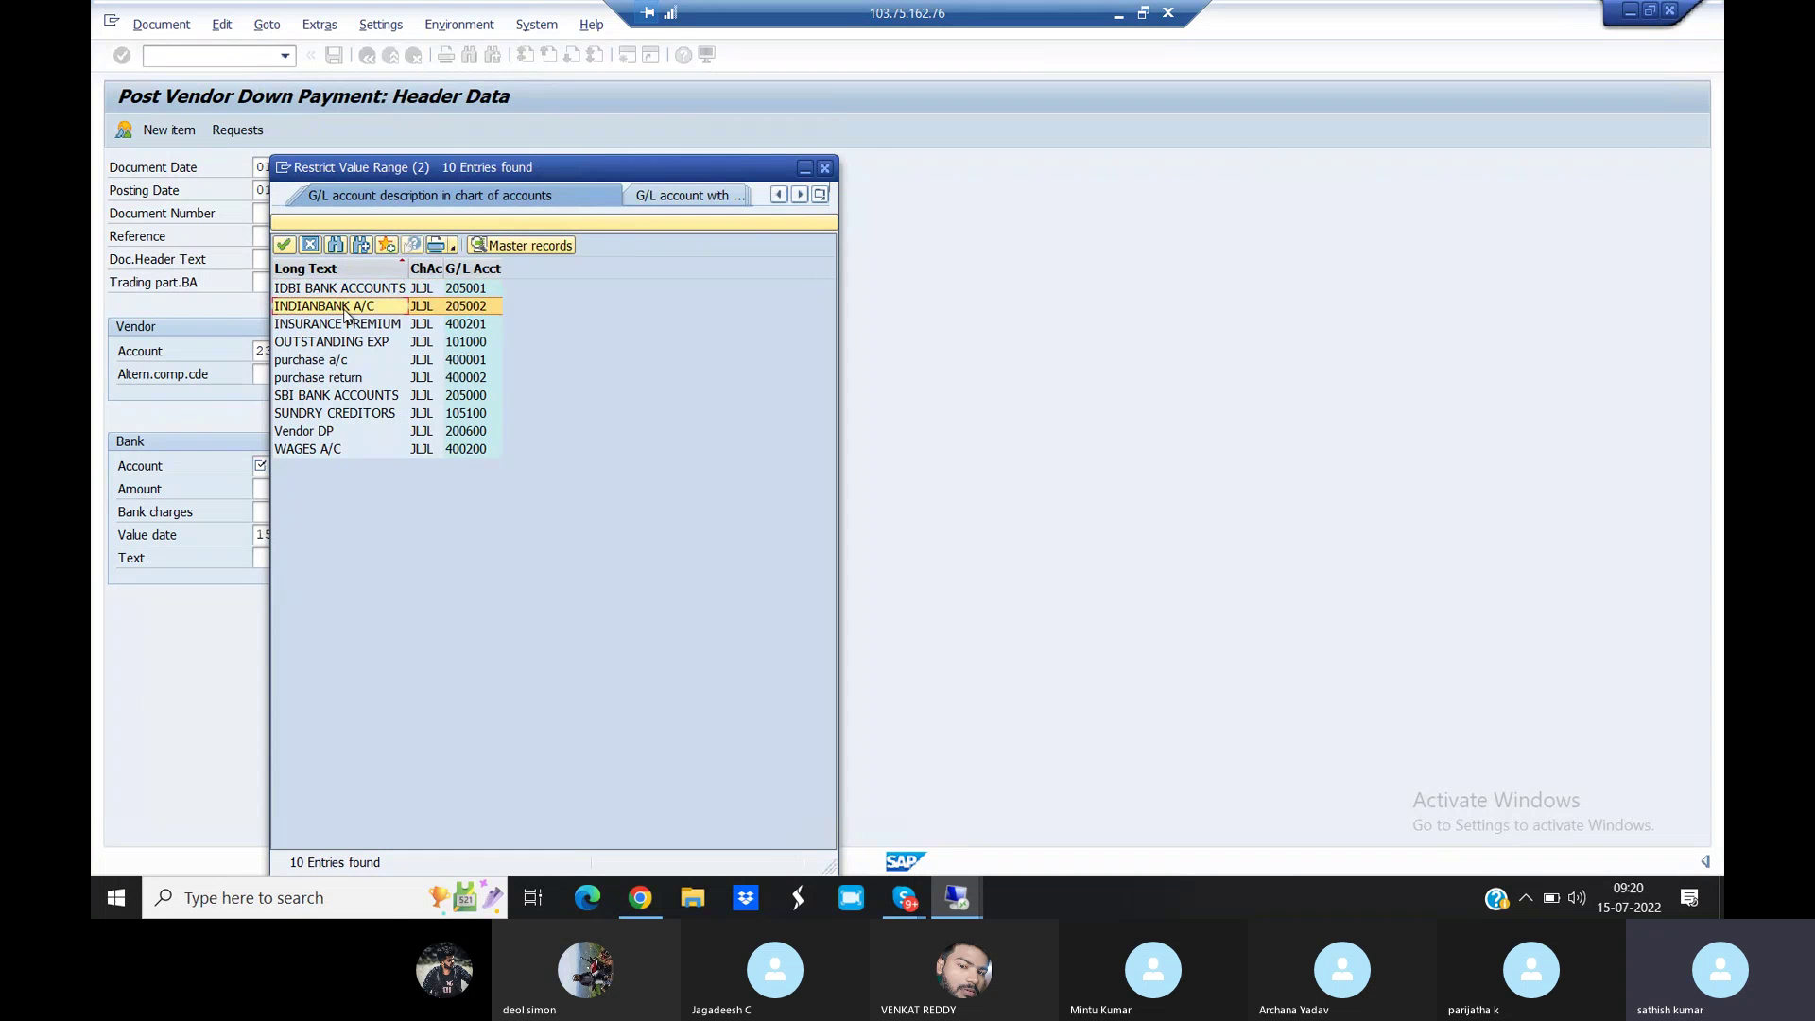
double_click(345, 312)
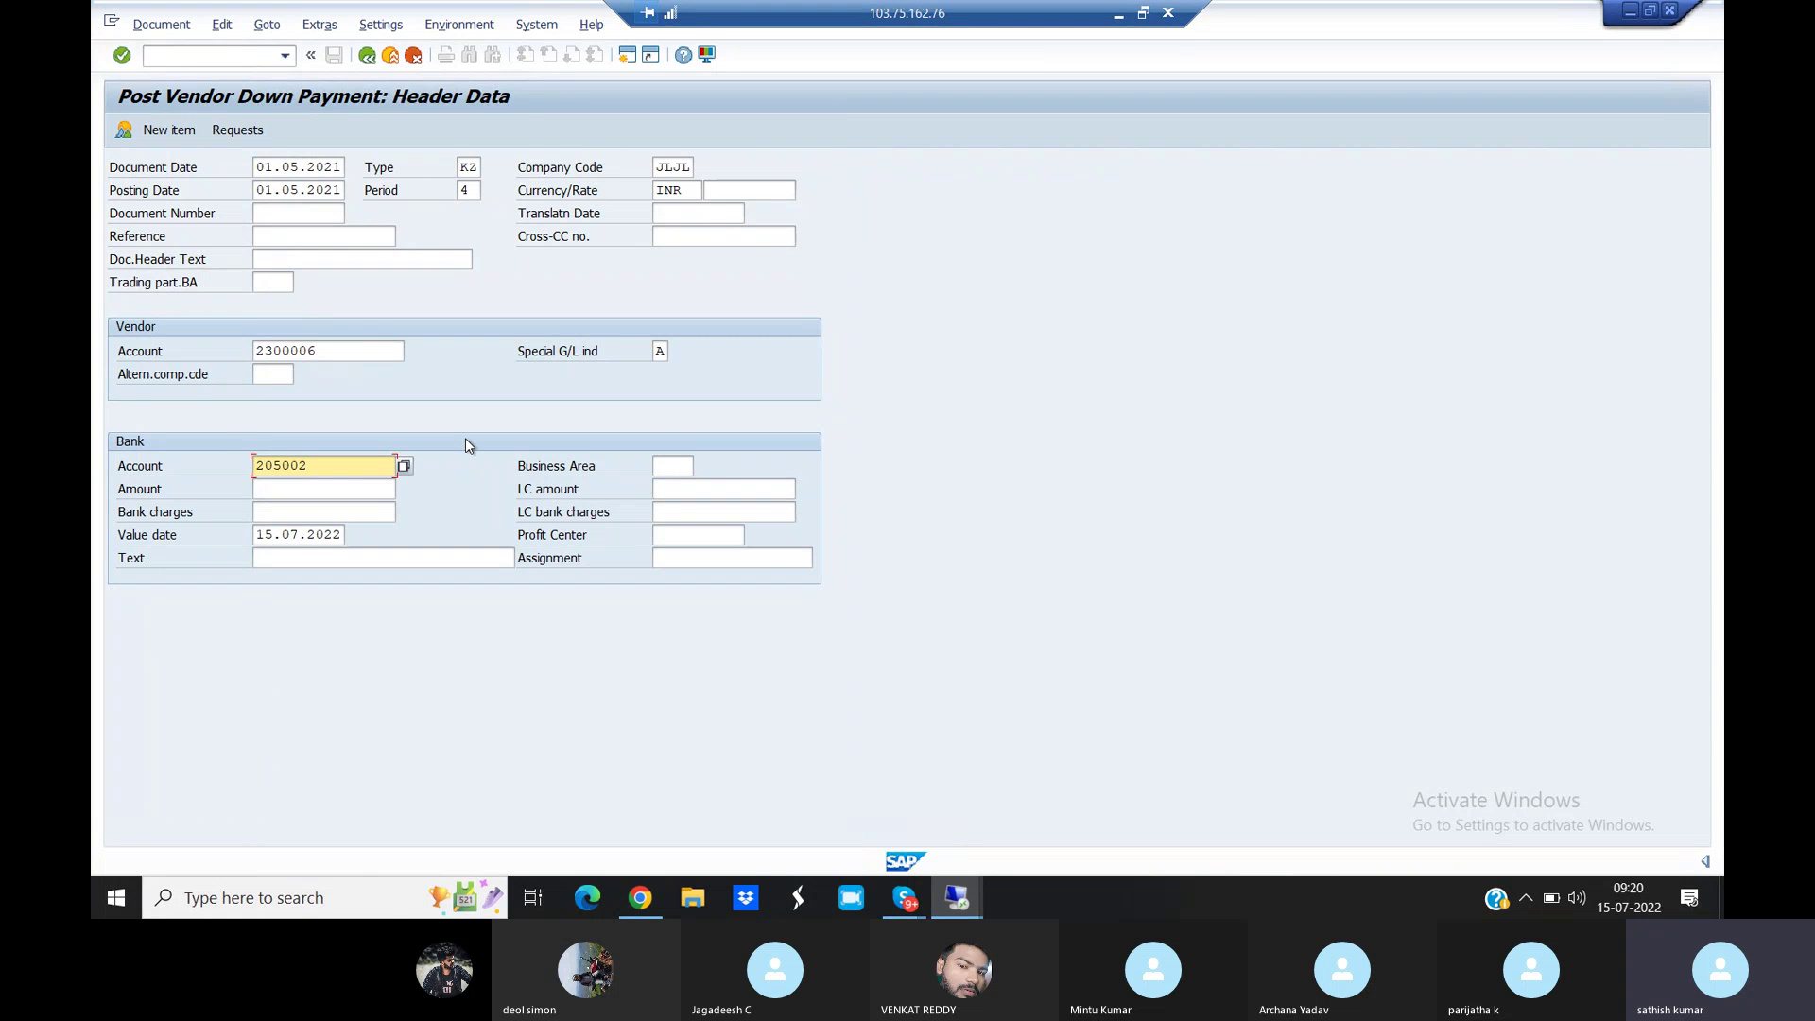
Enter a bank amount of 5000 with the text "Being dp made to Jp morgan", and proceed to the vendor item
left_click(295, 486)
type("5000")
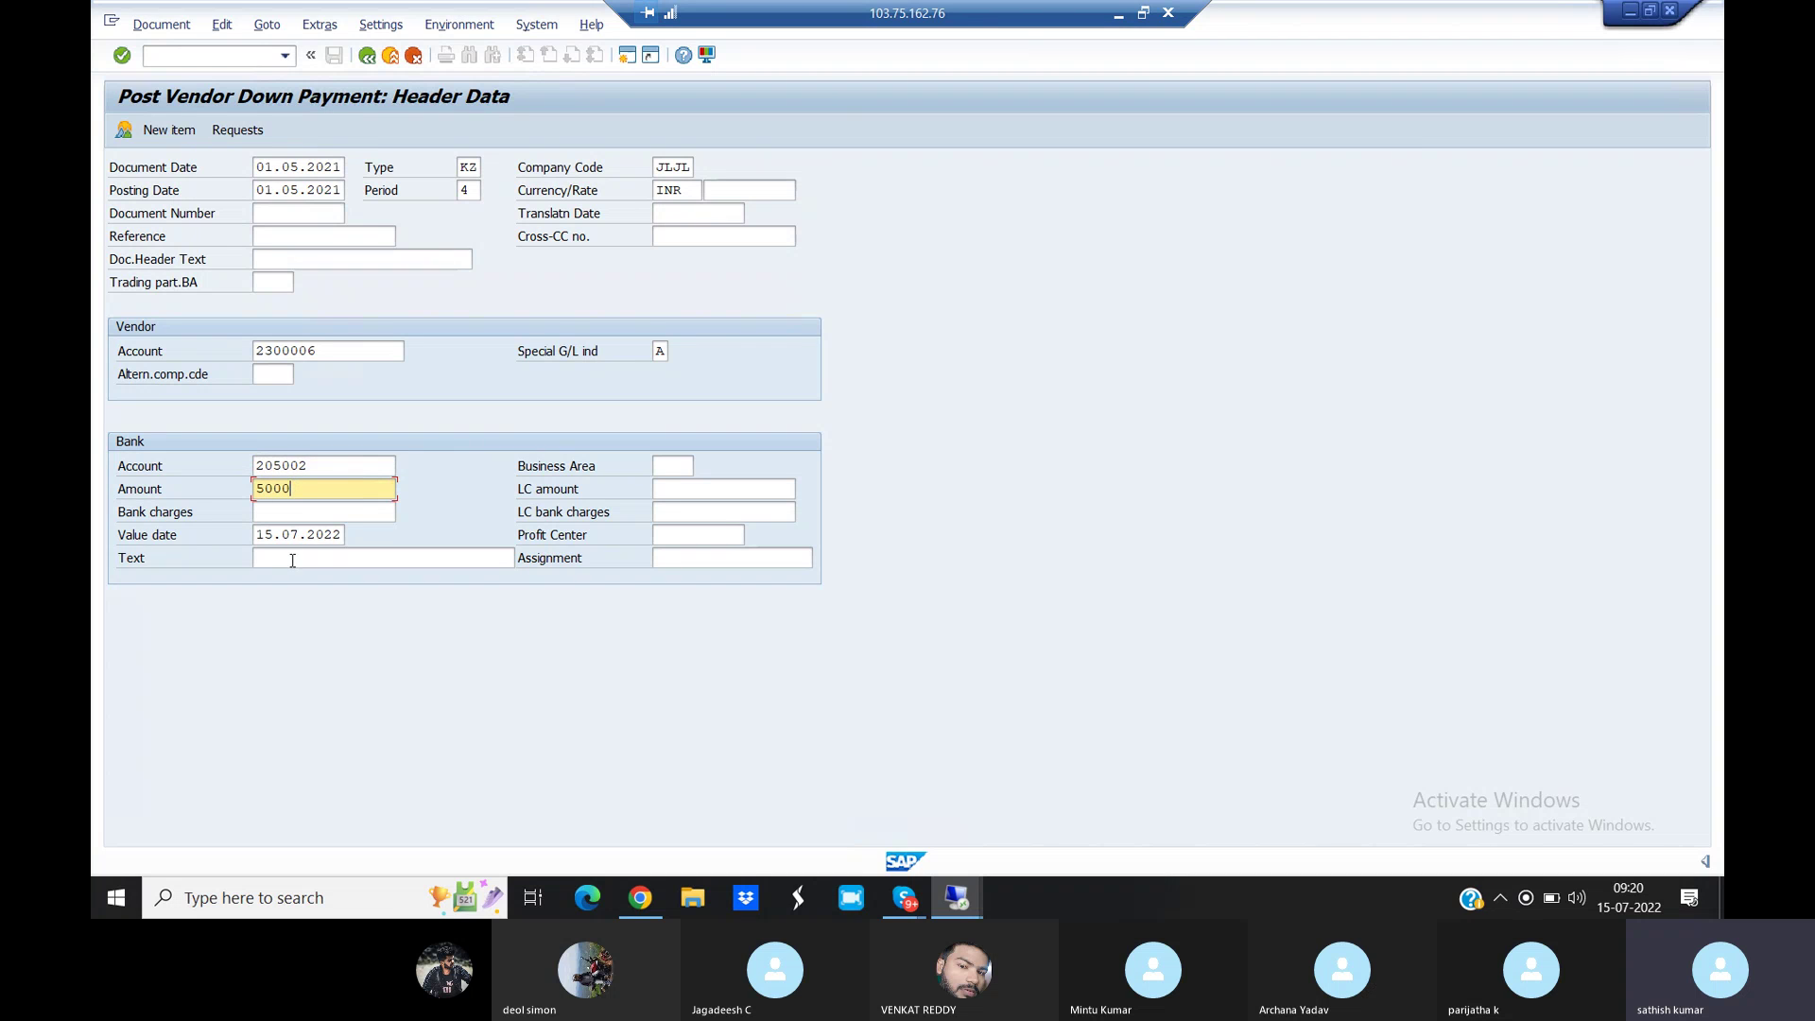
left_click(292, 560)
type("Be")
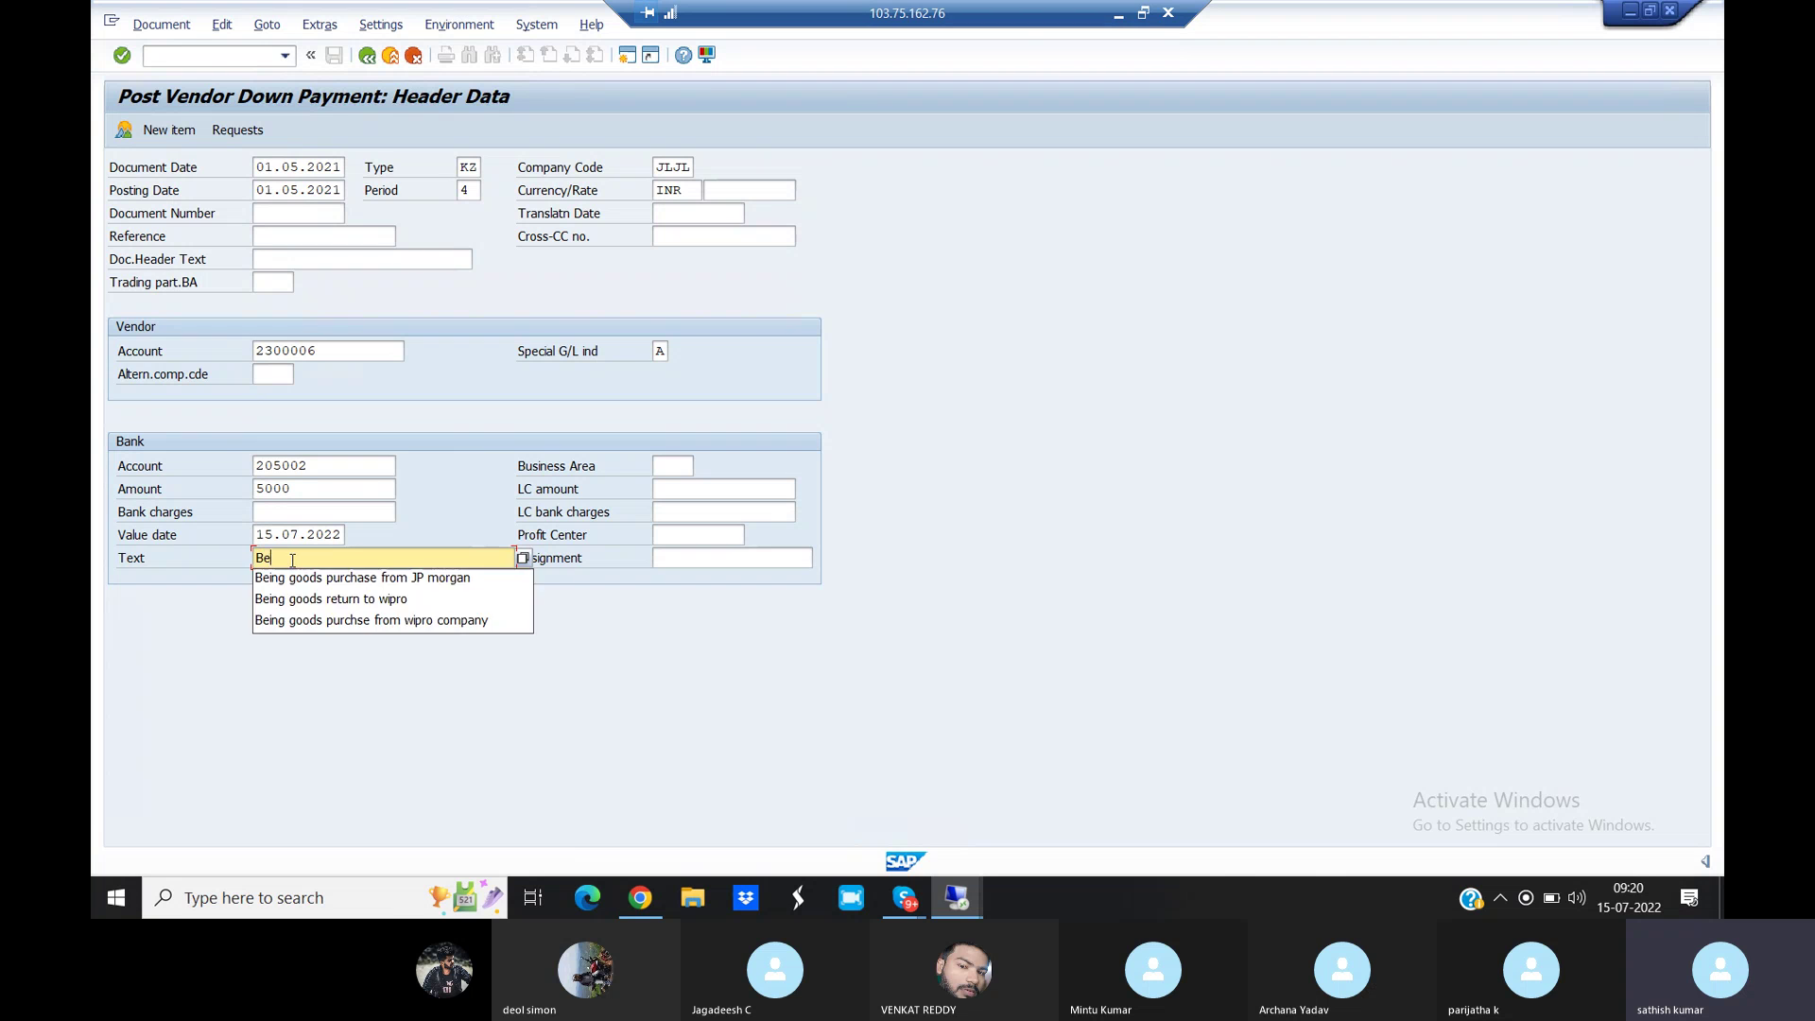
type("ing dp")
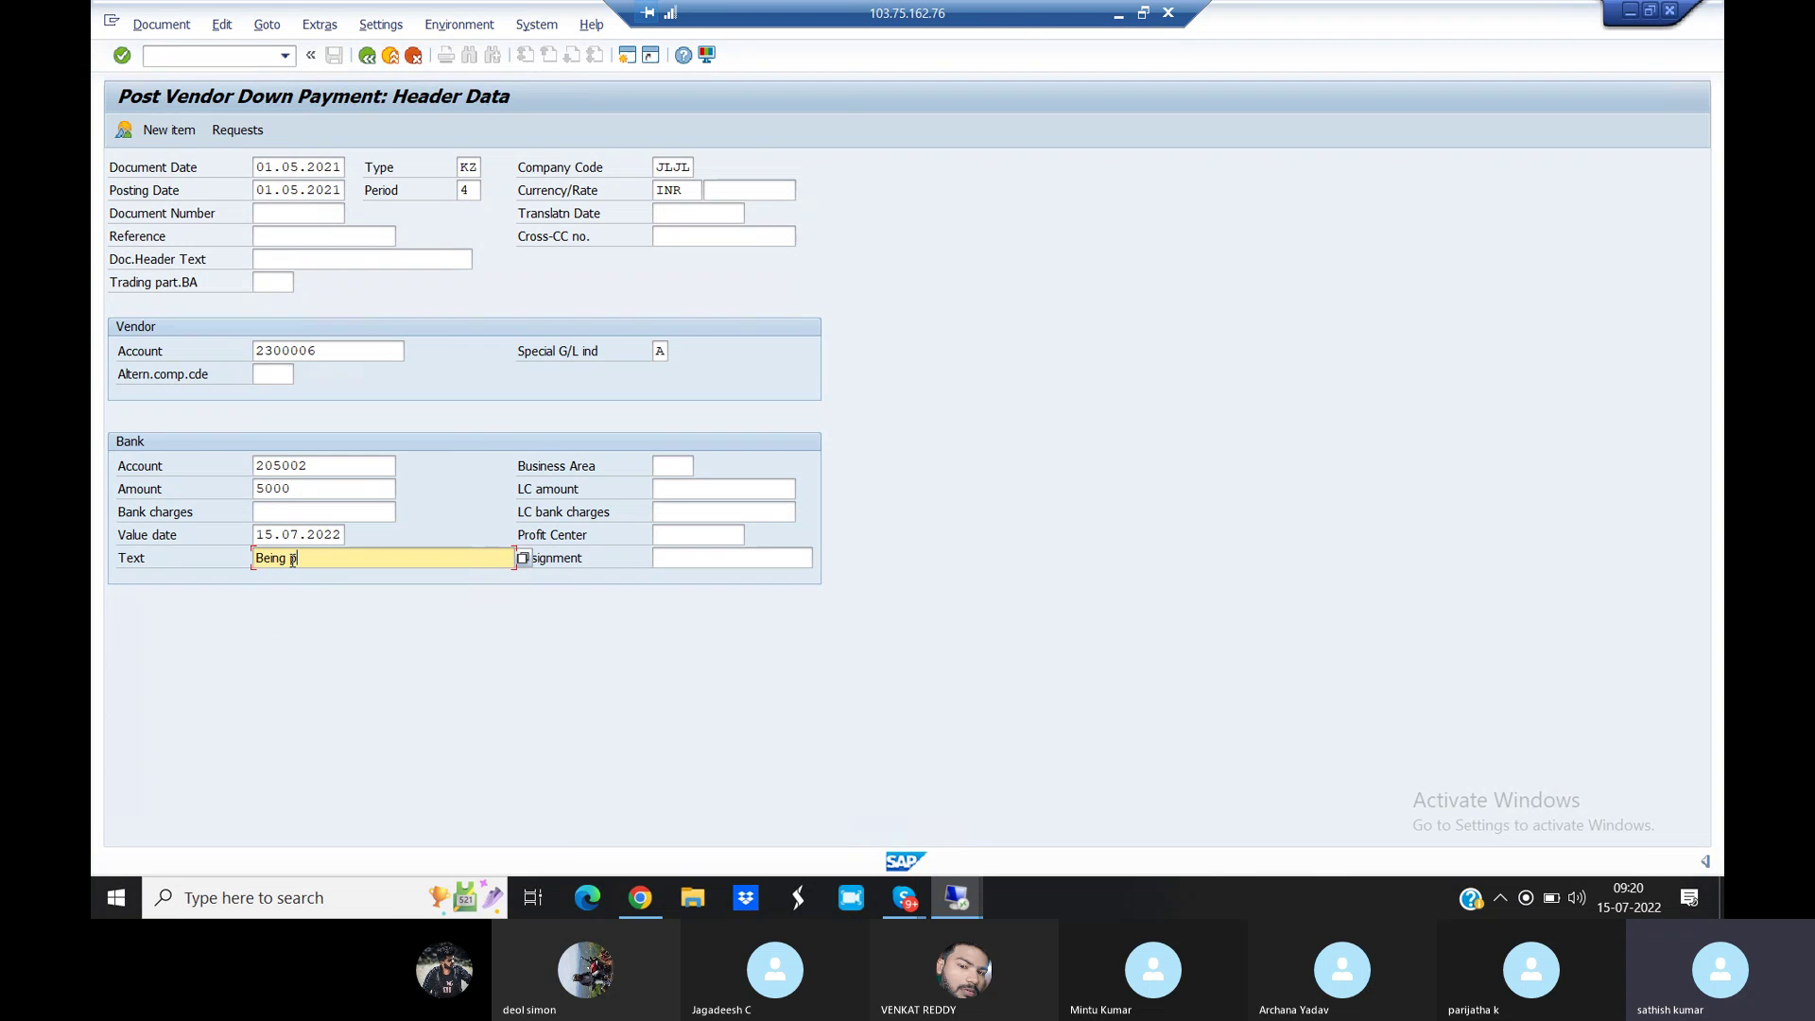
type(" made to Jp morgan")
key("Return")
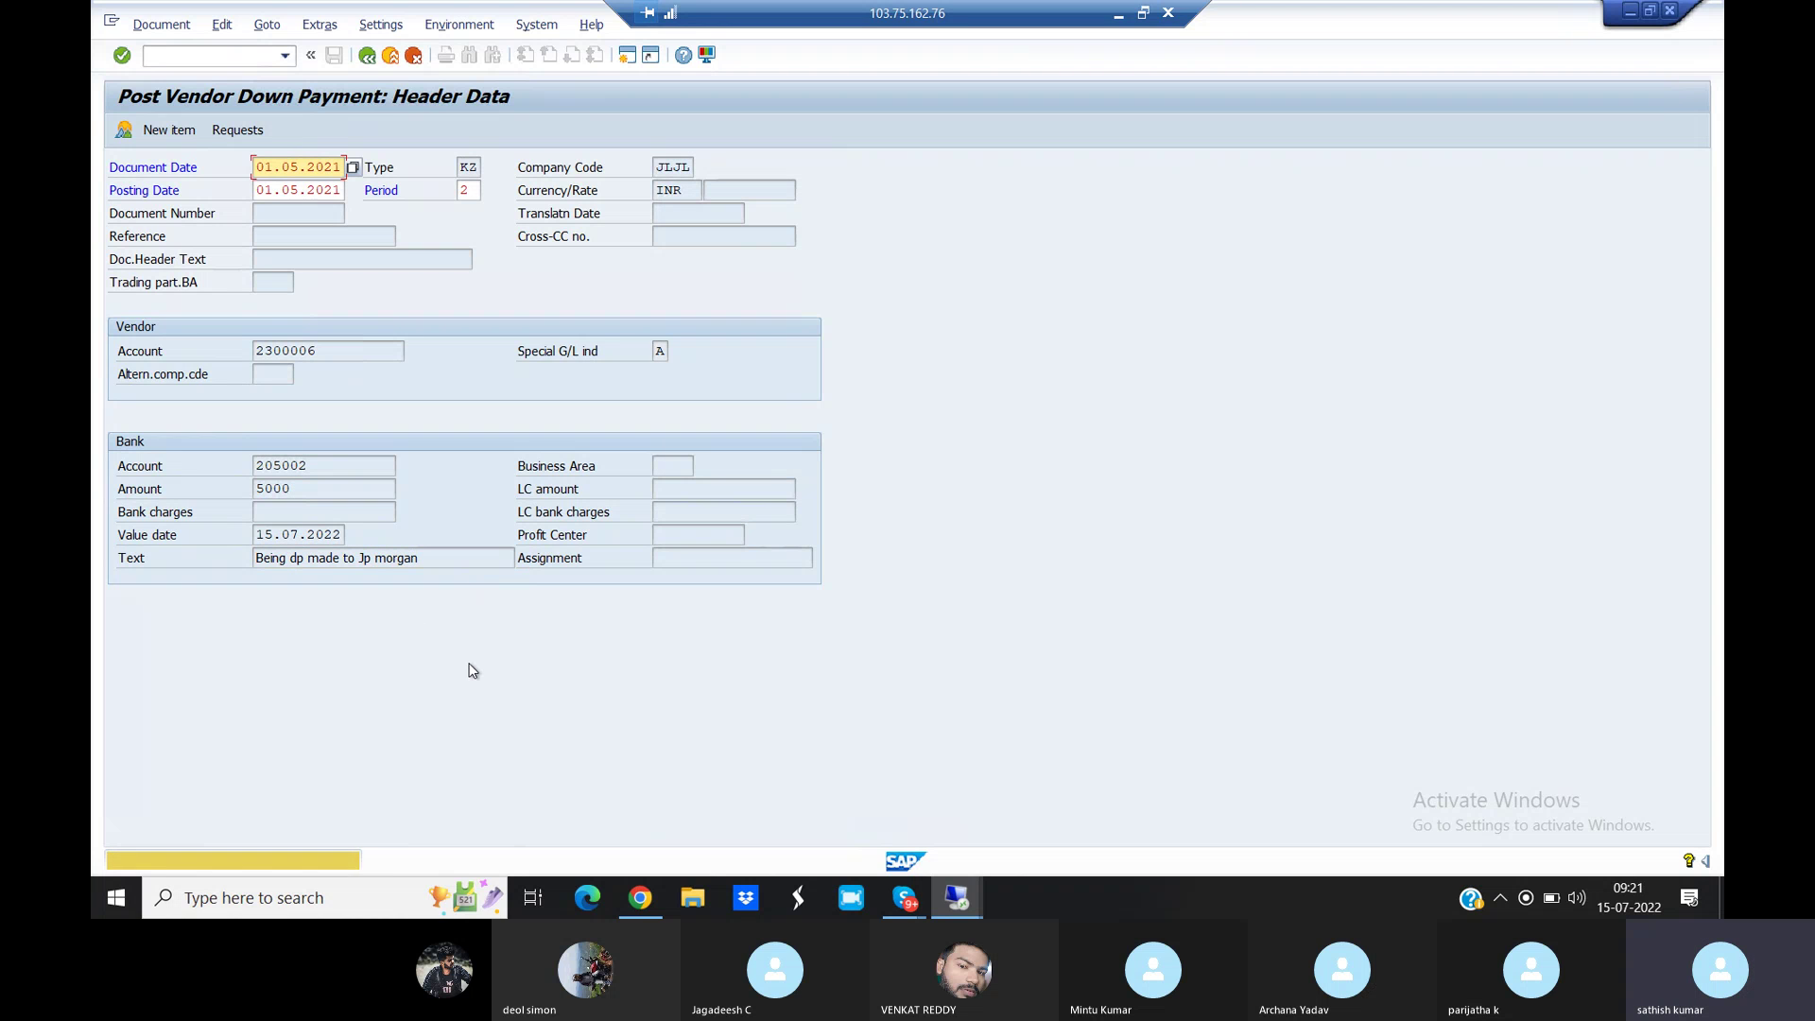
key("Return")
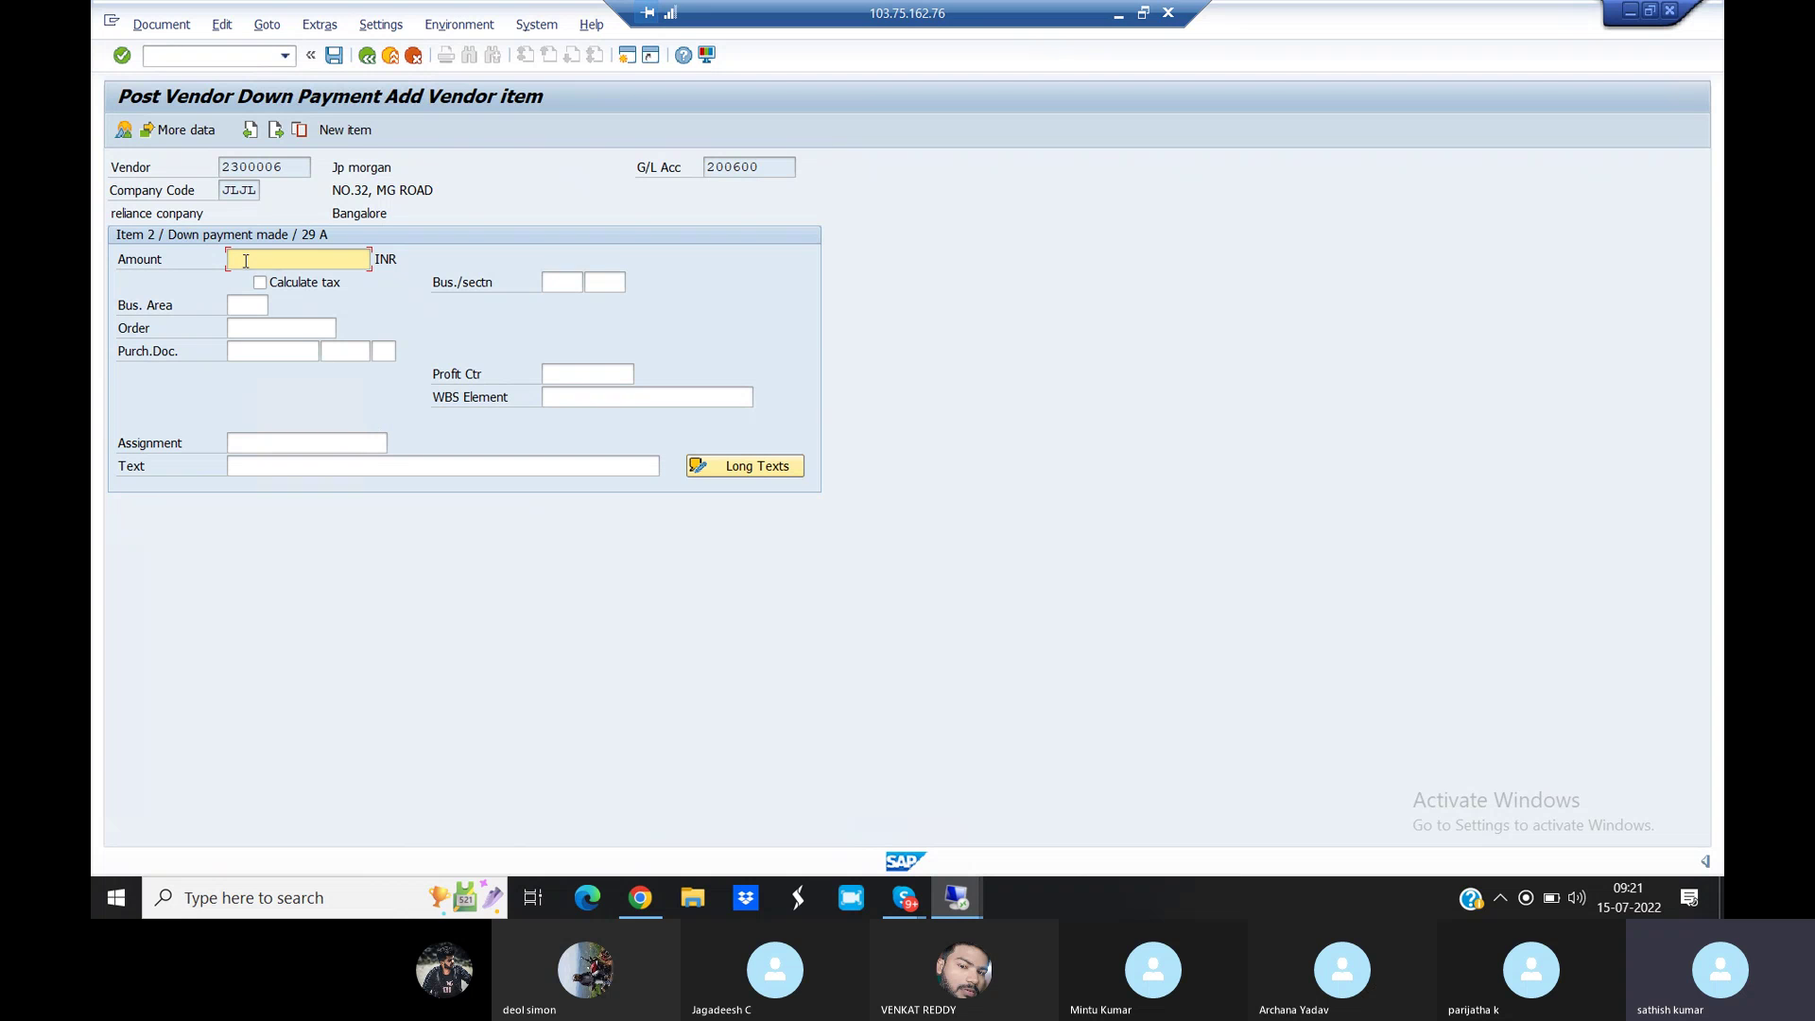
Fill the vendor item with the 5000 INR amount and carry over the header's text using *
left_click(259, 465)
type("*")
key("Return")
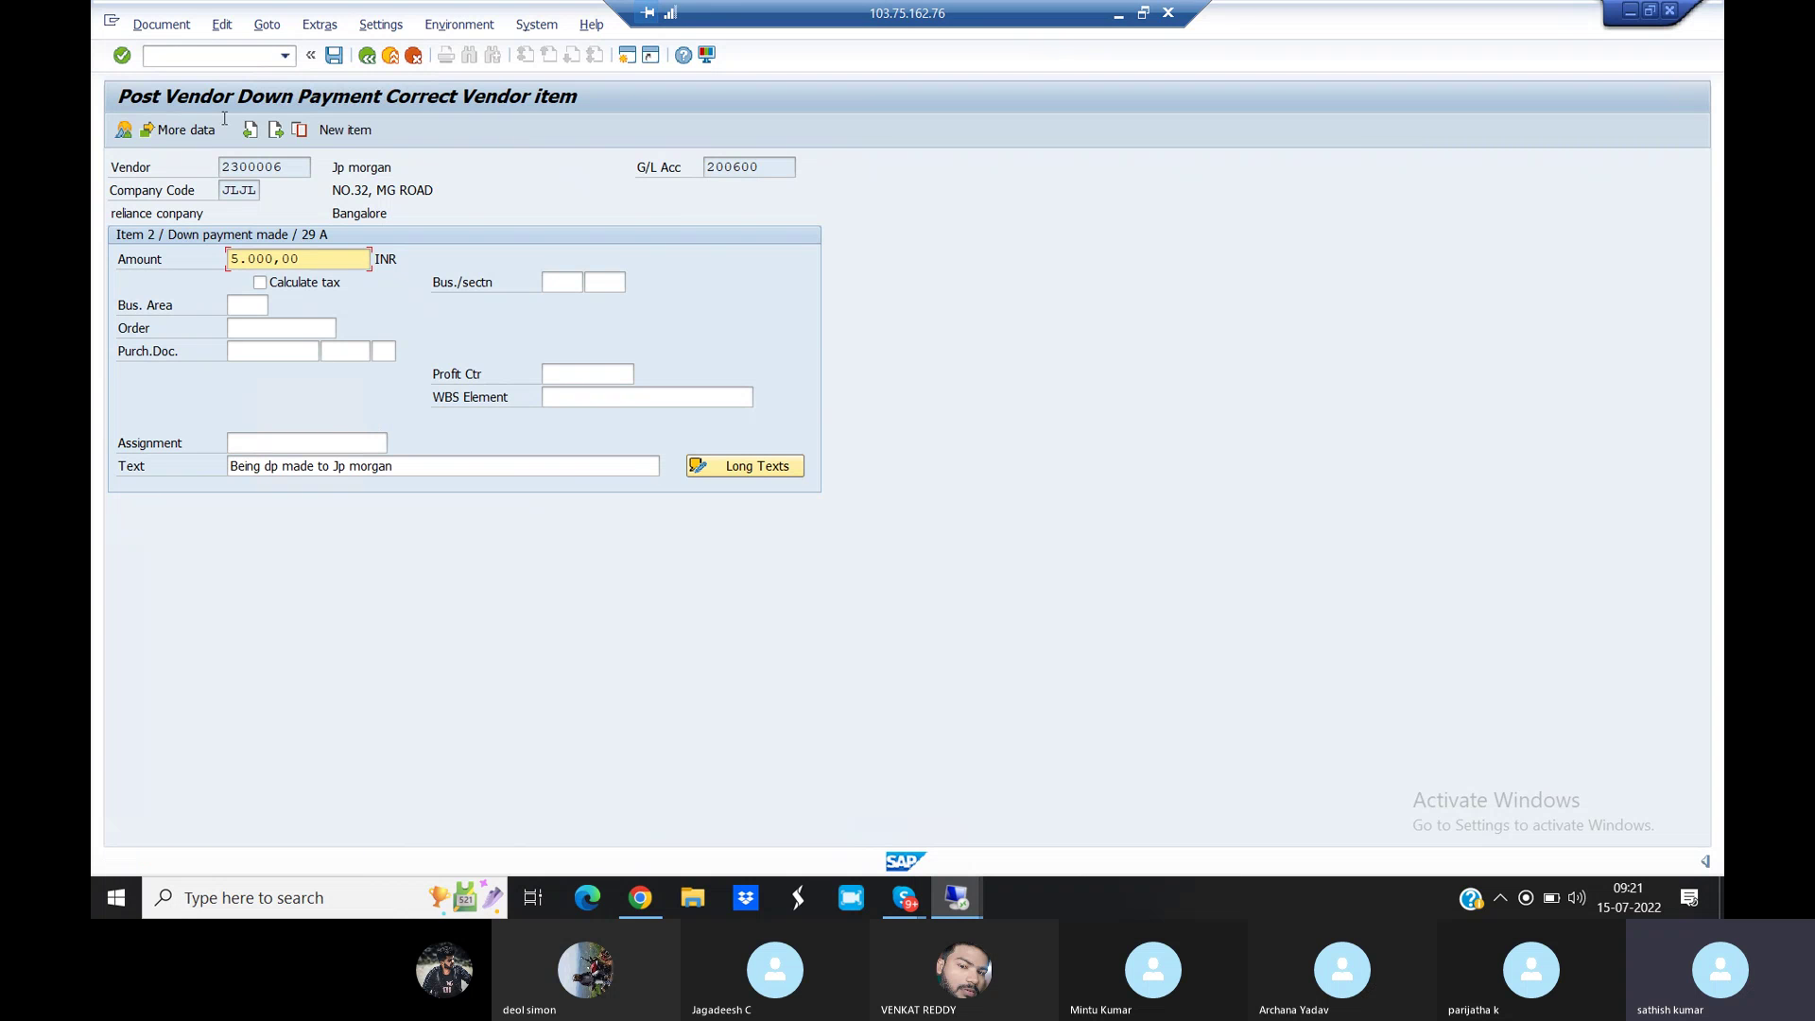
Simulate the vendor down payment document and post it
left_click(163, 26)
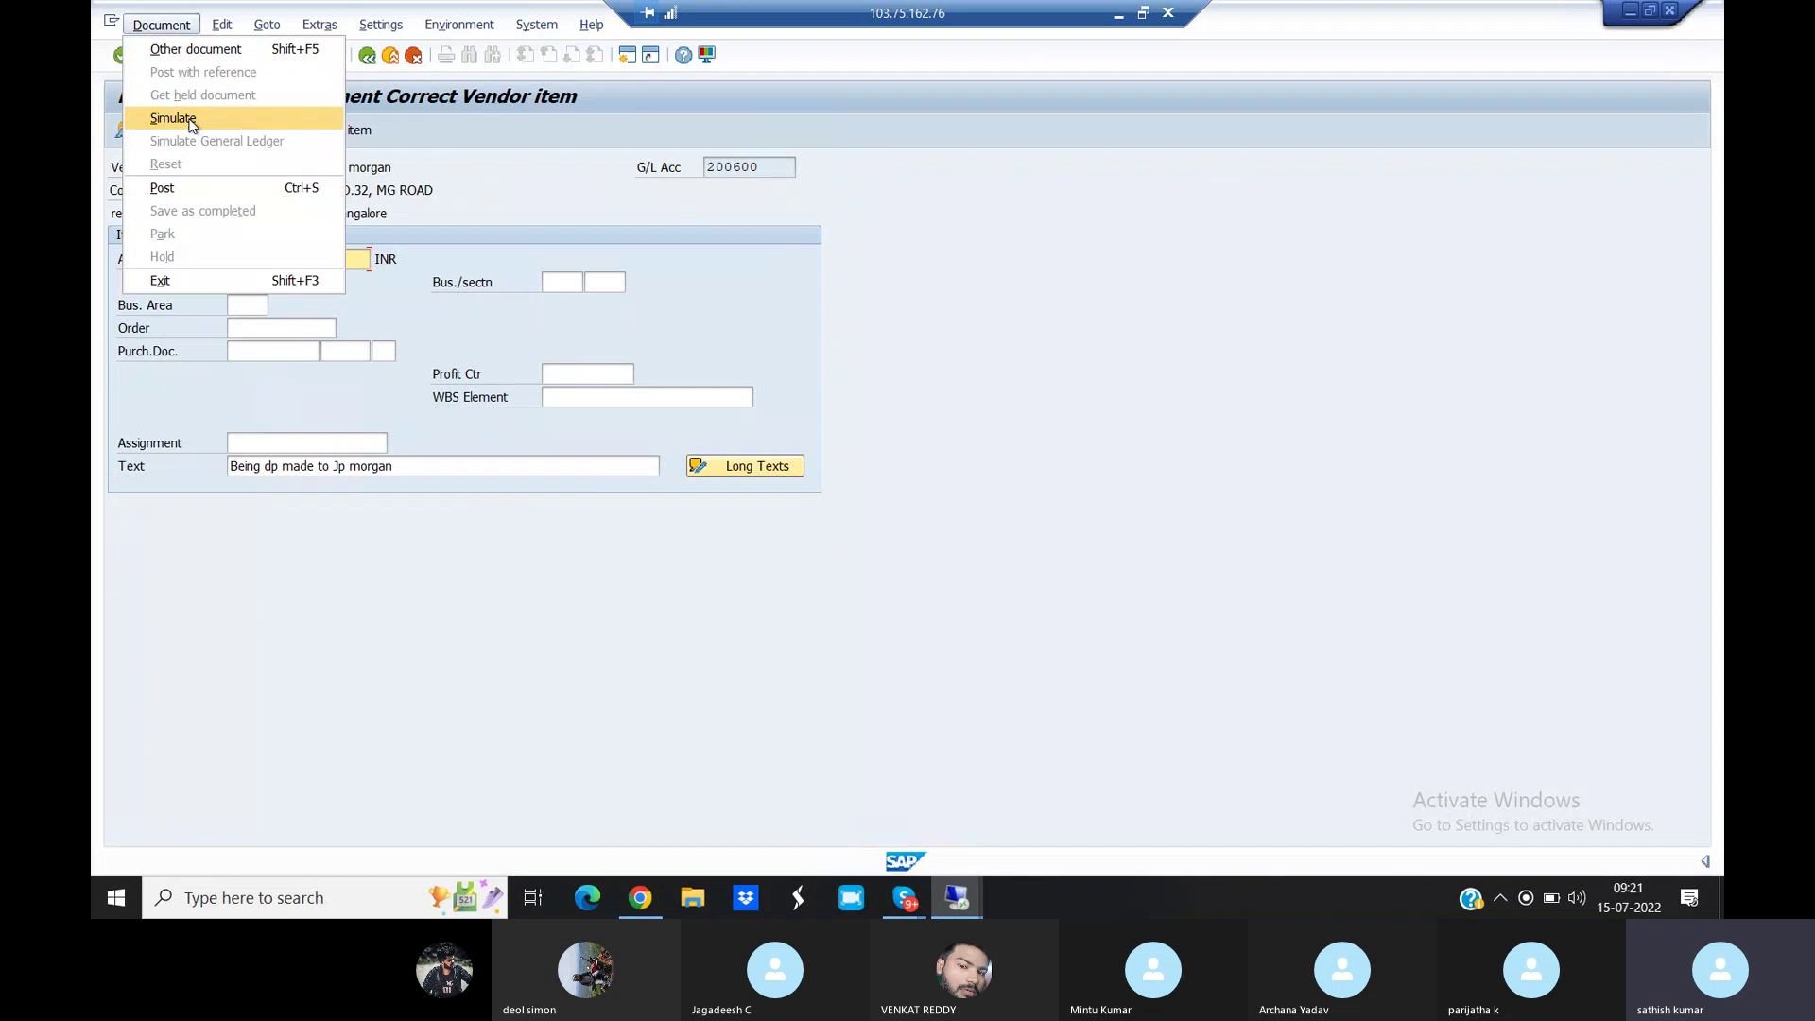
left_click(173, 118)
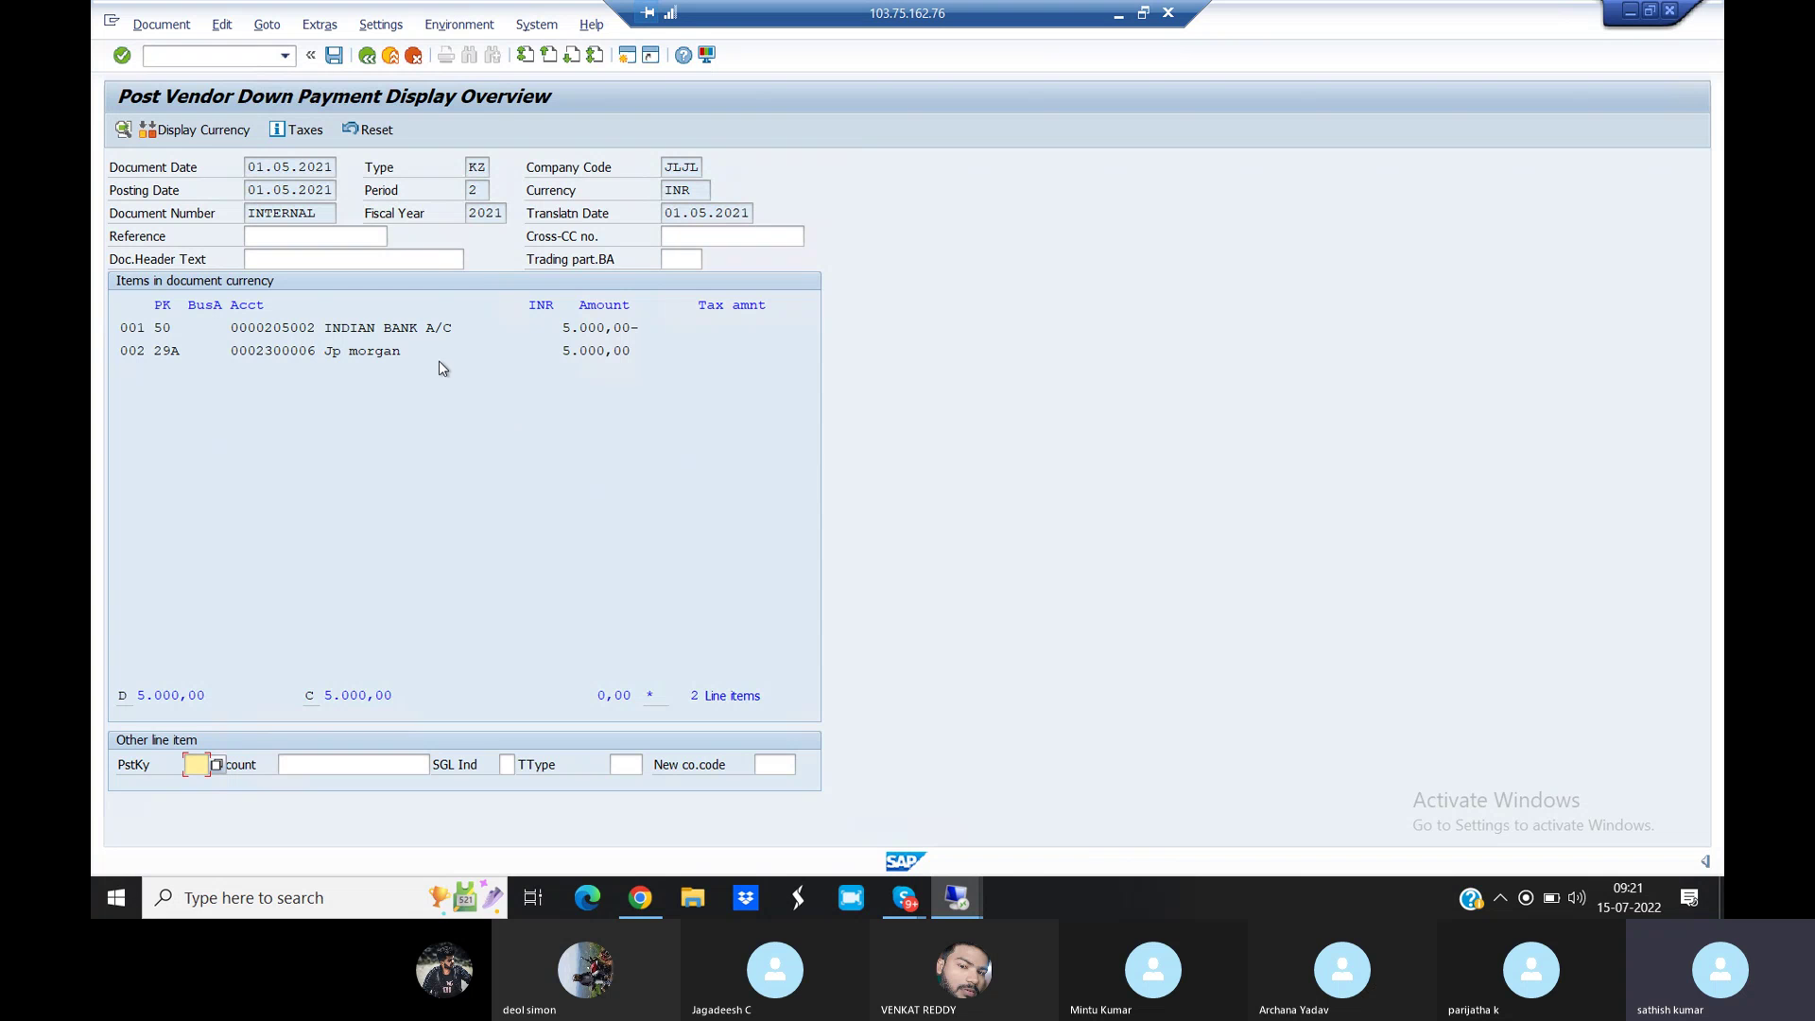
left_click(335, 57)
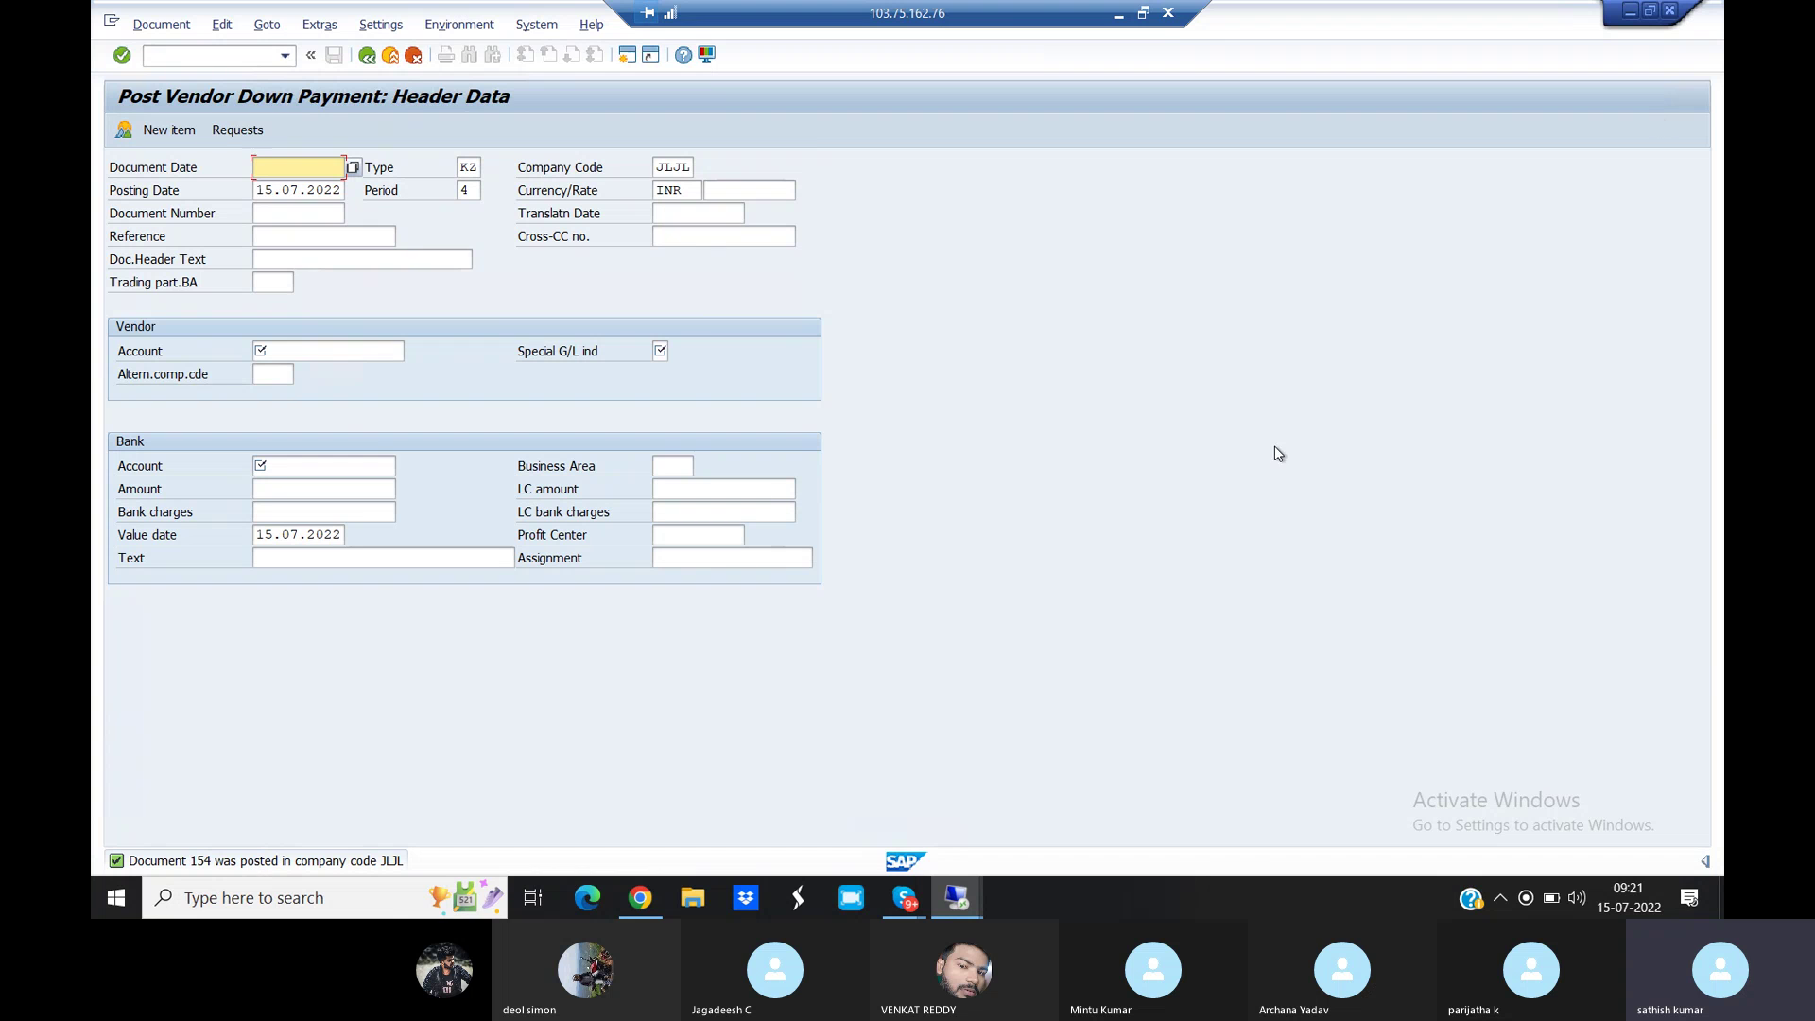
Close the down payment session and refresh JP Morgan's vendor line item list several times
left_click(1669, 11)
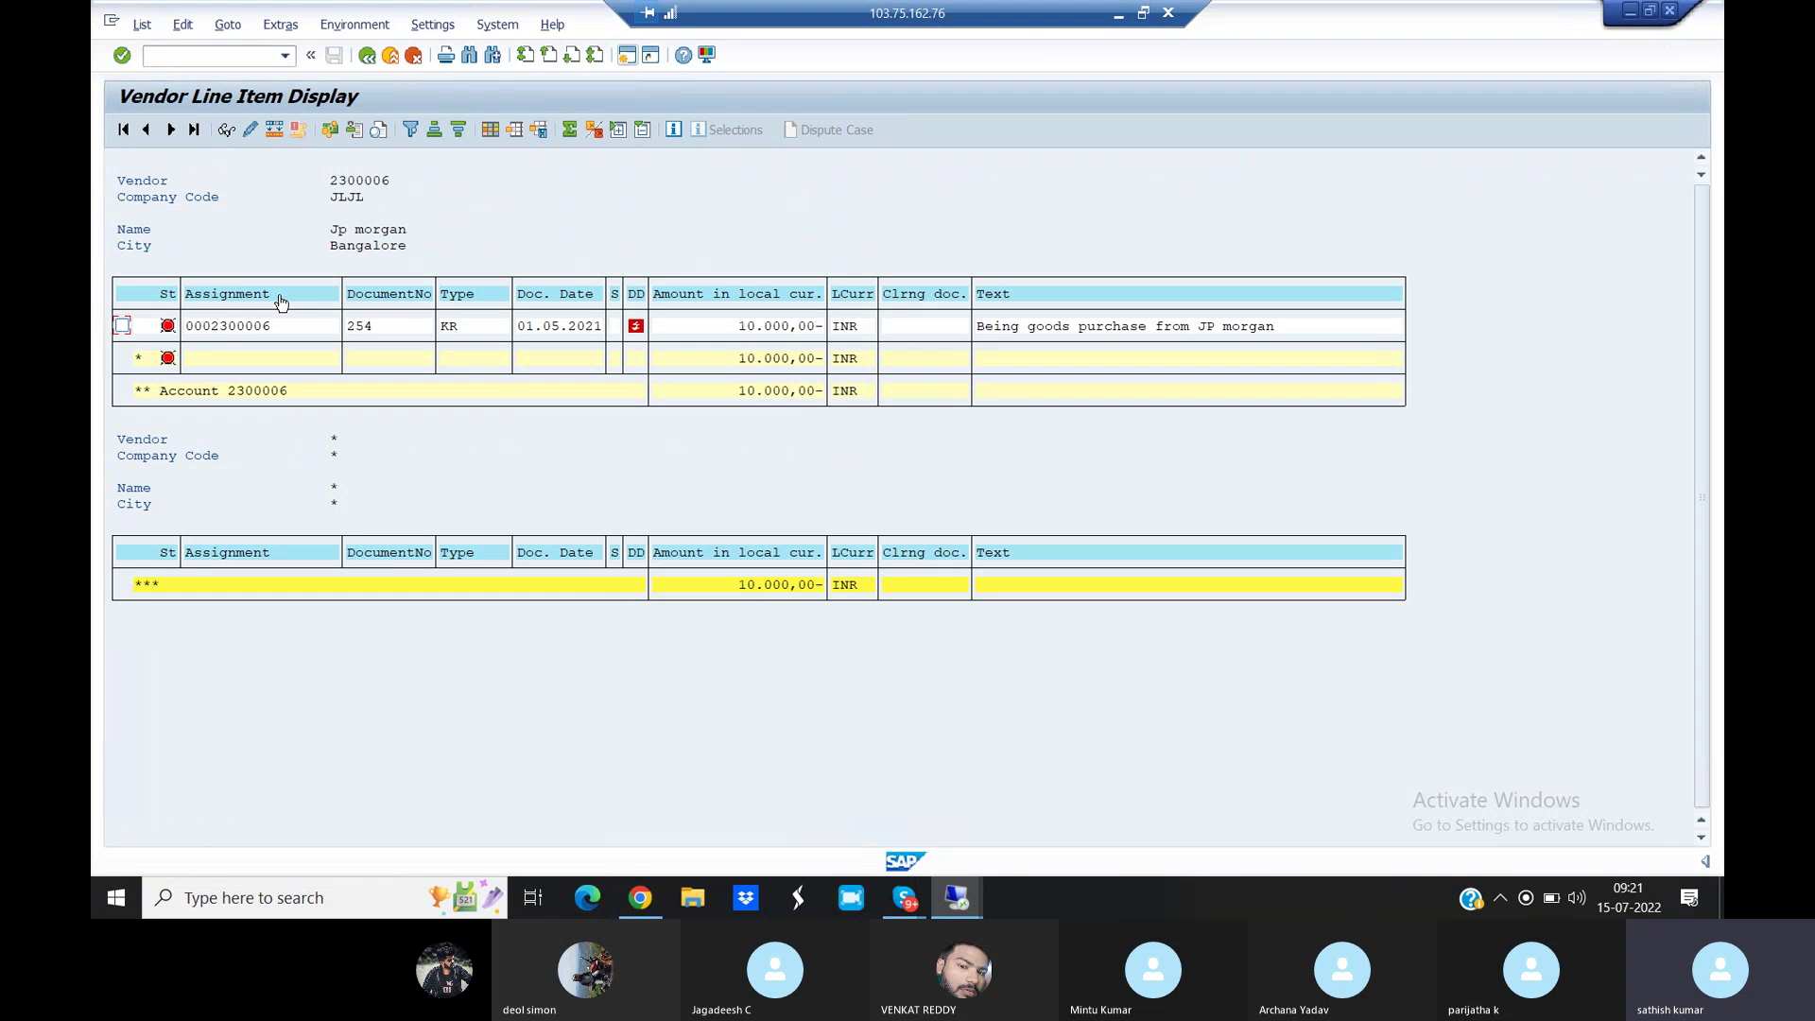
left_click(141, 24)
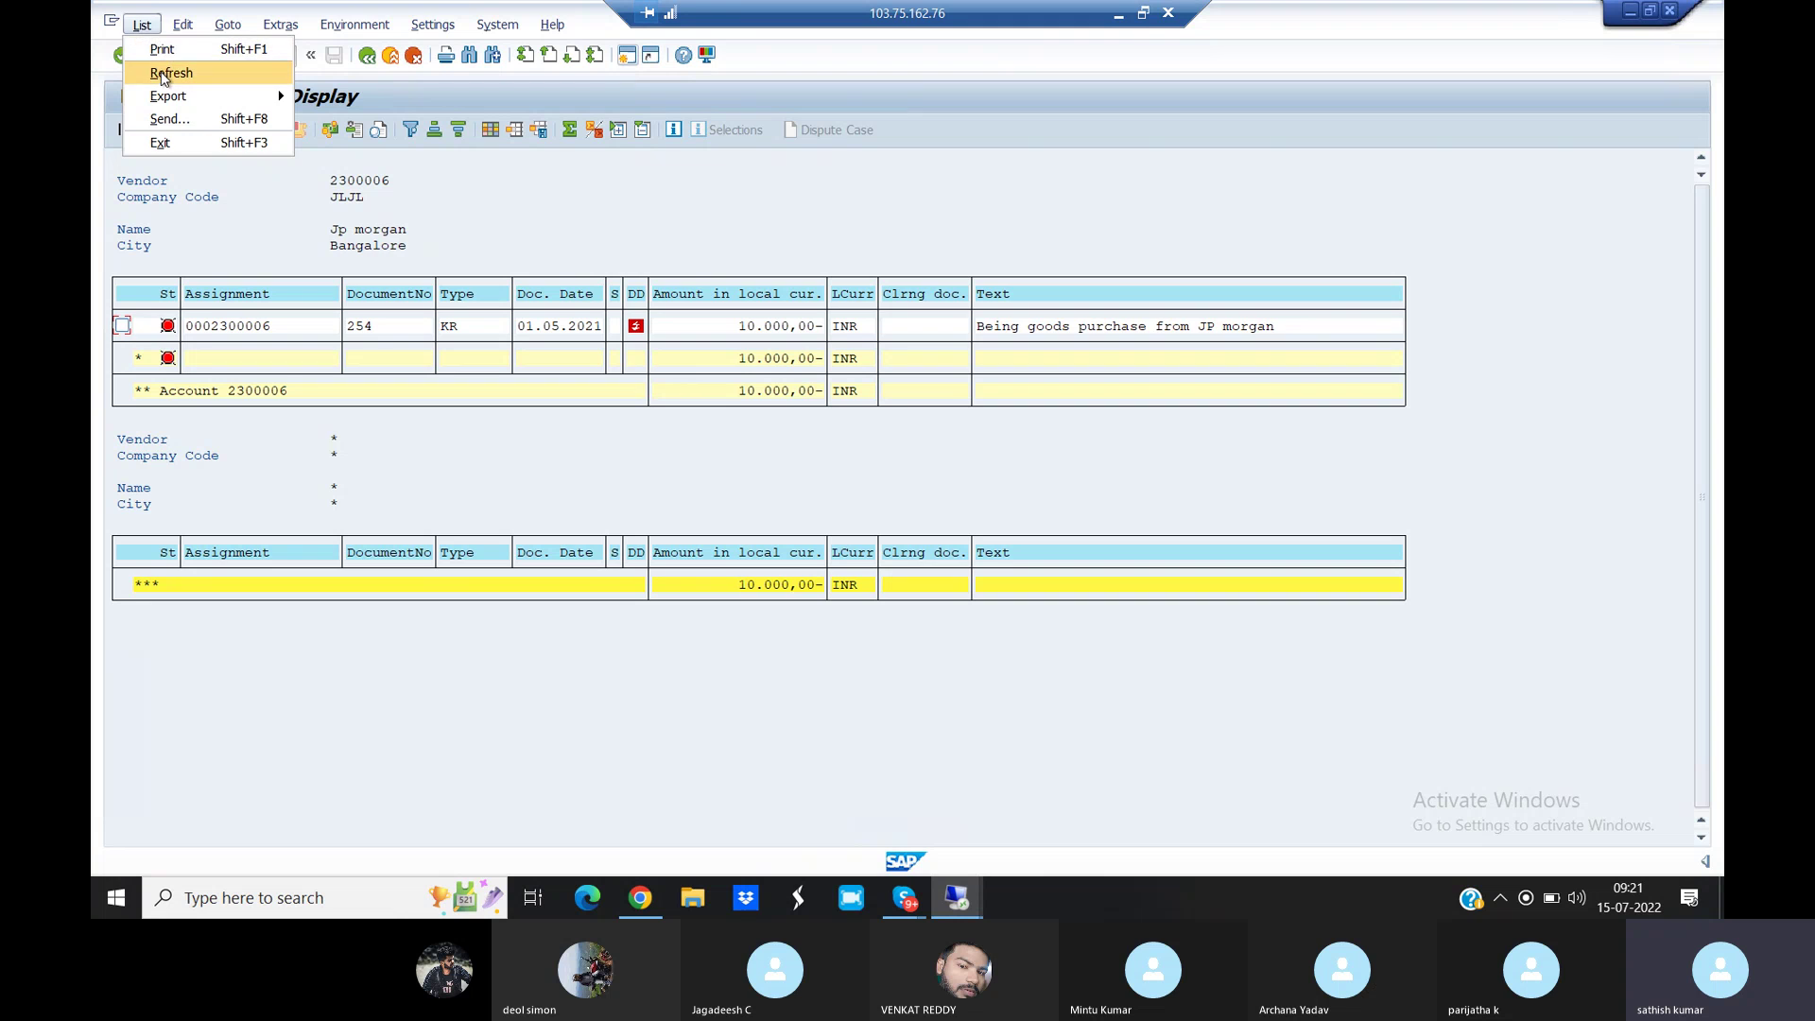
left_click(162, 74)
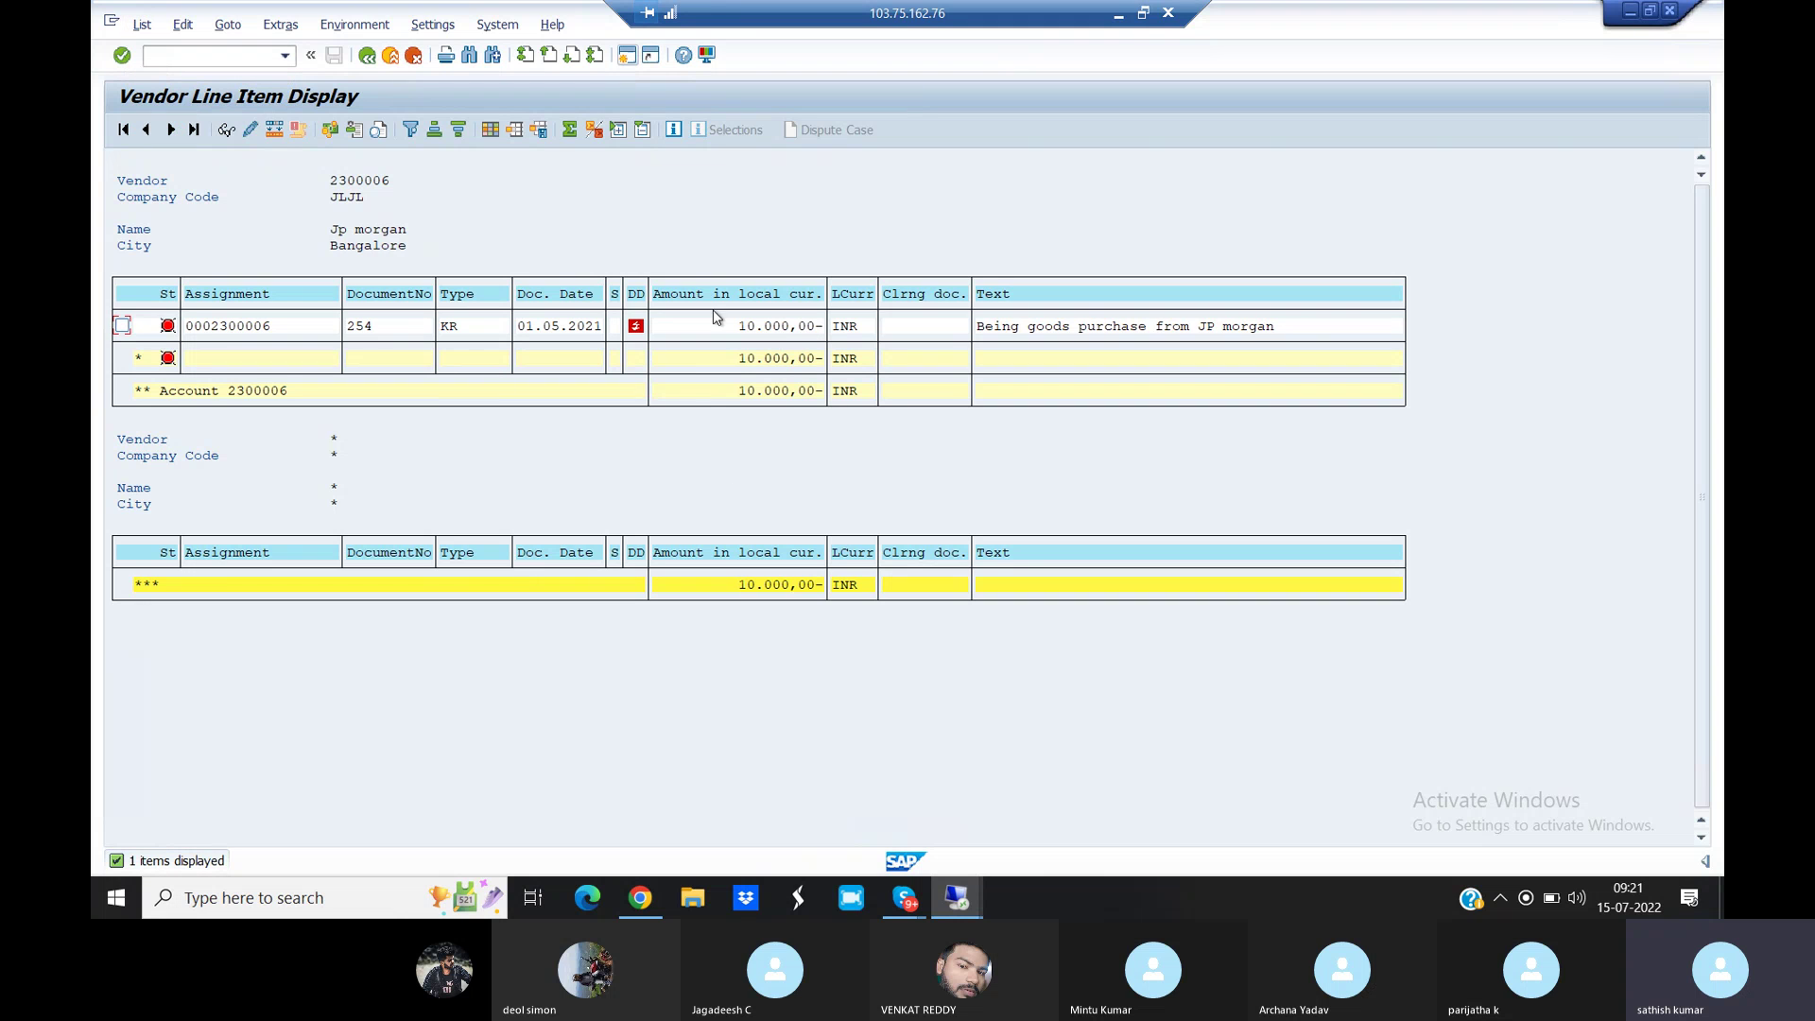
left_click(142, 24)
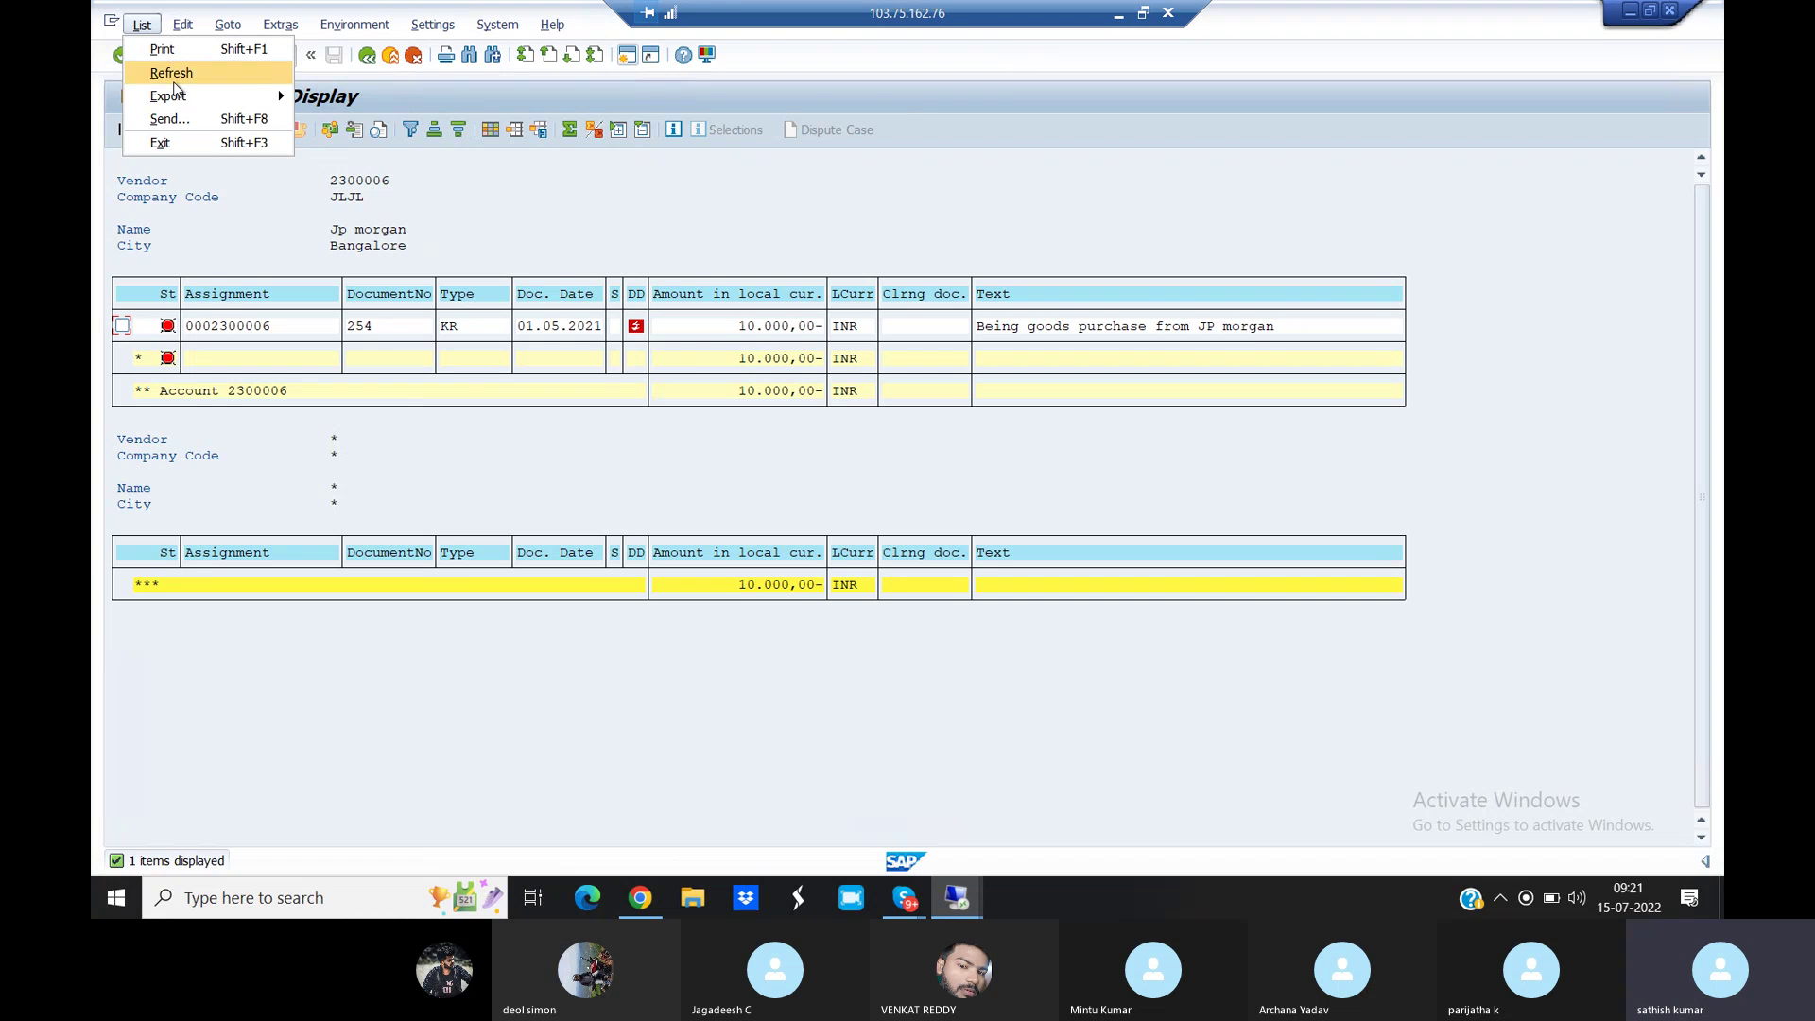
left_click(166, 74)
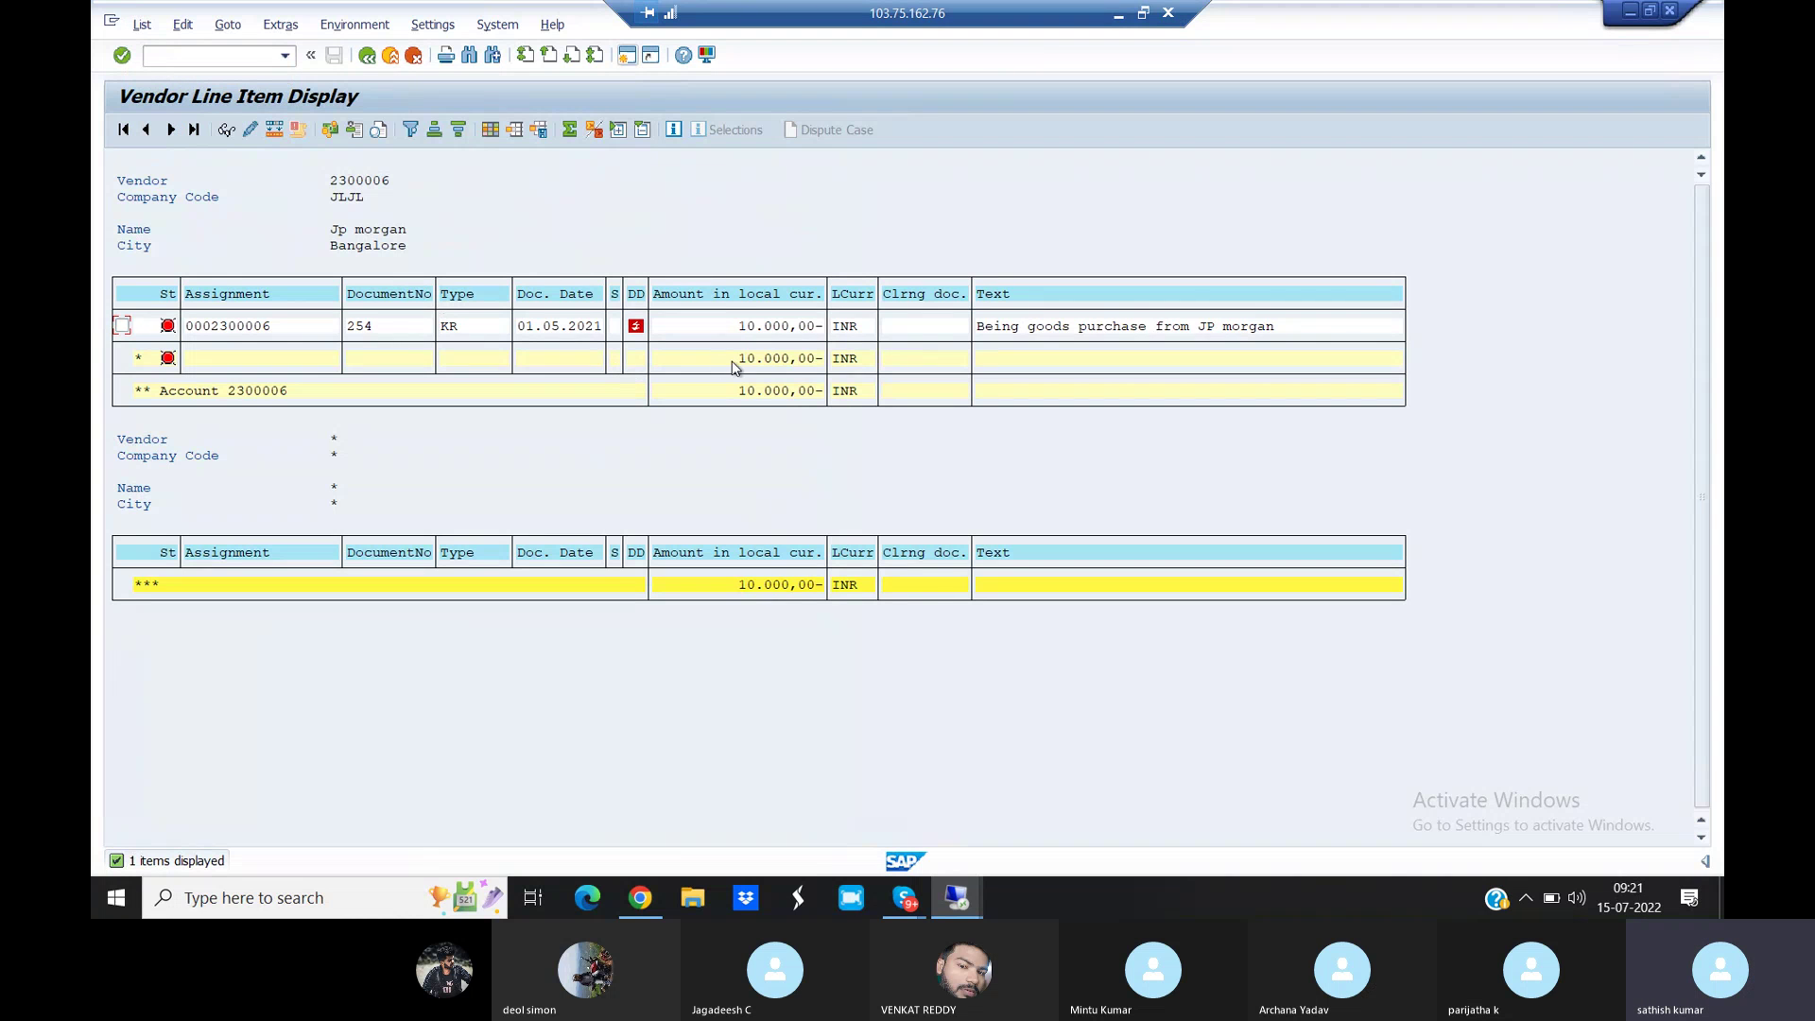
left_click(142, 25)
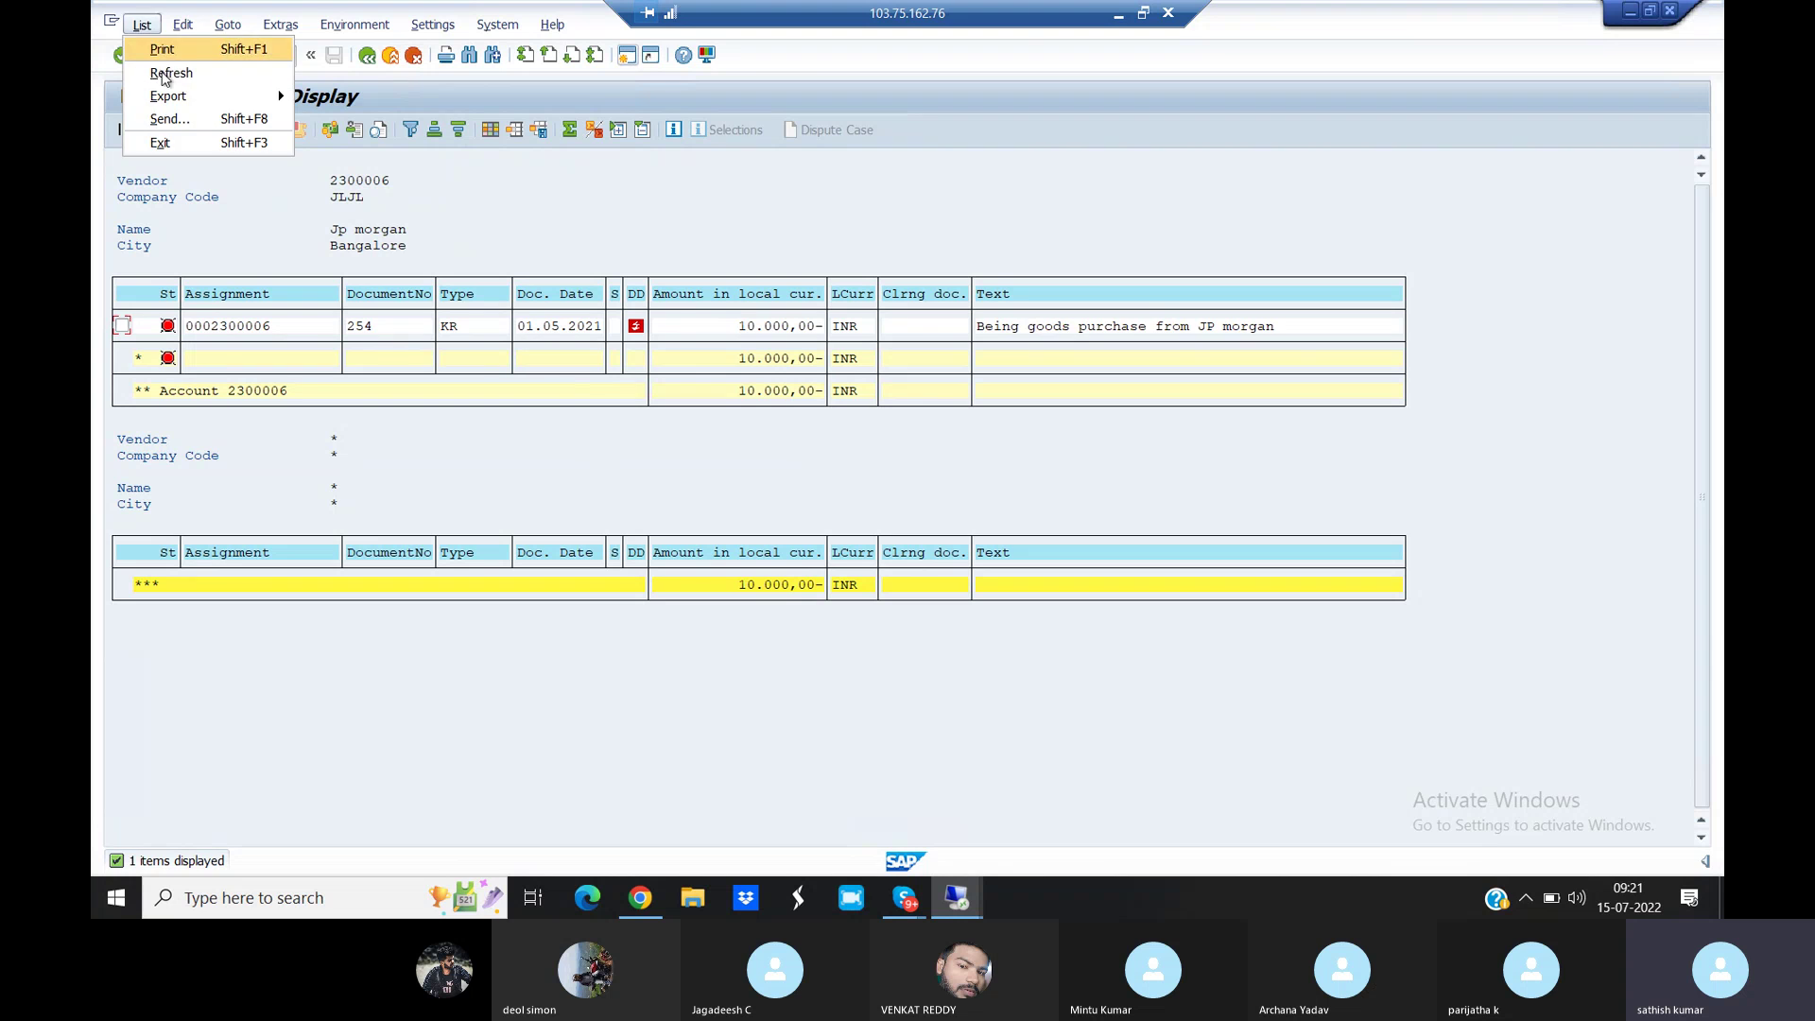
left_click(166, 75)
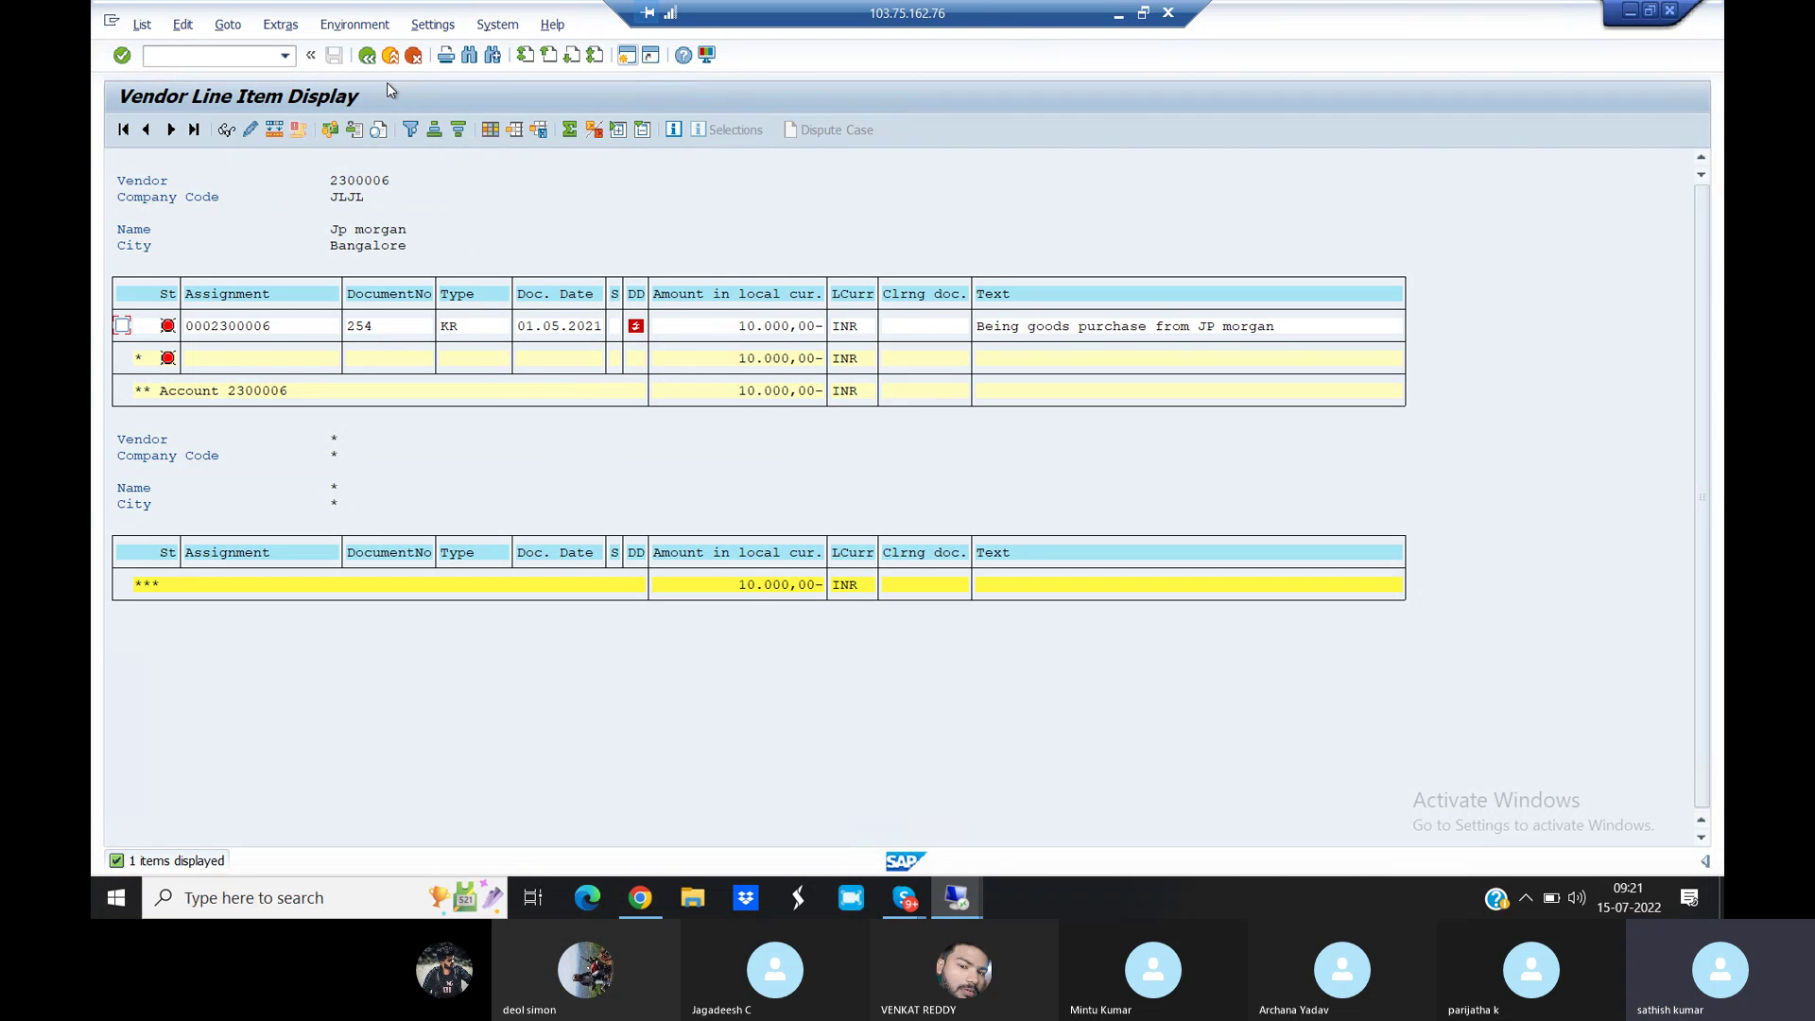
Return to the line item selection, include special G/L transactions and noted items, and run the vendor report
left_click(366, 58)
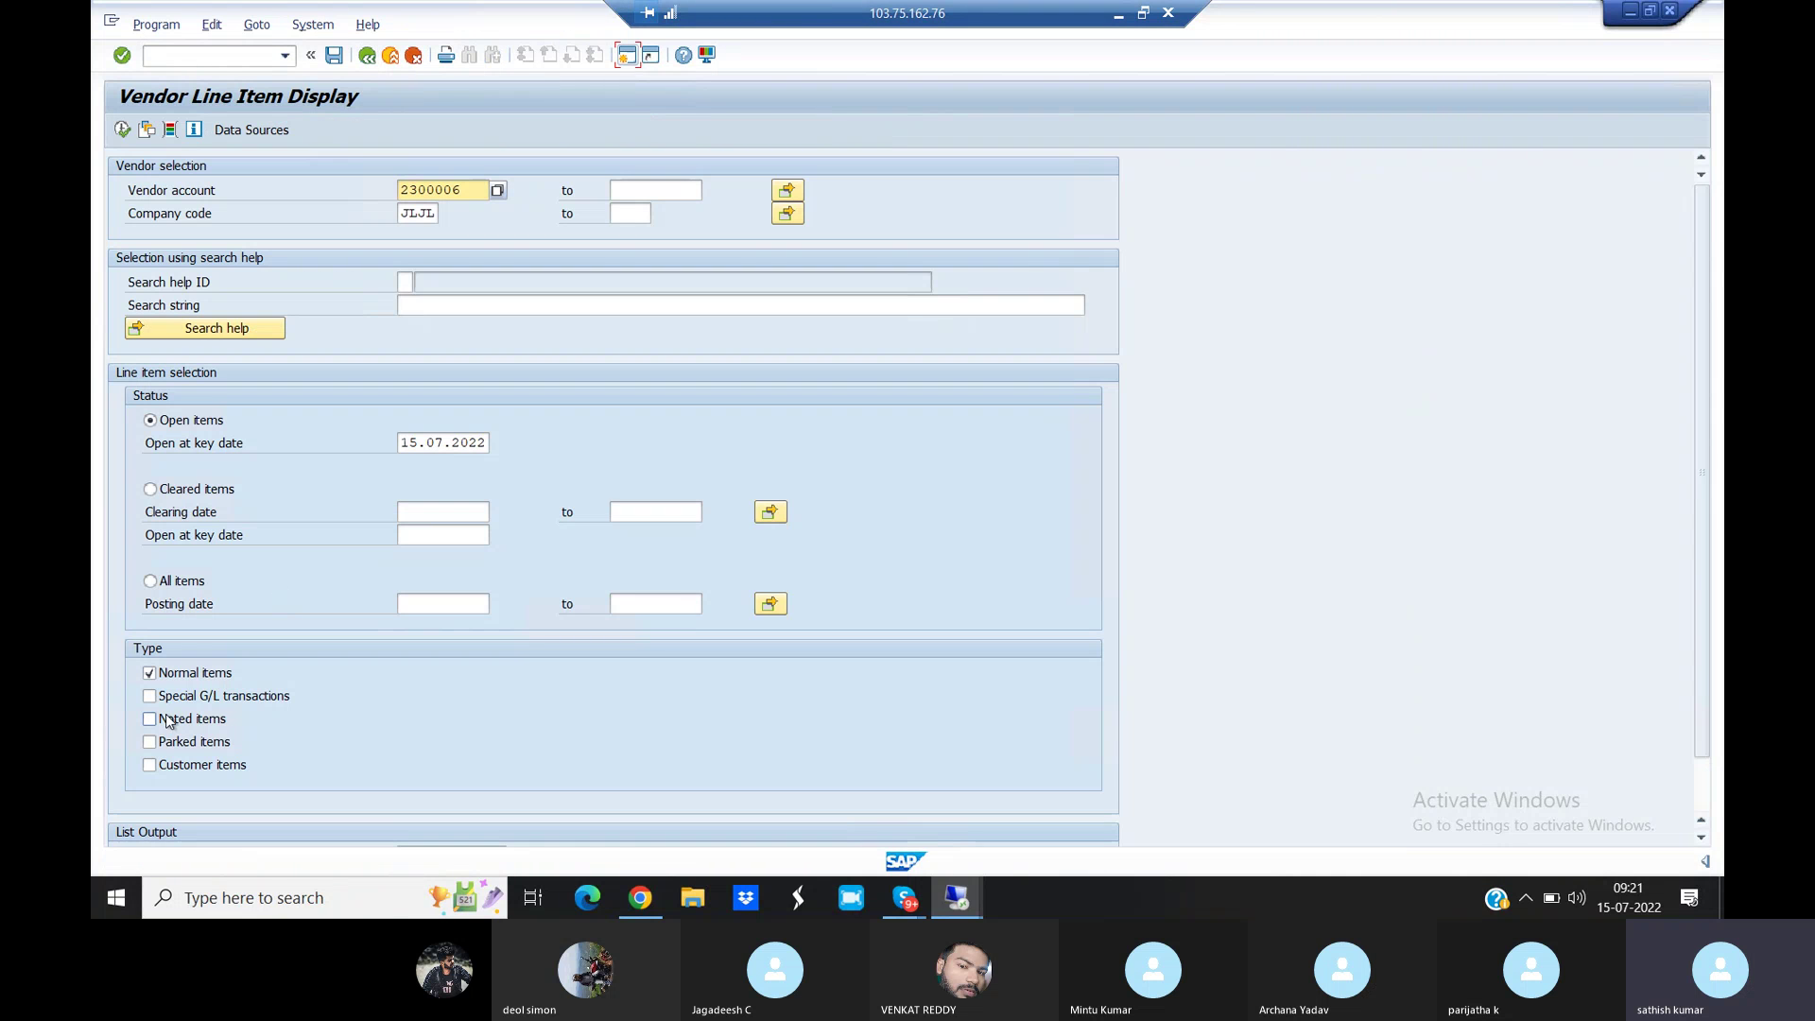
left_click(149, 696)
left_click(152, 720)
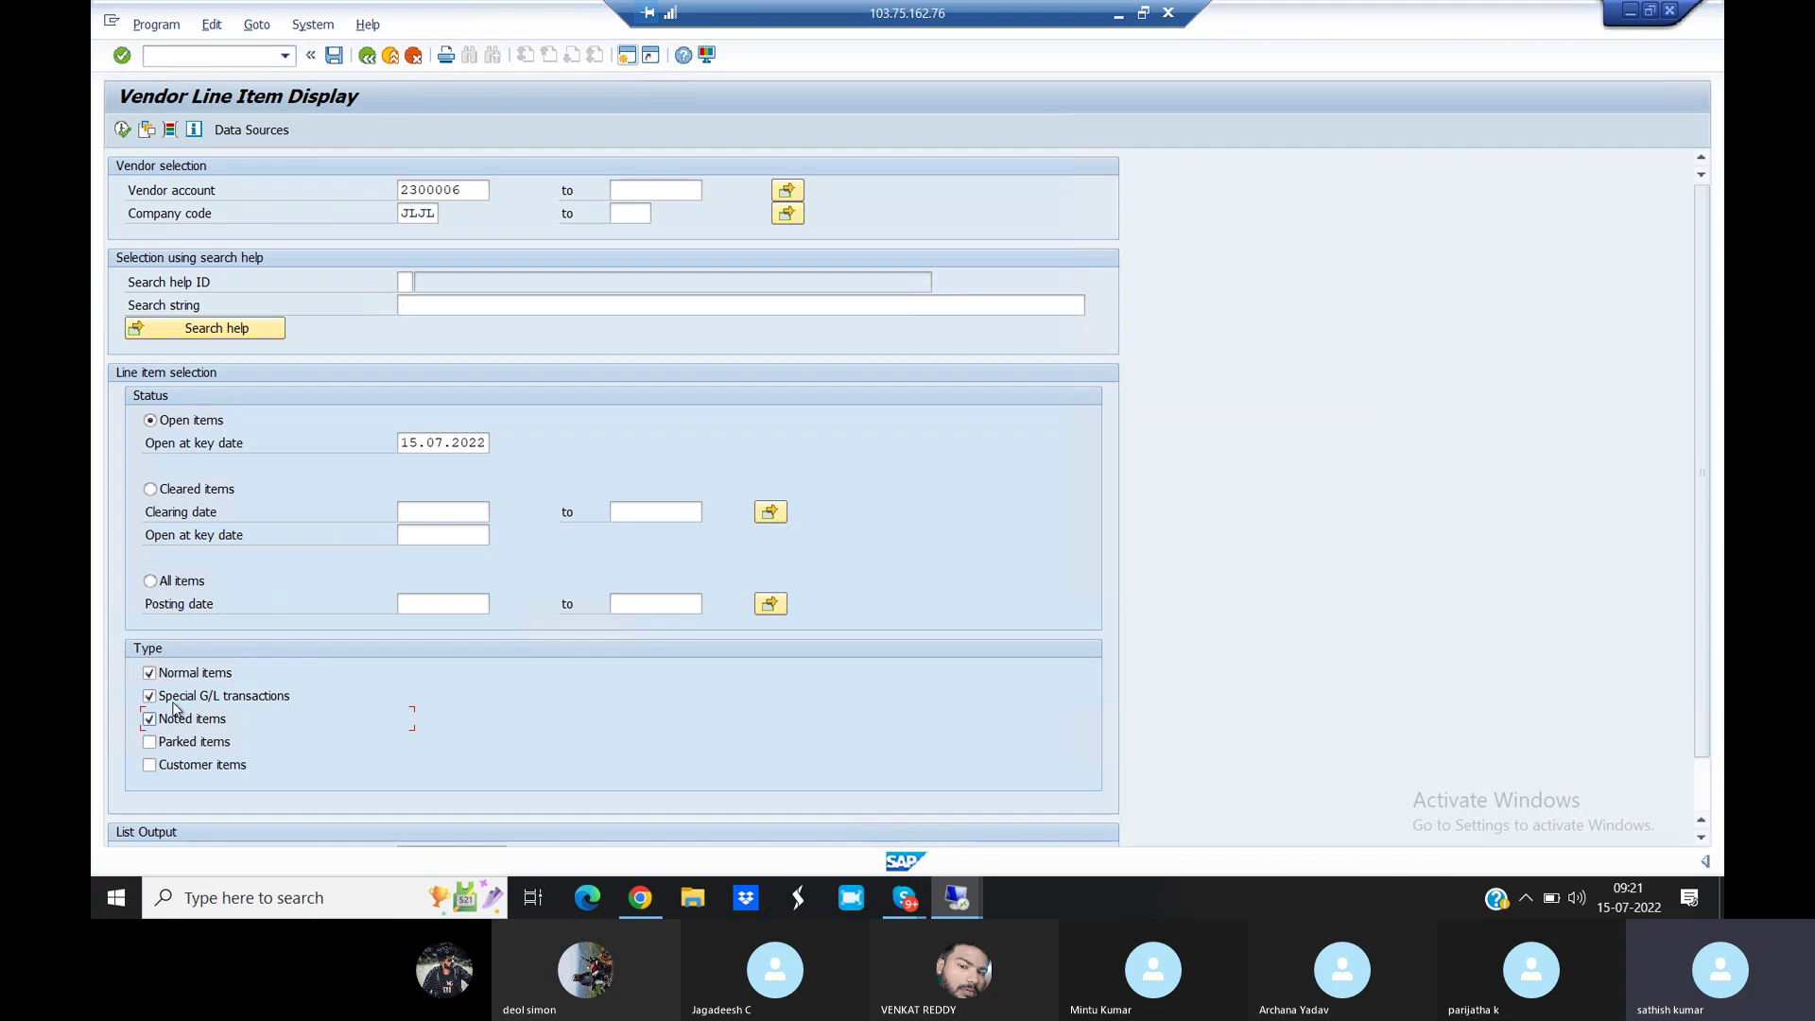
left_click(122, 130)
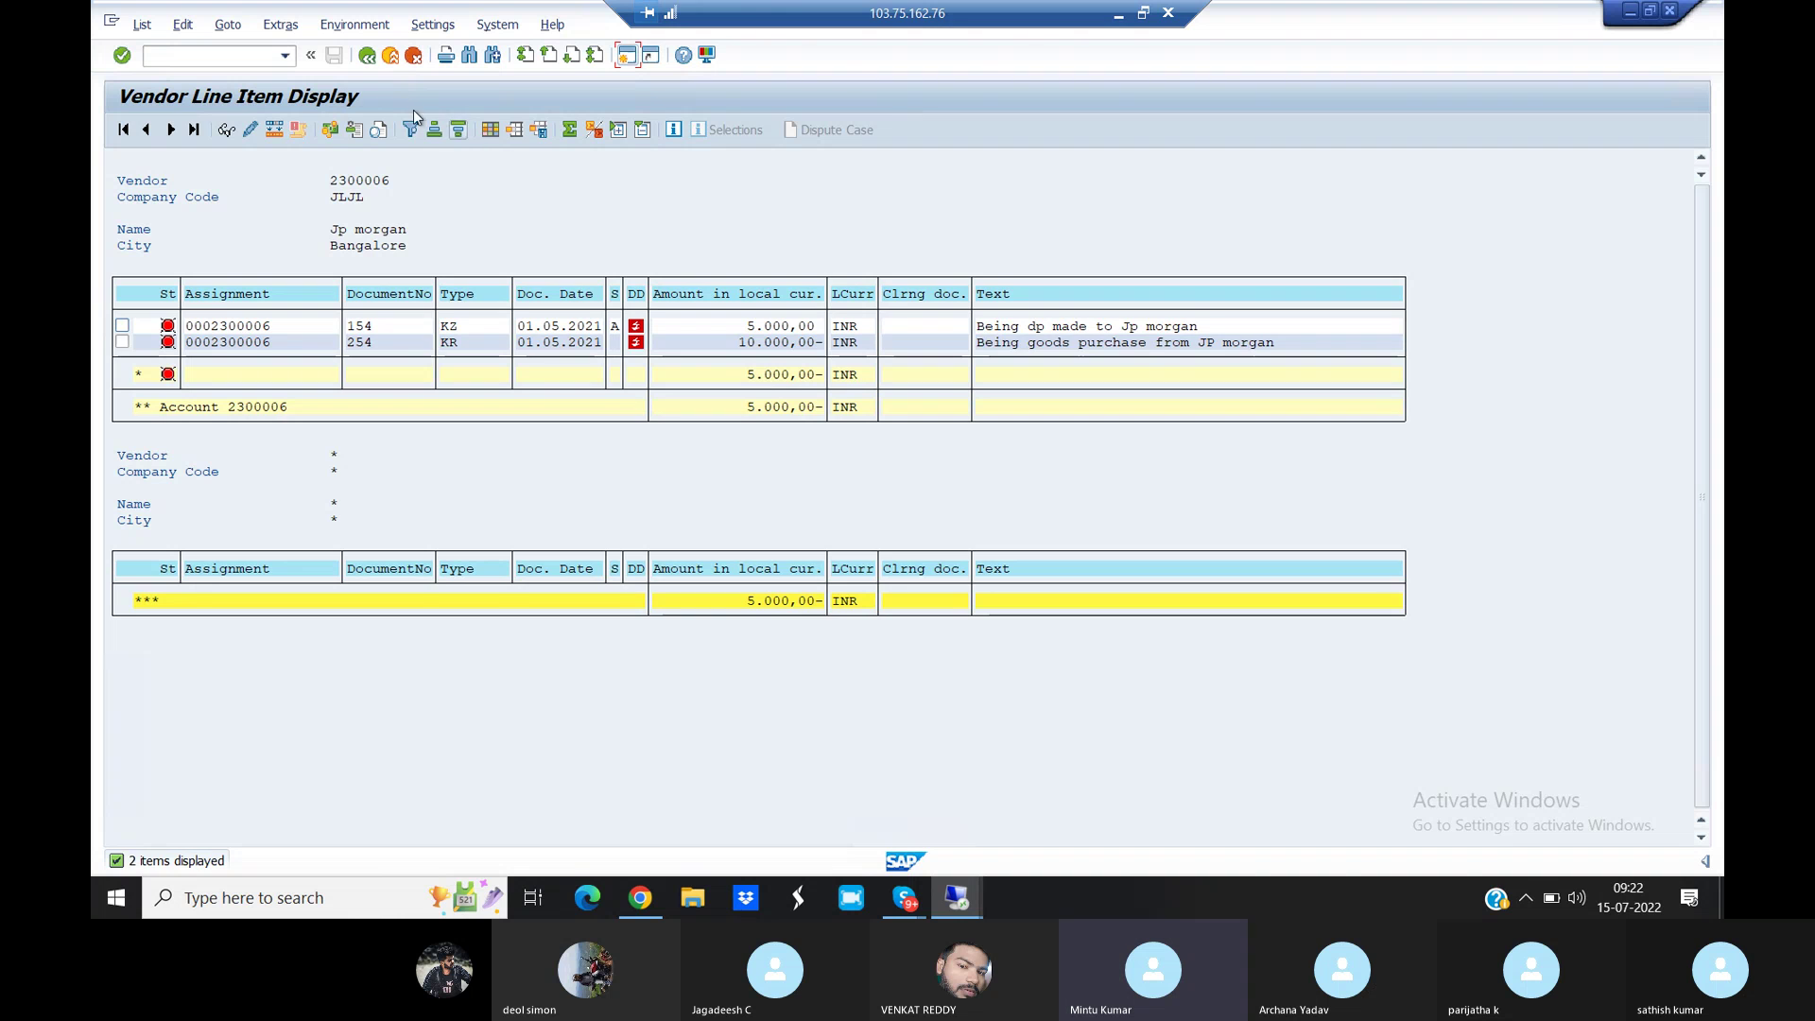
Go back to the selection, exclude noted items and special G/L transactions, and rerun the vendor line item report
left_click(367, 55)
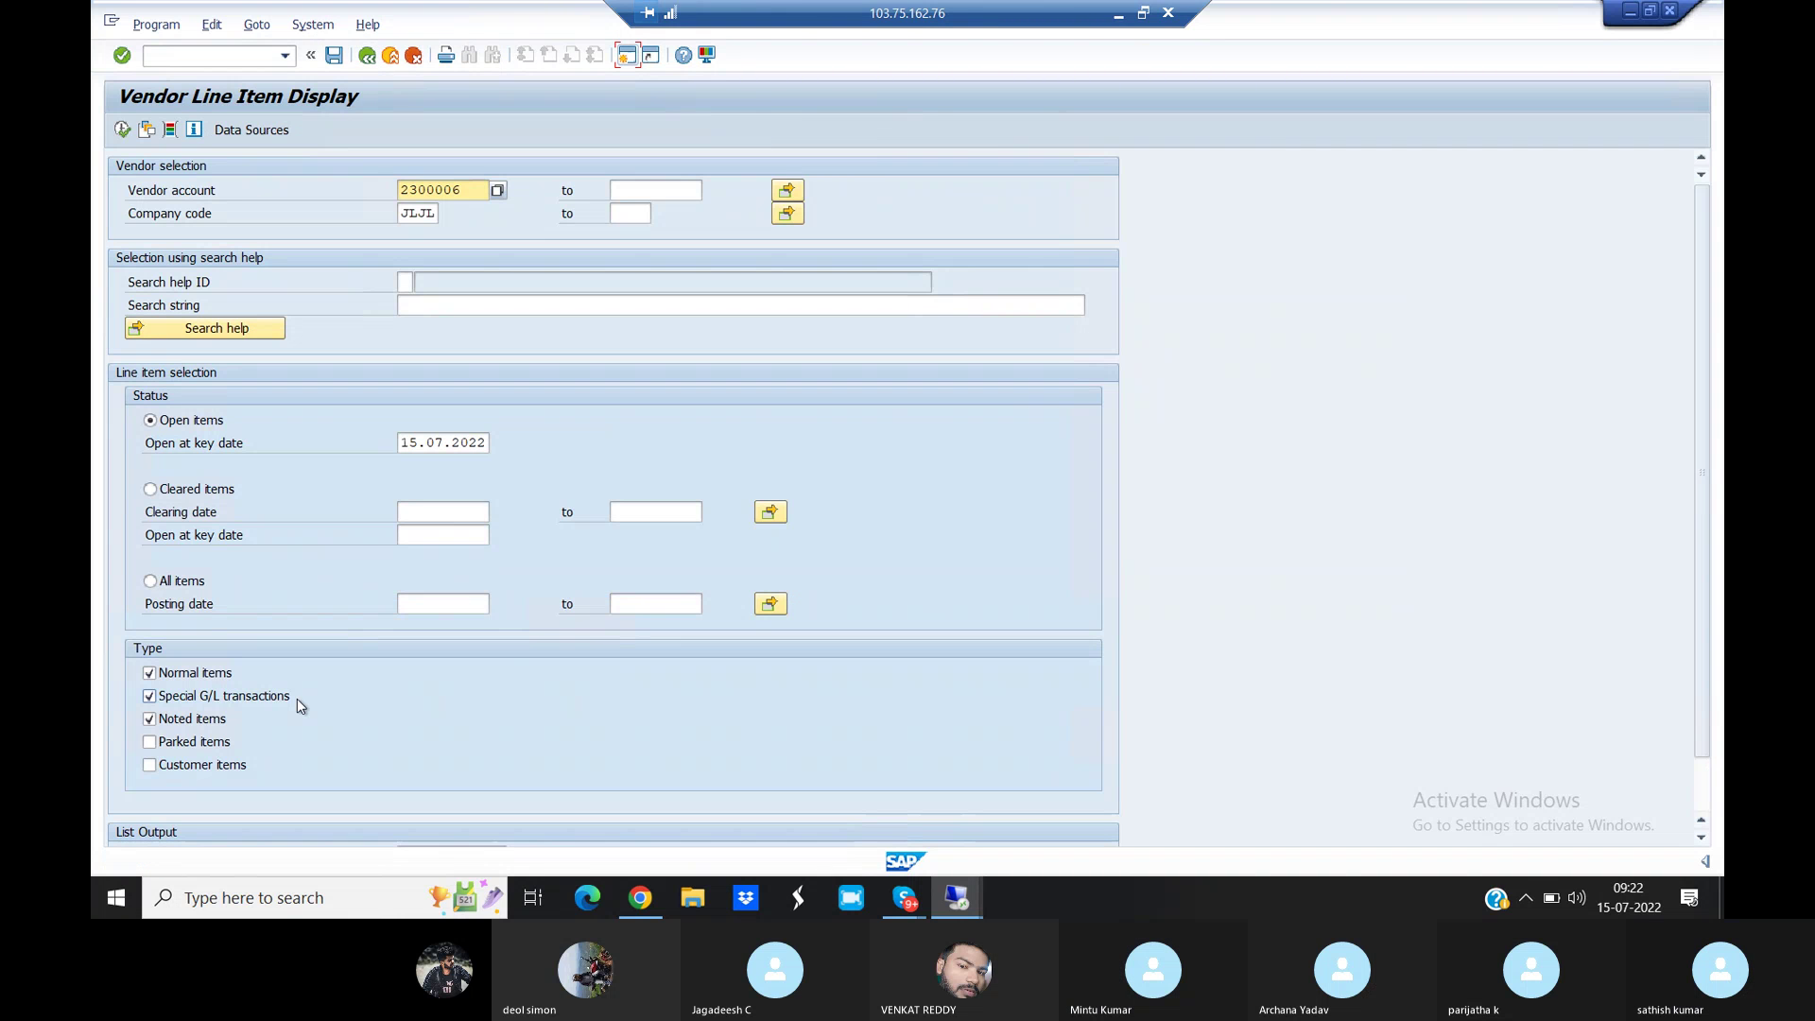
left_click(150, 718)
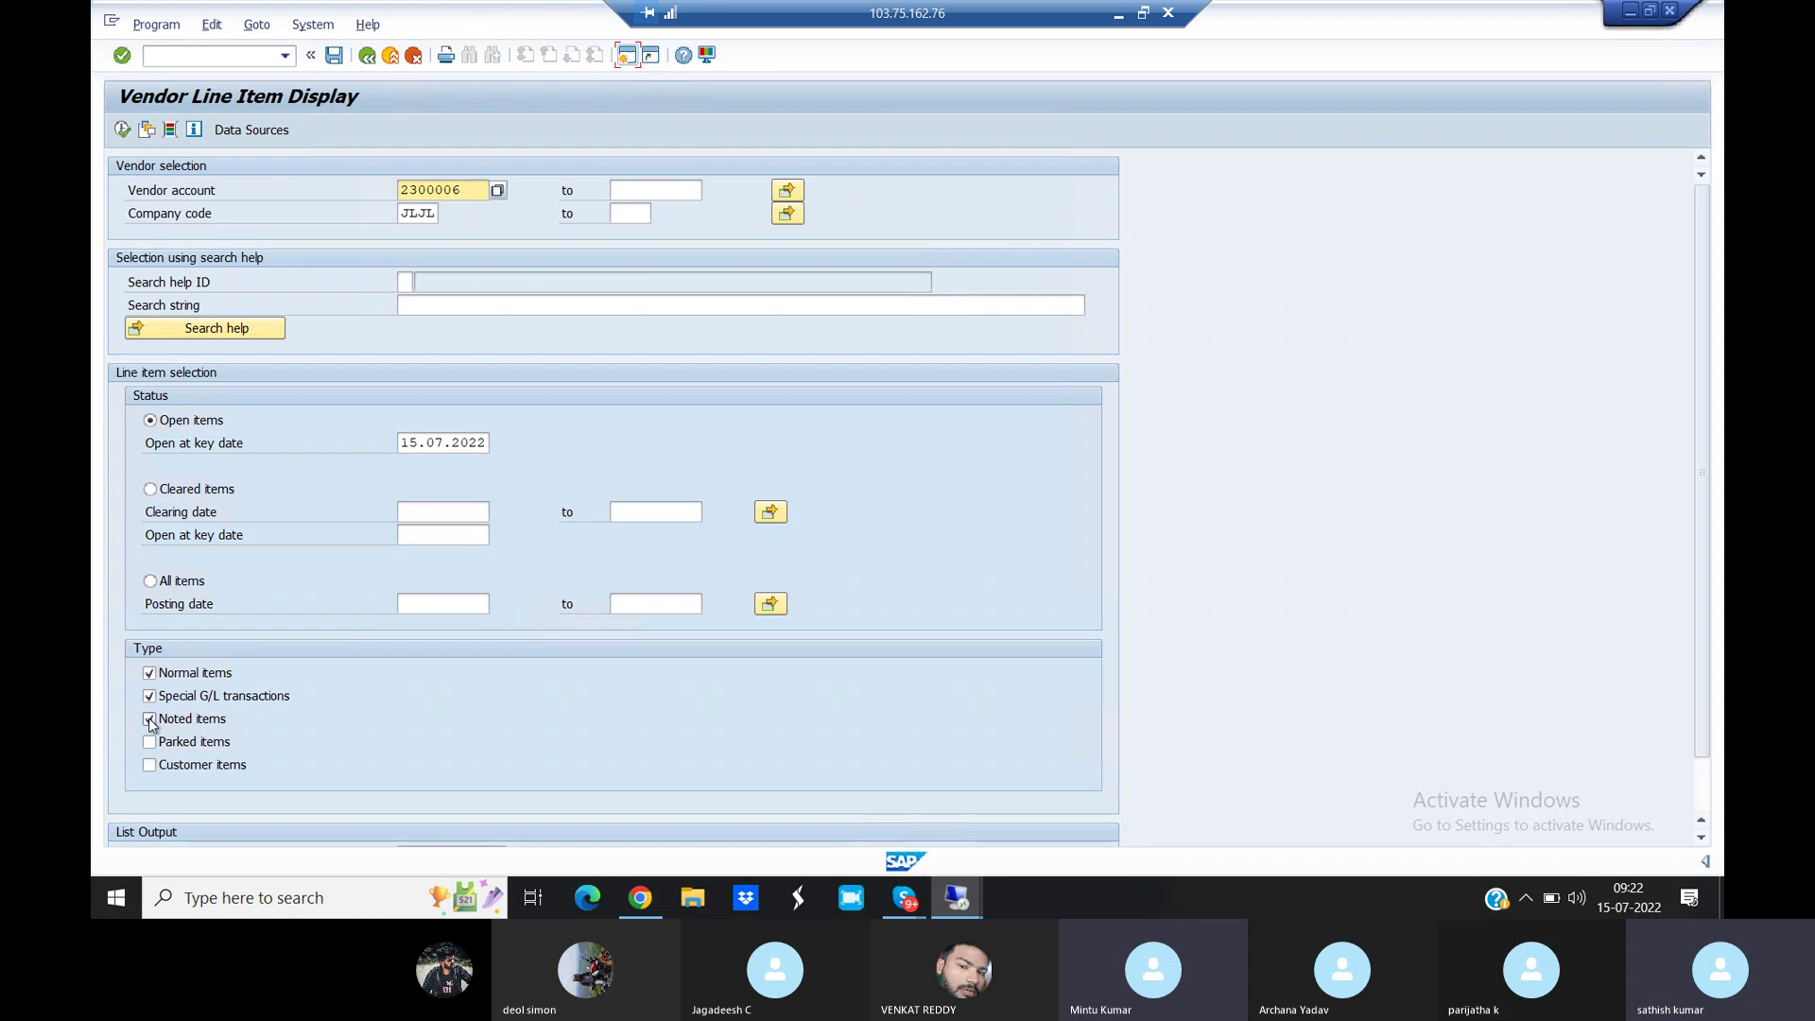
left_click(149, 696)
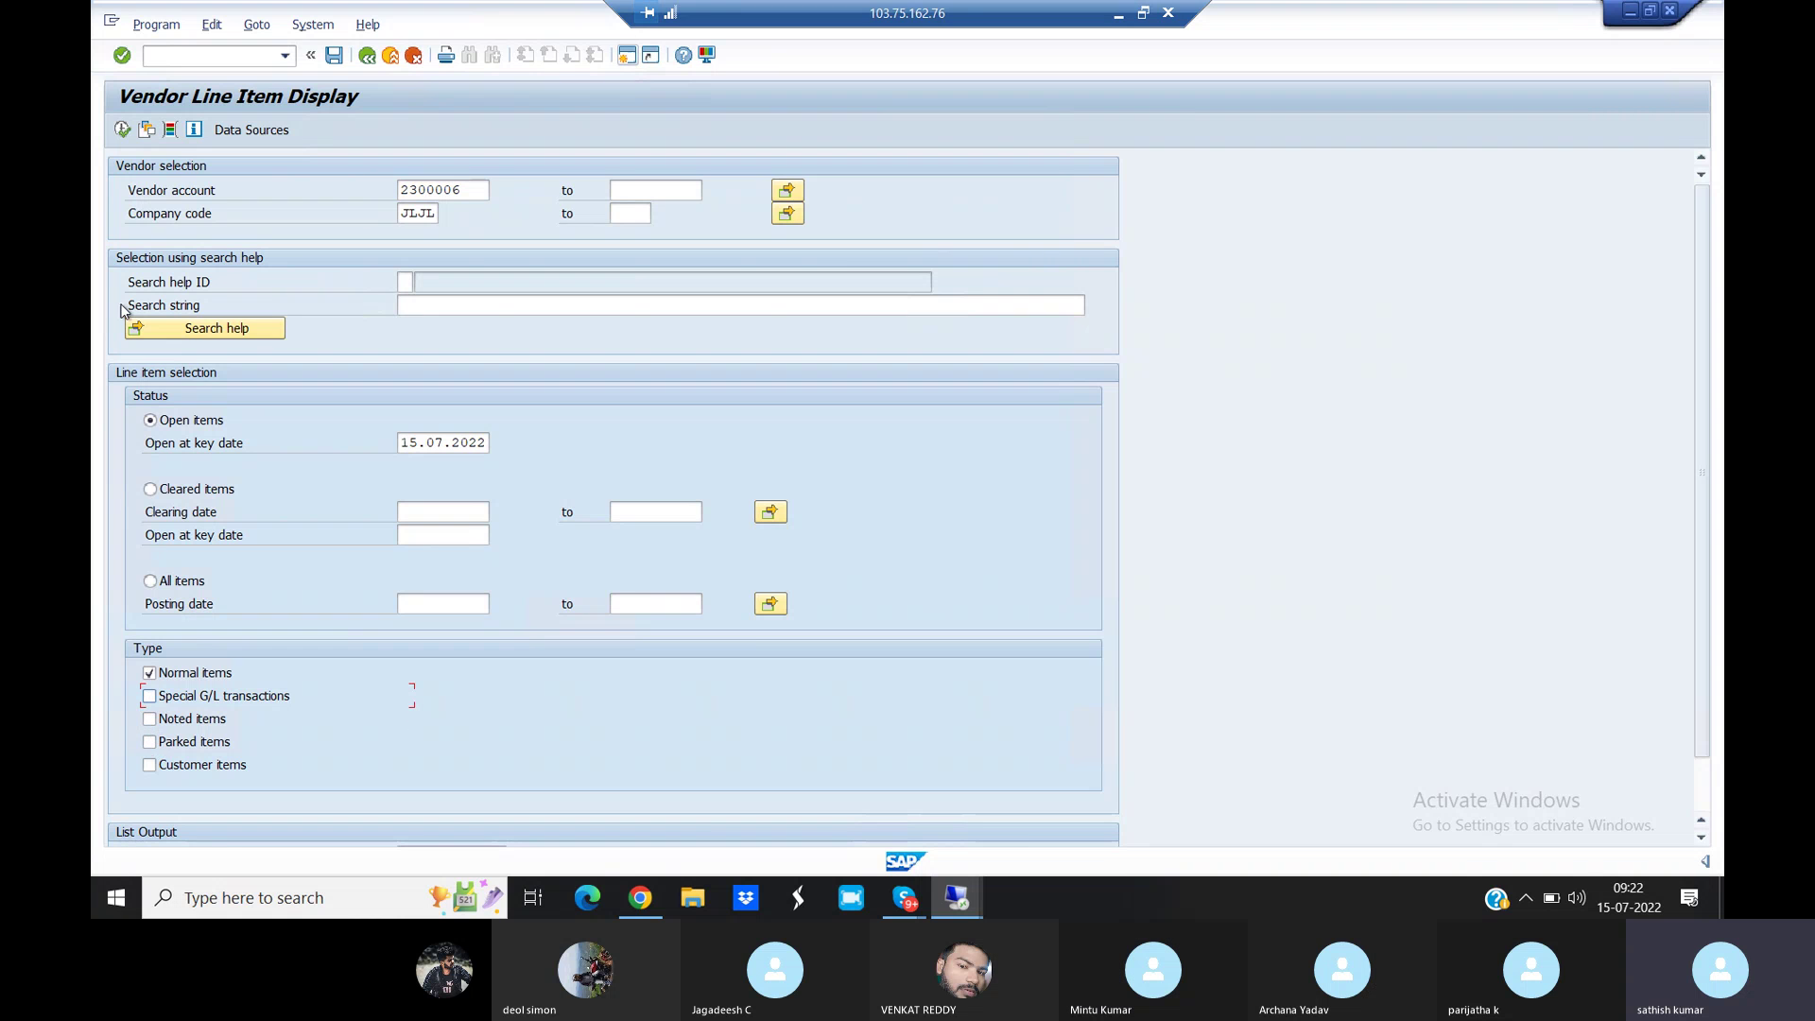
left_click(122, 131)
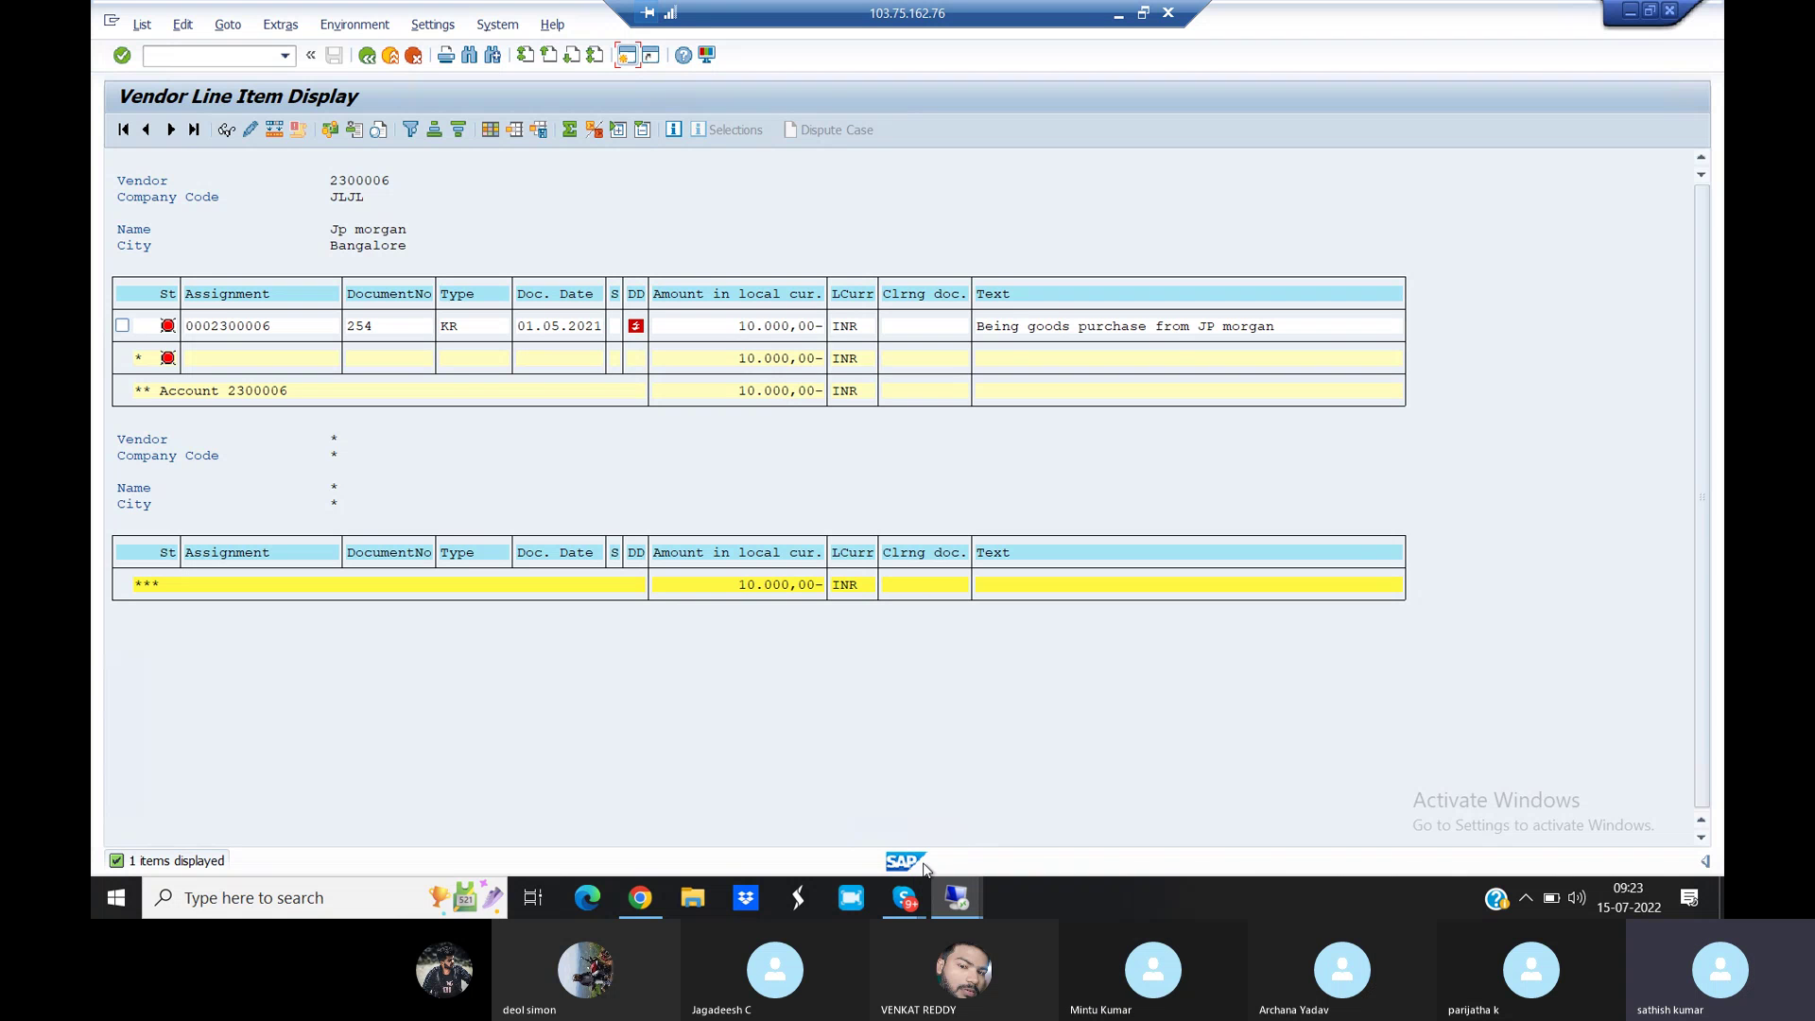
View the Skype call and the transaction codes PDF in Chrome, and return to the SAP remote session
mouse_move(904, 895)
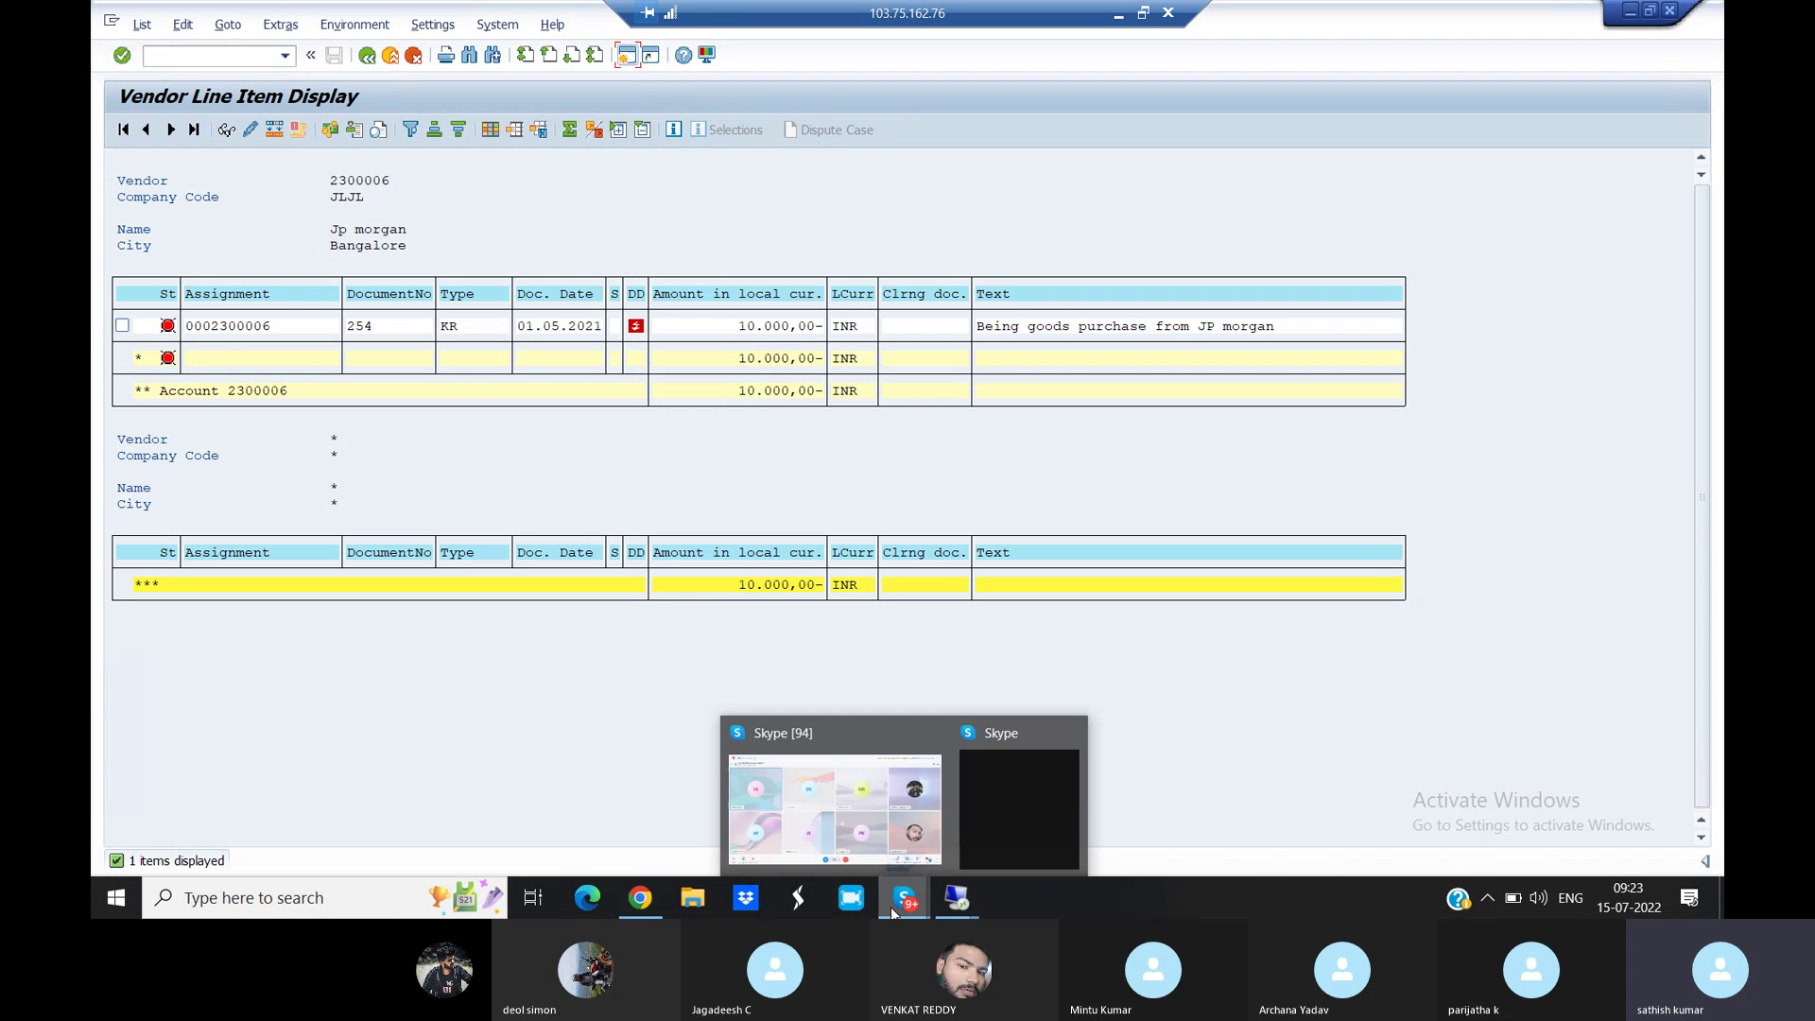
left_click(835, 821)
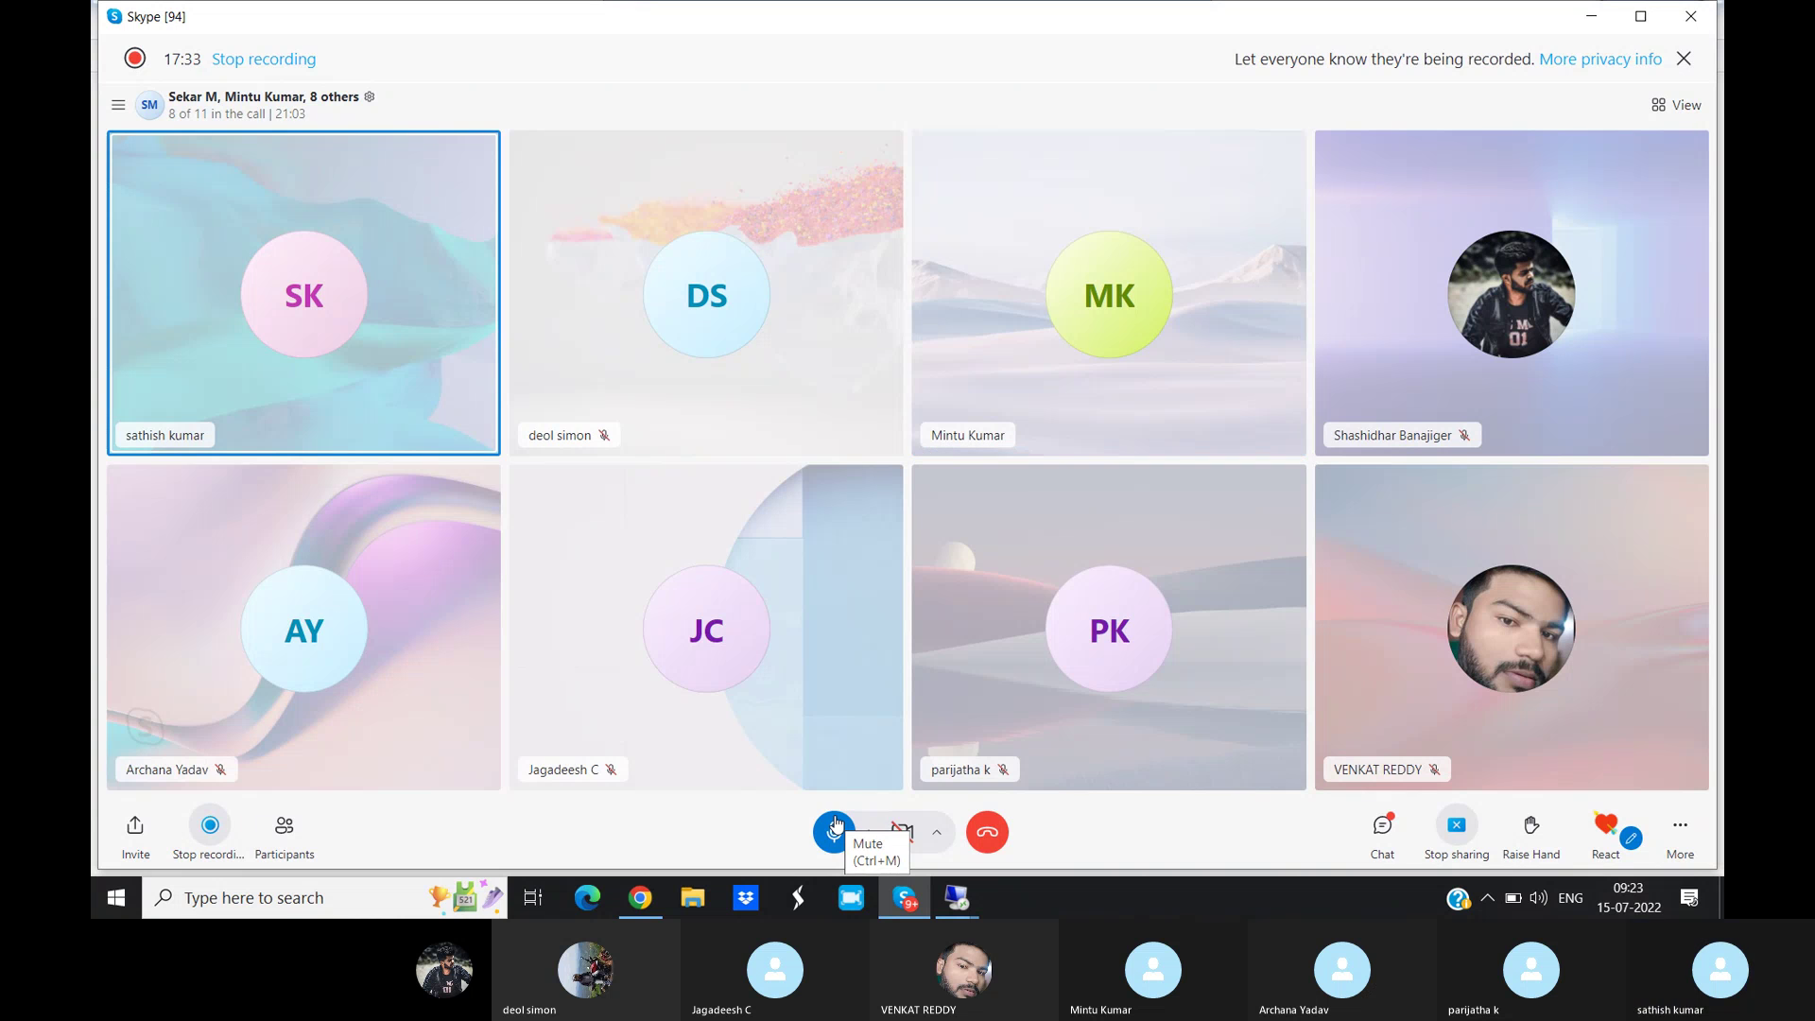
left_click(656, 903)
mouse_move(955, 903)
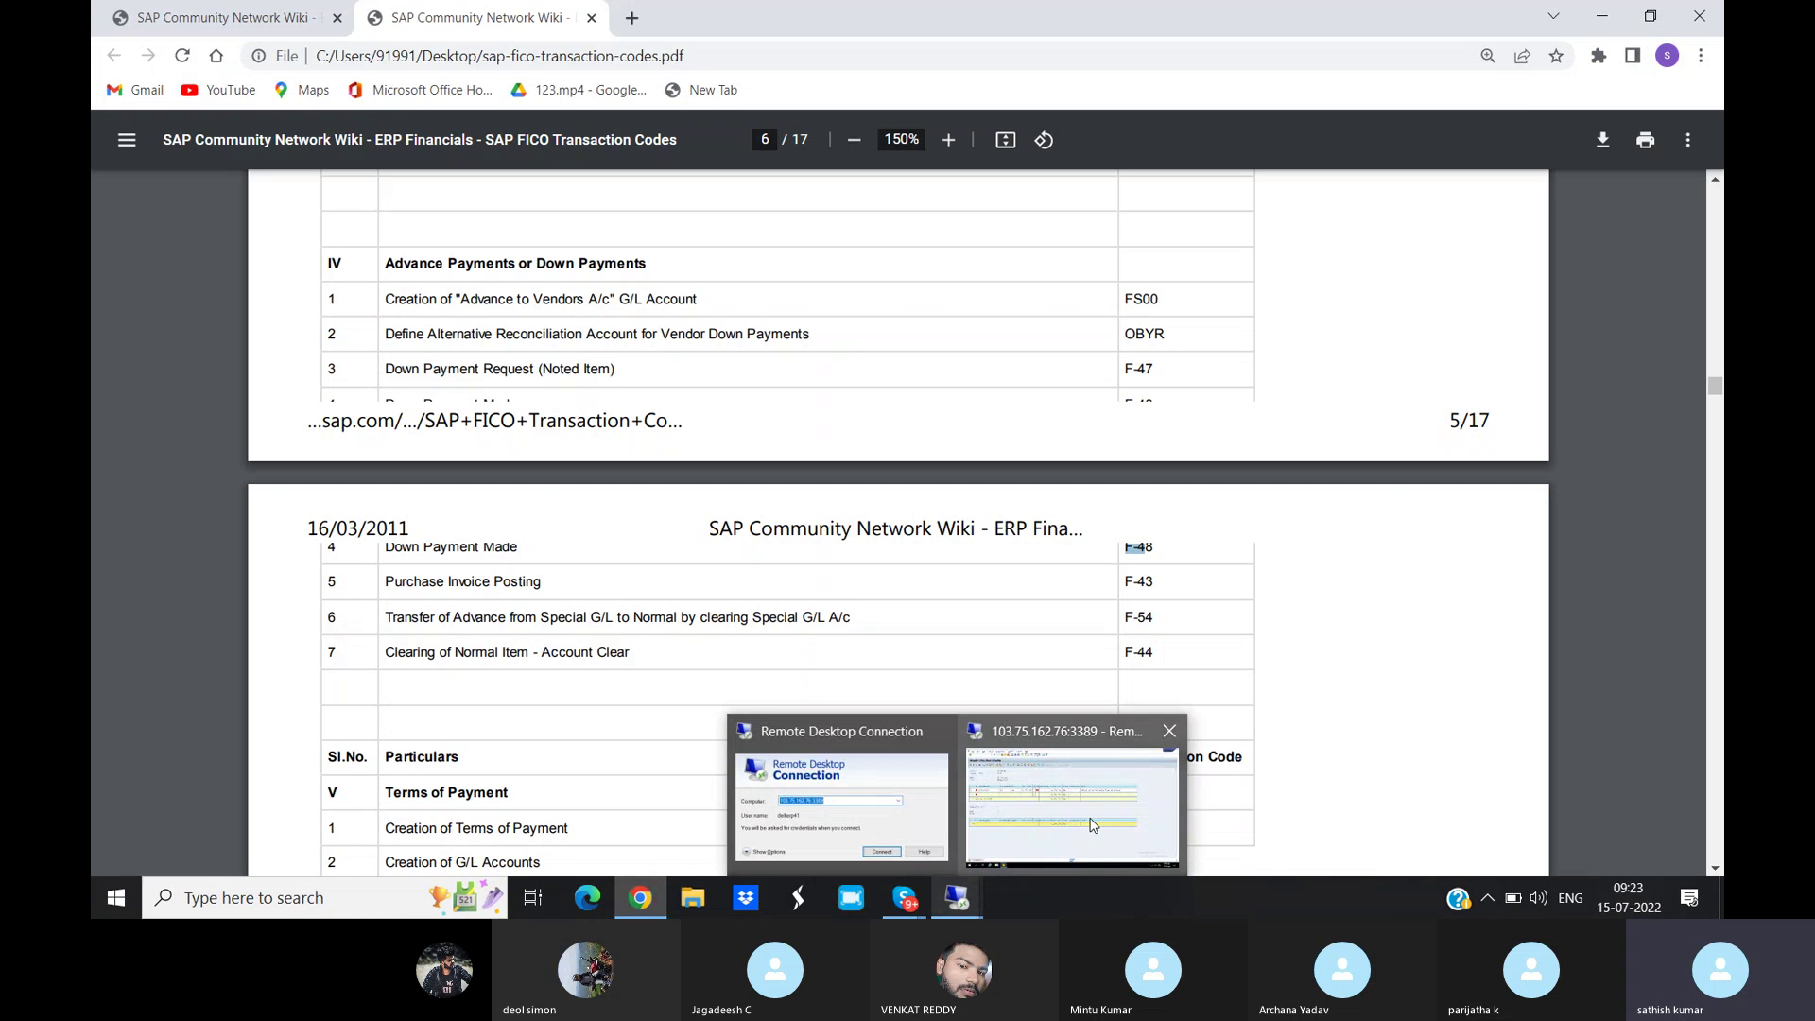
left_click(1081, 809)
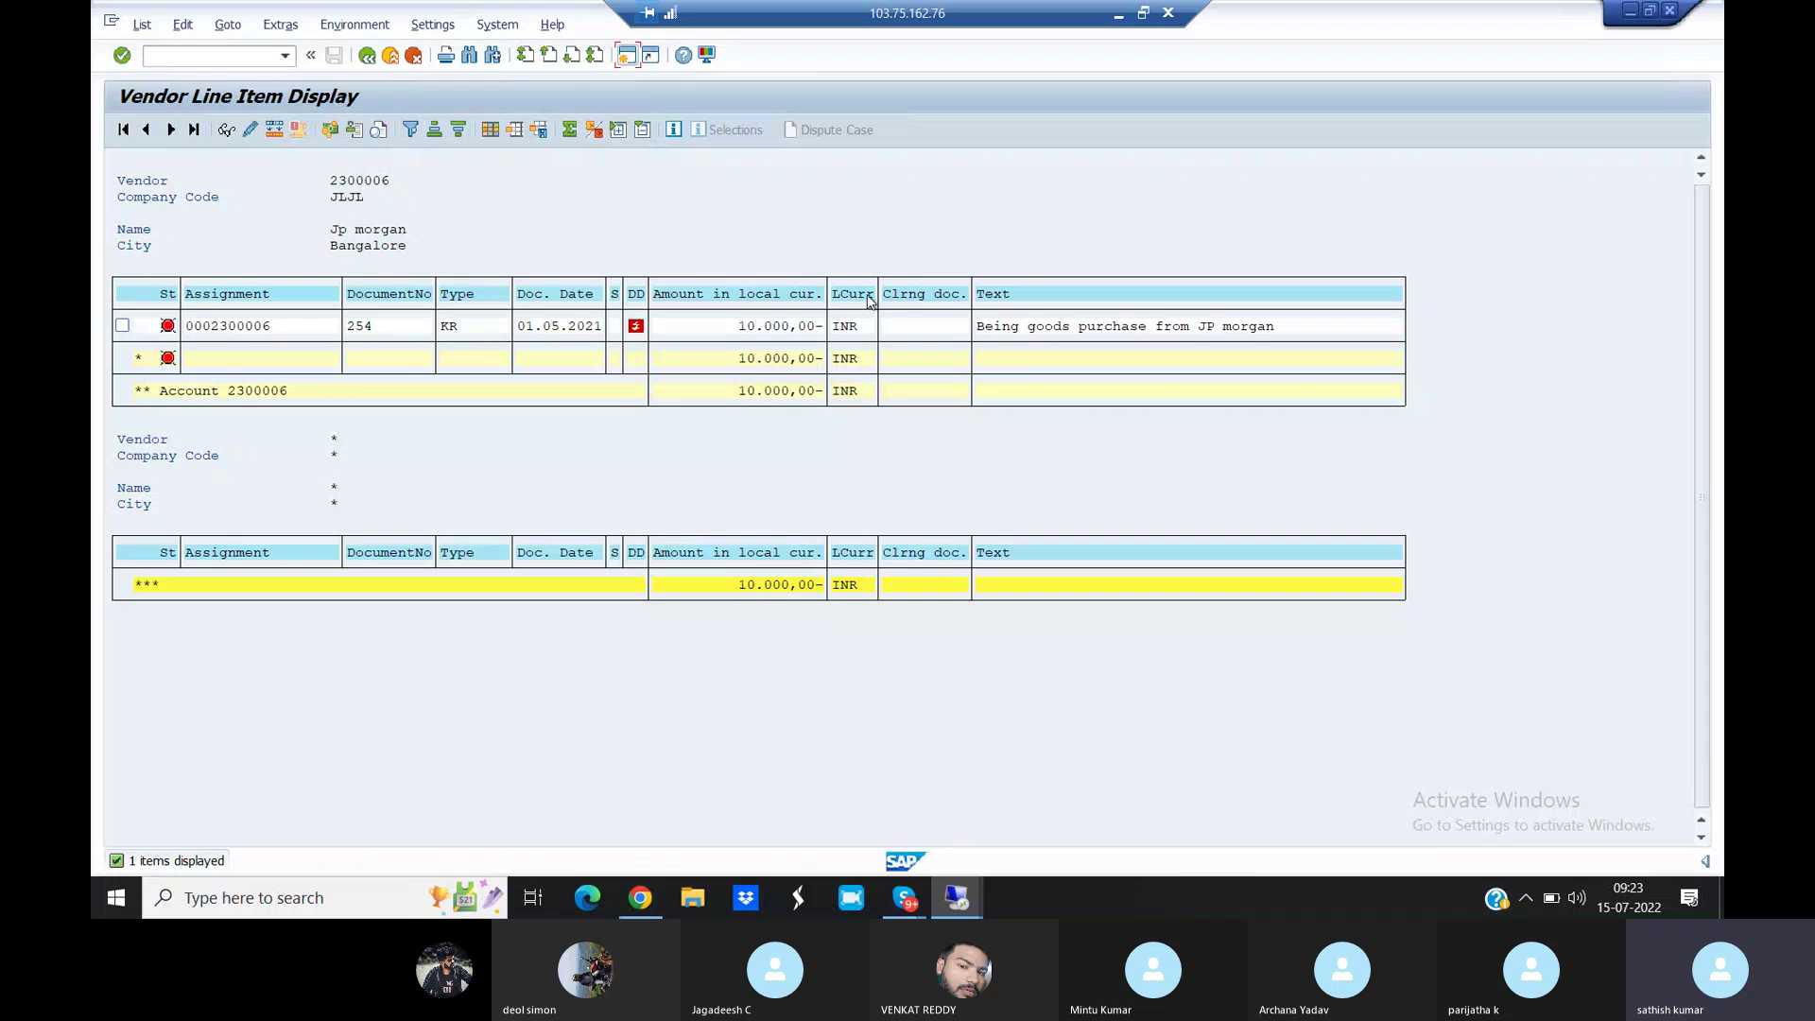
Refresh JP Morgan's line items, include special G/L transactions and noted items in the selection, and rerun the vendor report
left_click(148, 29)
left_click(168, 71)
left_click(367, 56)
left_click(151, 698)
left_click(149, 721)
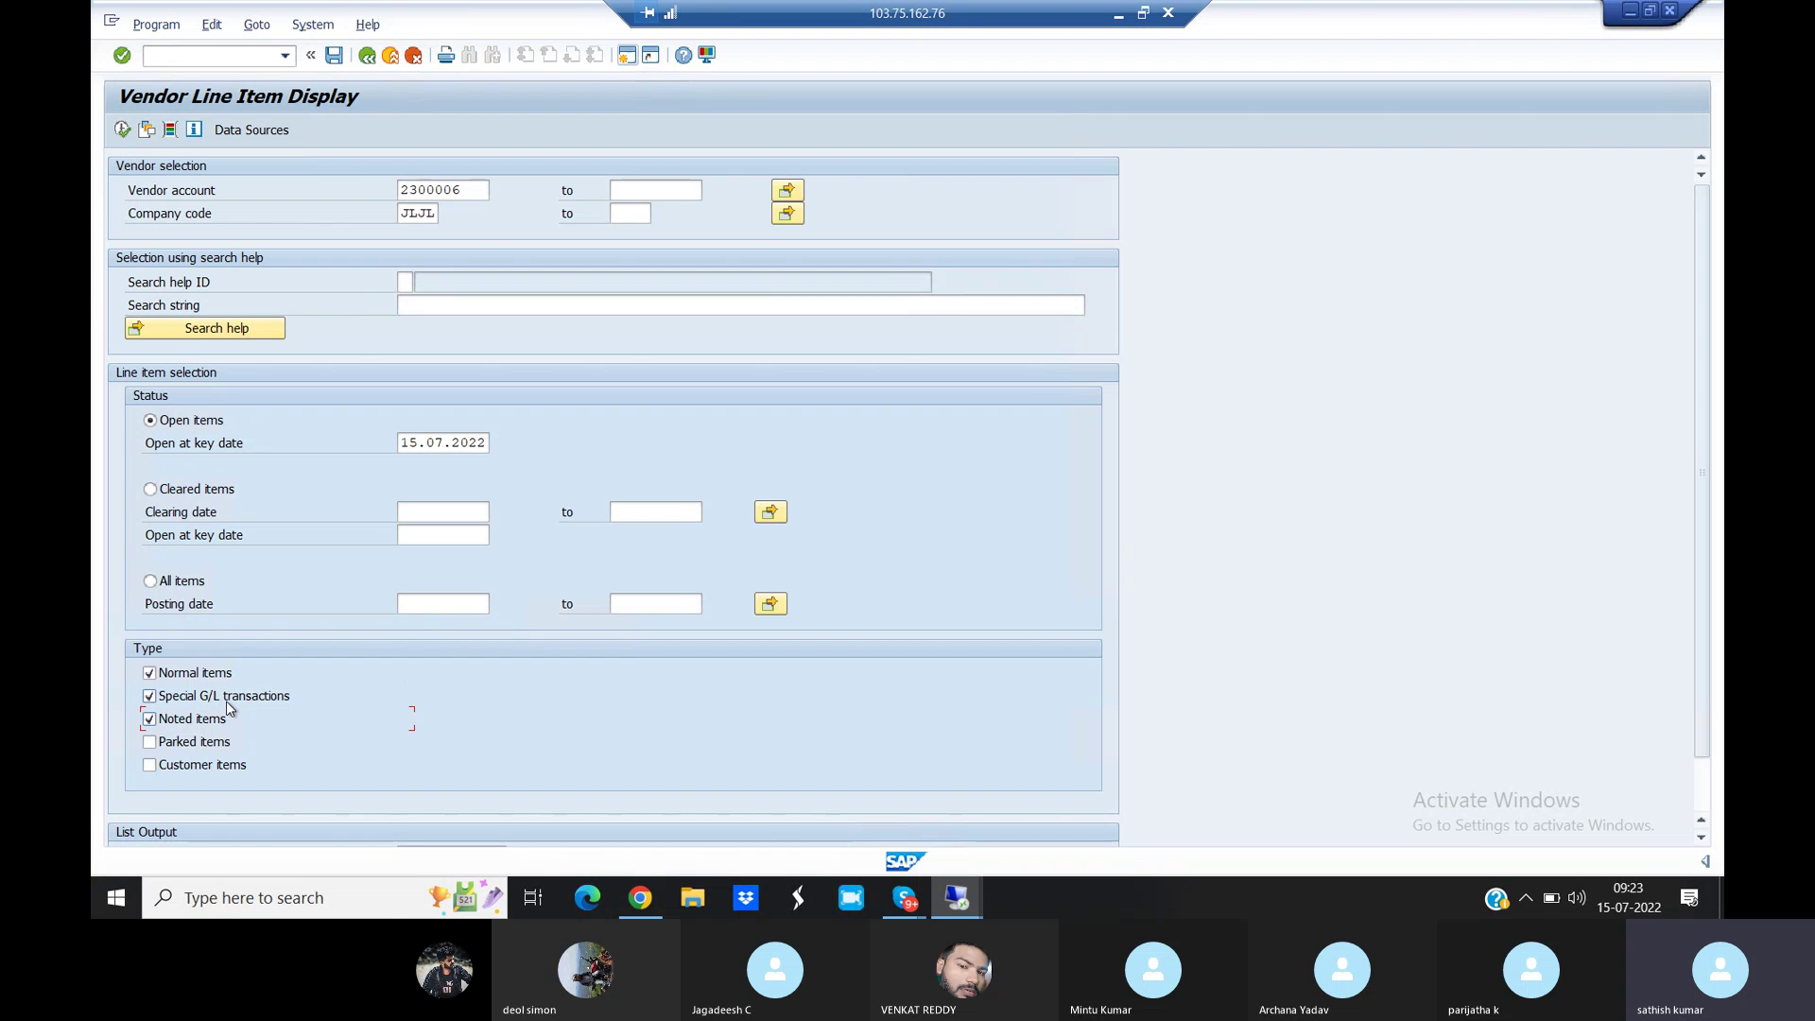
left_click(123, 134)
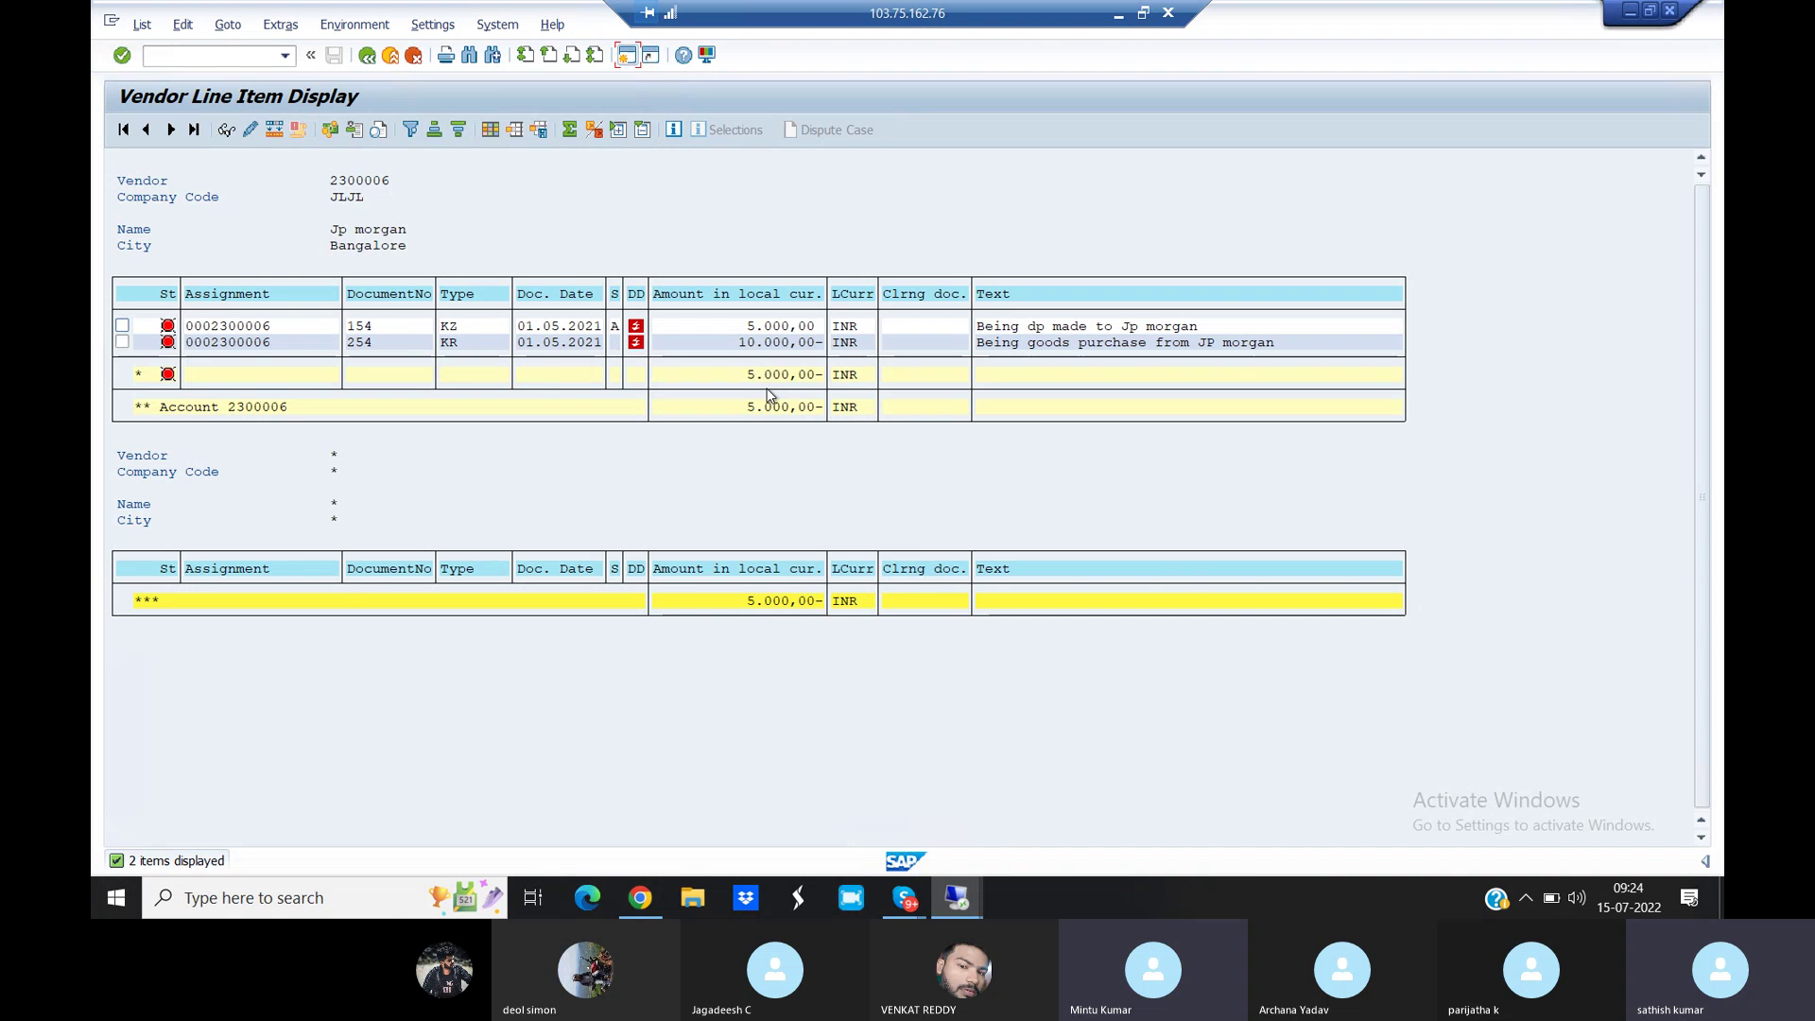
Look up the F-54 transaction for transferring an advance from special G/L to normal in Chrome's PDF, and return to the SAP remote session
left_click(655, 907)
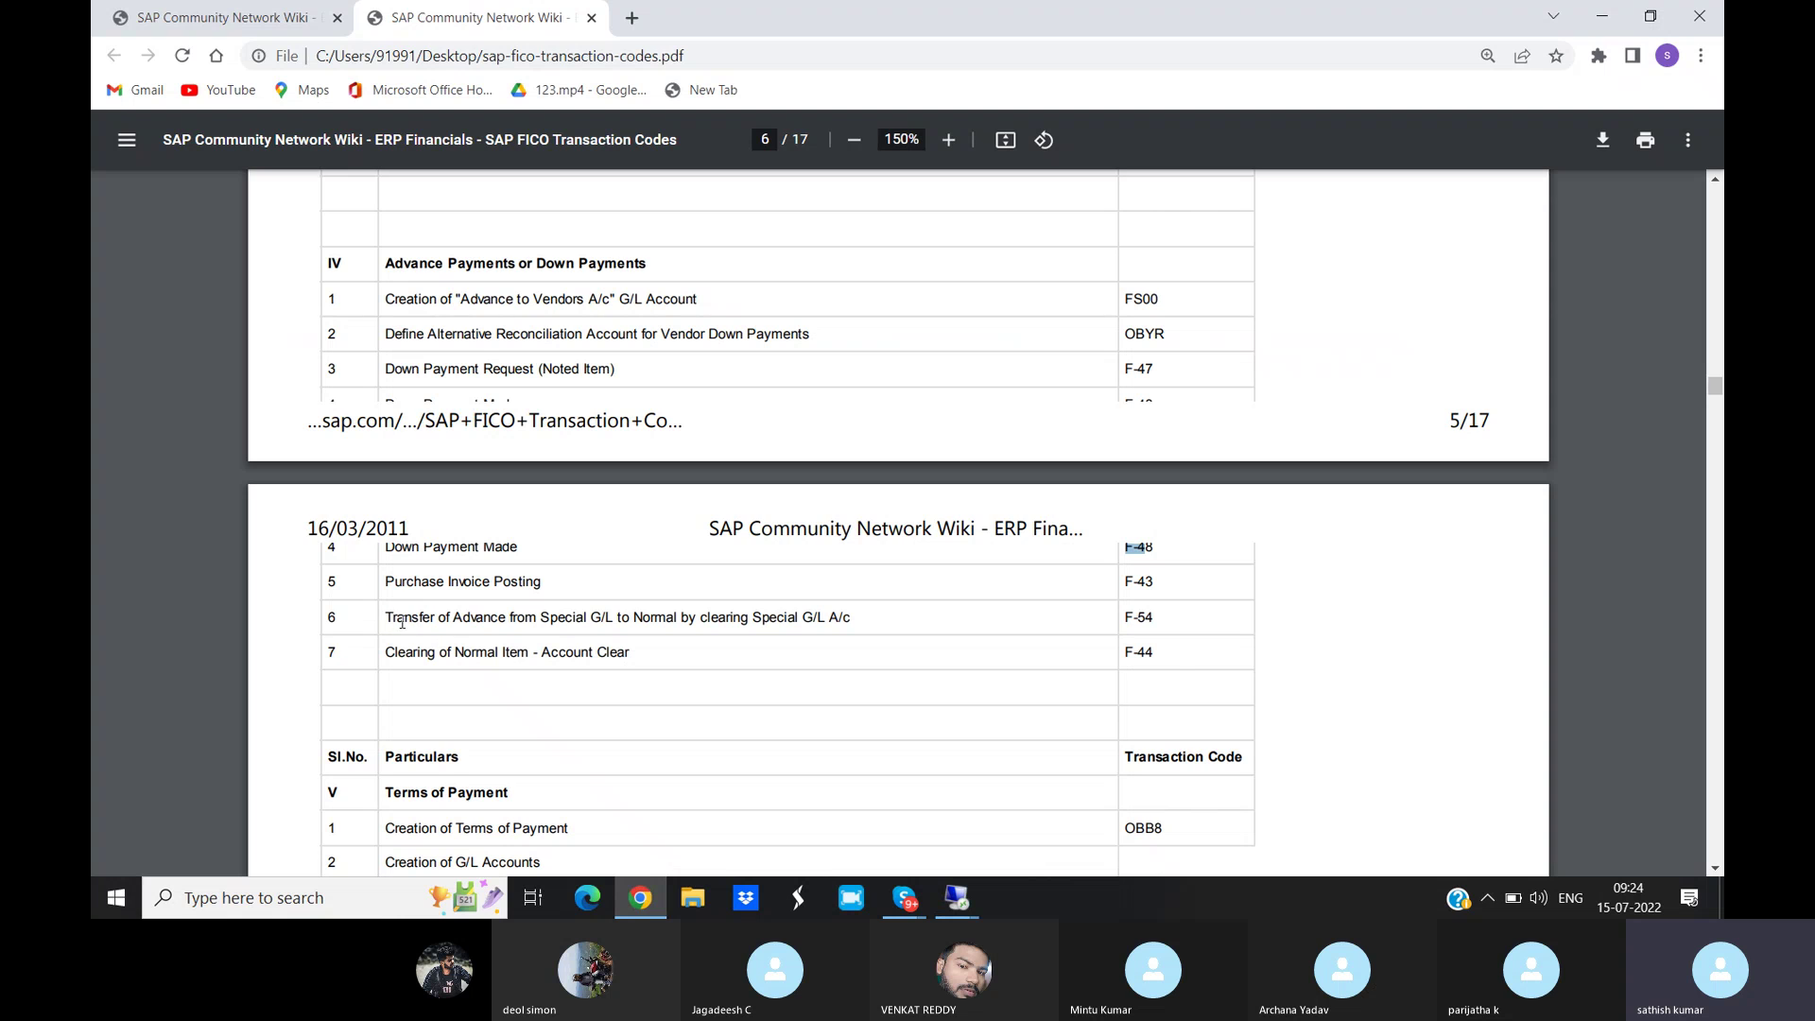
left_click_drag(394, 615, 1180, 629)
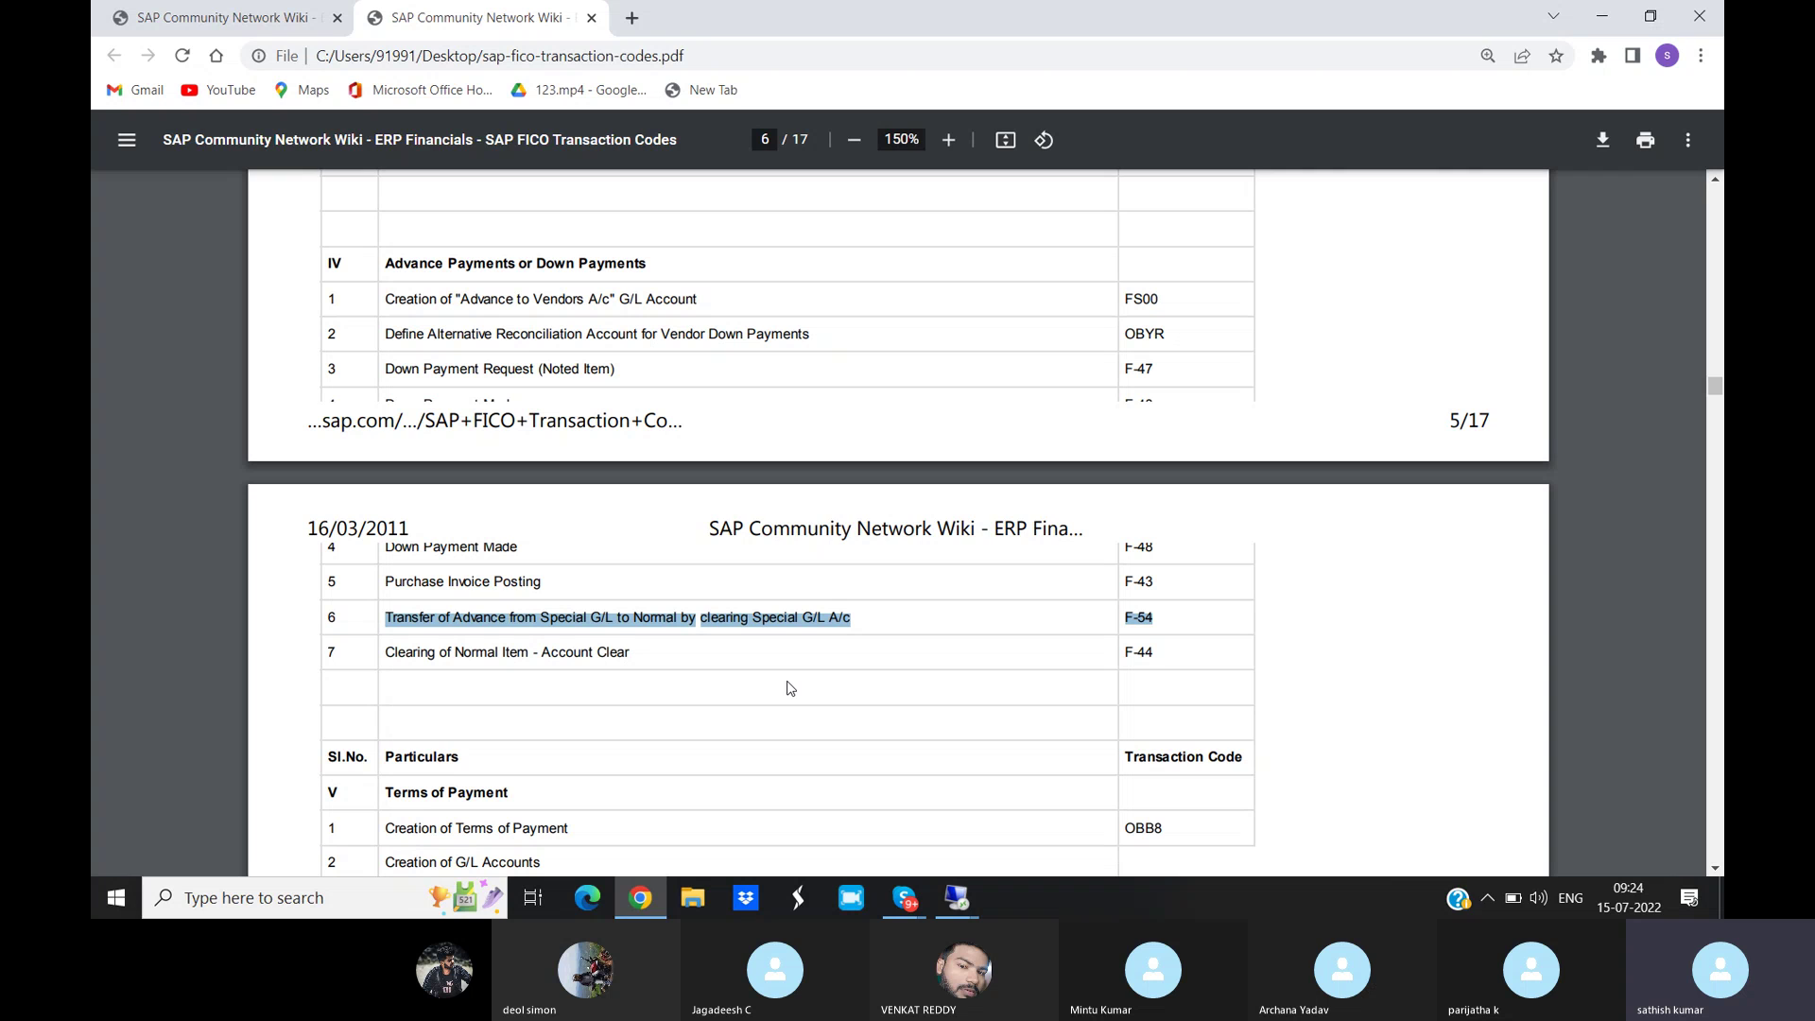
mouse_move(948, 915)
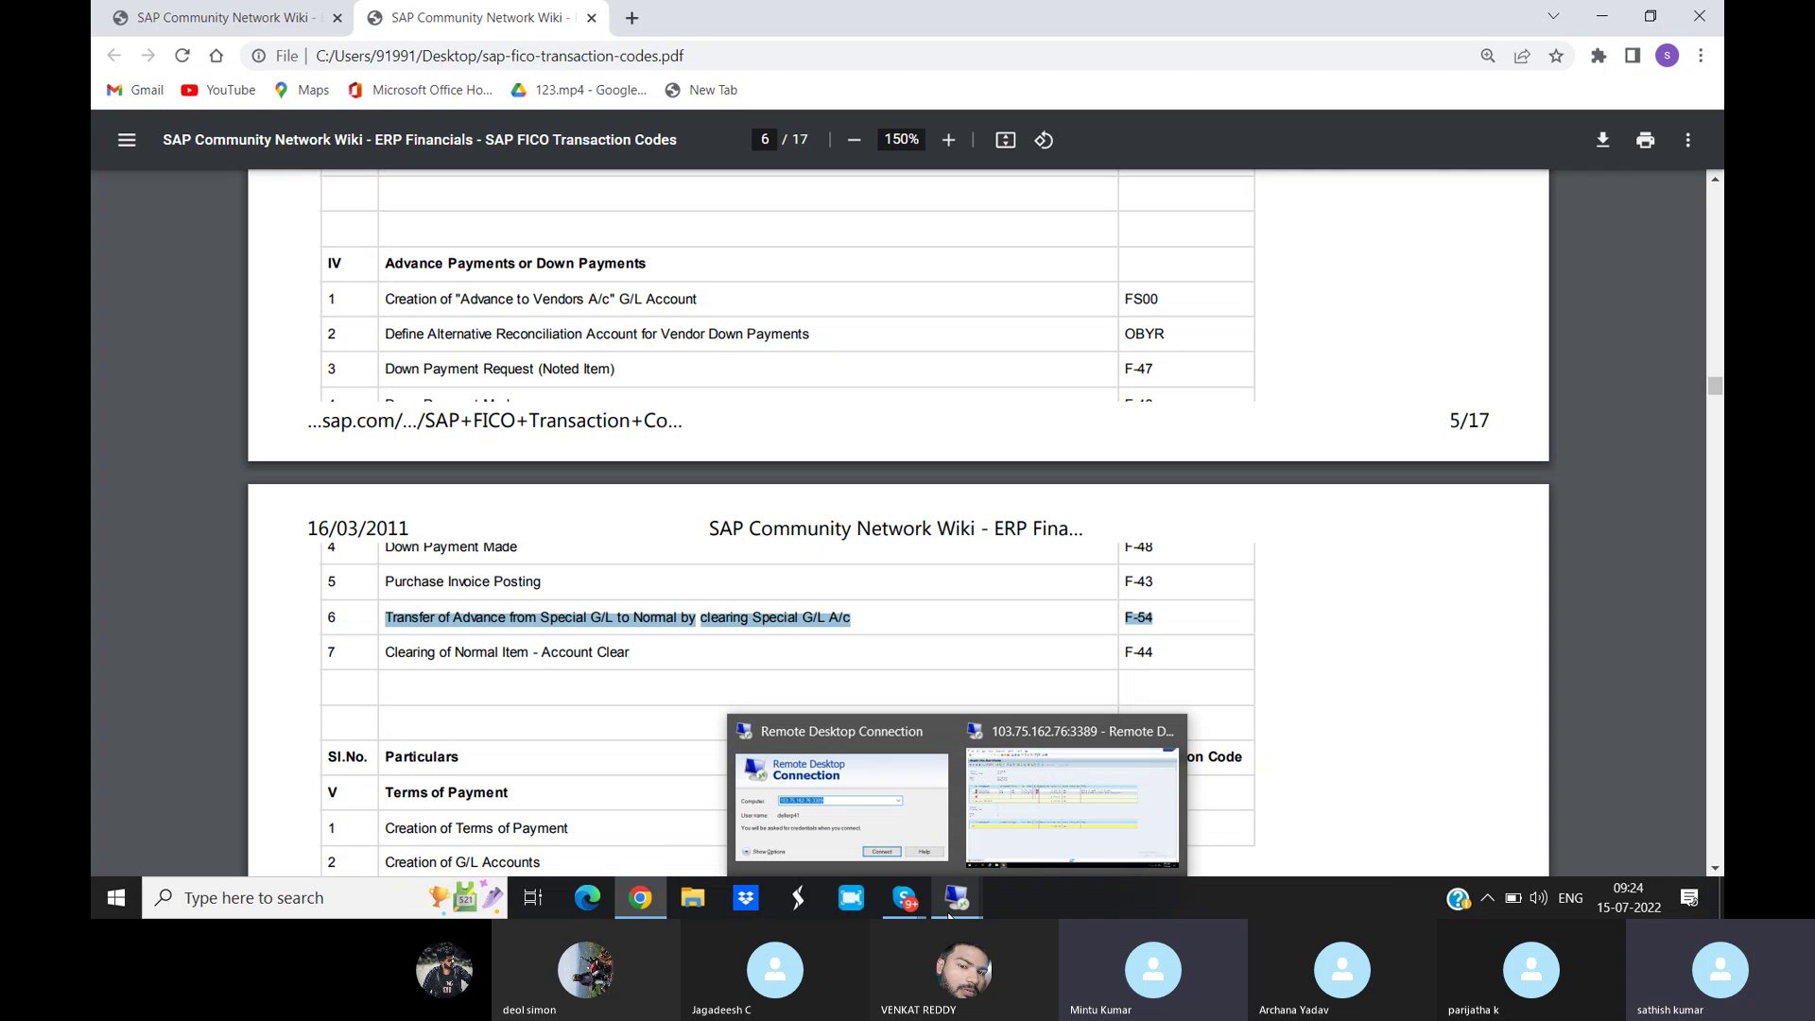
left_click(1070, 822)
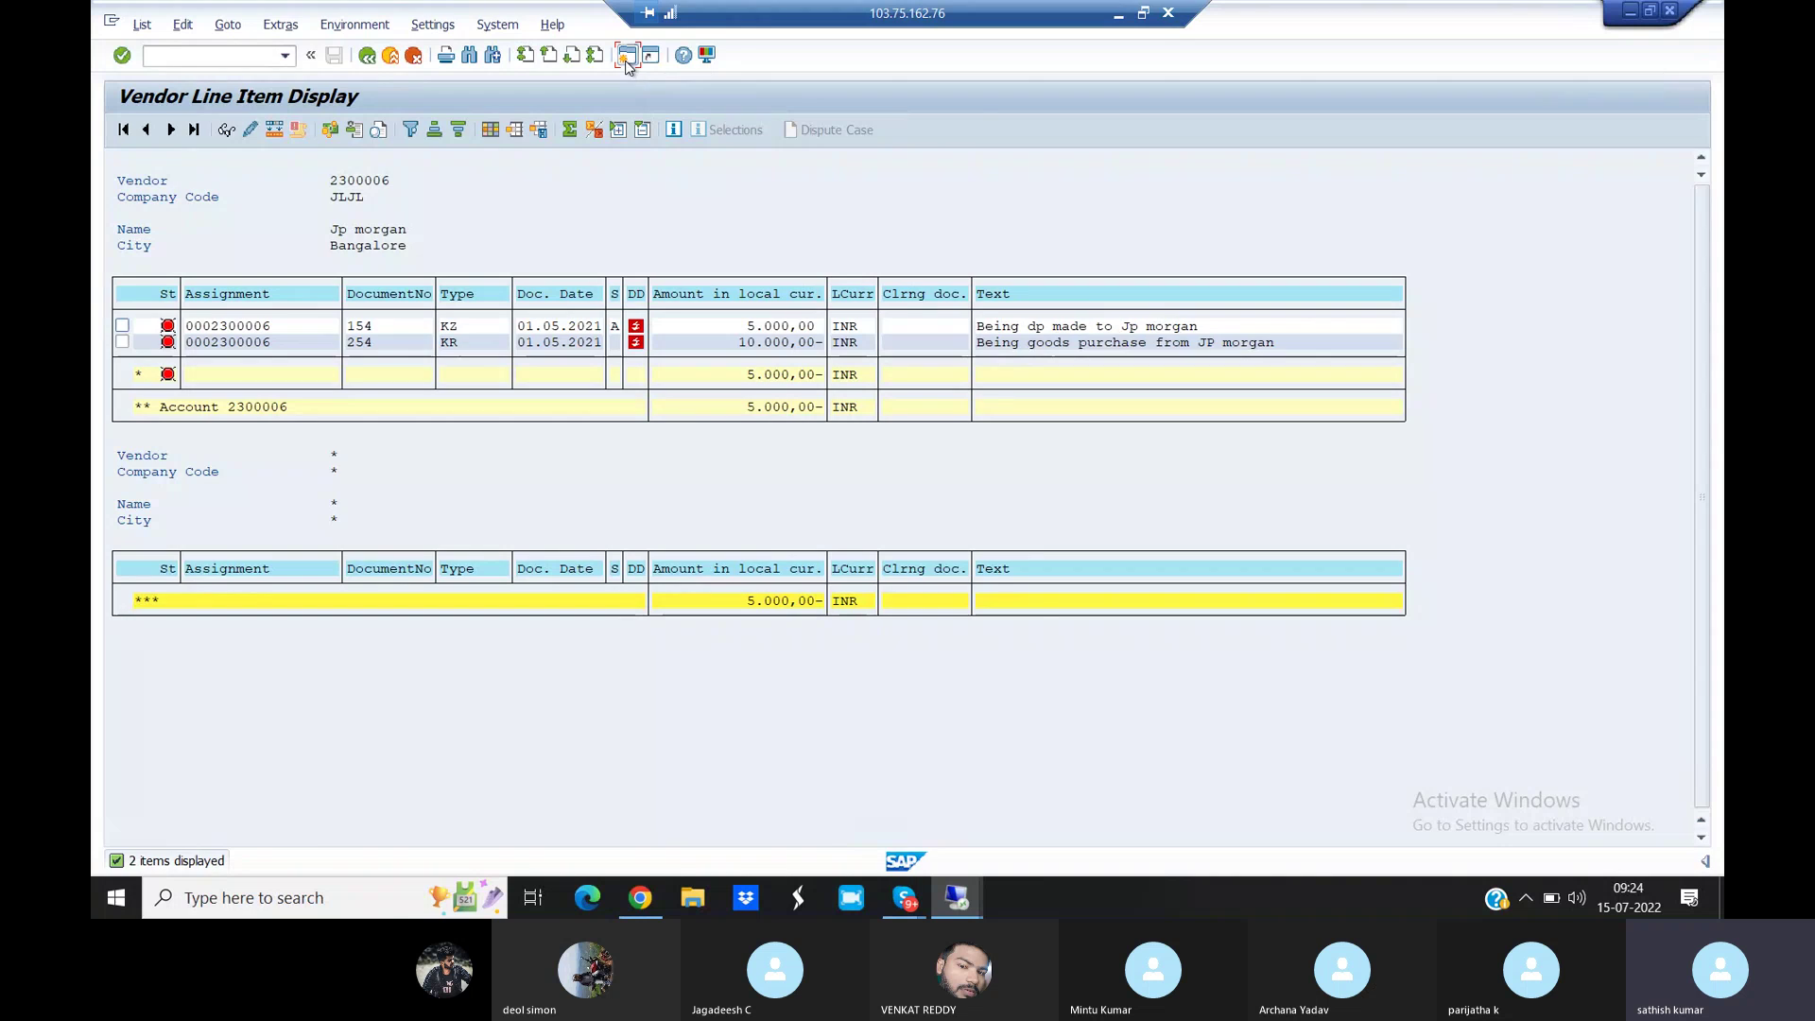
Open transaction F-54 in a new session and set both the document date and posting date to 01.05.2021
left_click(366, 55)
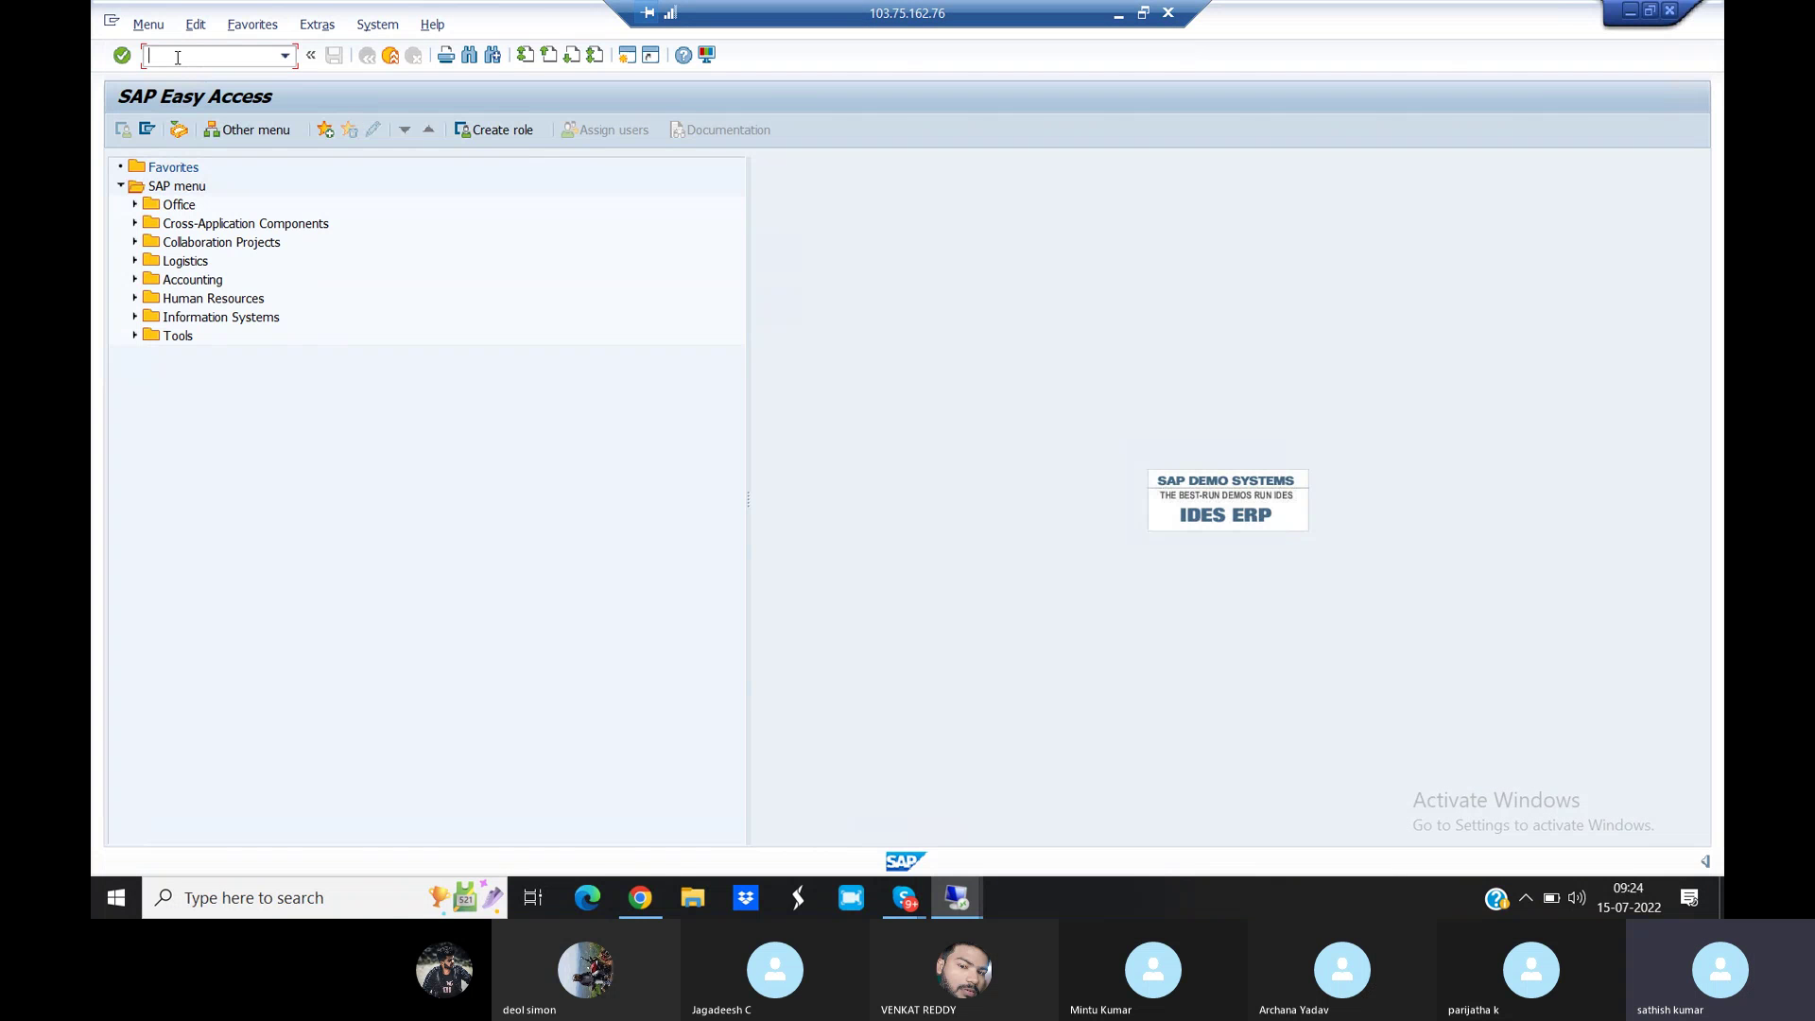
type("/nf-54")
key("Return")
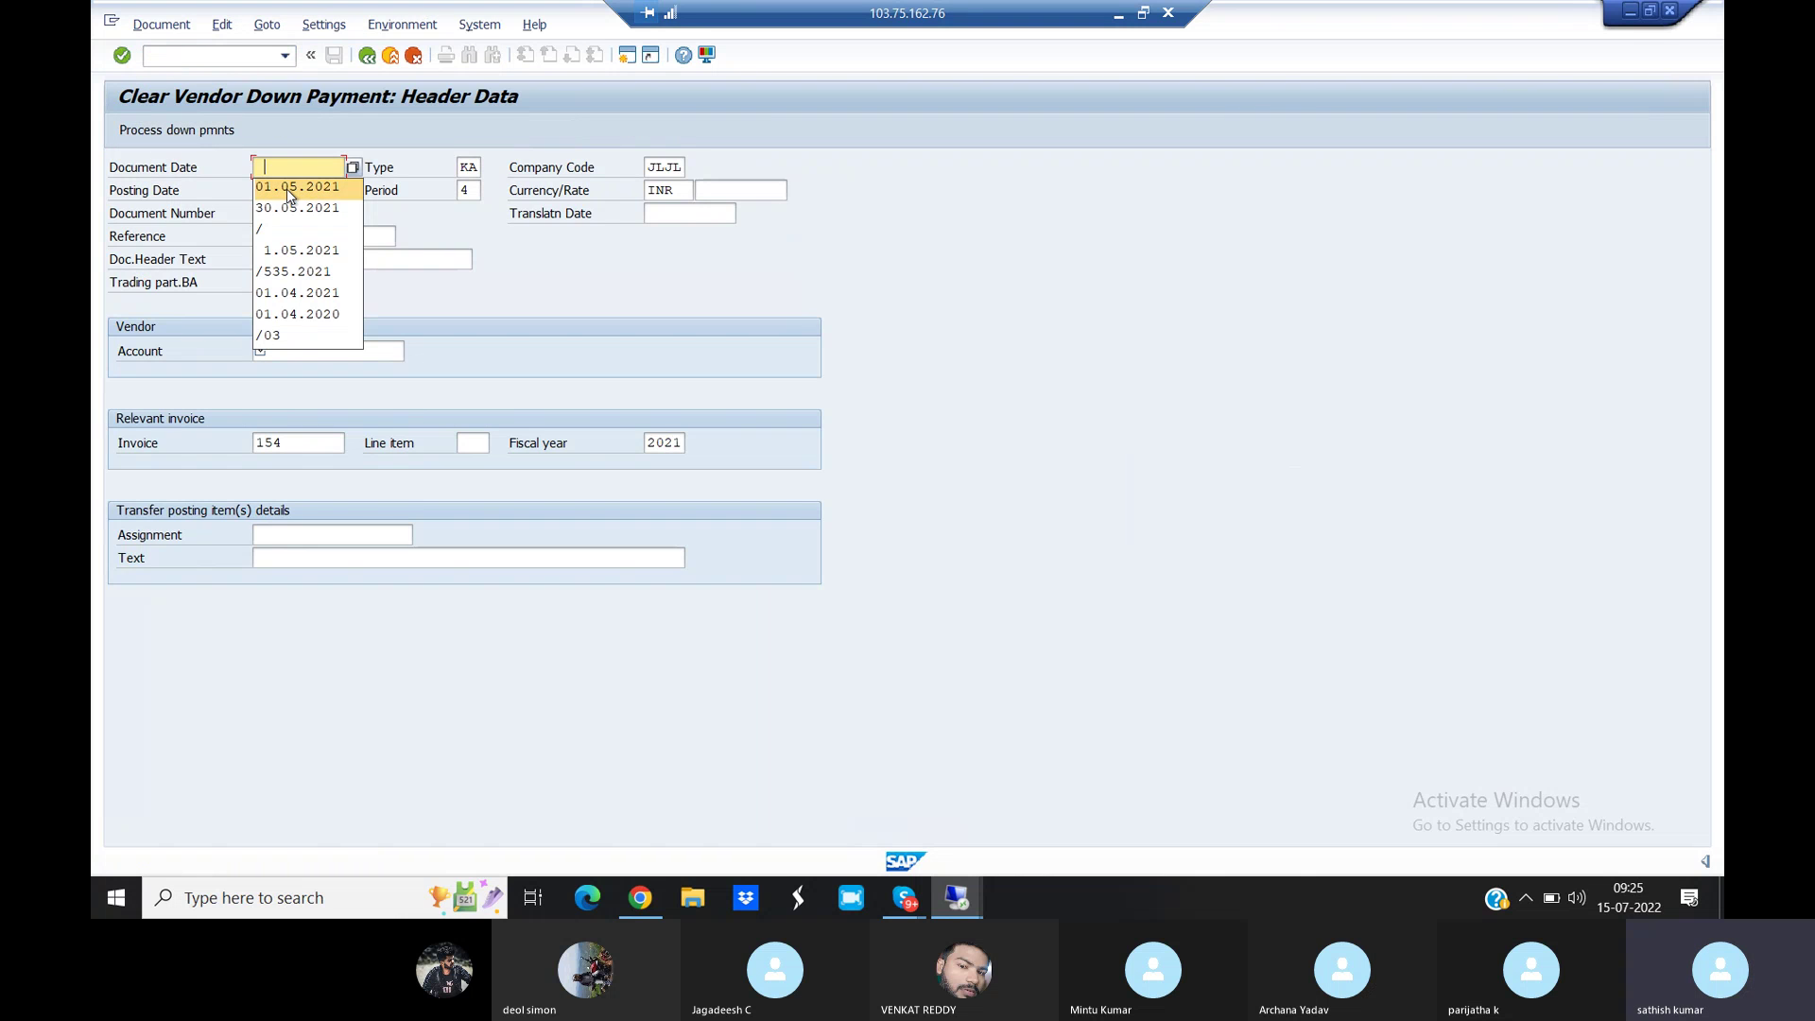
left_click(290, 189)
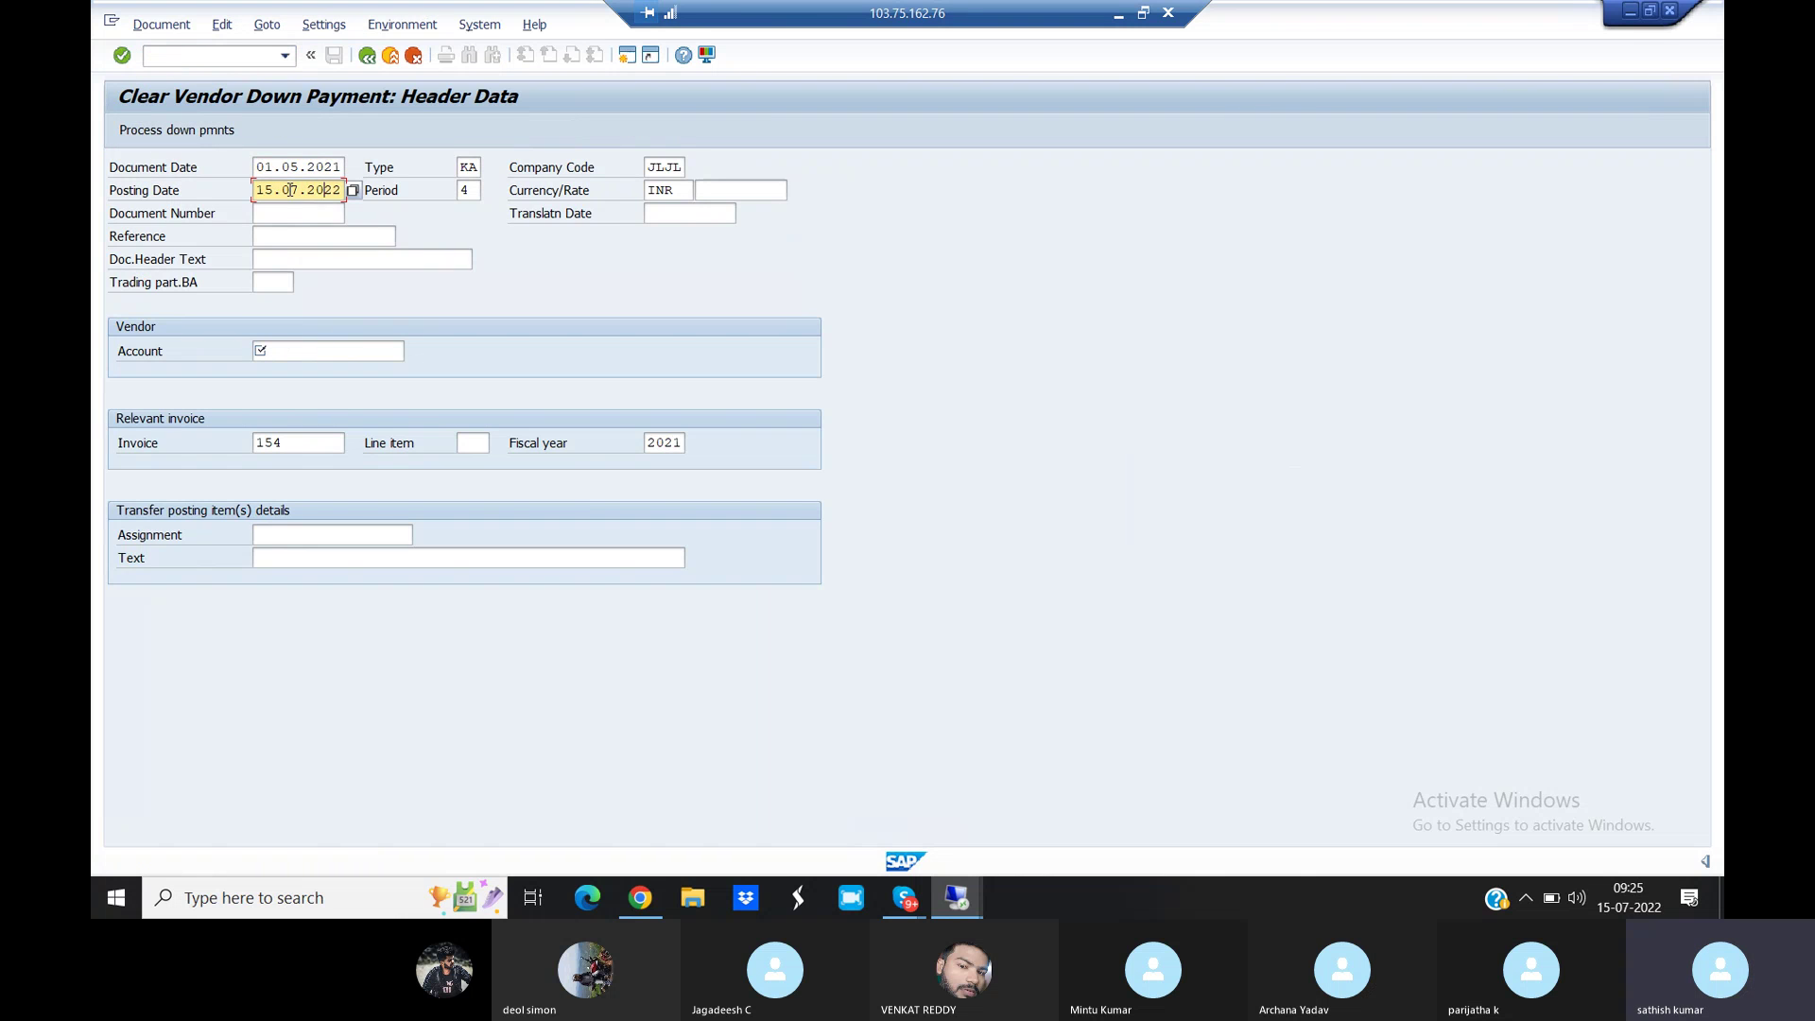
key("BackSpace")
key("BackSpace")
key("BackSpace")
key("BackSpace")
key("BackSpace")
key("BackSpace")
key("BackSpace")
key("BackSpace")
key("BackSpace")
key("BackSpace")
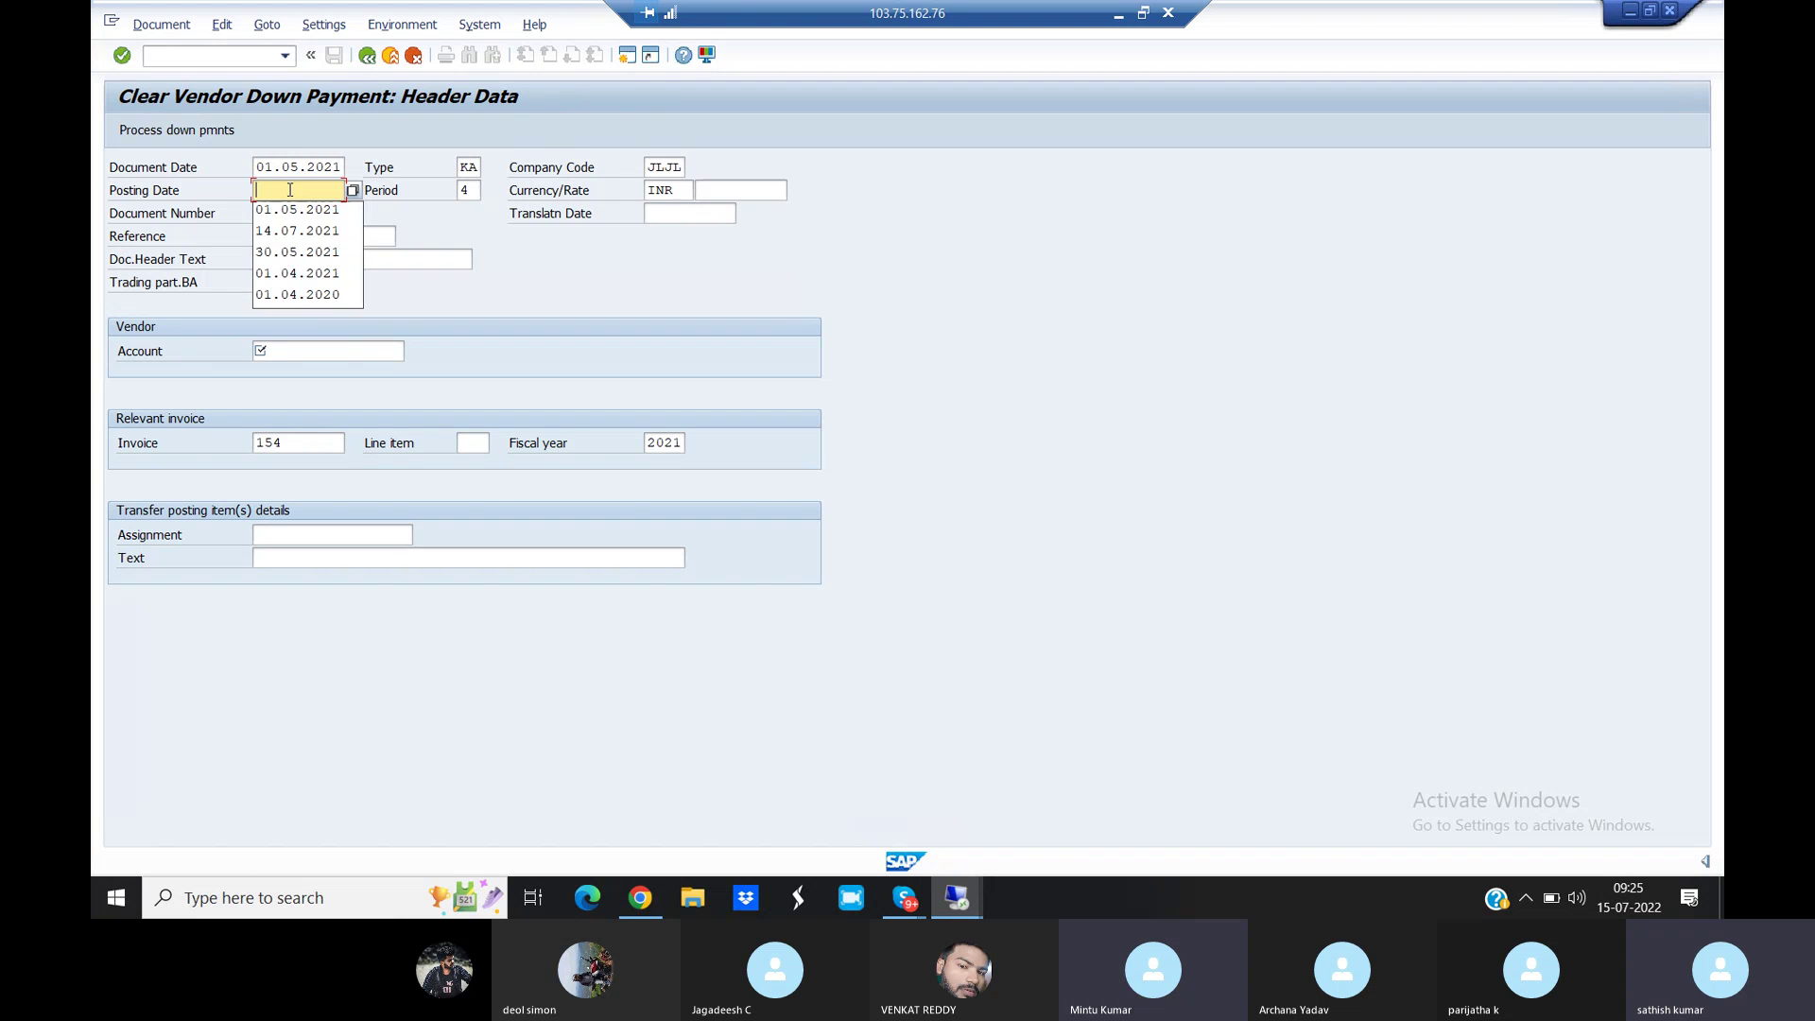
left_click(299, 211)
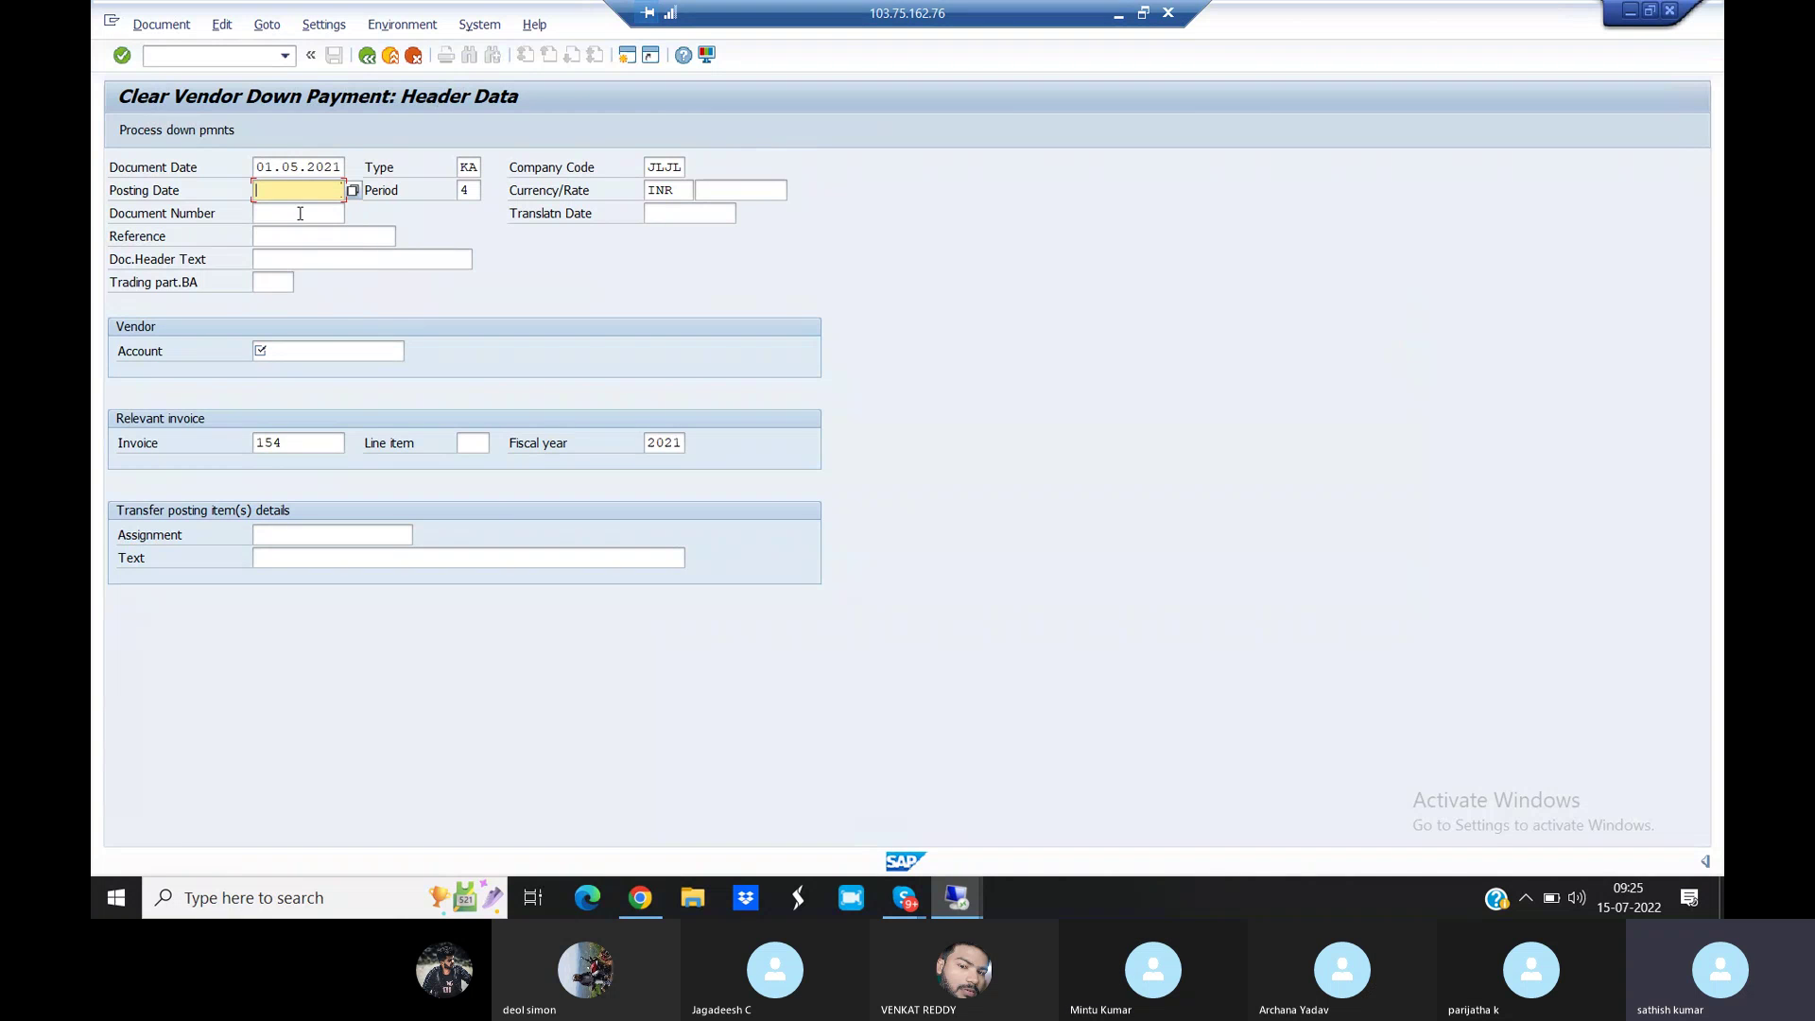
left_click(477, 170)
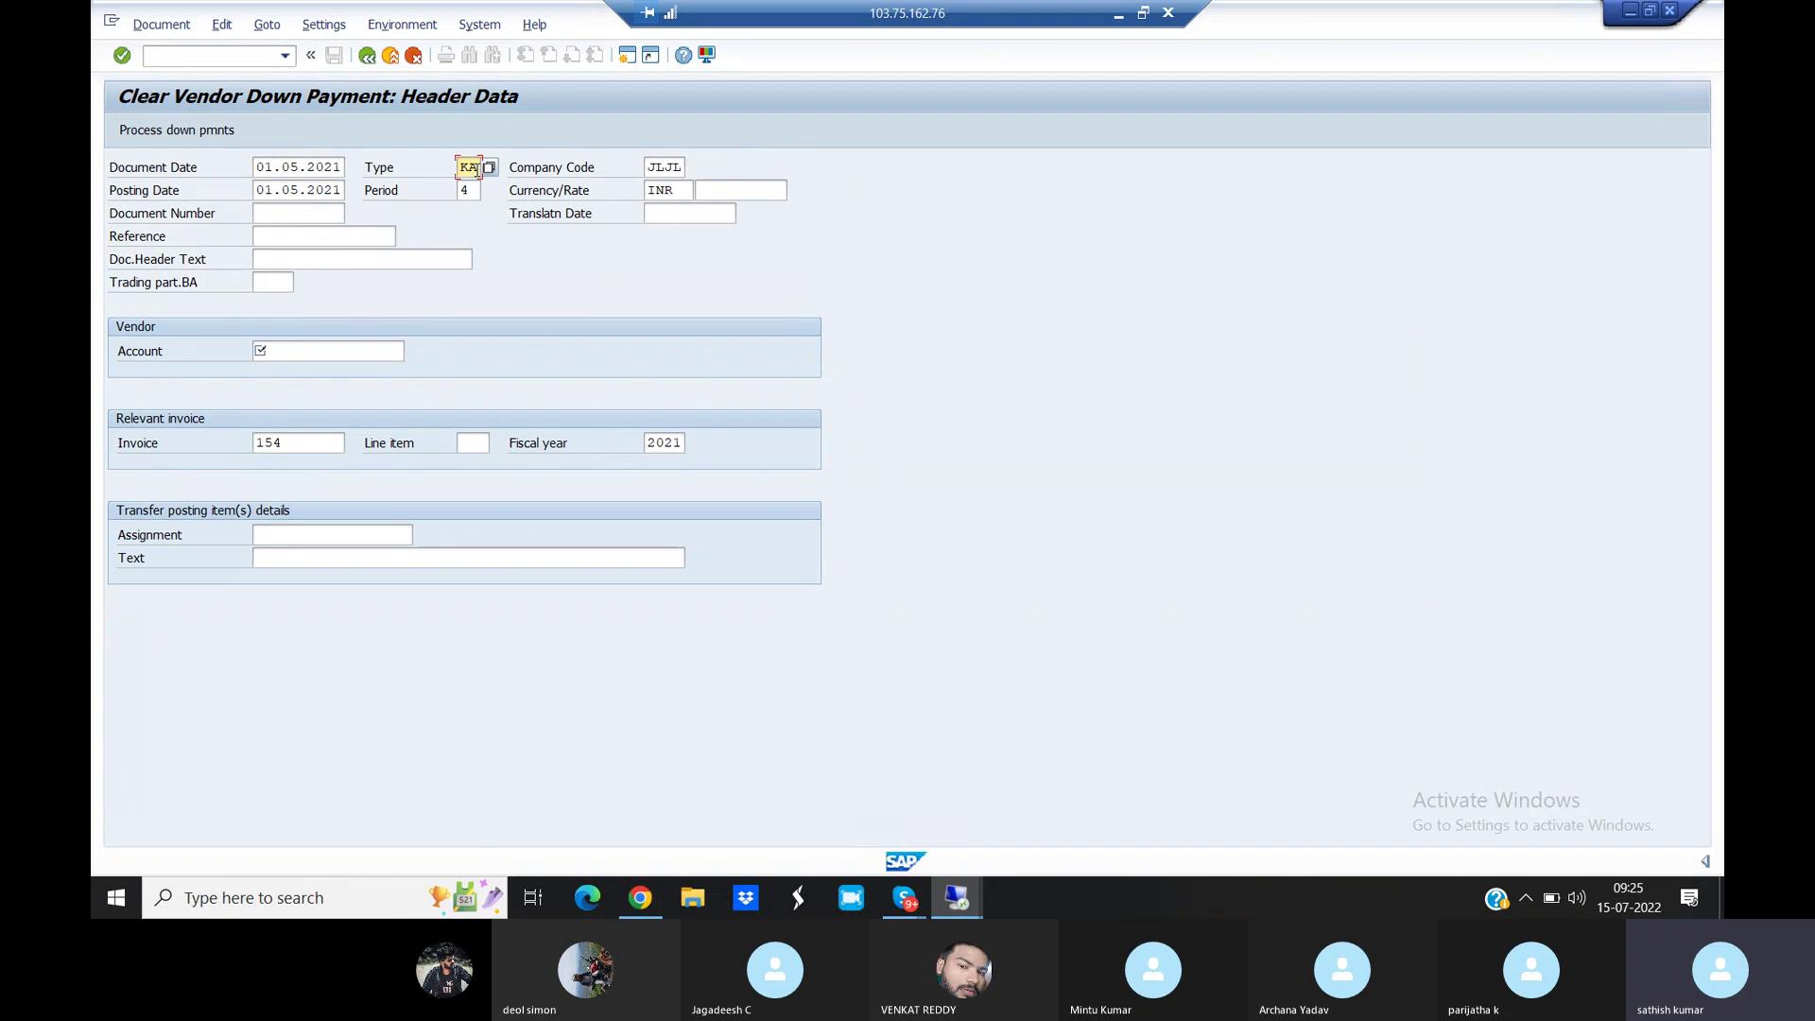
Choose vendor JP Morgan (2300006) as the account and clear the relevant invoice number
left_click(323, 351)
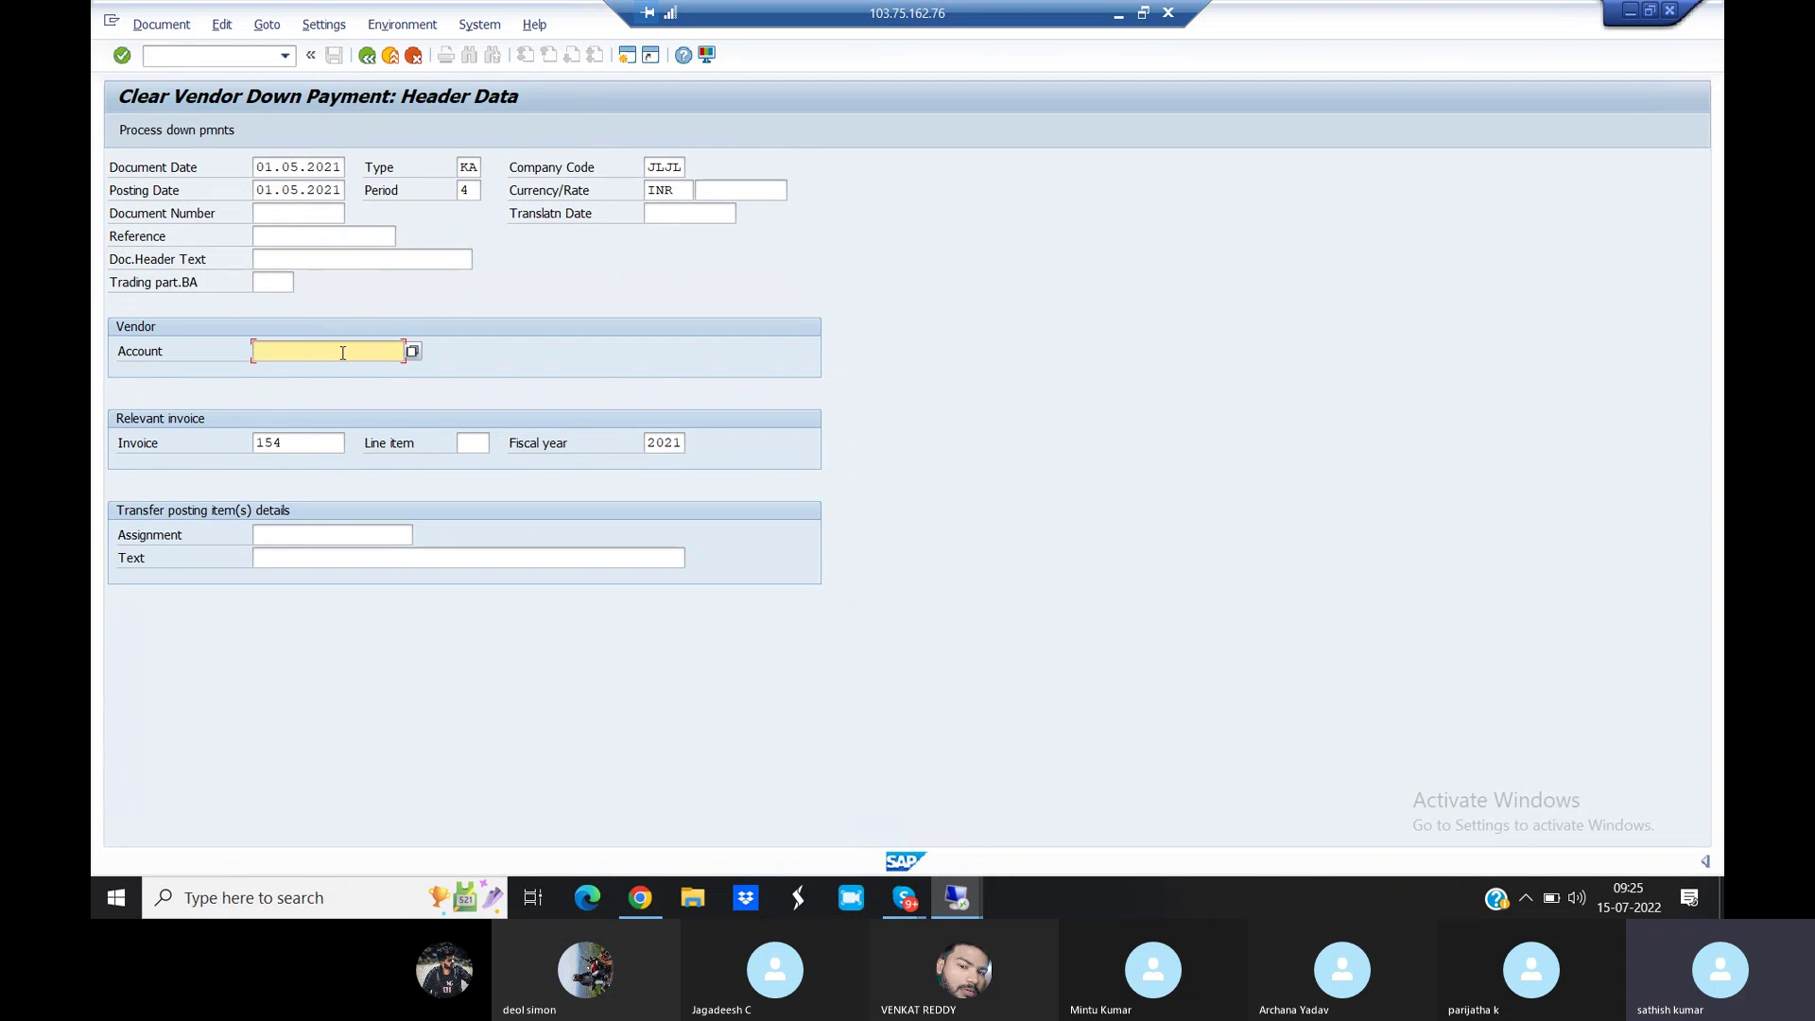
left_click(412, 352)
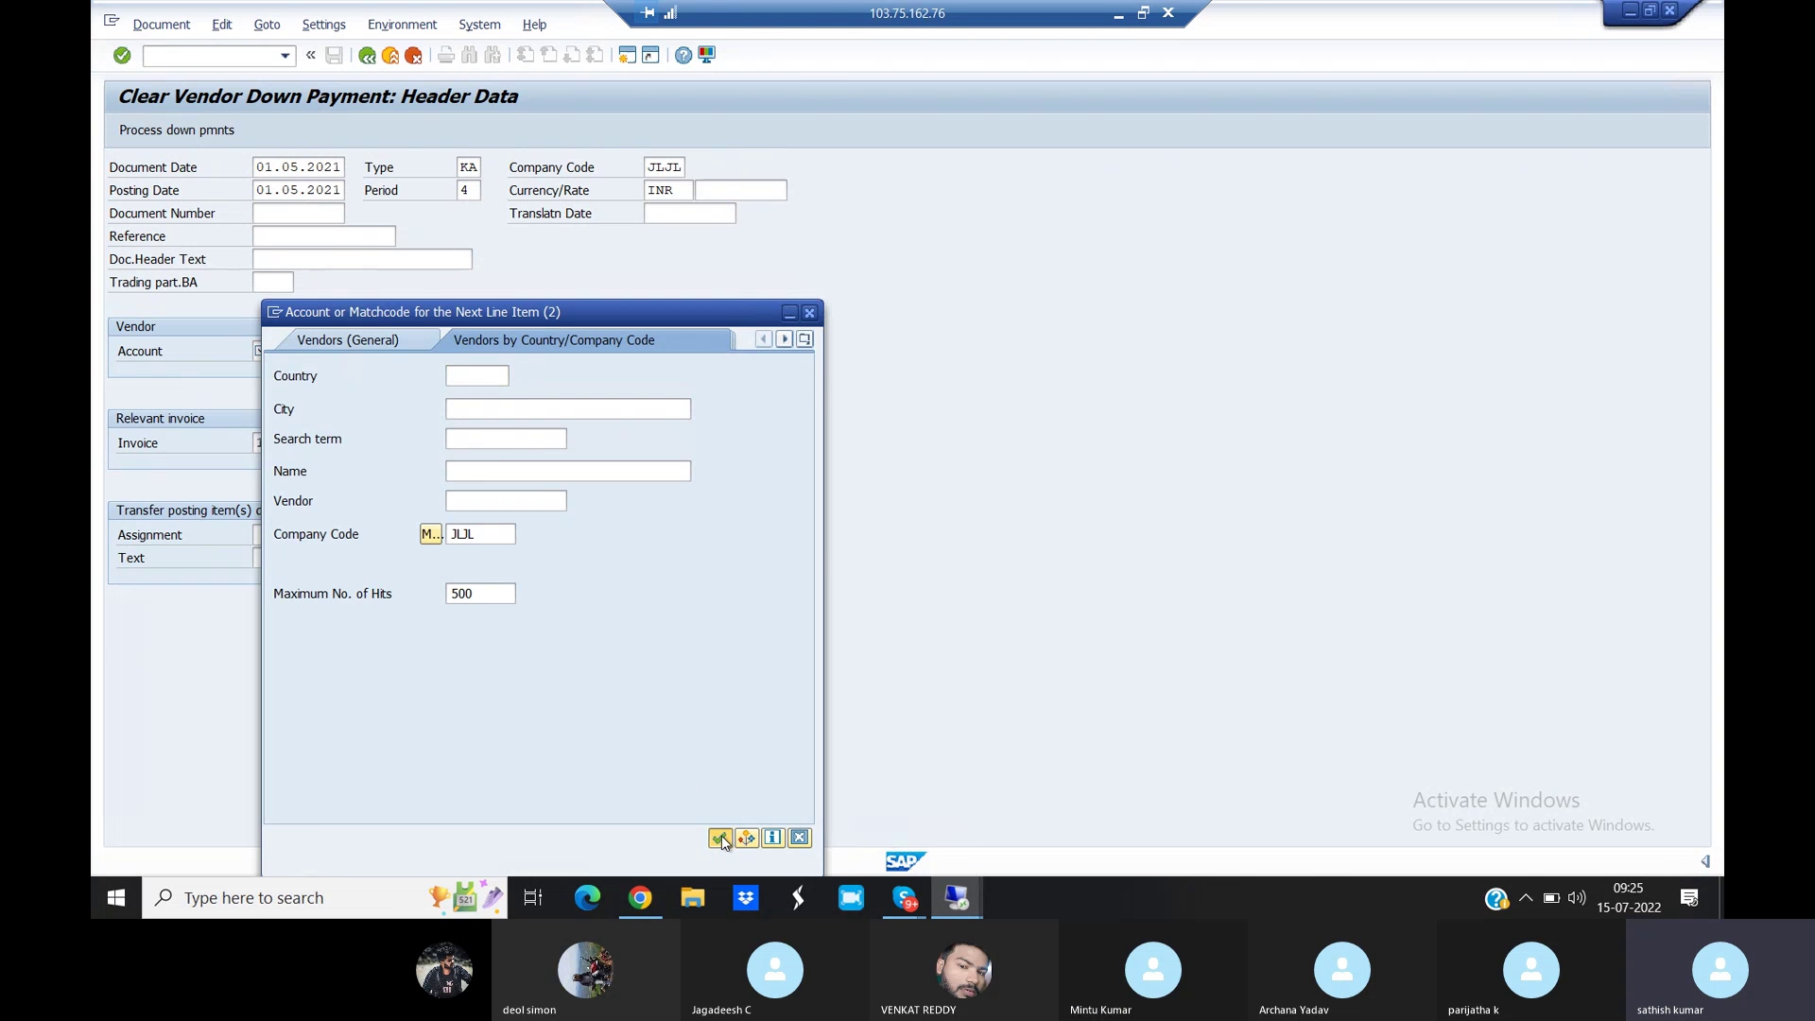
left_click(721, 838)
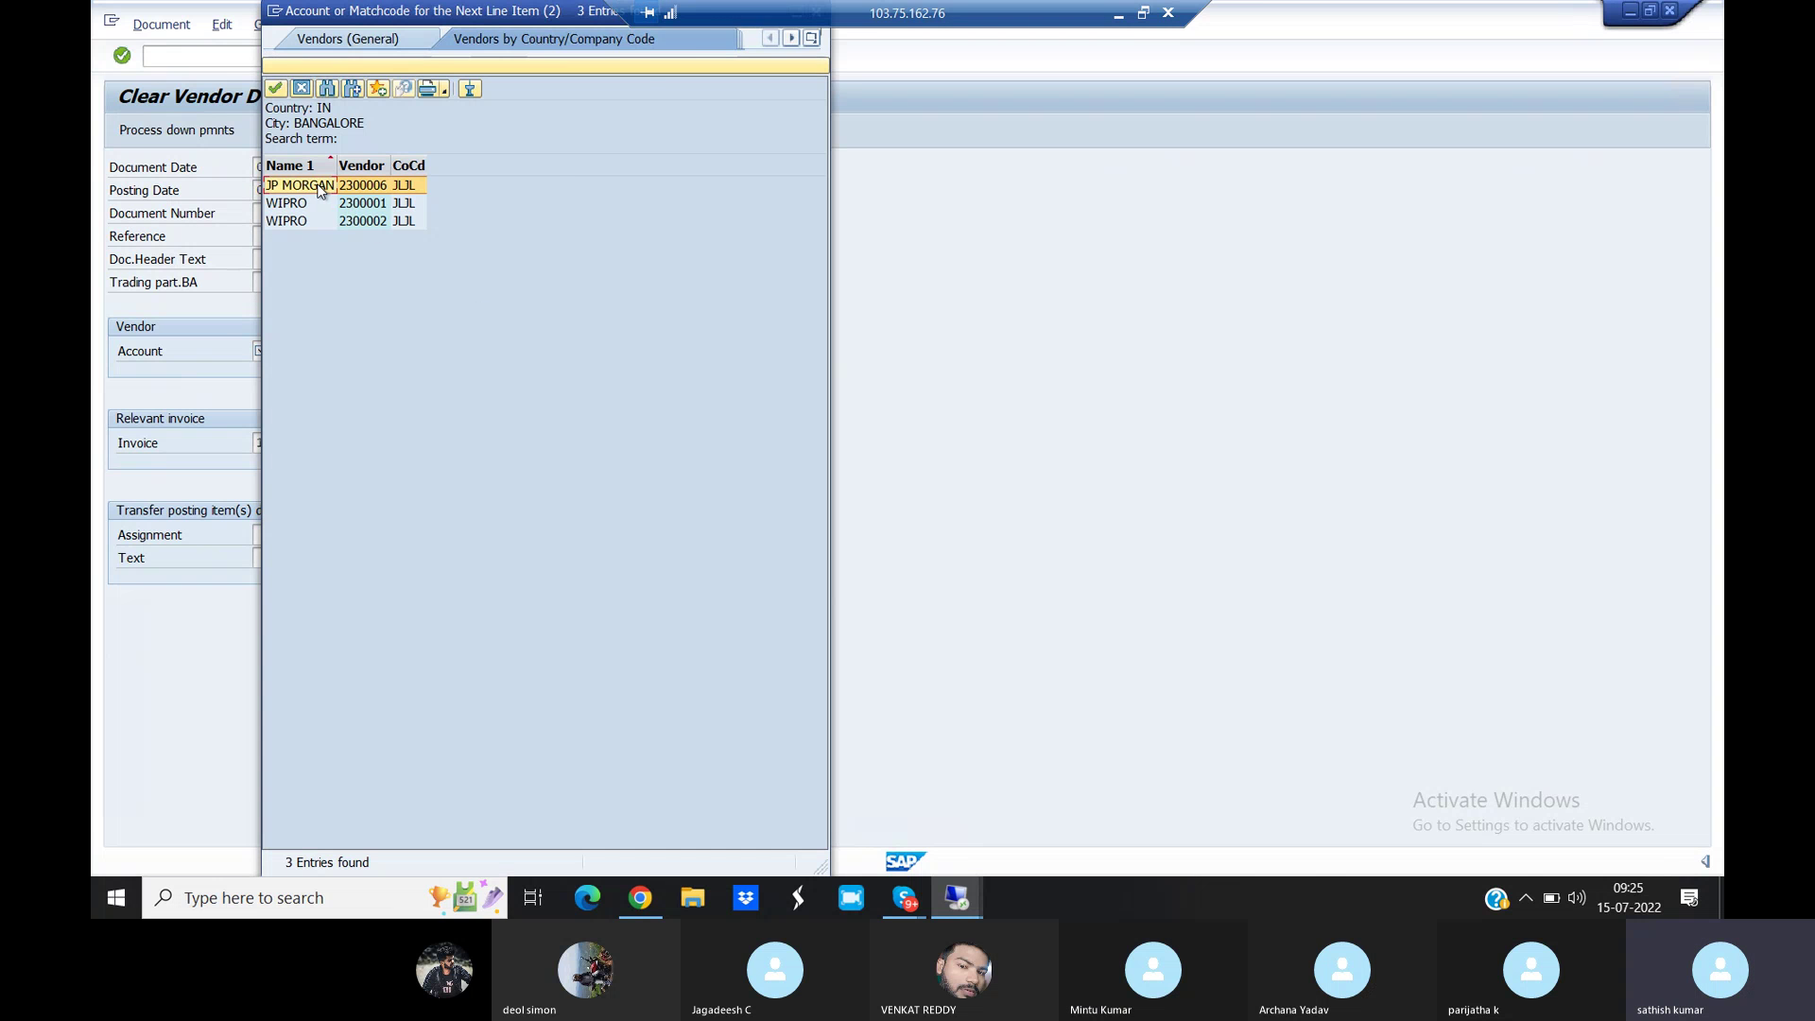
double_click(320, 188)
left_click(296, 446)
key("BackSpace")
key("BackSpace")
key("BackSpace")
Enter the transfer posting text "Being spl gl convert in to normal gl" and proceed to the vendor's down payments
left_click(299, 560)
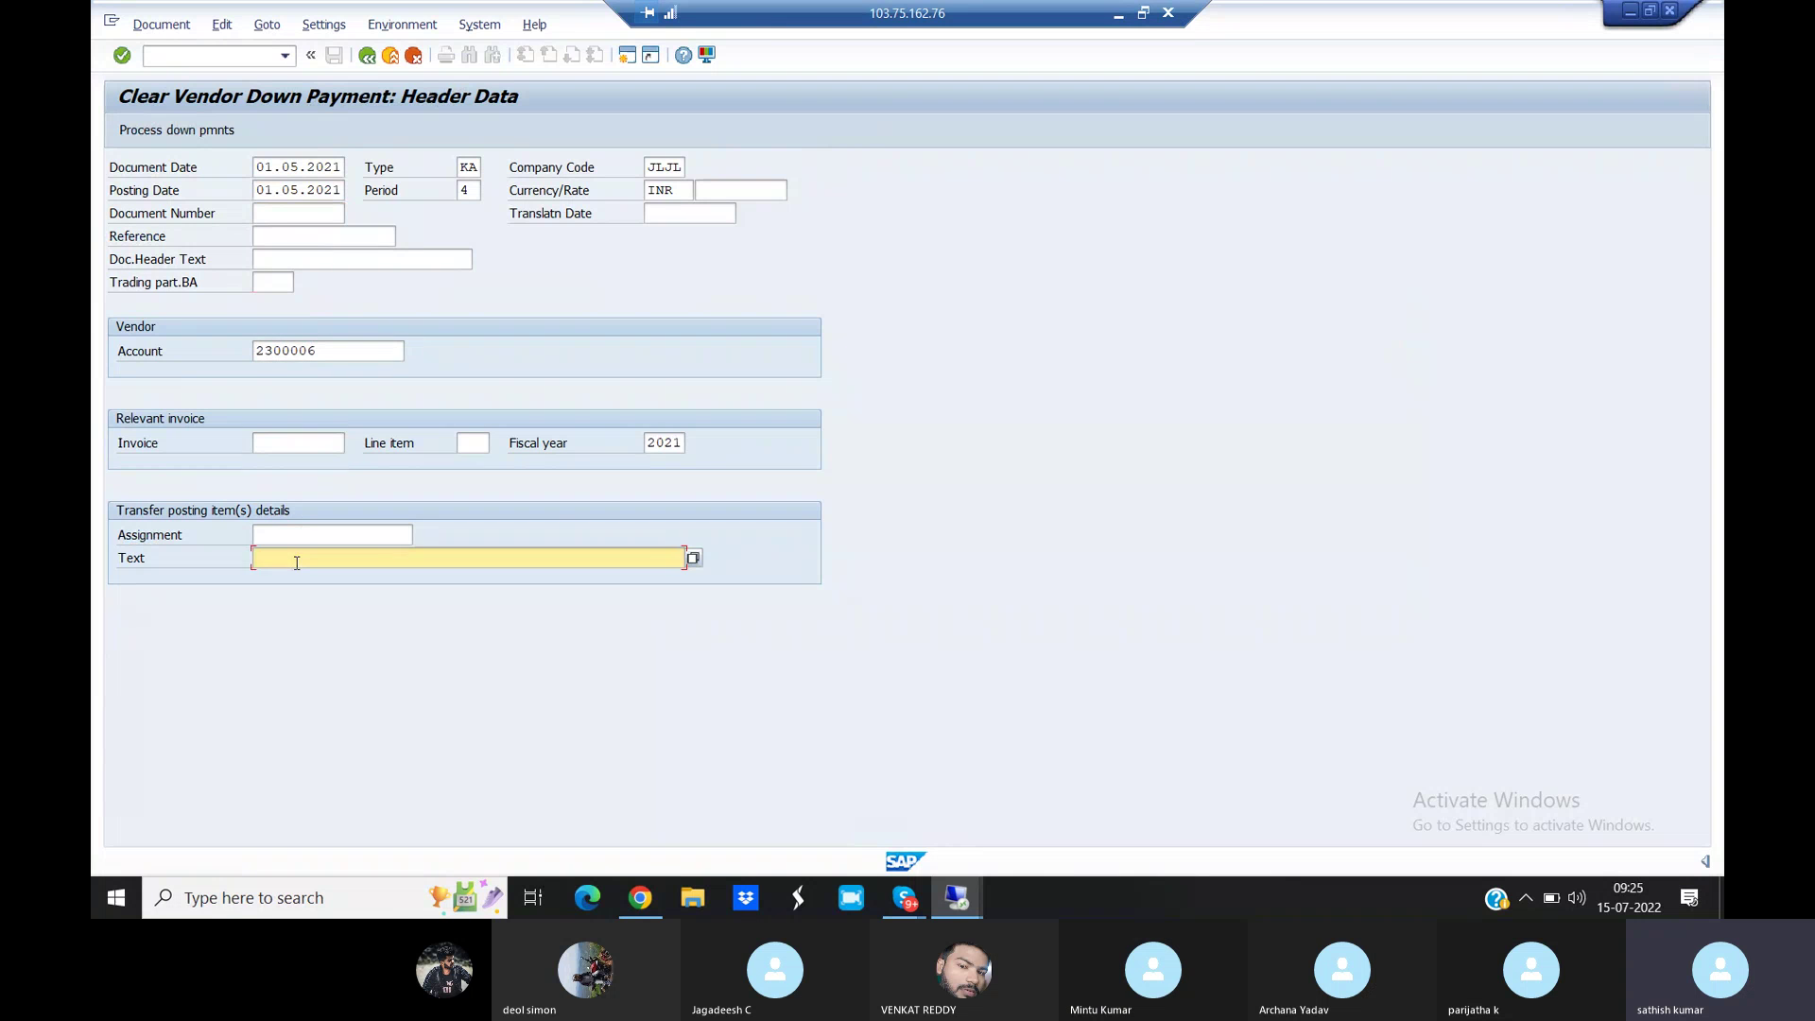
type("Being spl gl convert in to normal gl")
key("Return")
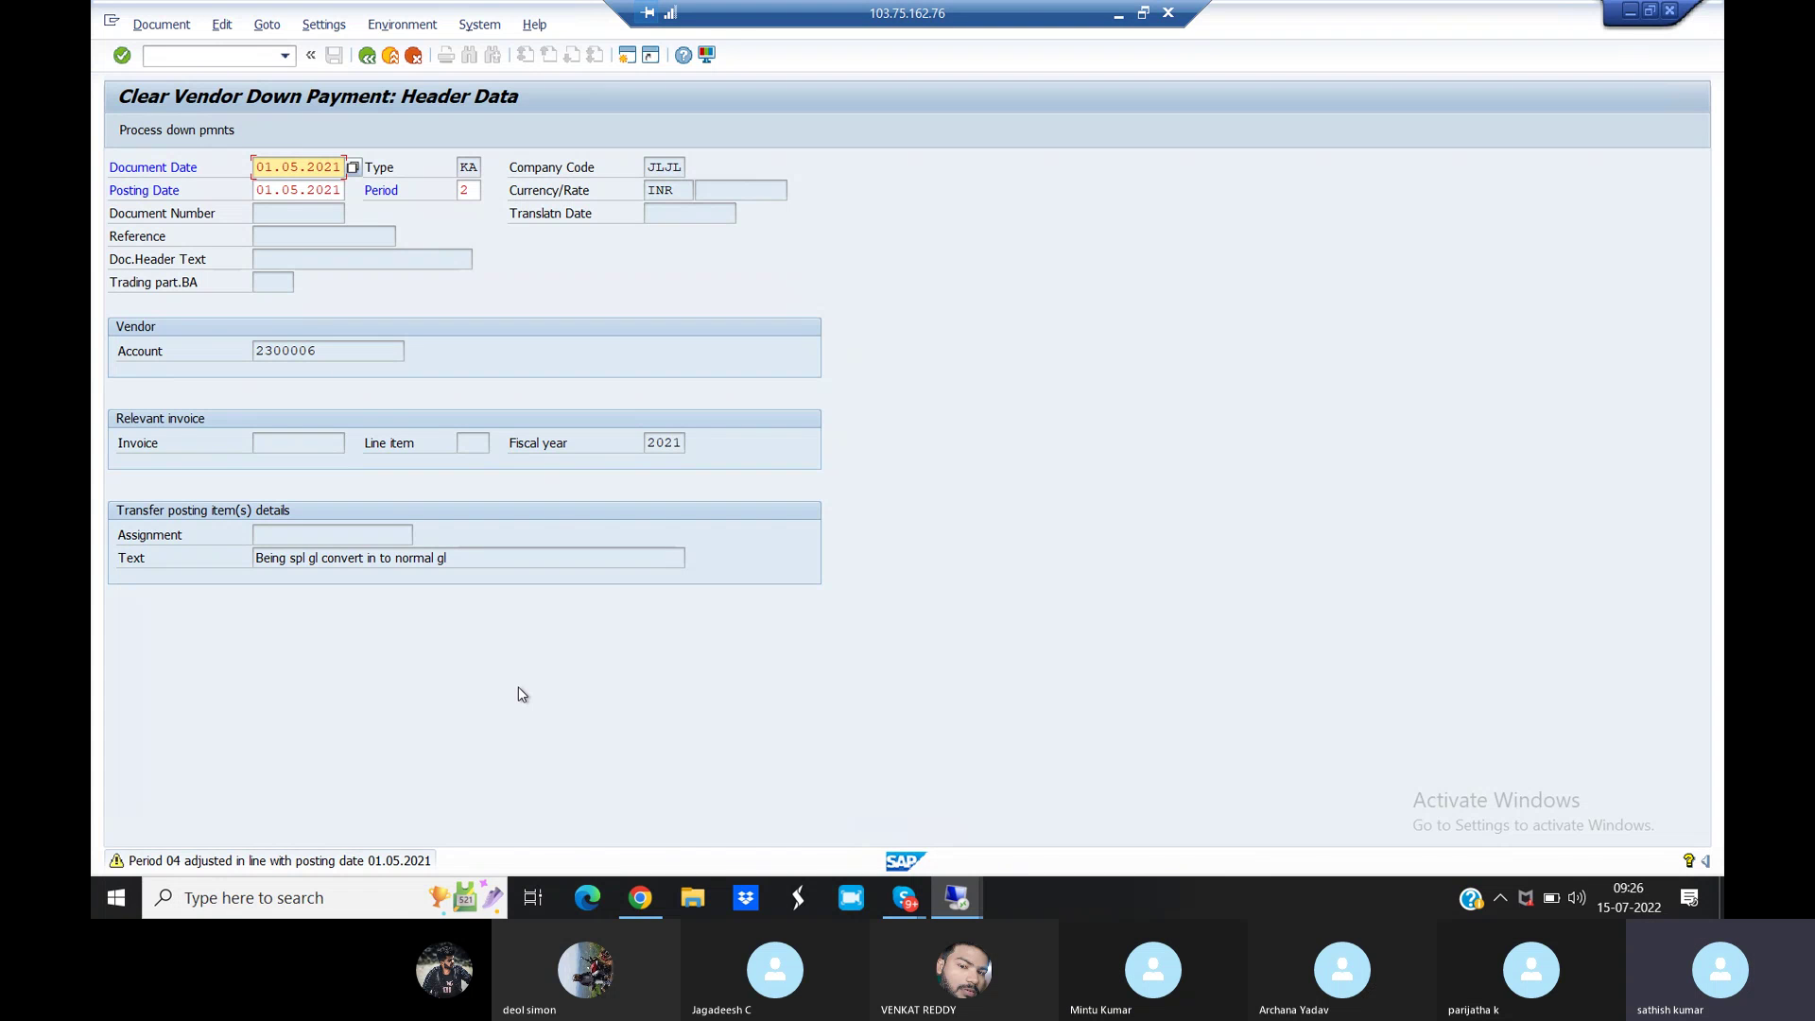
key("Return")
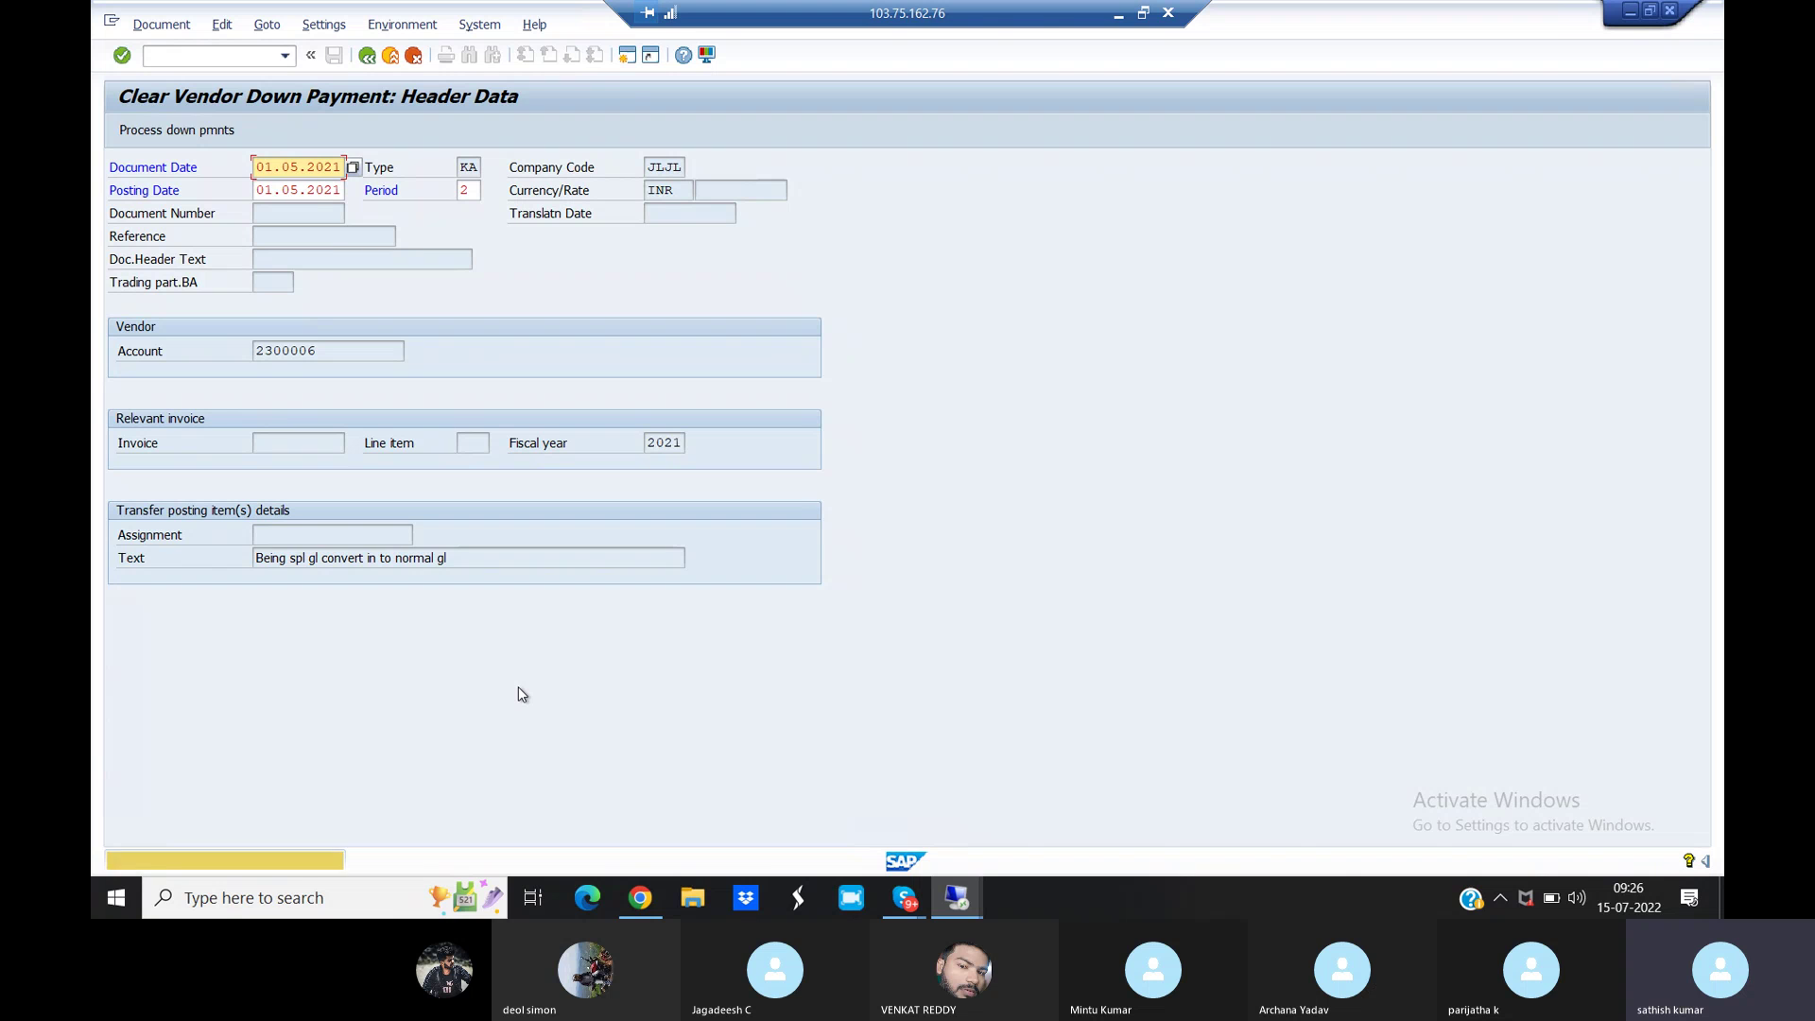
key("Return")
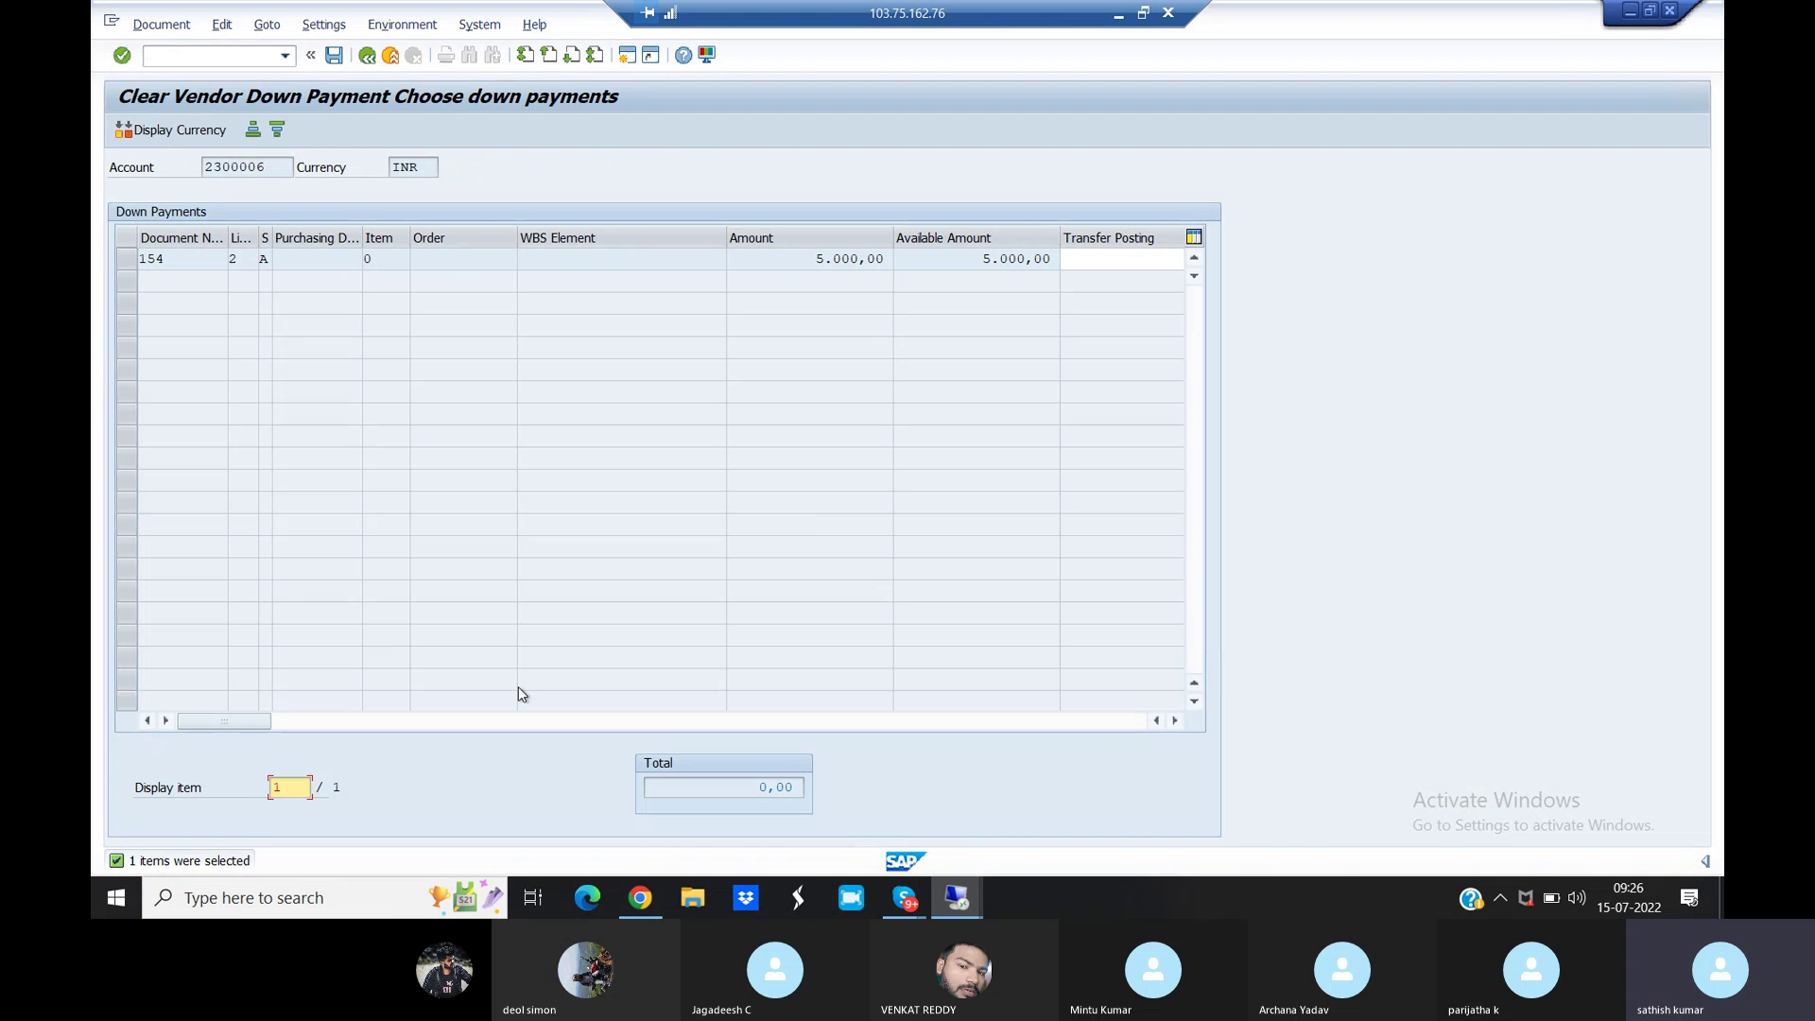
Select the full down payment of document 154 for transfer posting
double_click(986, 258)
left_click(1057, 258)
key("Return")
double_click(1125, 260)
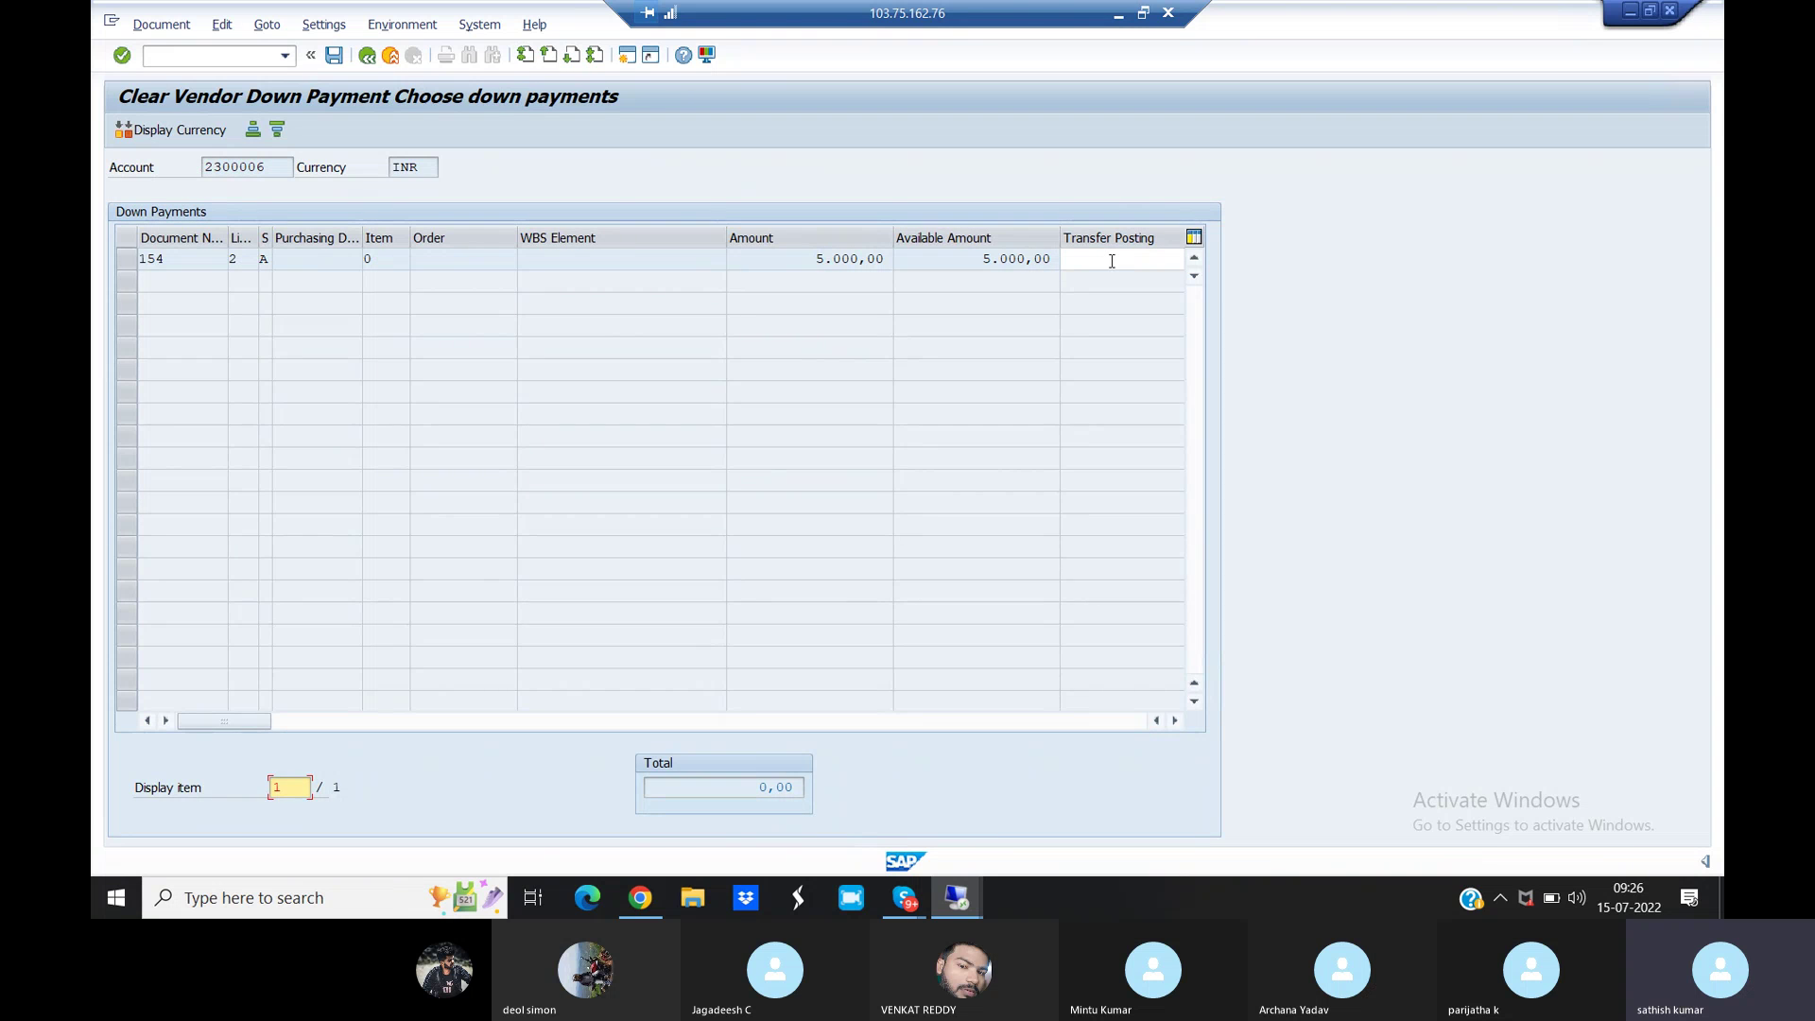
double_click(1111, 261)
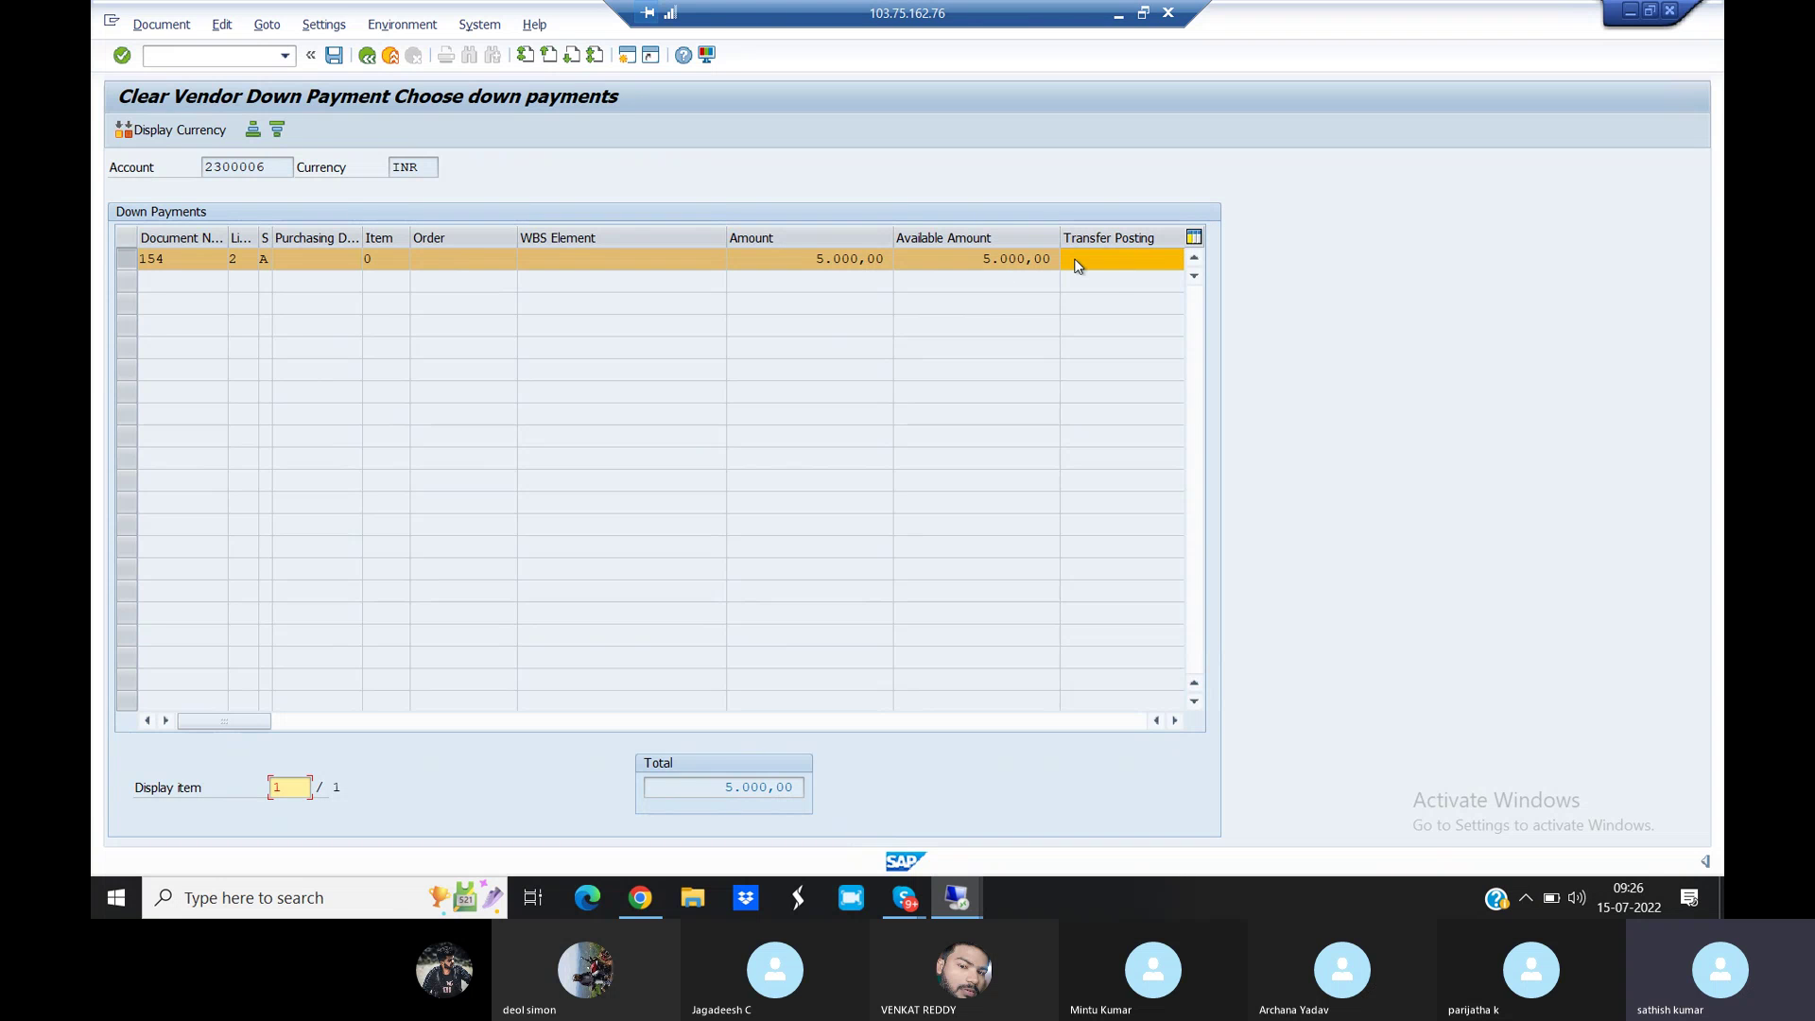
Post the down payment clearing and refresh JP Morgan's vendor line item list
left_click(335, 57)
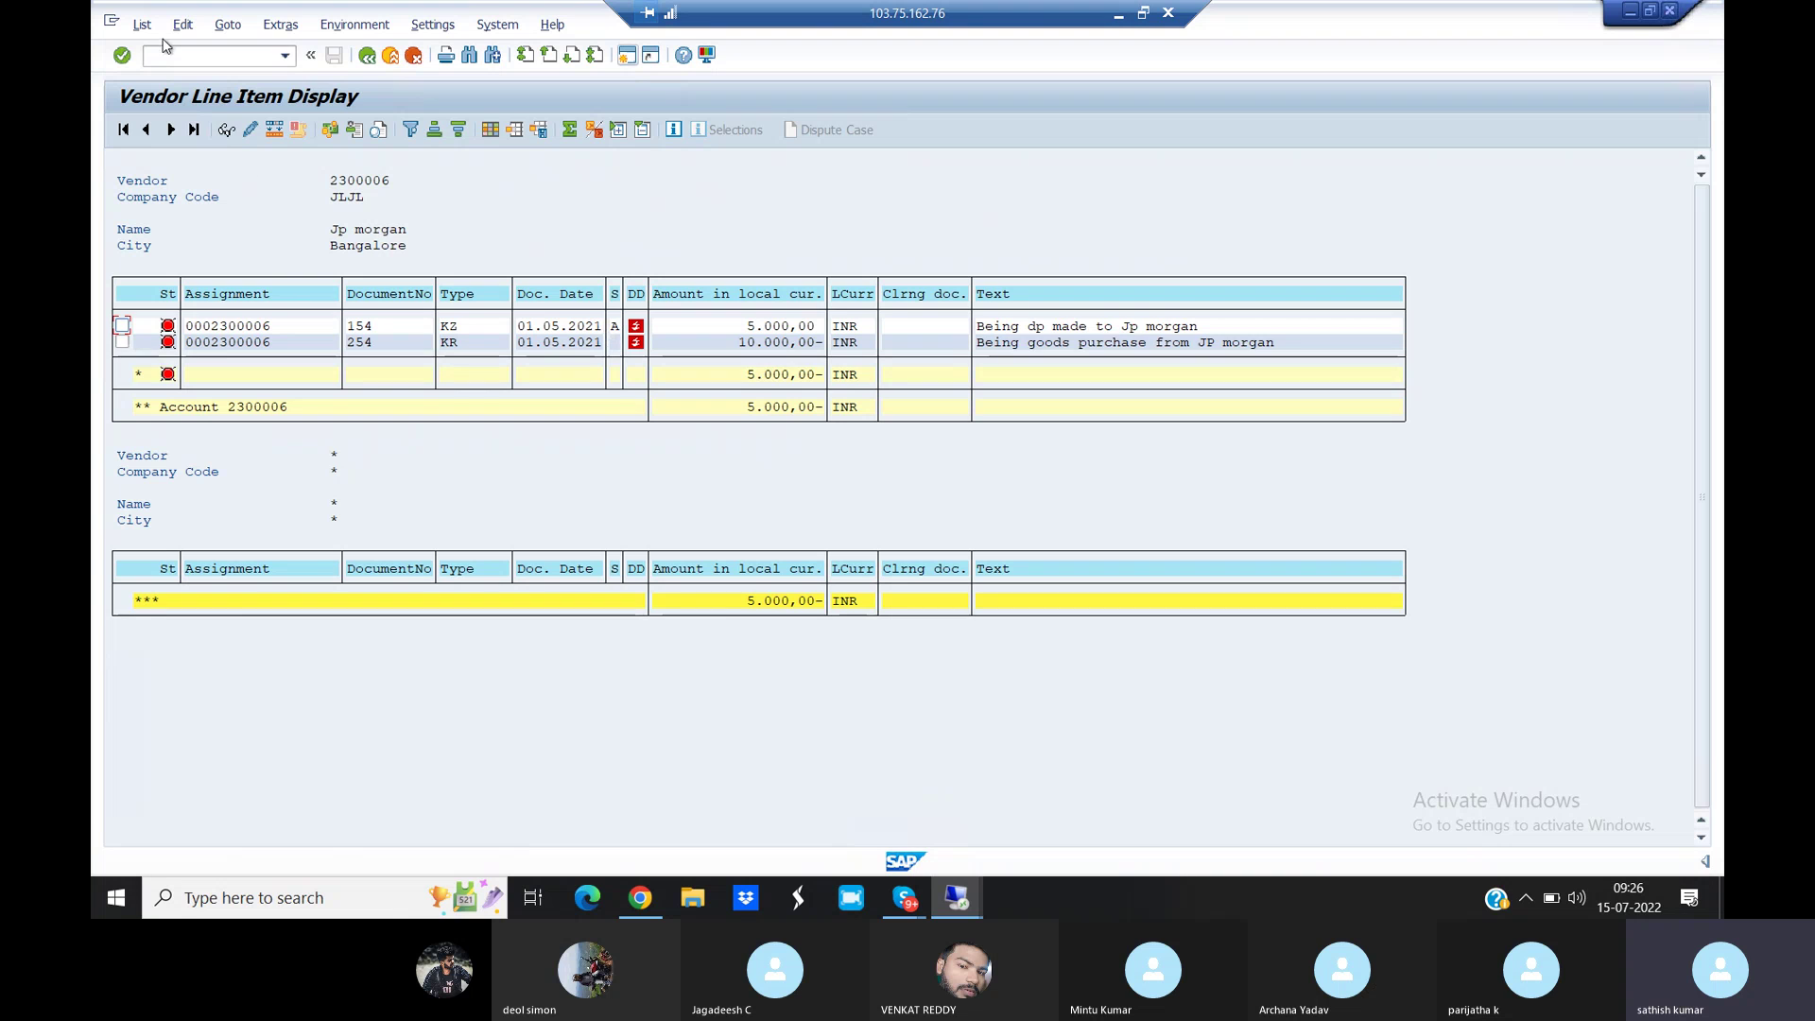
left_click(142, 26)
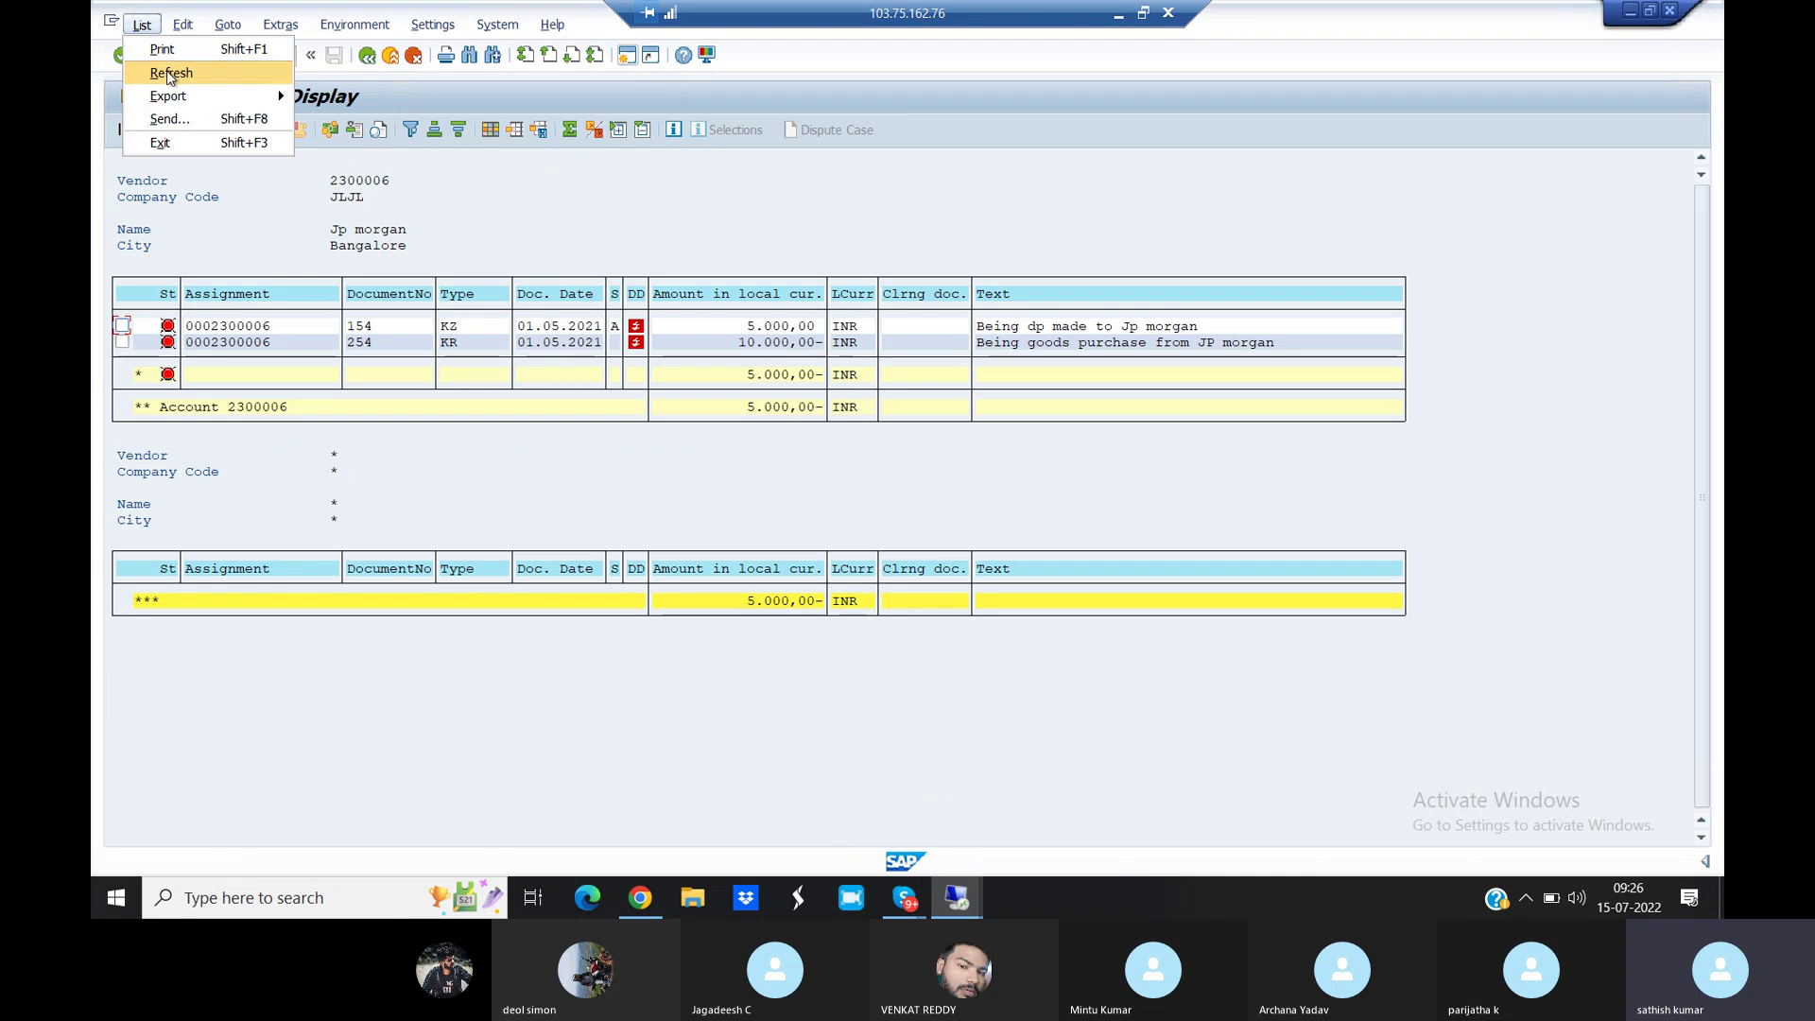
left_click(167, 71)
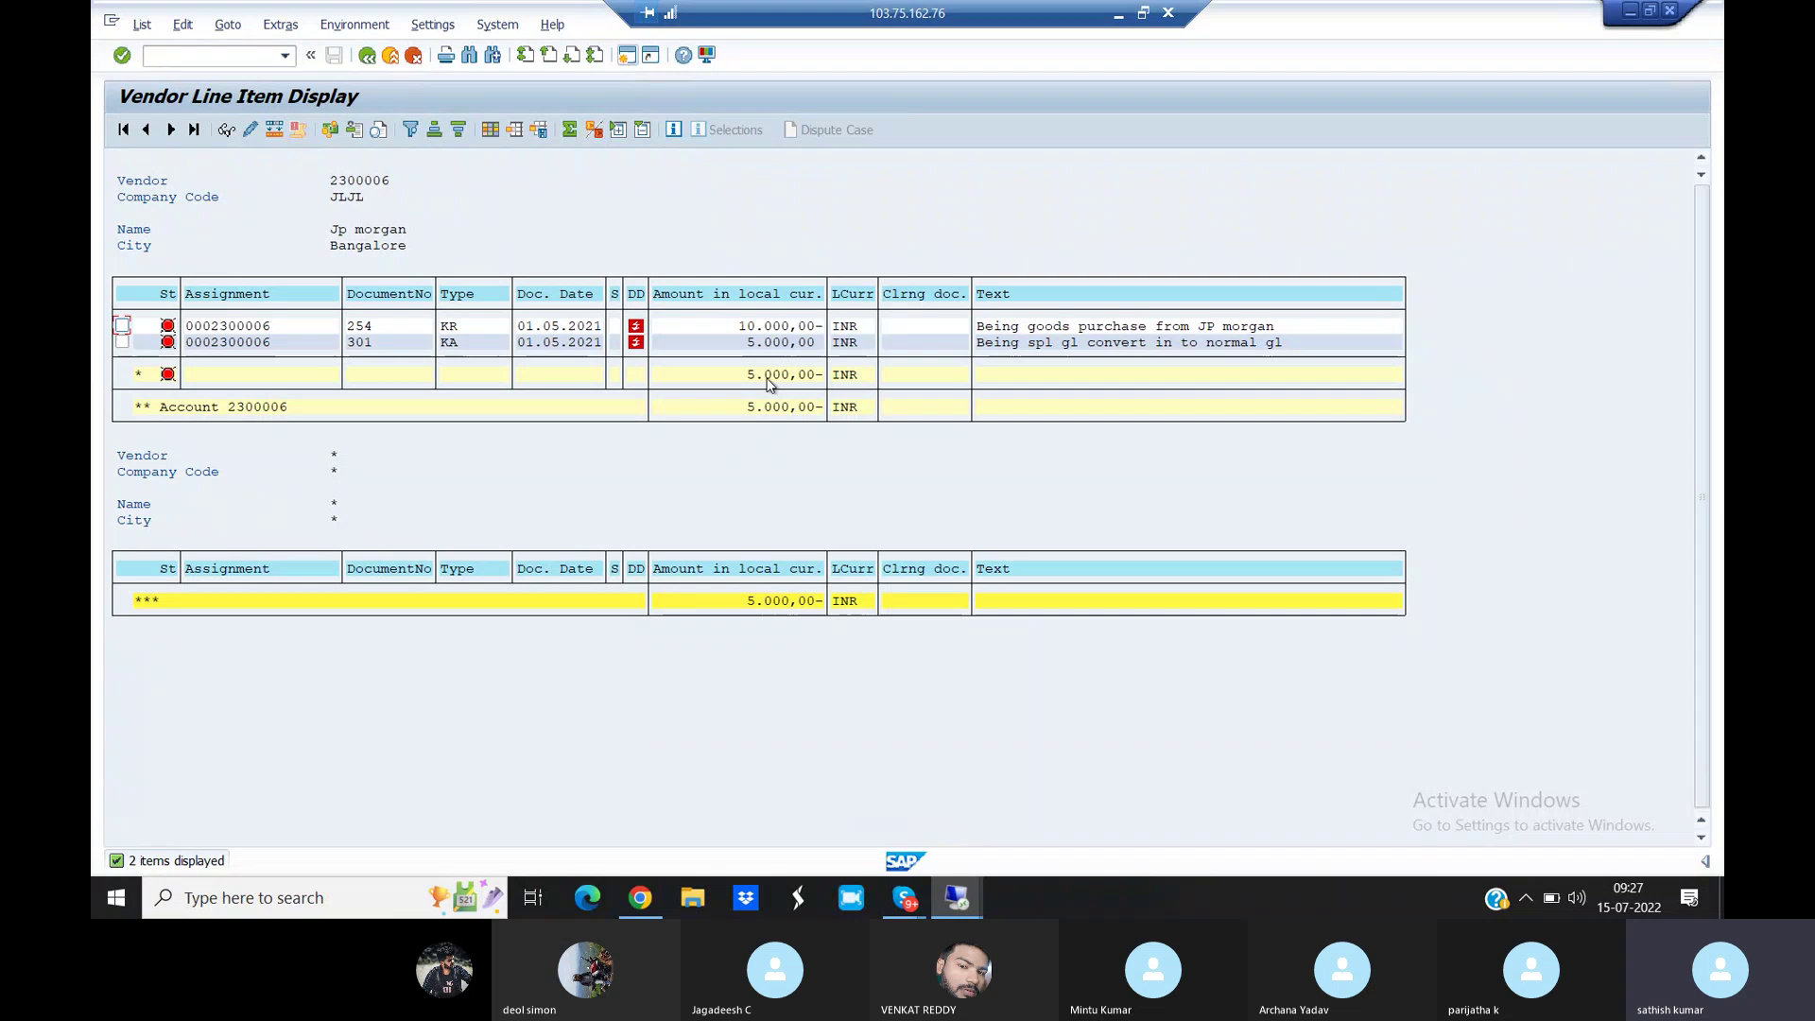
Open transaction F-53 in a new session and set the document date and posting date to 01.05.2021
left_click(627, 57)
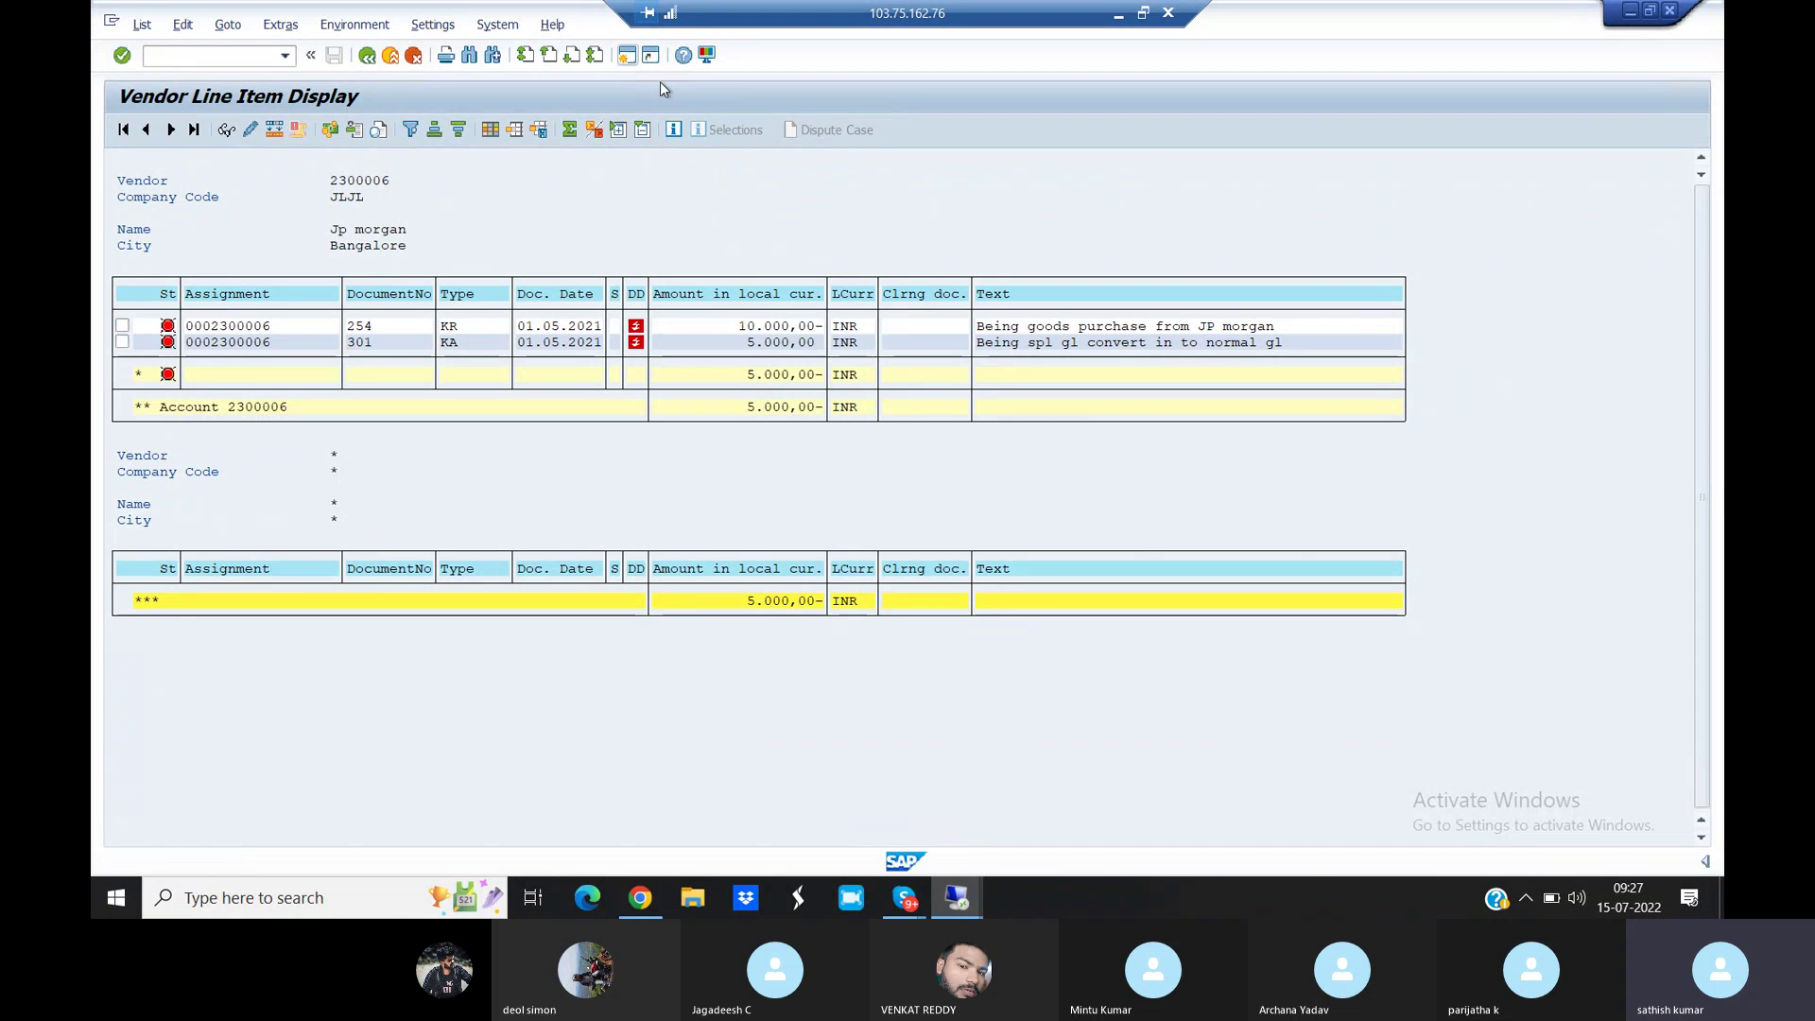
type("/nf-53")
key("Return")
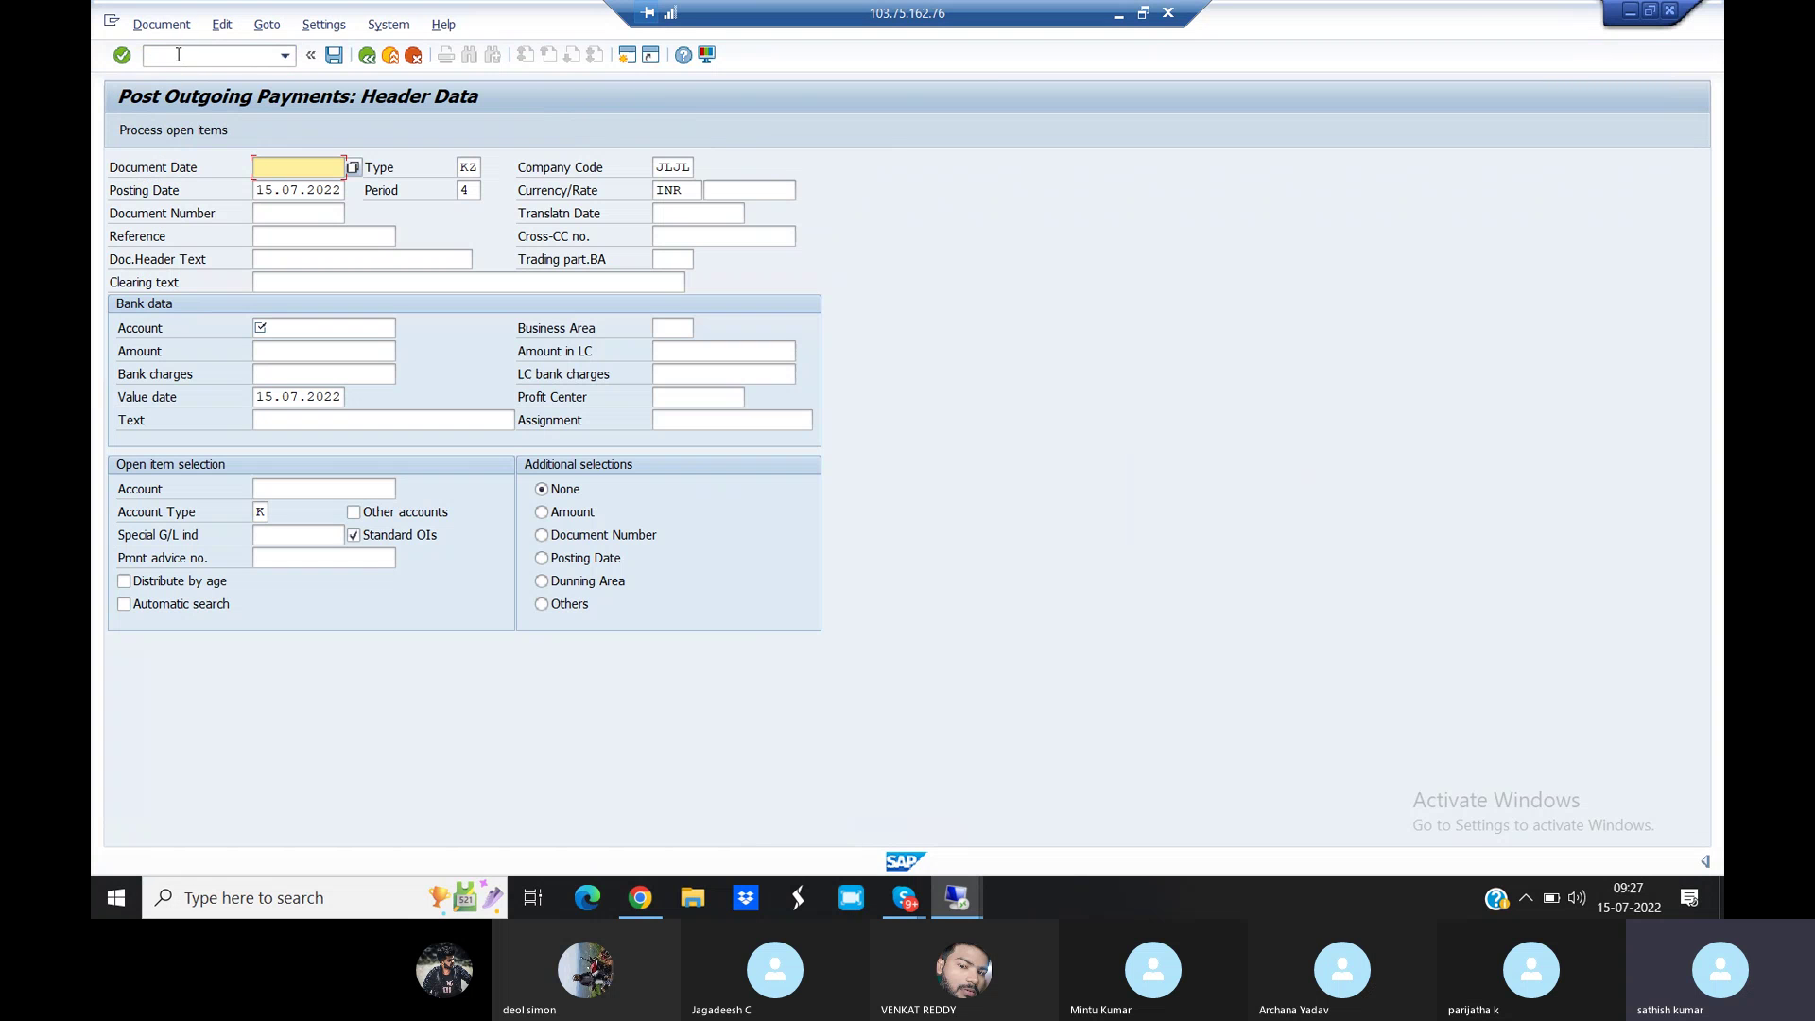
left_click(283, 167)
left_click(287, 187)
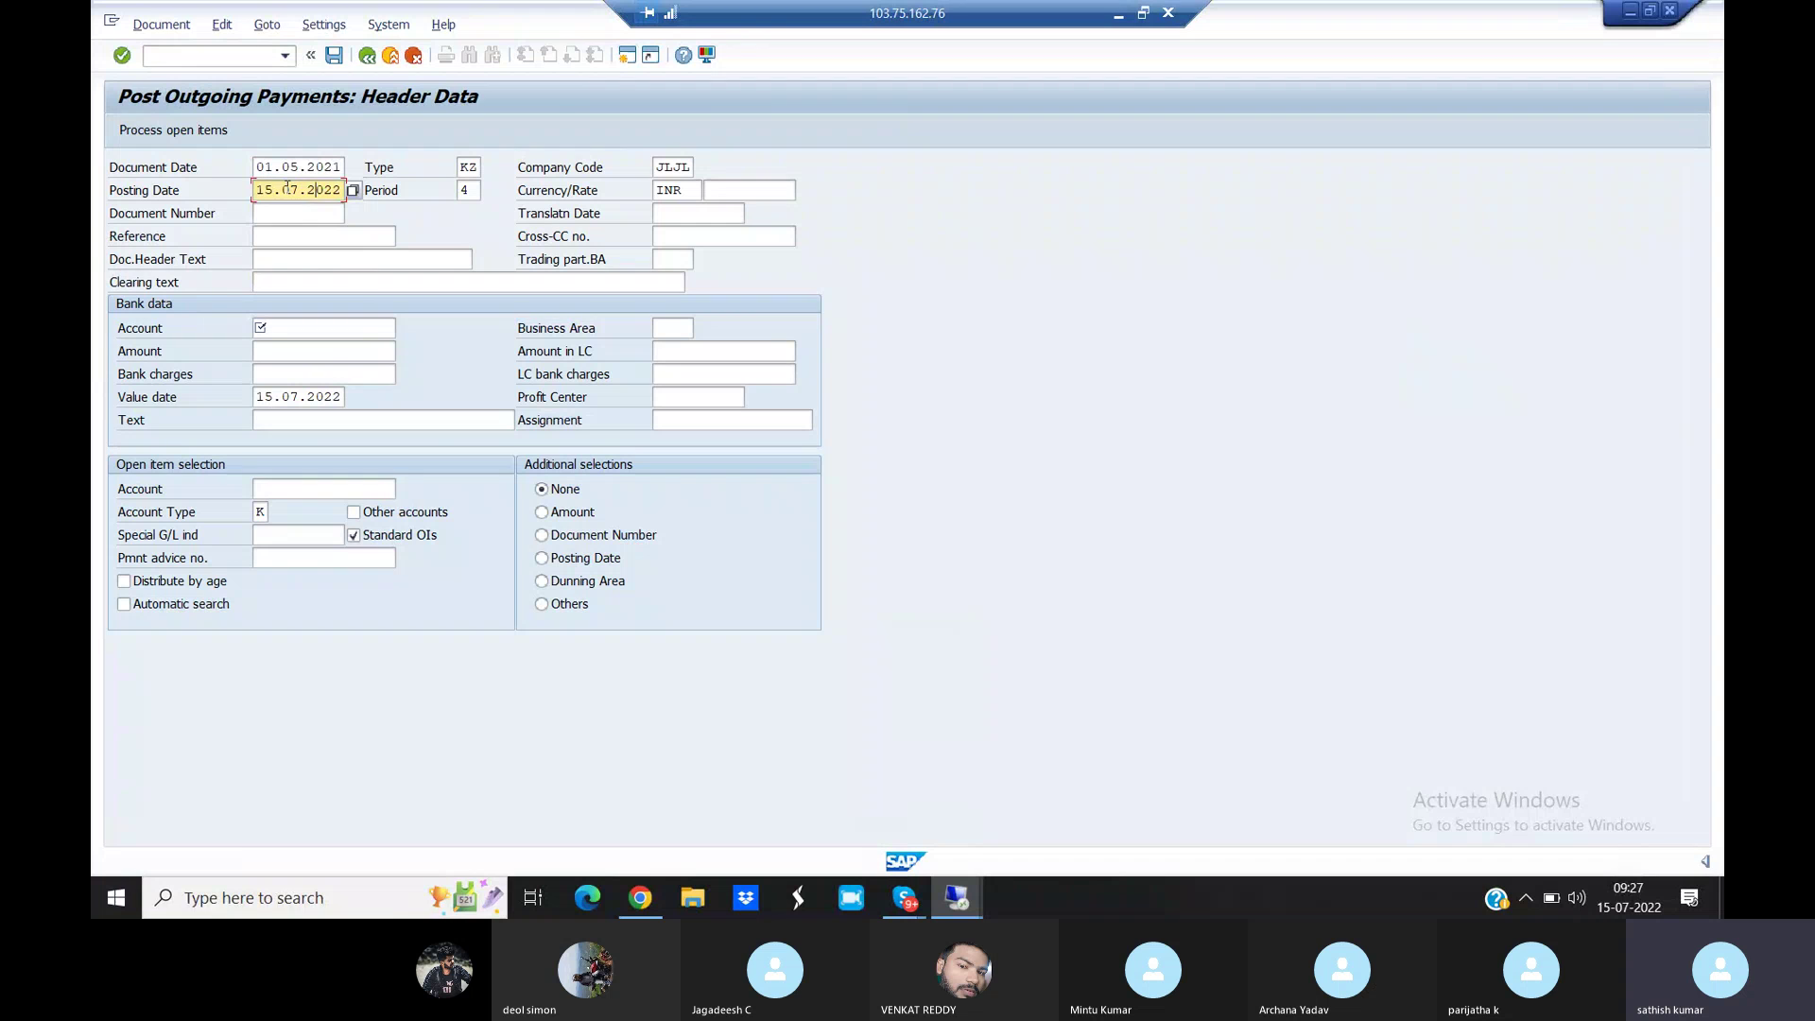
key("BackSpace")
key("BackSpace")
key("BackSpace")
key("BackSpace")
key("BackSpace")
key("BackSpace")
key("BackSpace")
key("BackSpace")
key("BackSpace")
key("BackSpace")
left_click(297, 209)
Enter FULL PAYMENT as the clearing text and choose INDIANBANK A/C (205002) as the bank account
left_click(285, 284)
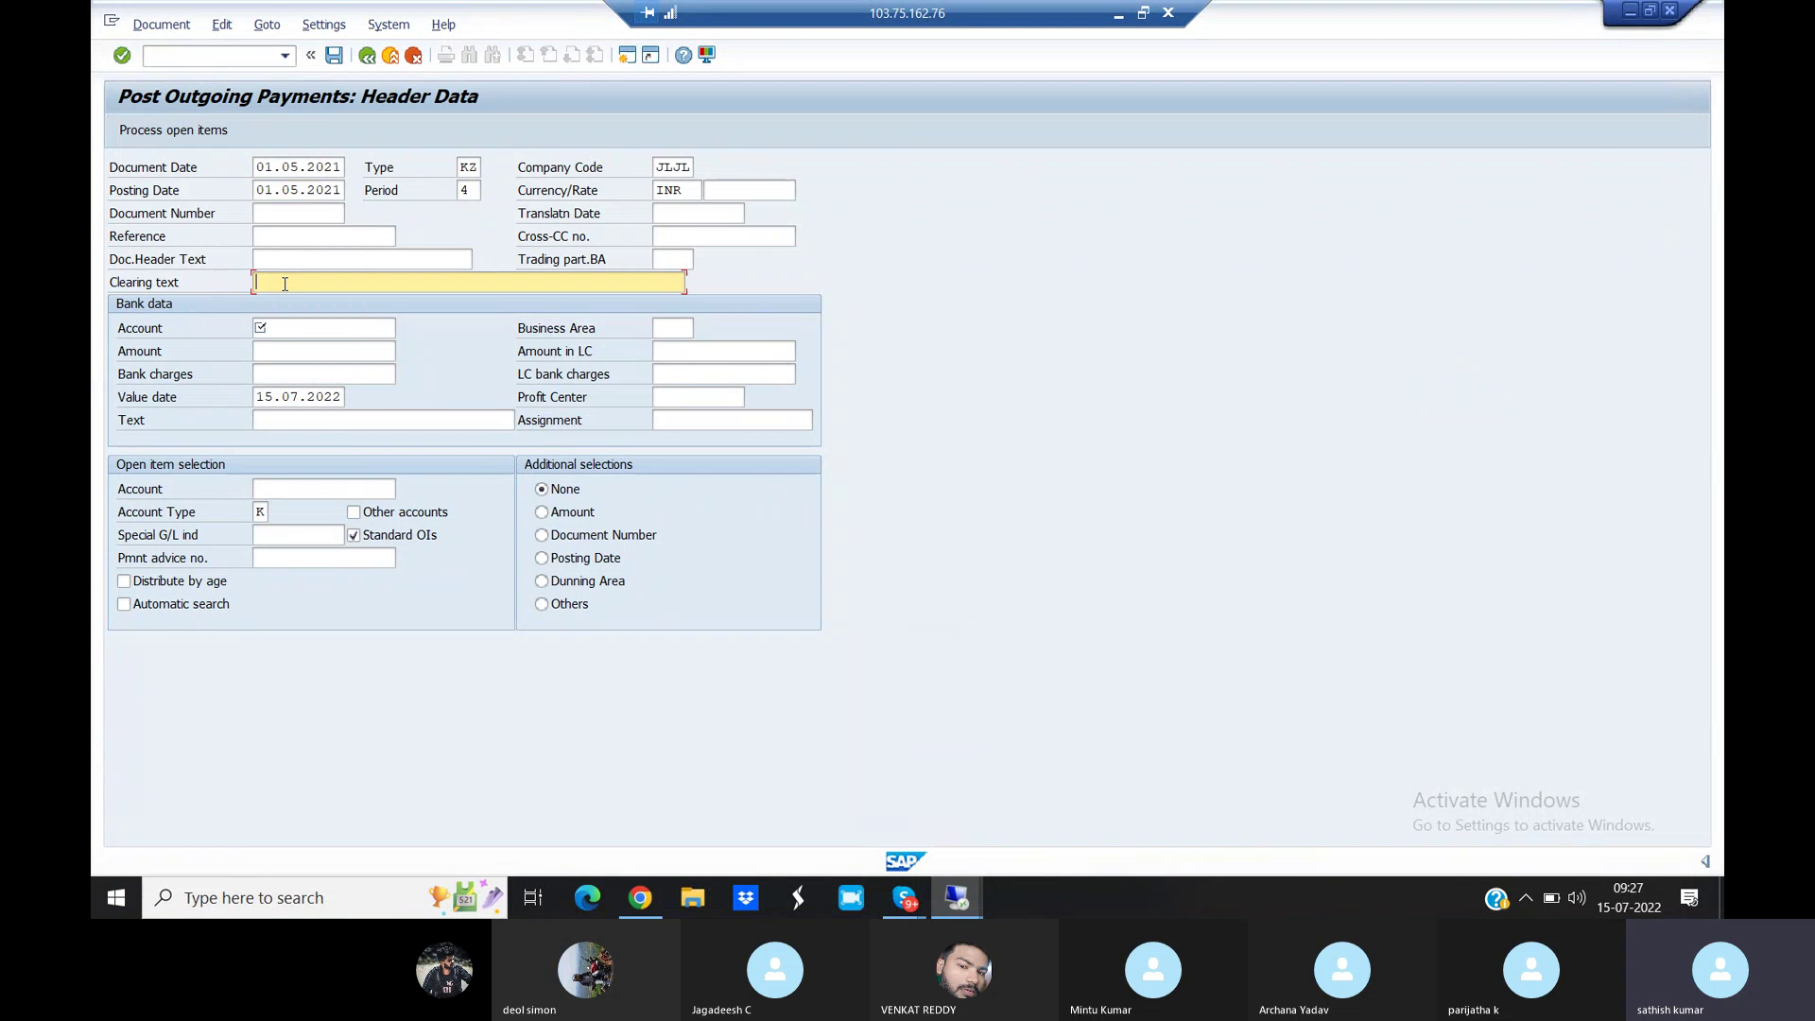
type("f")
left_click(302, 303)
left_click(382, 328)
left_click(404, 331)
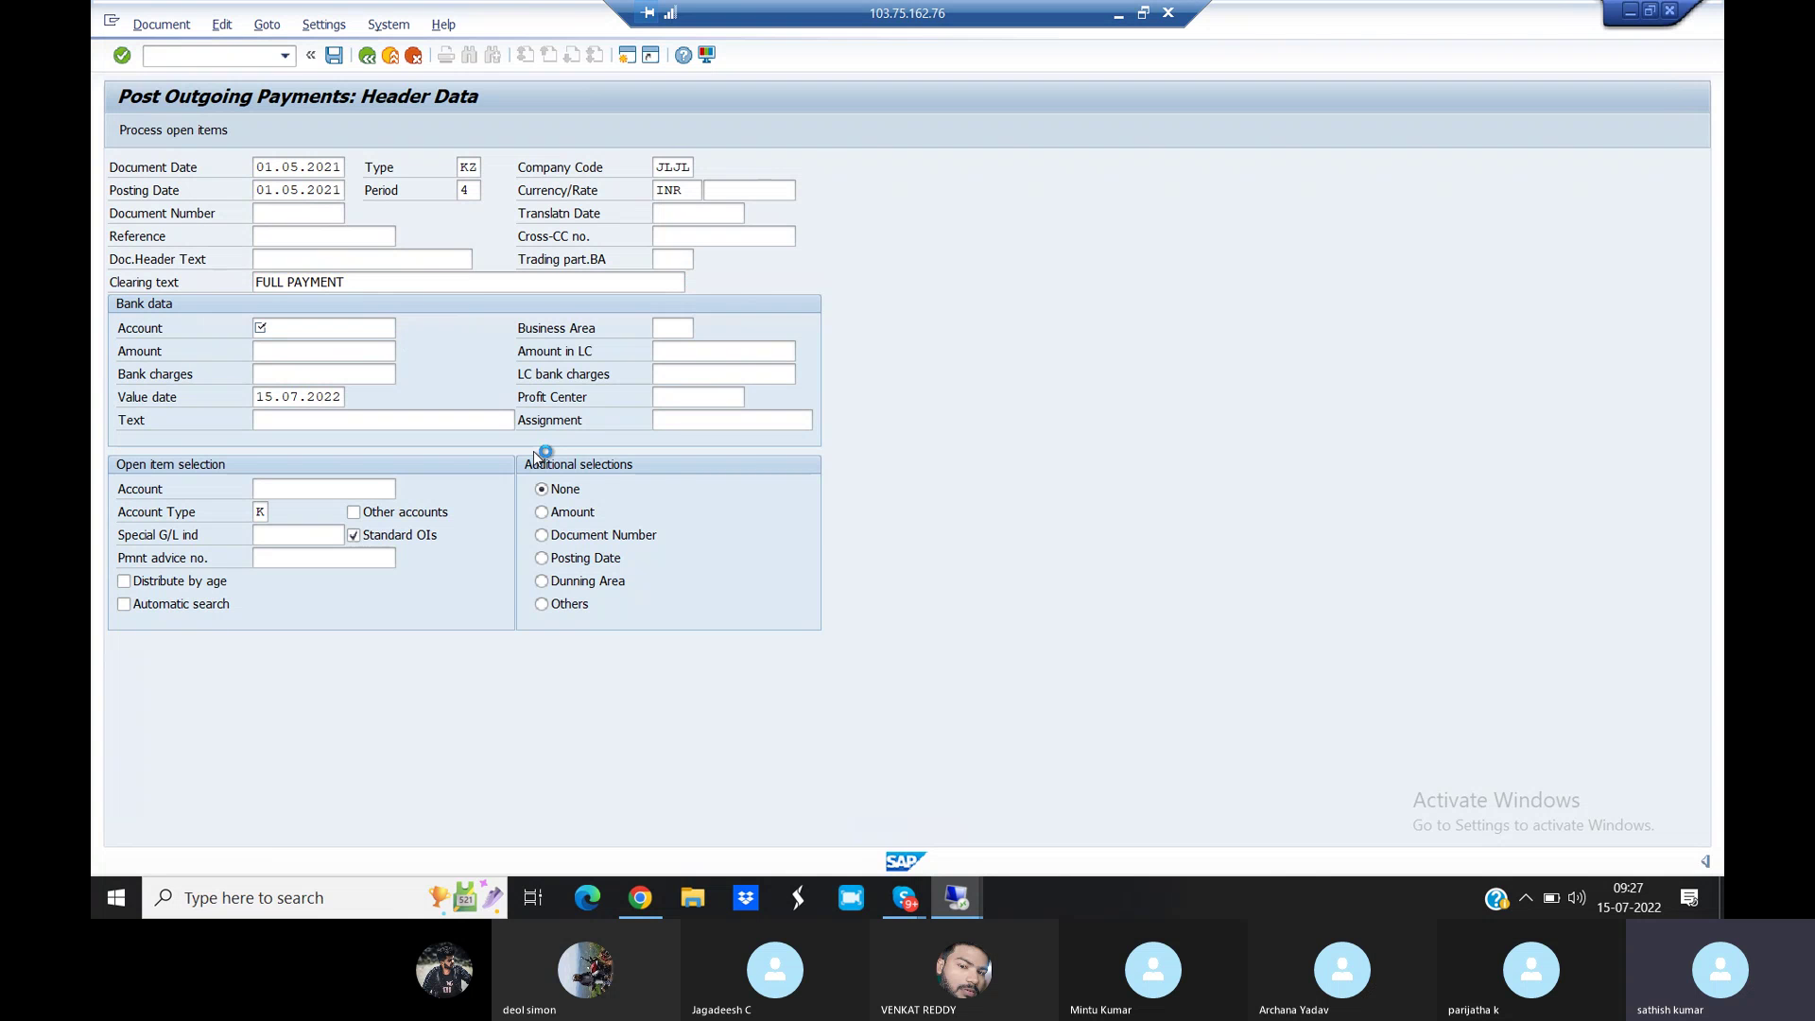
left_click(711, 501)
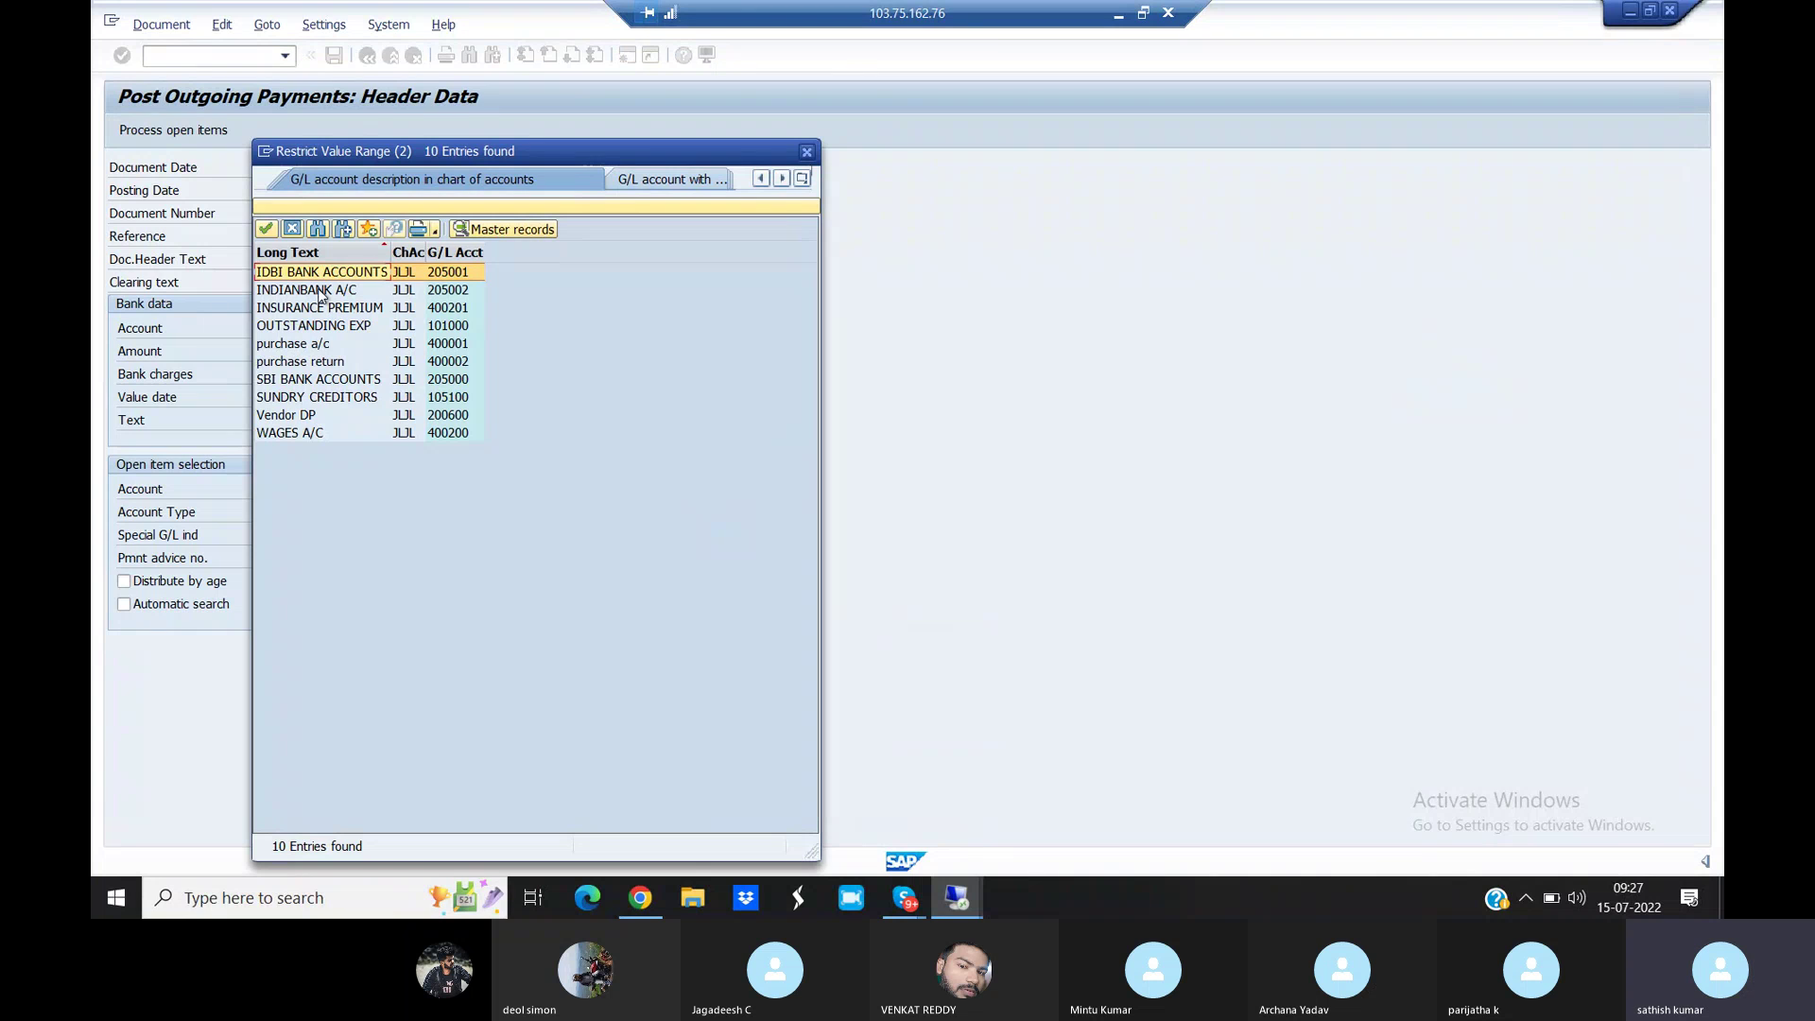
double_click(319, 293)
Set the outgoing payment amount to 5000 and fill in the bank data text
left_click(297, 355)
type("5000")
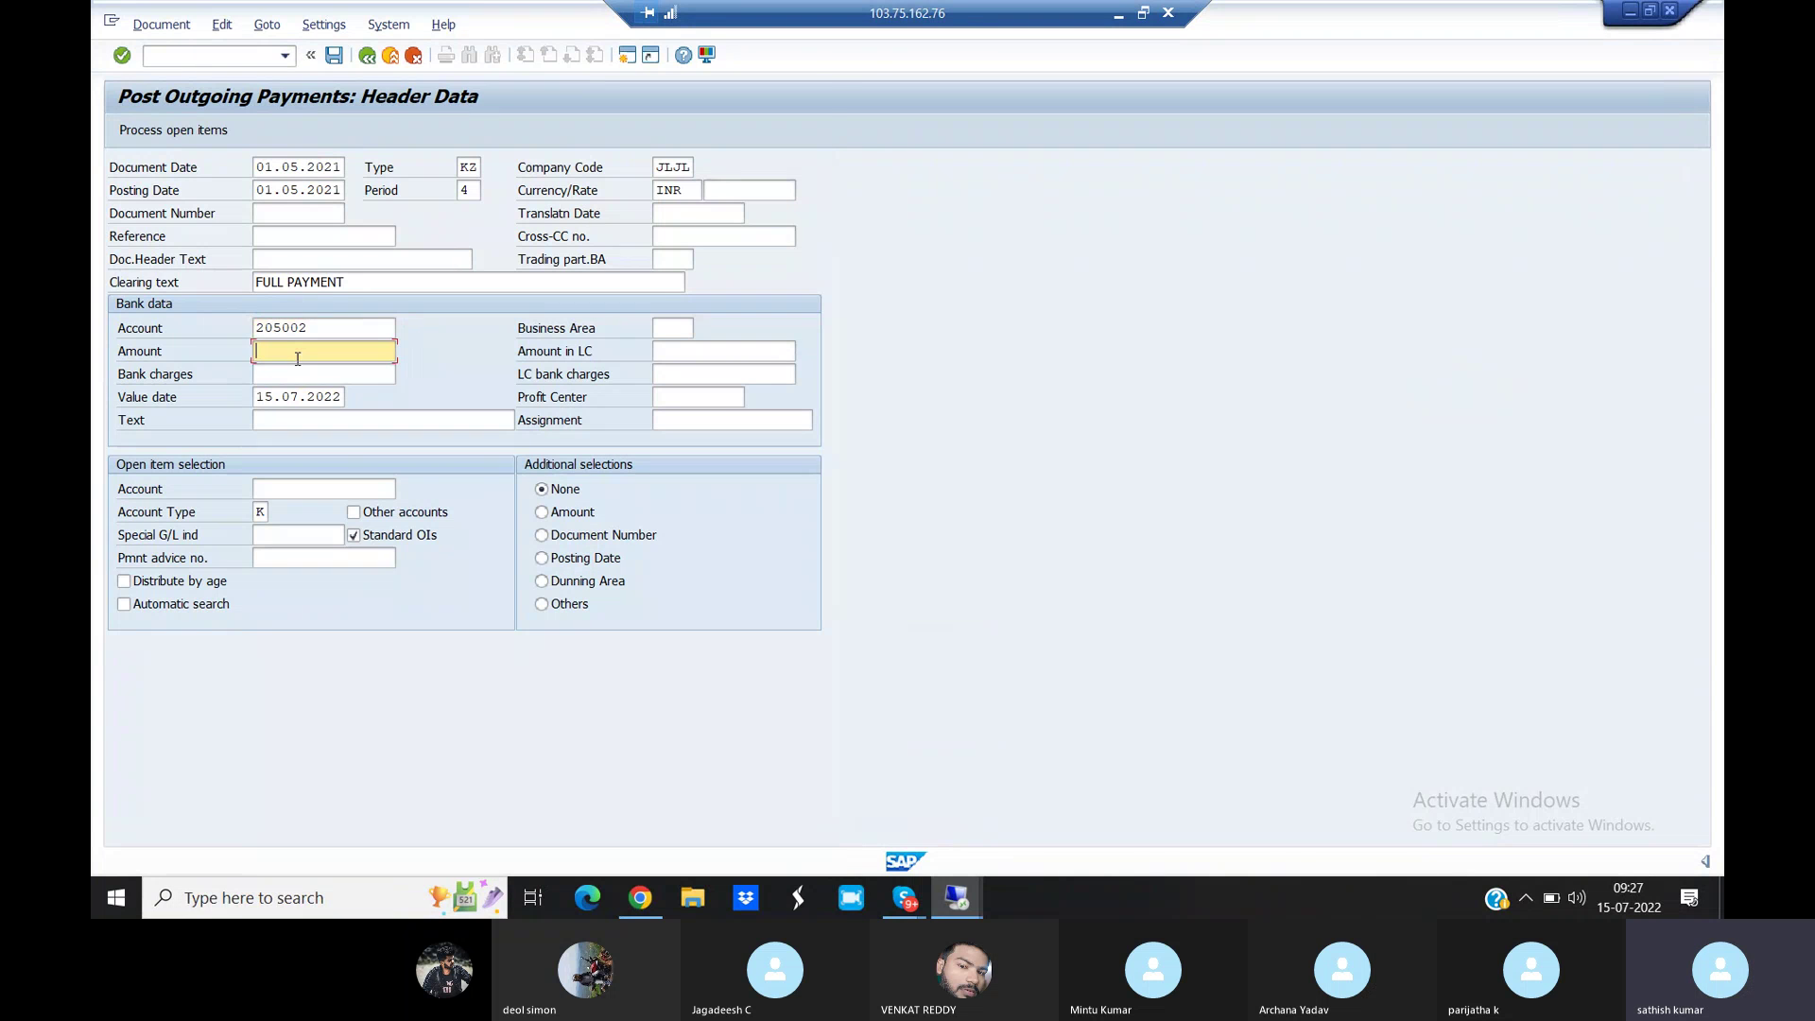
left_click(292, 420)
type("F")
left_click(312, 441)
Choose JP Morgan (2300006) as the open item account, process its open items, and check the entered, assigned and unassigned amounts
left_click(386, 487)
left_click(404, 487)
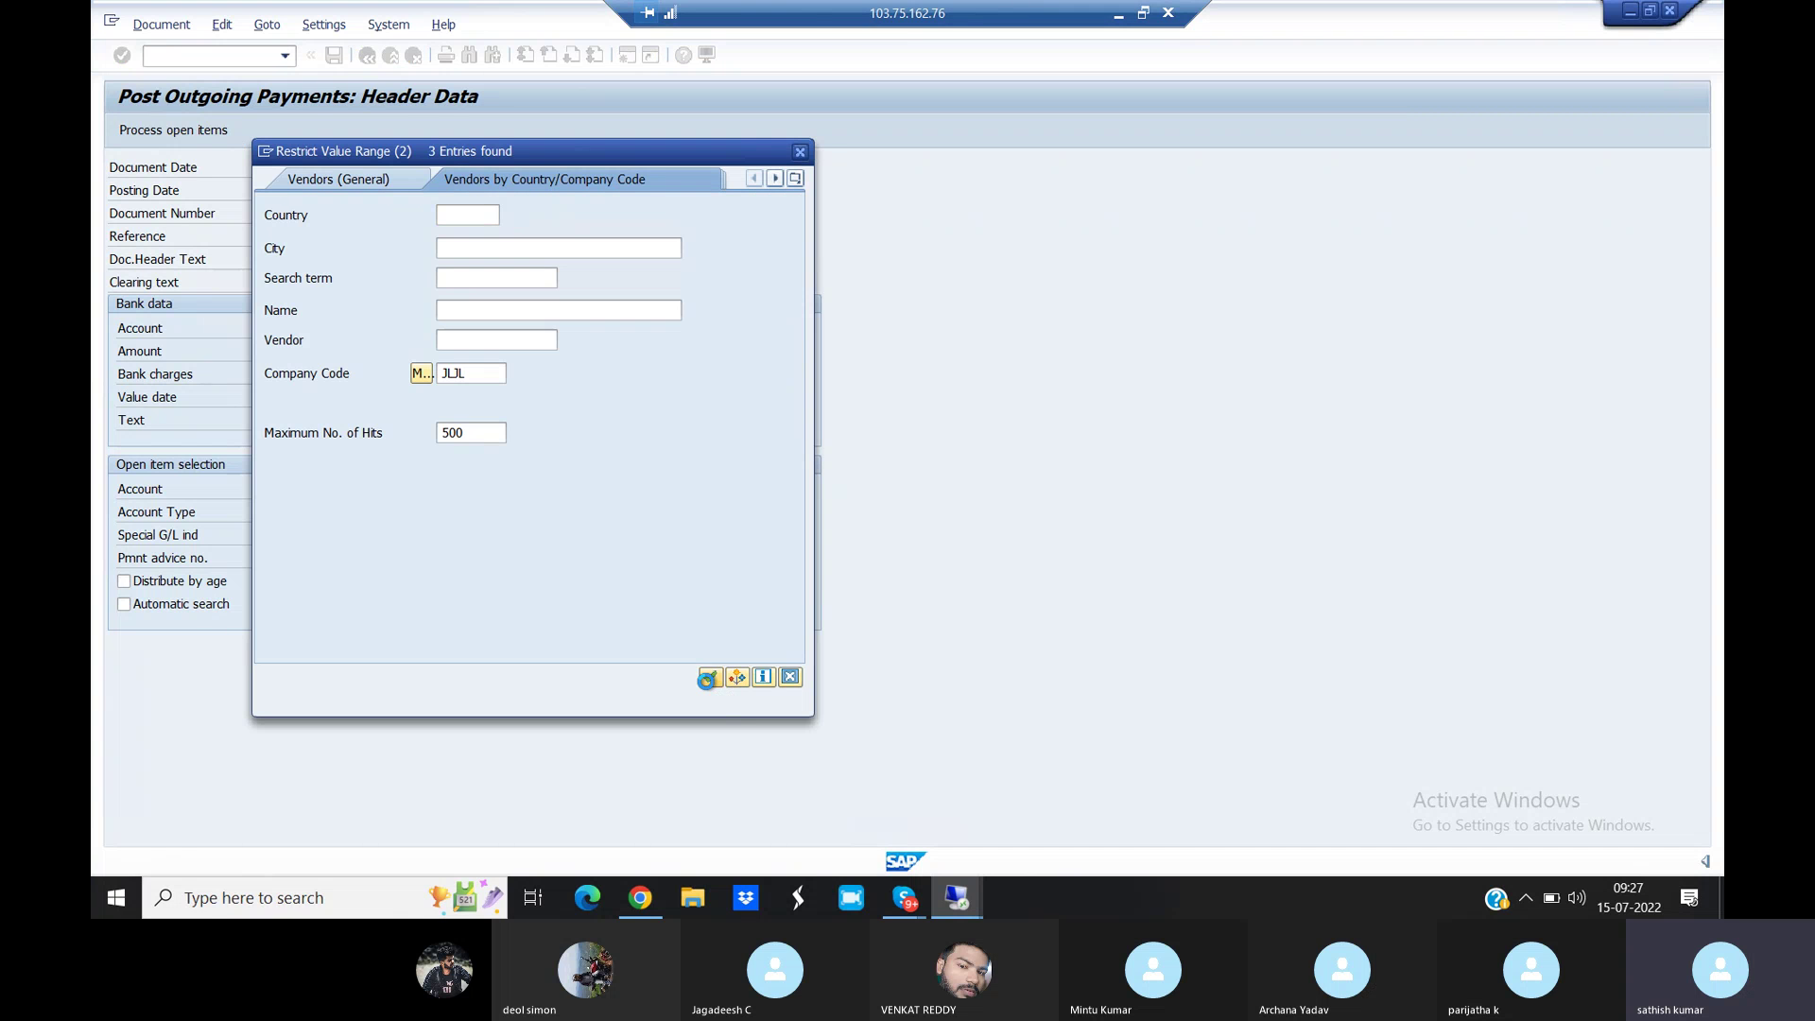
left_click(707, 678)
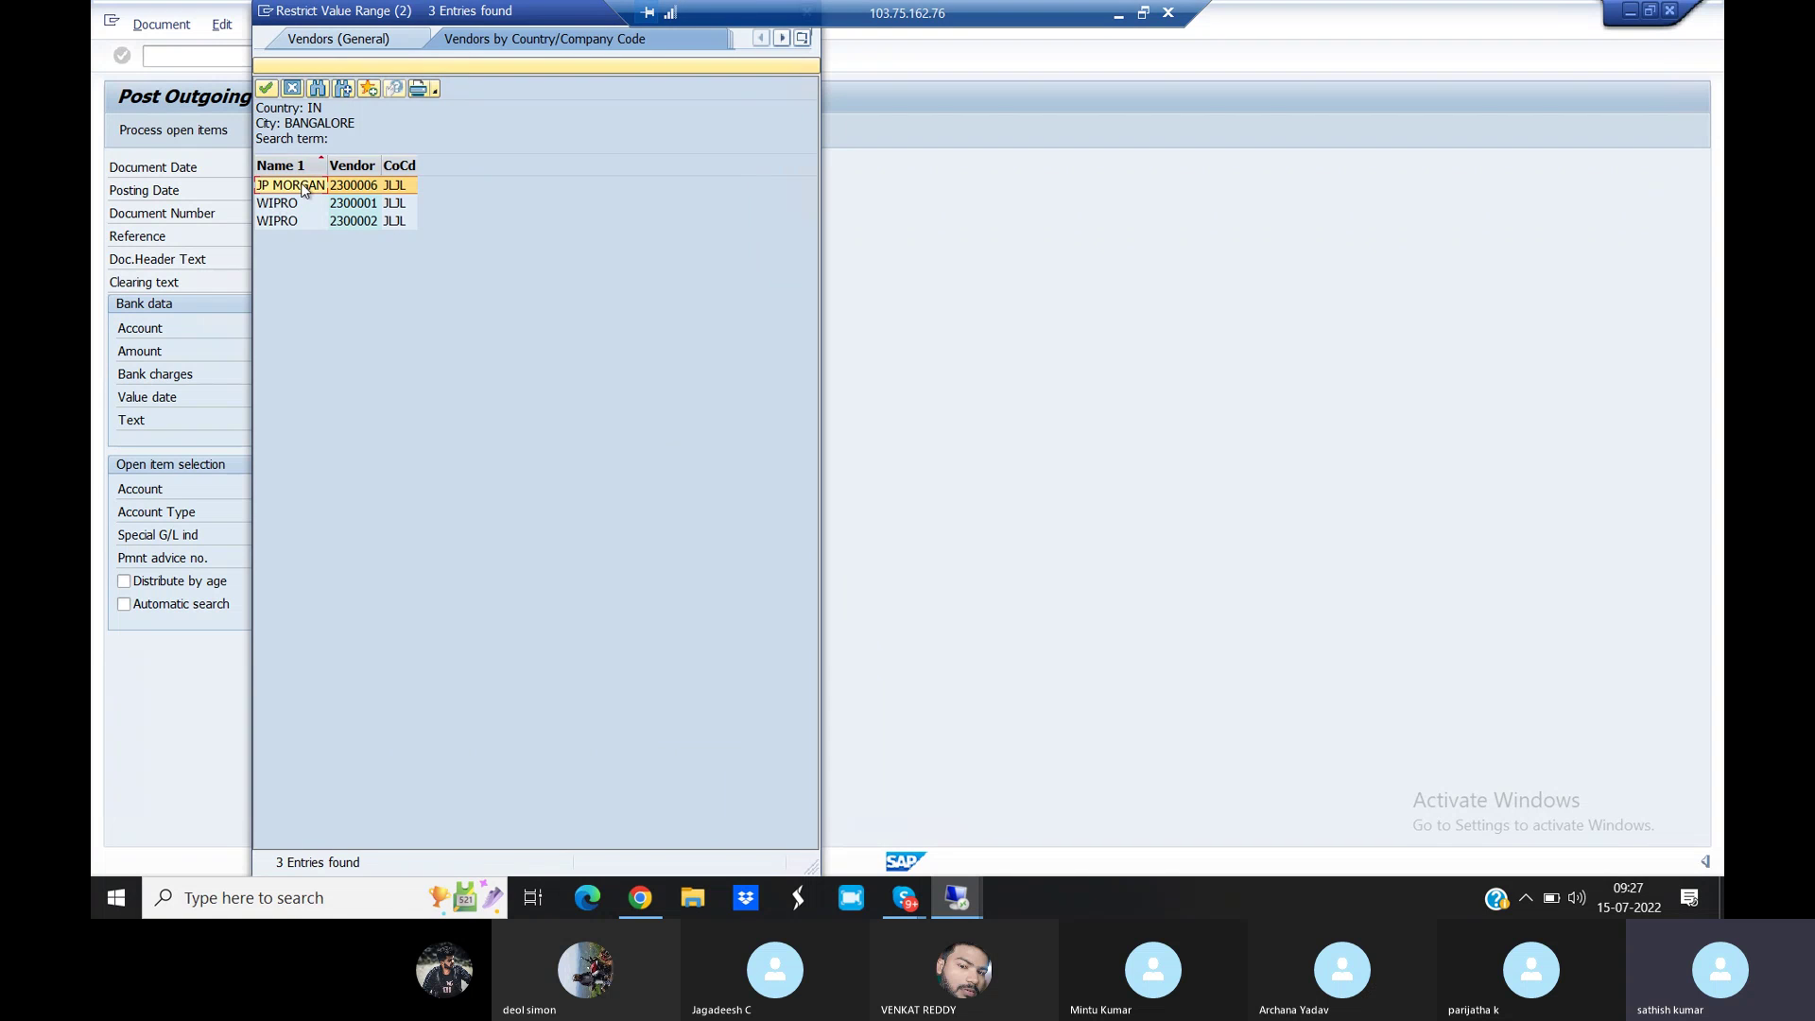
double_click(301, 184)
key("Return")
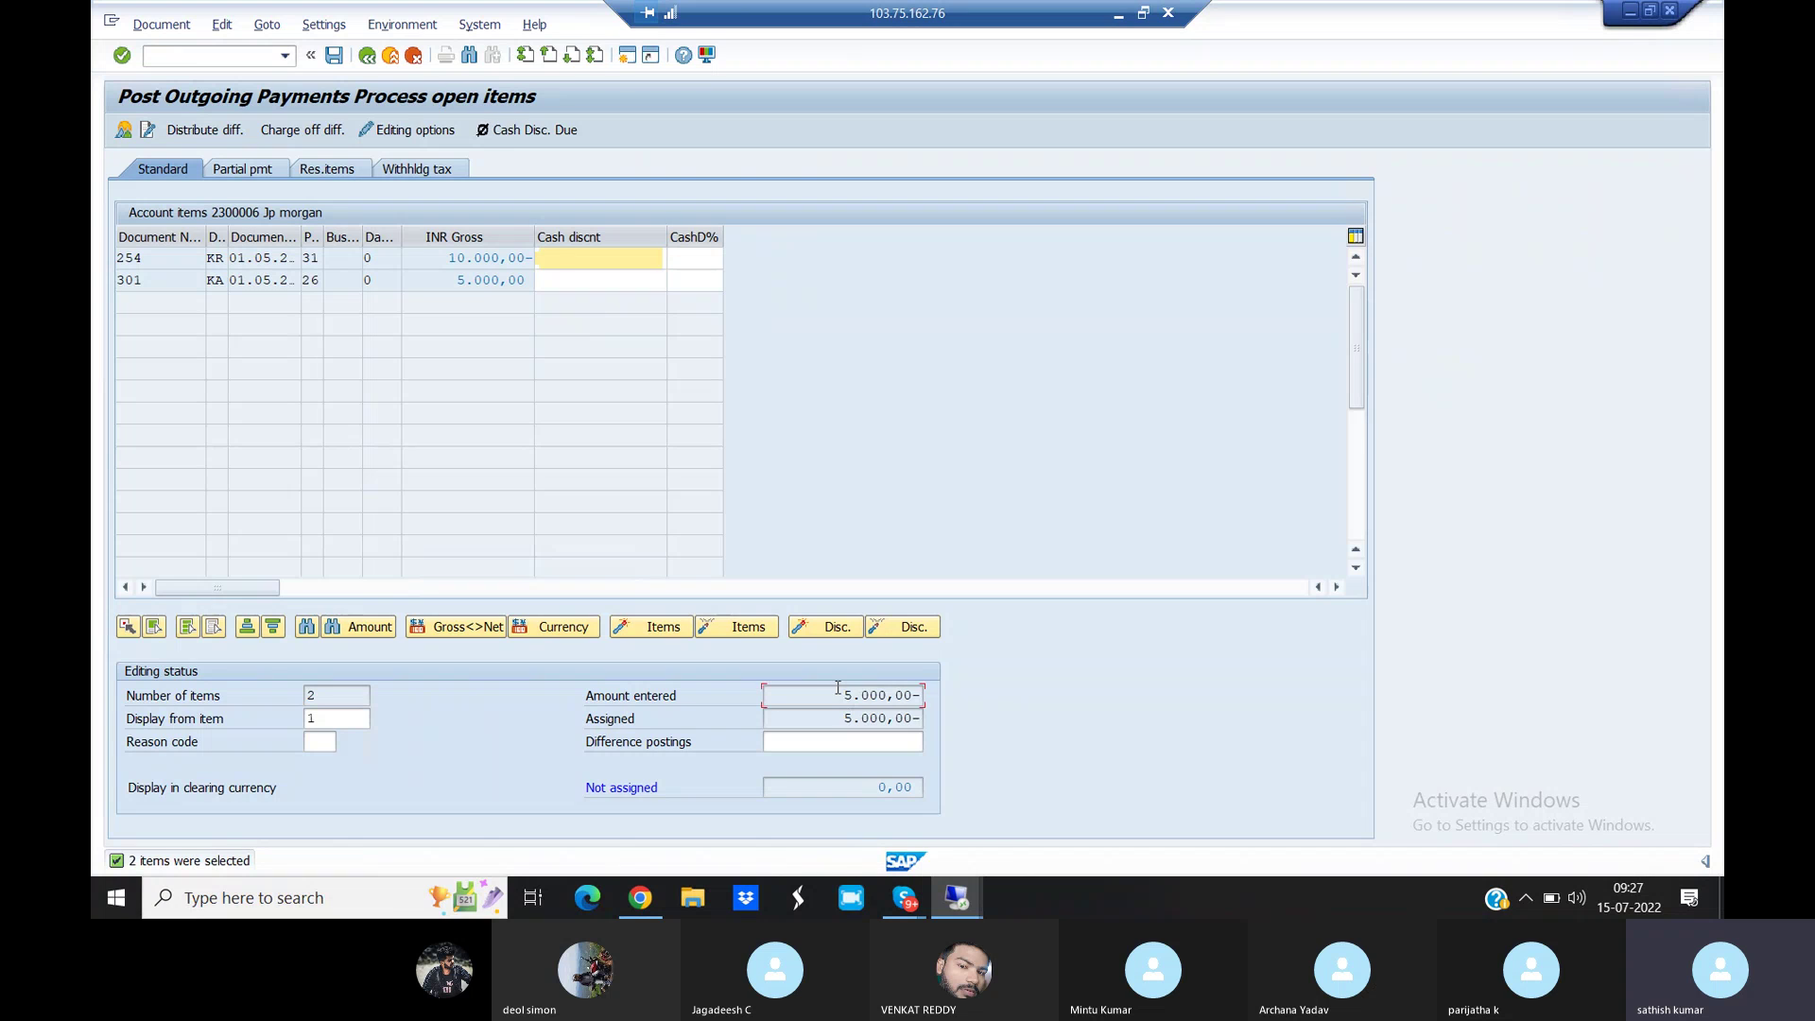
key("Tab")
key("Tab")
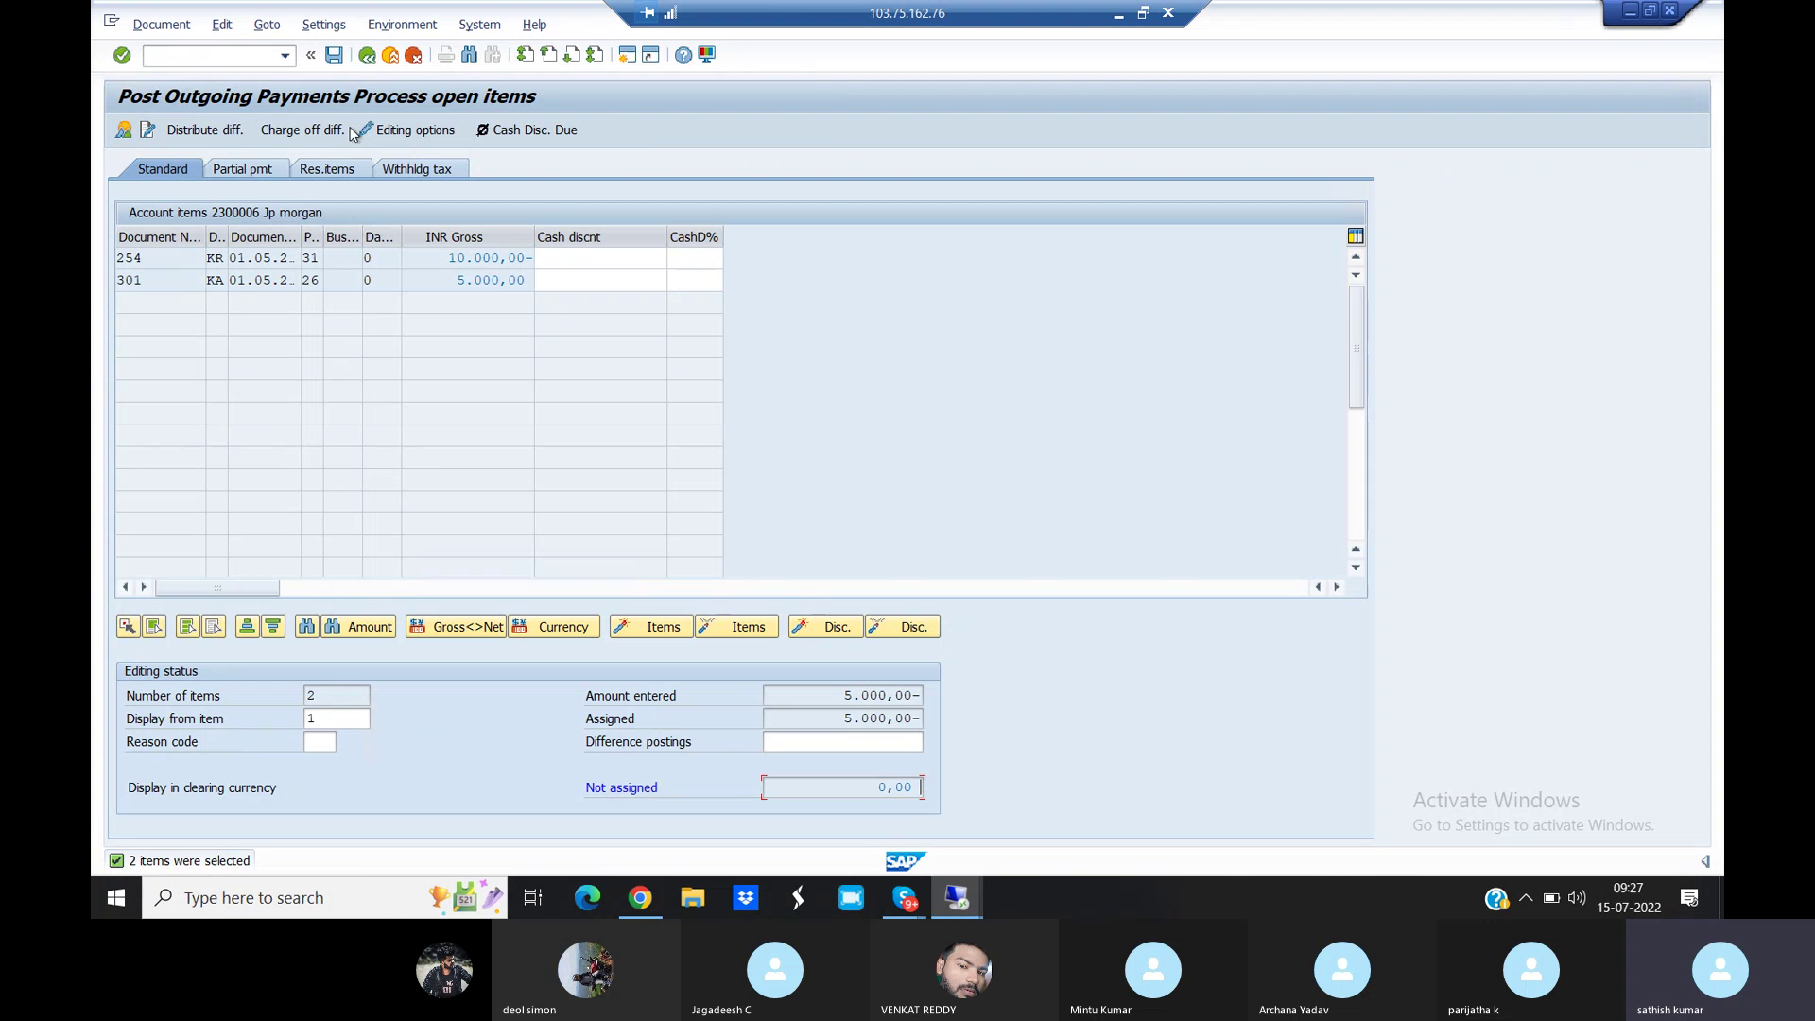
Post the outgoing payment and refresh JP Morgan's open items in the vendor line item display
left_click(333, 57)
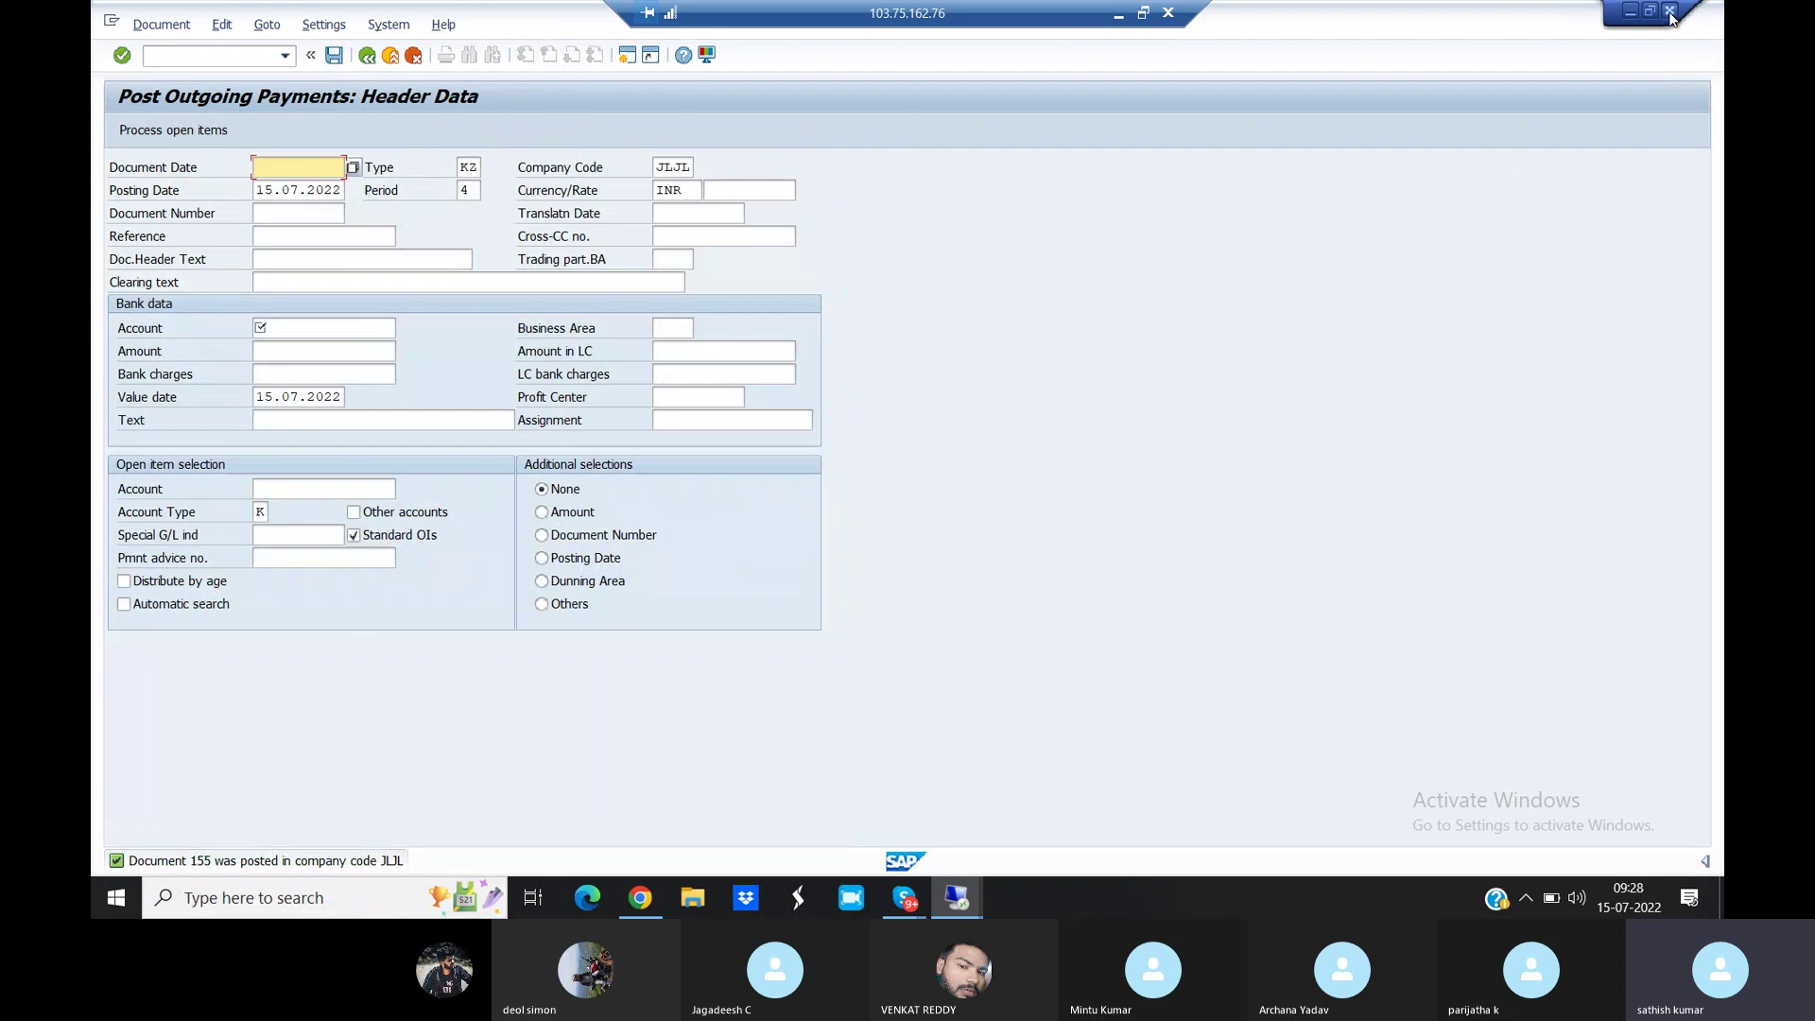
key("alt+Tab")
left_click(142, 25)
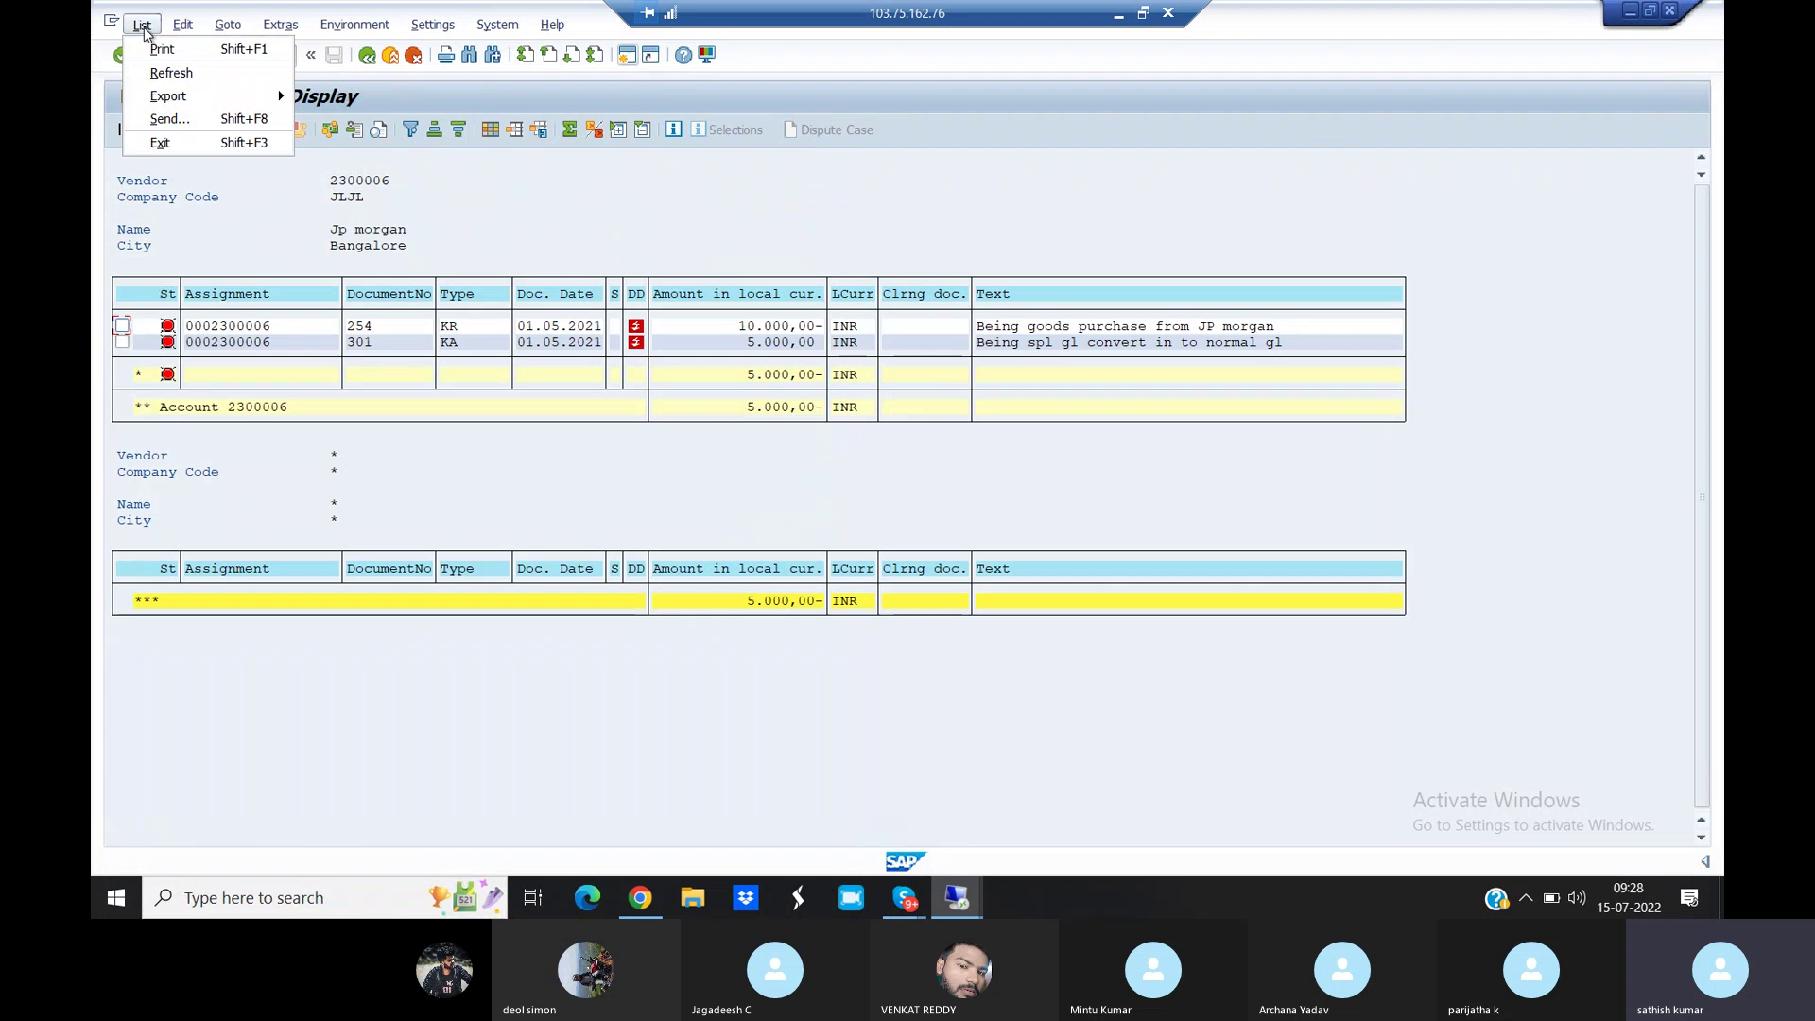
left_click(172, 76)
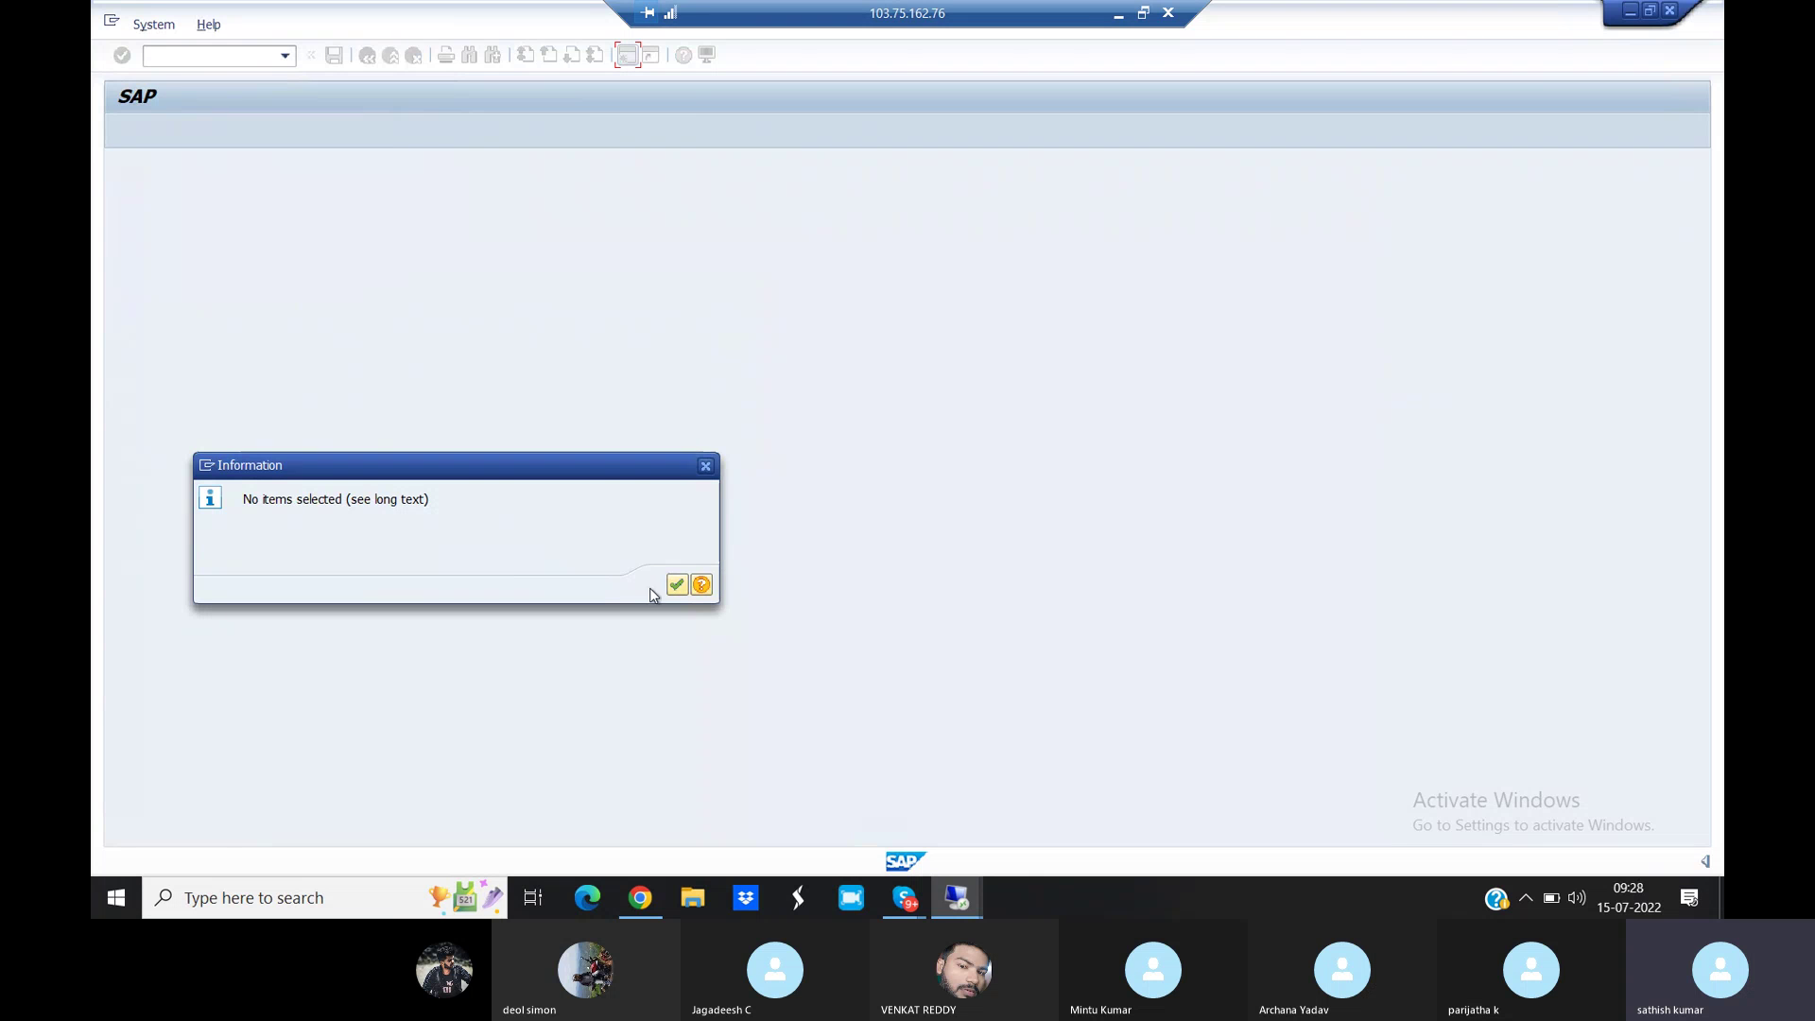
left_click(675, 585)
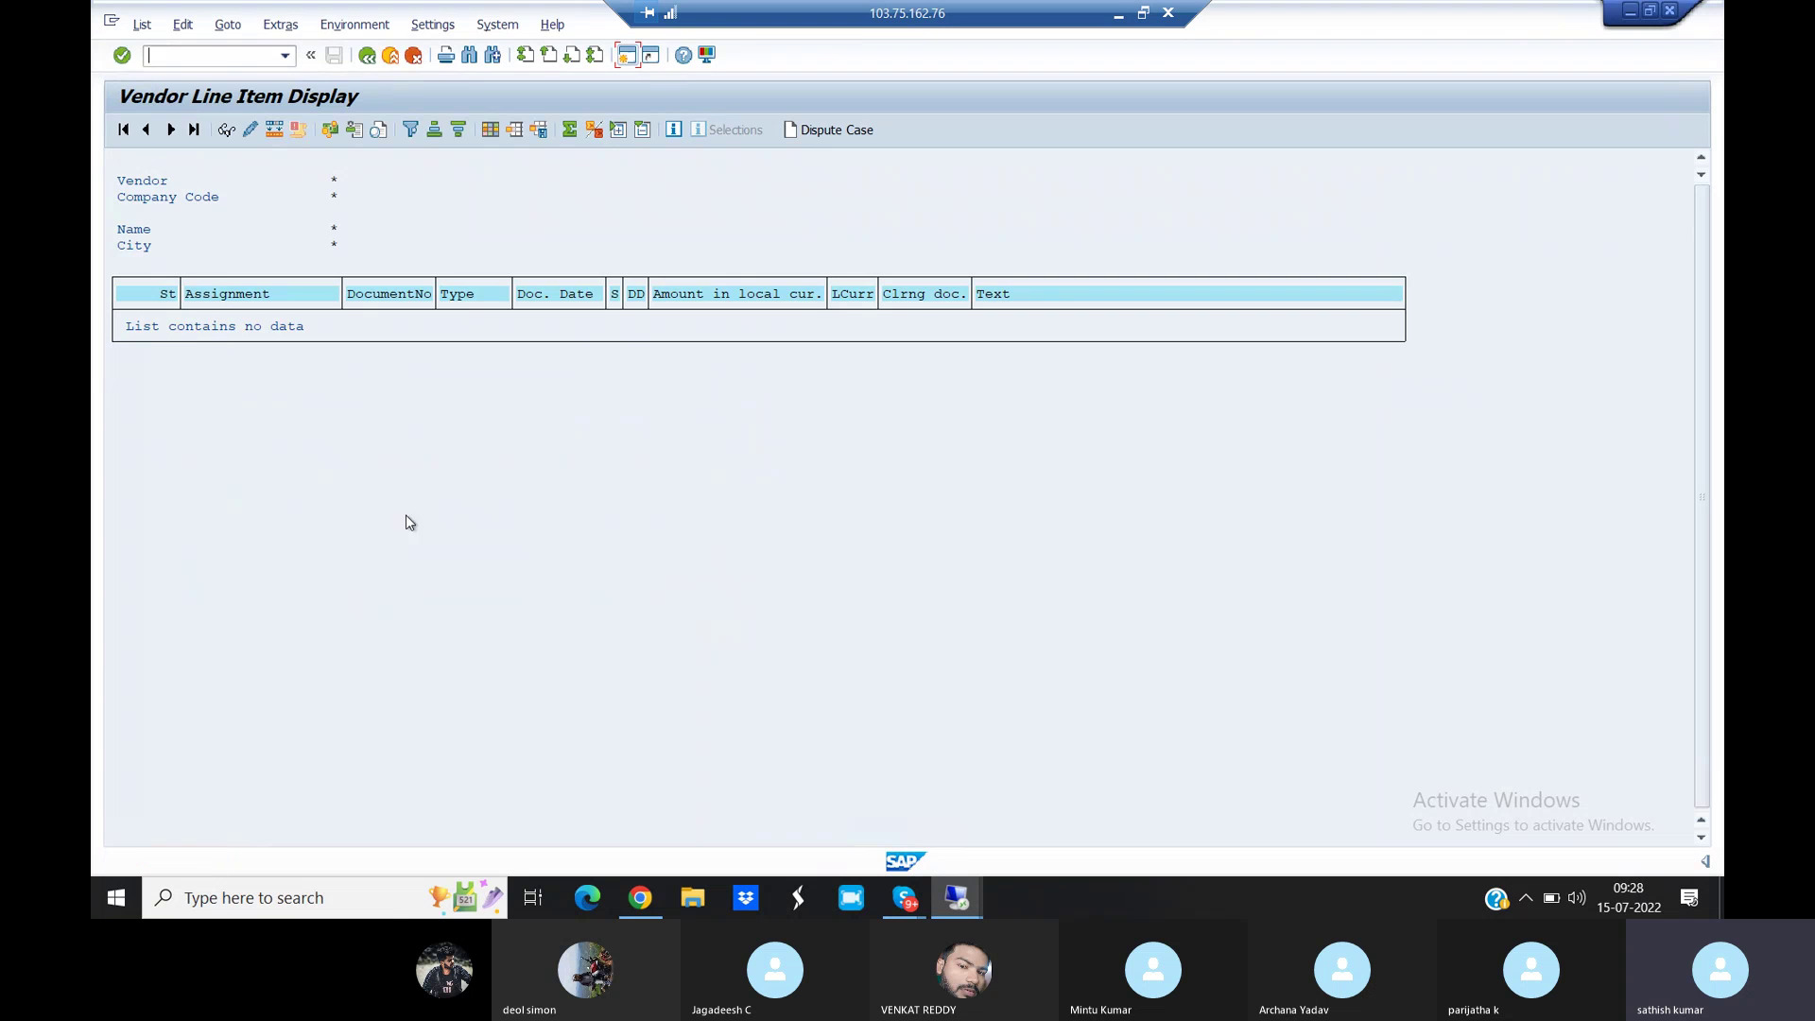
Display the cleared line items of vendor 2300006 in company code JLJL
left_click(366, 56)
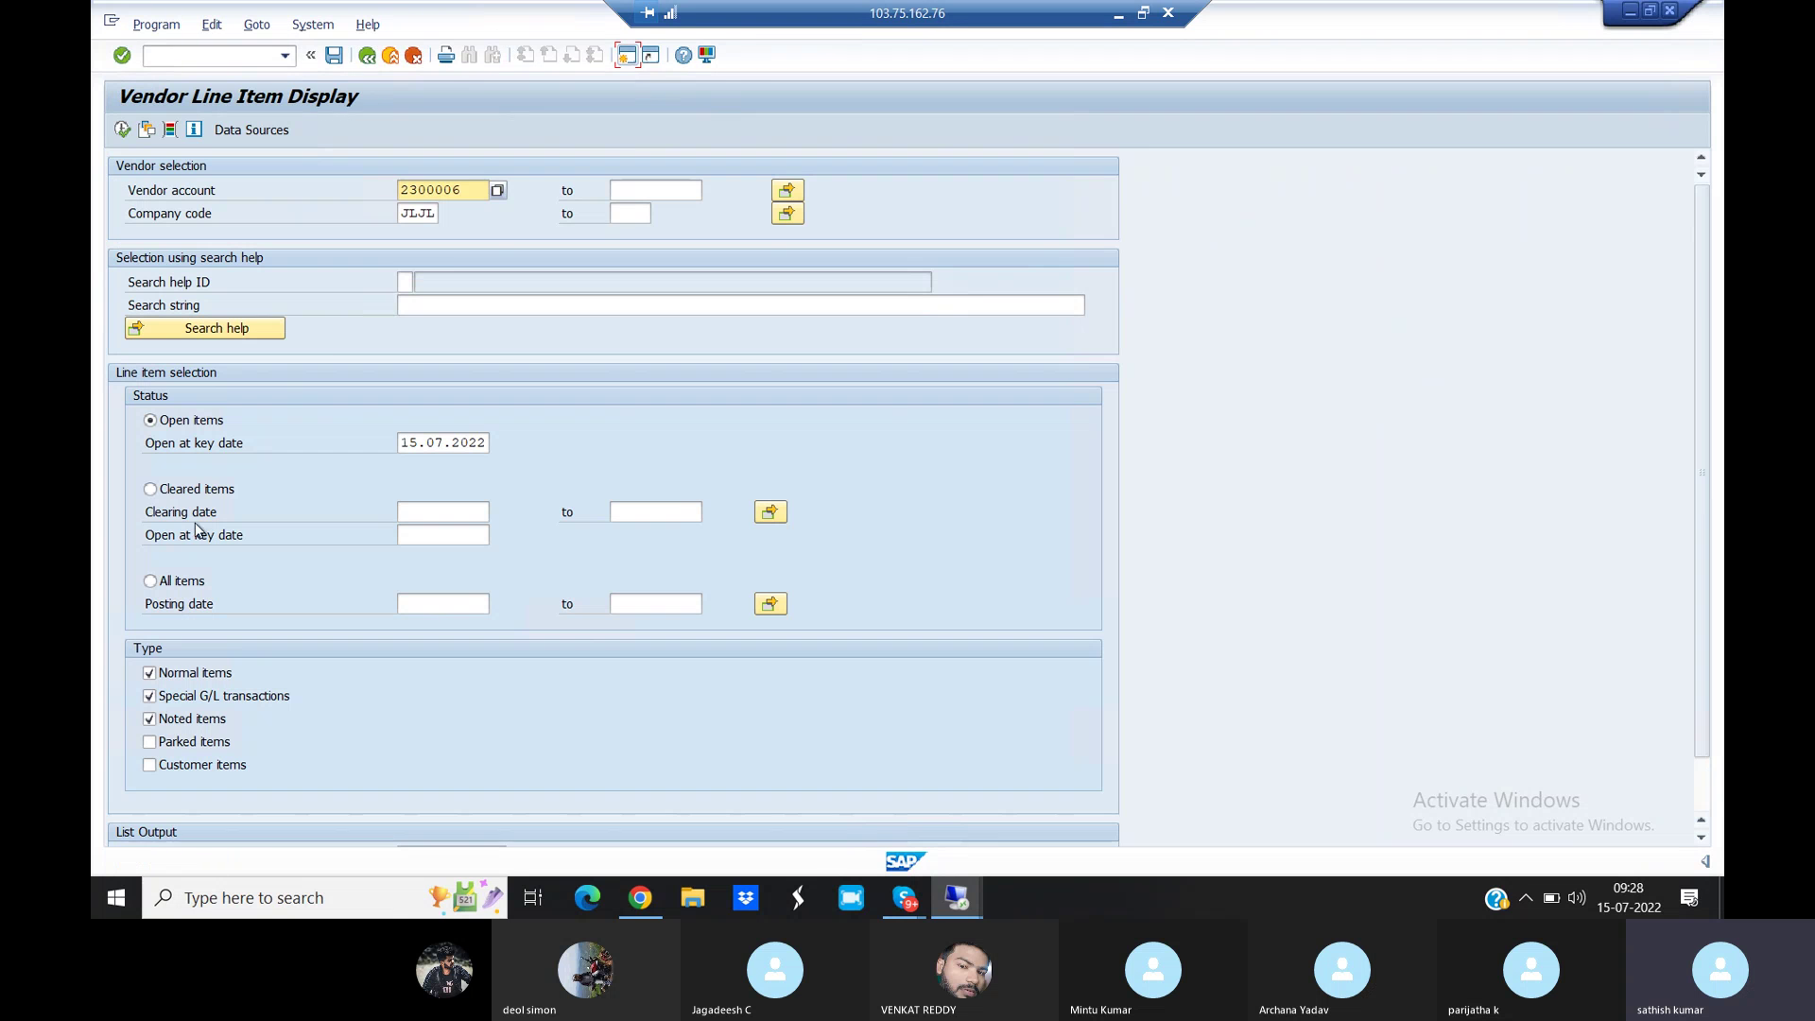
left_click(149, 489)
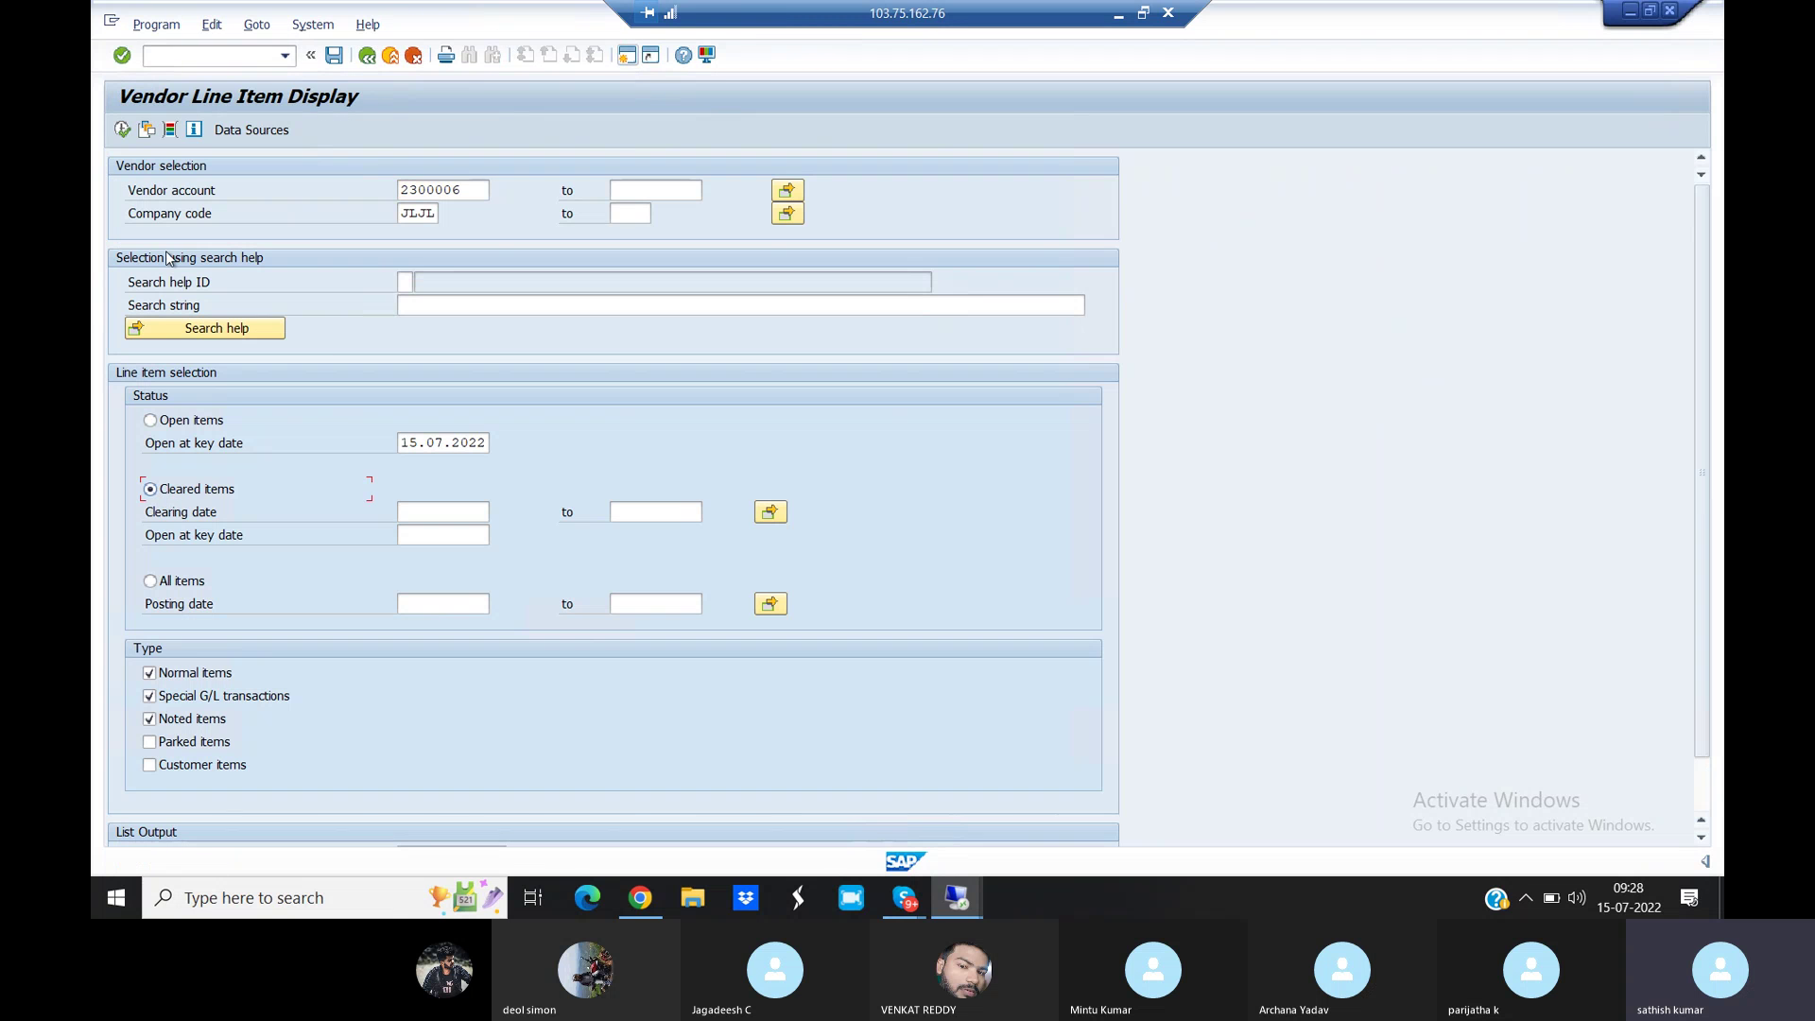
left_click(123, 130)
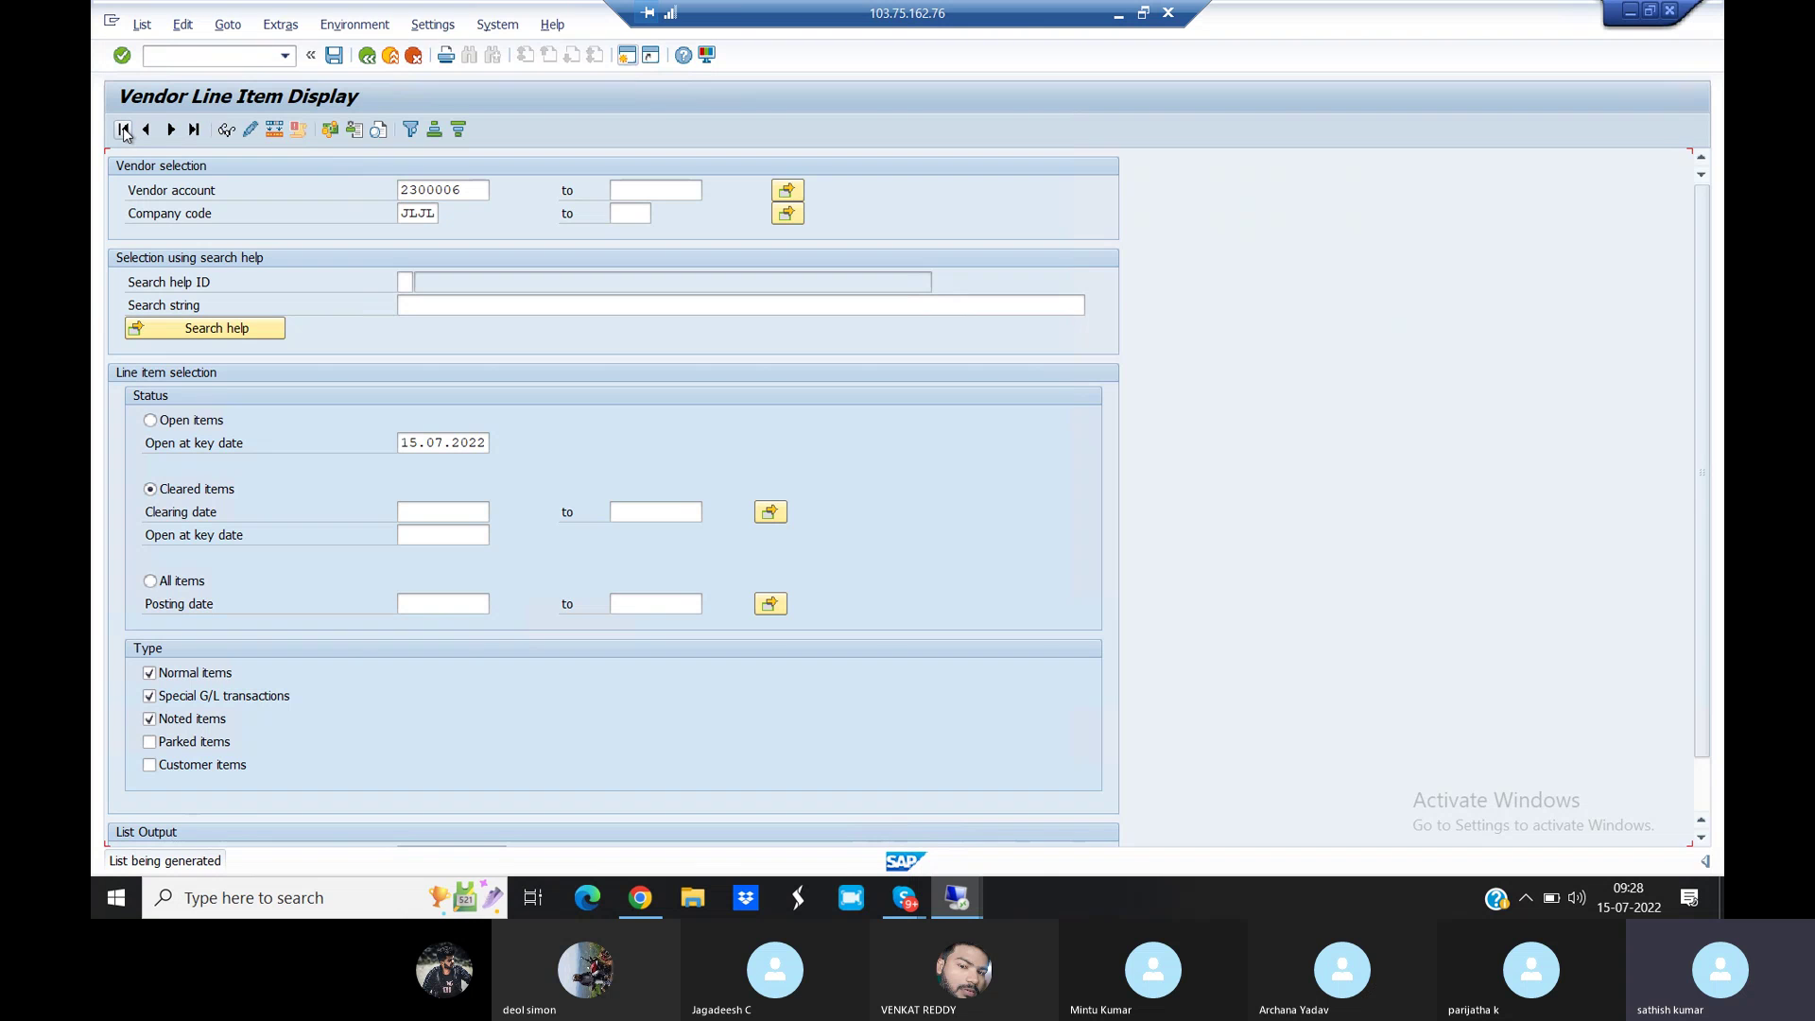
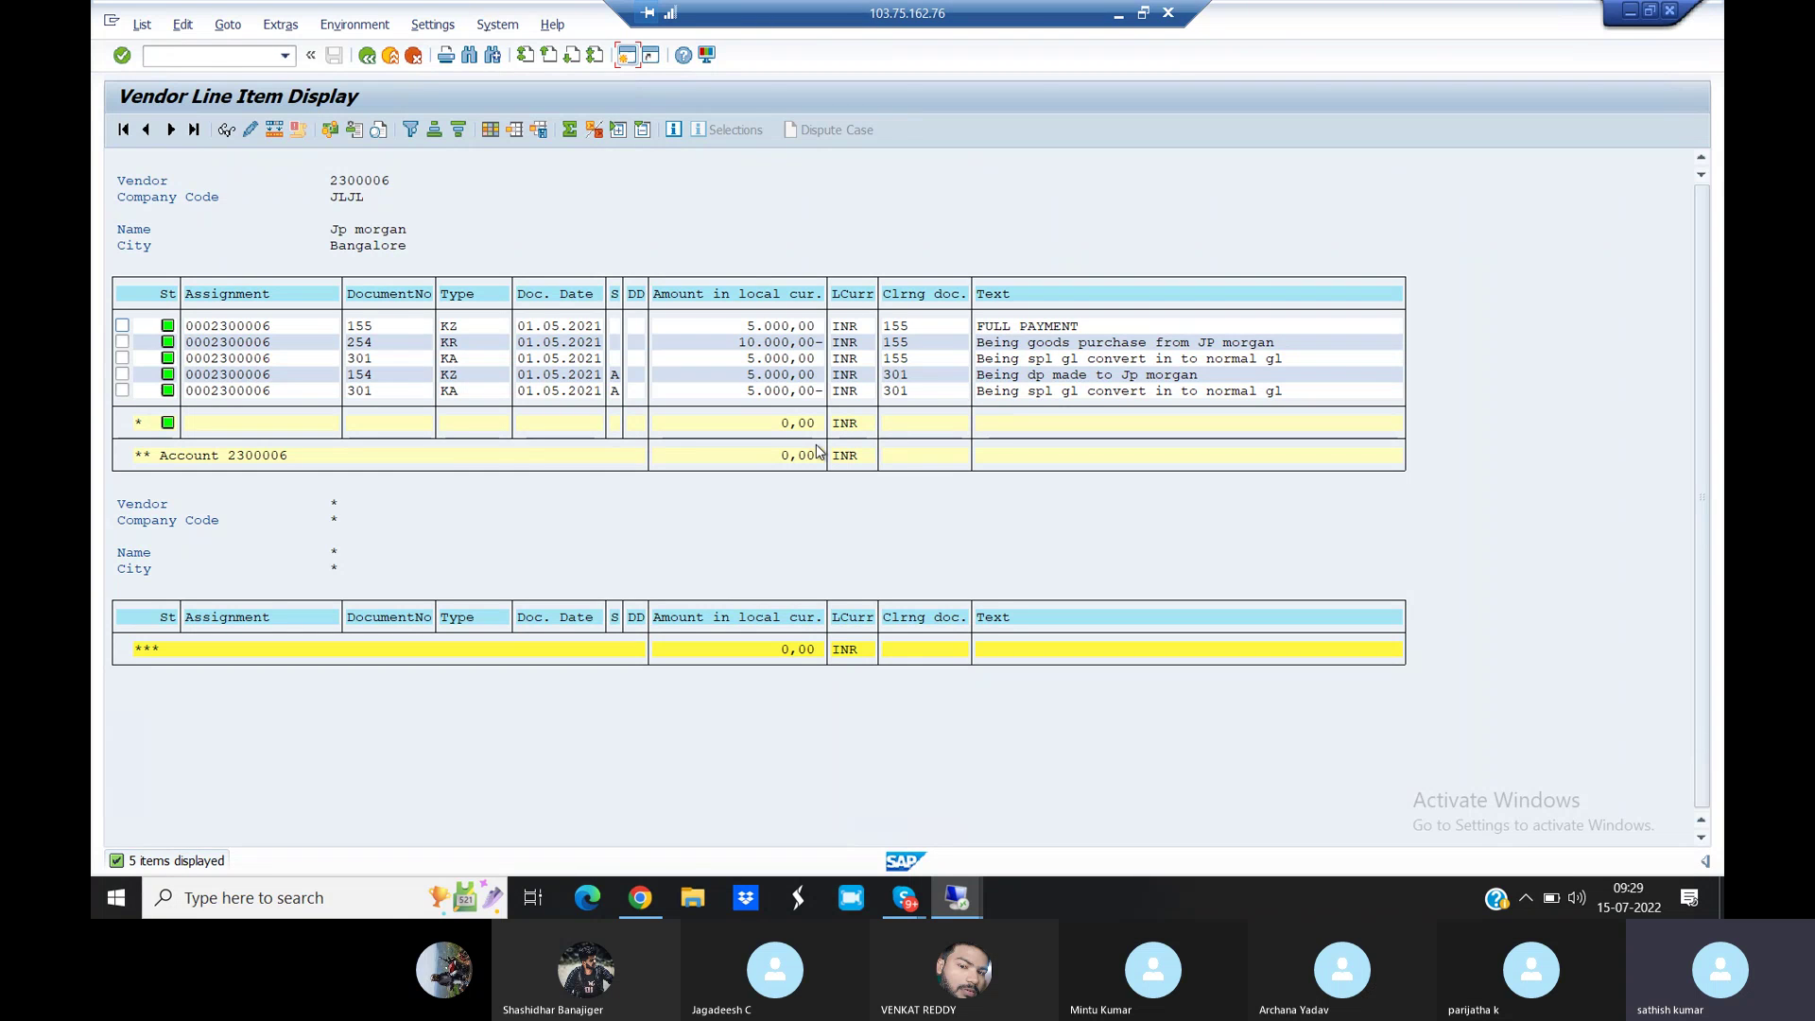
Open vendor 2300006's company code payment transactions in XK02 with the general and company code data included, and look through the available payment terms
left_click(185, 57)
type("/NXK02")
key("Return")
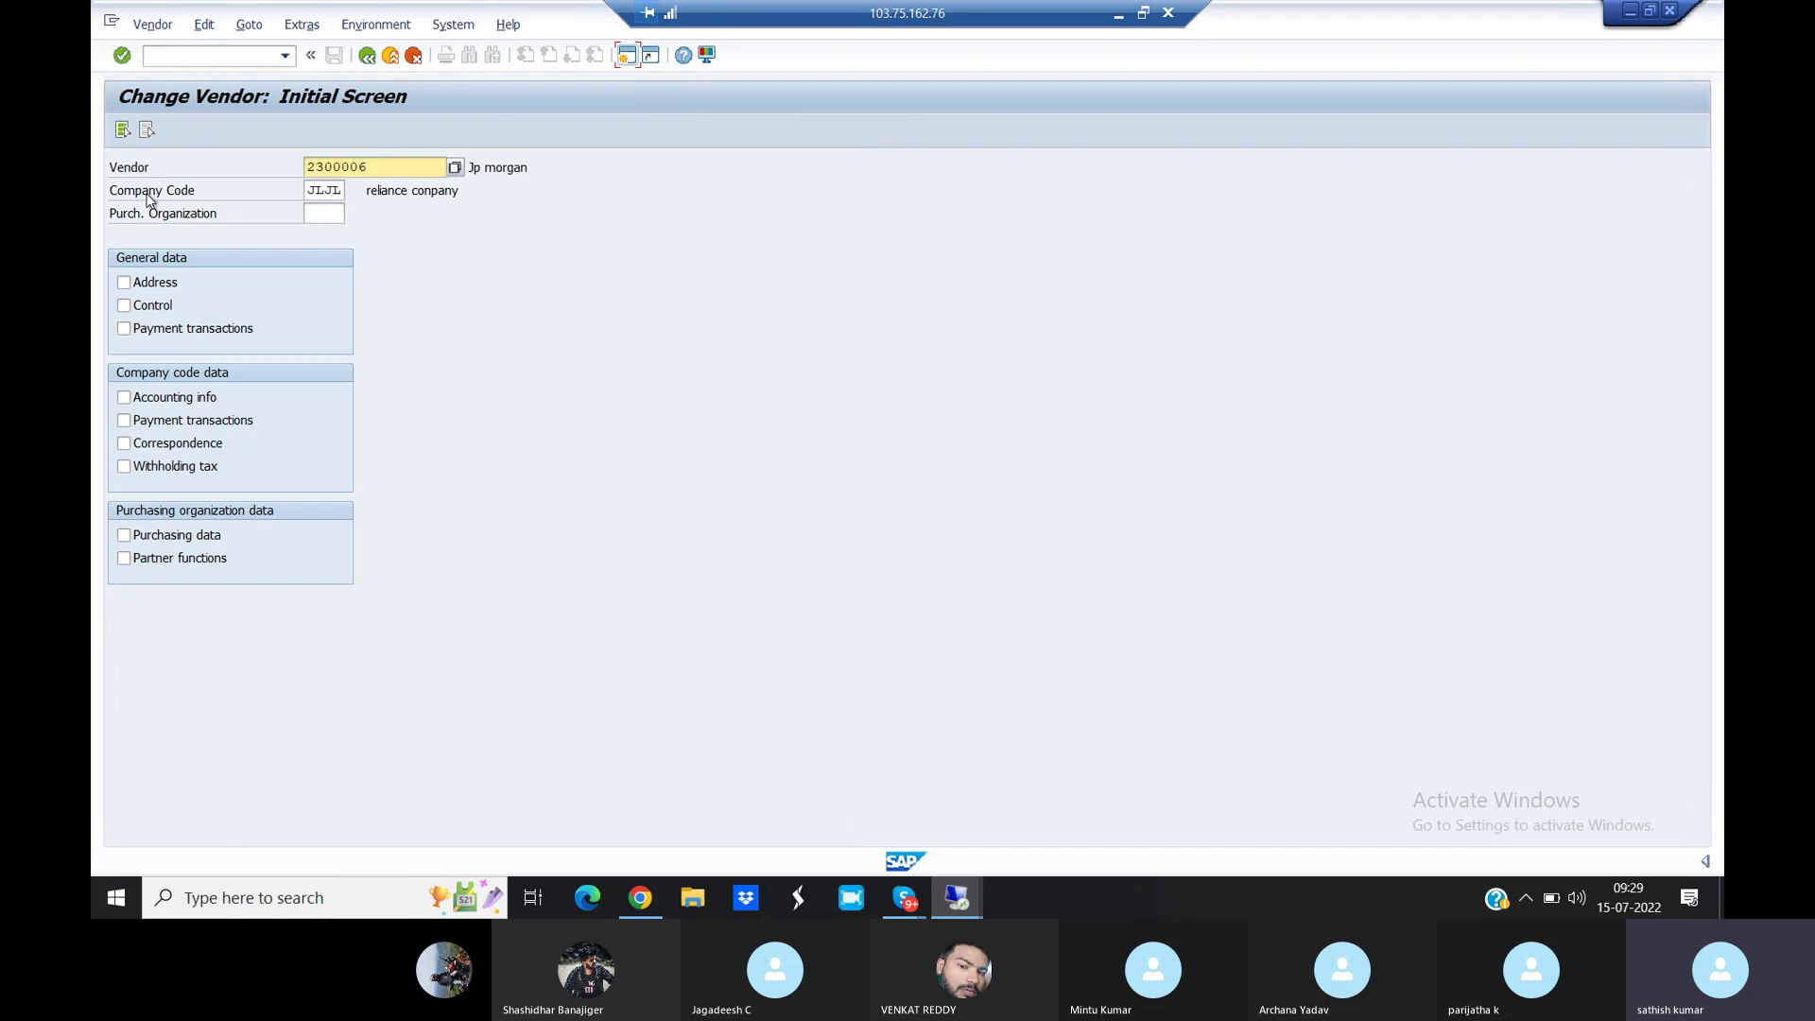
left_click(123, 129)
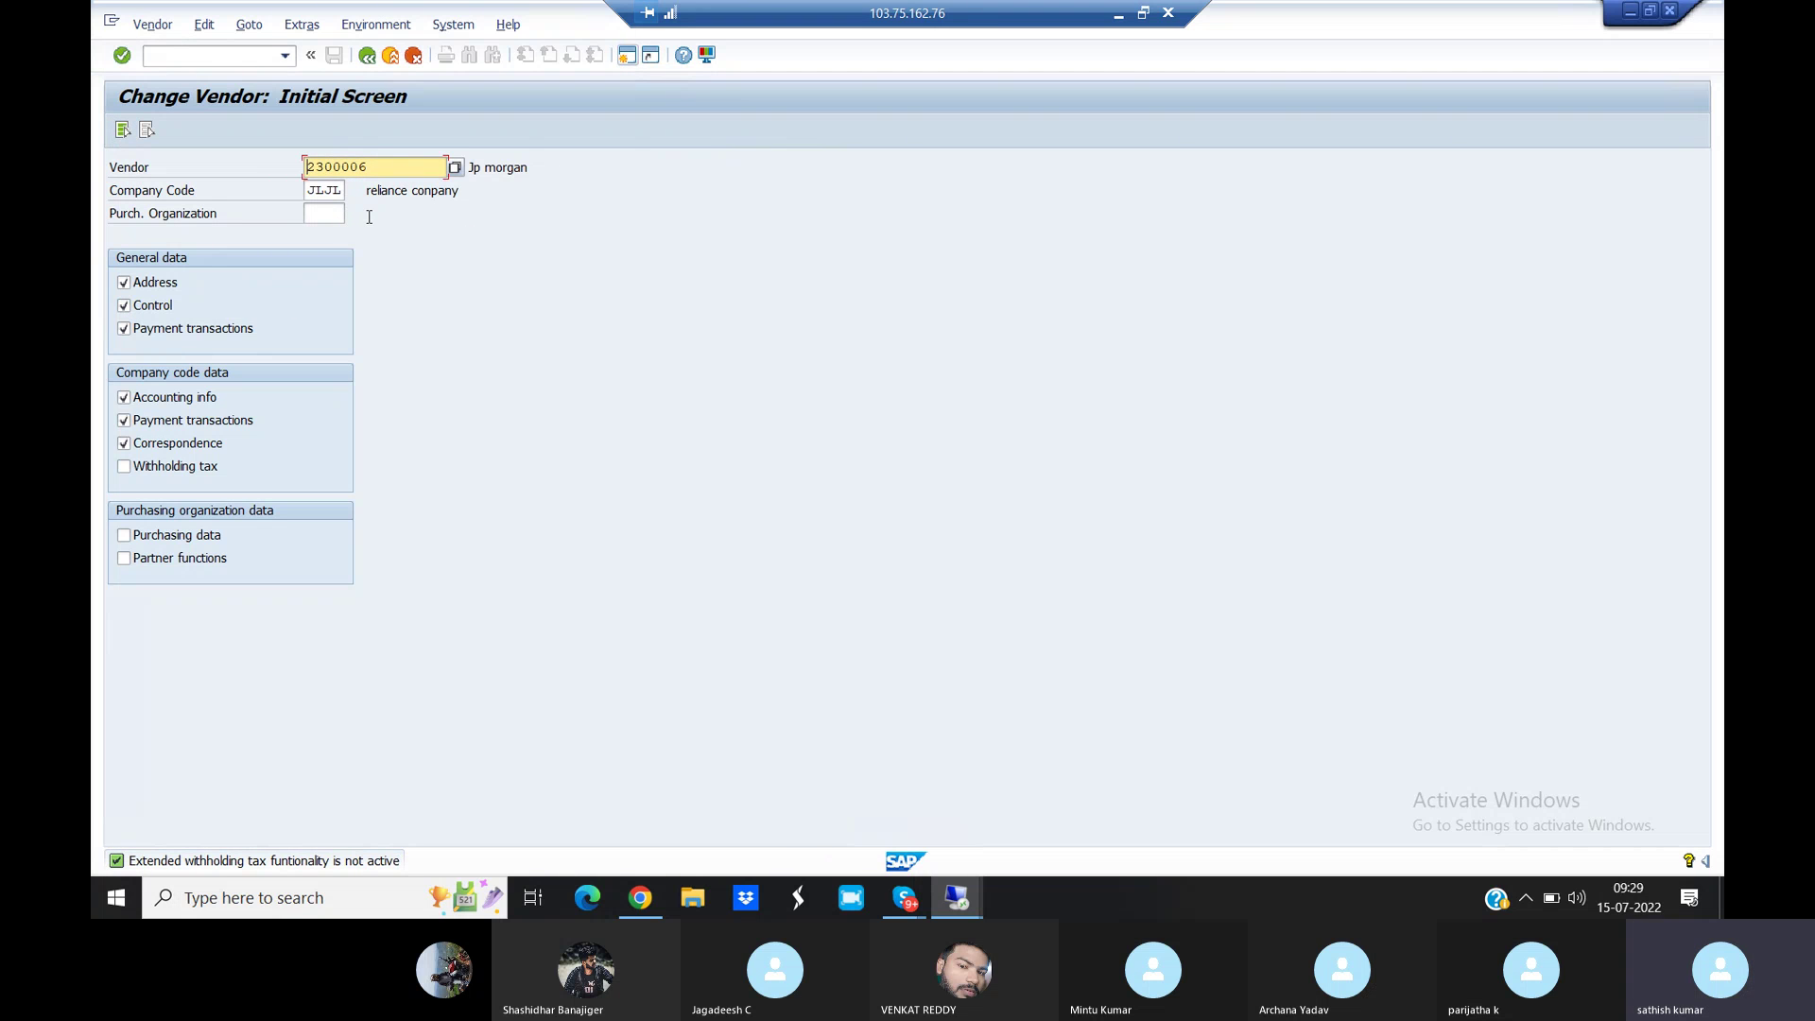
key("Return")
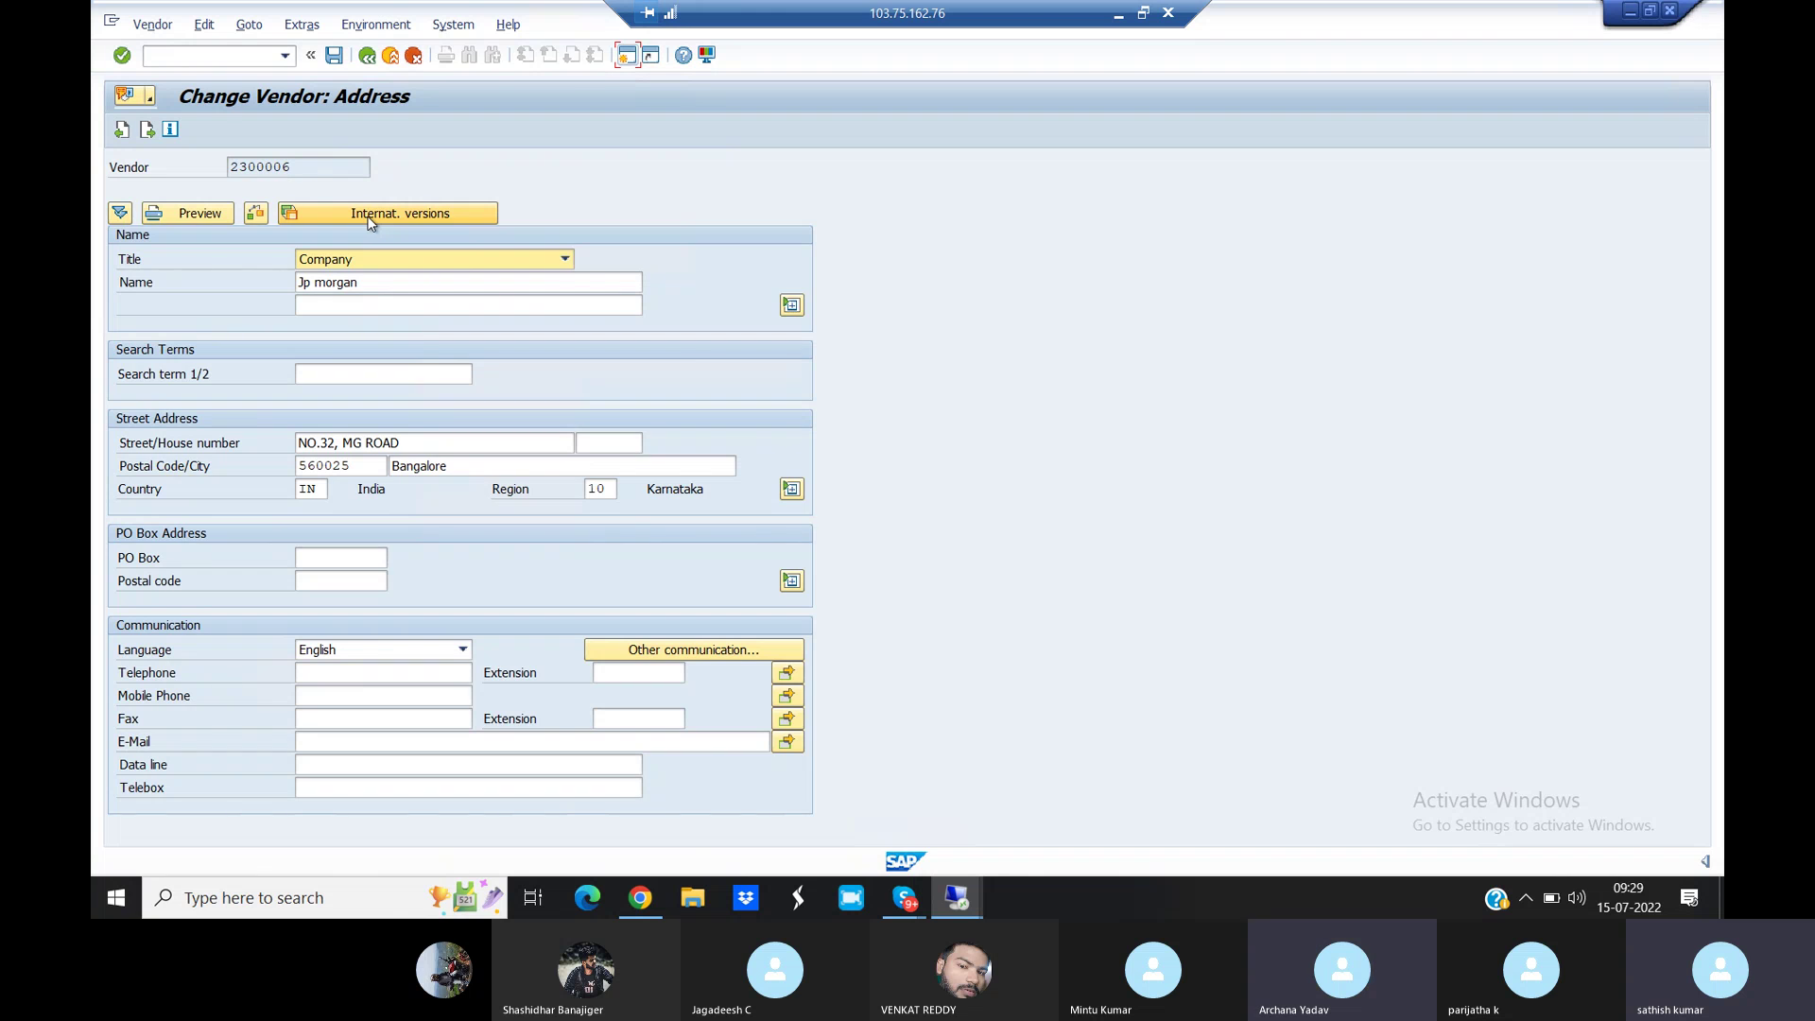
key("Return")
key("Return")
key("Return")
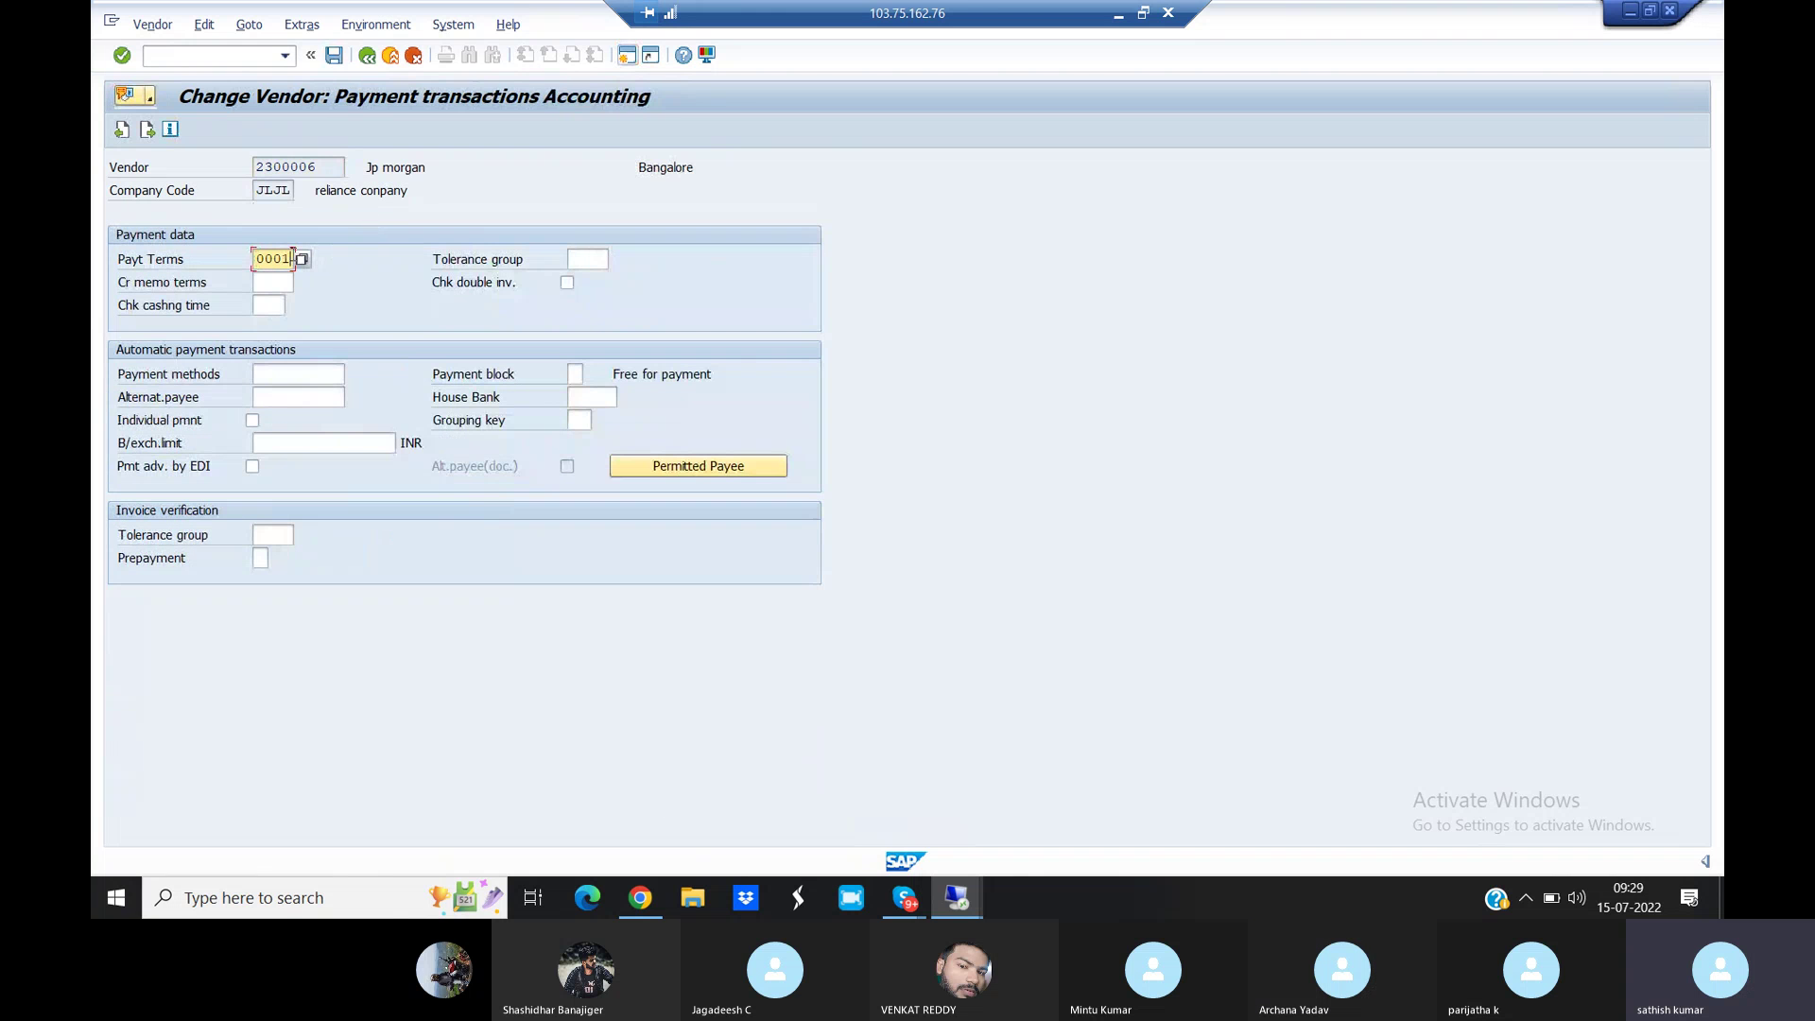
left_click(303, 259)
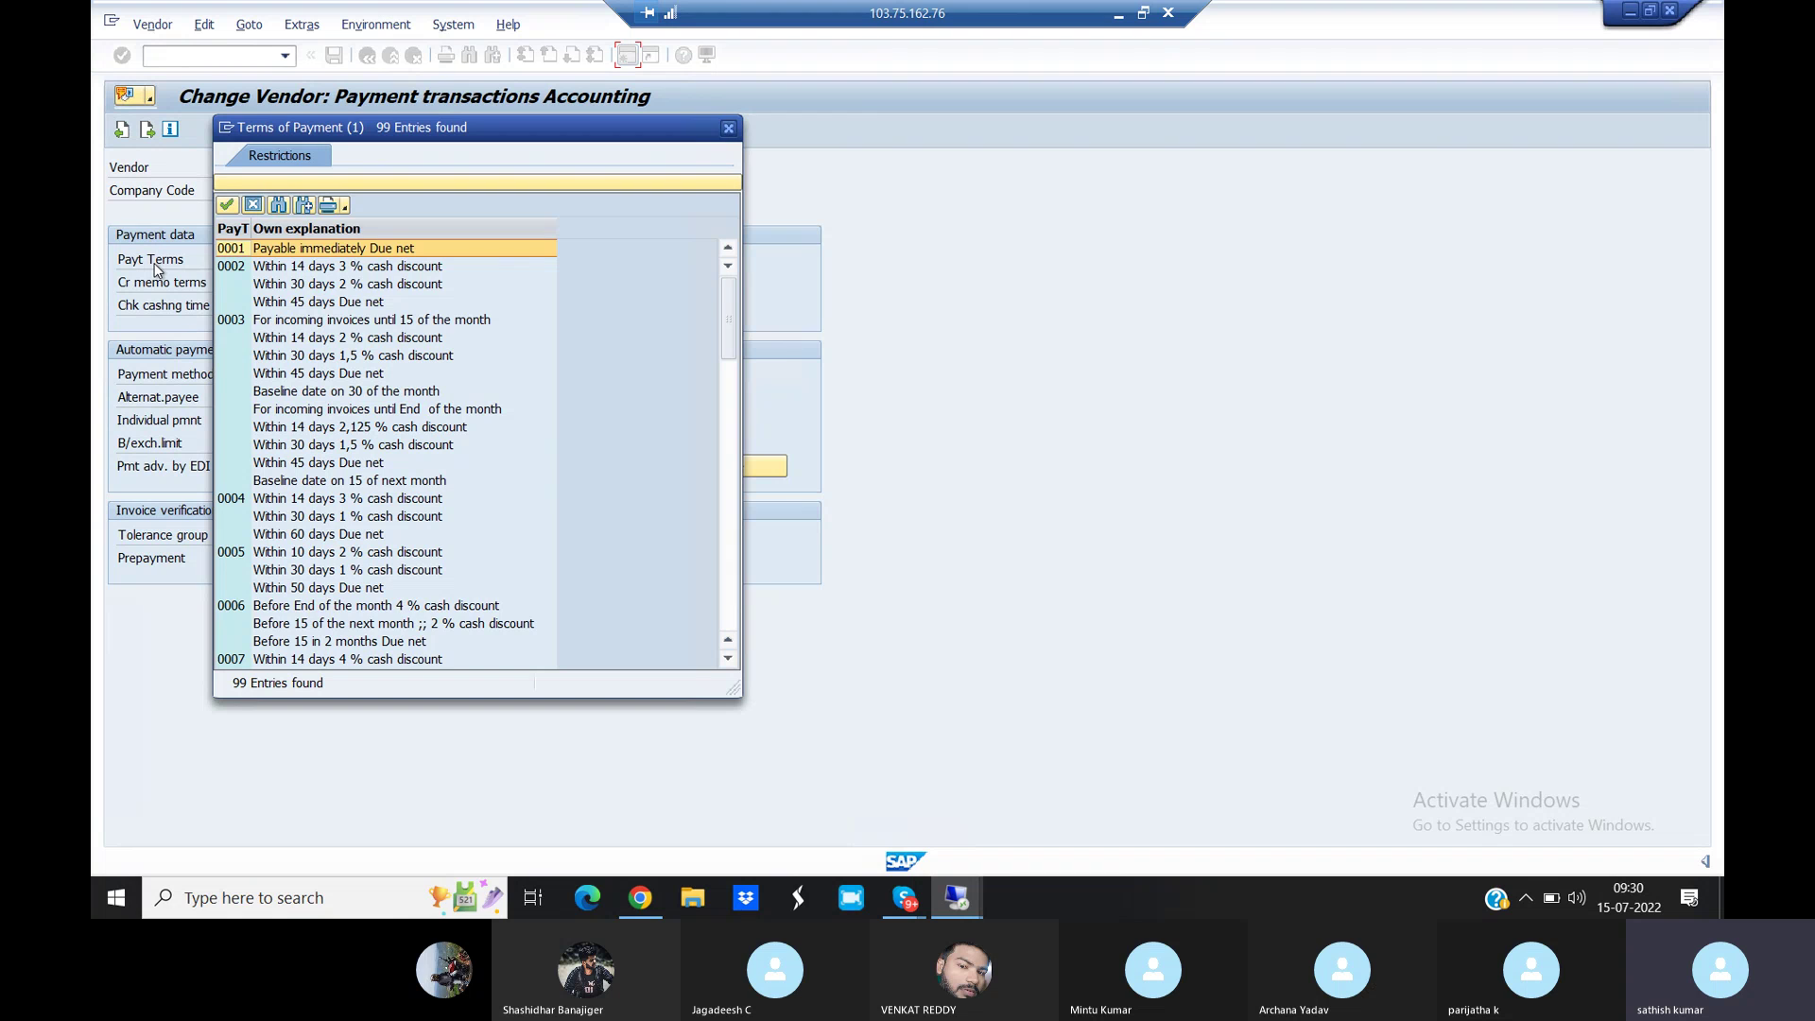
left_click(728, 129)
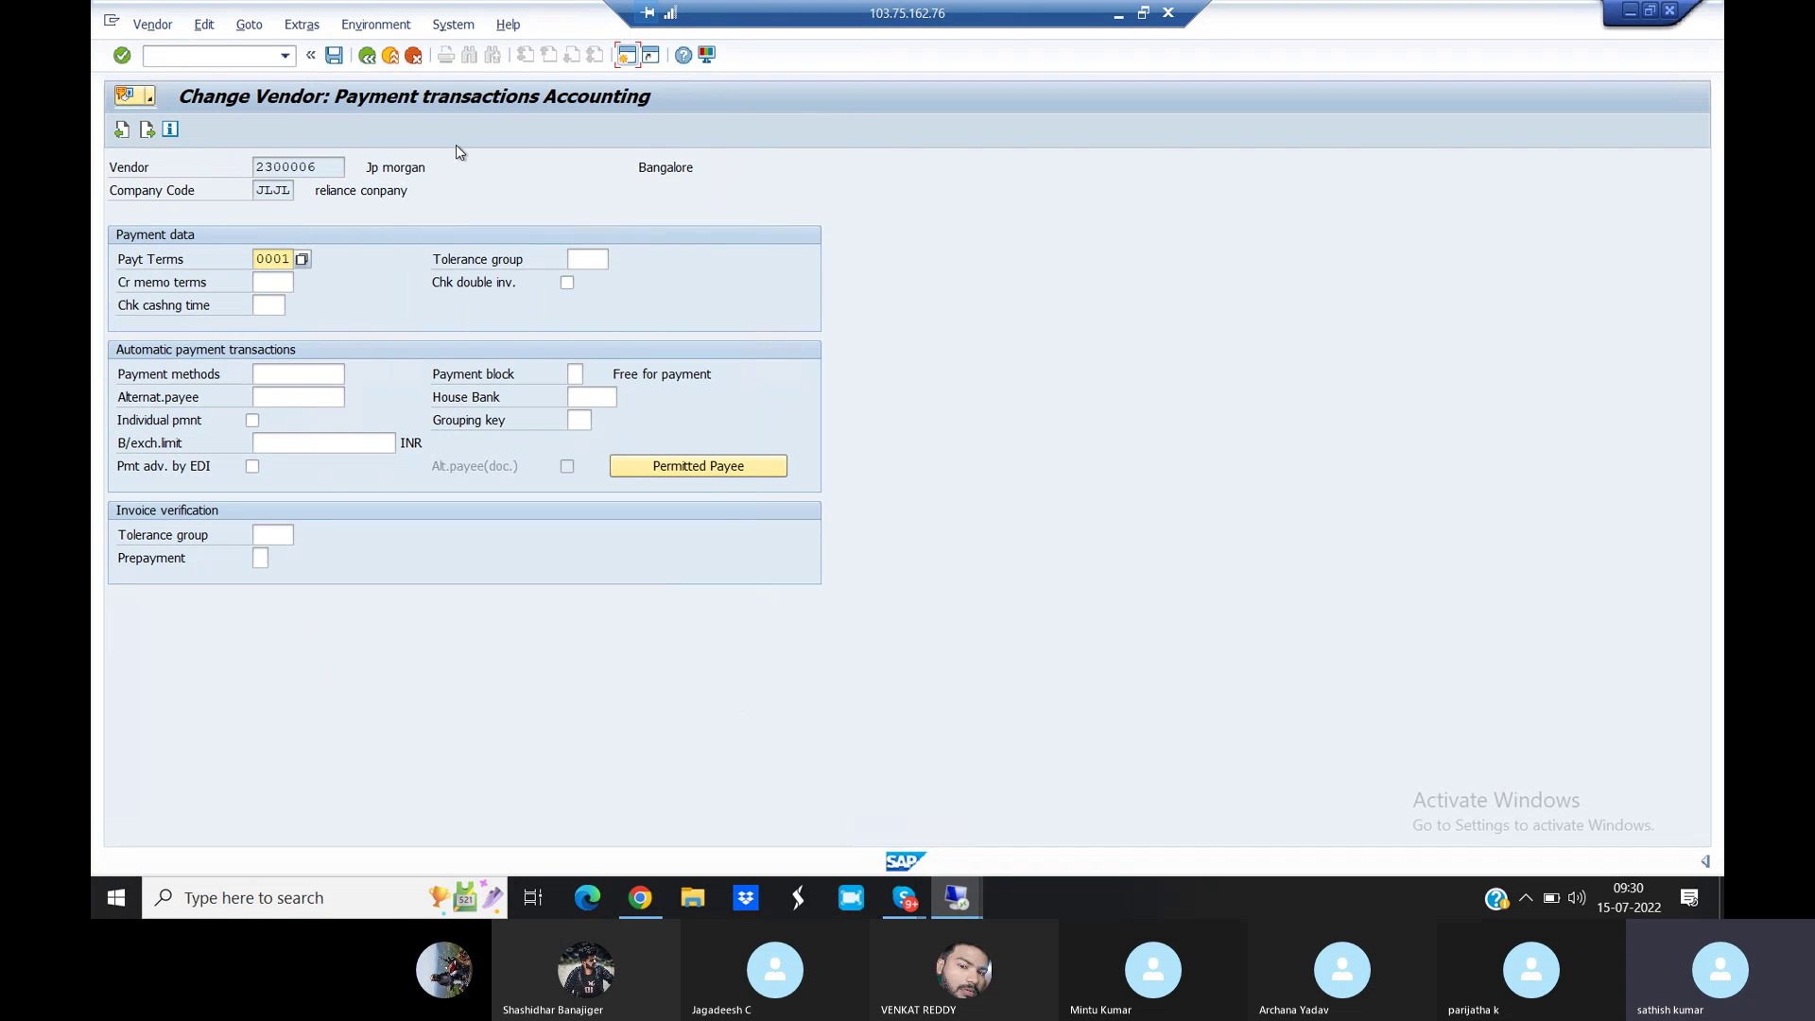
Open transaction OBB8 in a new session and create a new payment terms entry with the key JLJL
left_click(192, 51)
key("F3")
type("/NO")
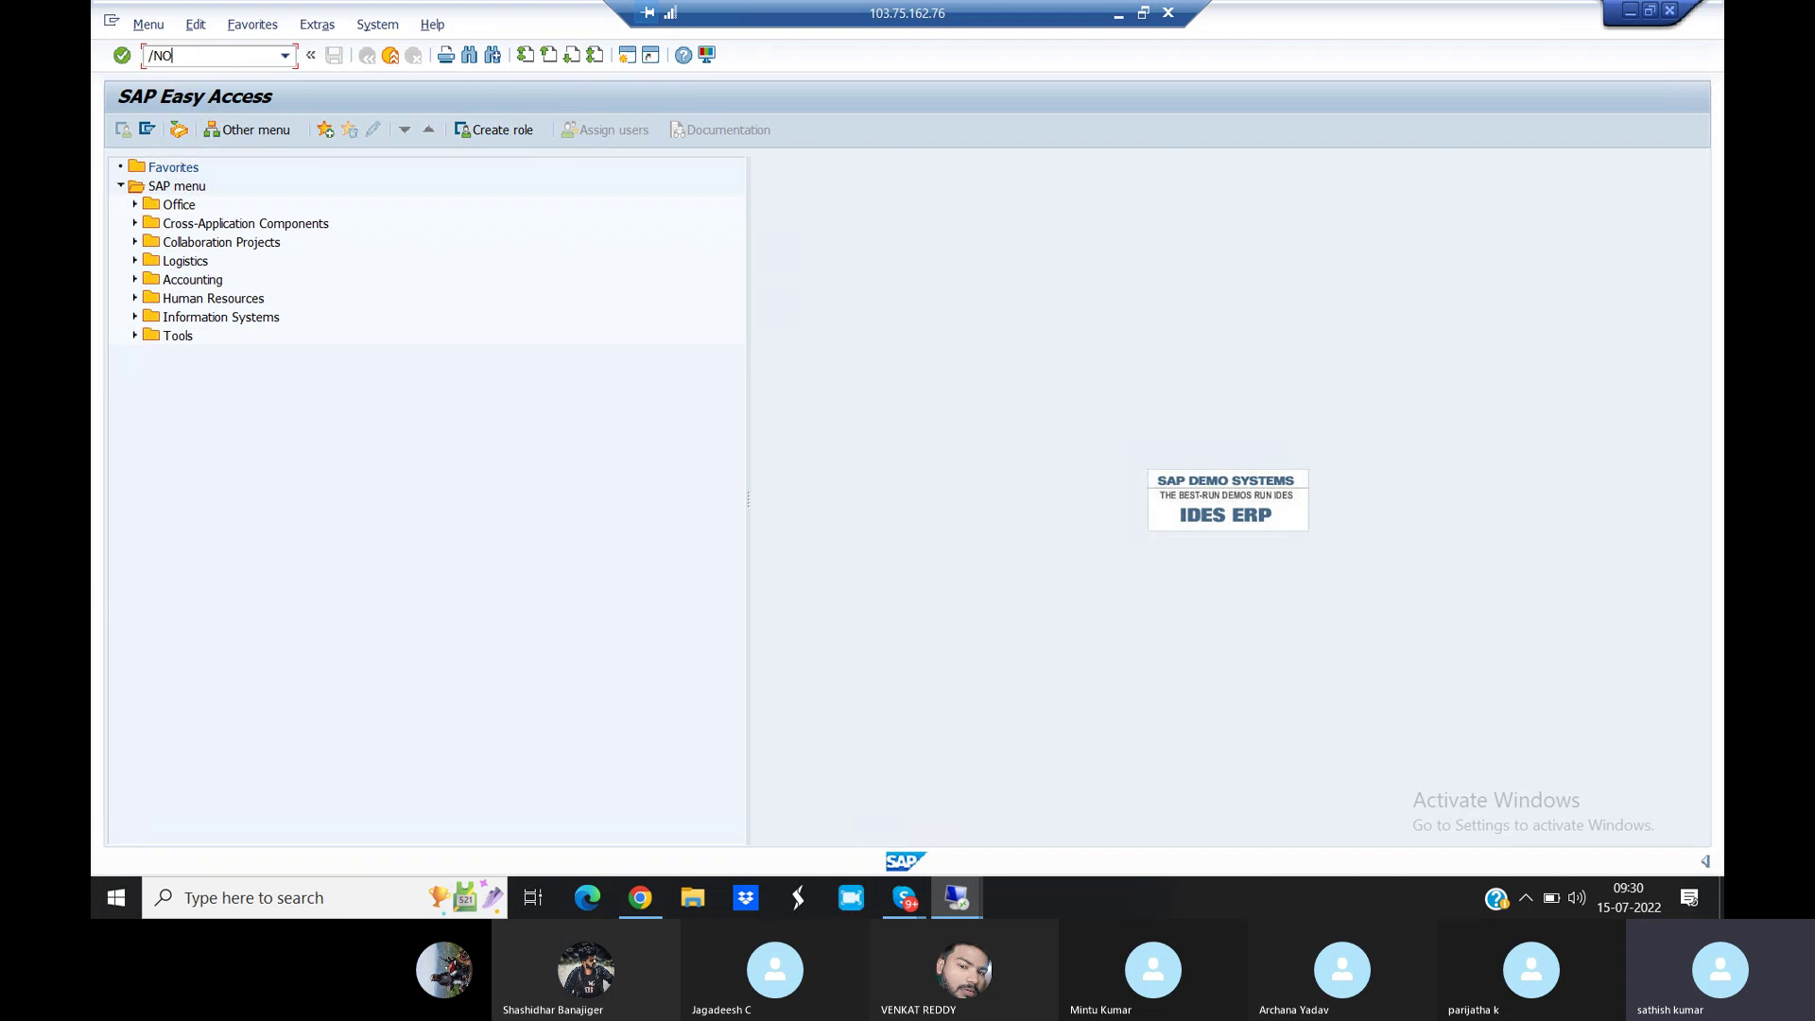
type("BB8")
key("Return")
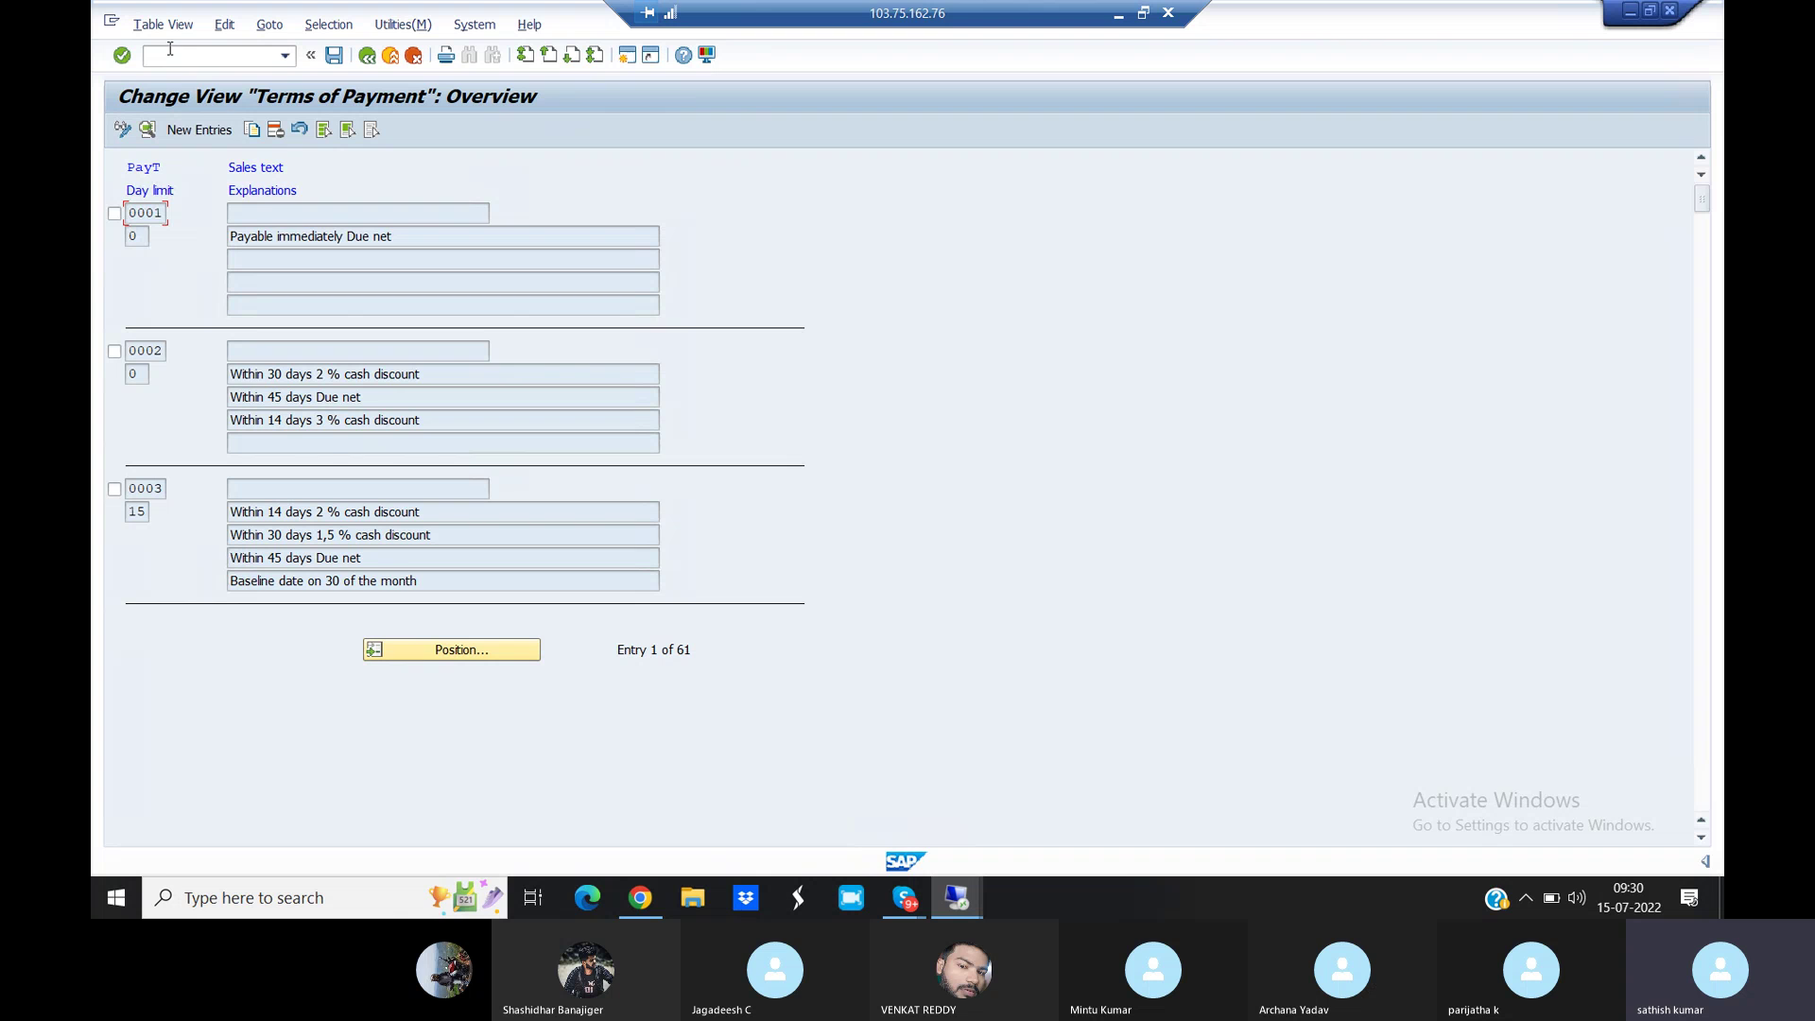
left_click(203, 129)
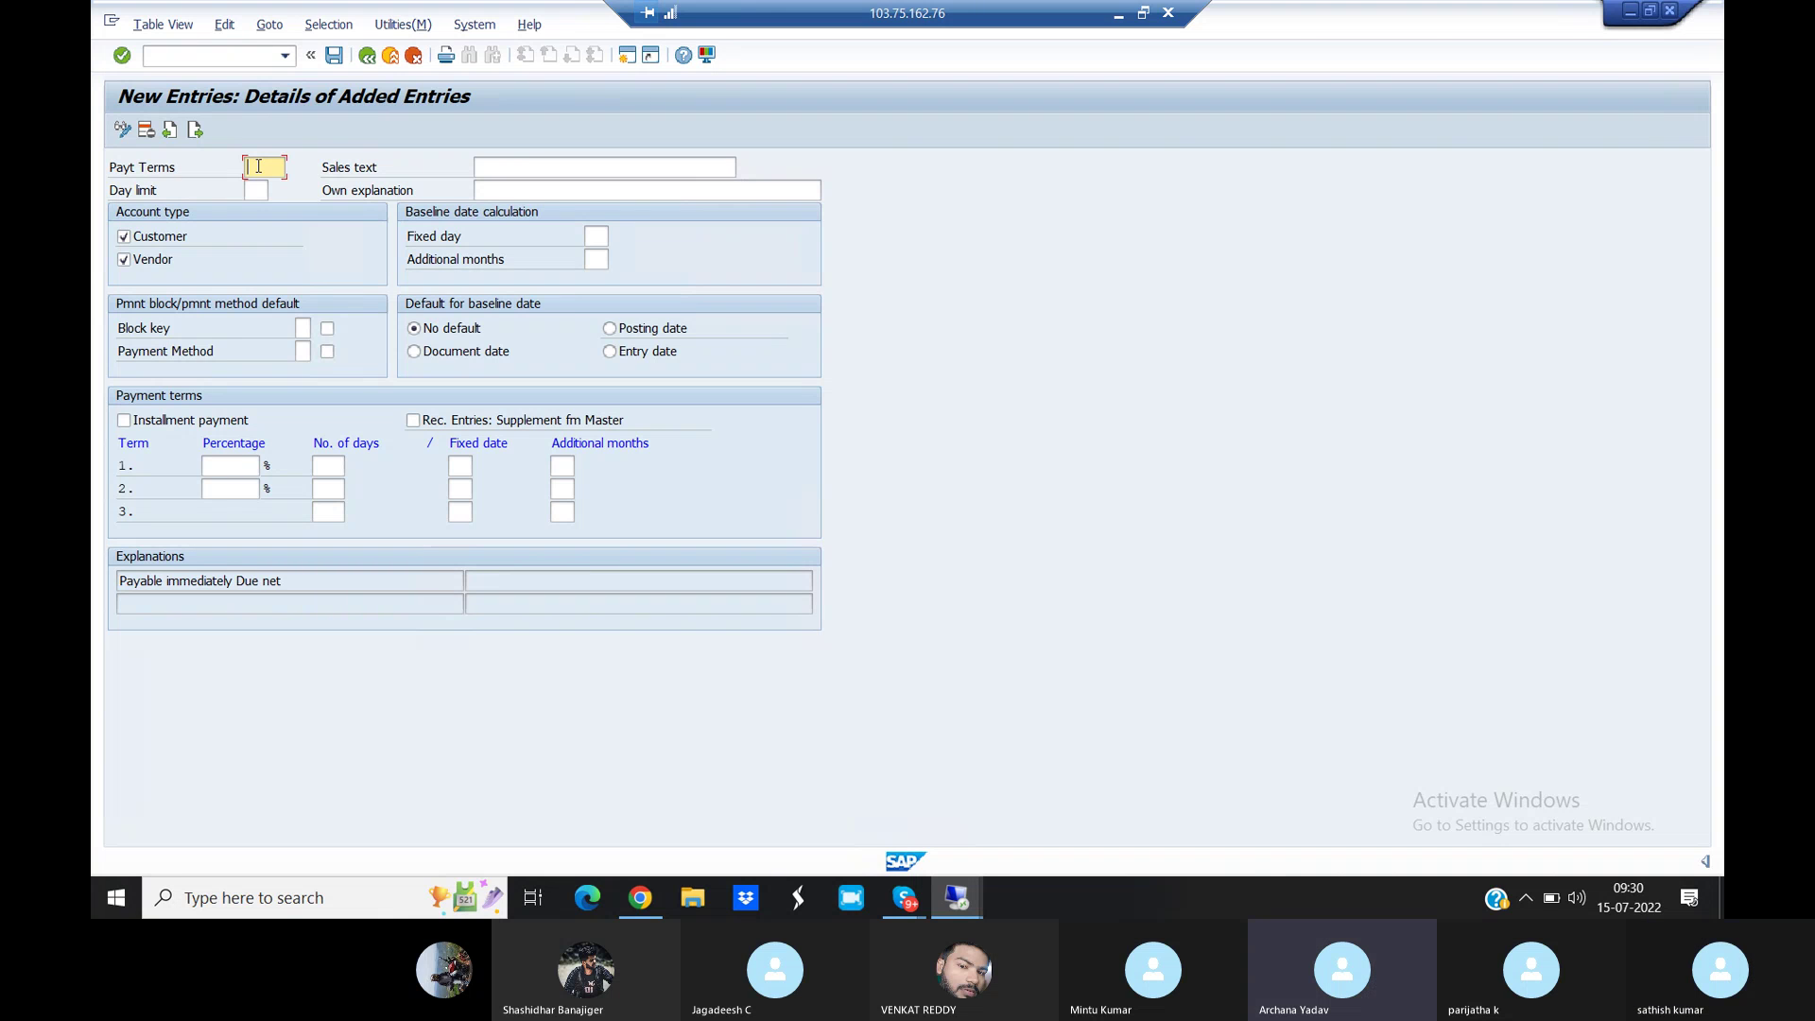
type("JLJL")
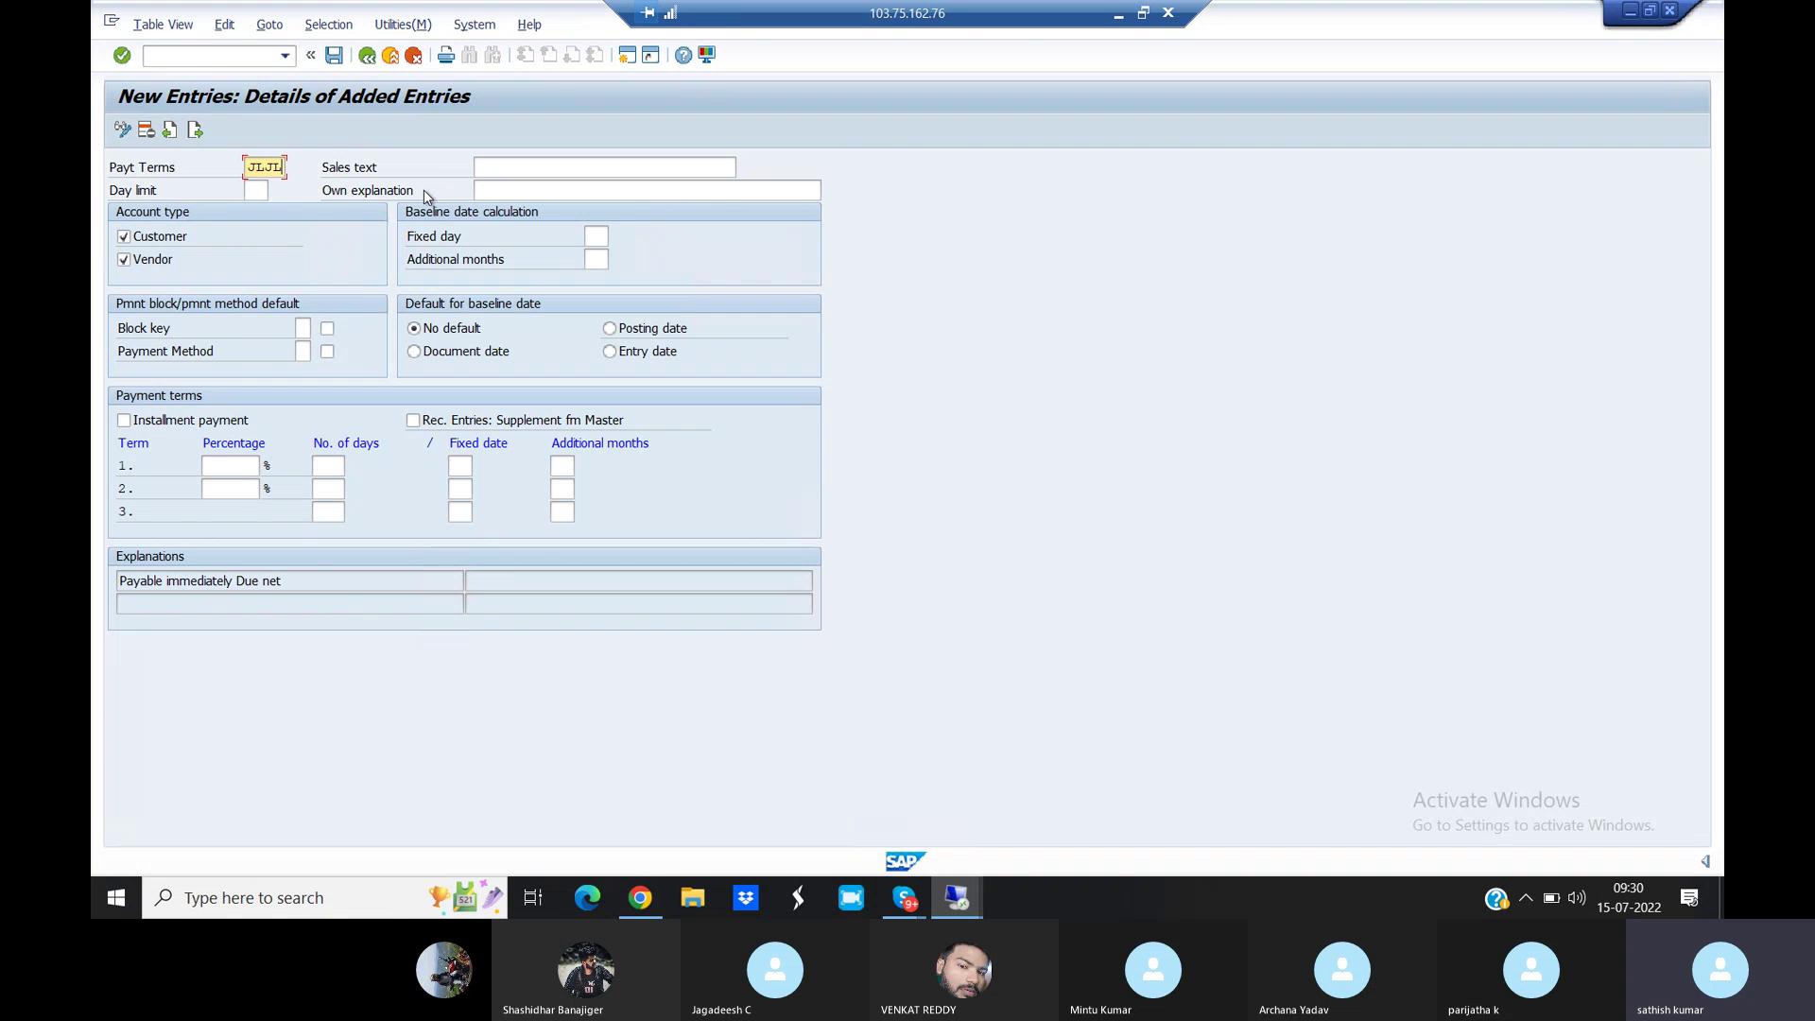
Enter the payment term's own explanation as 5%-14Days,3%-20Days,30days net due
left_click(497, 193)
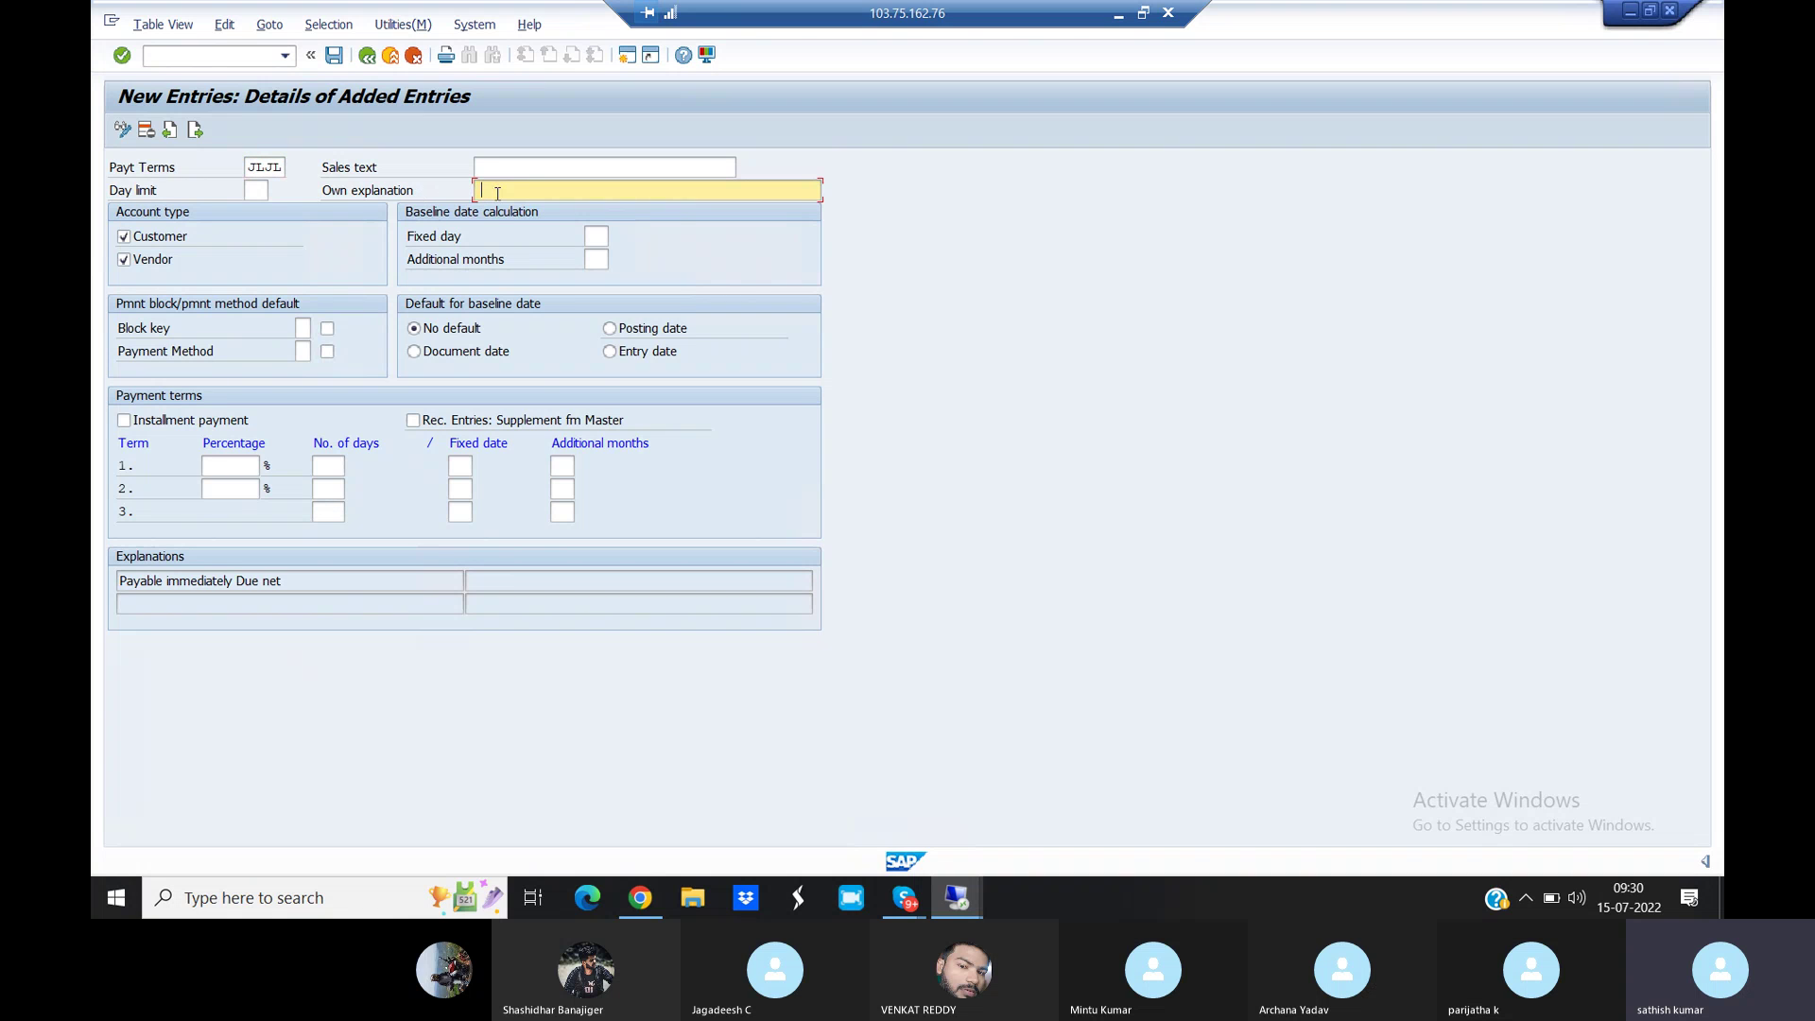
type("5%")
type("14DA")
key("BackSpace")
type("ays,3%-")
type("20Days,30dayd ")
type(" net due")
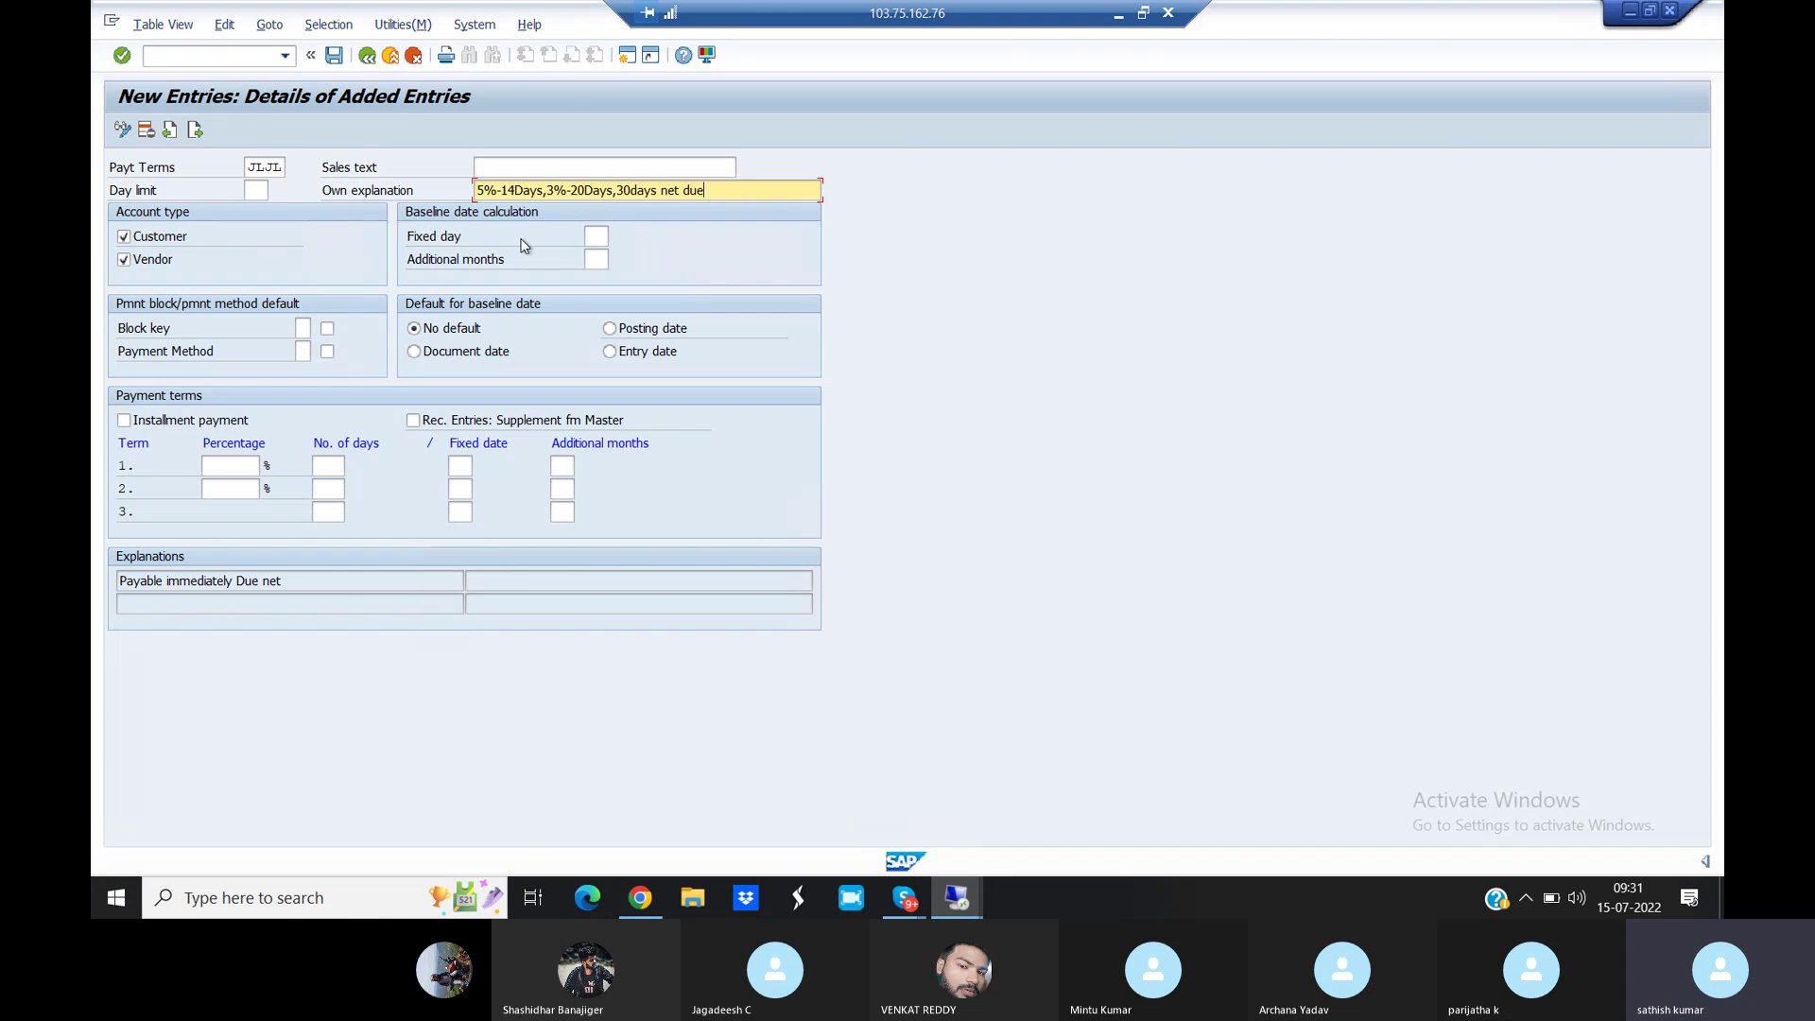
left_click_drag(724, 194, 439, 259)
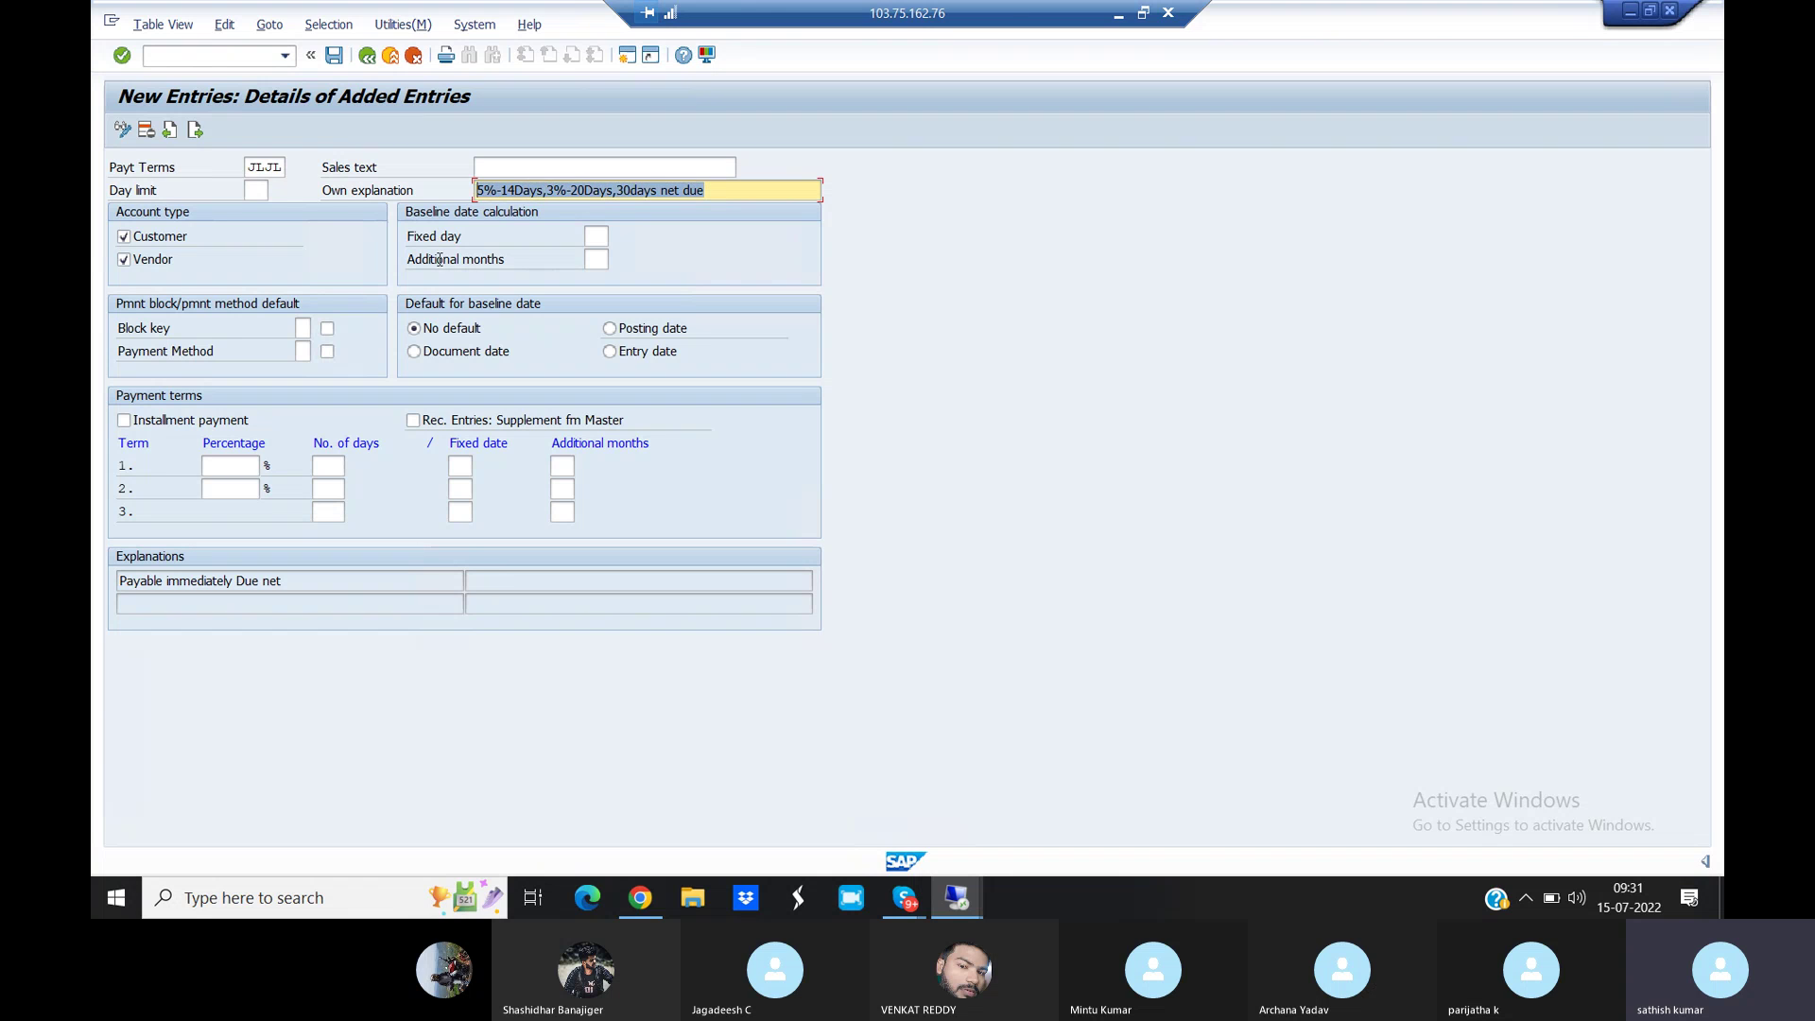
Set the payment terms to 5% within 14 days, 3% within 20 days and net due in 30 days
left_click(251, 465)
type("5")
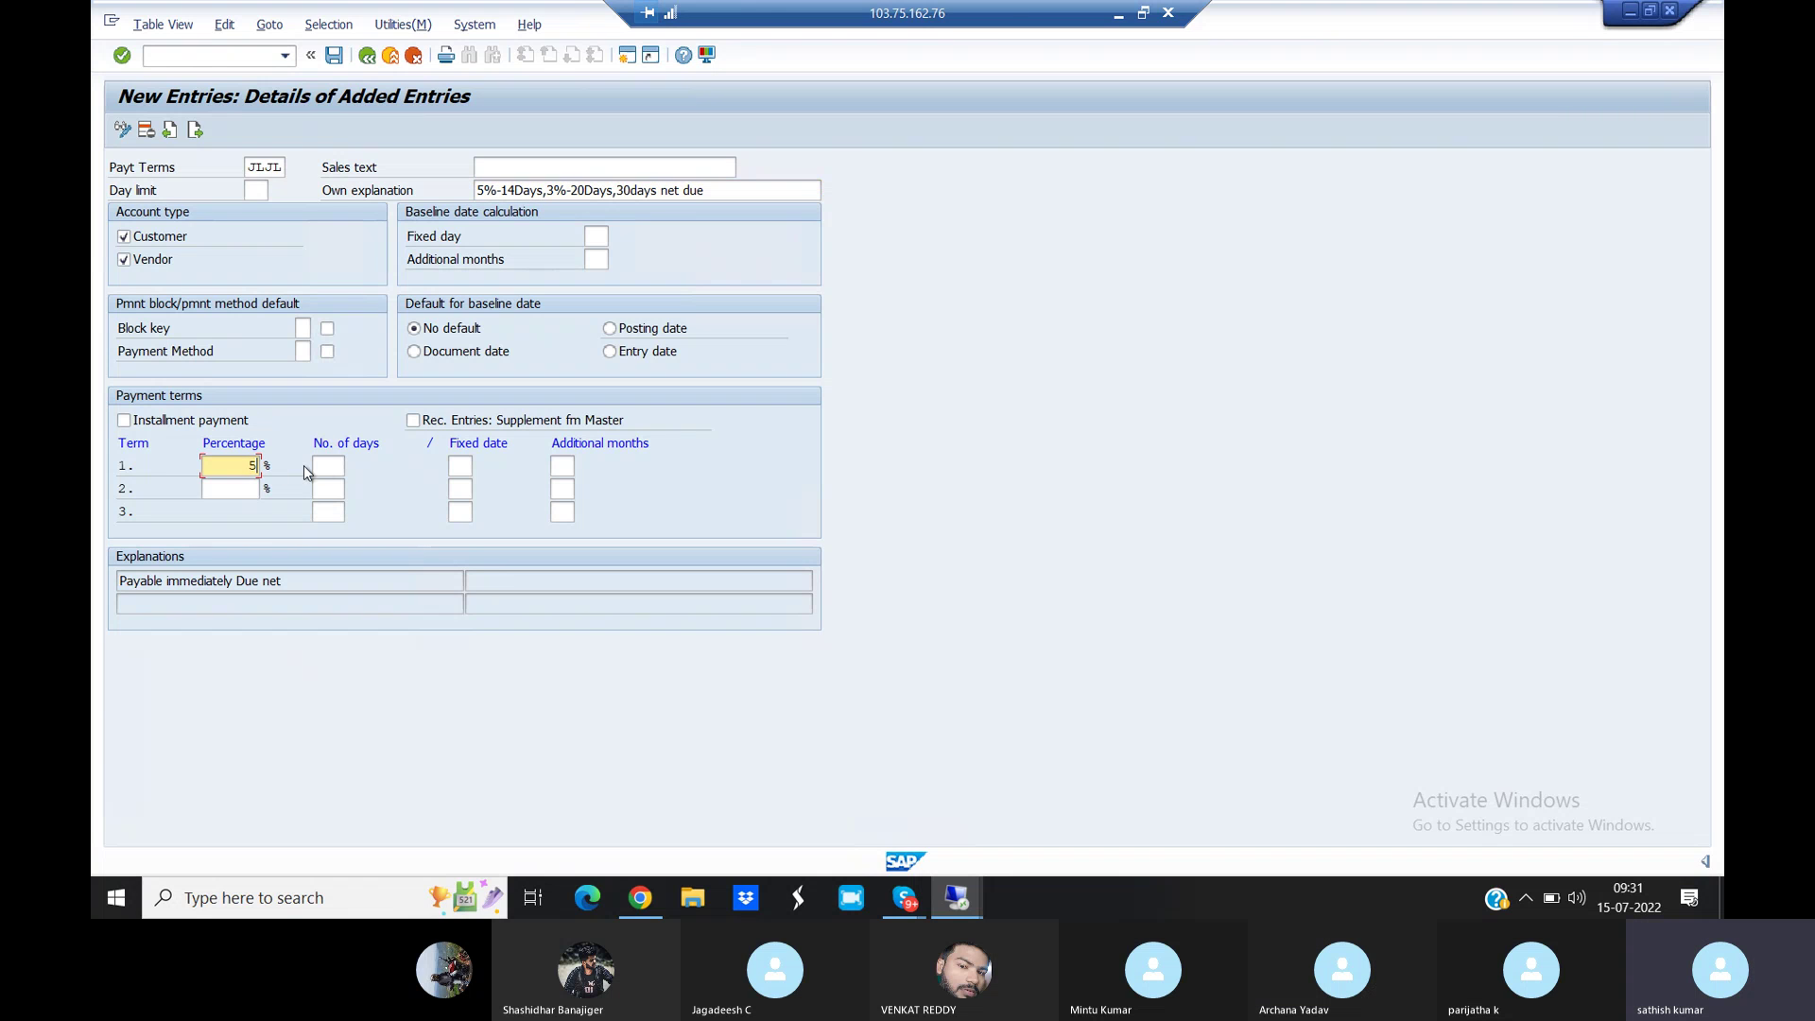
left_click(326, 466)
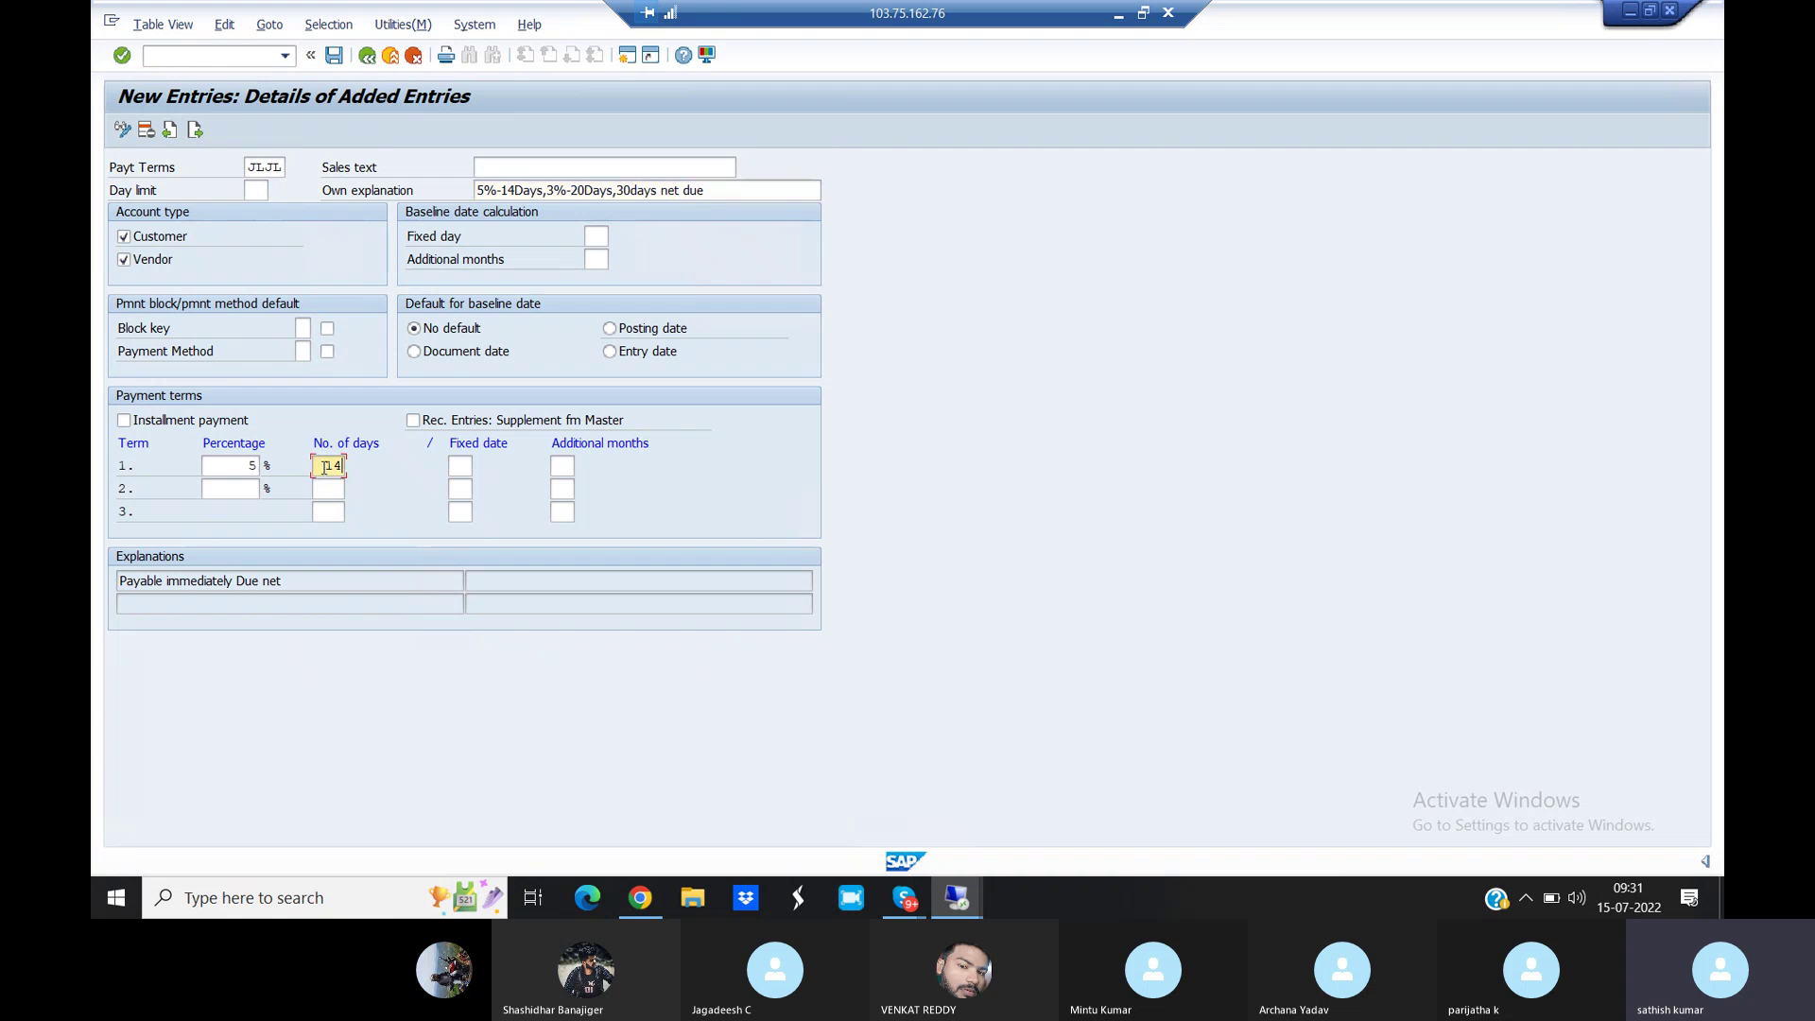
left_click(248, 487)
type("3")
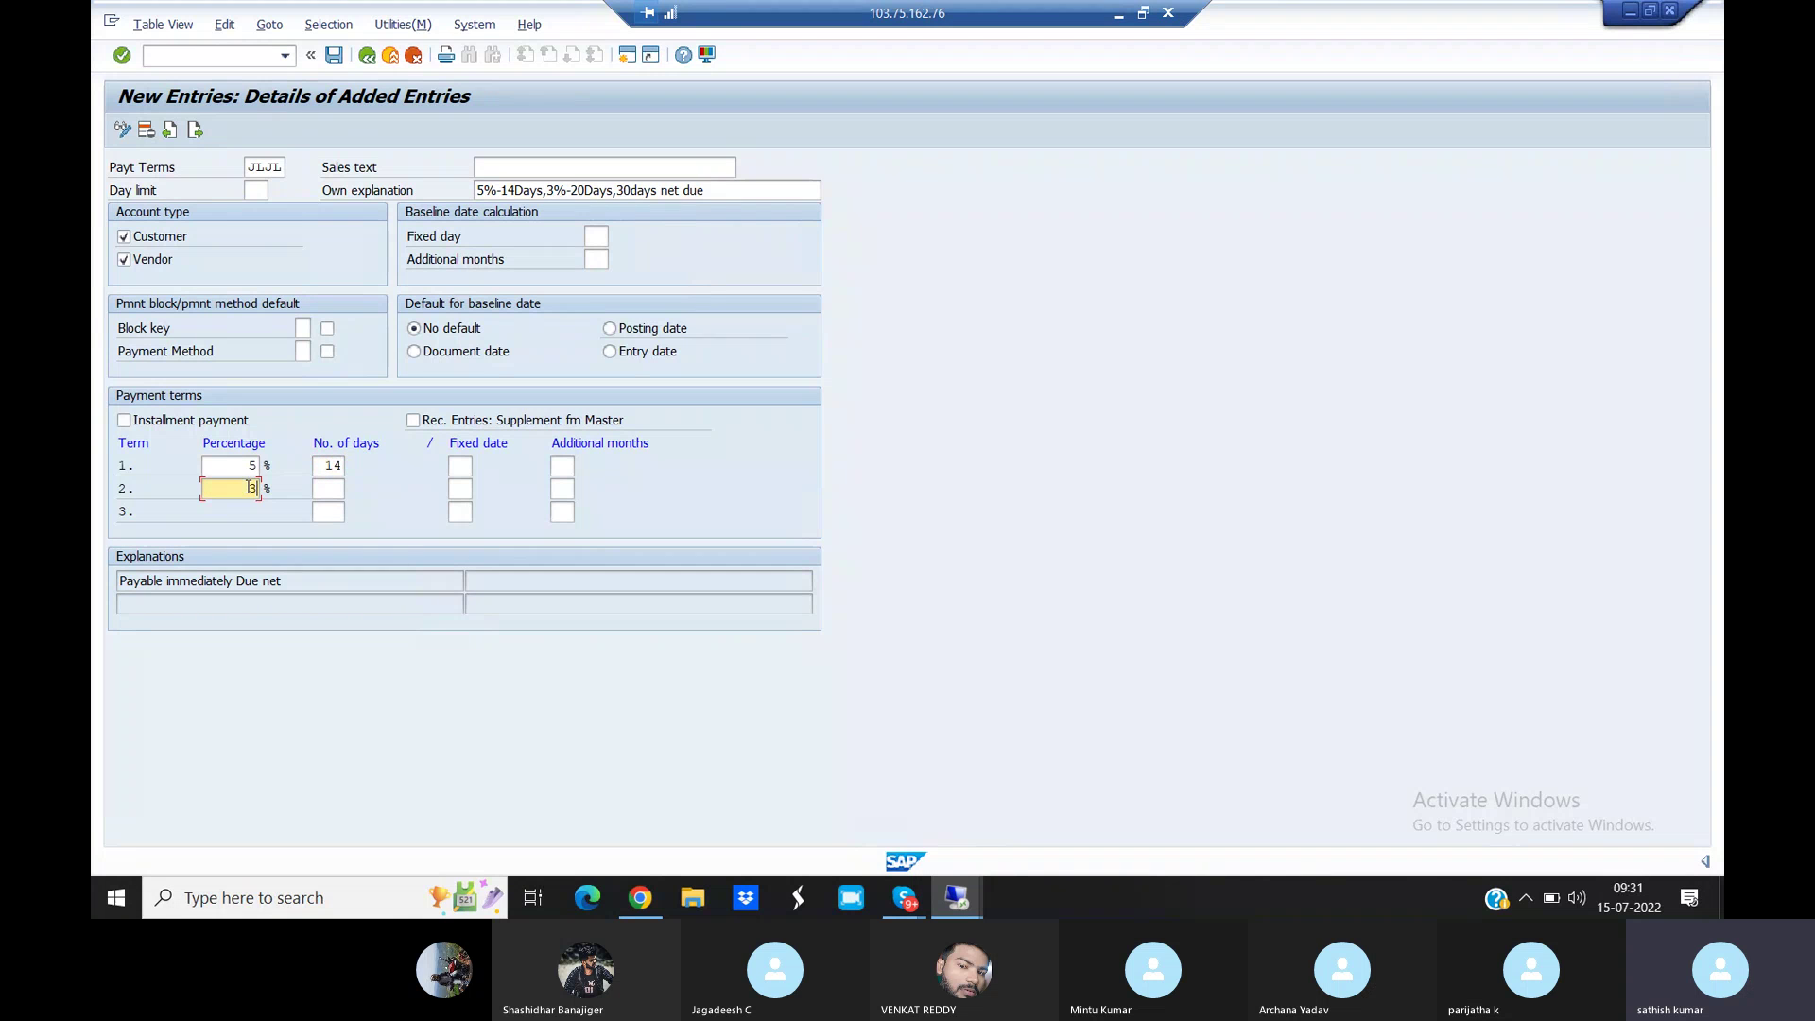
left_click(331, 490)
type("20")
left_click(331, 510)
type("30")
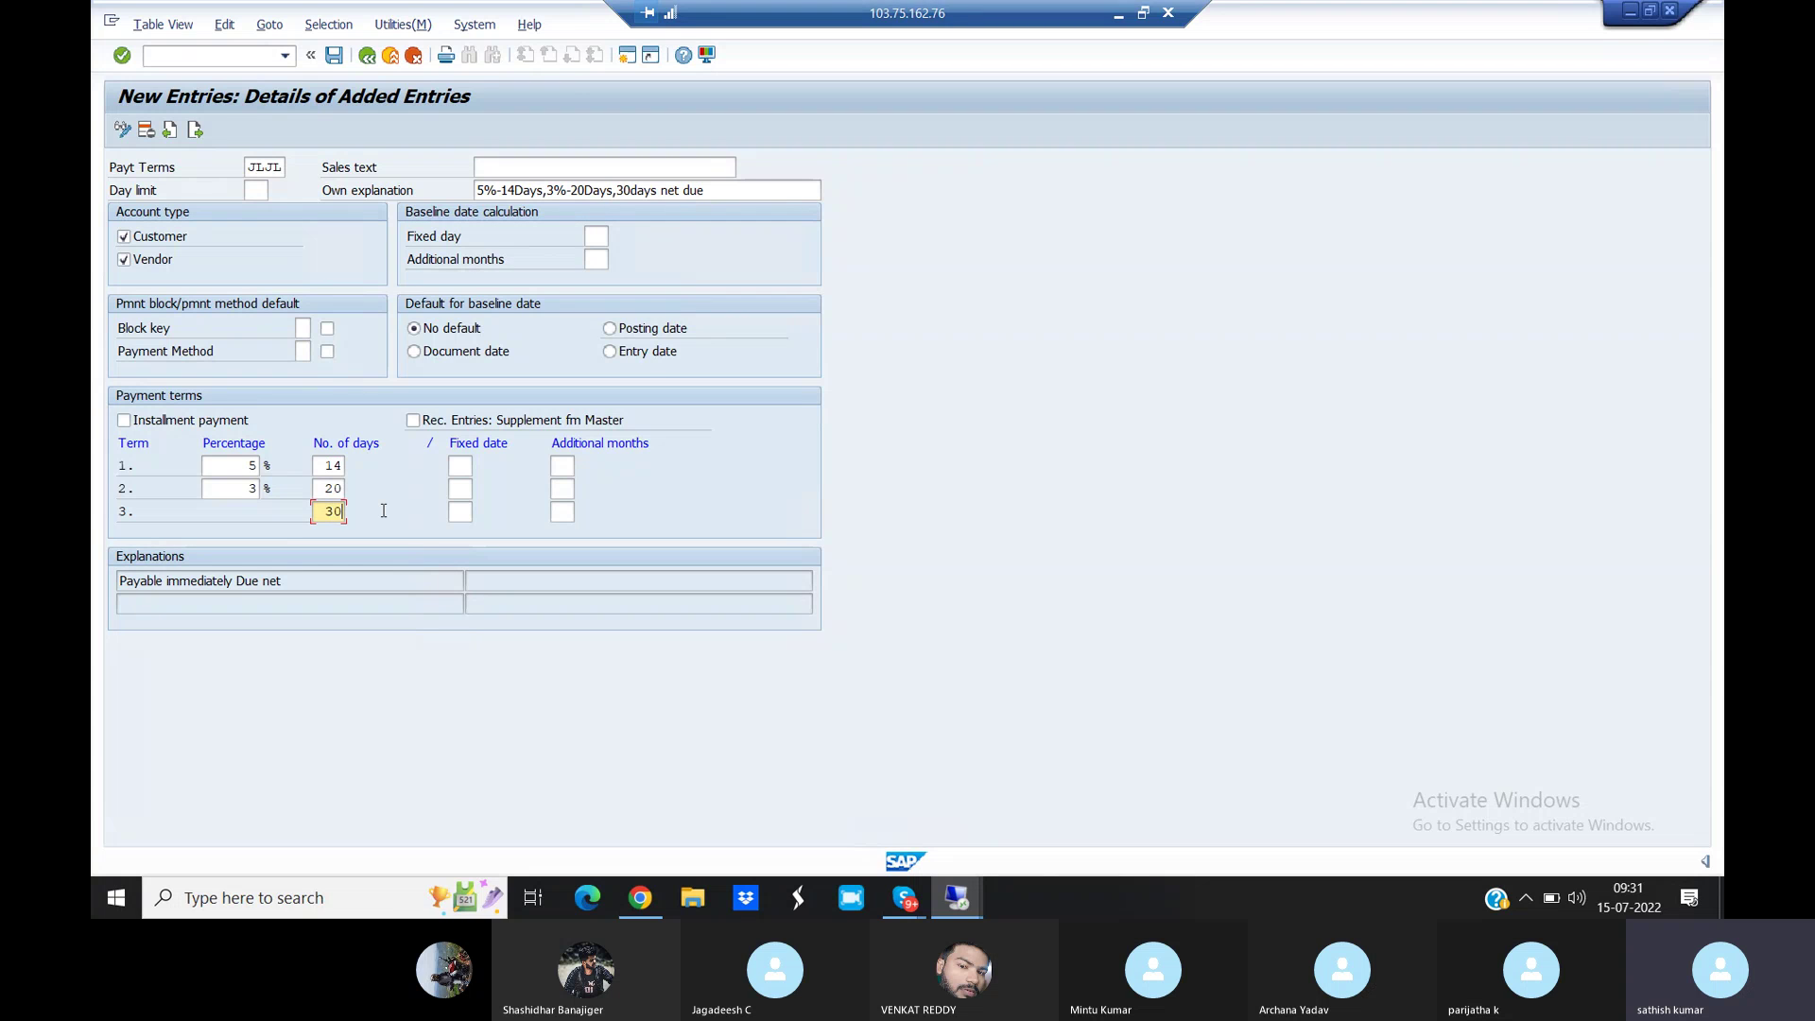
Make the document date the default baseline date, save the entry under customizing request ECCK900070, and close the session
left_click(416, 355)
left_click(416, 356)
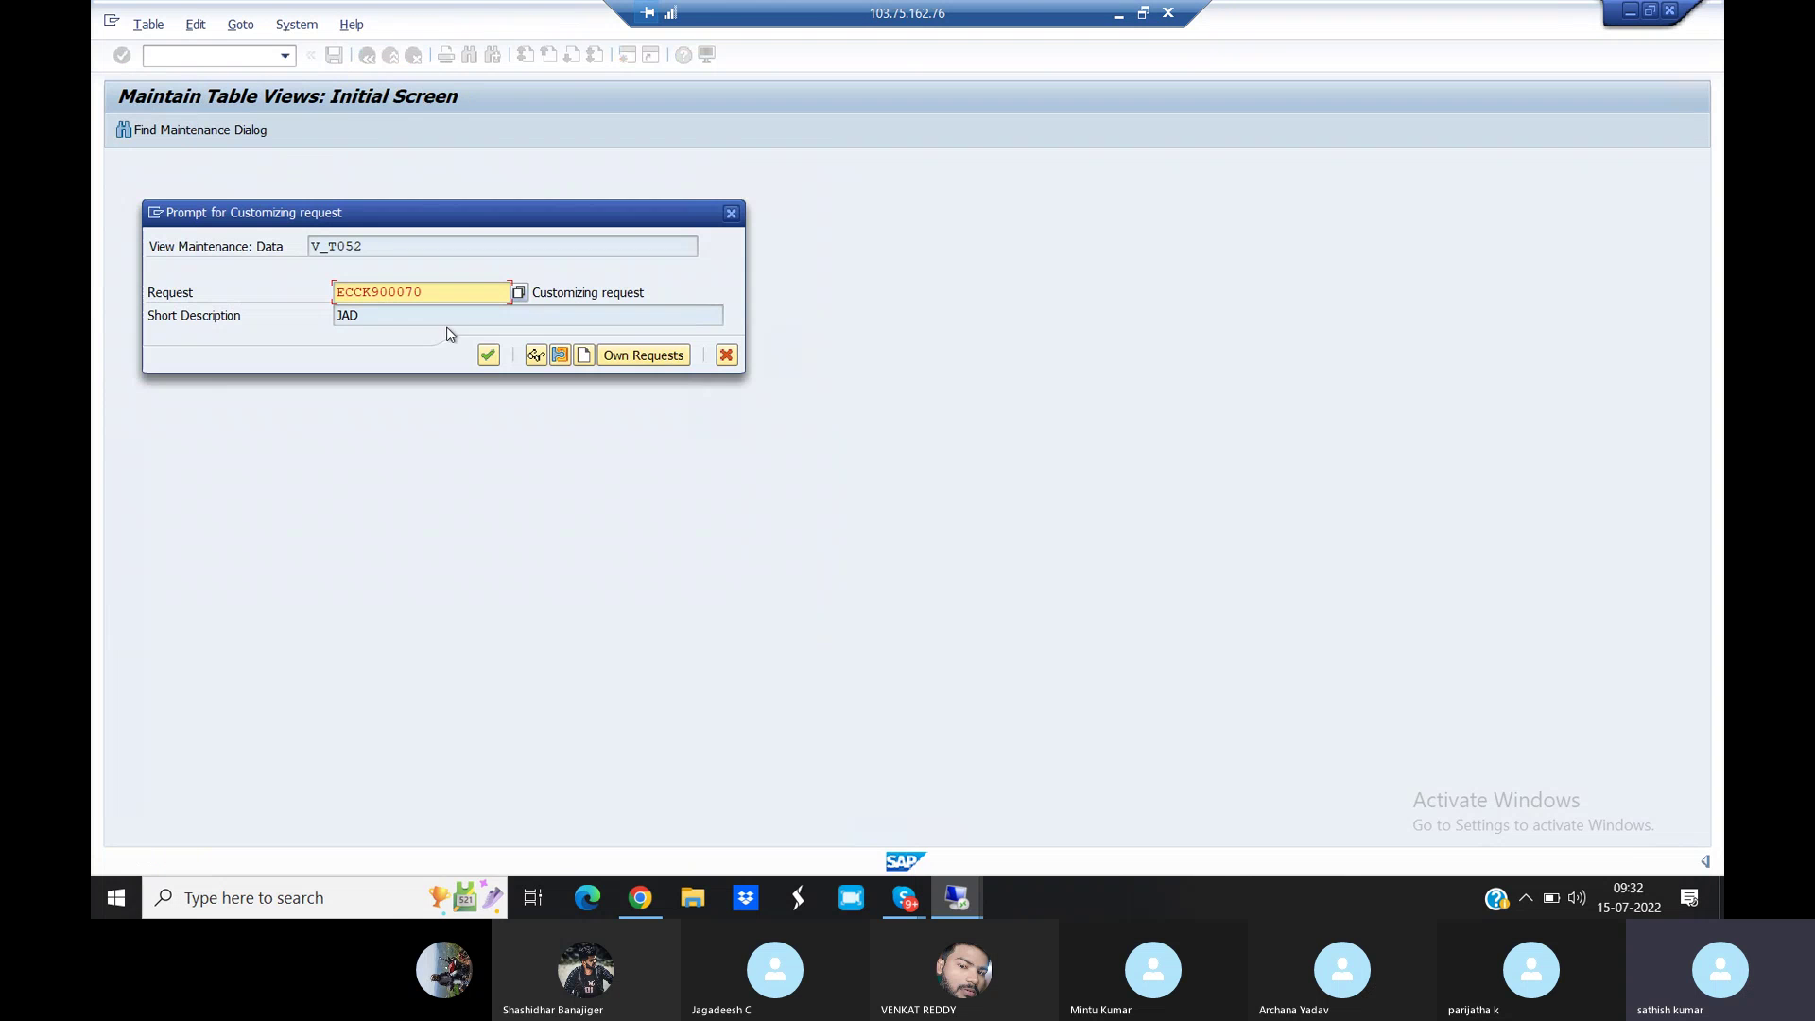
left_click(488, 355)
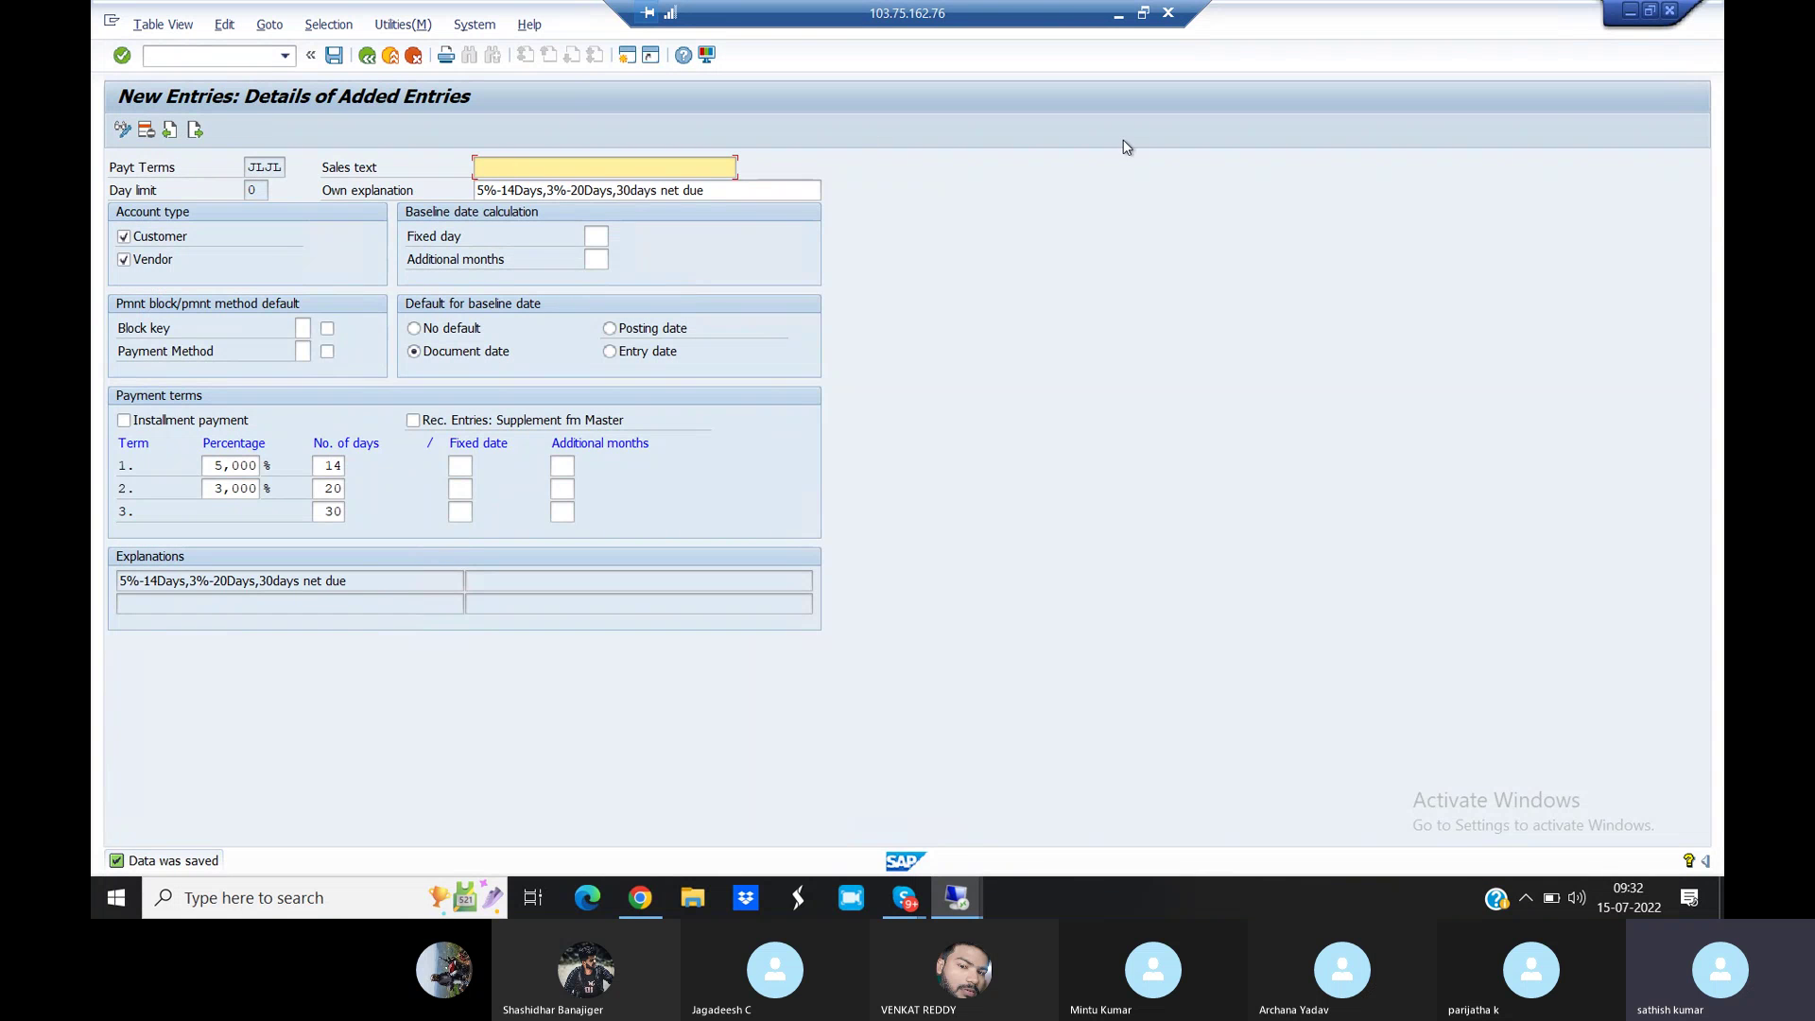
left_click(1669, 11)
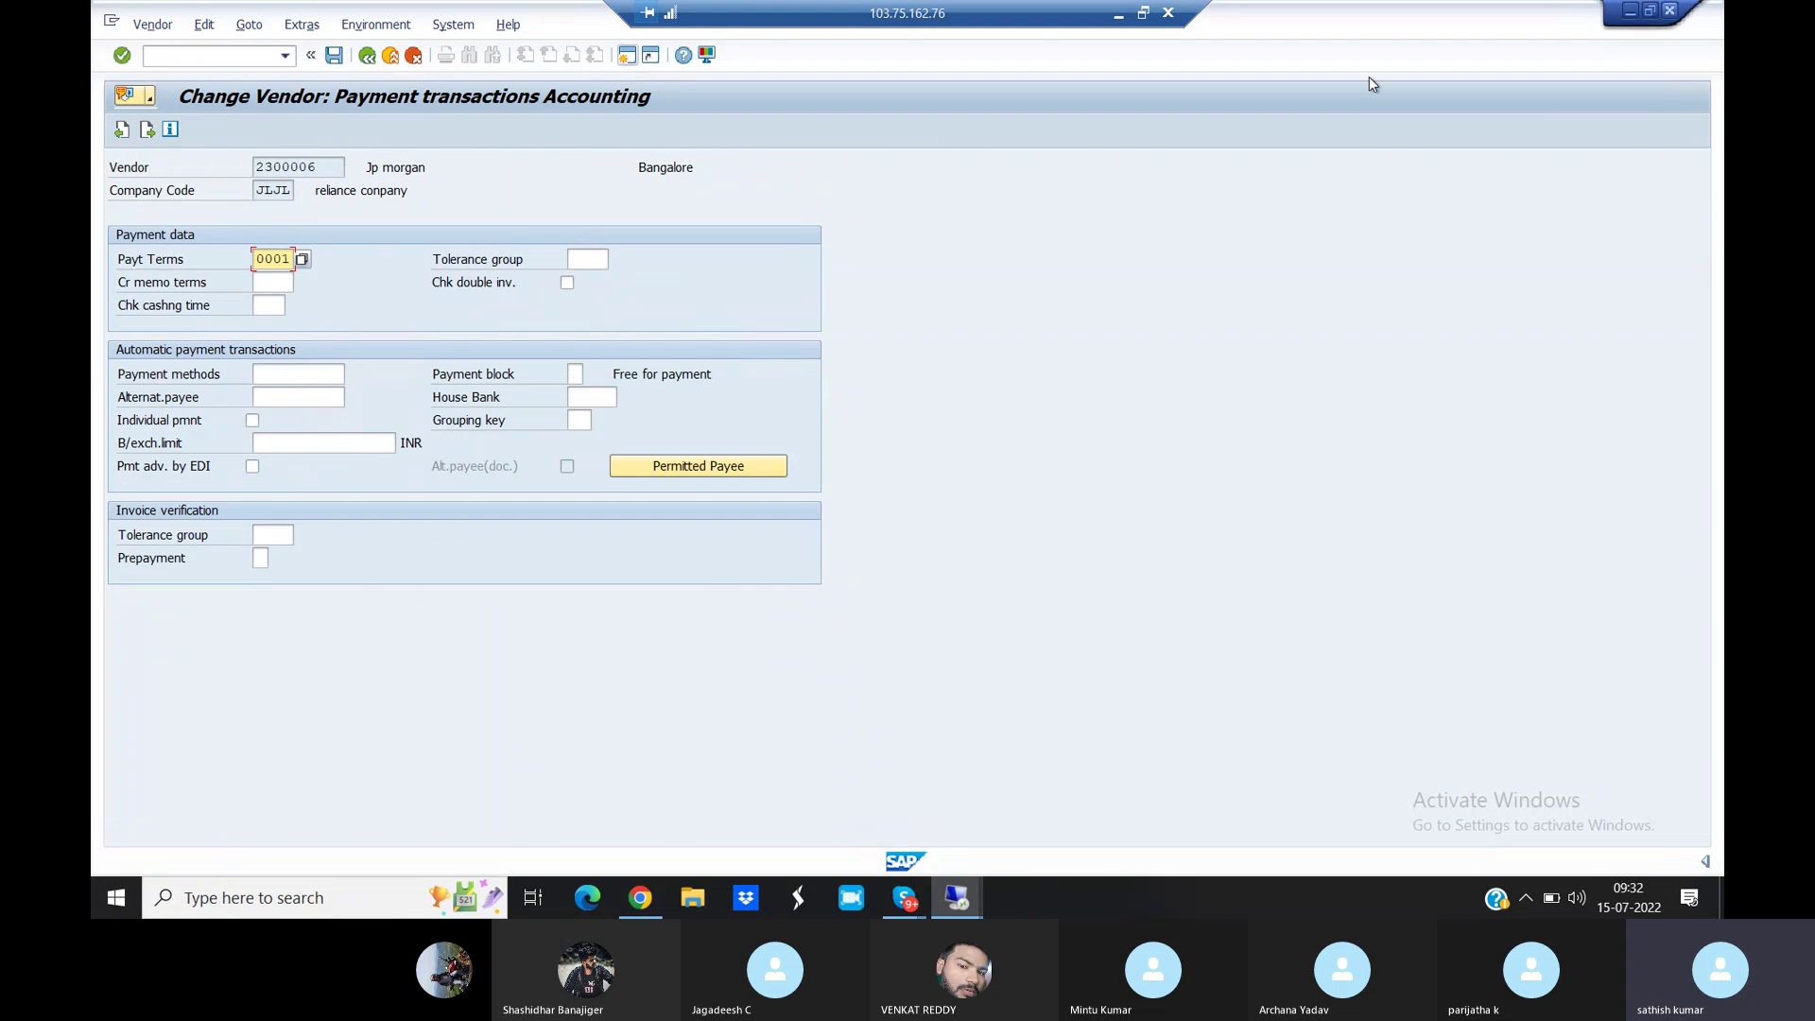
Set JP Morgan's payment terms to JLJL and save the vendor master
double_click(290, 258)
key("BackSpace")
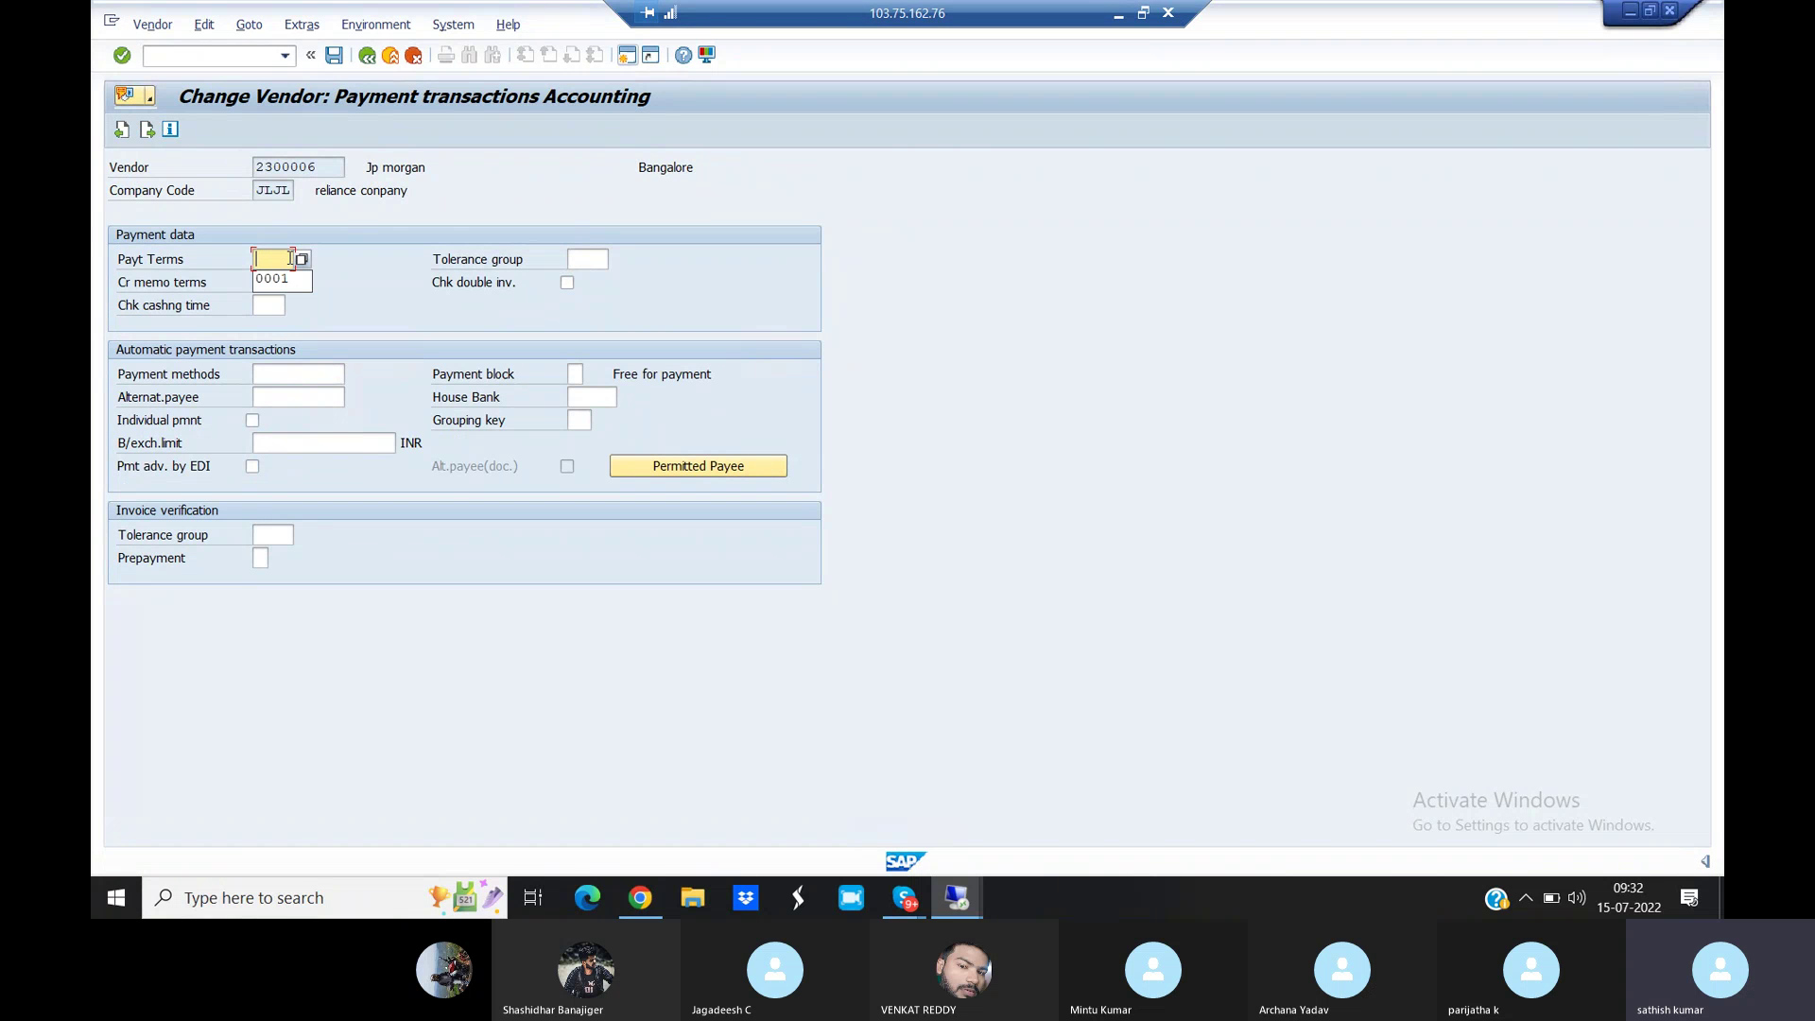
type("JLJL")
left_click(335, 57)
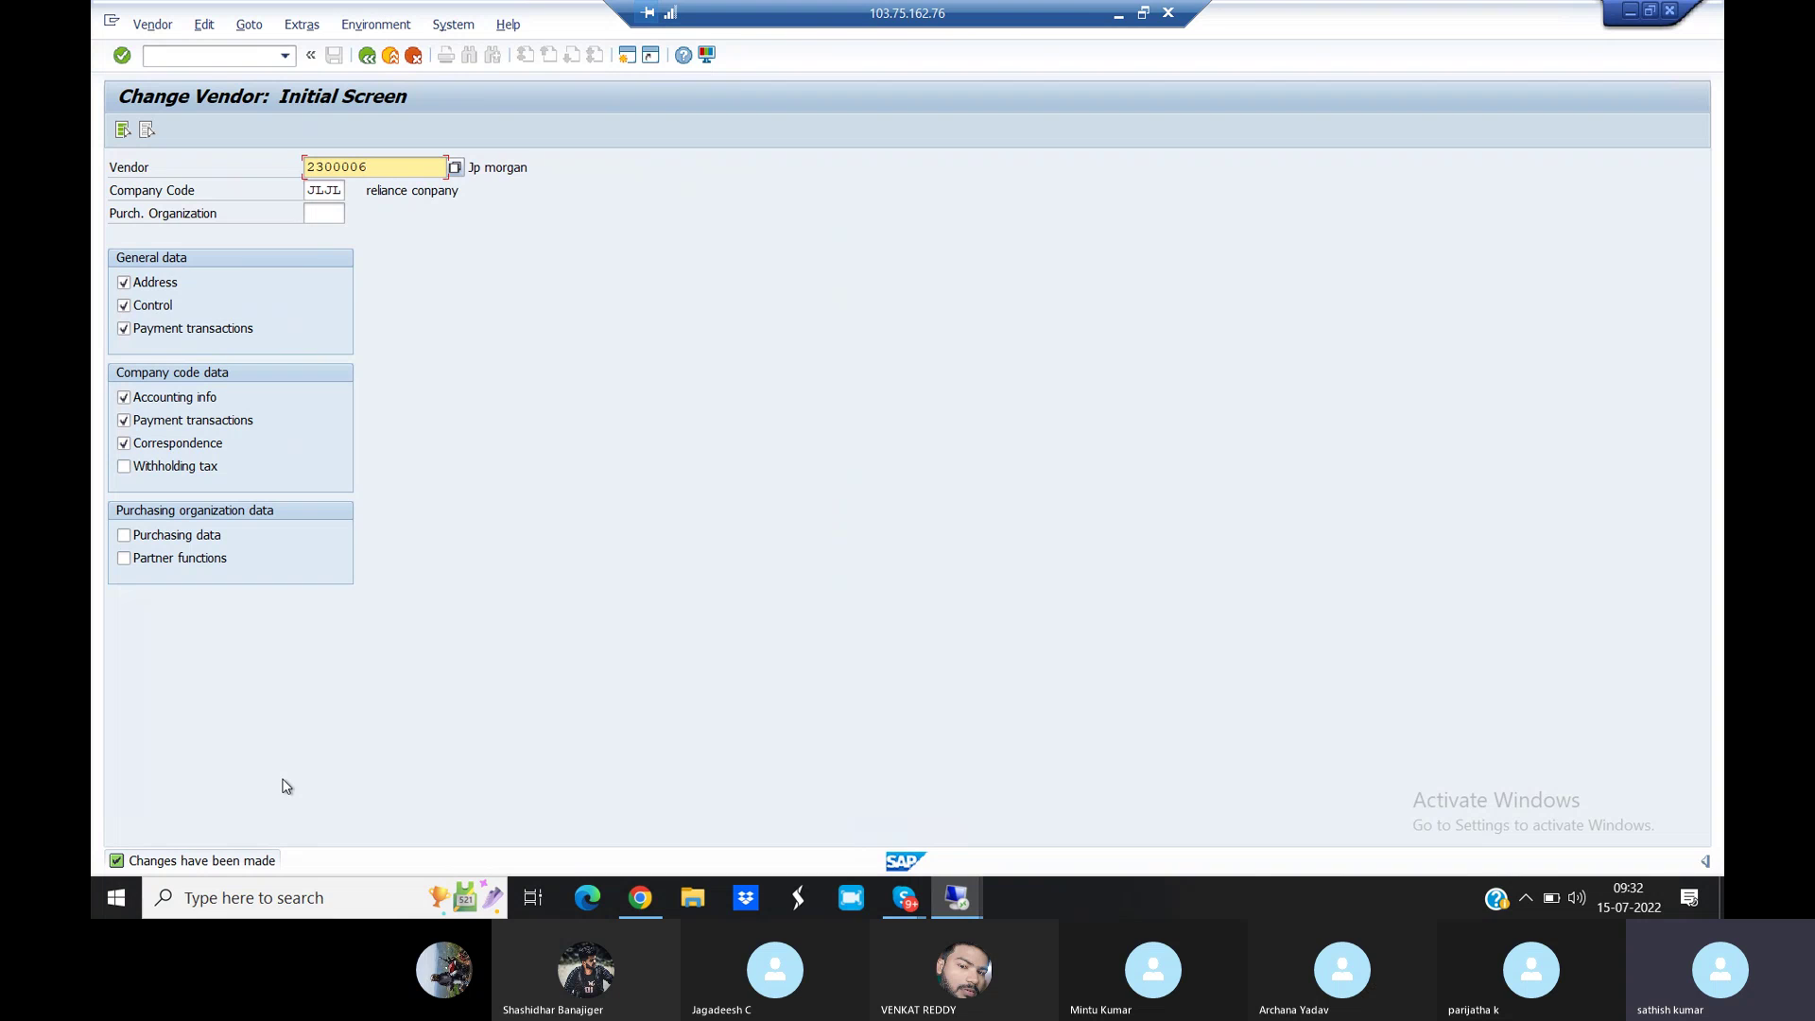
Open transaction FS00 for central G/L account maintenance
left_click(208, 58)
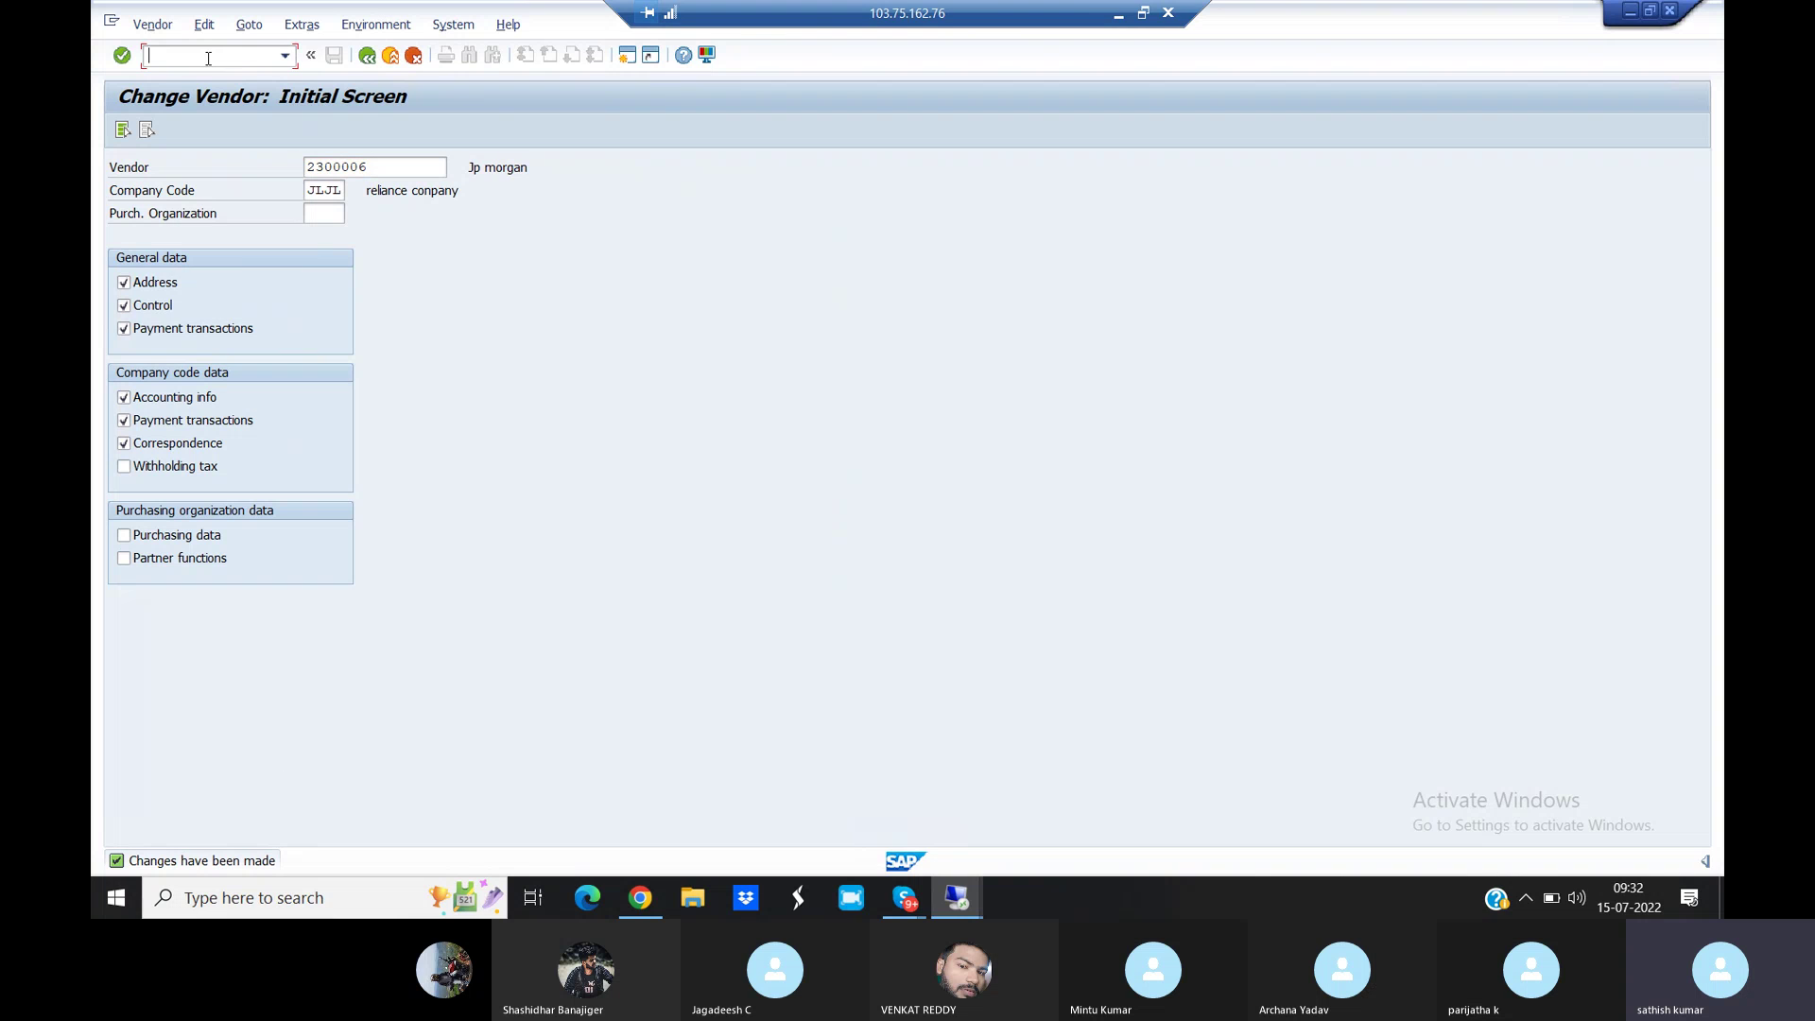
type("/NFS00")
key("Return")
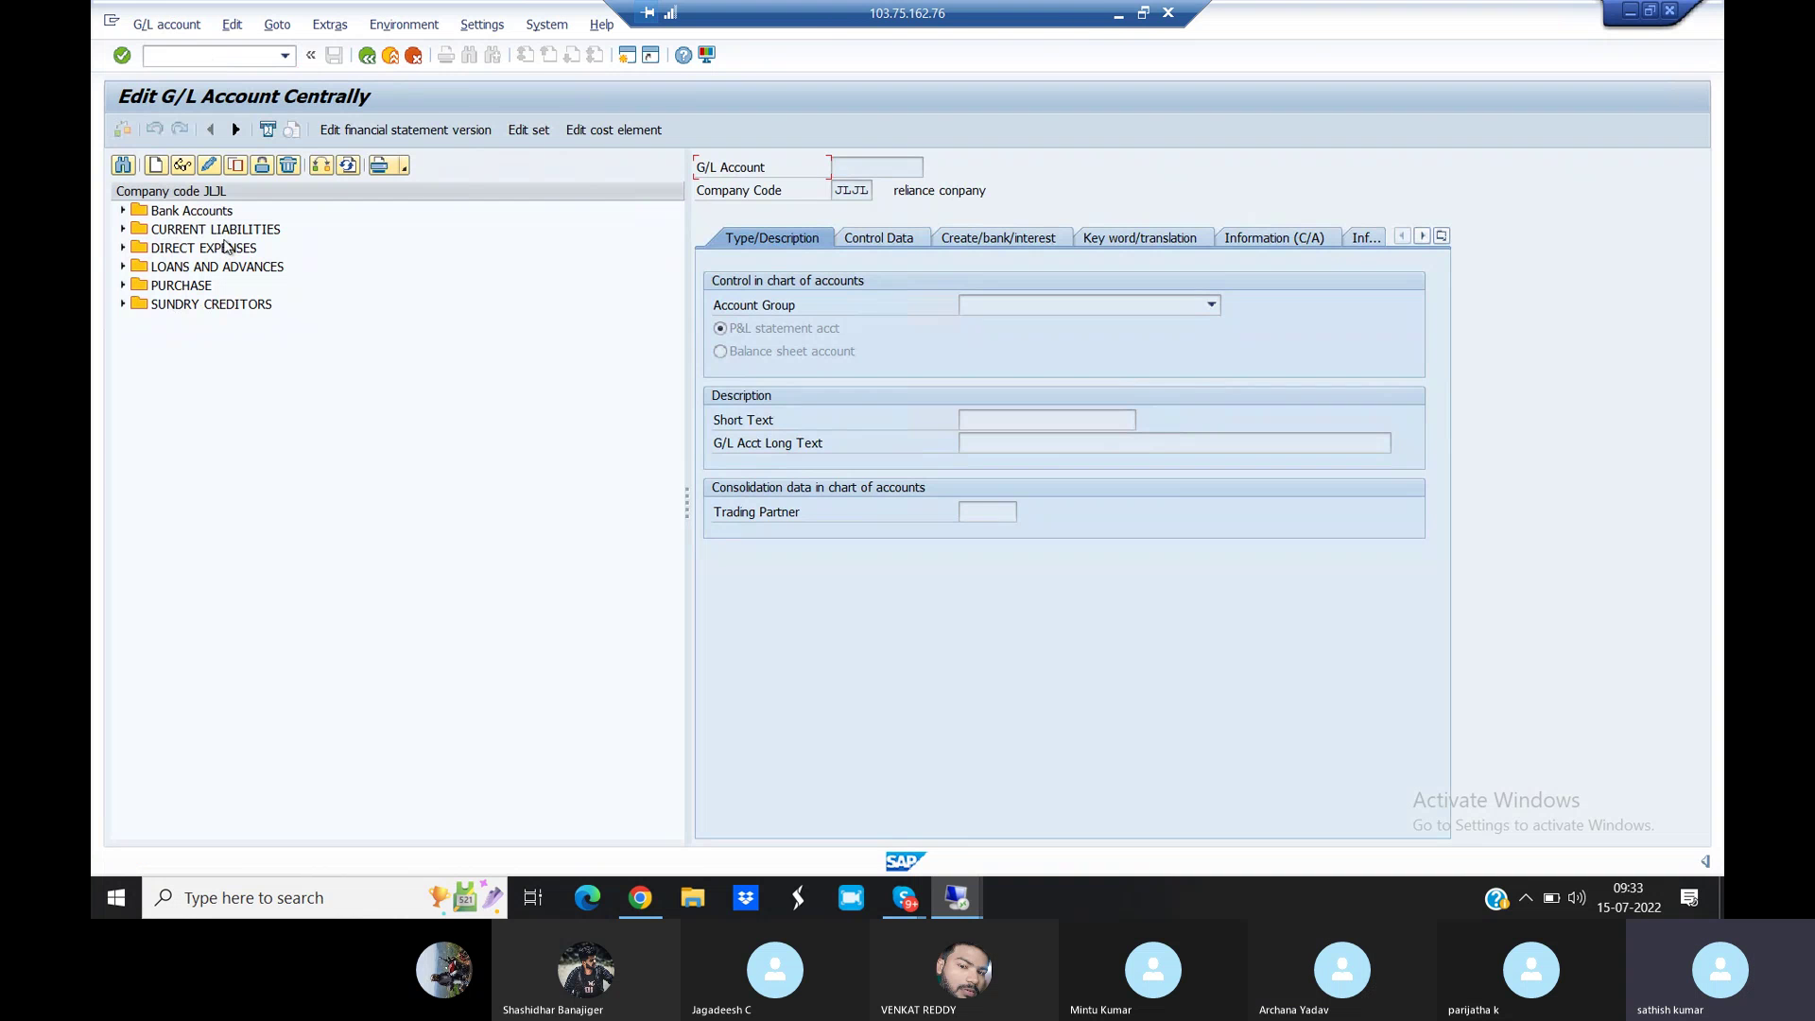
Open transaction OBD4 for G/L account groups in a new session
left_click(628, 58)
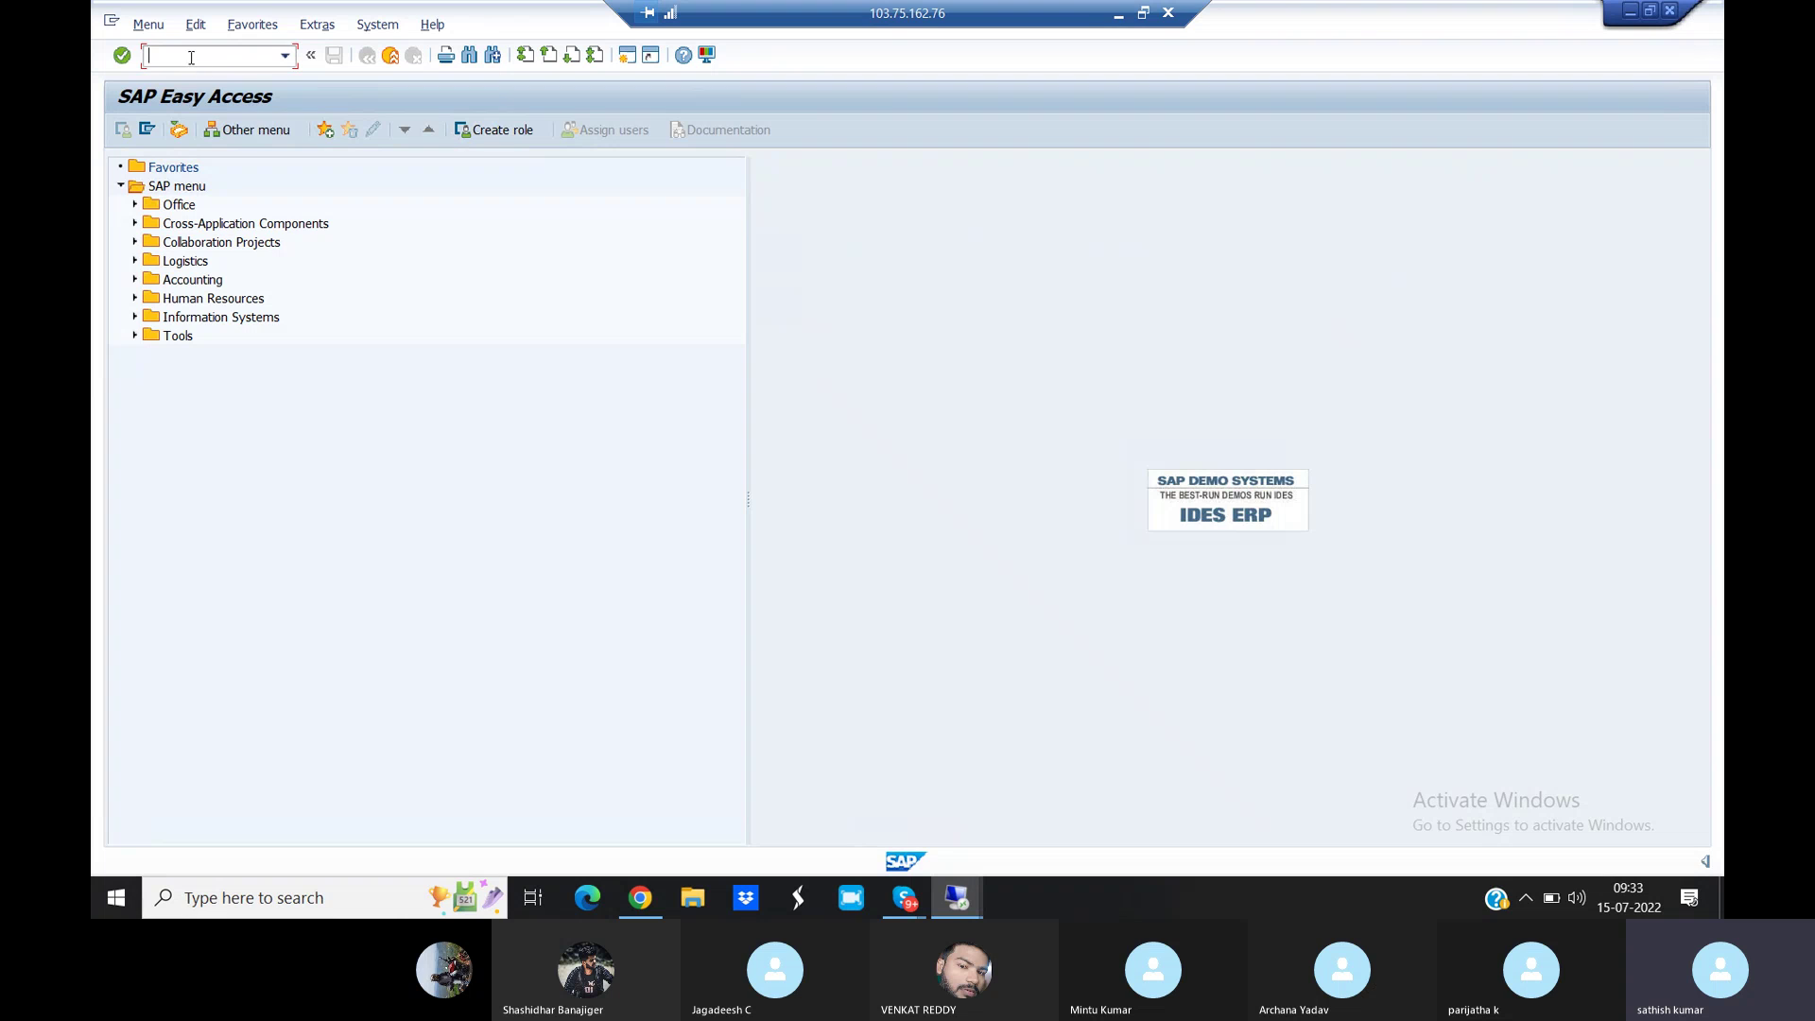
type("/NFS00")
key("BackSpace")
key("BackSpace")
key("BackSpace")
key("BackSpace")
type("OBD4")
key("Return")
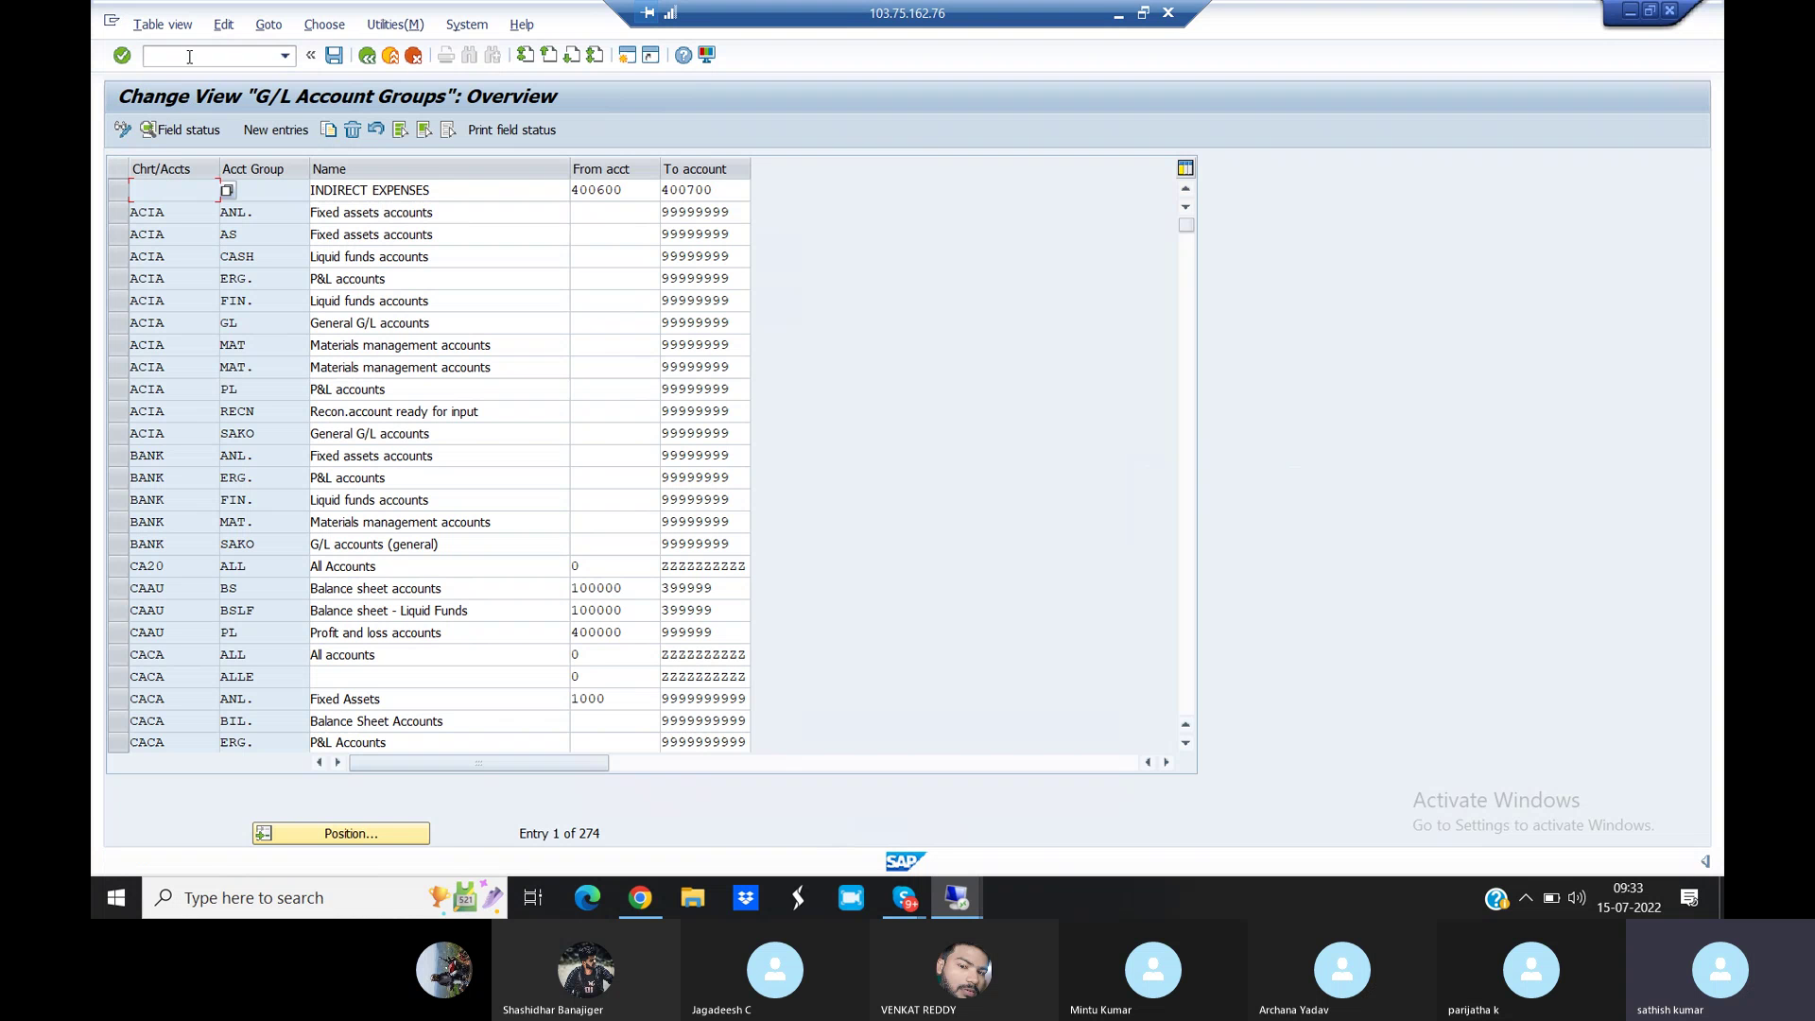
Look up the Direct Incomes account number range in chart of accounts JLJL, and close the session
left_click(389, 833)
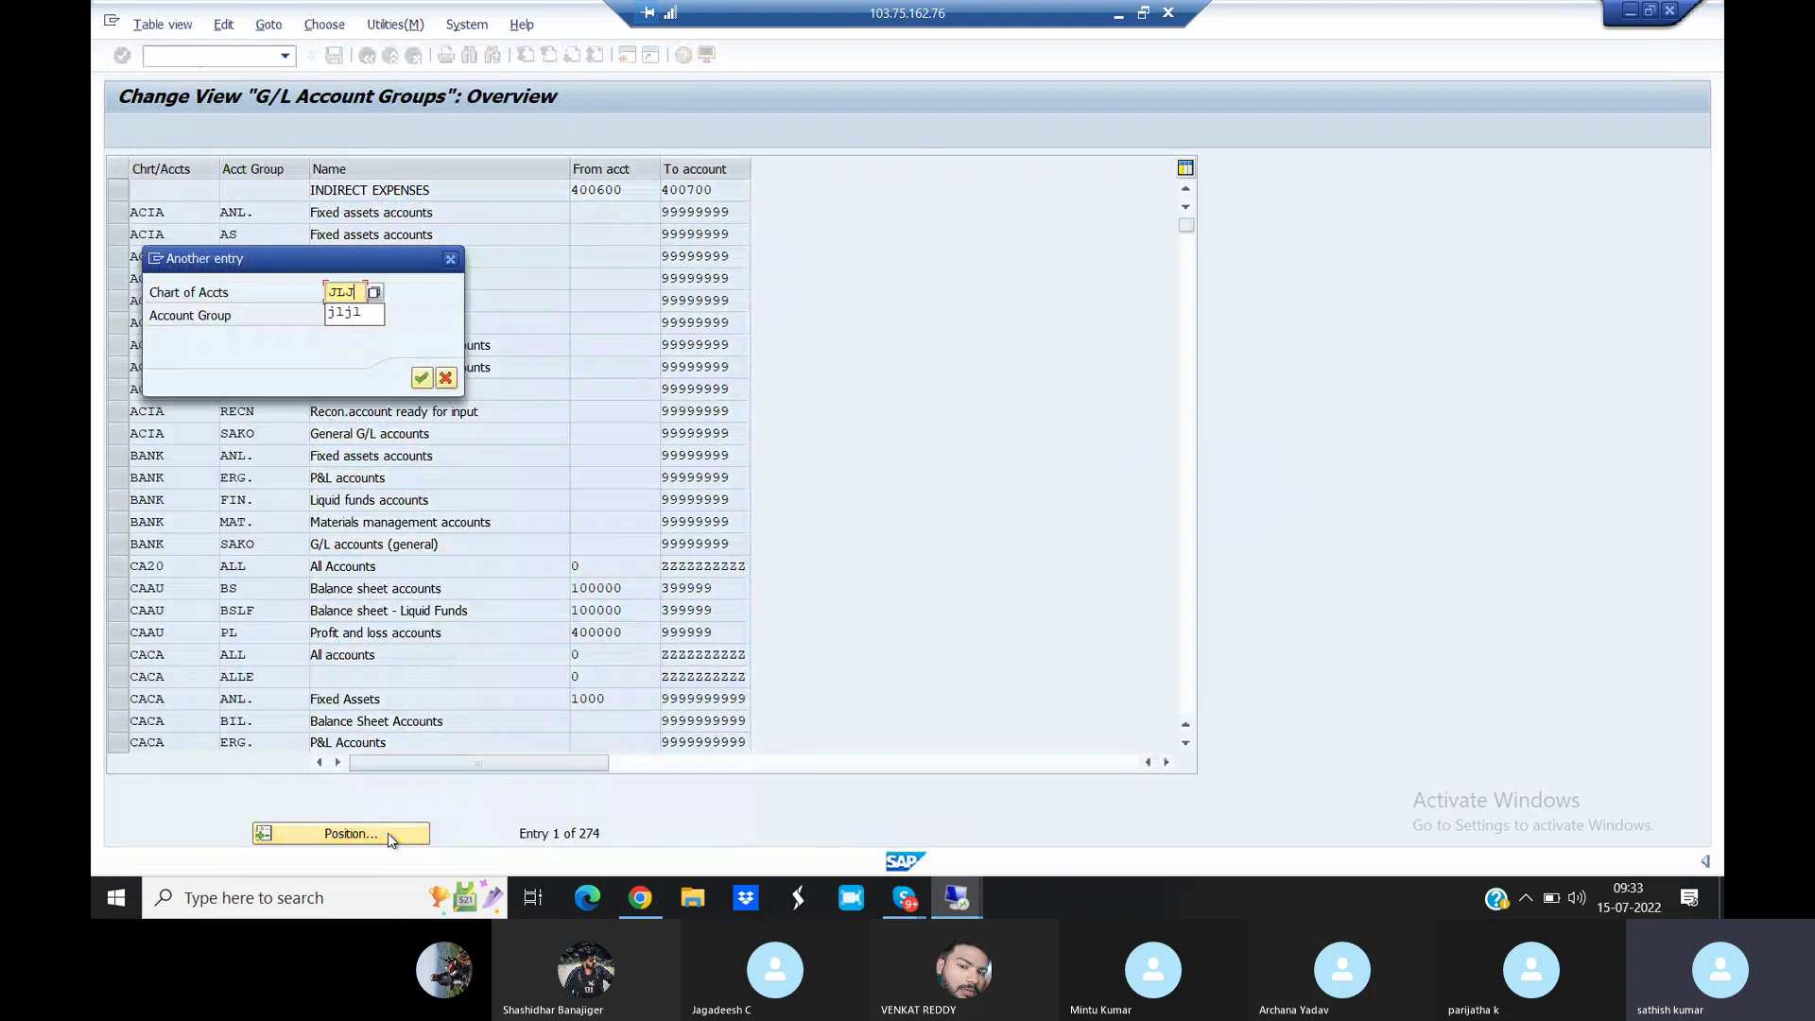
key("Return")
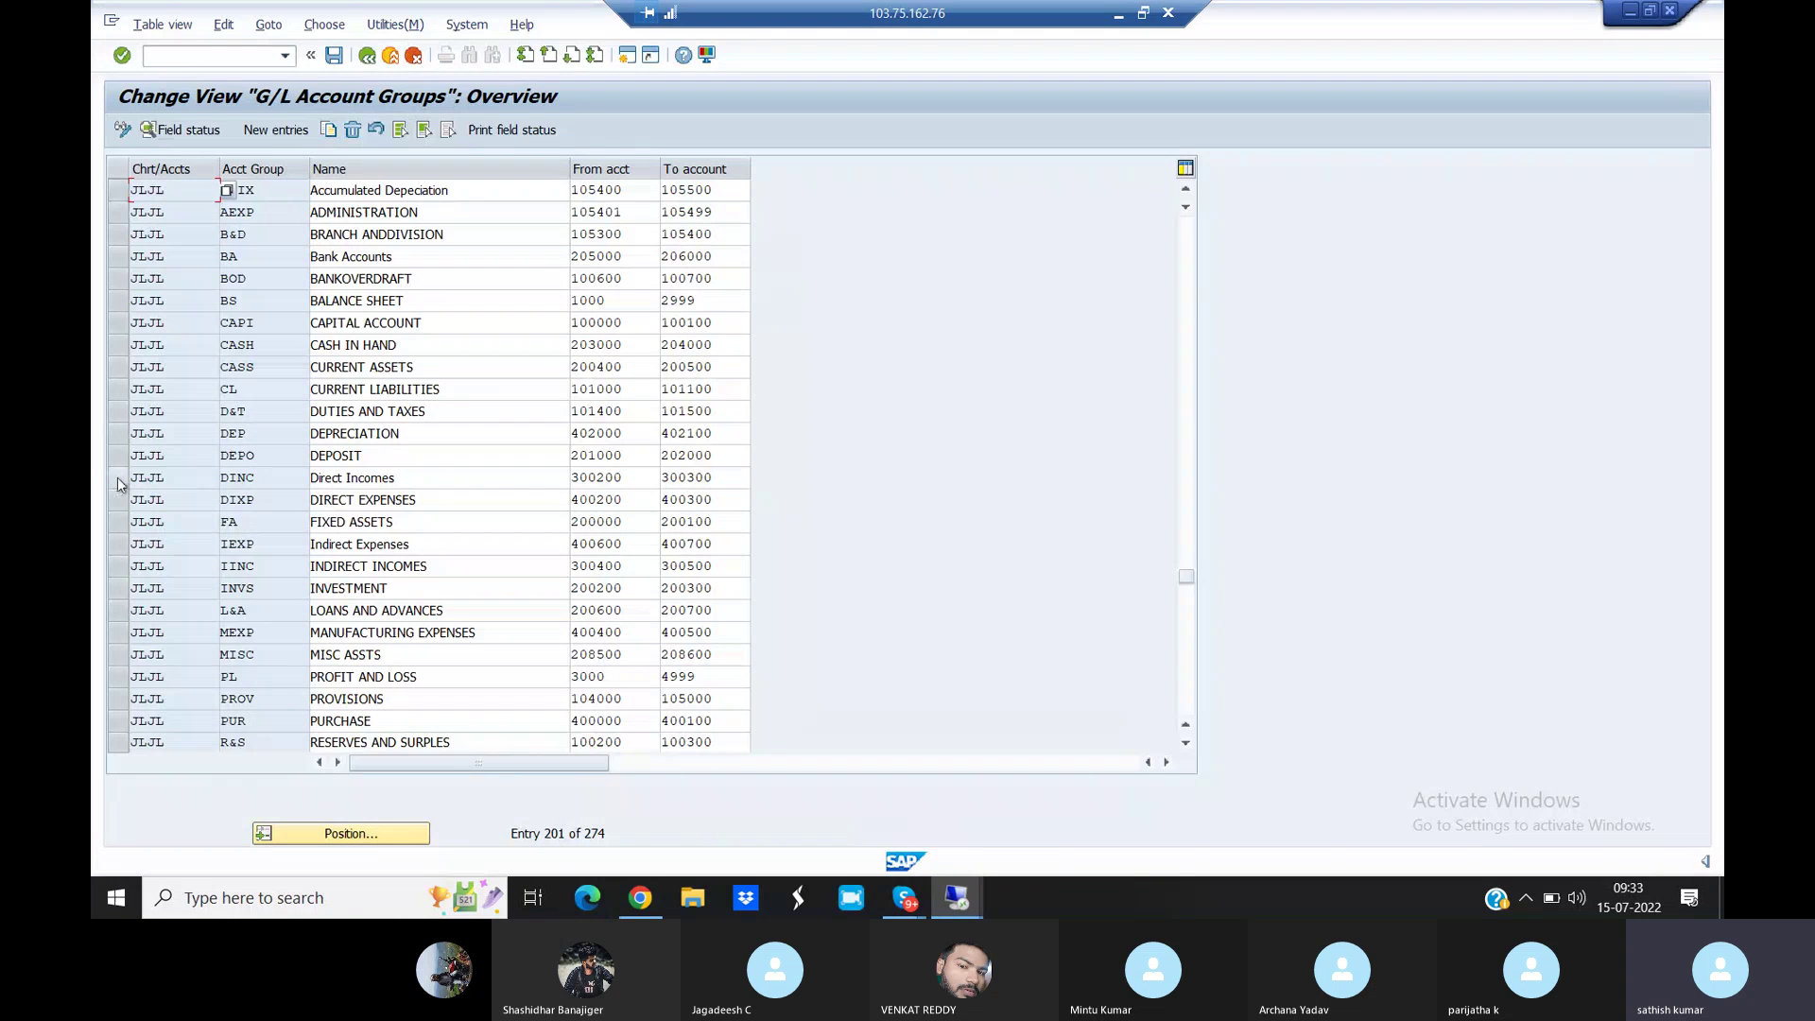
left_click(232, 477)
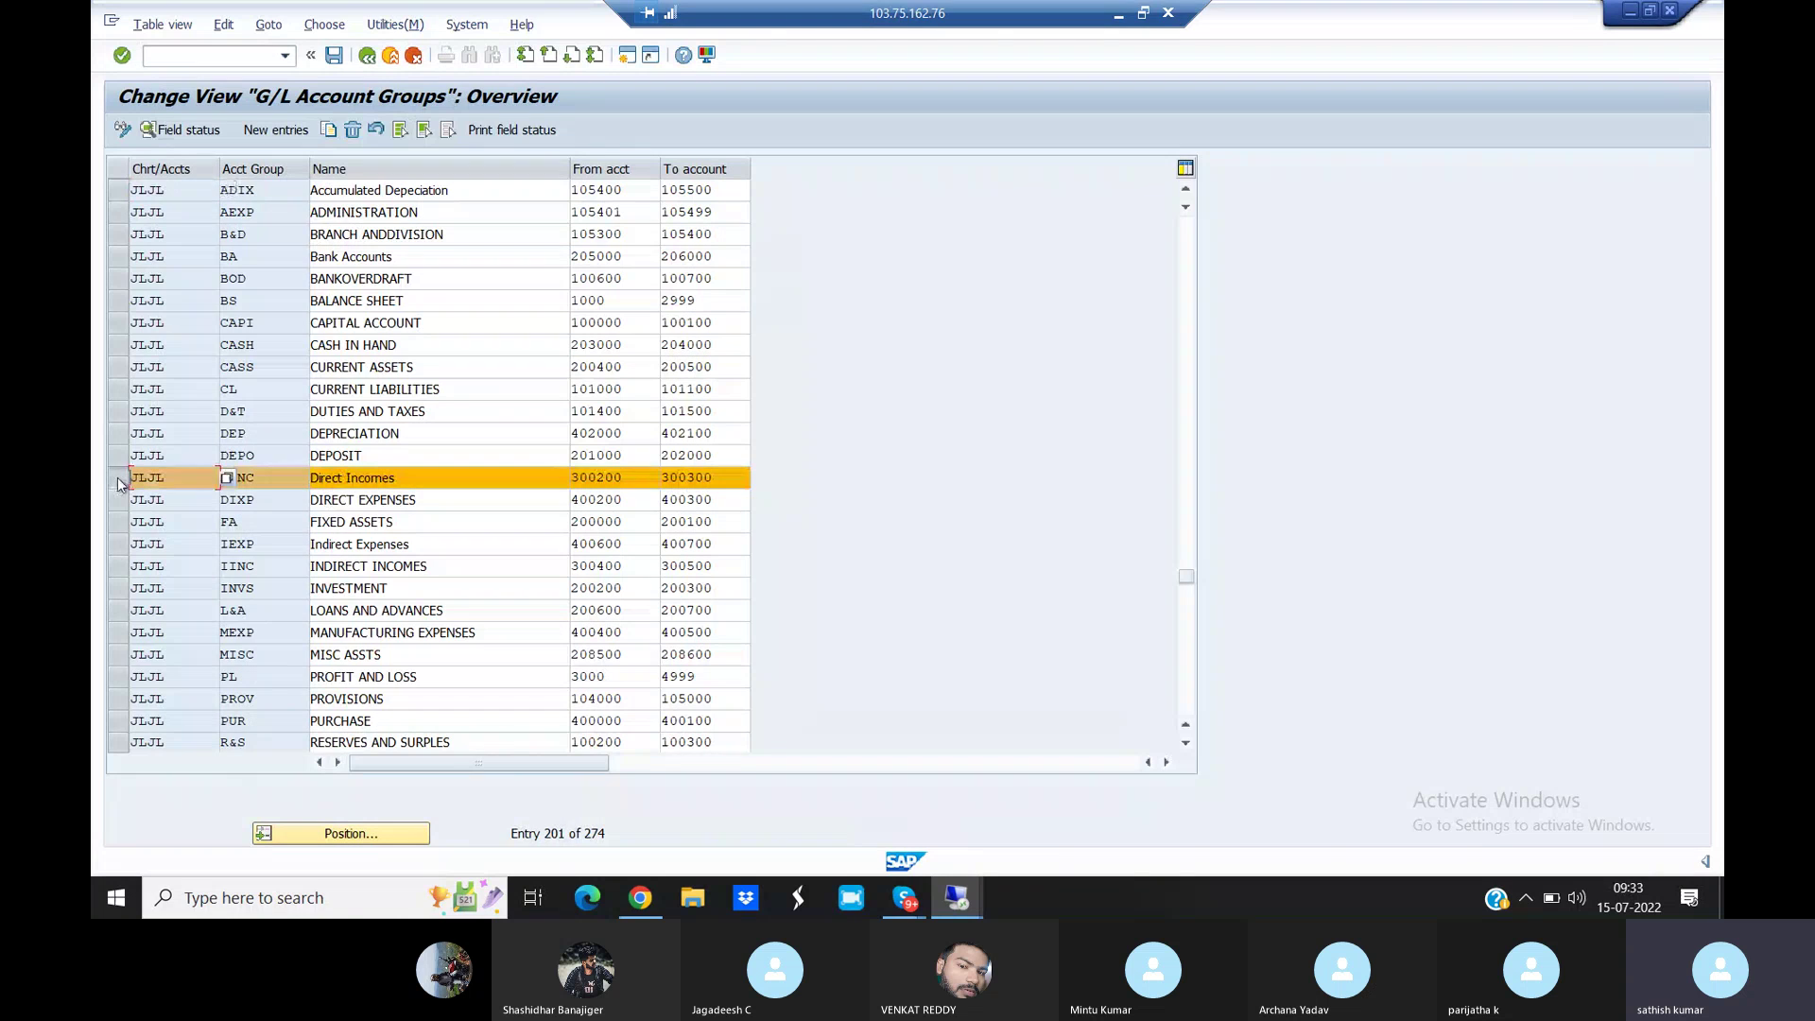
left_click(629, 480)
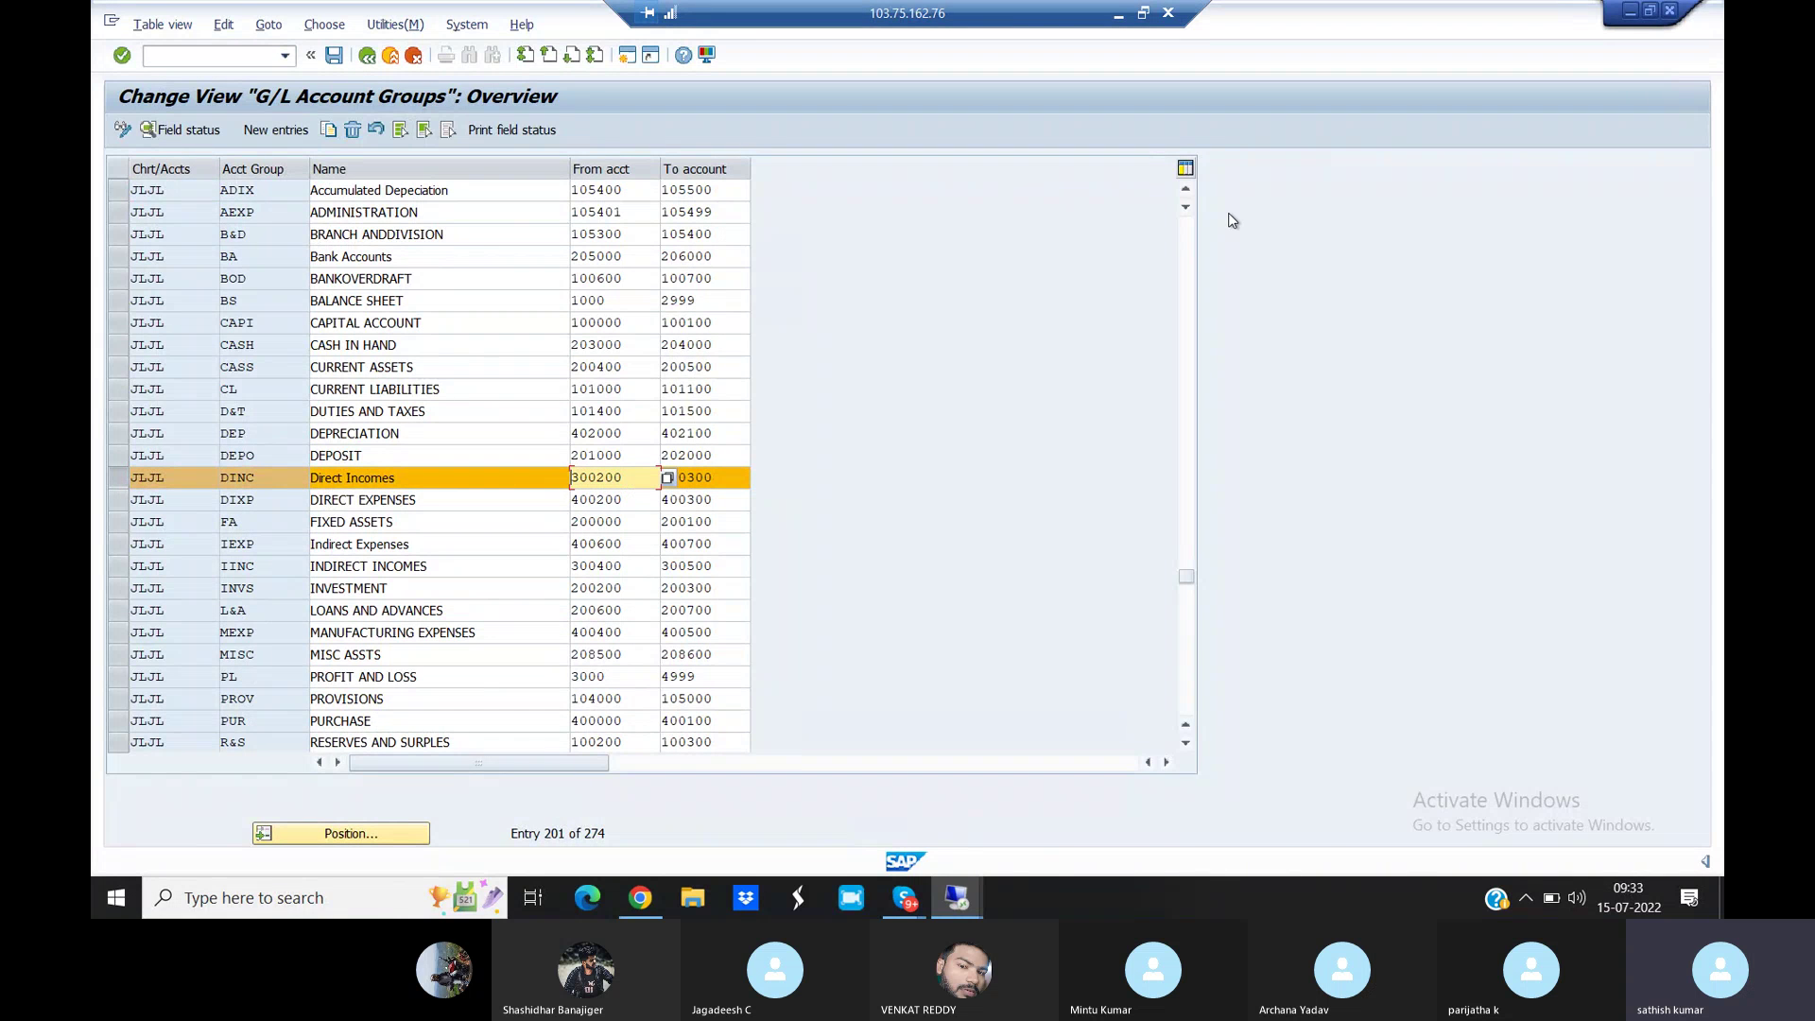
left_click(1670, 11)
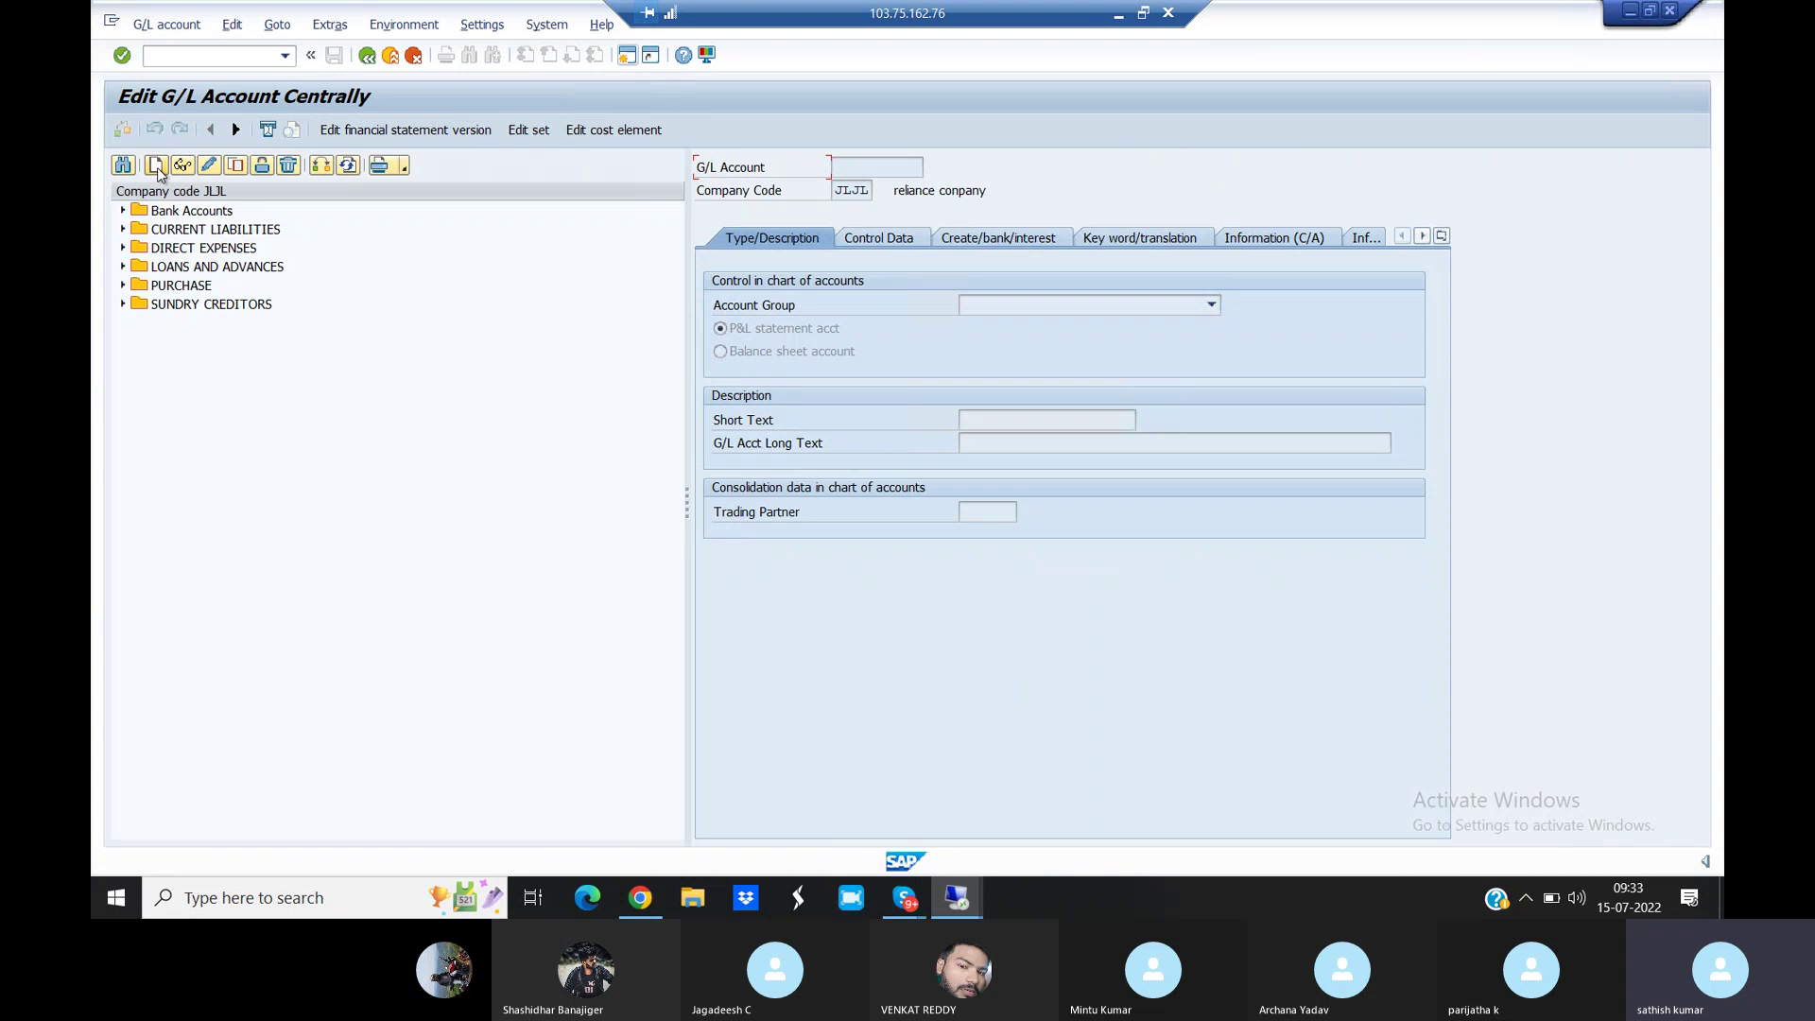
Start creating G/L account 300200 in company code JLJL and assign it to the Direct Incomes account group
left_click(157, 166)
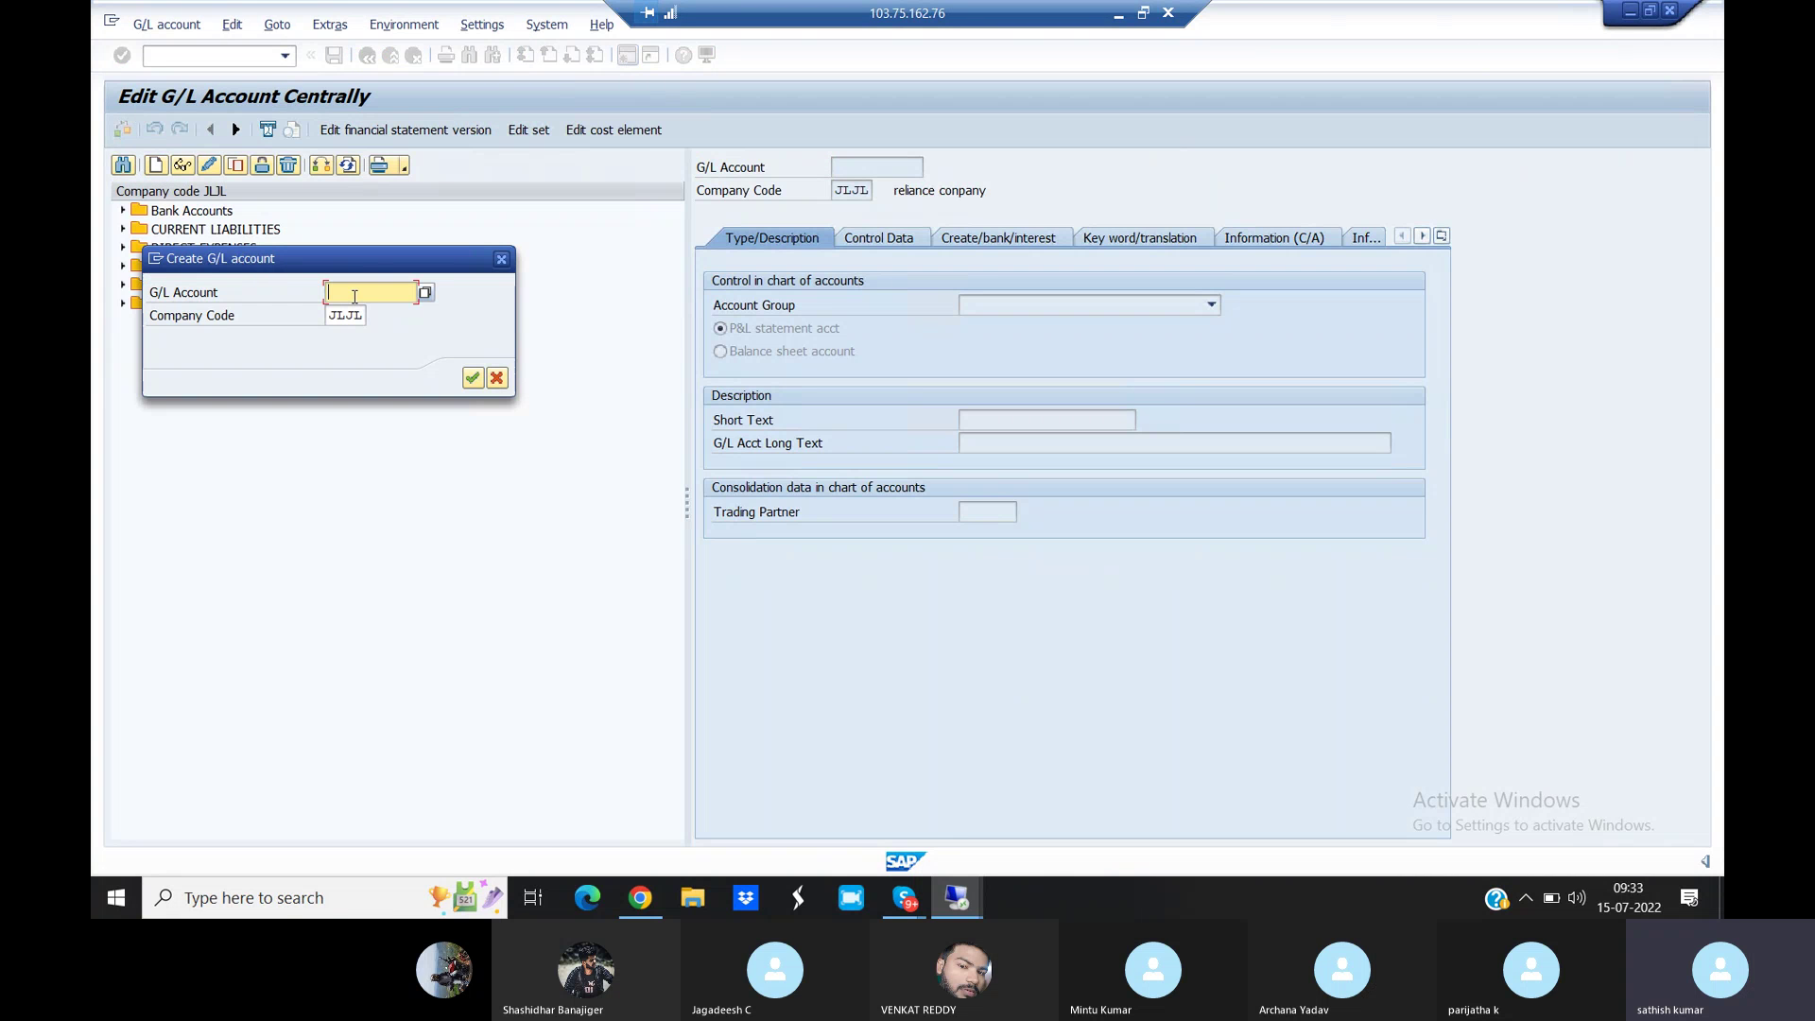
type("300200")
key("Return")
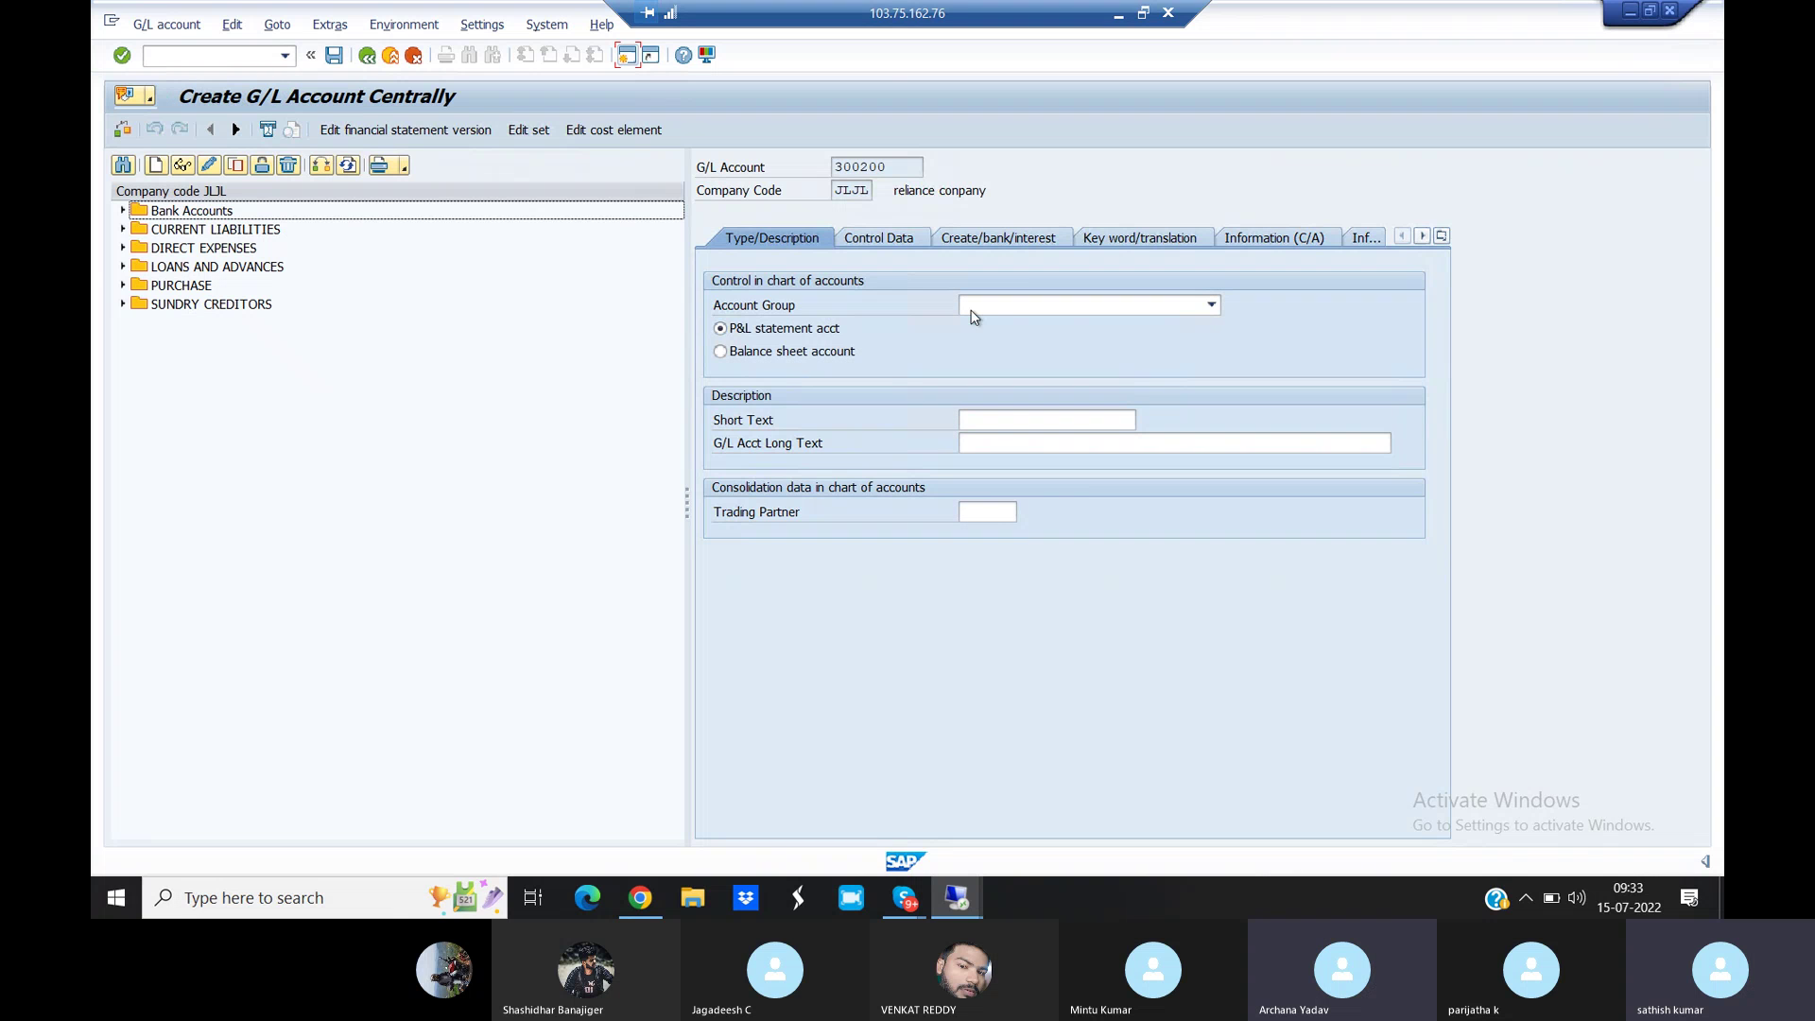
left_click(993, 311)
type("di")
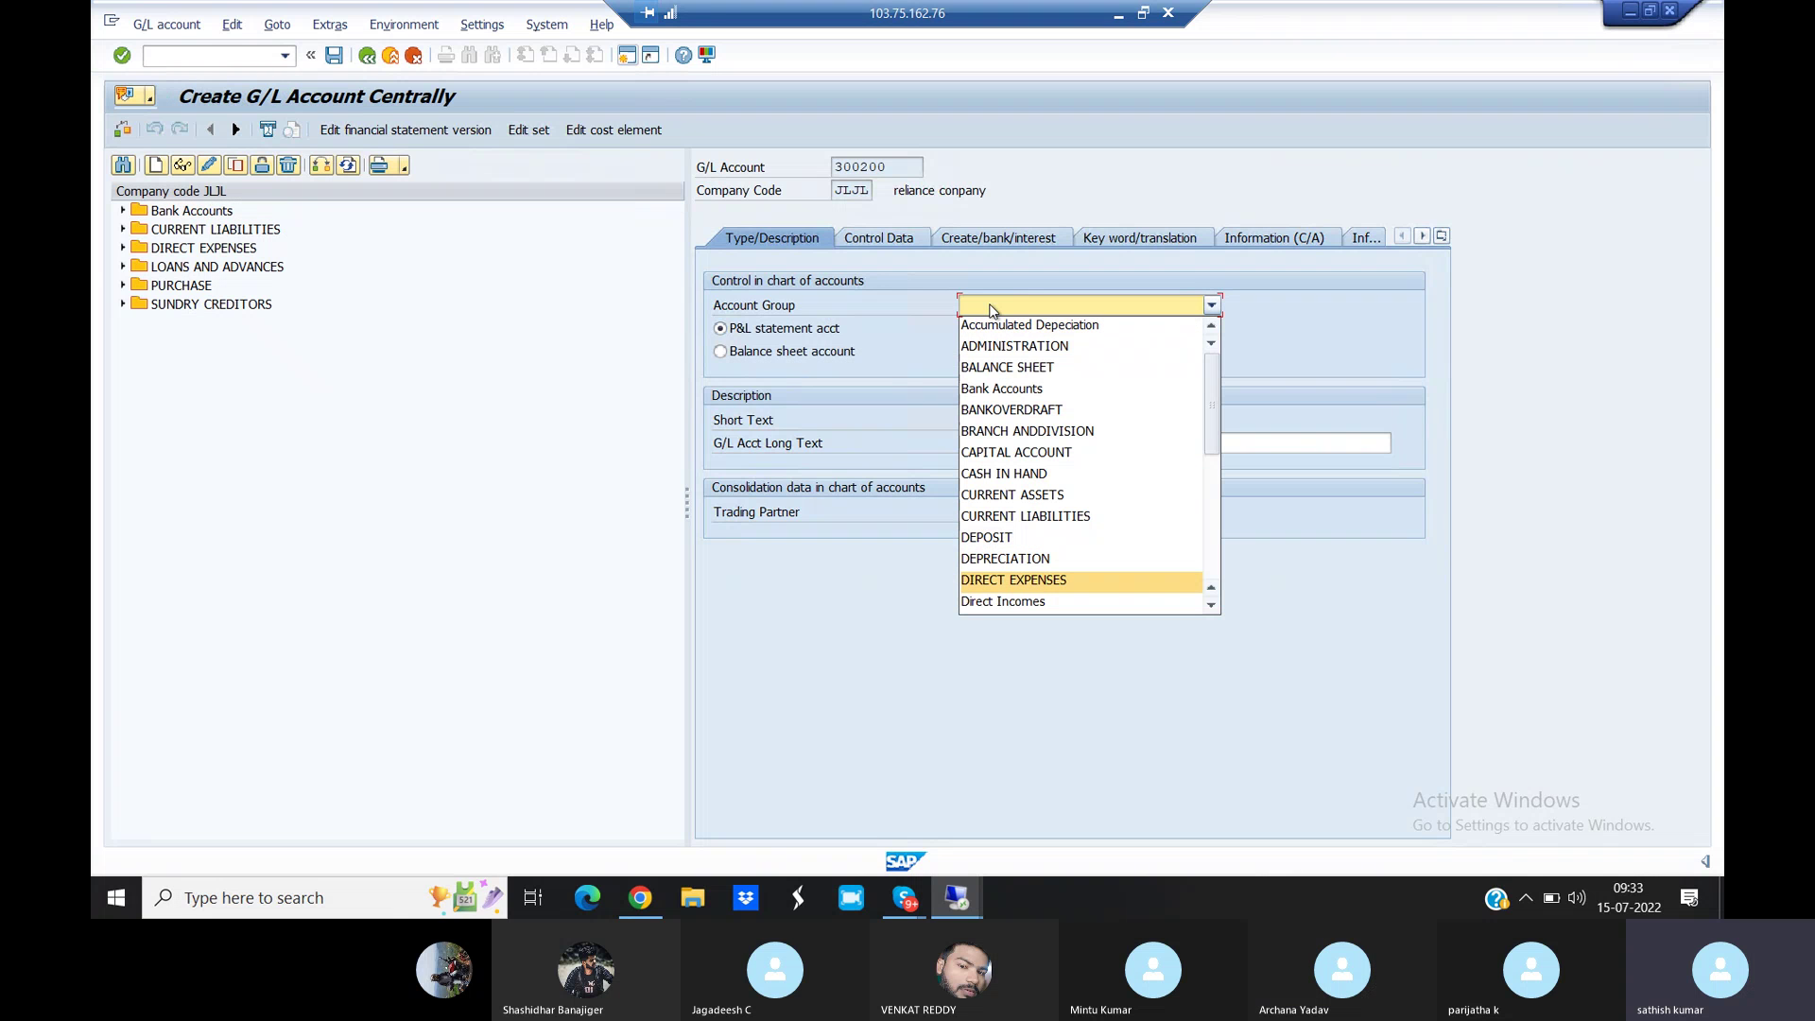
left_click(1027, 603)
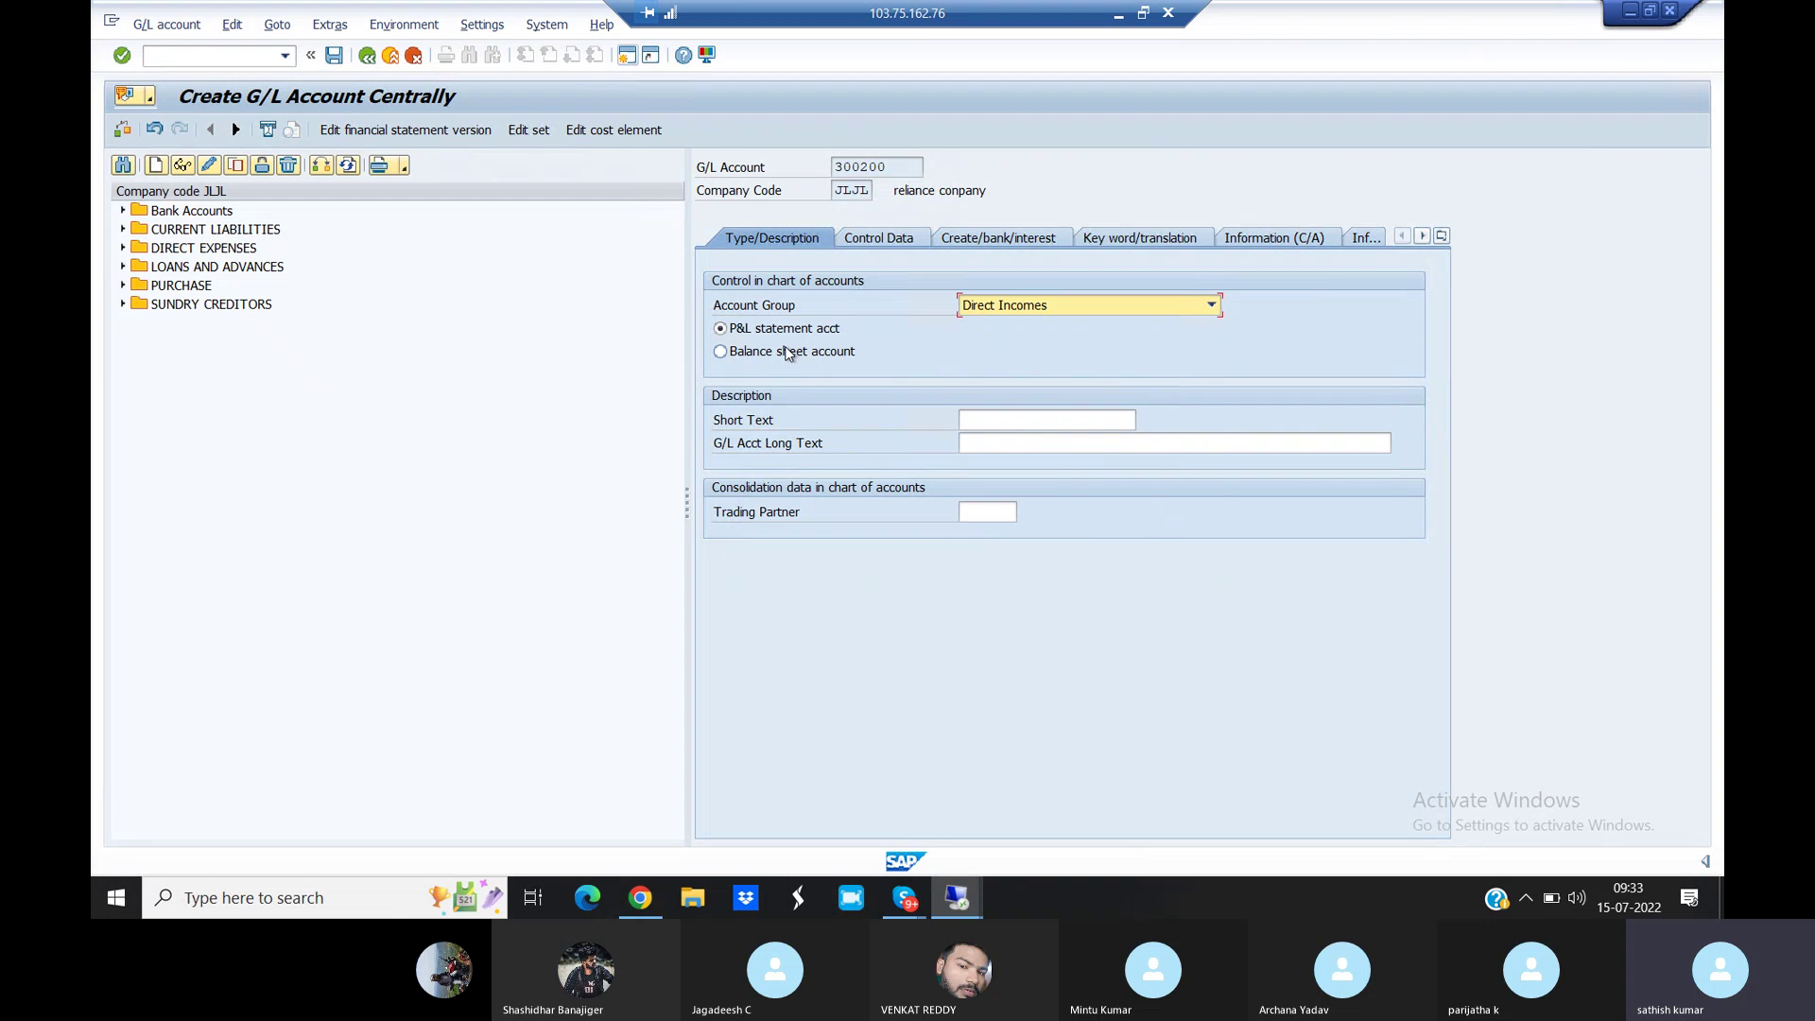
Describe the account with short text "Cash discount receiv" and long text "Cash discount received"
left_click(1000, 425)
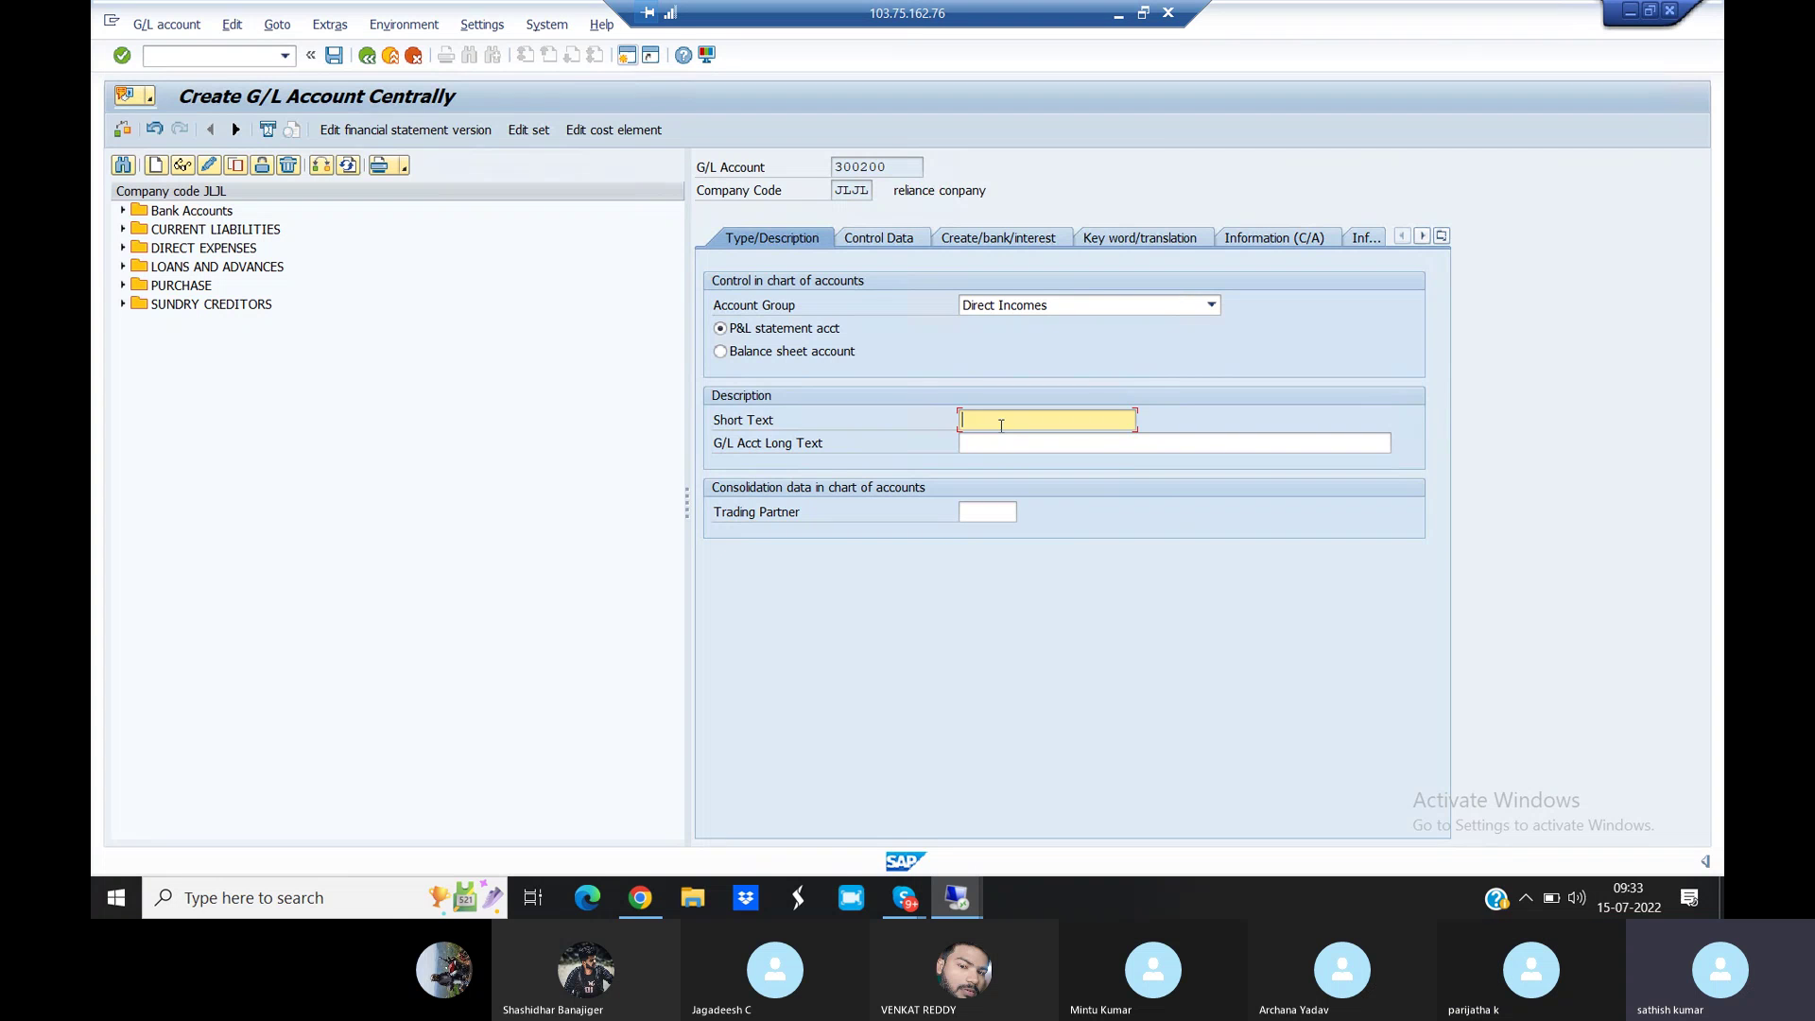
type("Cash ")
type("d")
type("isc")
type("ount re")
type("ciev")
key("BackSpace")
key("BackSpace")
type("eiv")
left_click_drag(1089, 425, 942, 422)
key("ctrl+c")
left_click(940, 422)
left_click(984, 445)
key("ctrl+v")
type("ed")
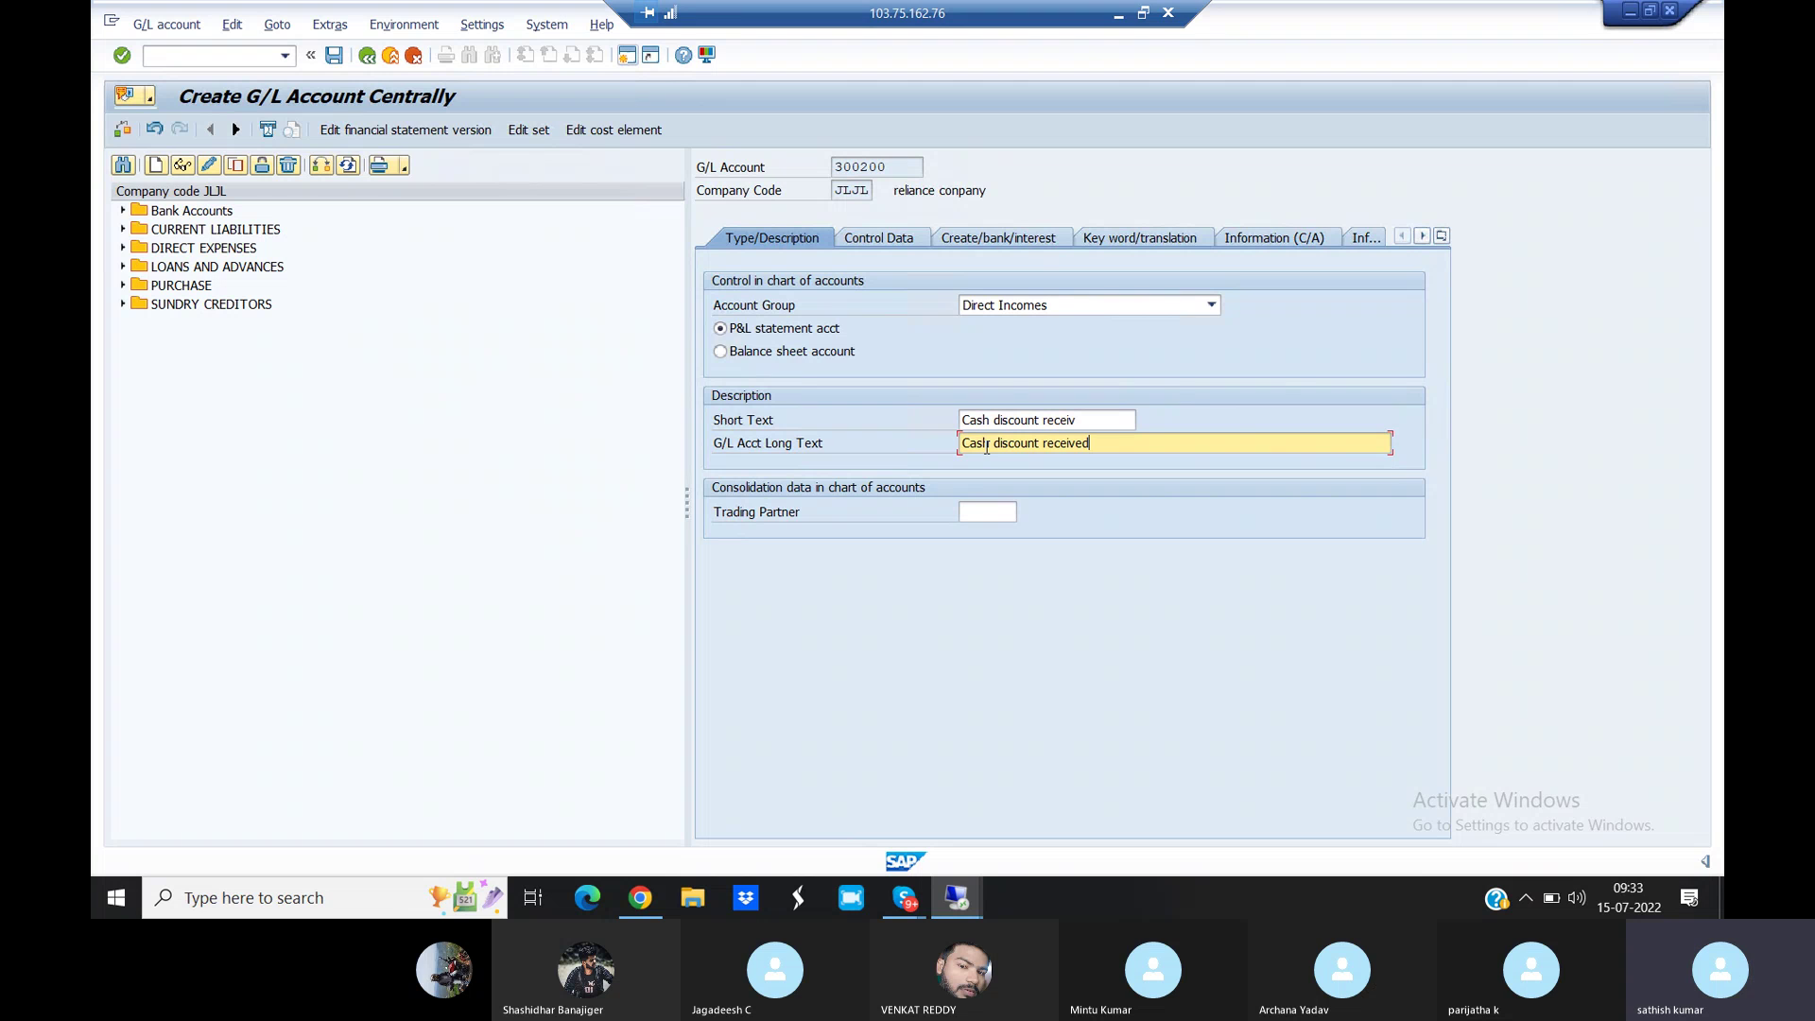
Enable line item display and set the sort key to 001 for the cash discount account
left_click(887, 244)
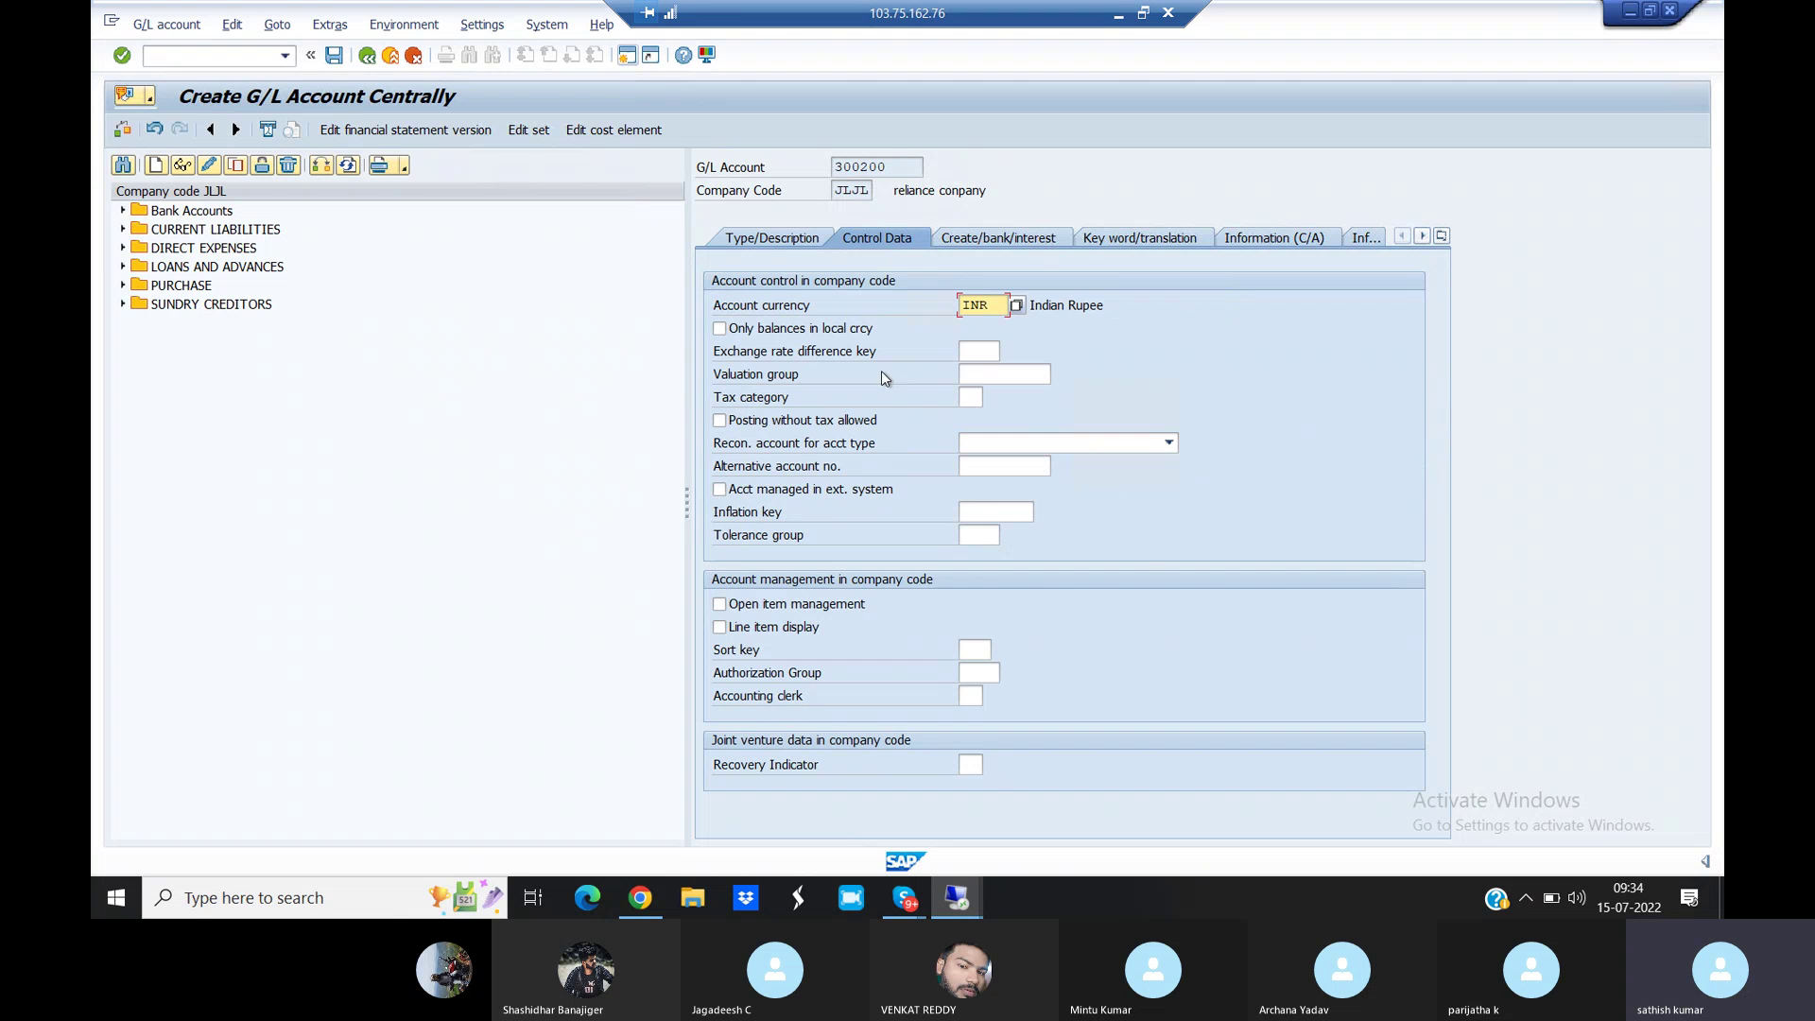
left_click(720, 627)
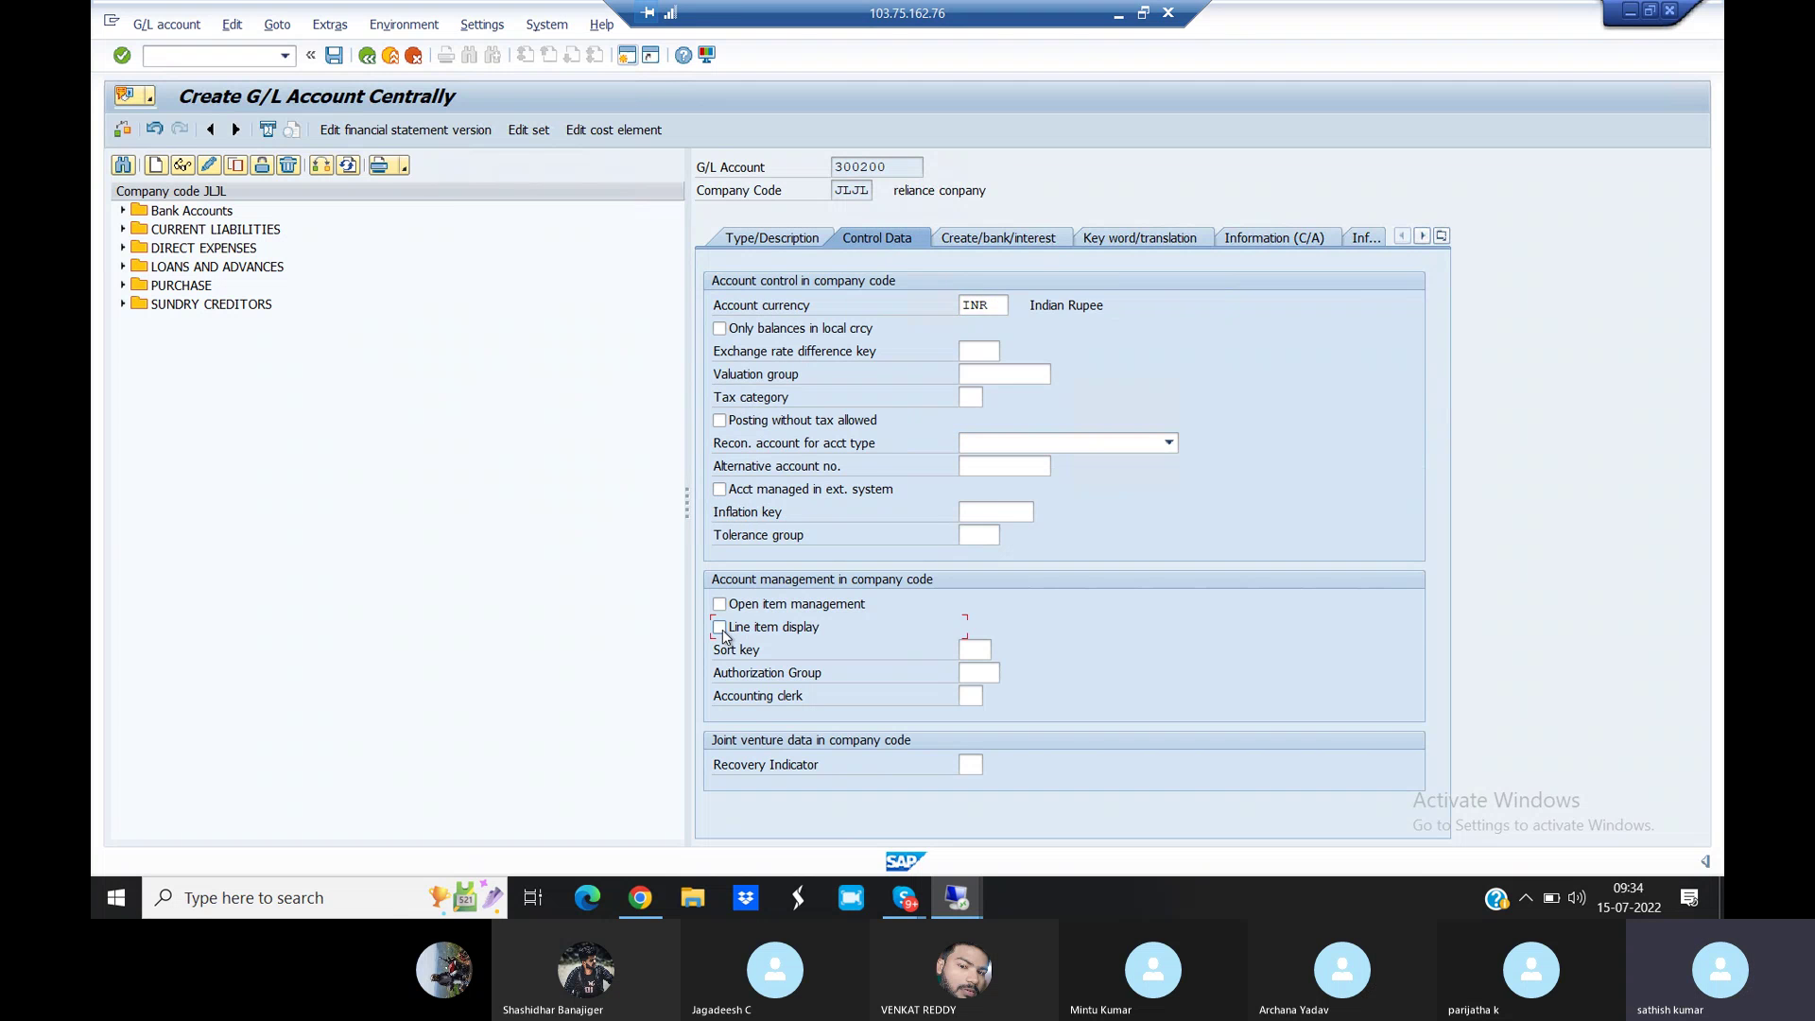
left_click(968, 647)
type("001")
Choose field status group G029 (Revenue accounts) for the cash discount account
left_click(966, 238)
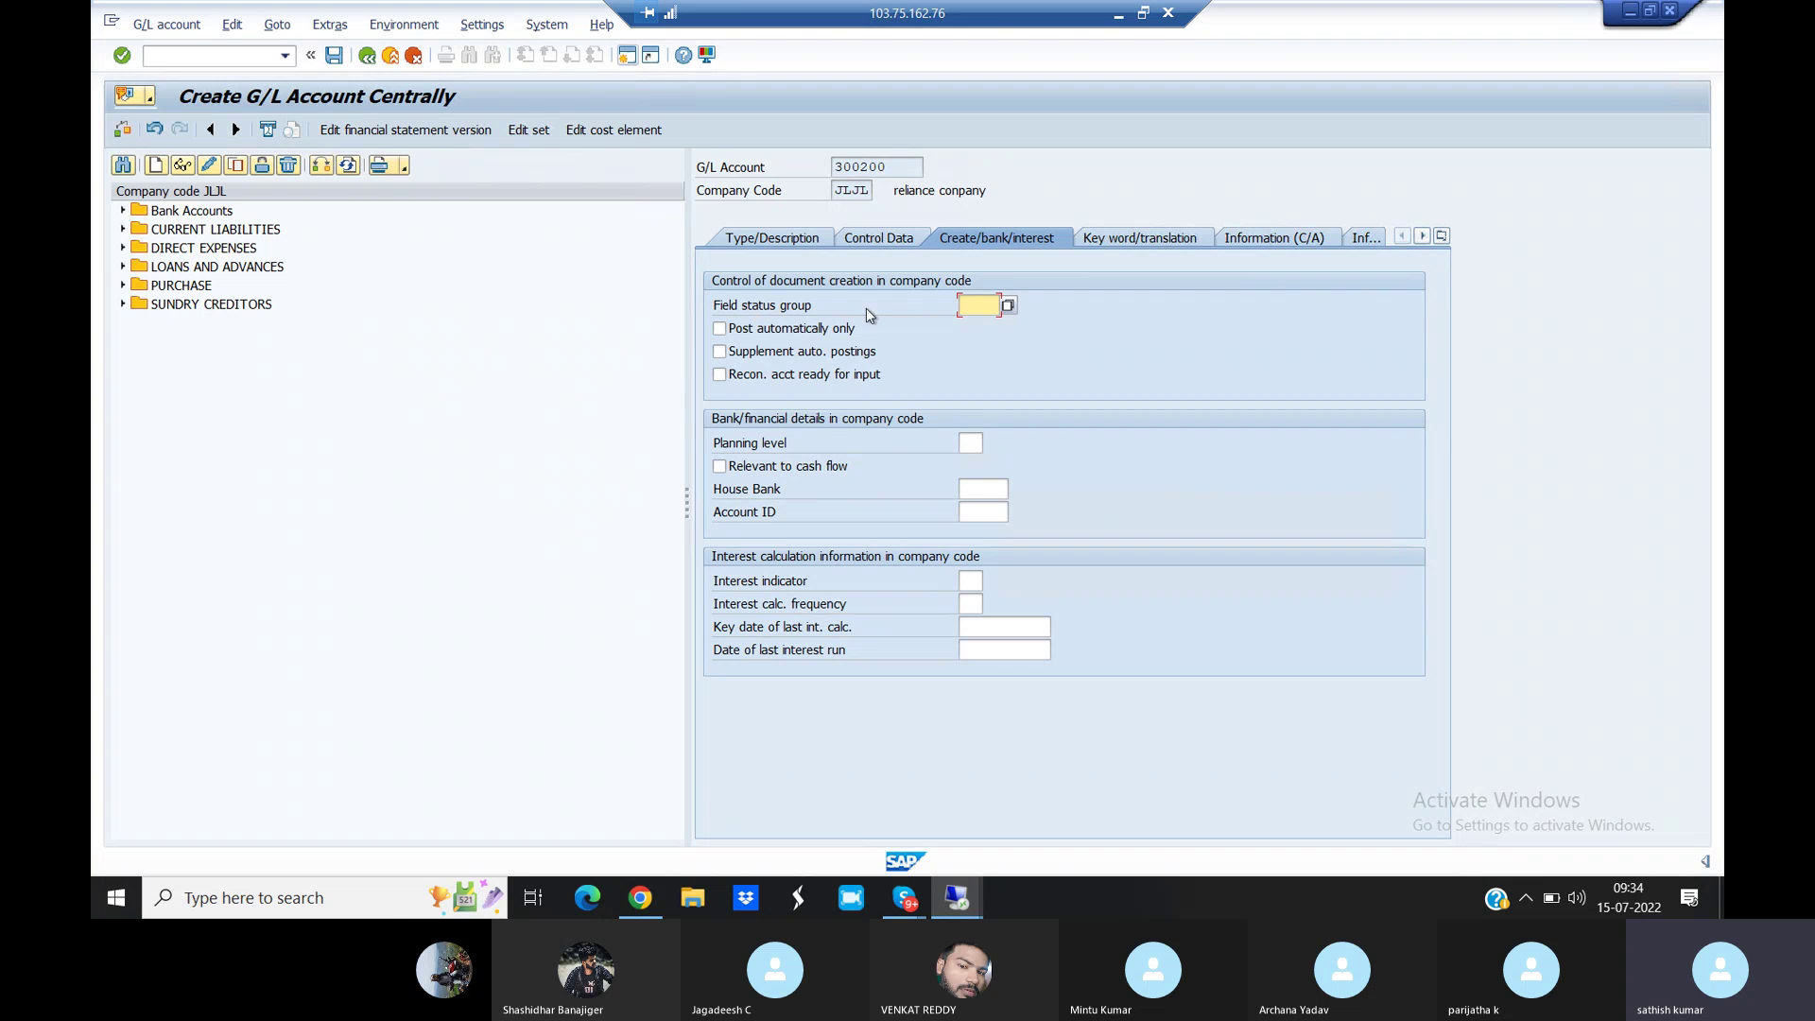
left_click(1007, 307)
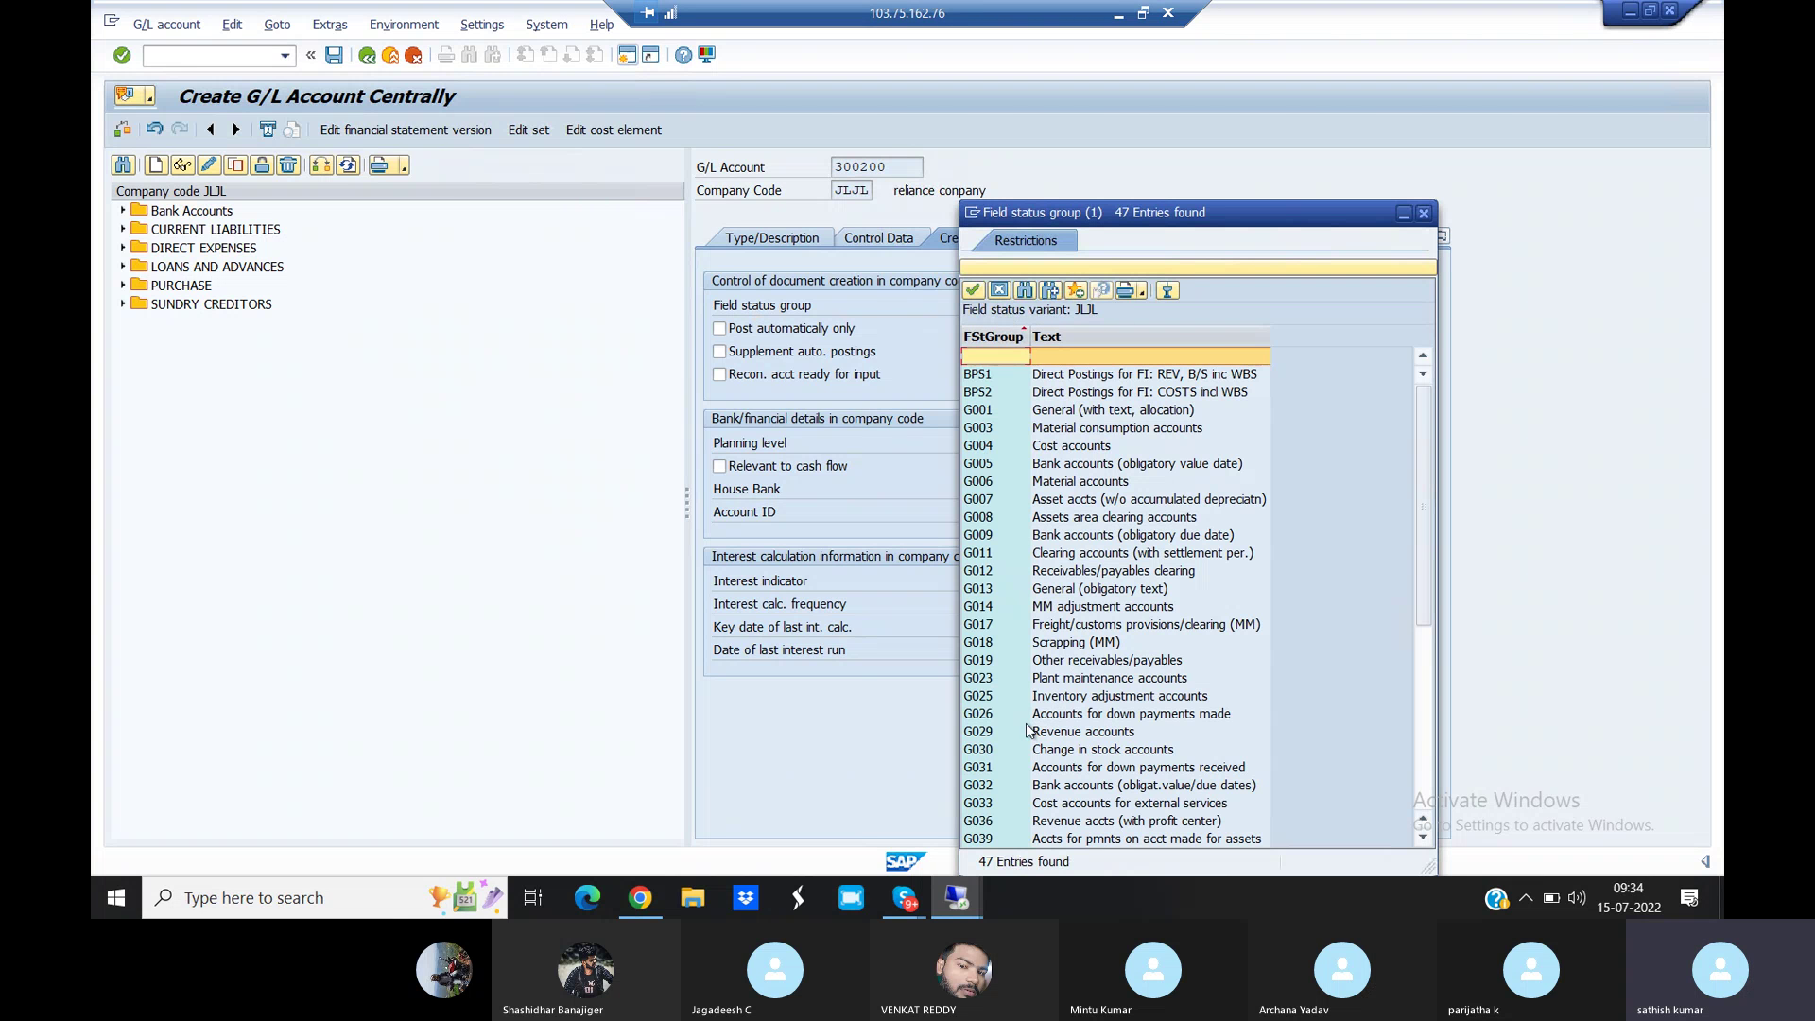
left_click(1008, 735)
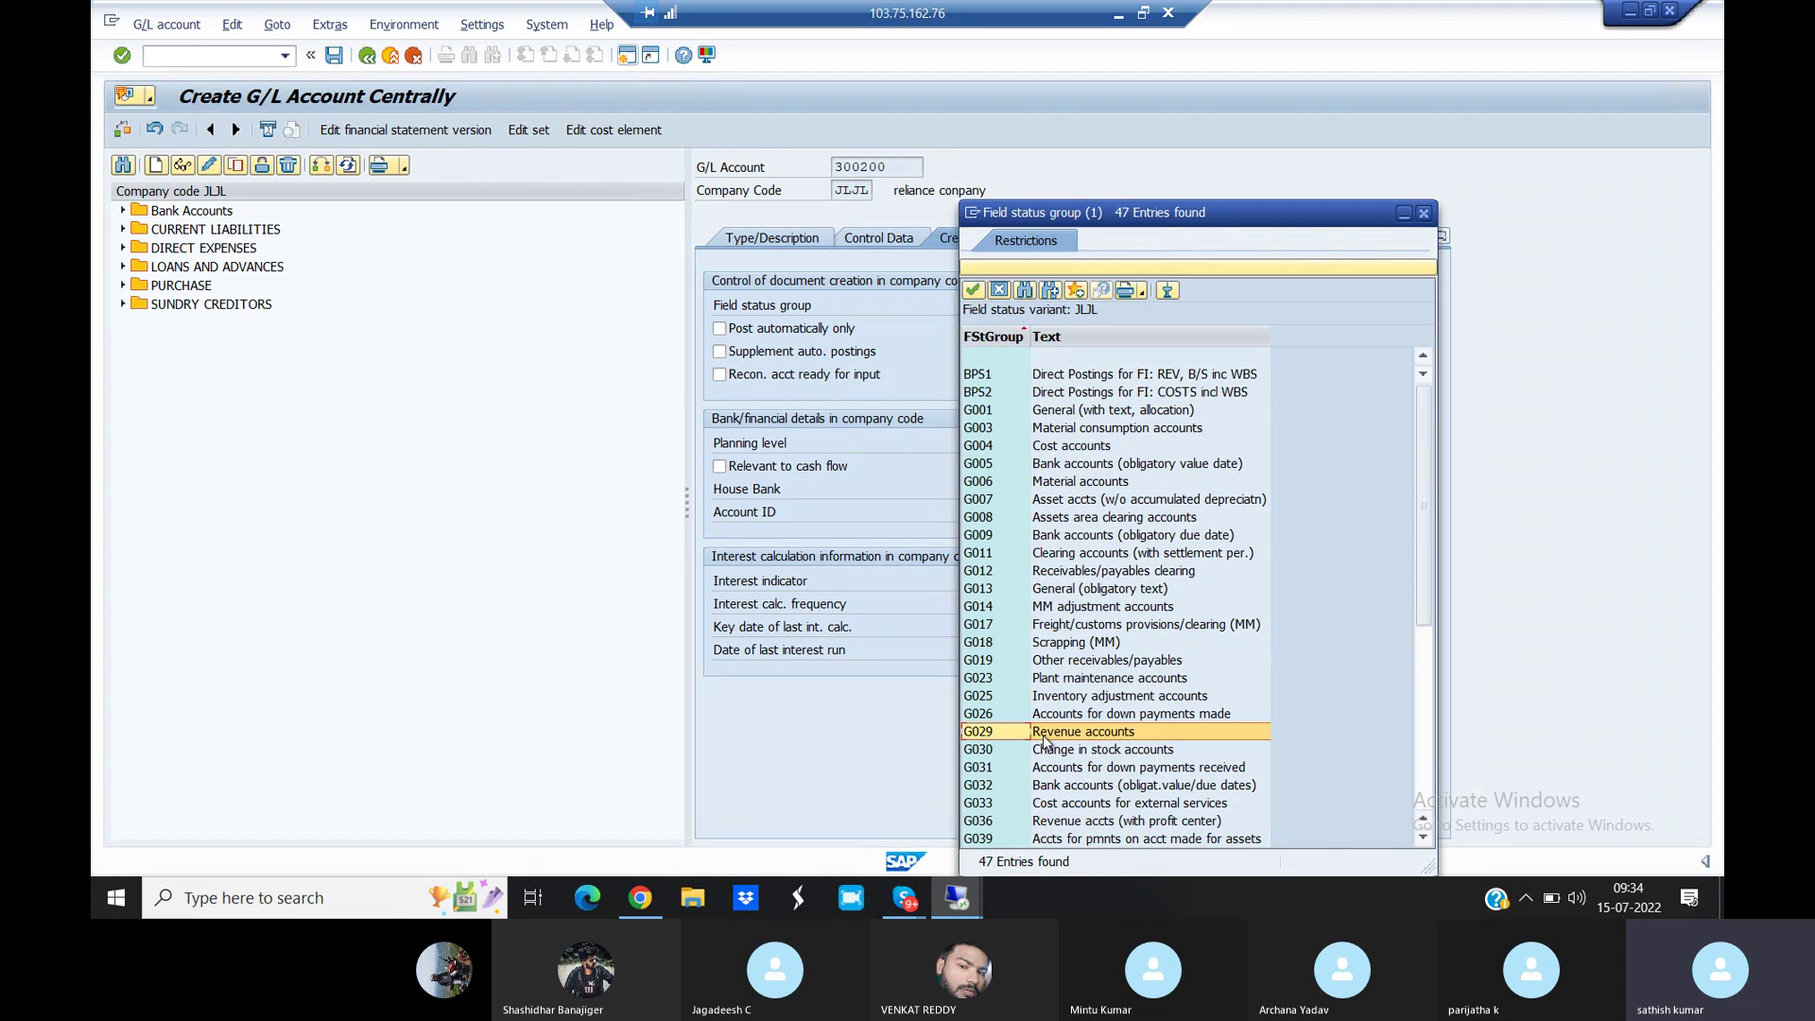
double_click(1046, 733)
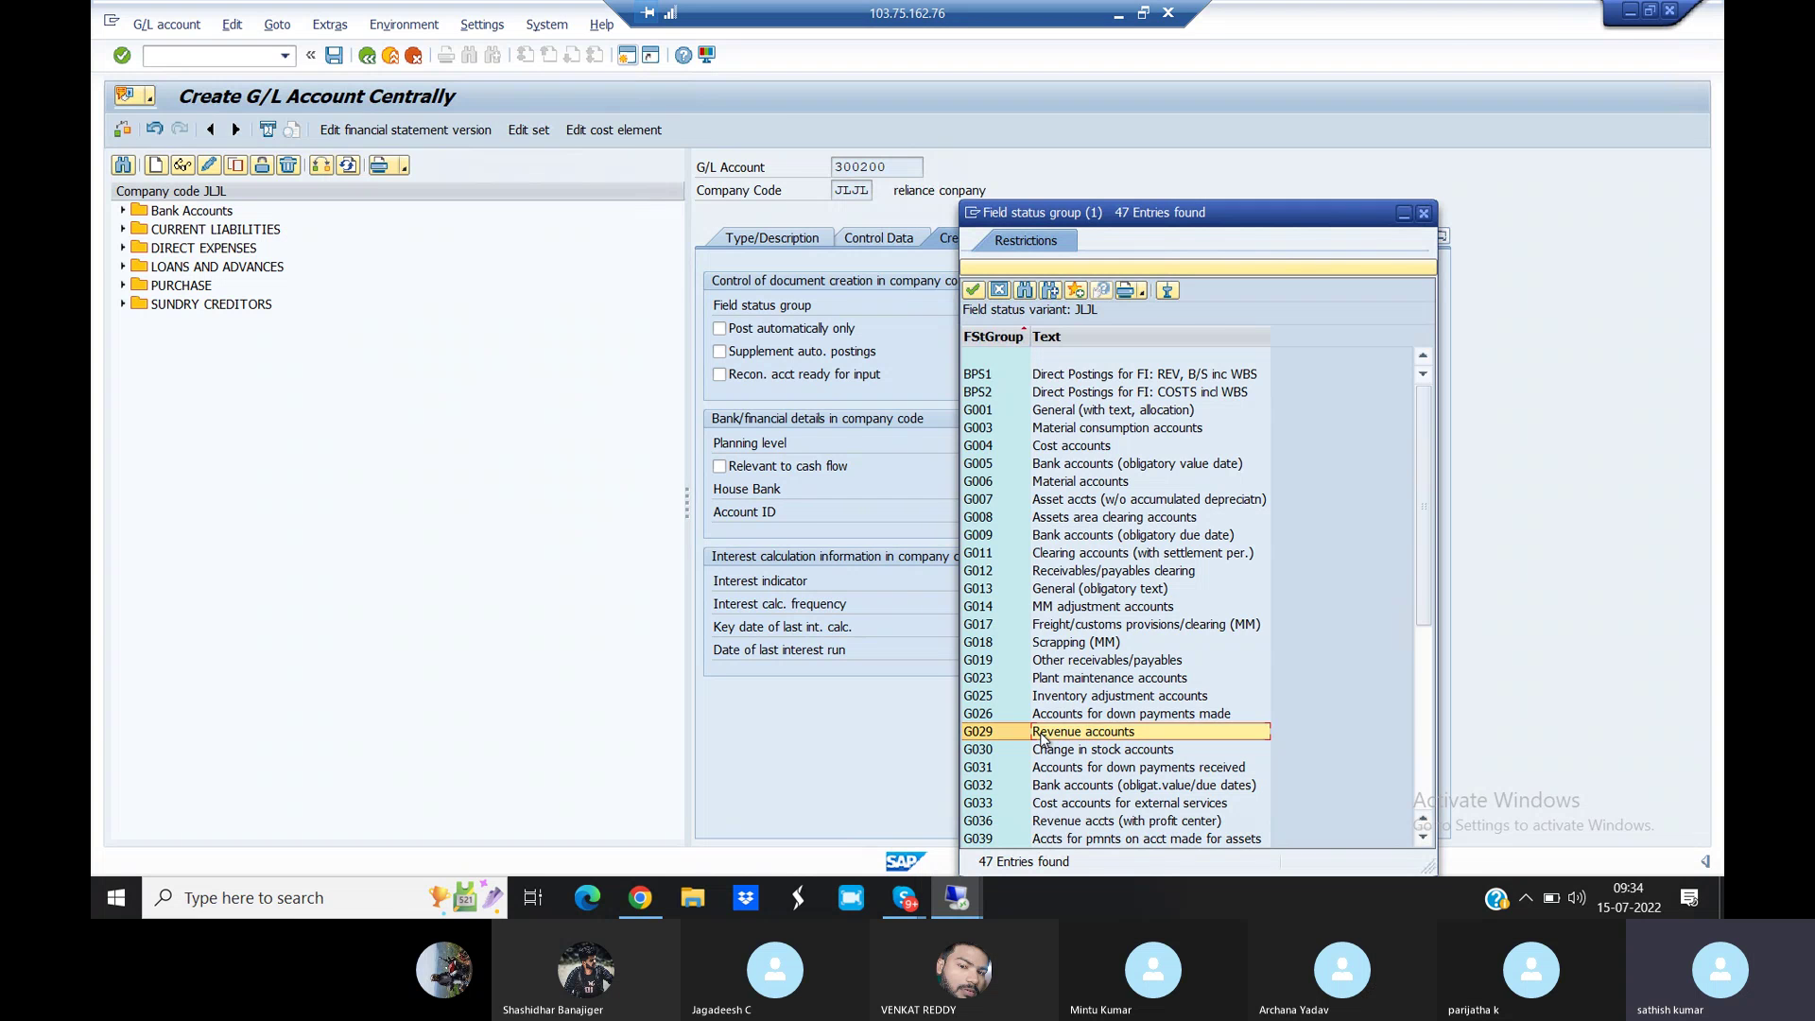
Review the cash discount account's description, control data and field status group, and save it
left_click(880, 240)
left_click(770, 239)
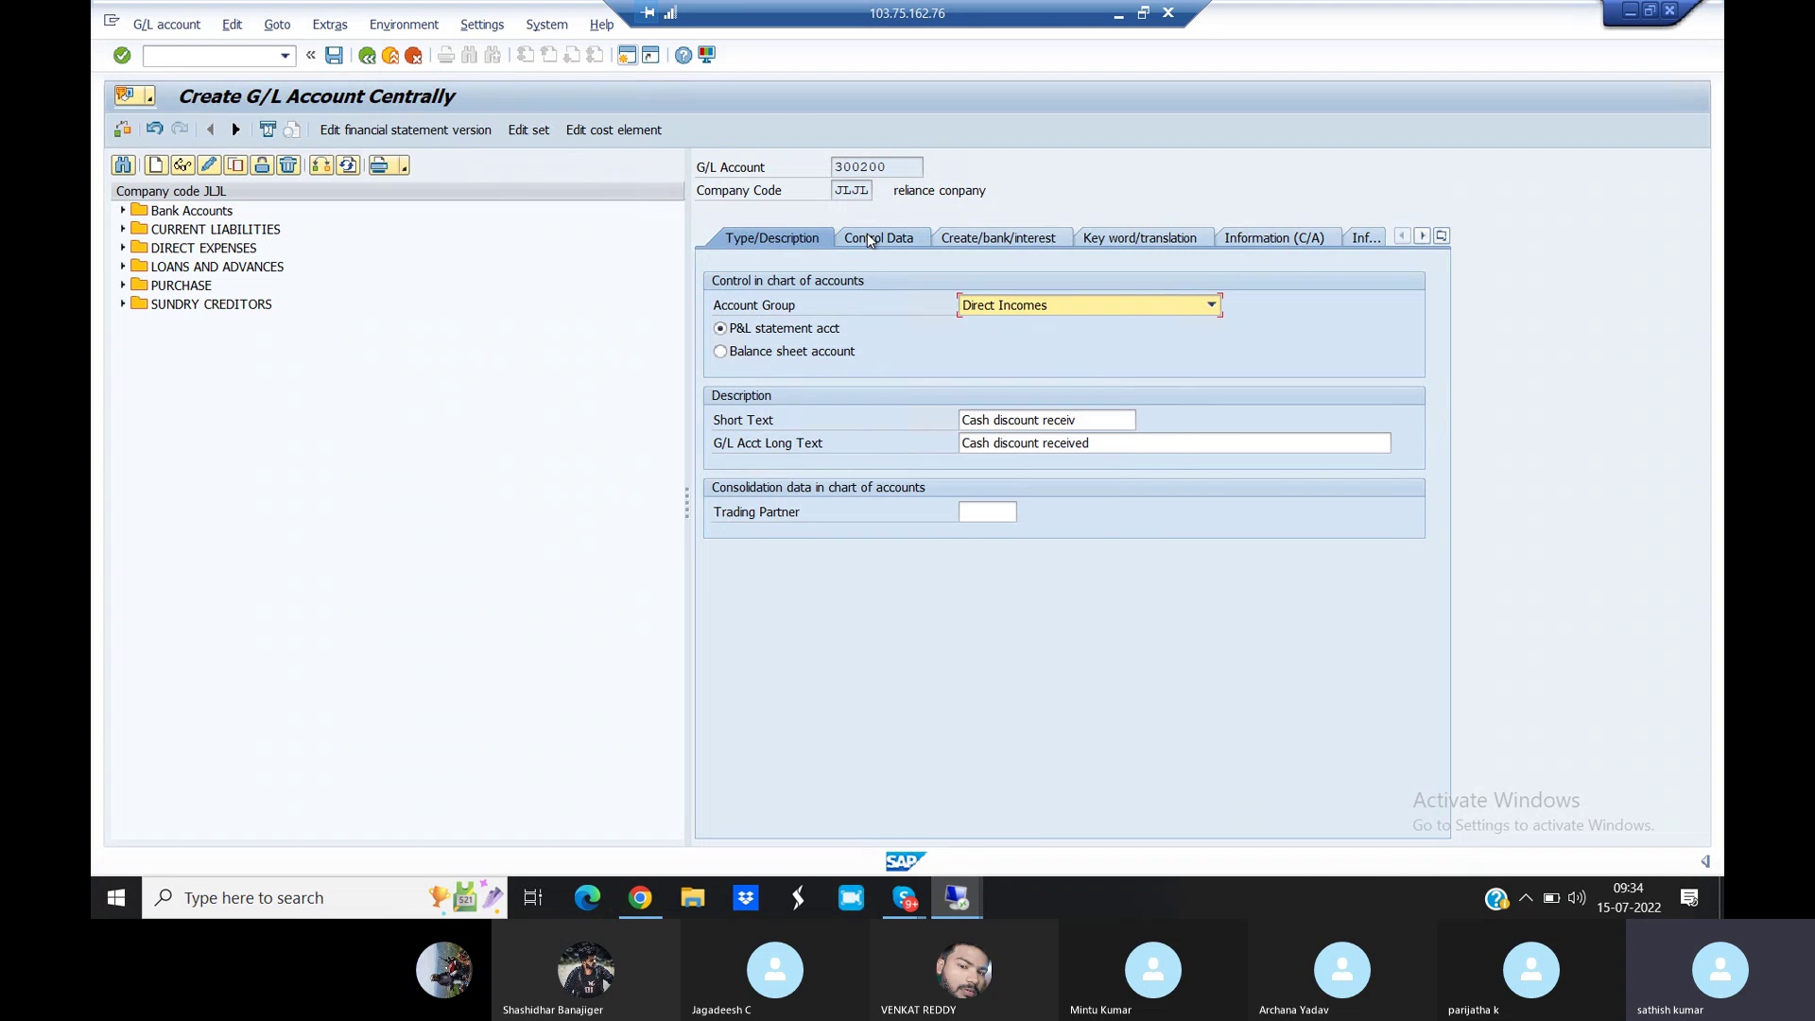
left_click(878, 238)
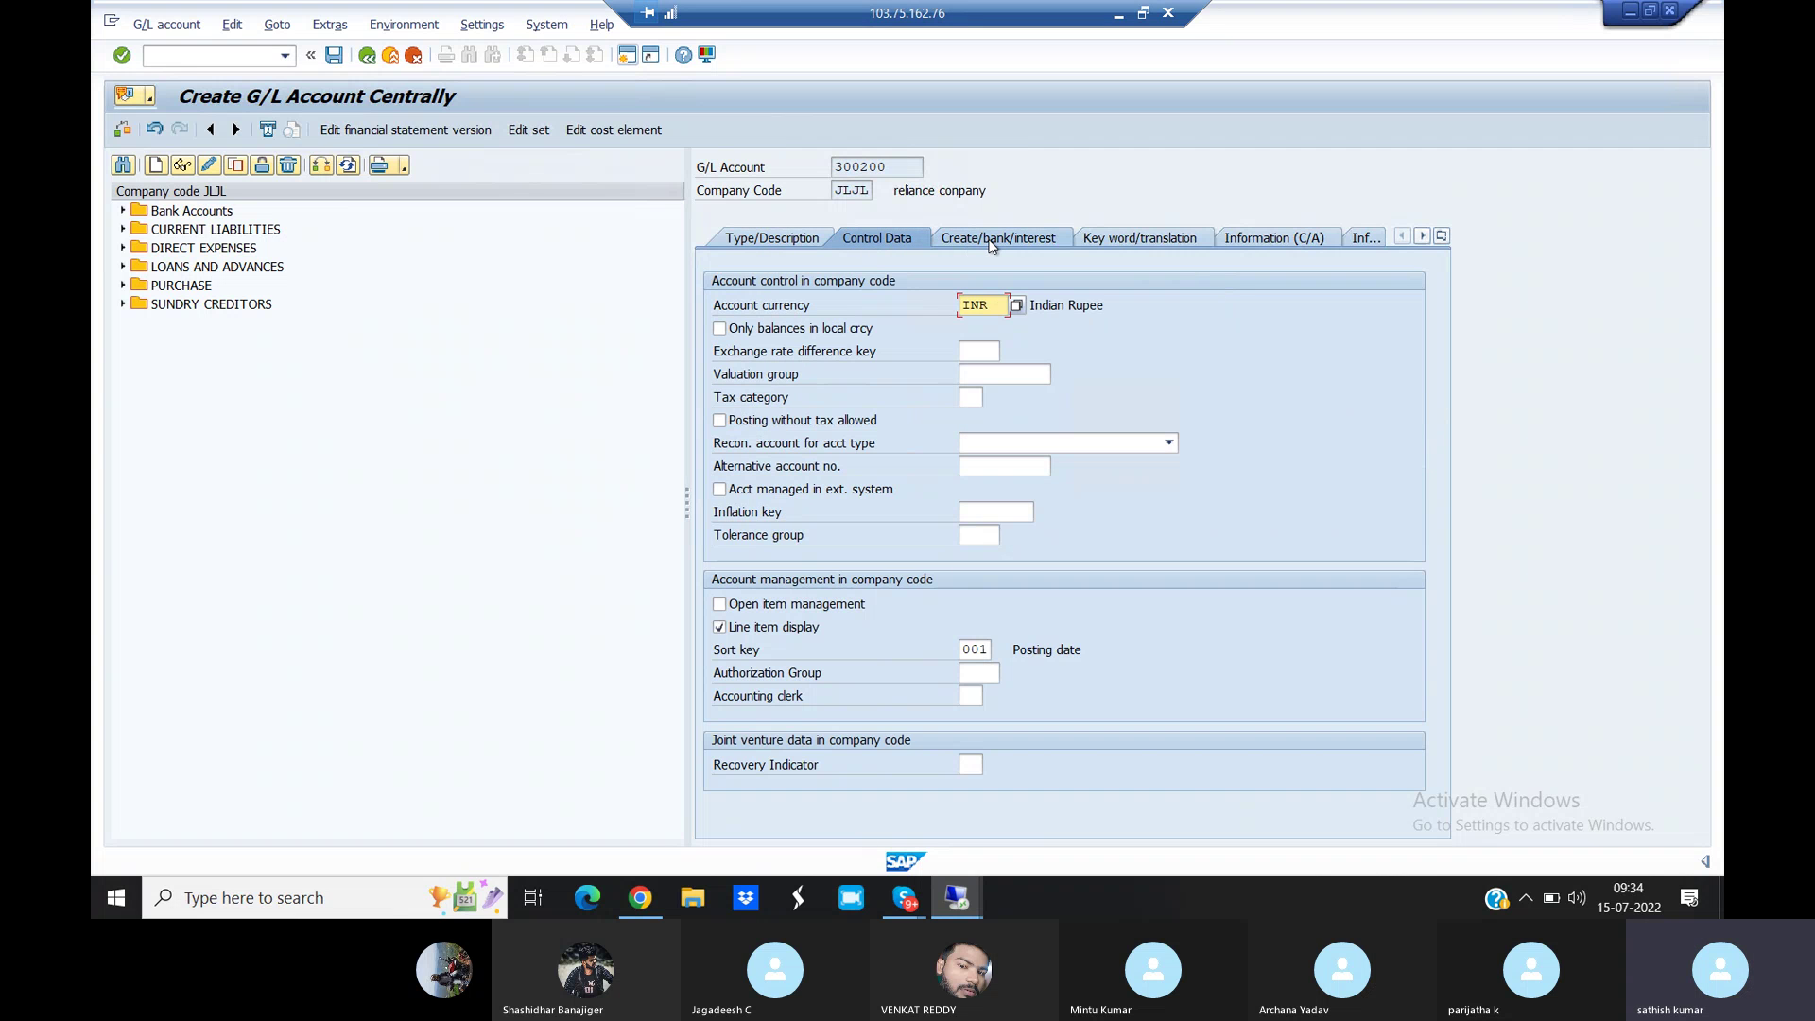
left_click(991, 242)
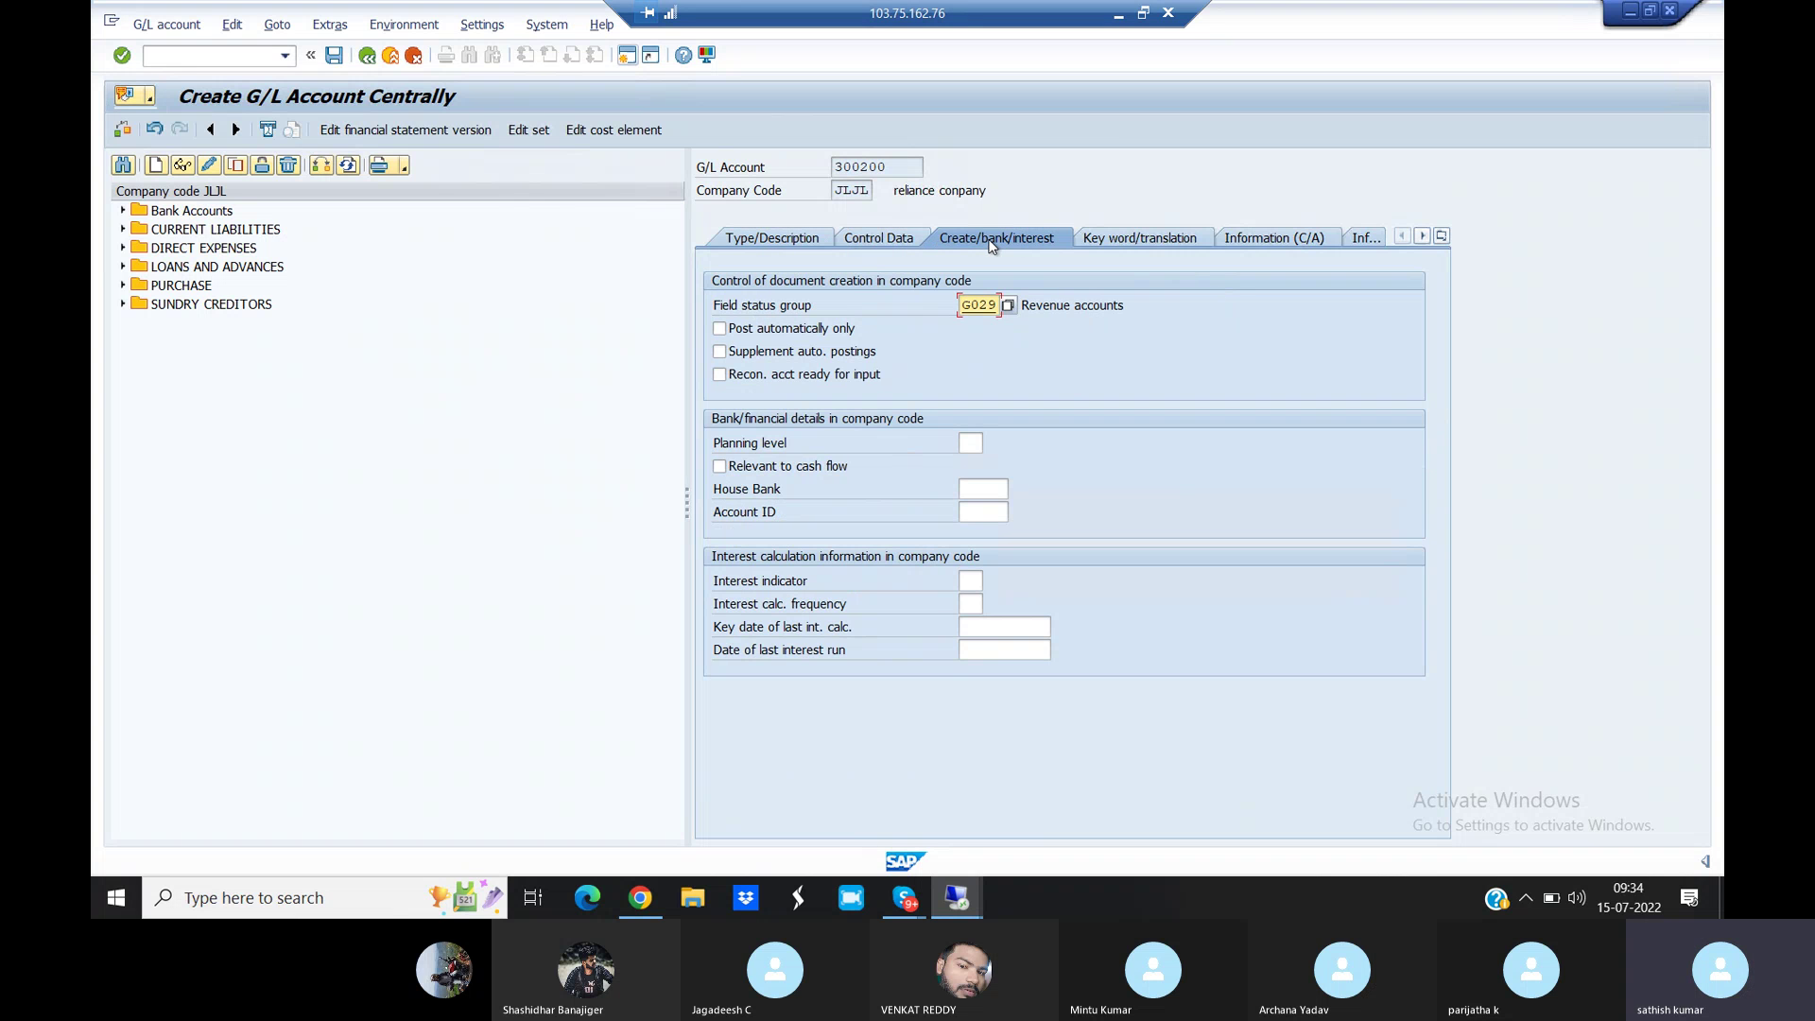
left_click(336, 56)
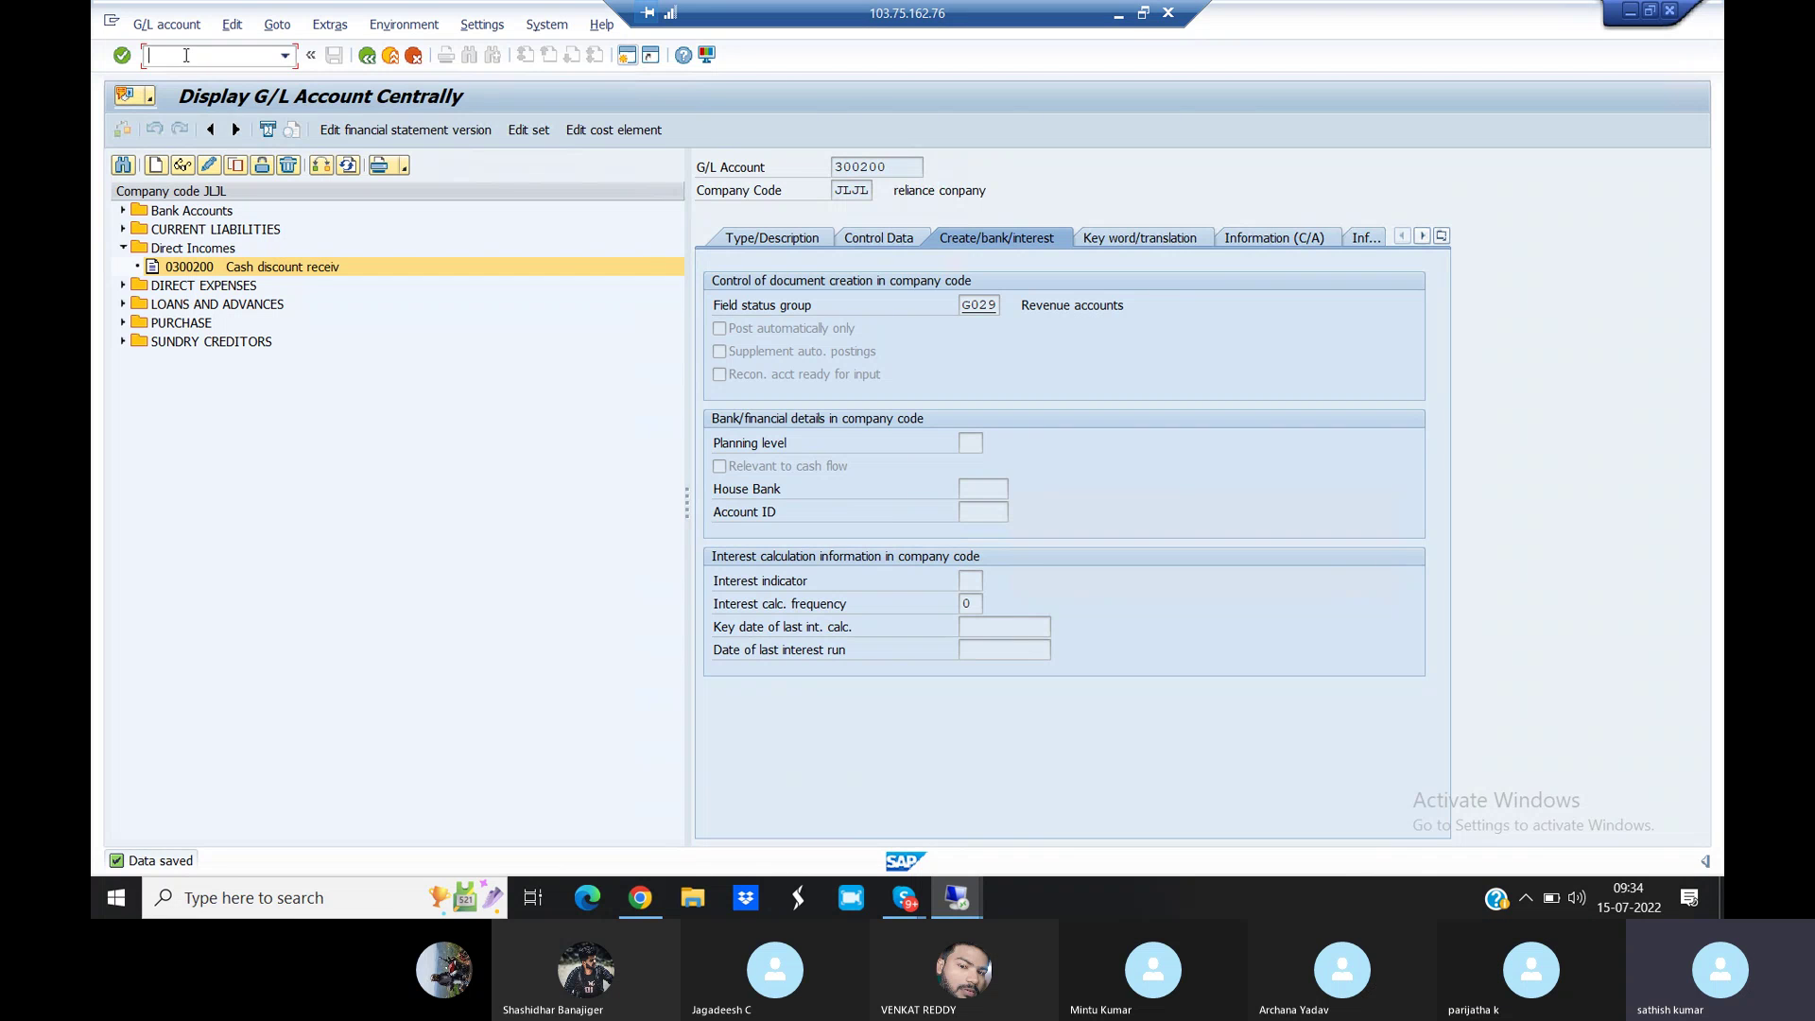
Open transaction OBXU in a new session for chart of accounts JLJL and save the cash discount received posting rules
type("/nobxu")
key("Return")
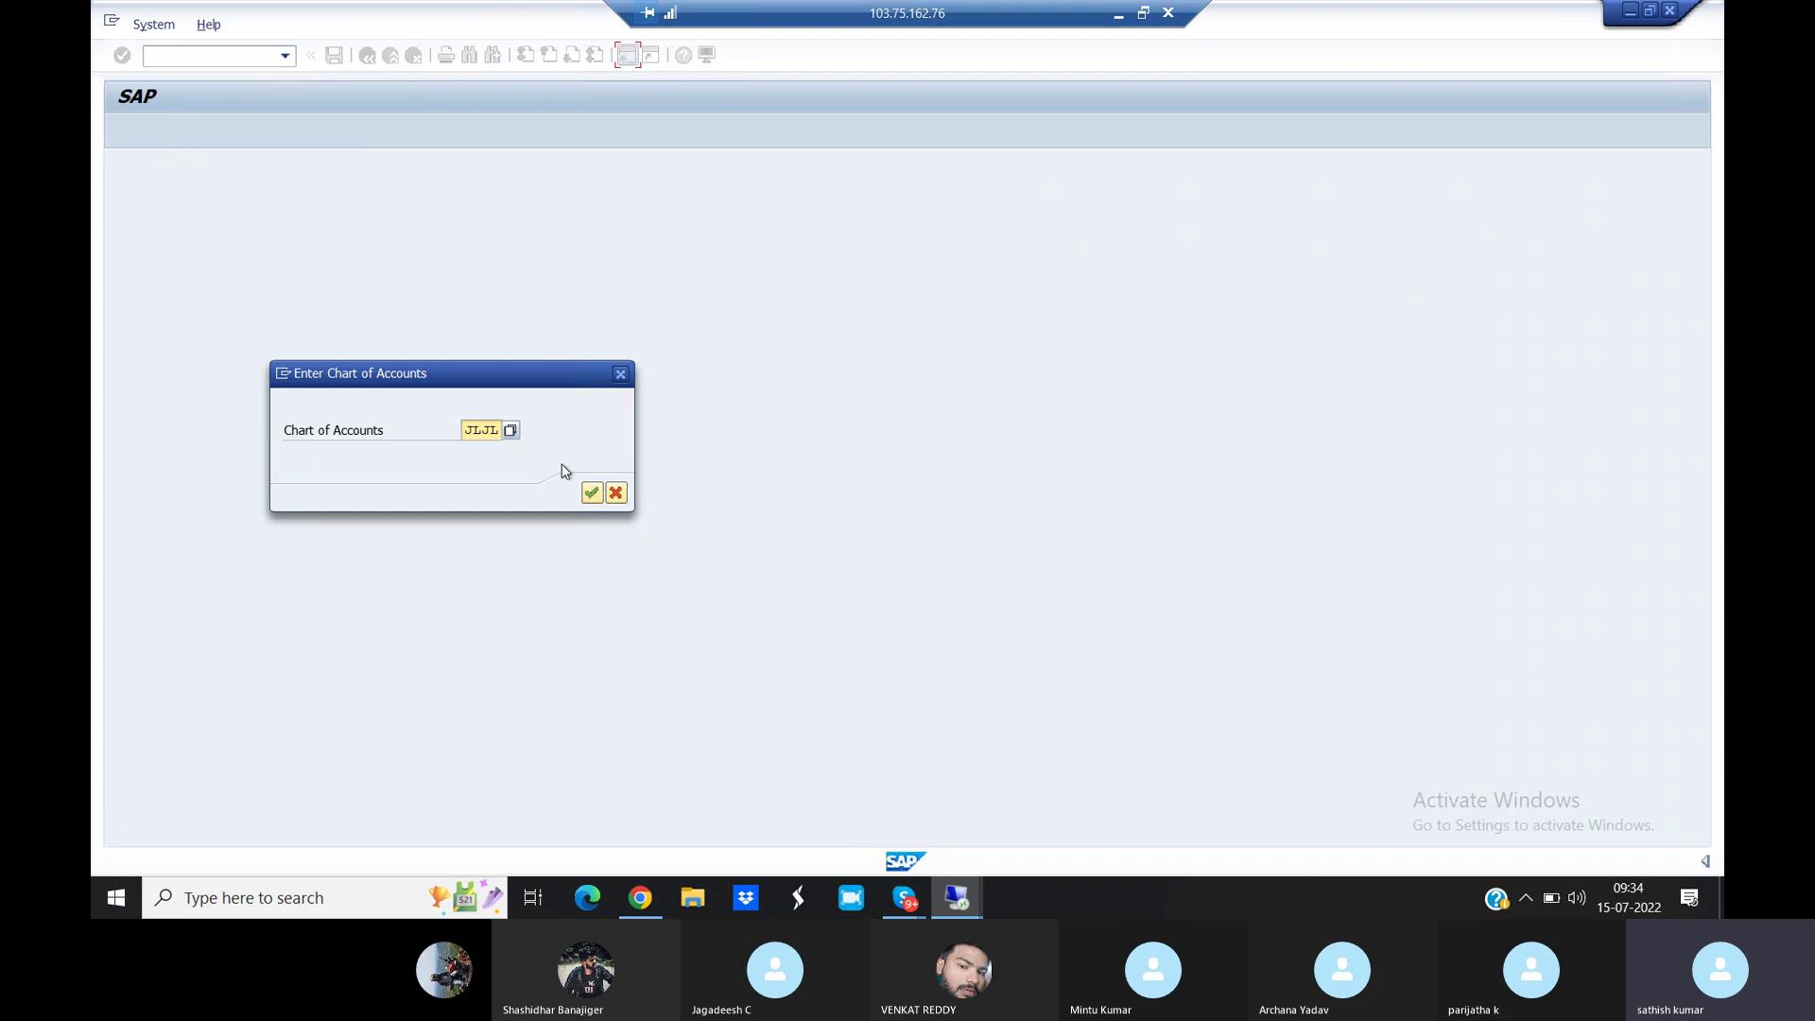
left_click(591, 495)
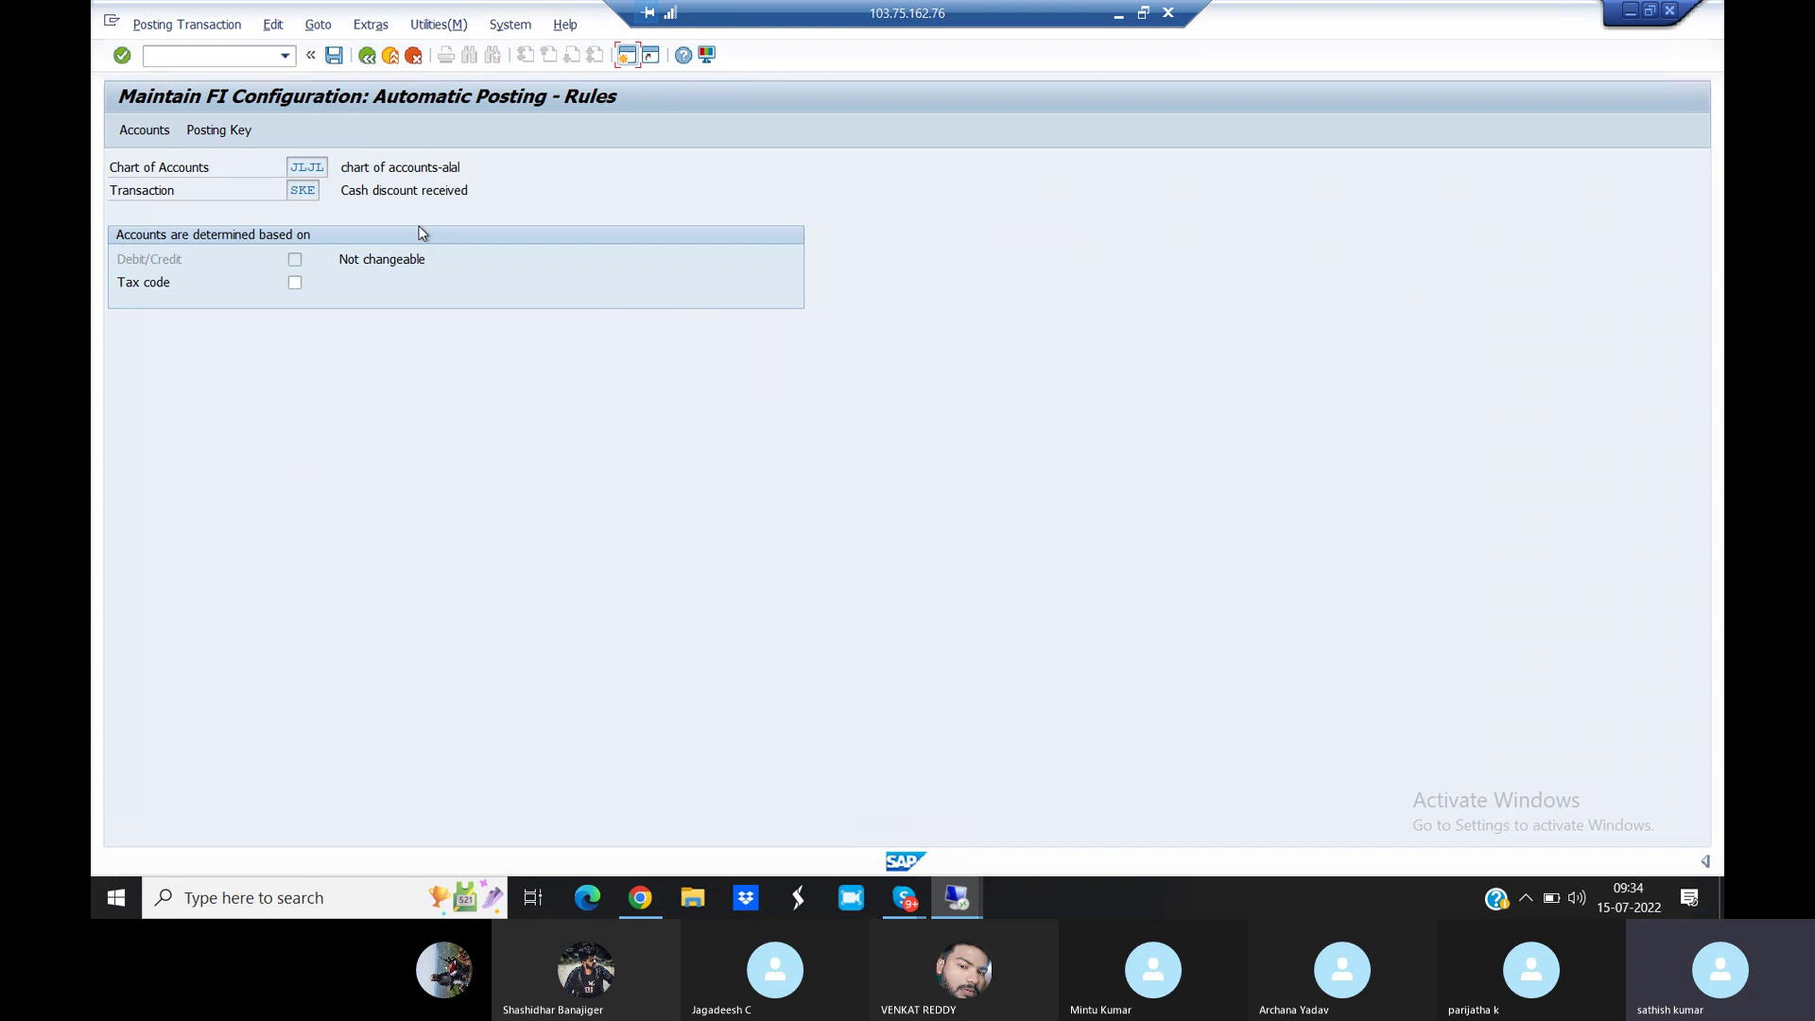
left_click_drag(344, 190, 502, 191)
left_click(505, 193)
left_click(334, 56)
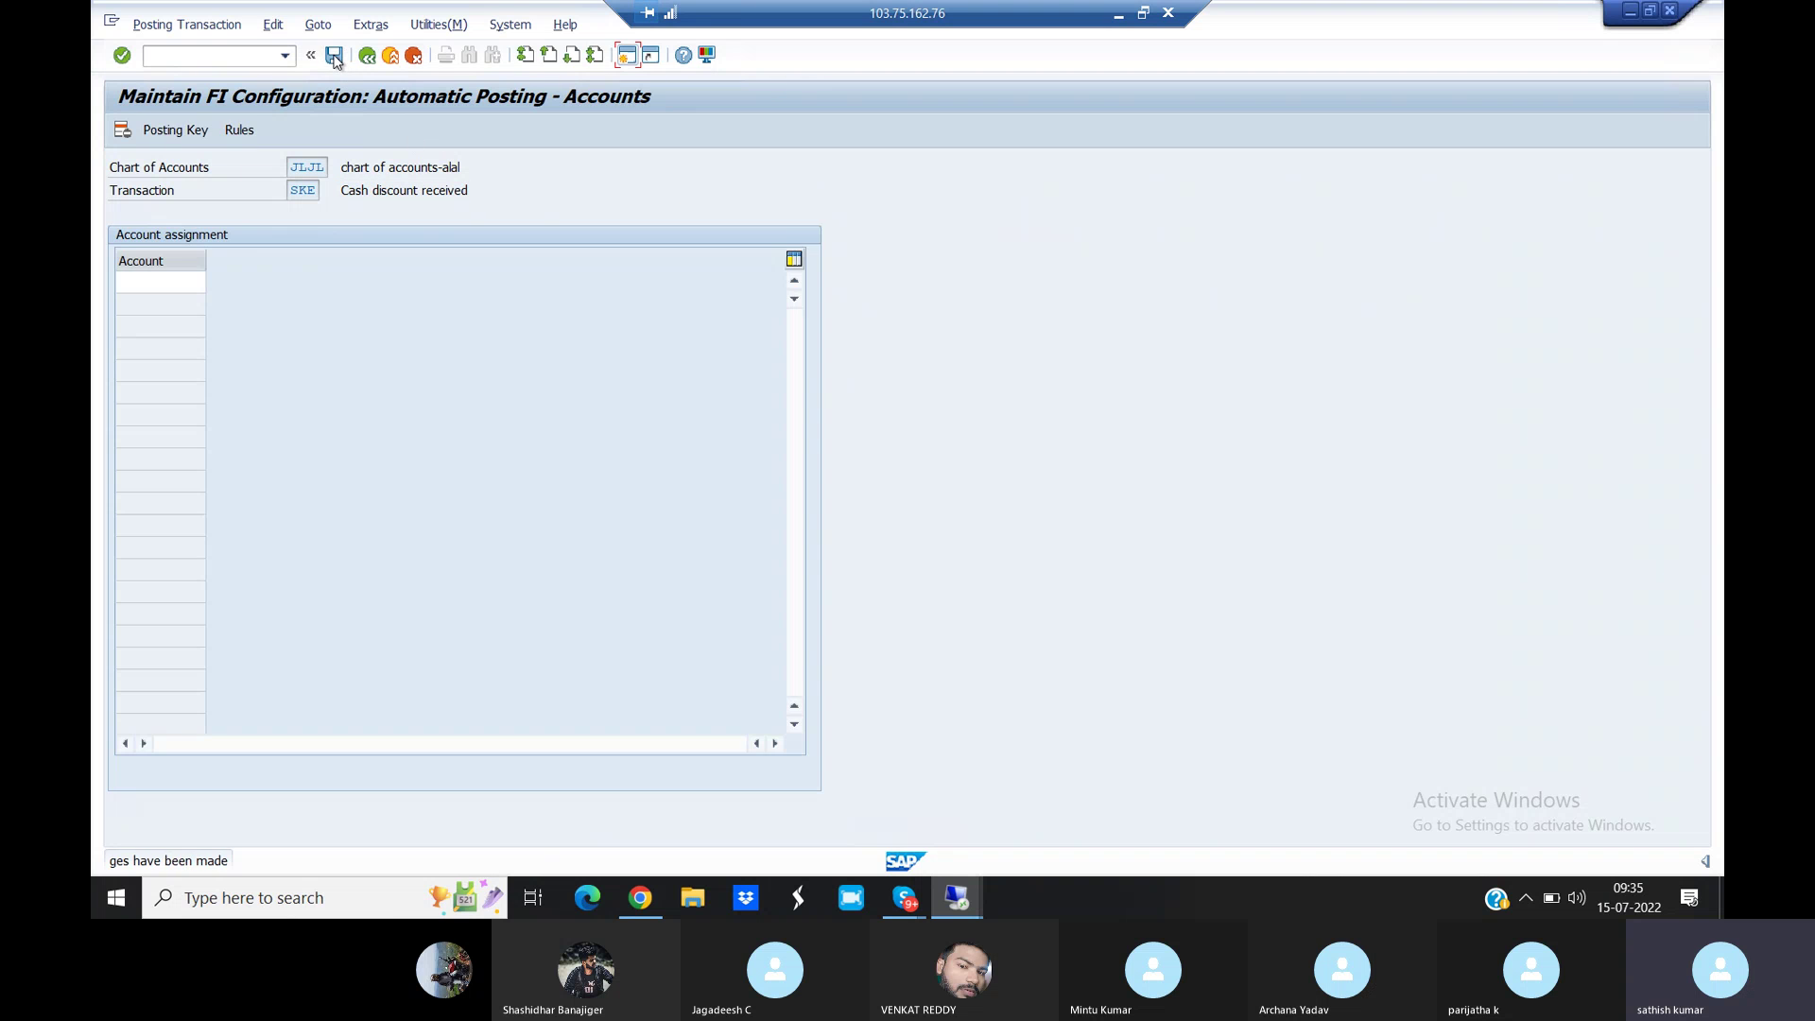
Assign account 300200 to the cash discount received transaction and save it under customizing request ECCK900070
left_click(193, 282)
left_click(212, 281)
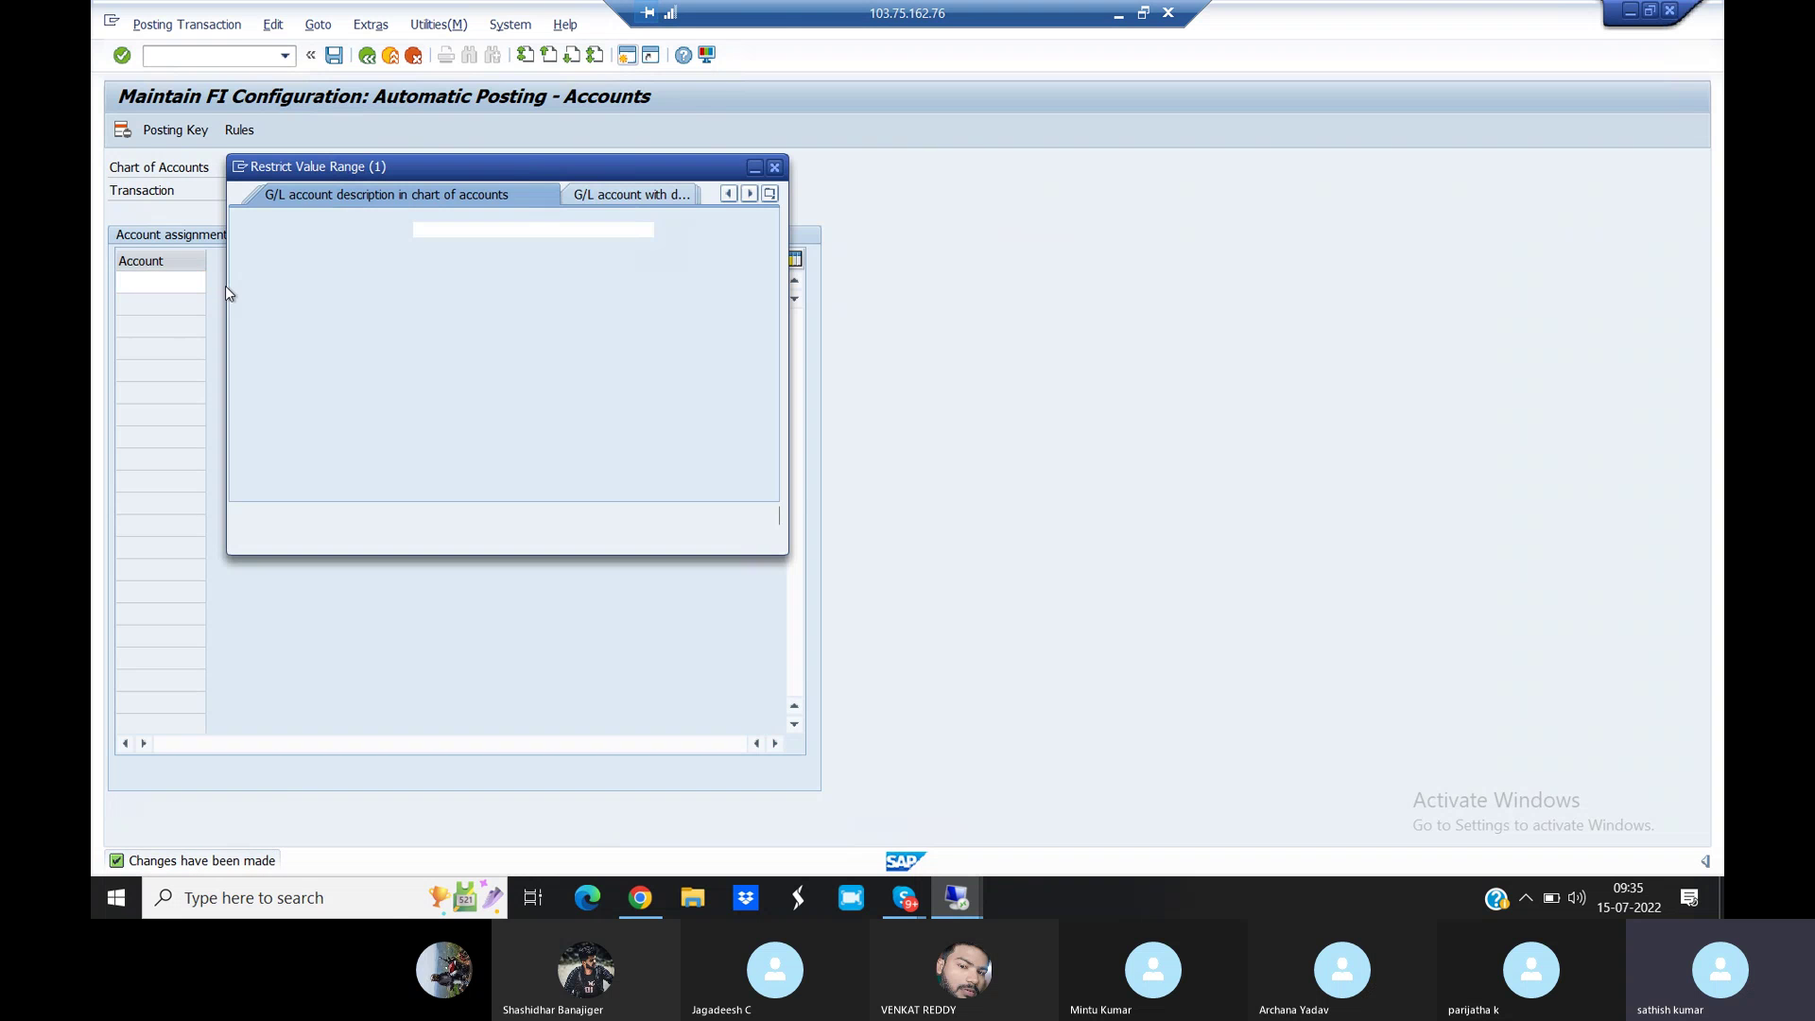
left_click(685, 516)
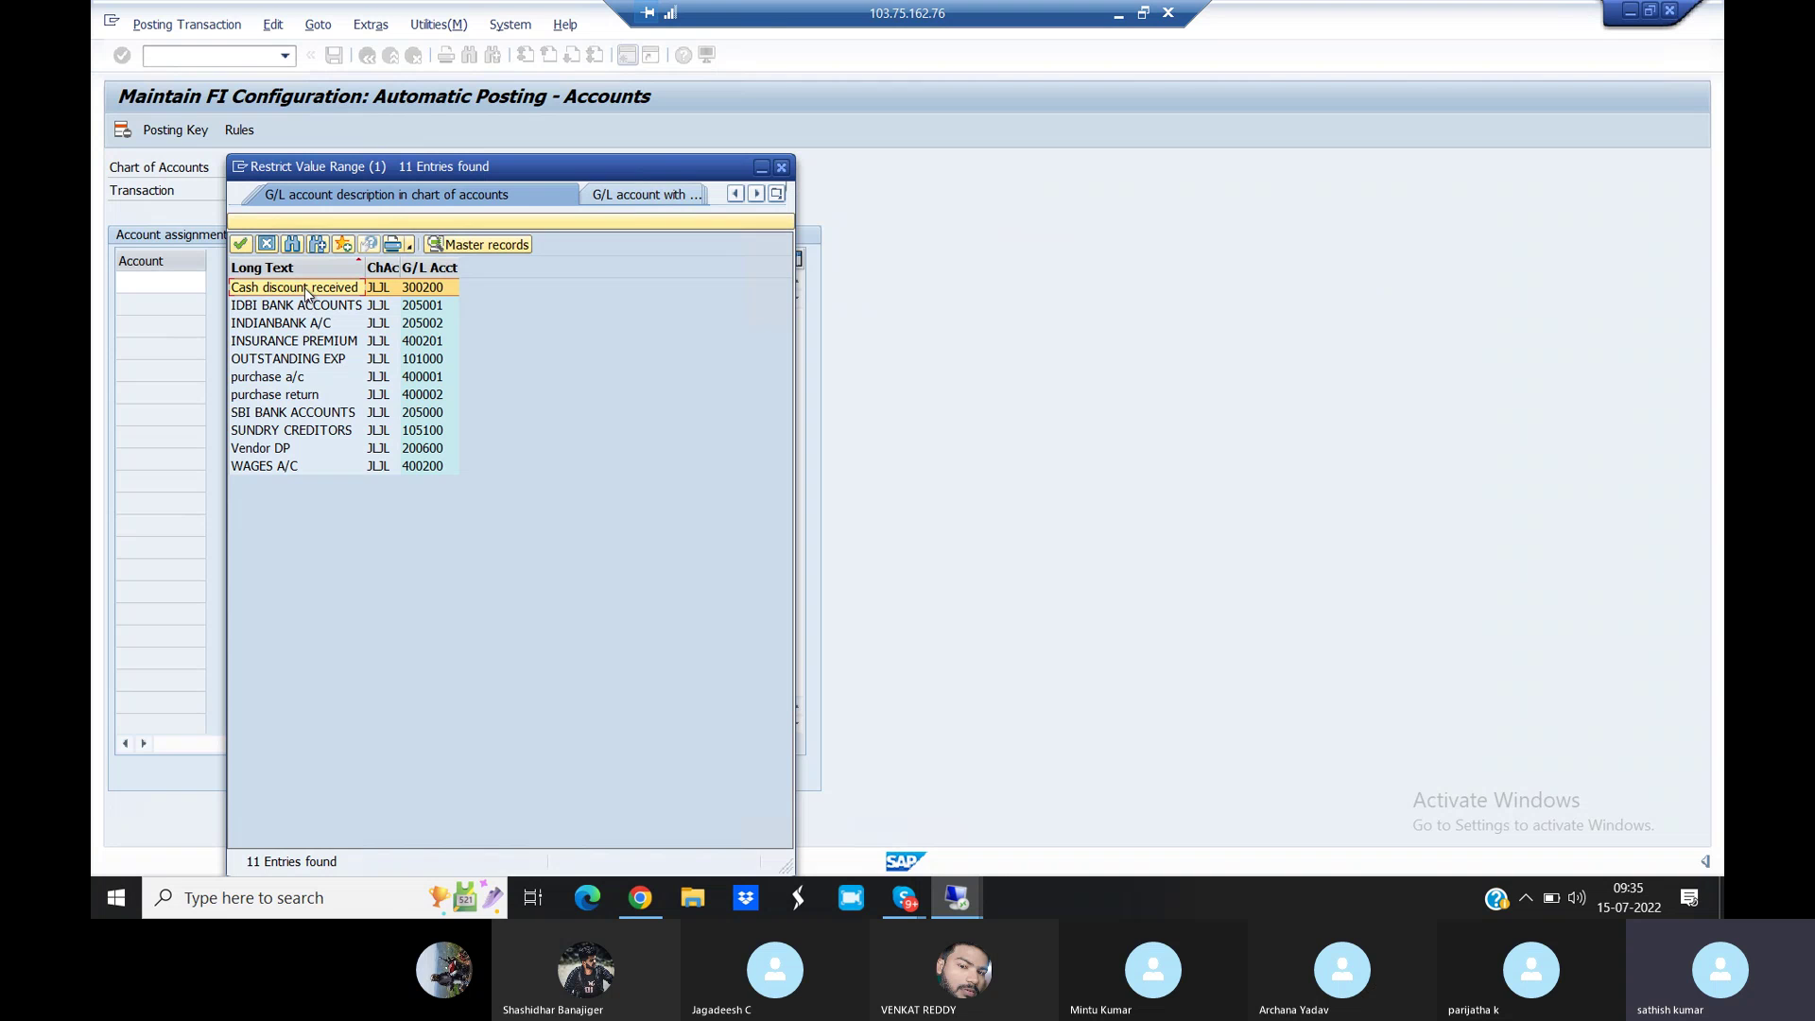
double_click(322, 291)
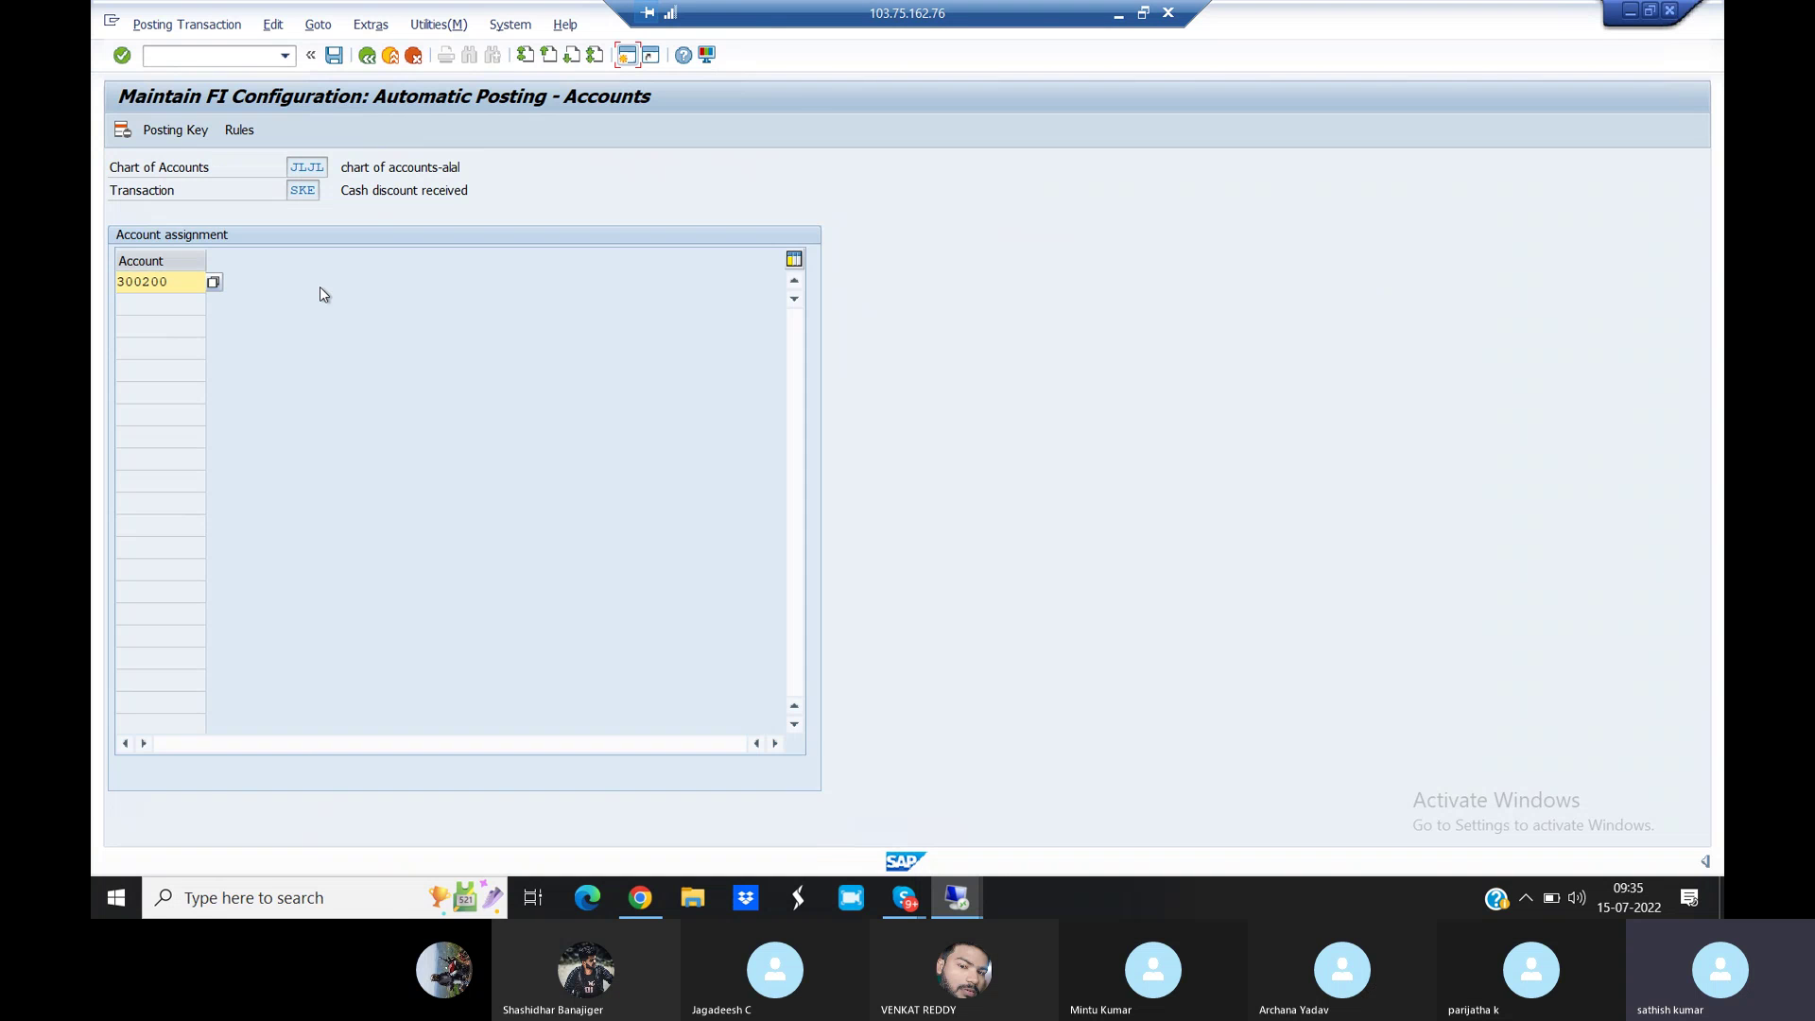
left_click(334, 57)
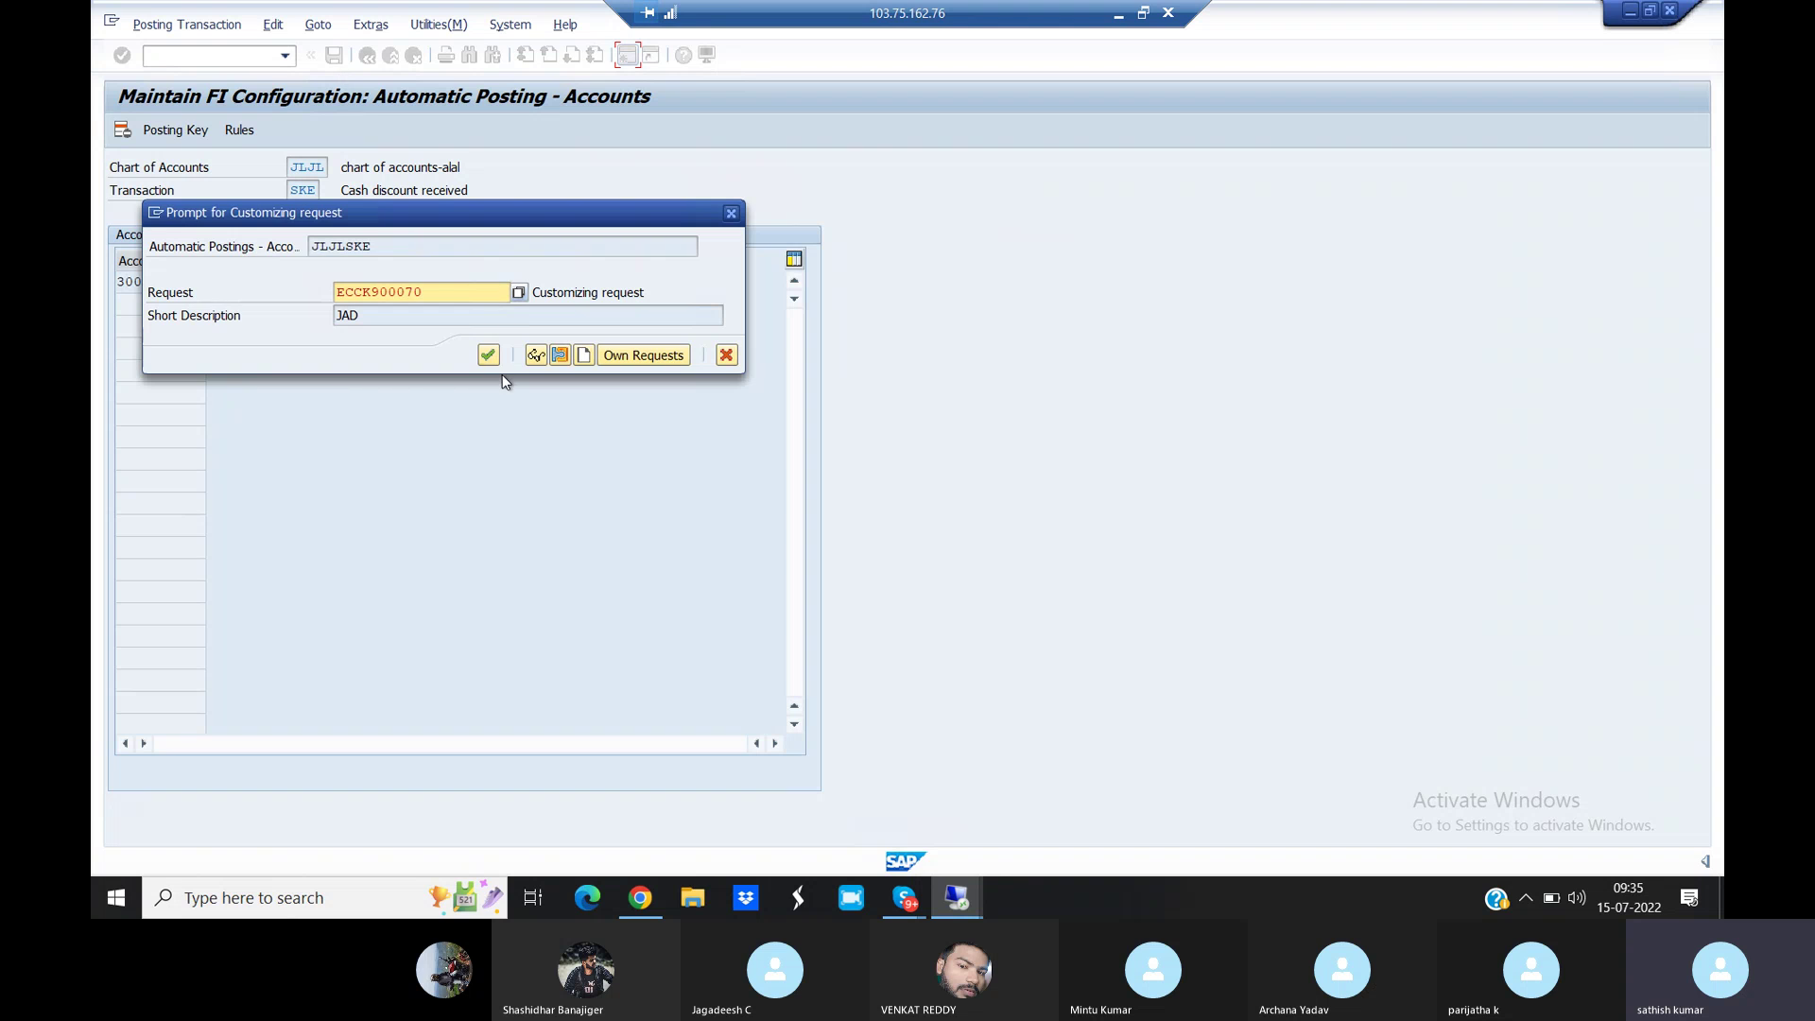
left_click(488, 355)
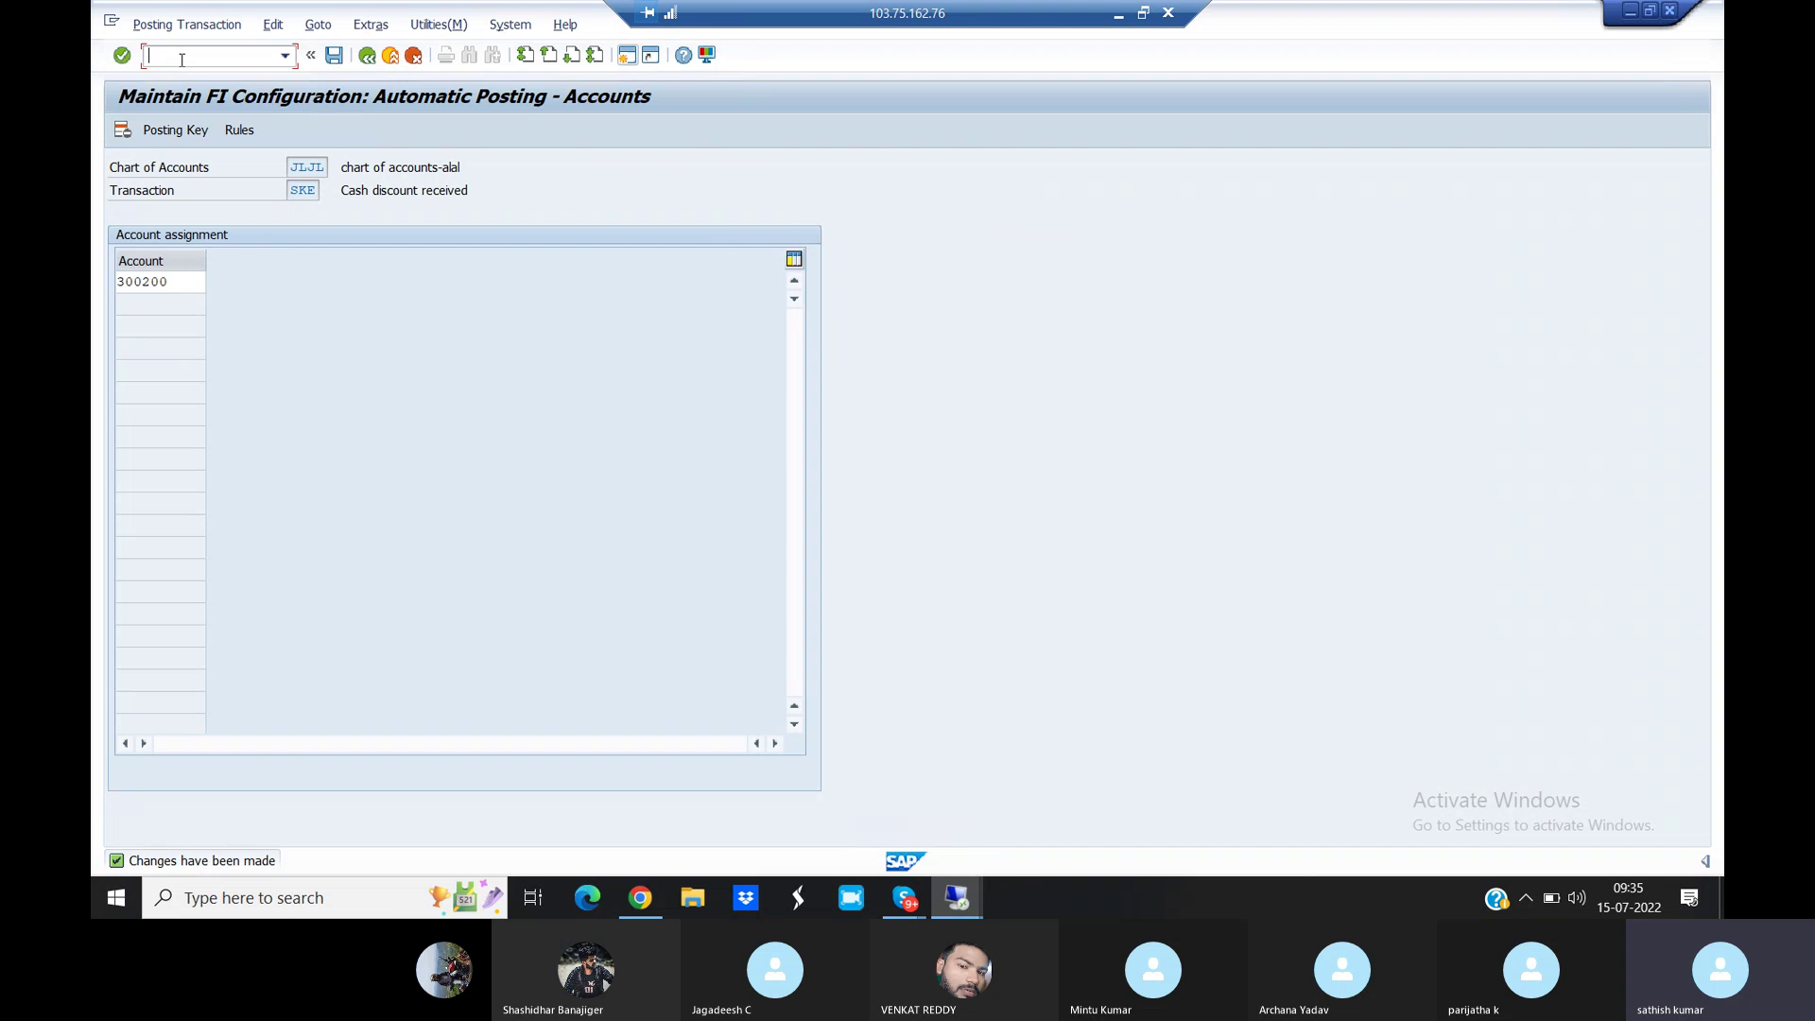
Open vendor invoice transaction F-43 in a new session and set the document and posting dates to 01.05.2021
type("/NF-43")
key("Return")
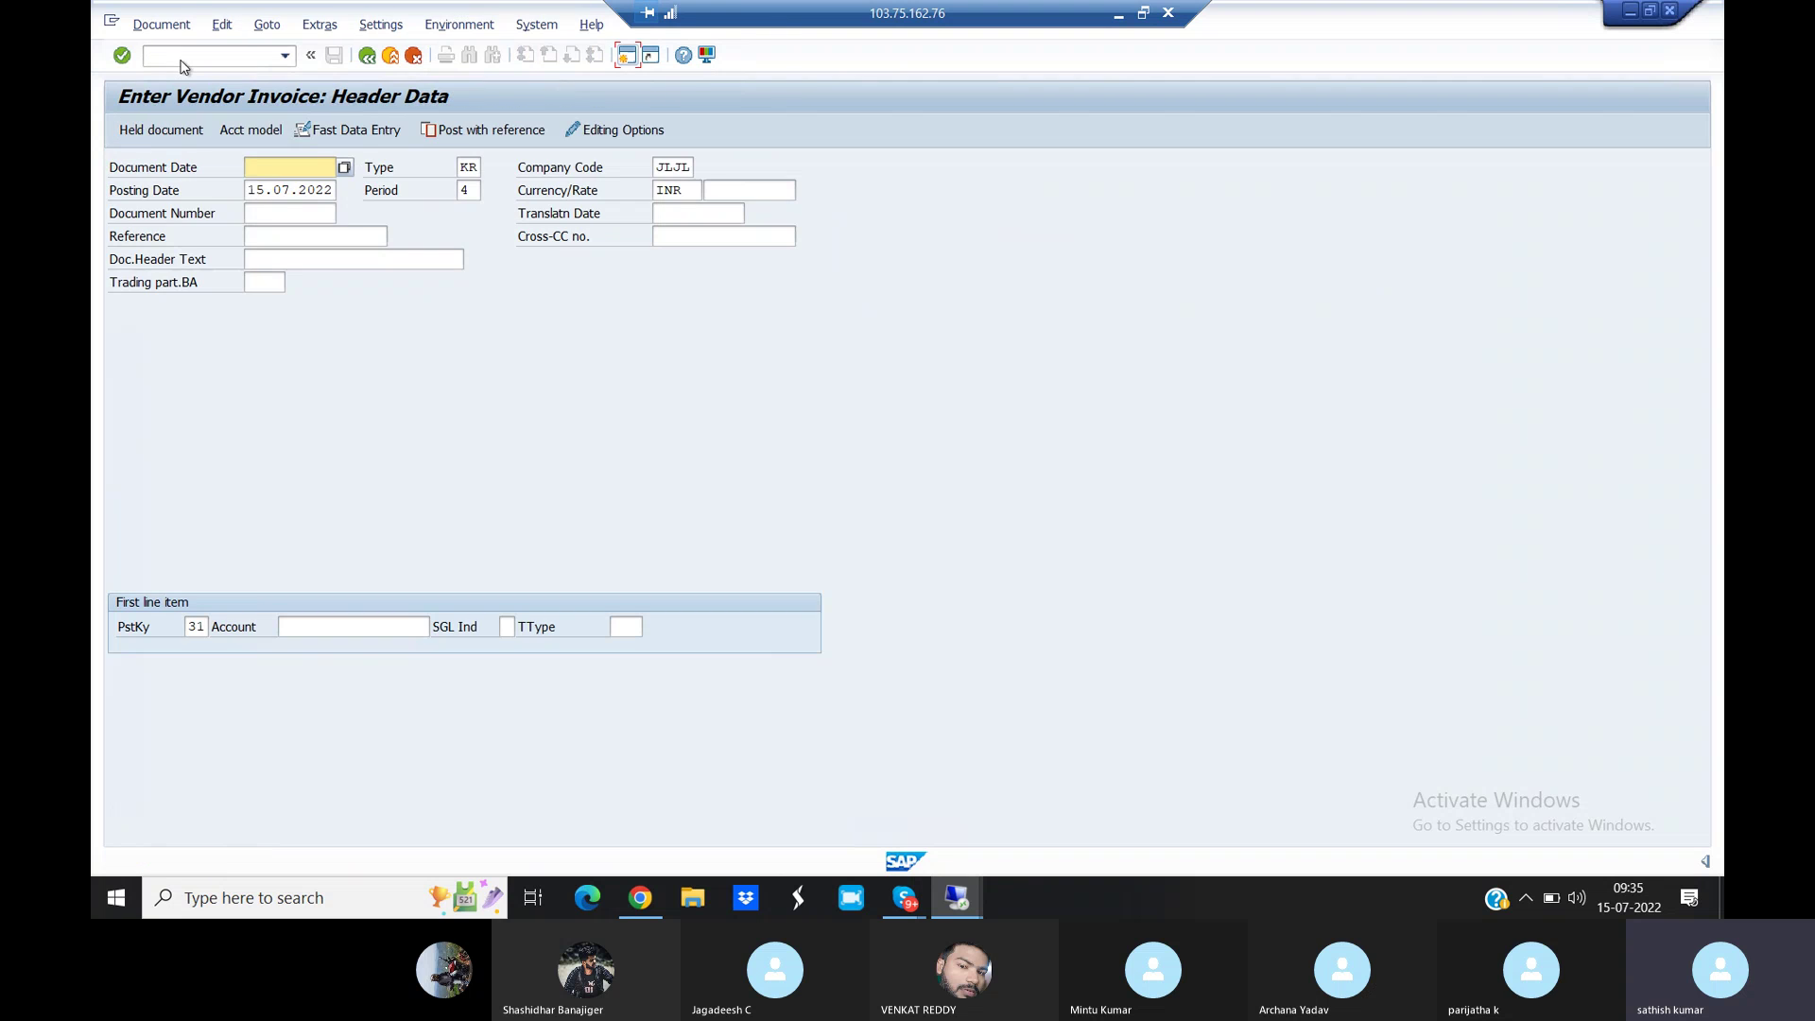
left_click(255, 162)
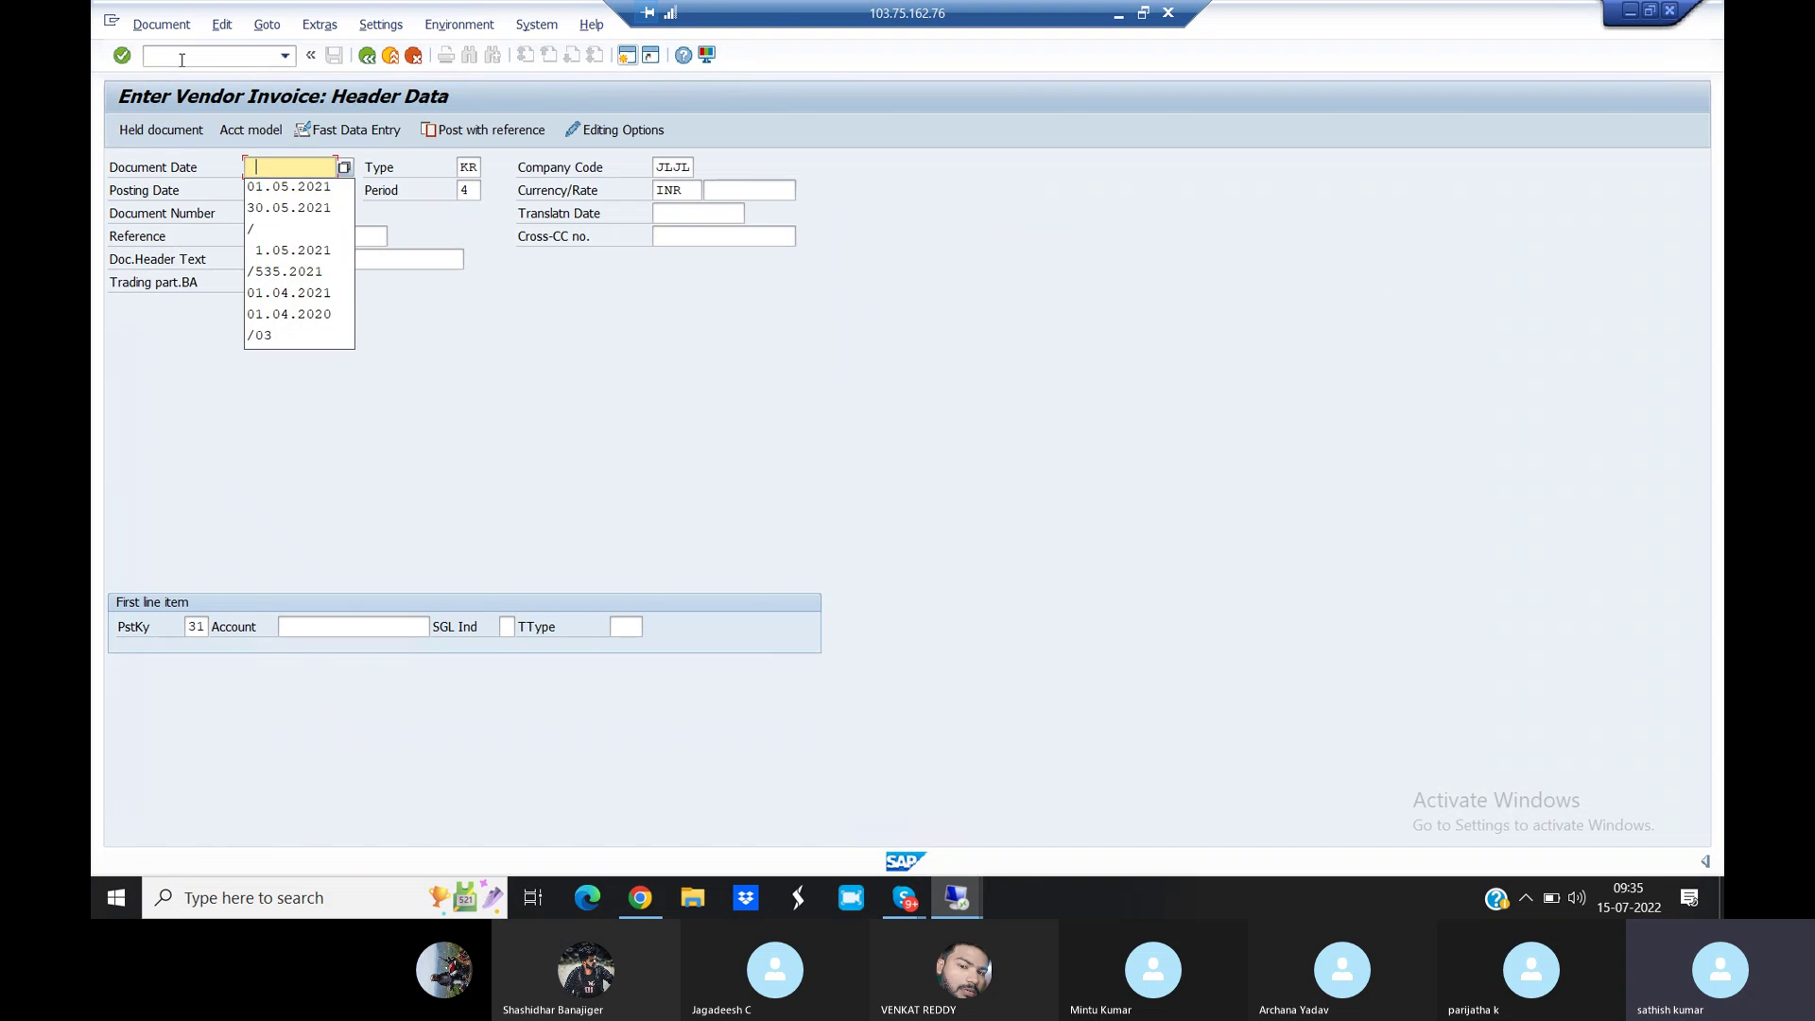
left_click(301, 186)
key("BackSpace")
key("BackSpace")
key("BackSpace")
key("BackSpace")
key("BackSpace")
key("BackSpace")
key("BackSpace")
key("BackSpace")
key("BackSpace")
key("BackSpace")
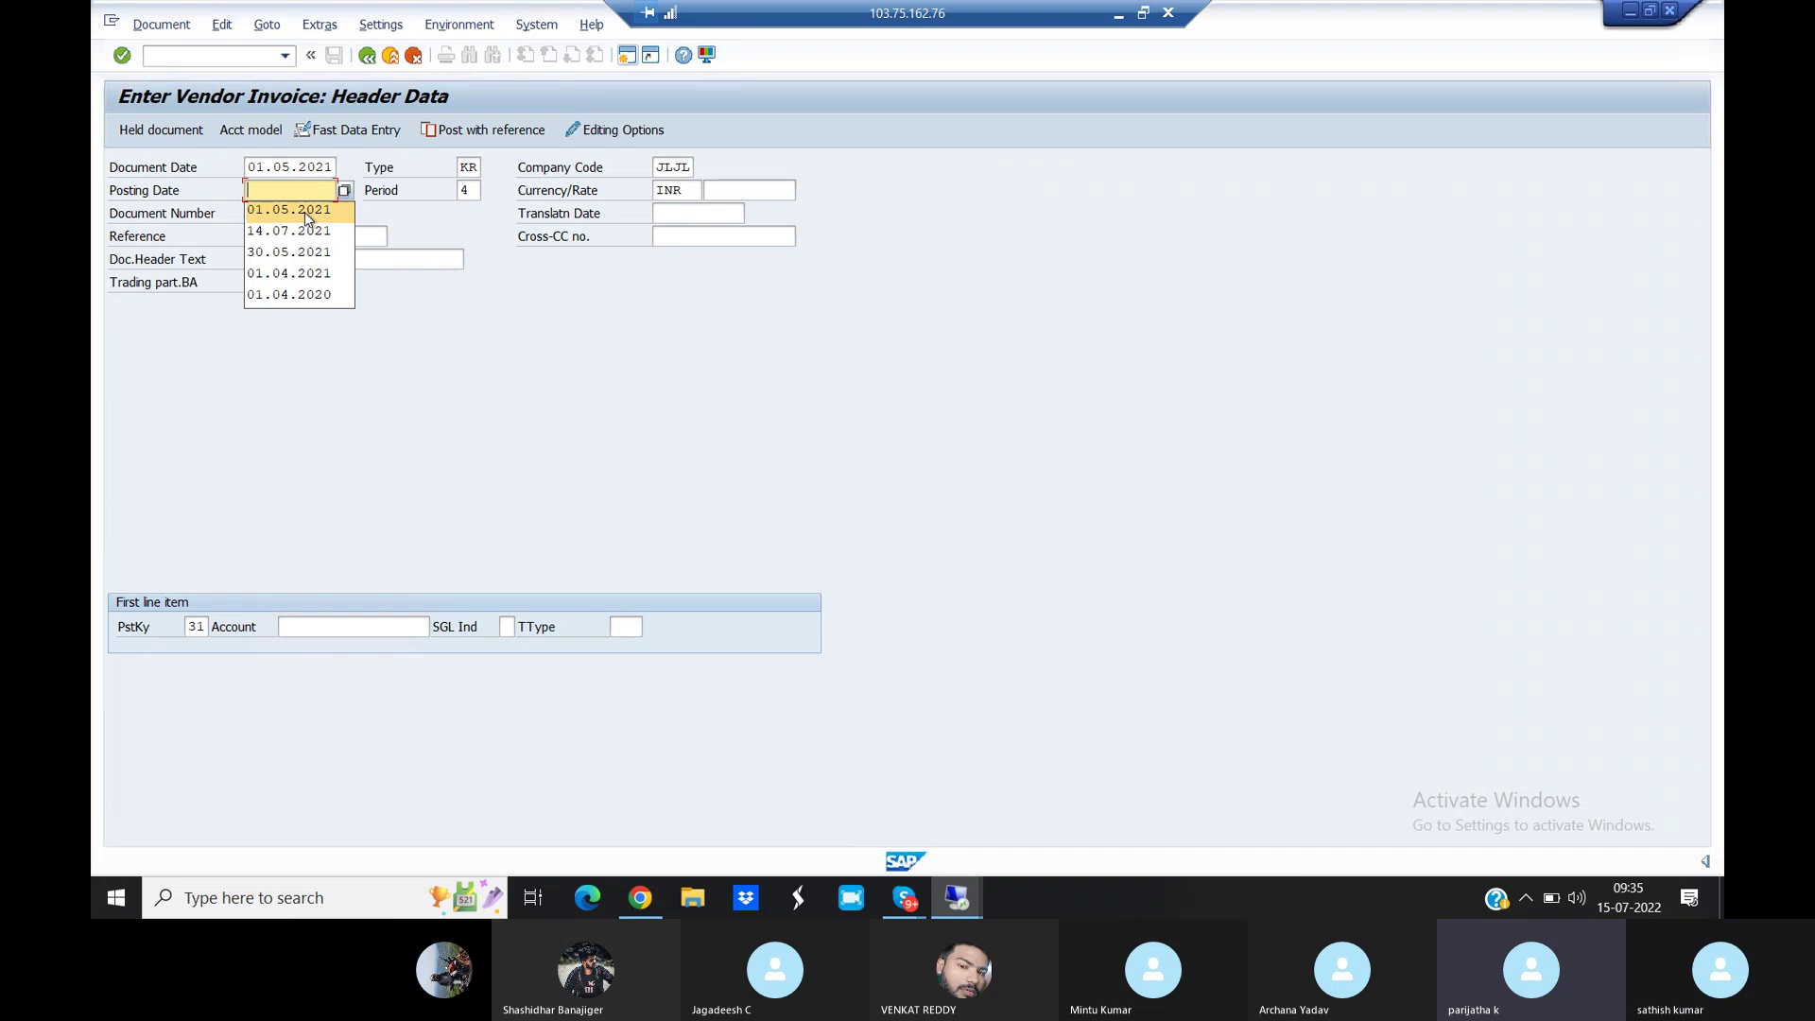
left_click(304, 210)
Choose vendor JP Morgan from company code JLJL for the first line item and continue to the vendor item
left_click(384, 629)
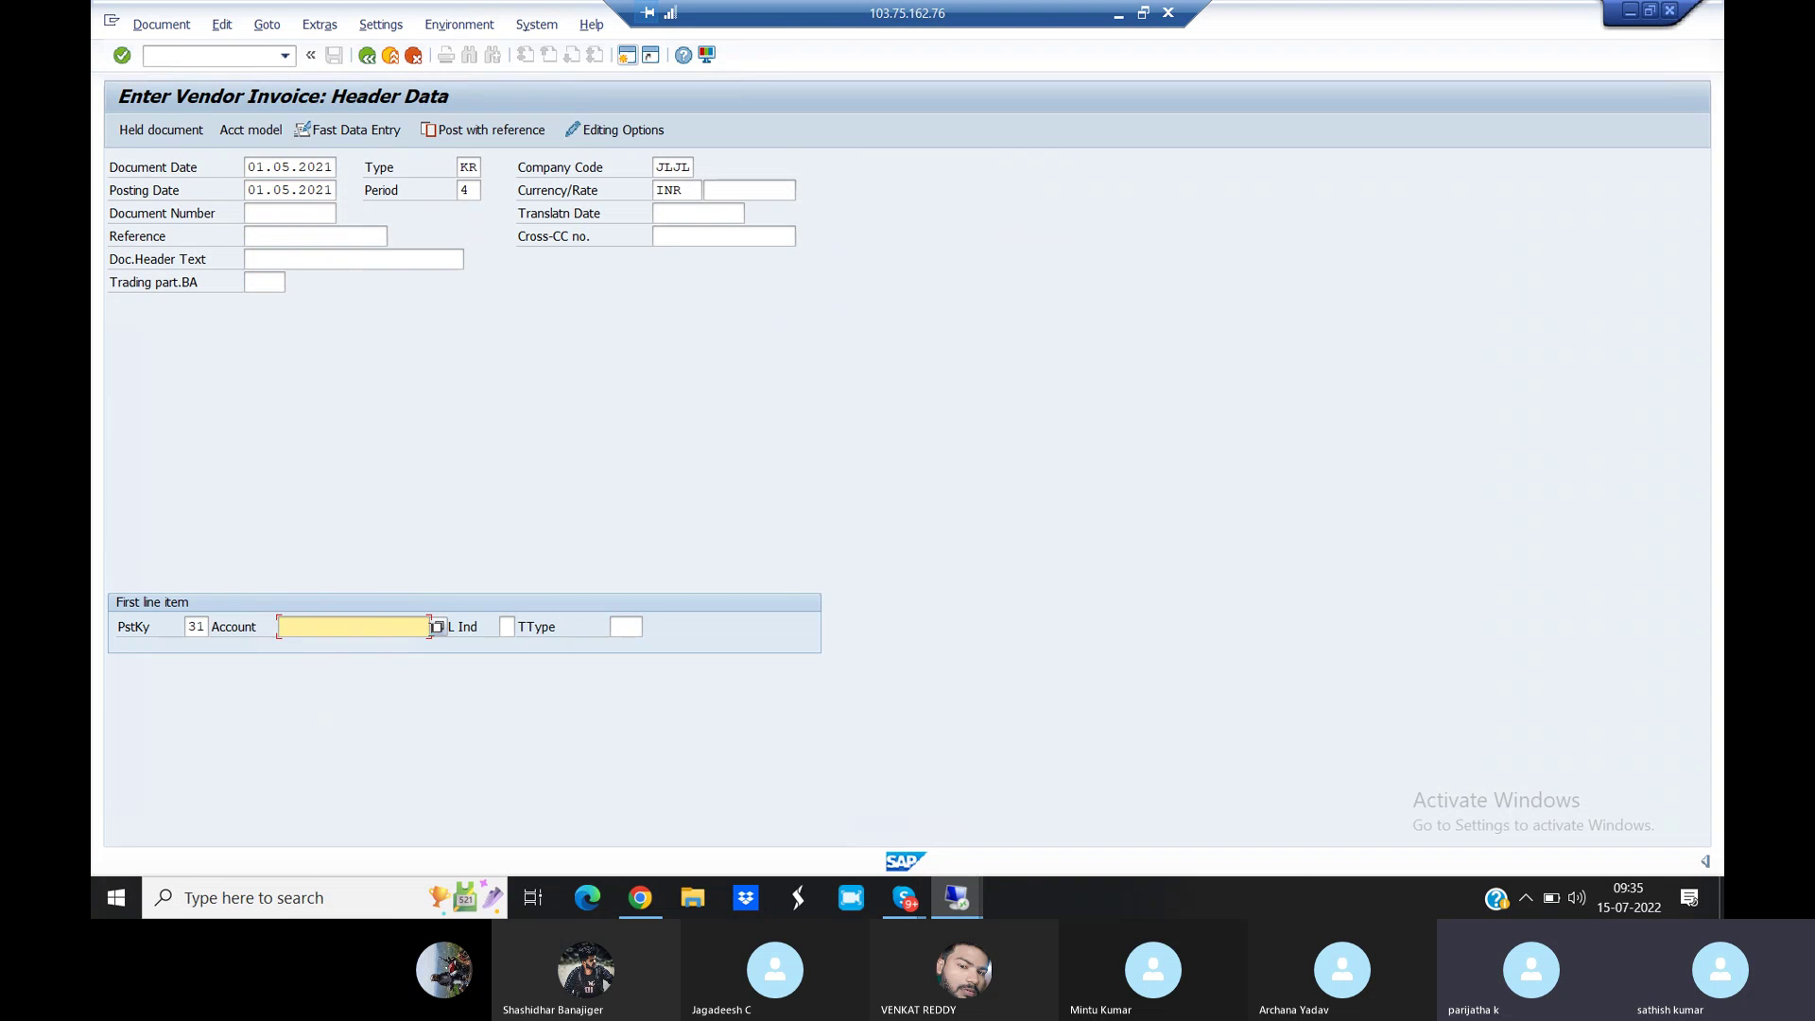
left_click(438, 630)
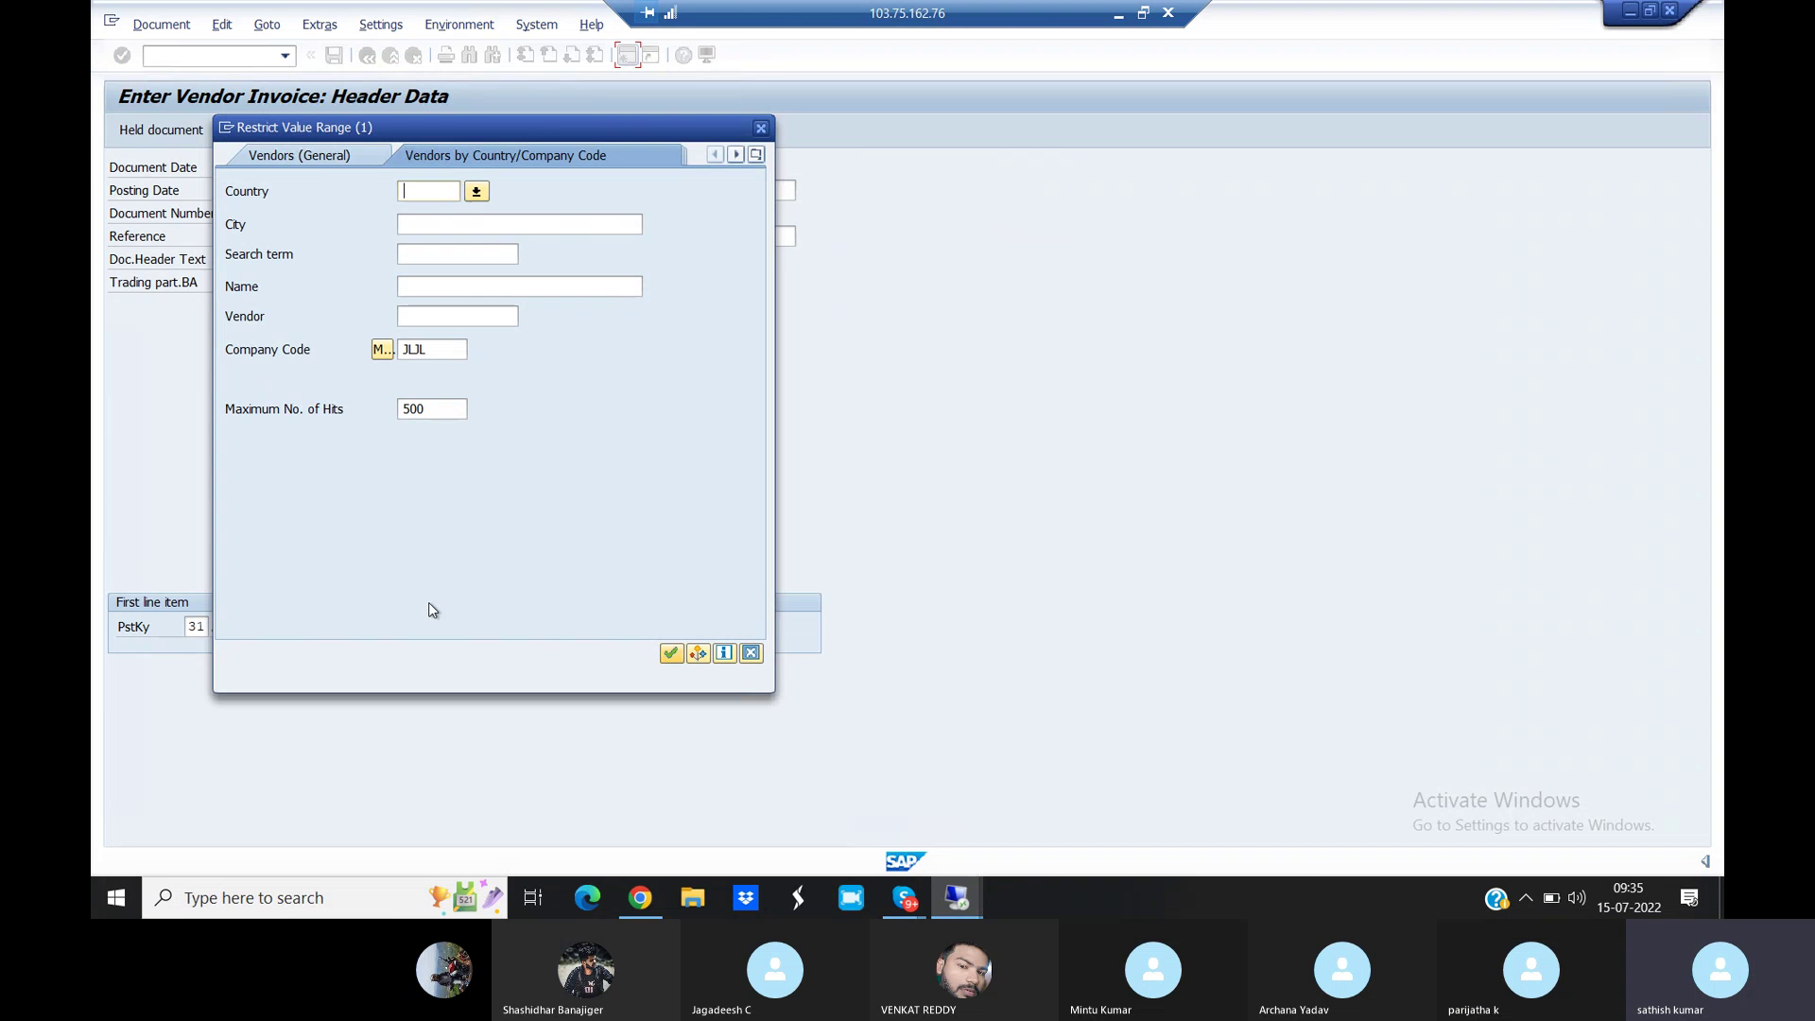
left_click(671, 652)
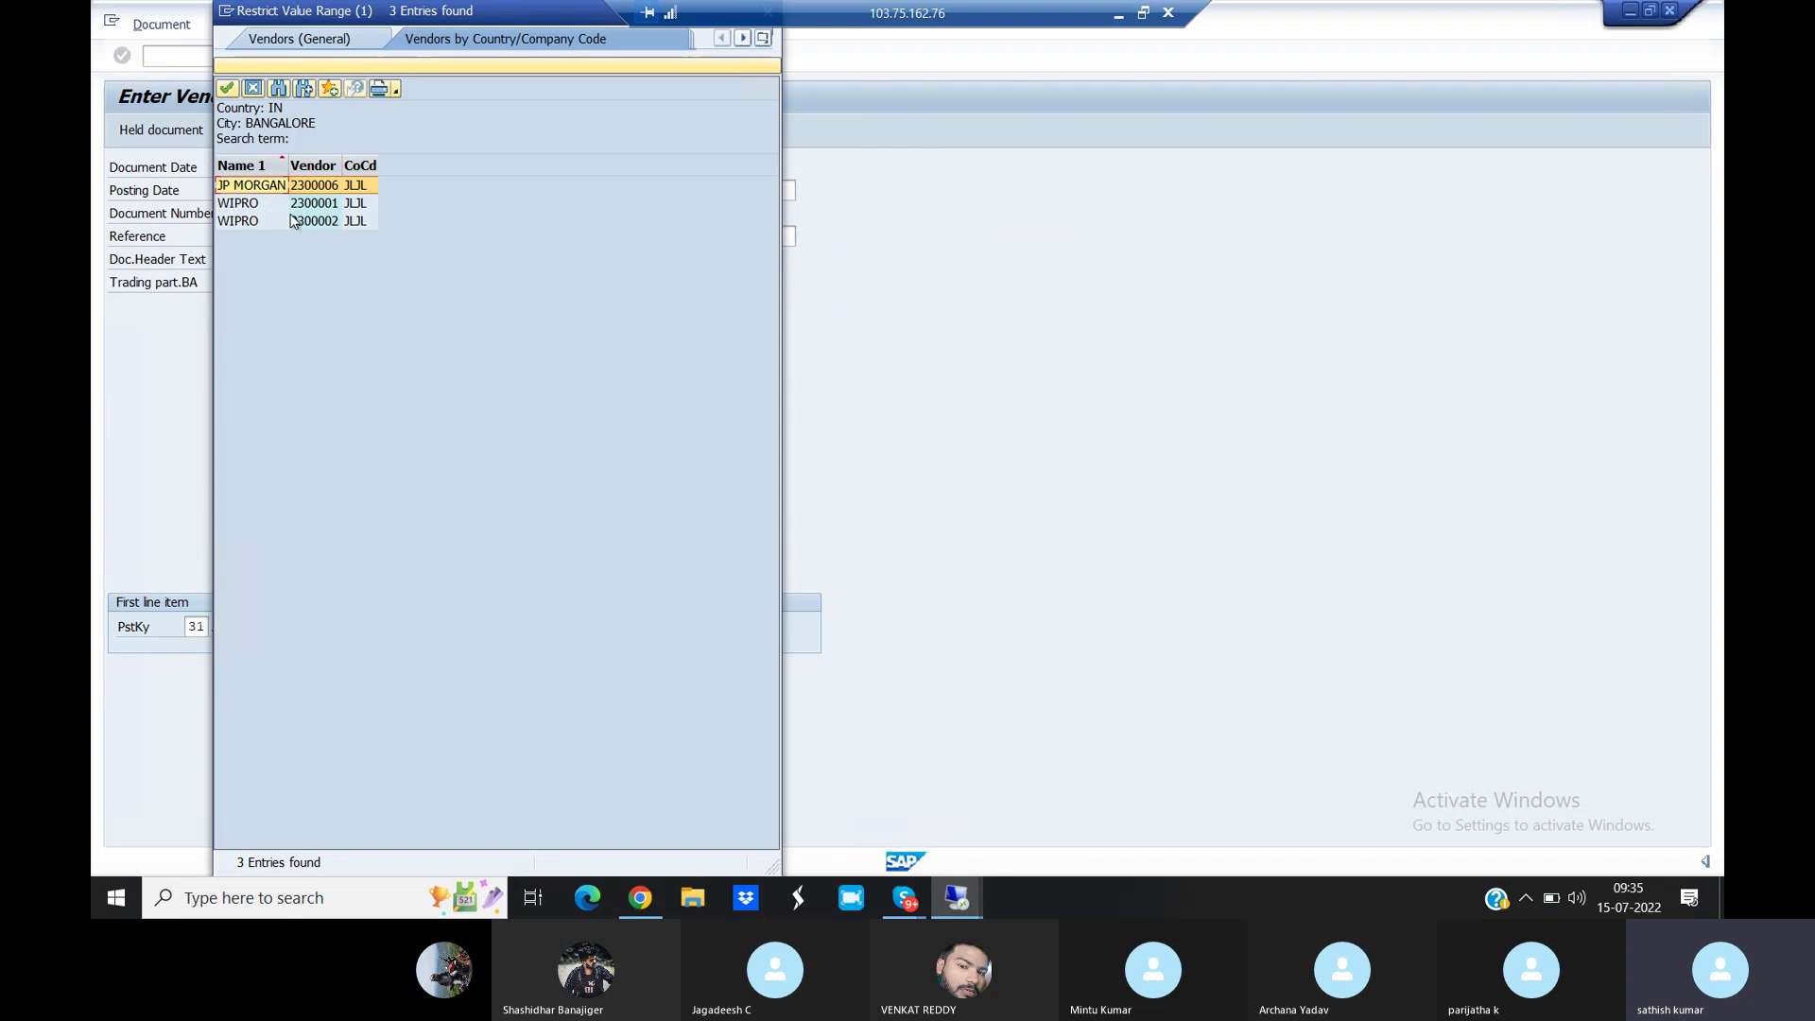
double_click(265, 186)
key("Return")
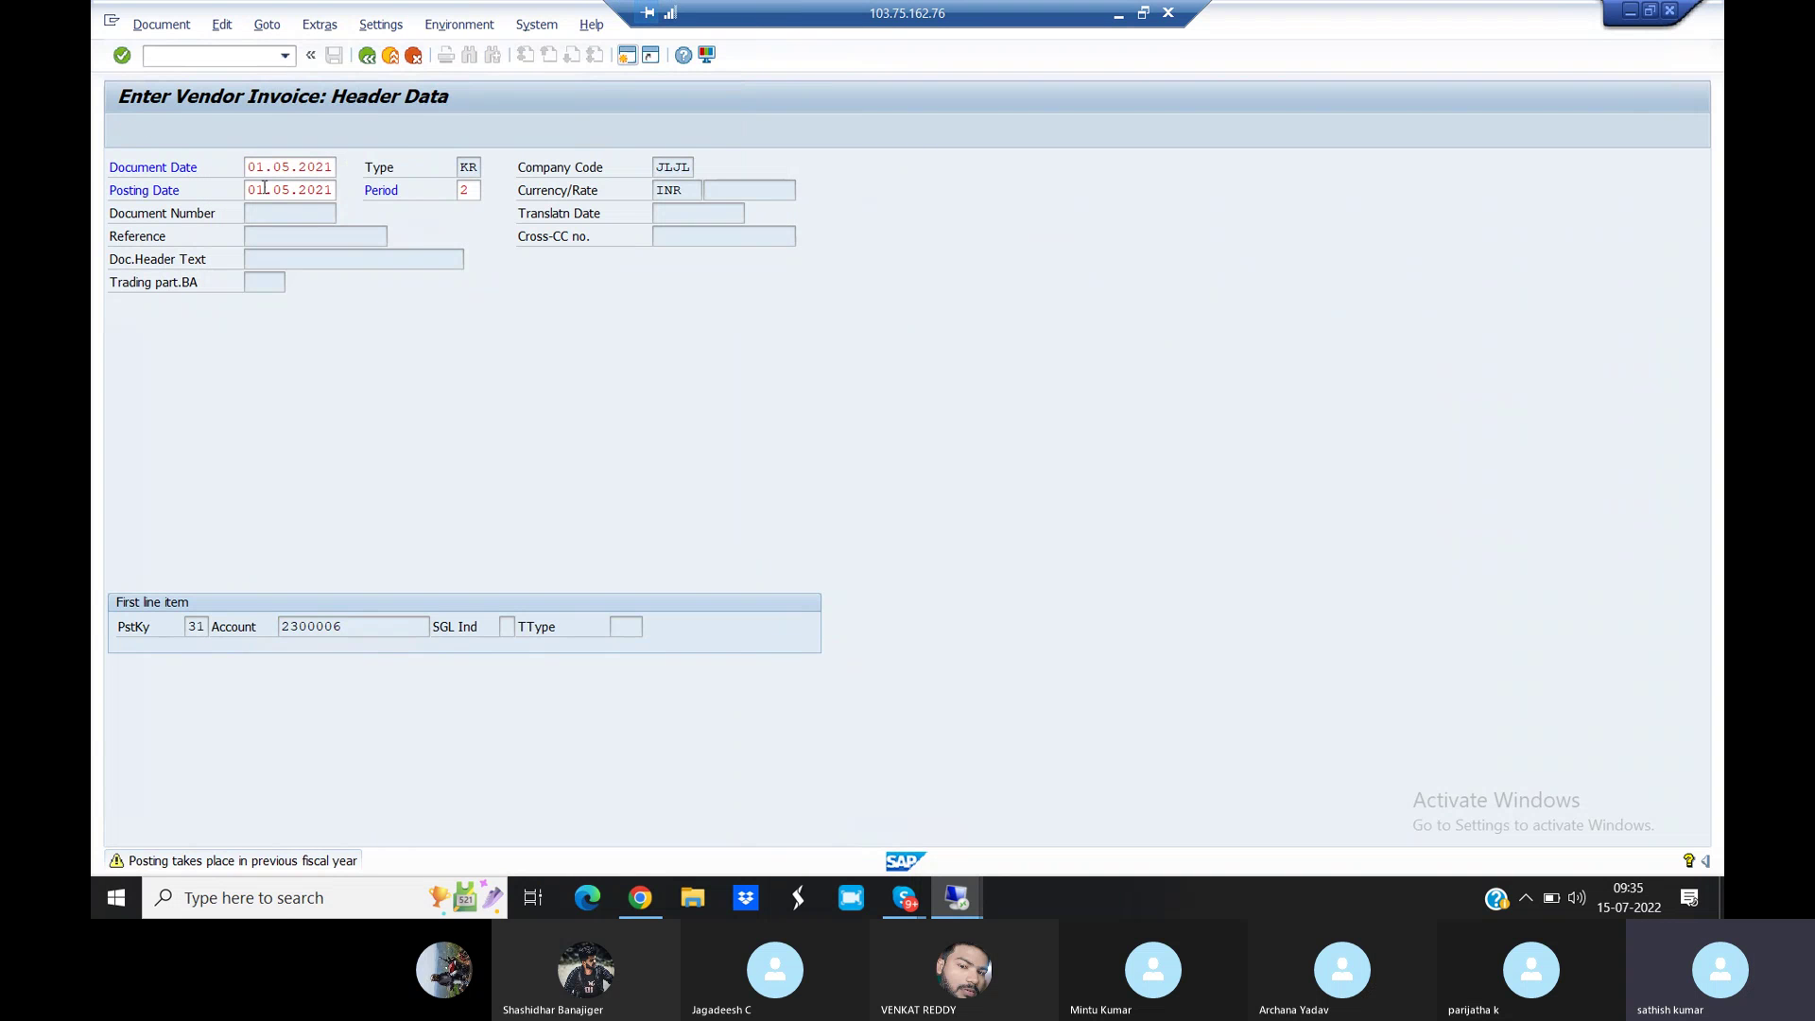
key("Return")
Enter an amount of 10000 INR and the text TESTING for the vendor item
type("0000")
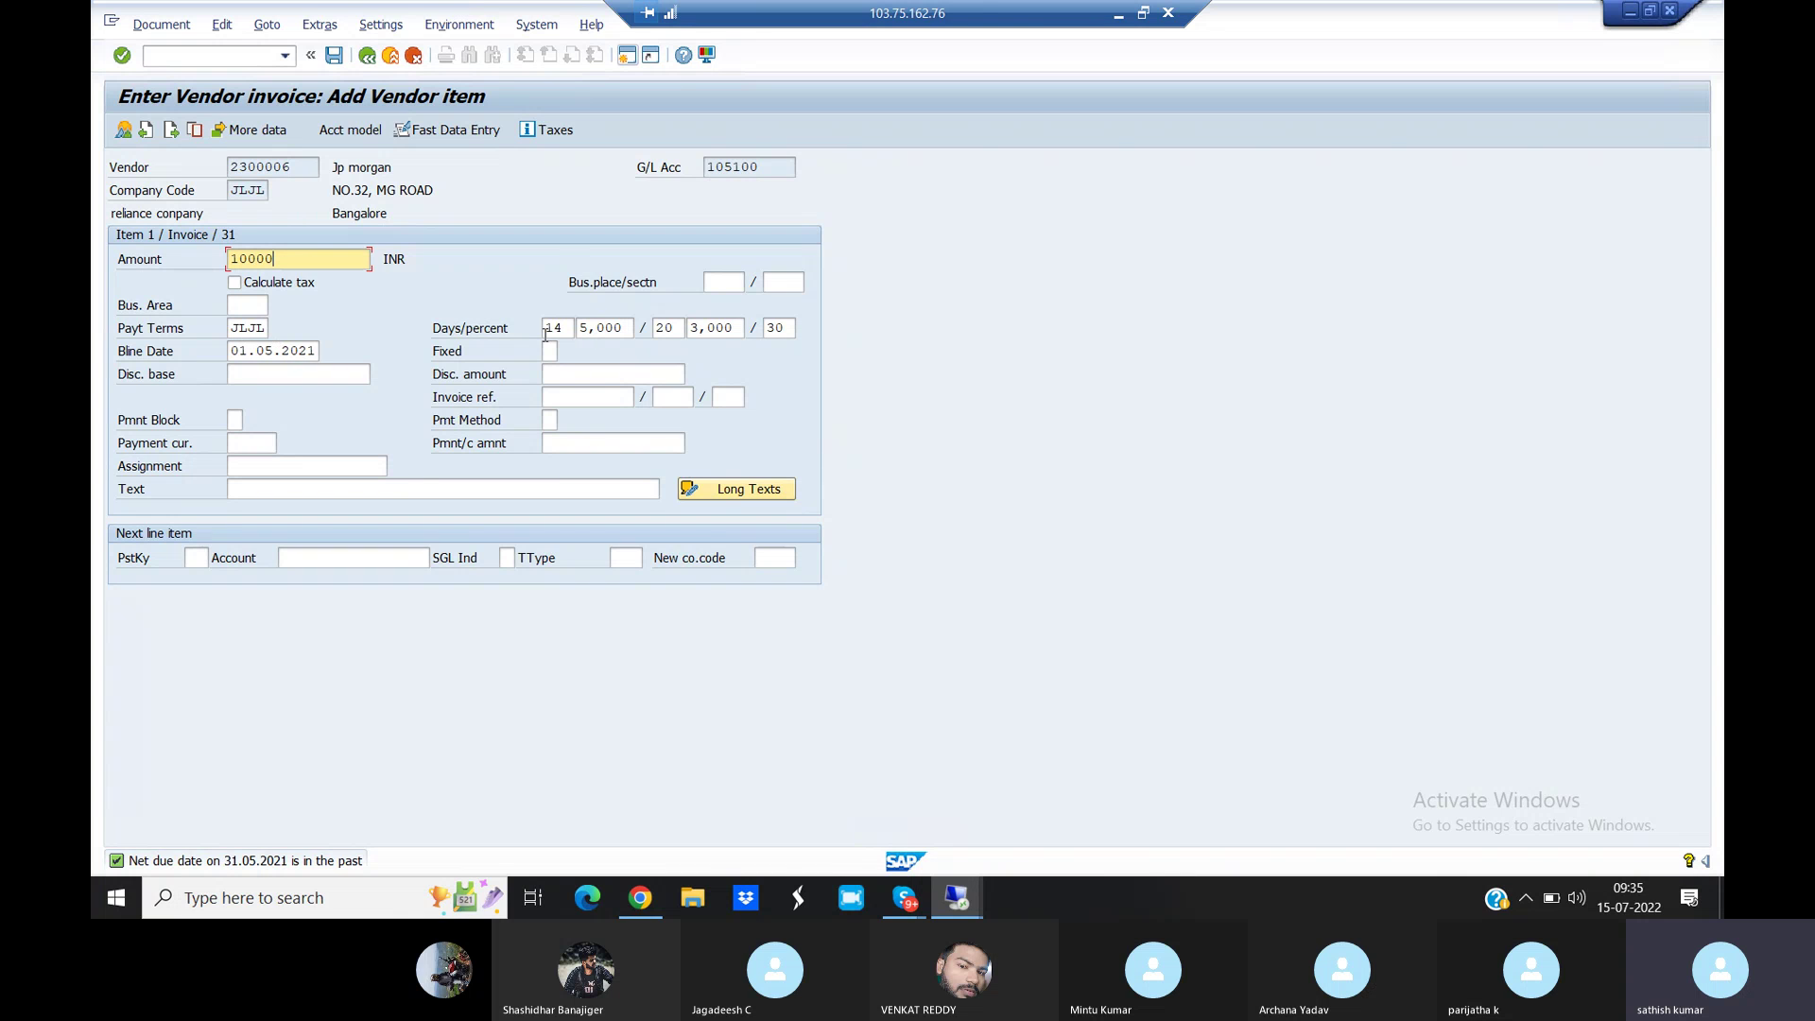
left_click(262, 489)
type("T")
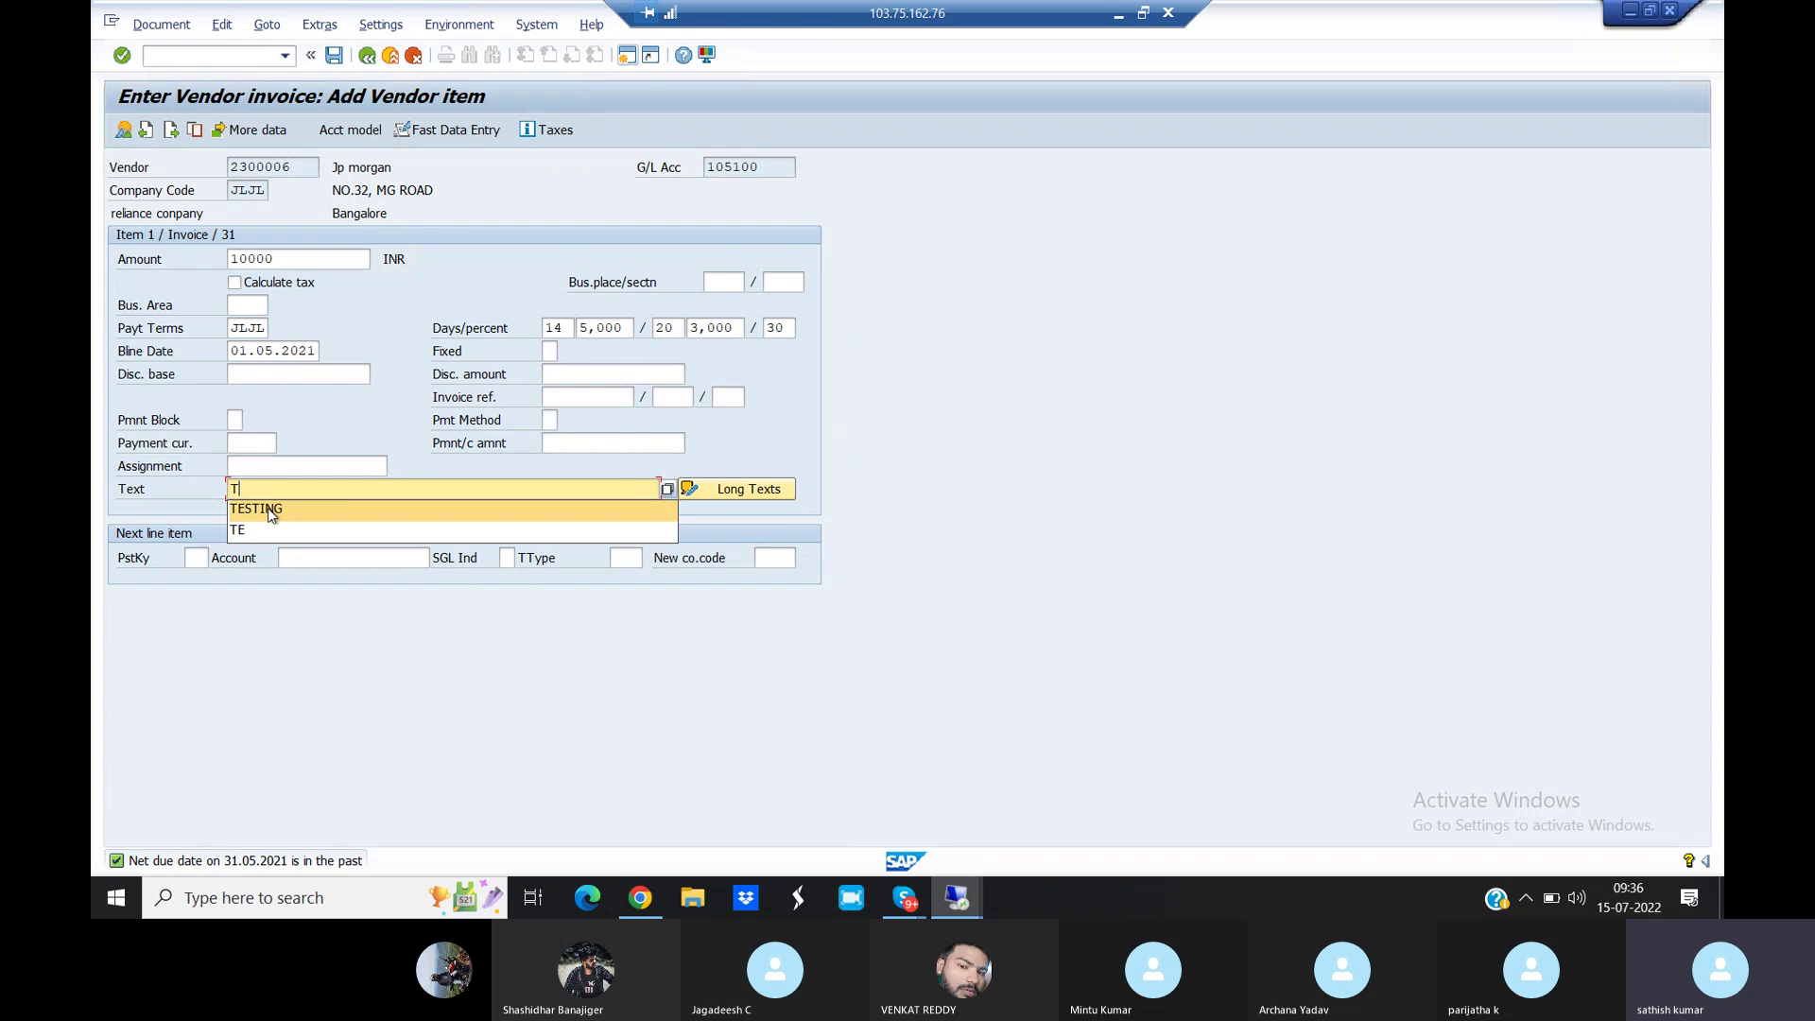
left_click(268, 508)
Set the next line item to posting key 40 with the purchase a/c account 400001
left_click(198, 558)
type("40")
left_click(312, 557)
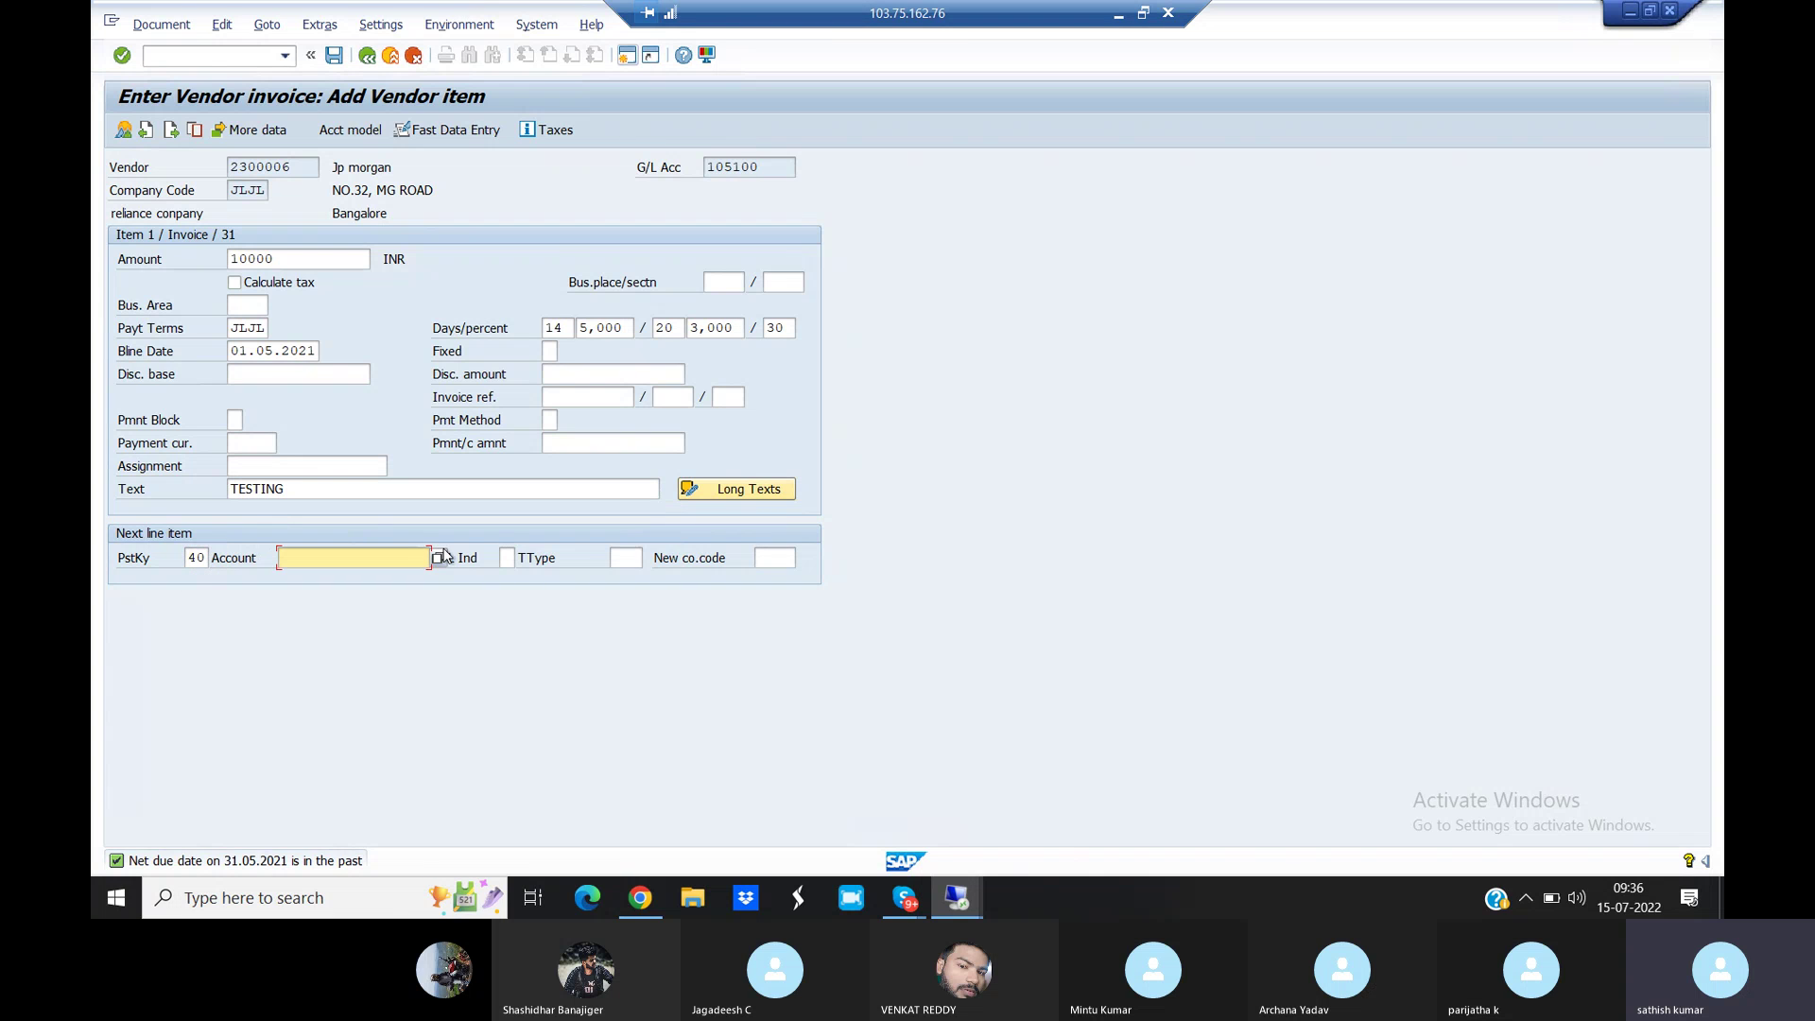
left_click(438, 558)
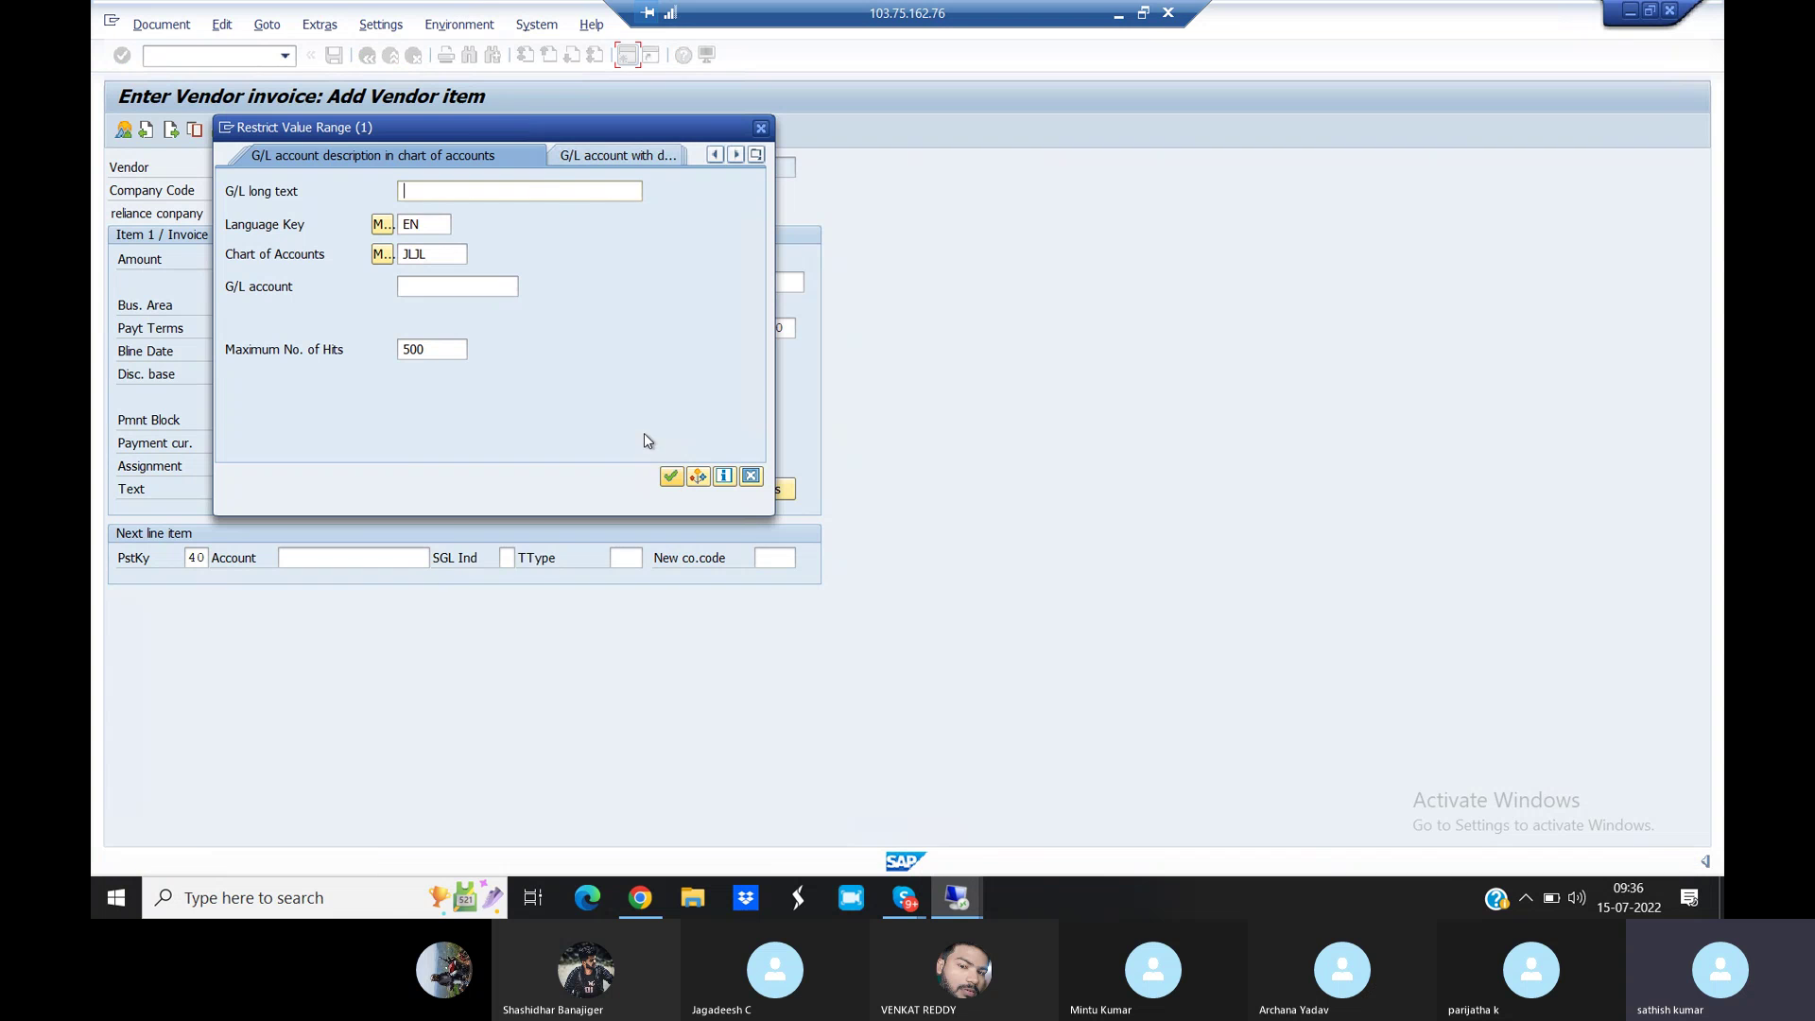
left_click(670, 475)
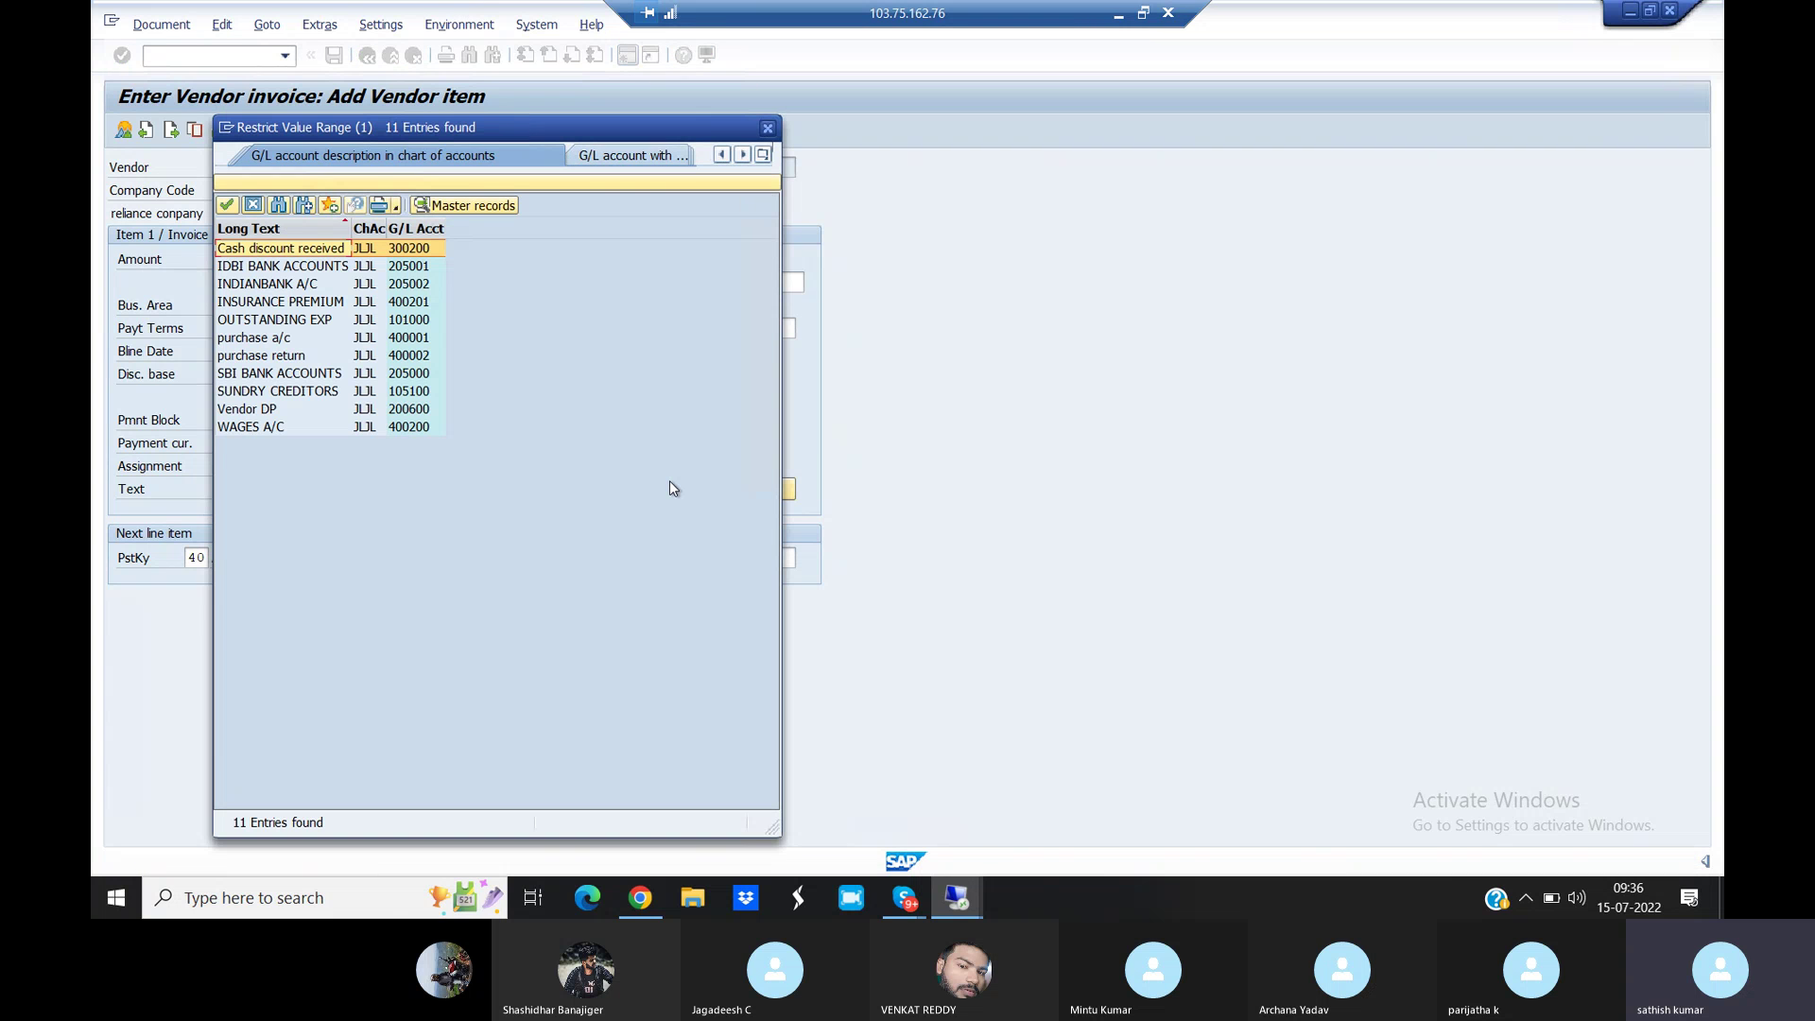
left_click(268, 340)
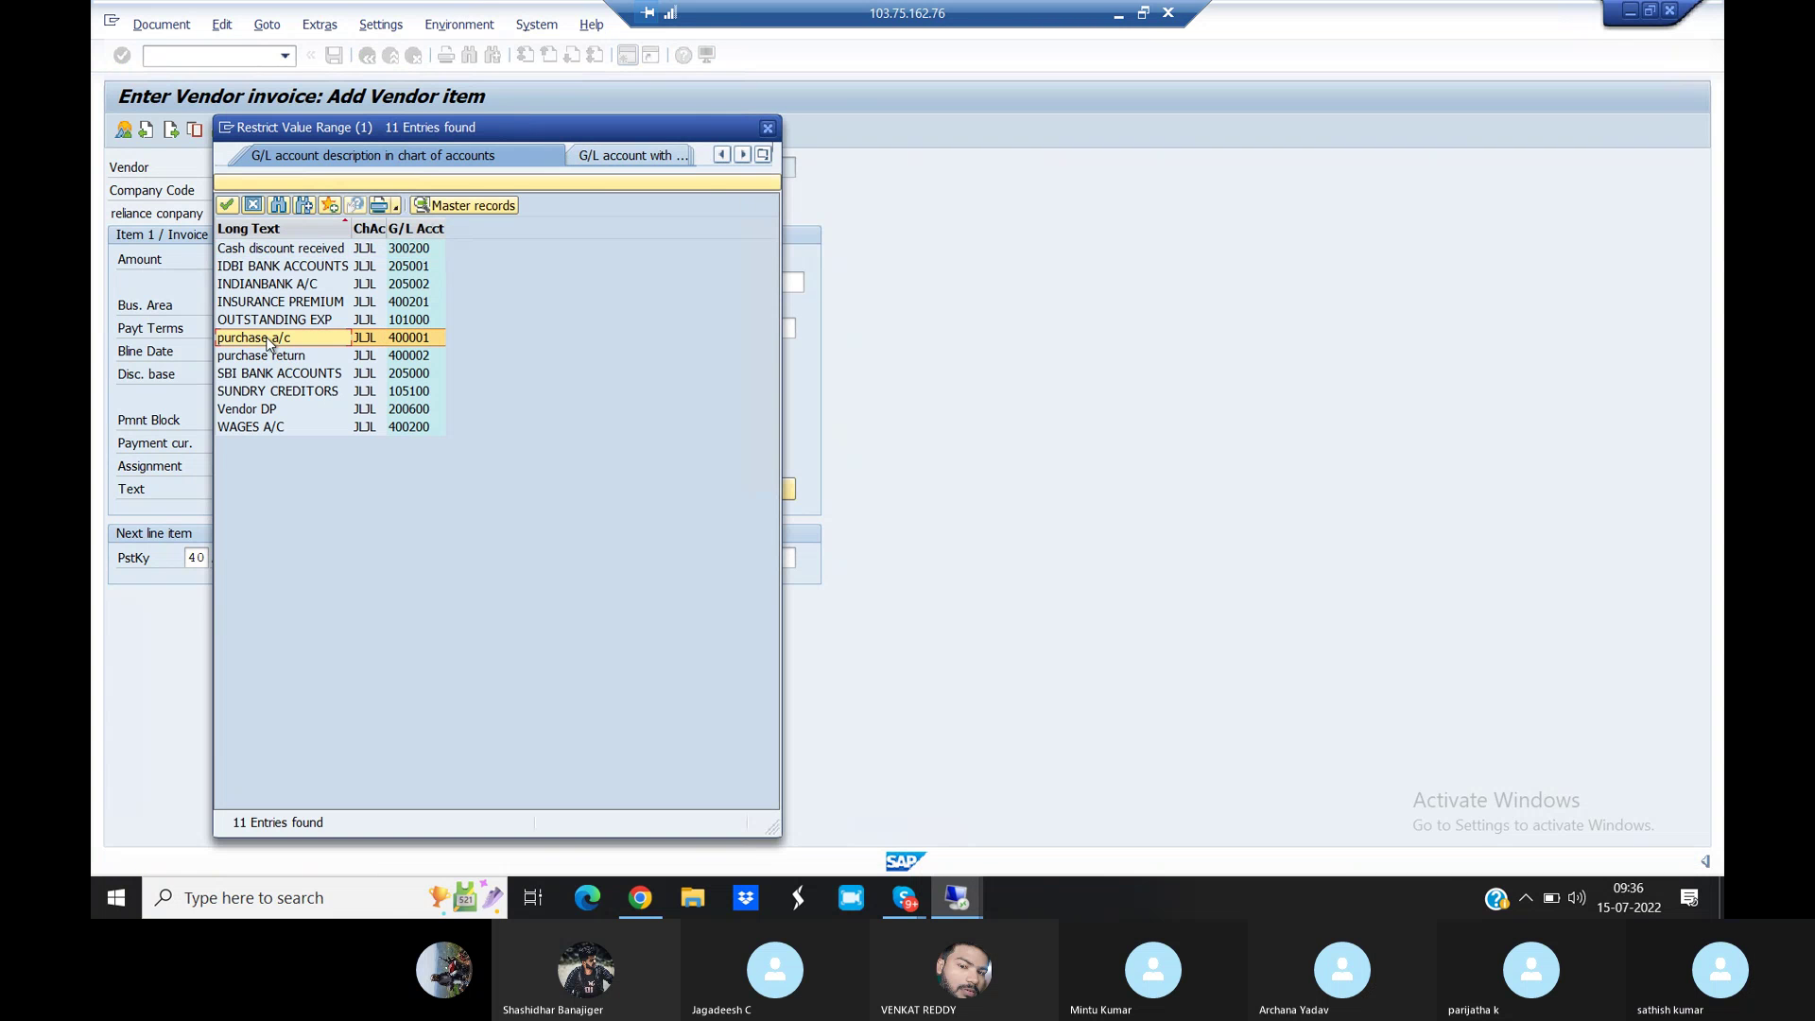
double_click(268, 340)
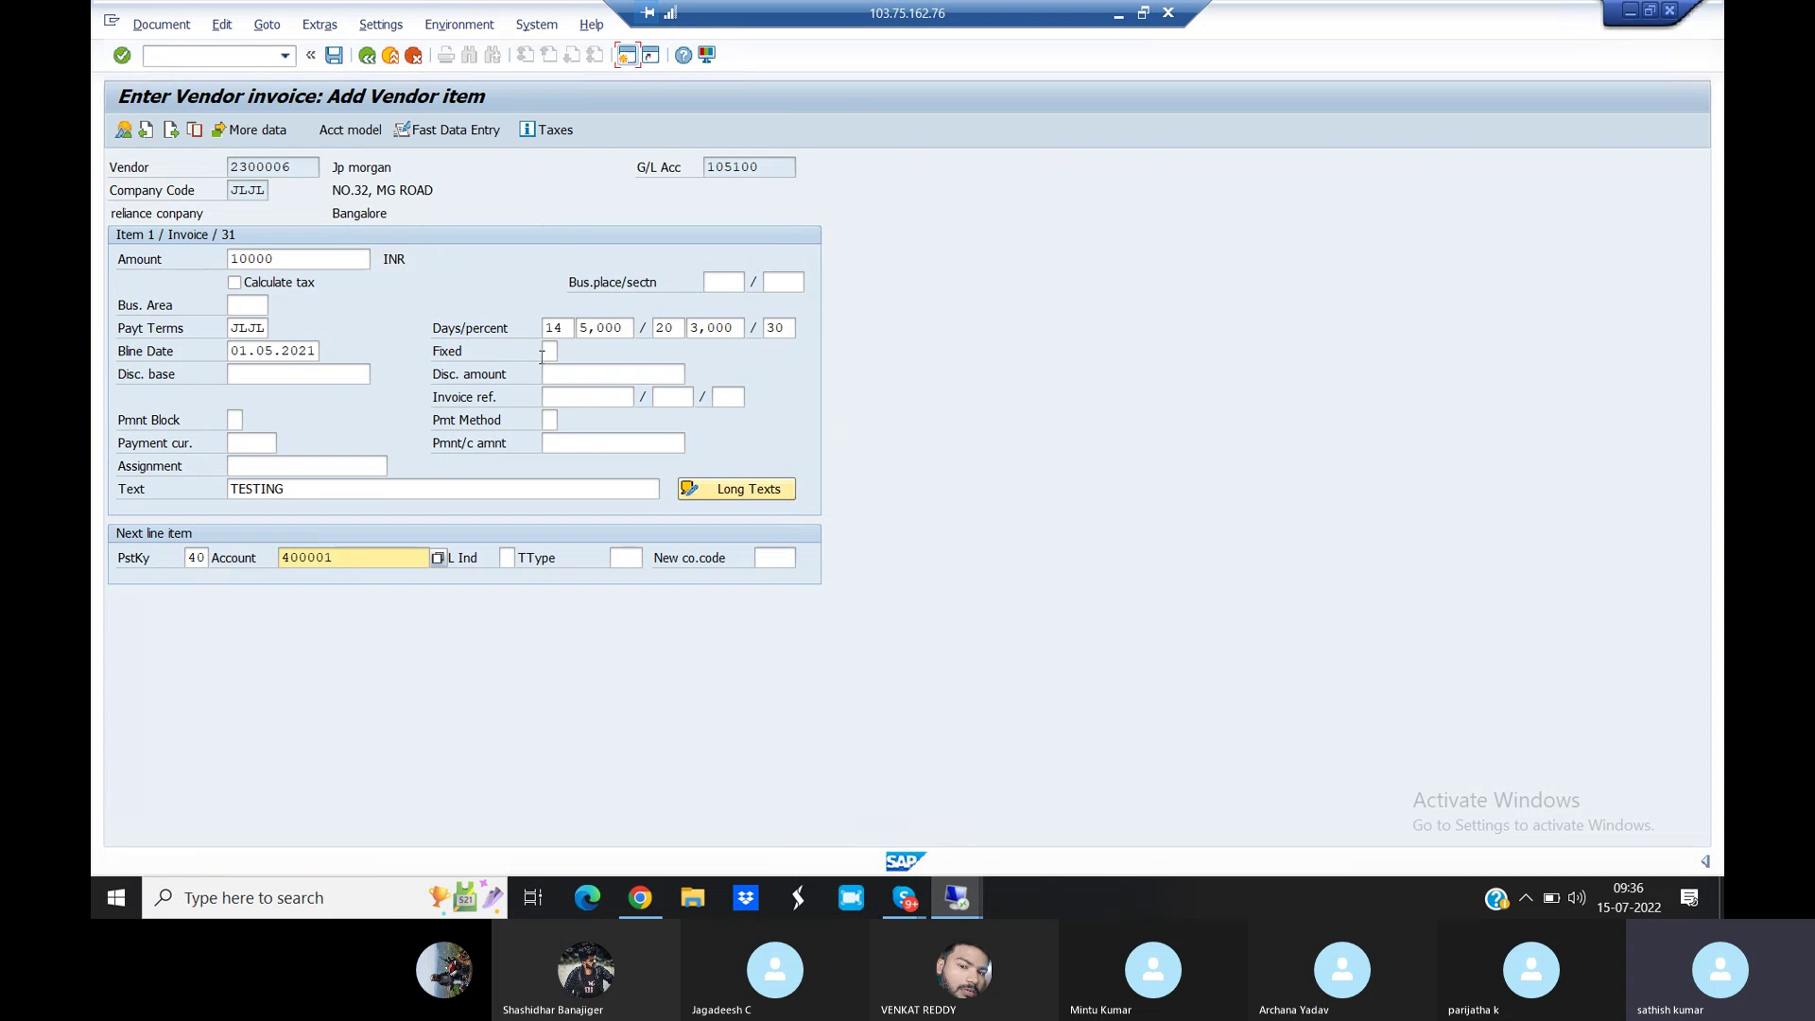
Try to raise the first cash discount percentage of the vendor item to 15
left_click(581, 327)
type("15")
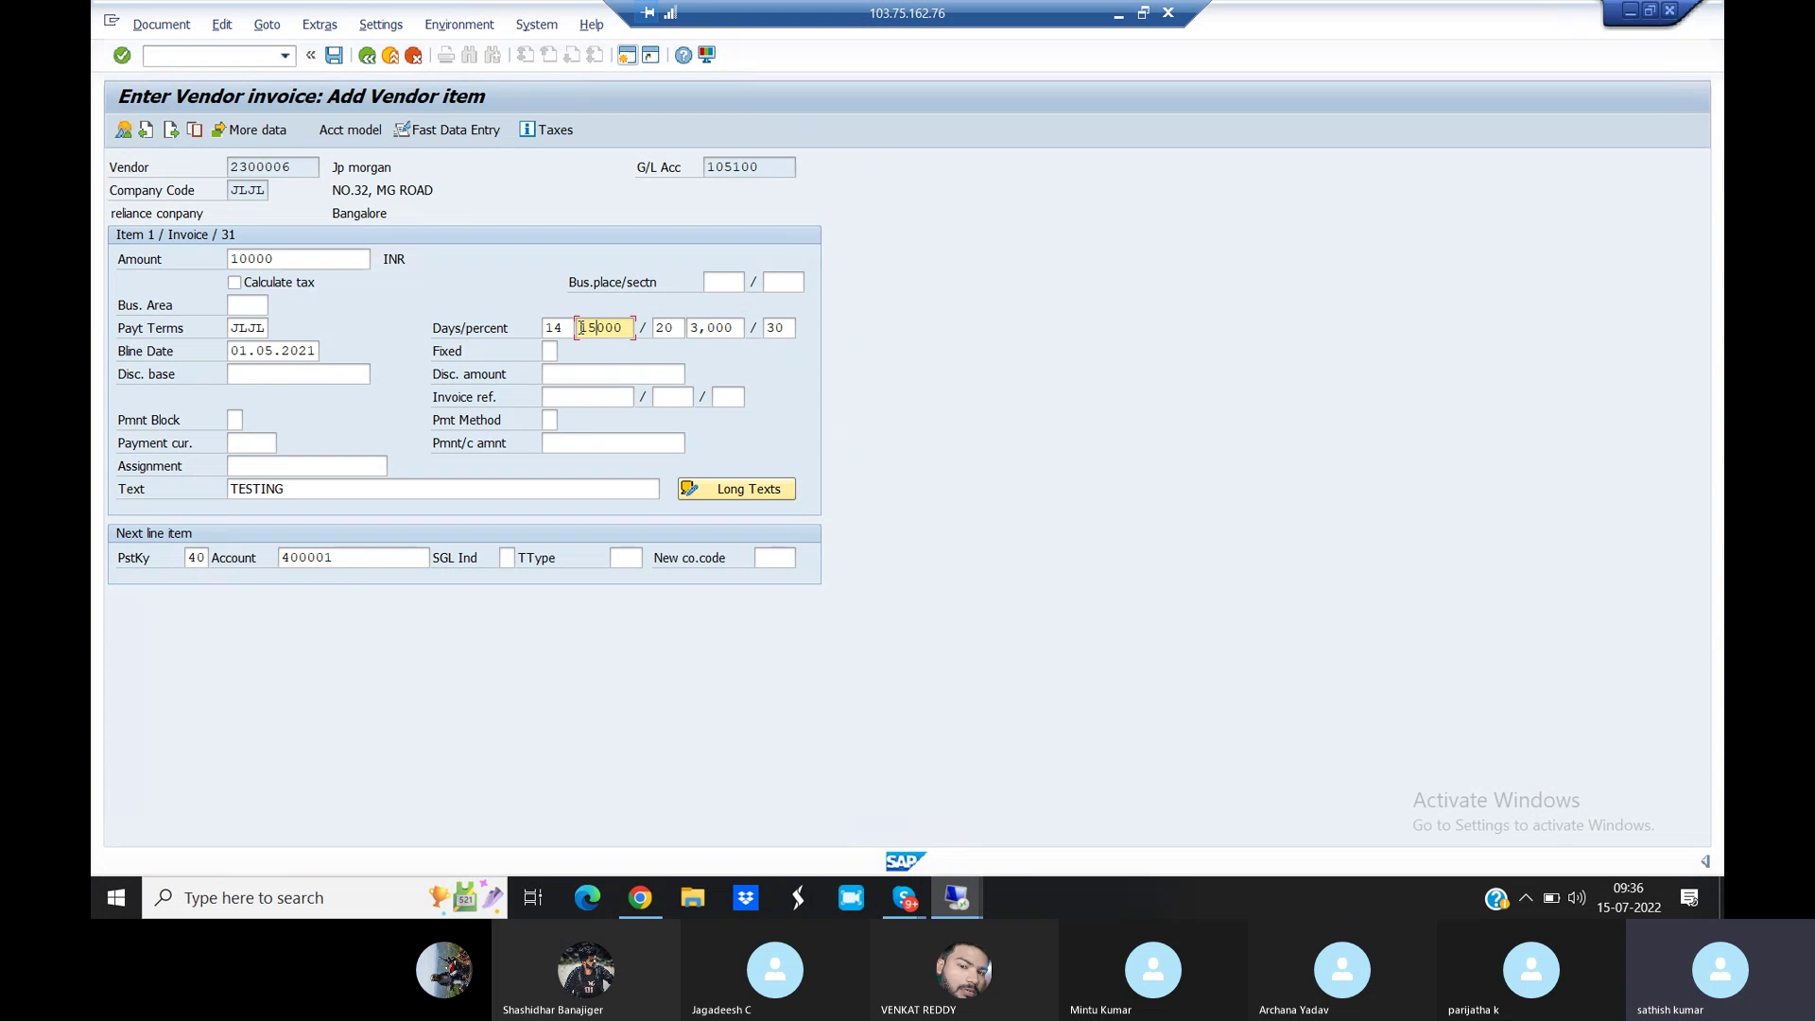
type(".0")
key("Return")
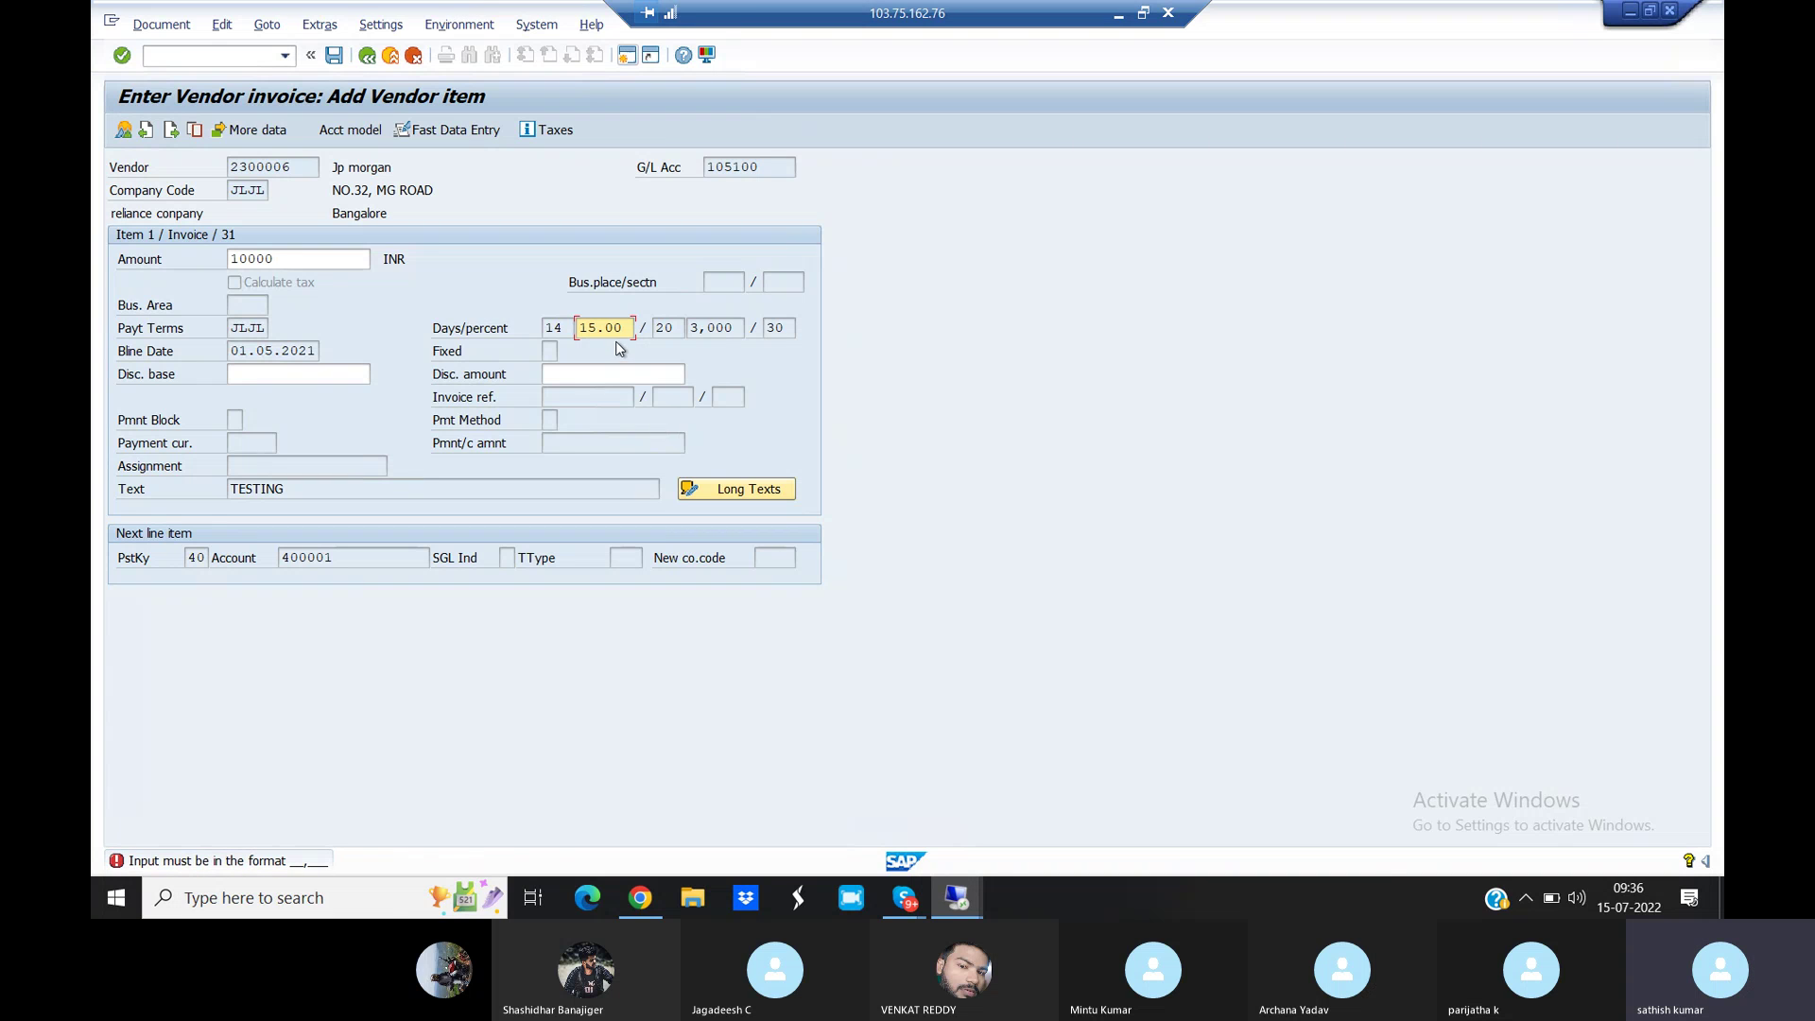
key("BackSpace")
key("BackSpace")
key("BackSpace")
key("BackSpace")
type("15,")
key("BackSpace")
key("Return")
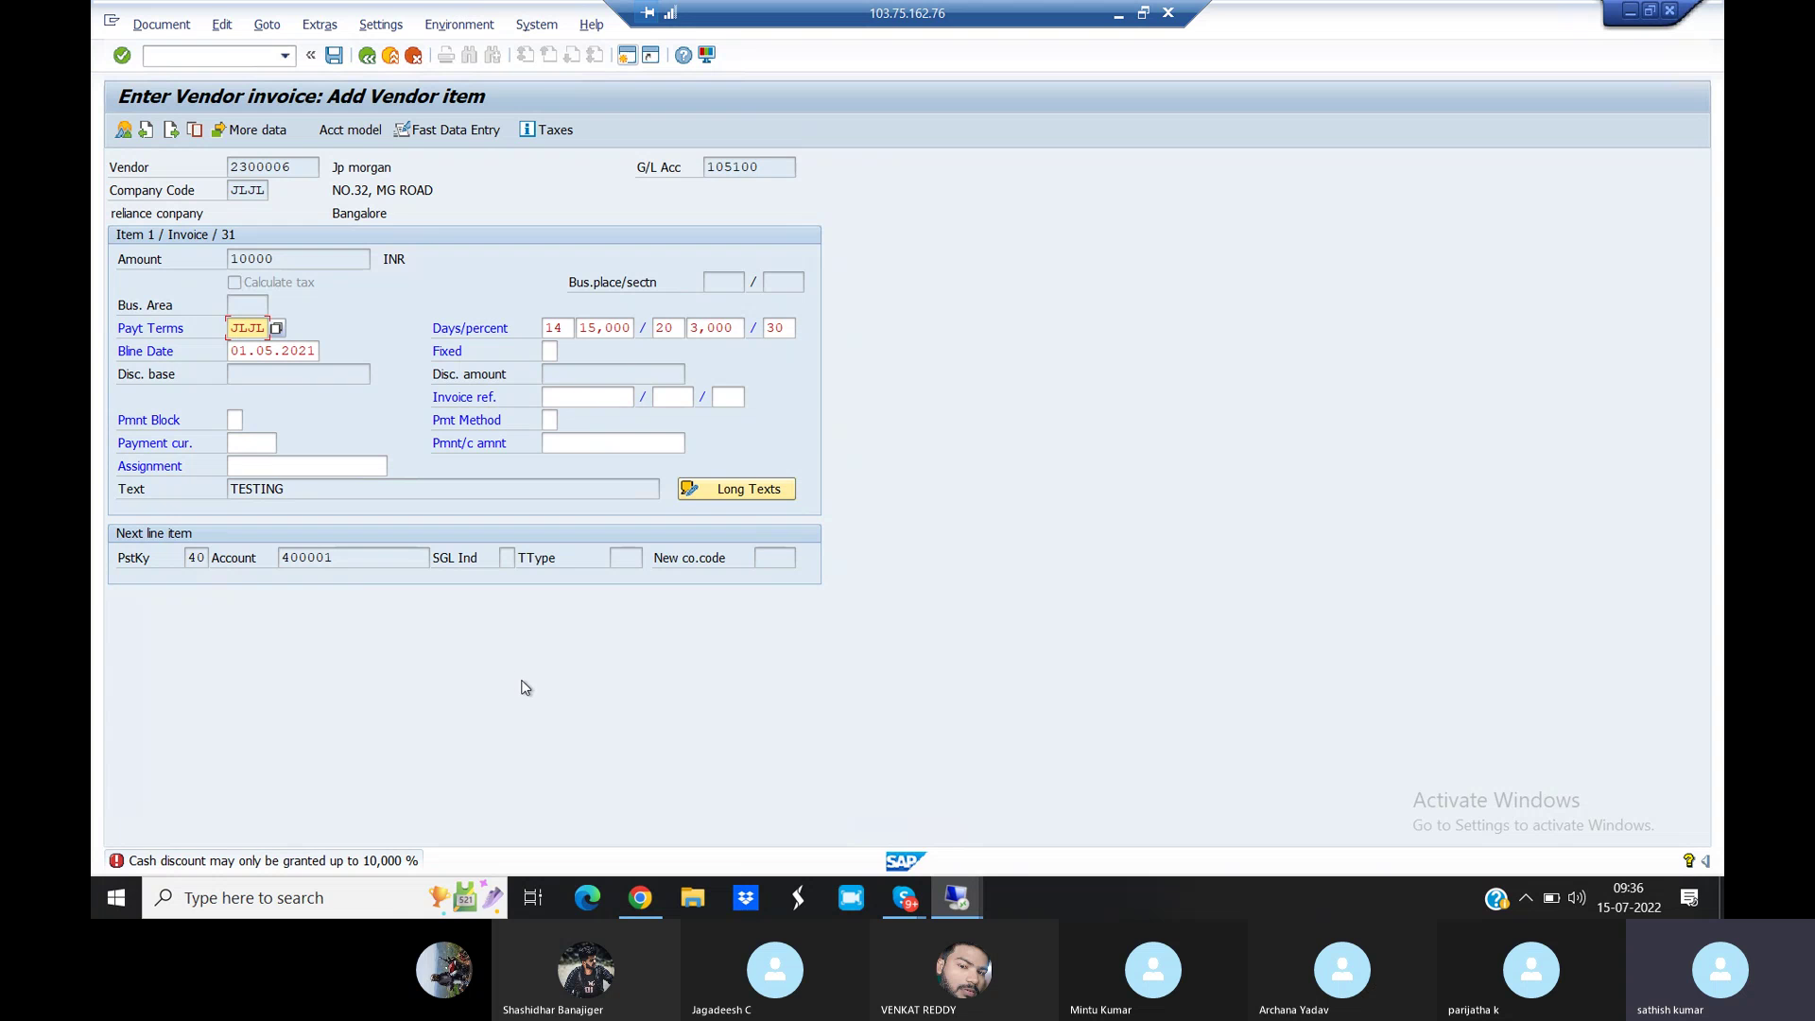
Examine the detailed help for the cash discount limit error beside the invoice, then close it
double_click(318, 862)
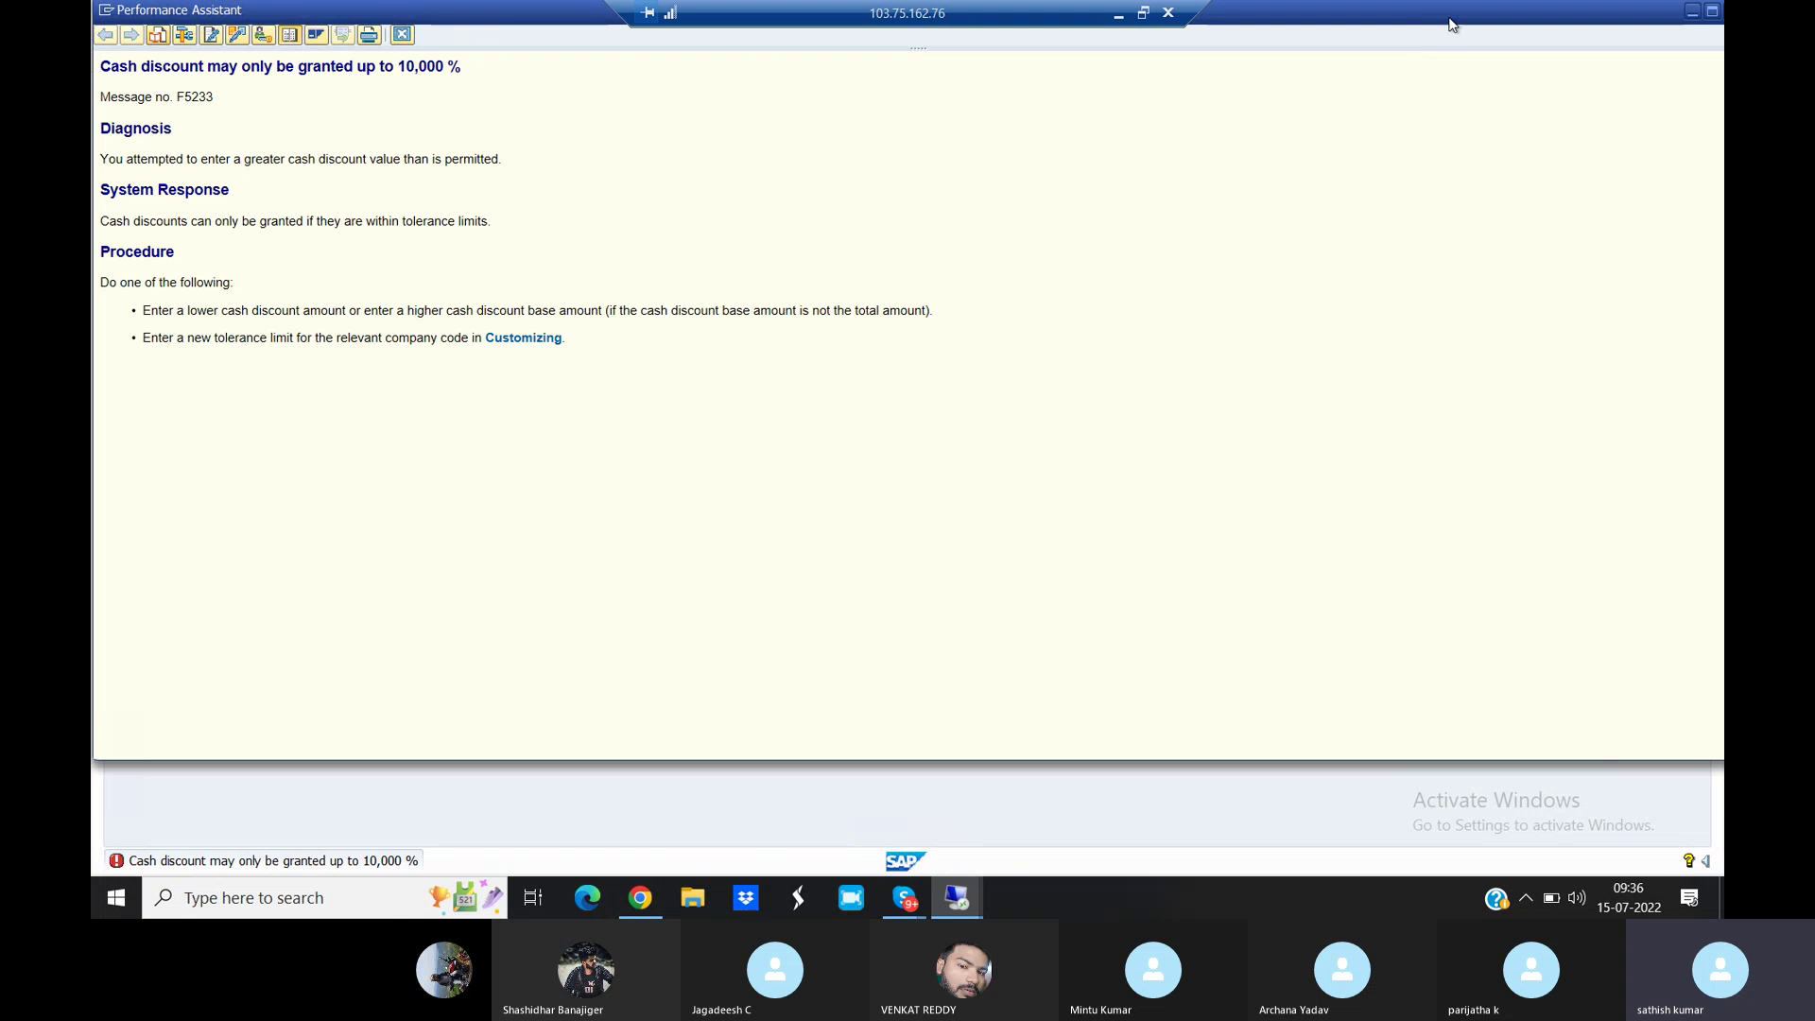
left_click_drag(1450, 31, 1720, 113)
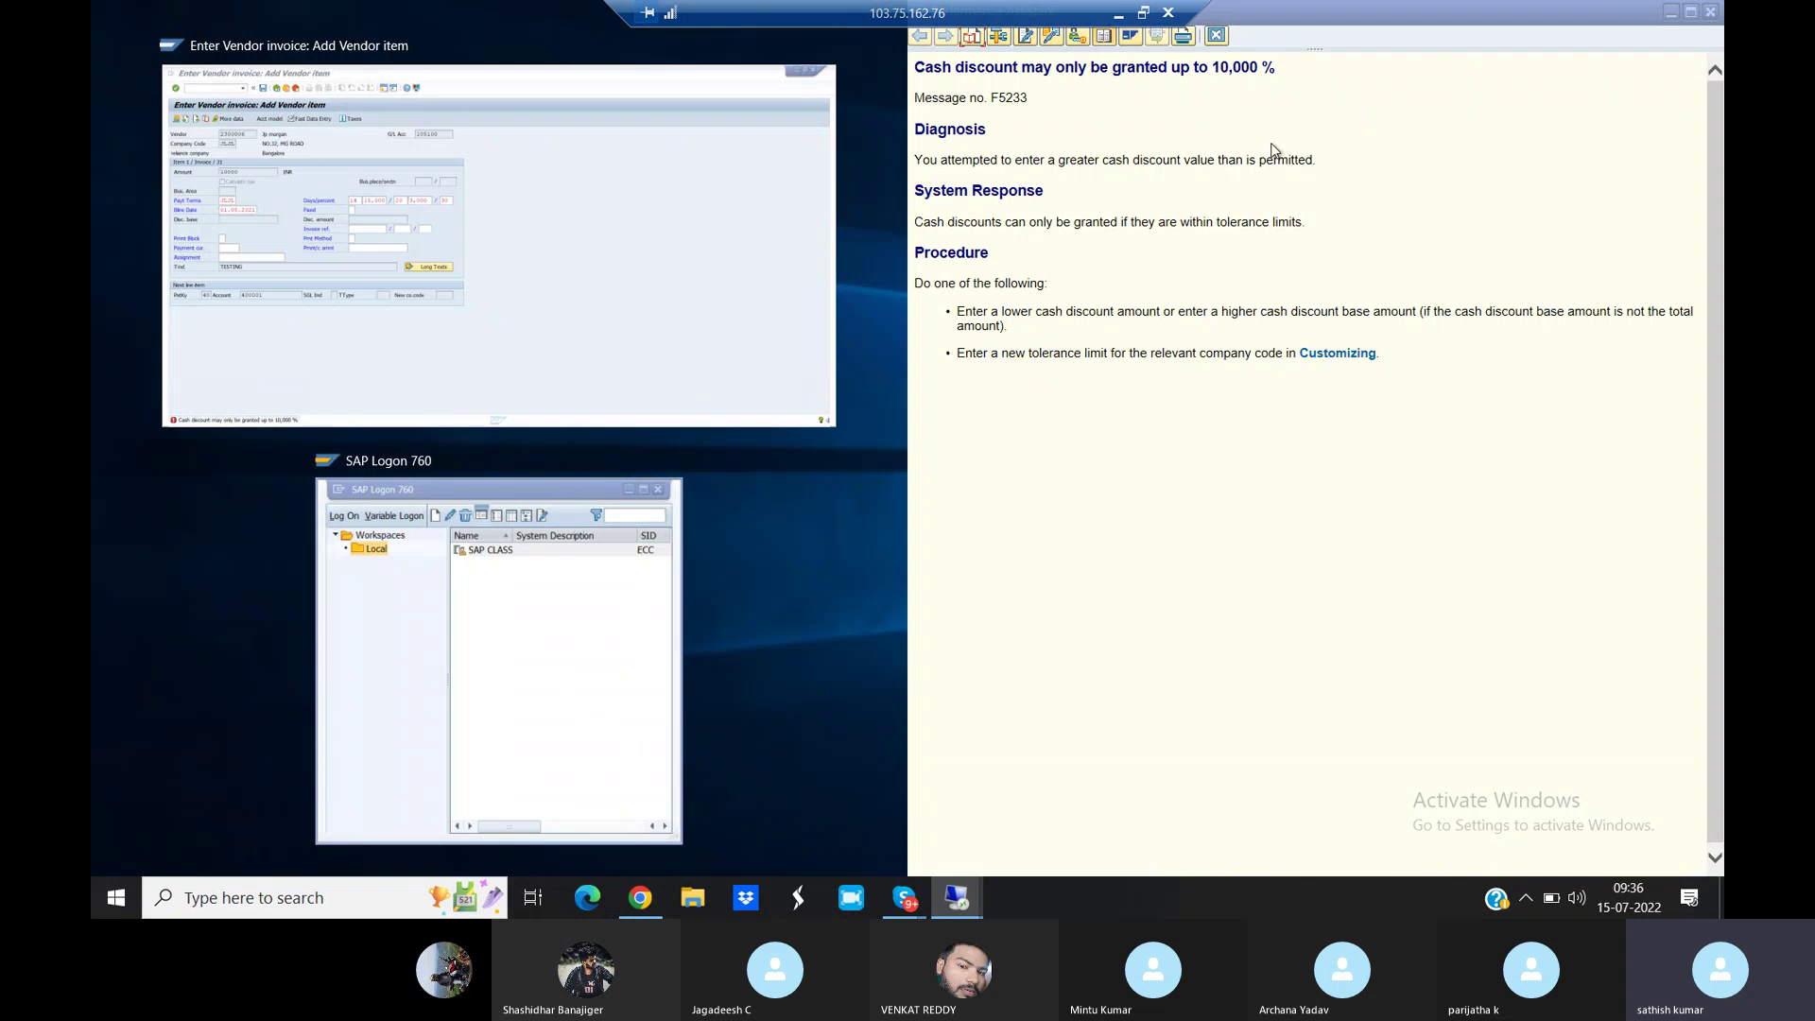
left_click(748, 261)
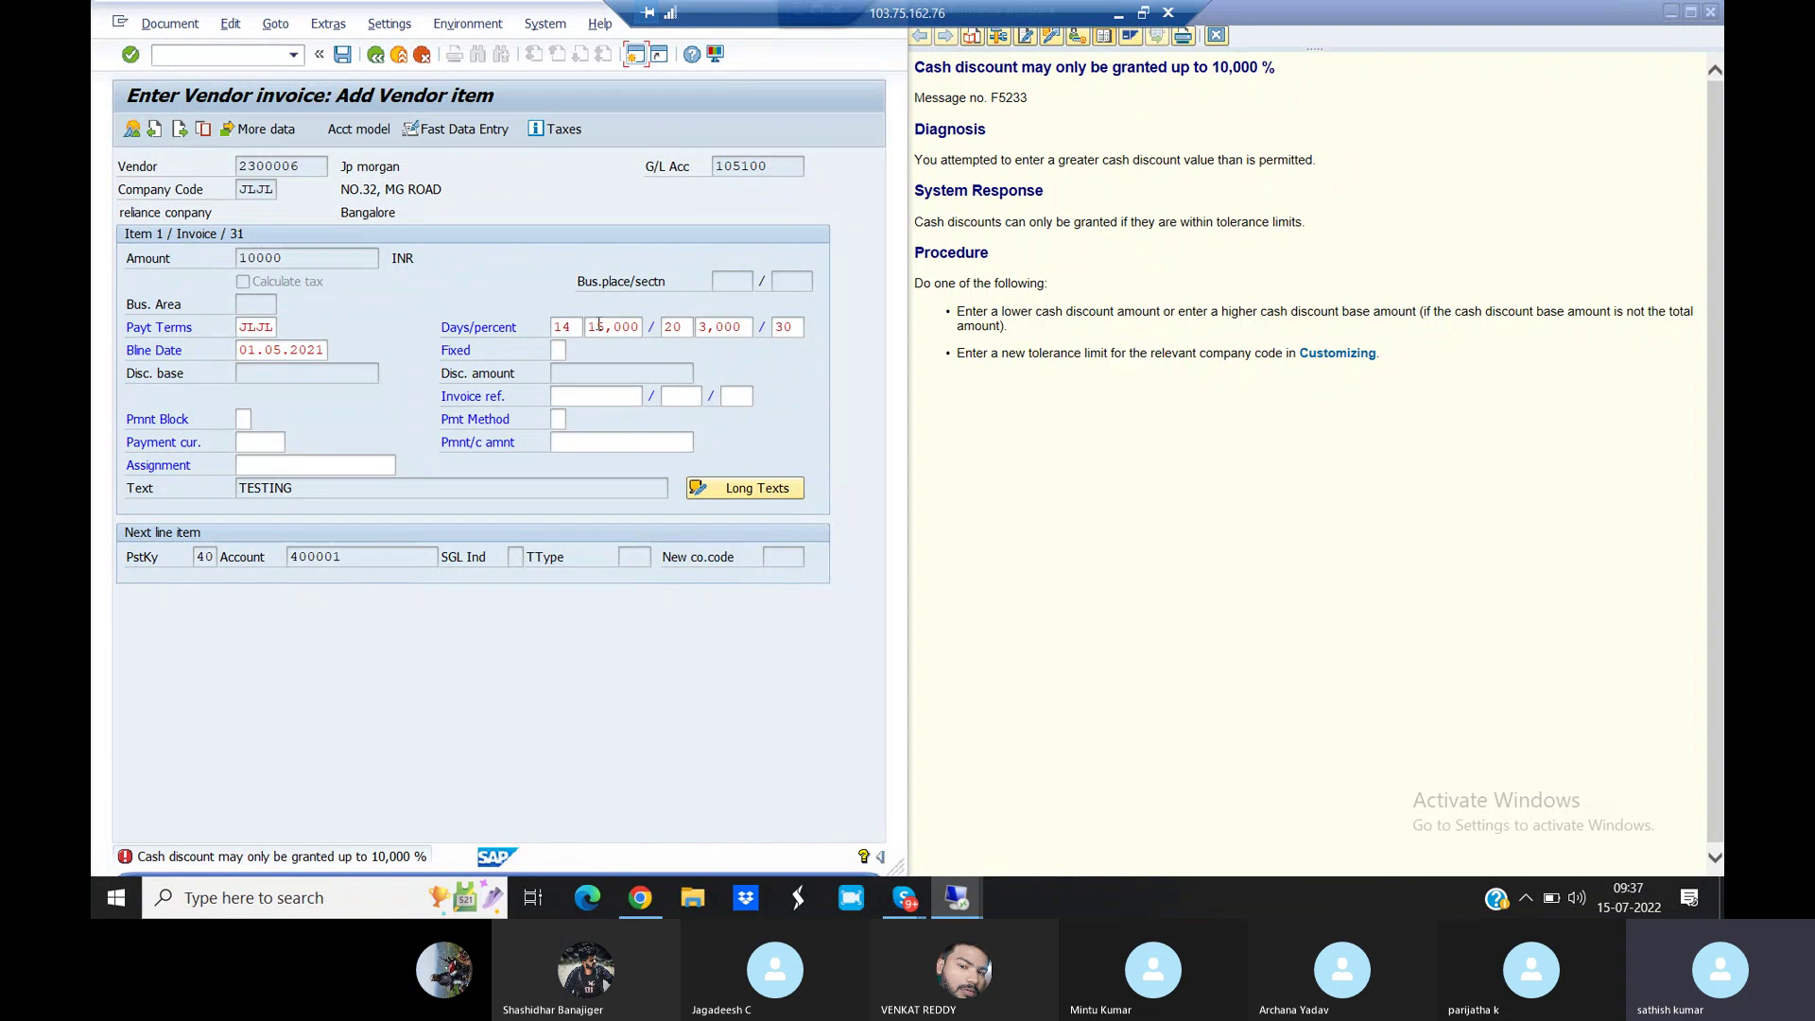
left_click(1214, 38)
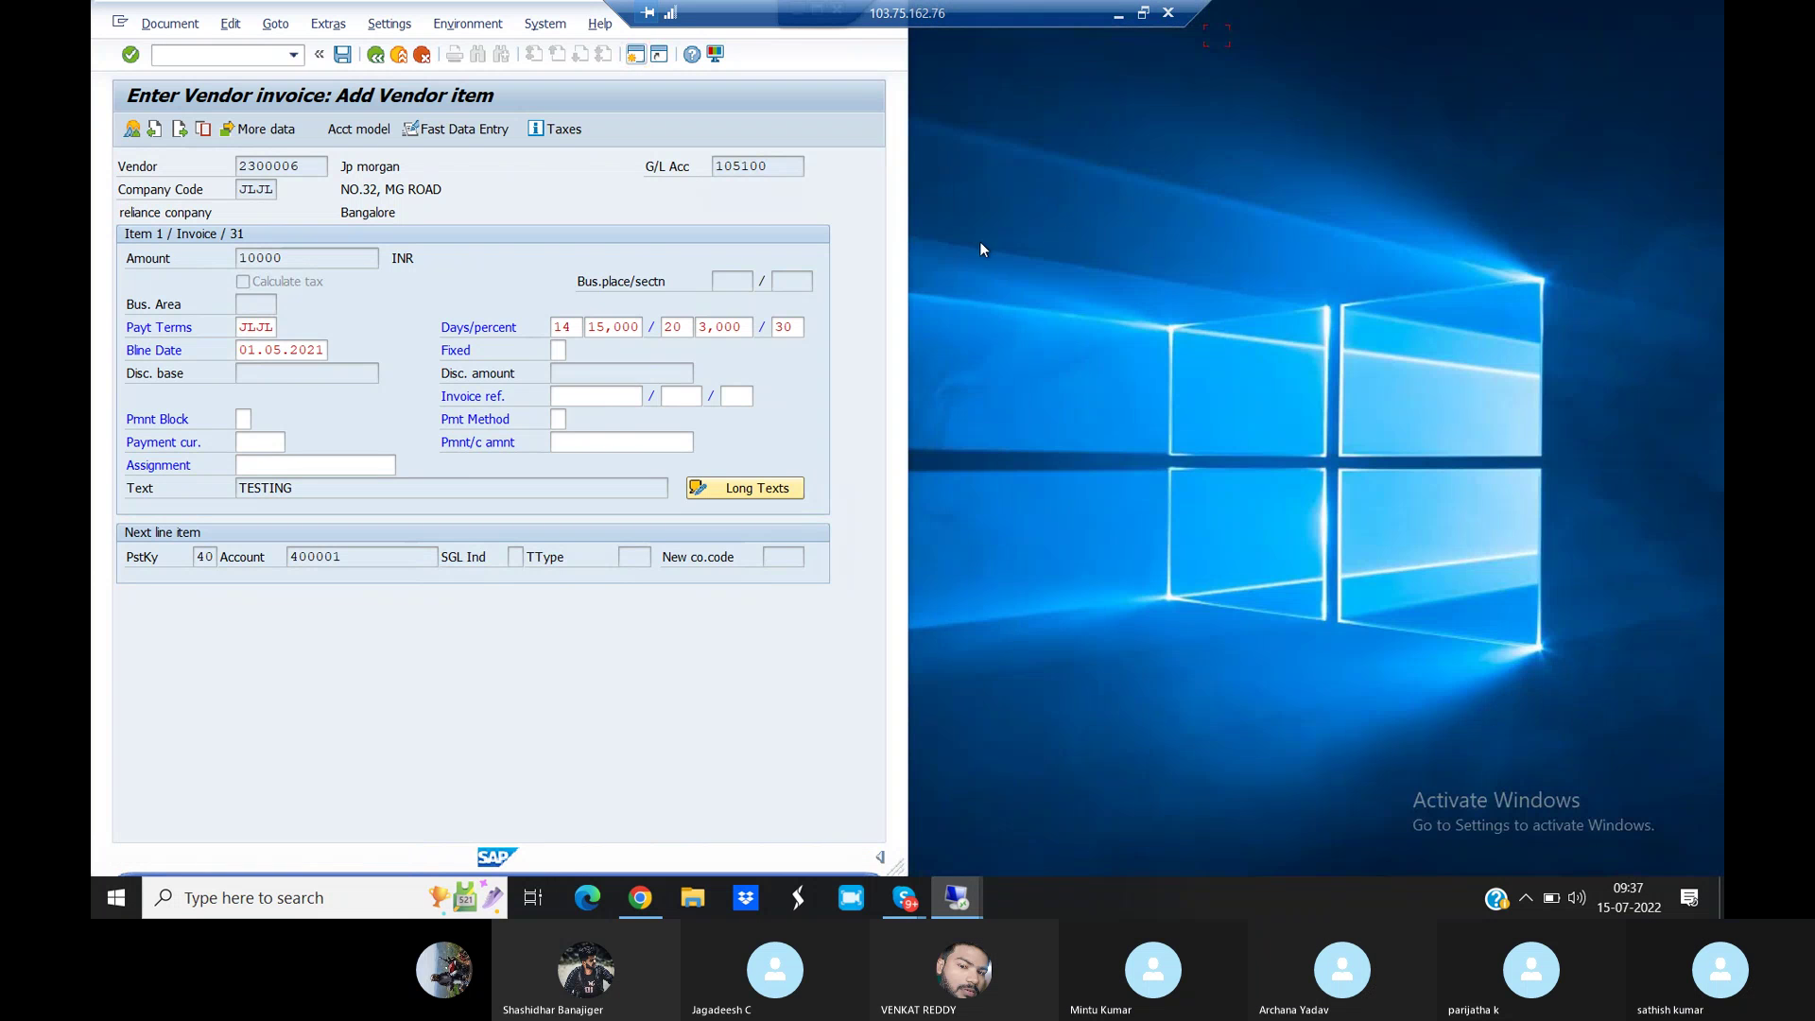
Restore the vendor invoice window to full screen
left_click(505, 21)
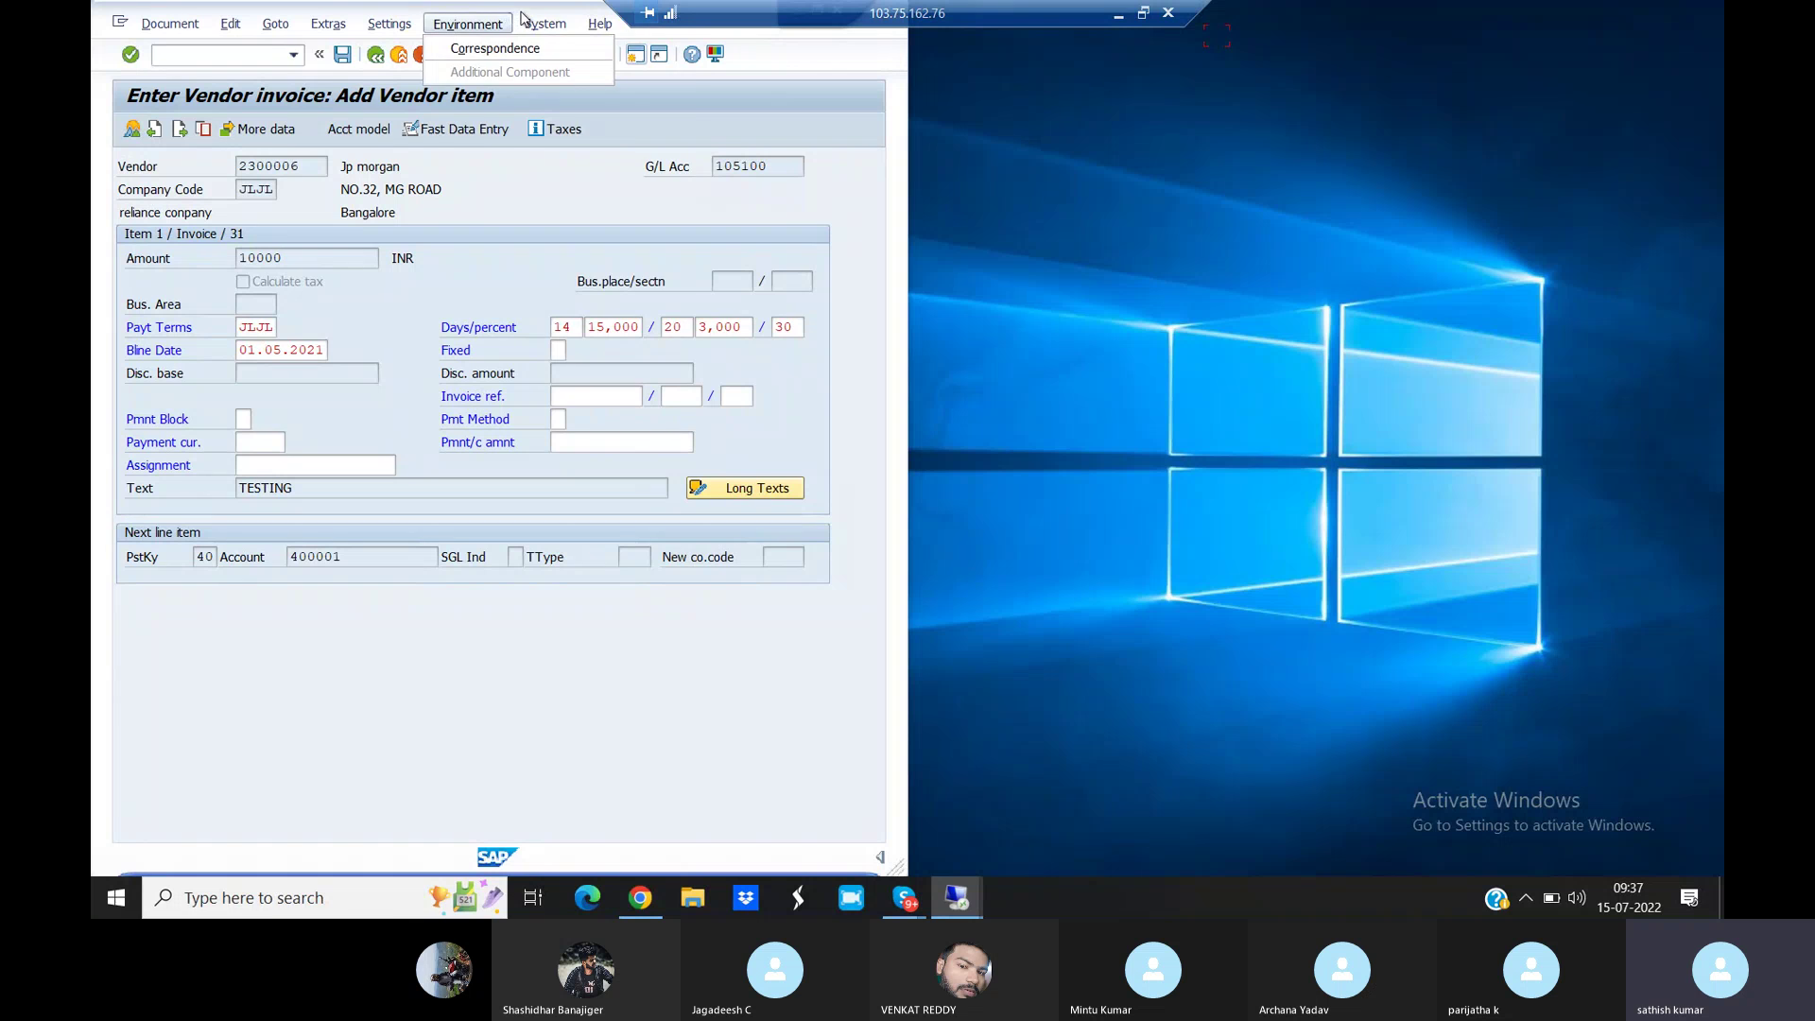
mouse_move(599, 24)
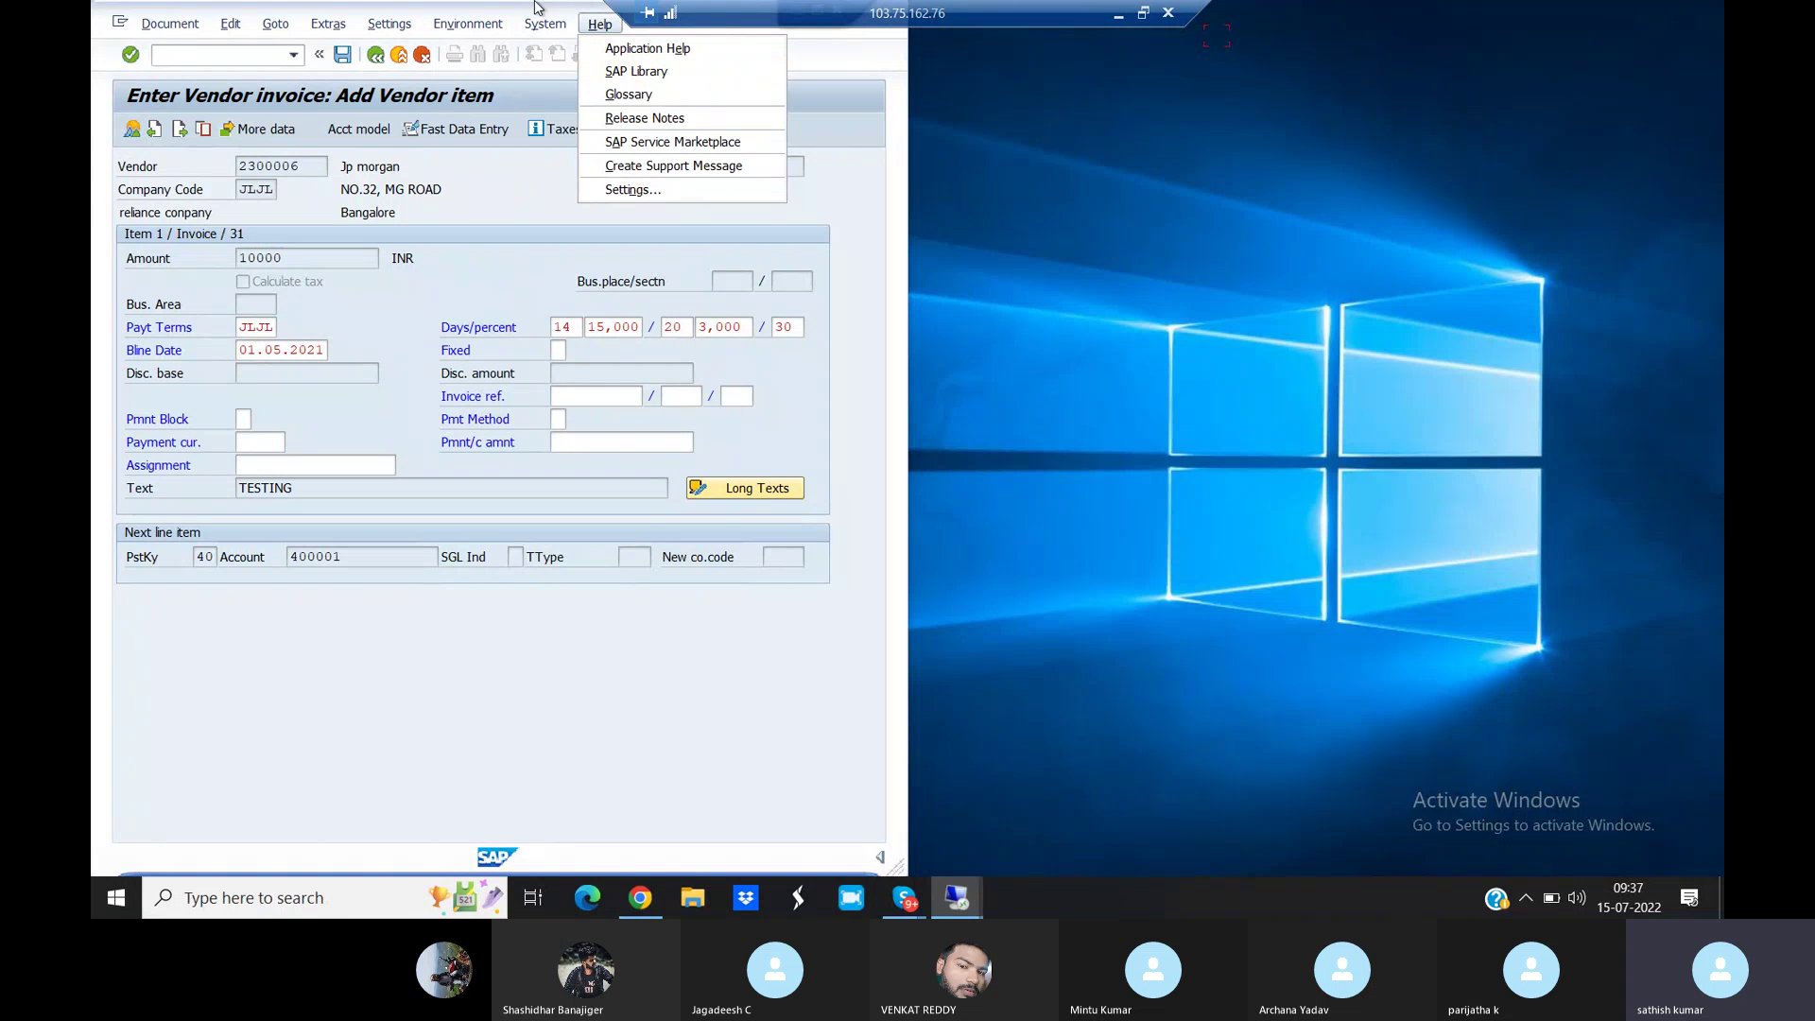
left_click(464, 7)
left_click_drag(464, 8, 915, 116)
left_click(1073, 119)
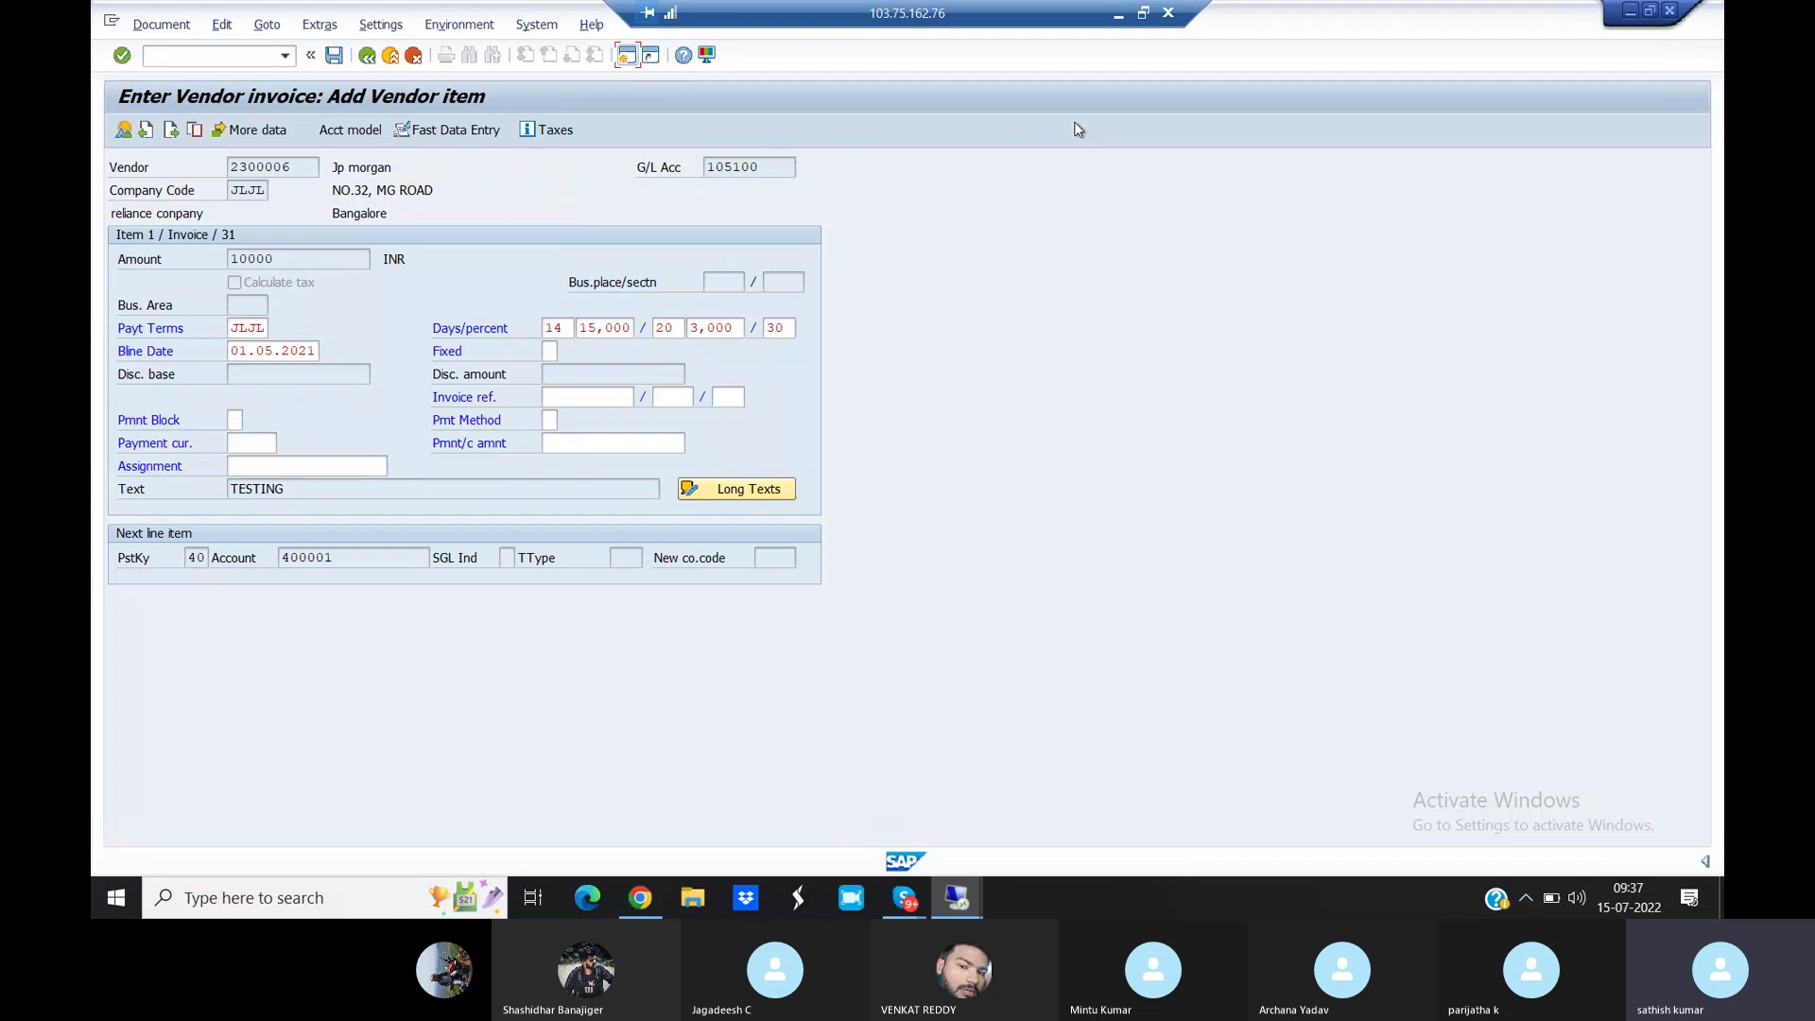
Set the first cash discount percentage to 5 and continue to the purchase account item
left_click(586, 326)
key("Delete")
key("Return")
key("Return")
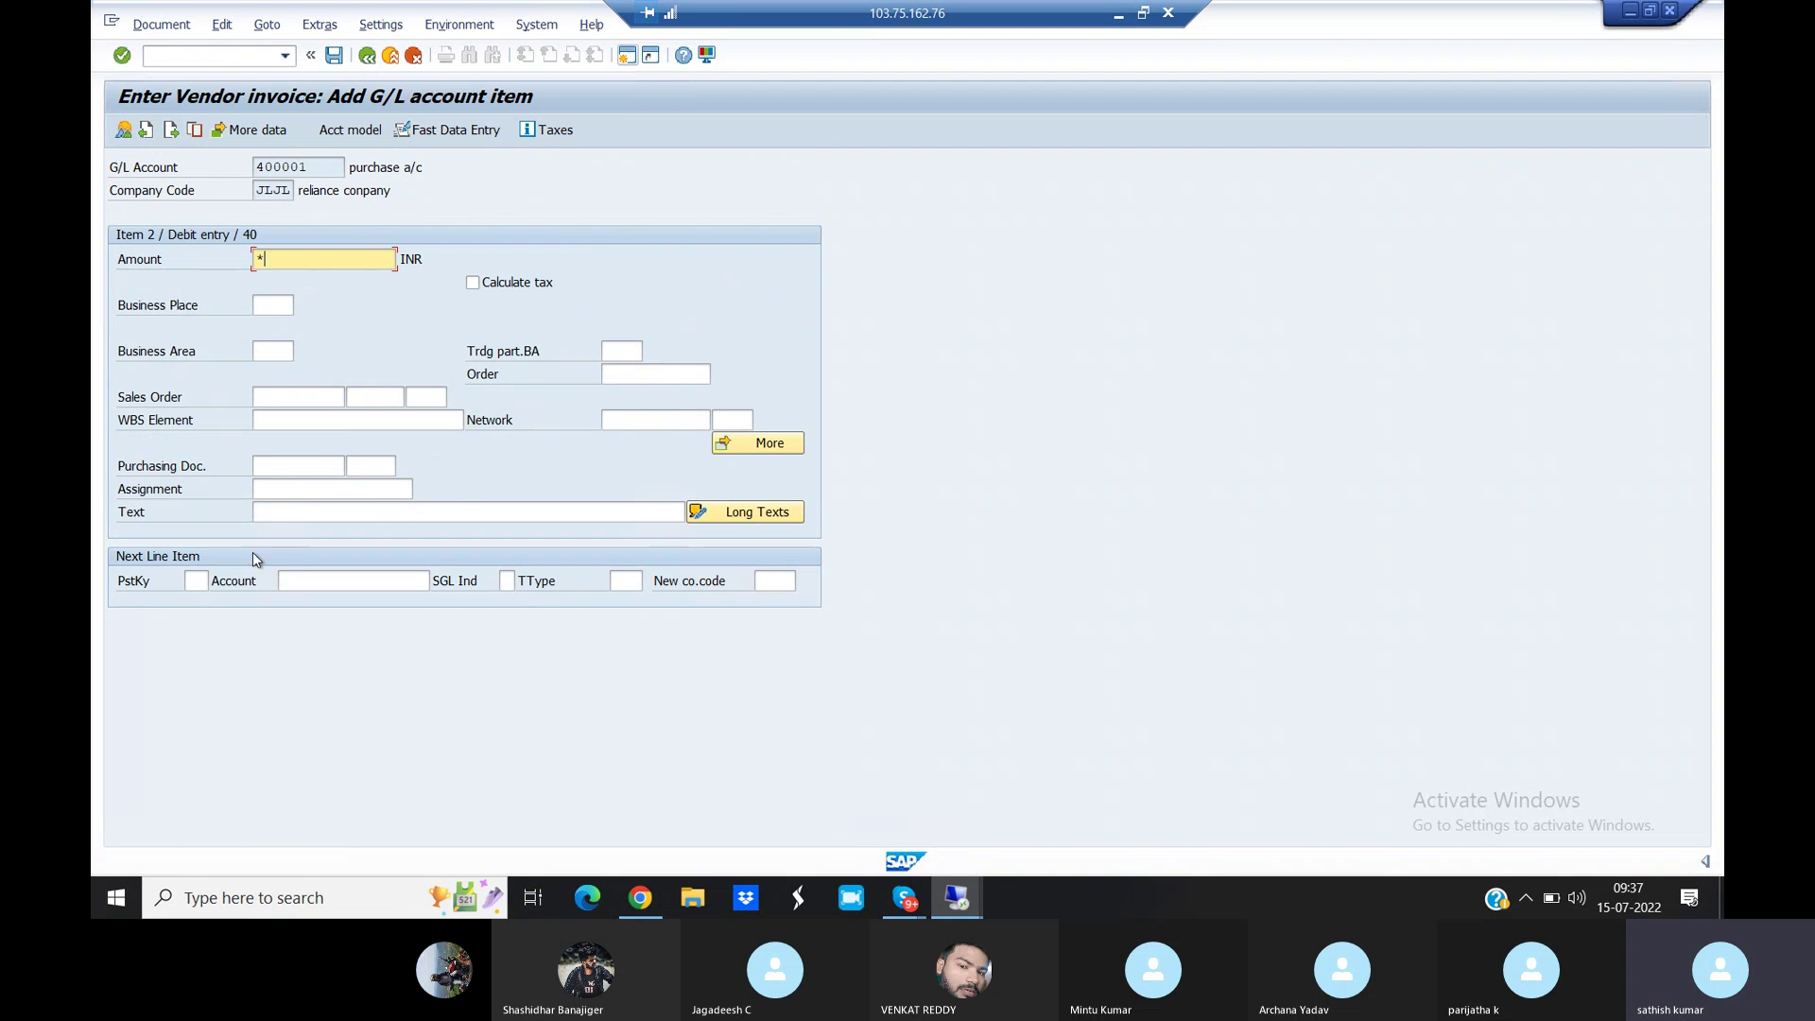
Copy the vendor item's amount and text into the purchase account item using * and +
left_click(265, 512)
type("+")
key("Return")
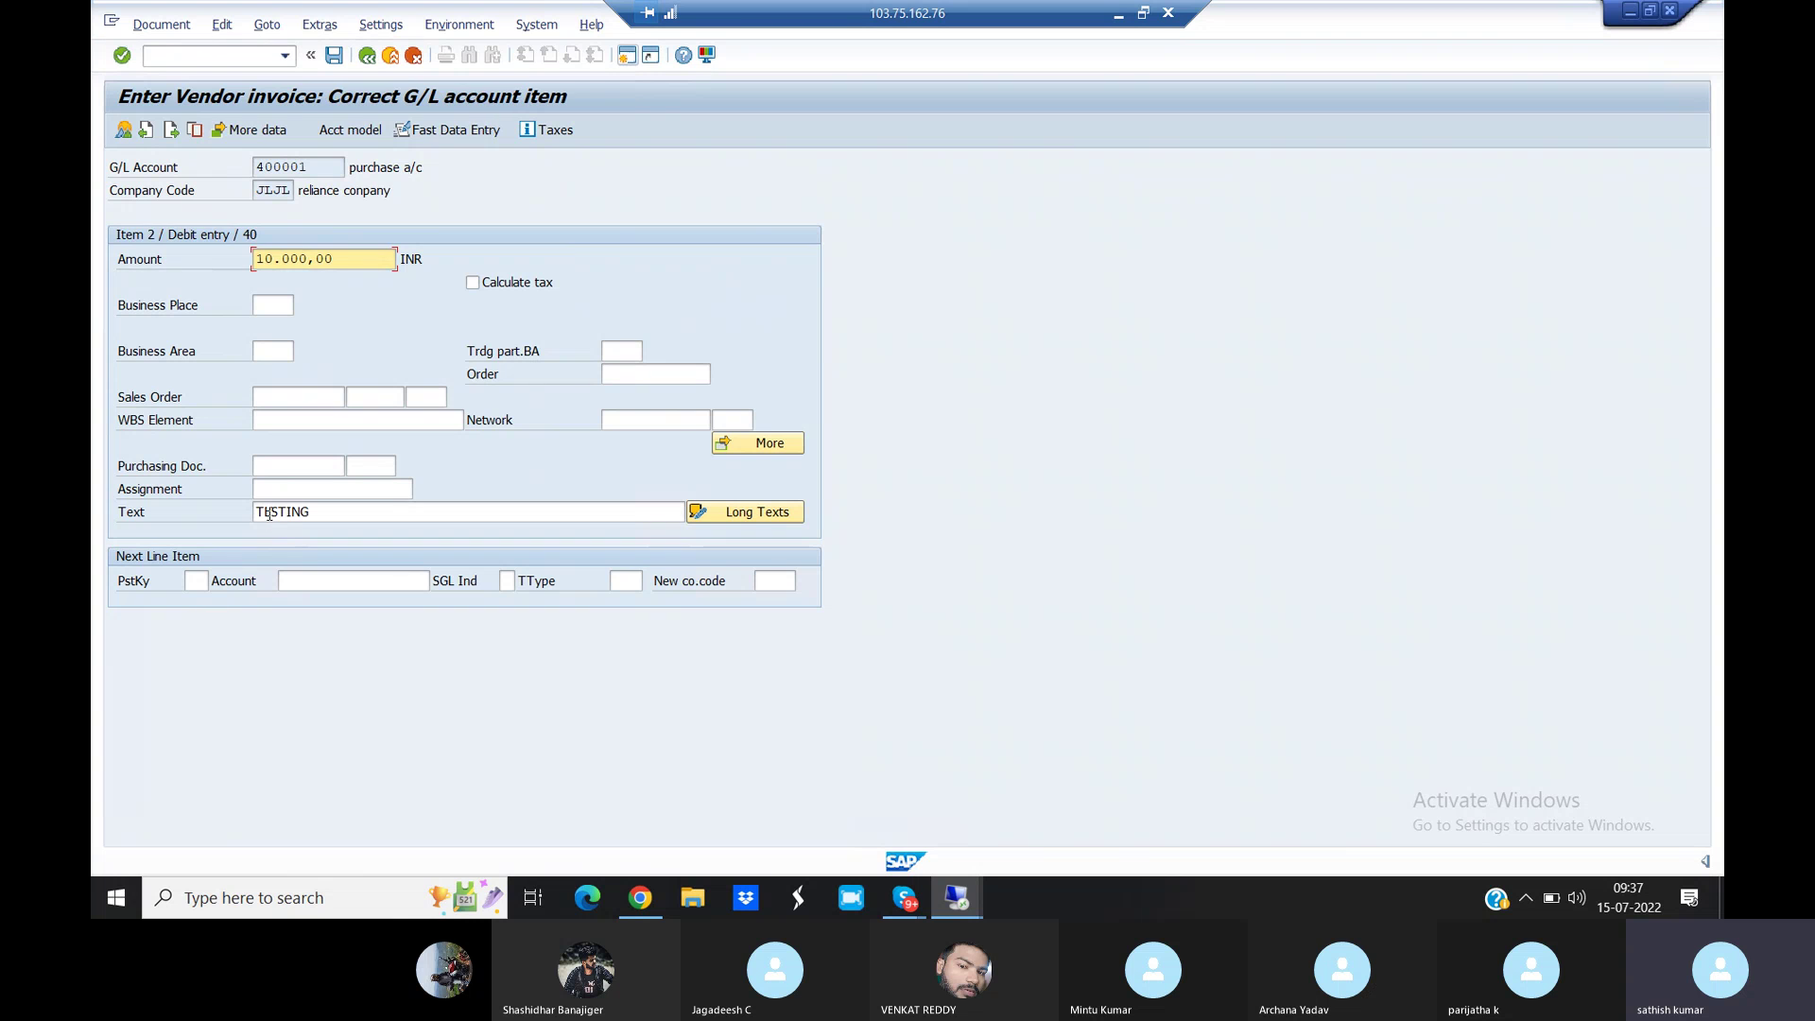
Simulate the vendor invoice to check its line items and post it
left_click(159, 24)
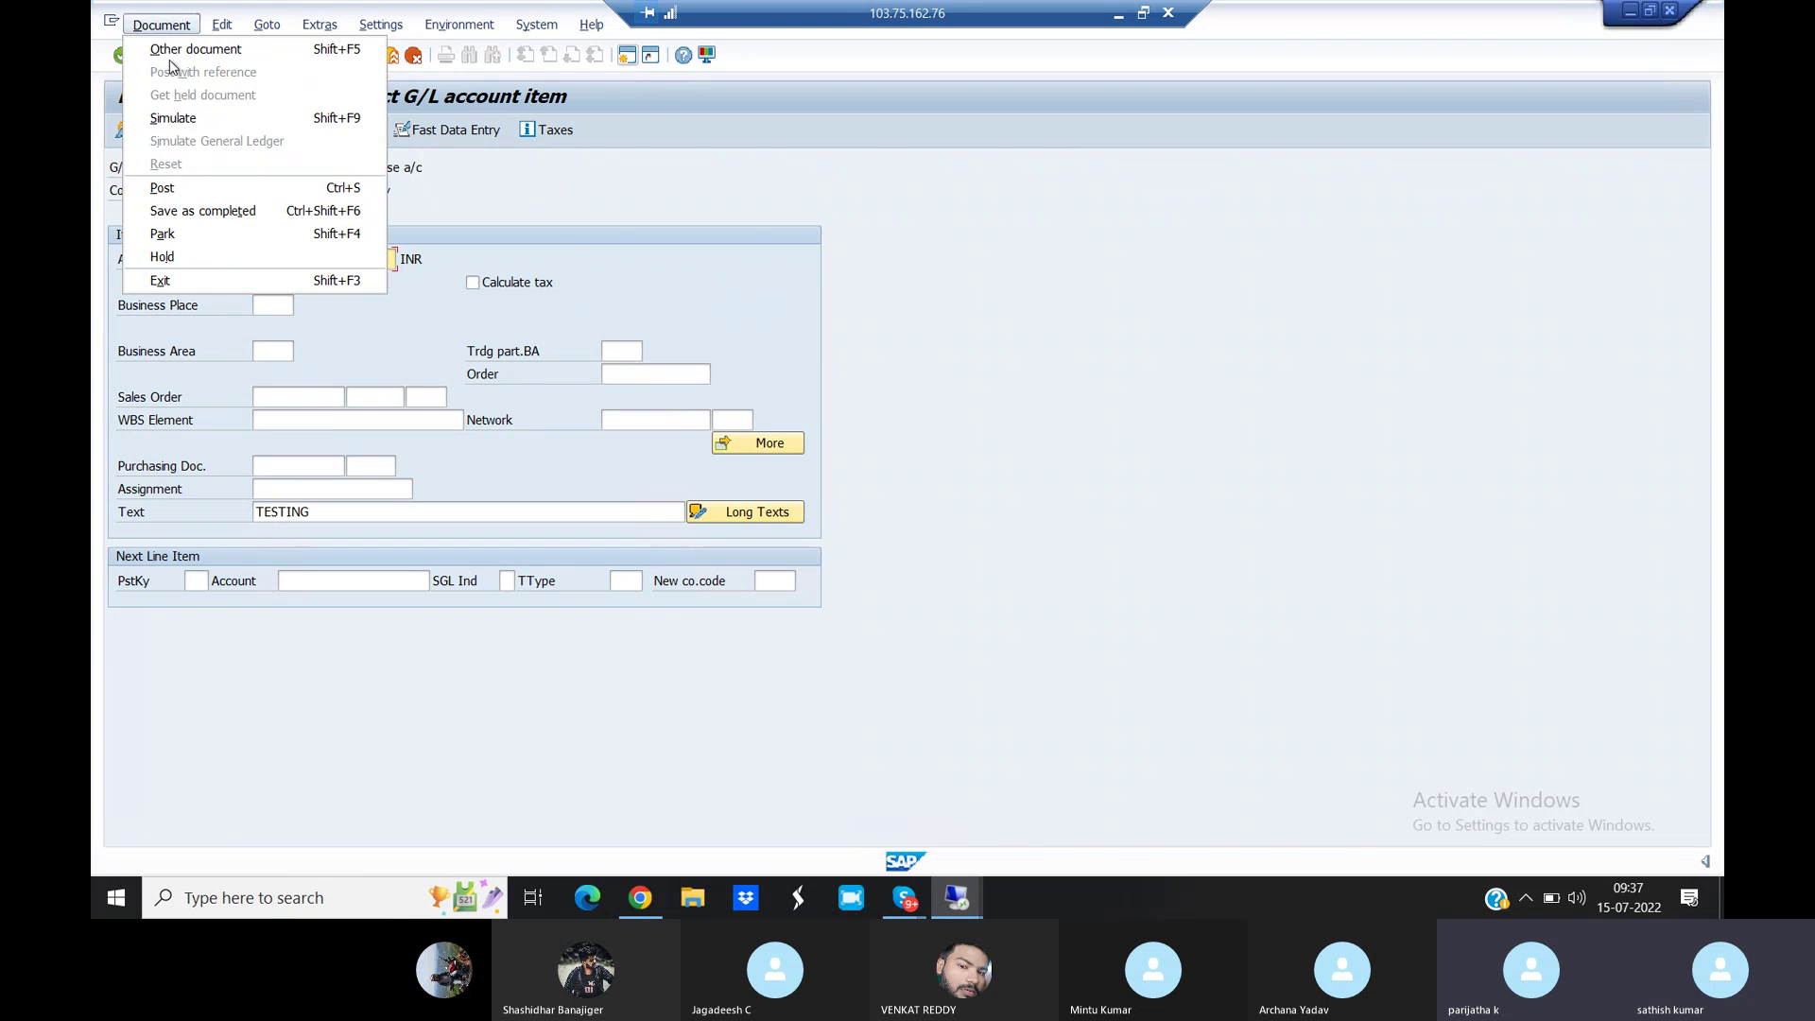
left_click(192, 120)
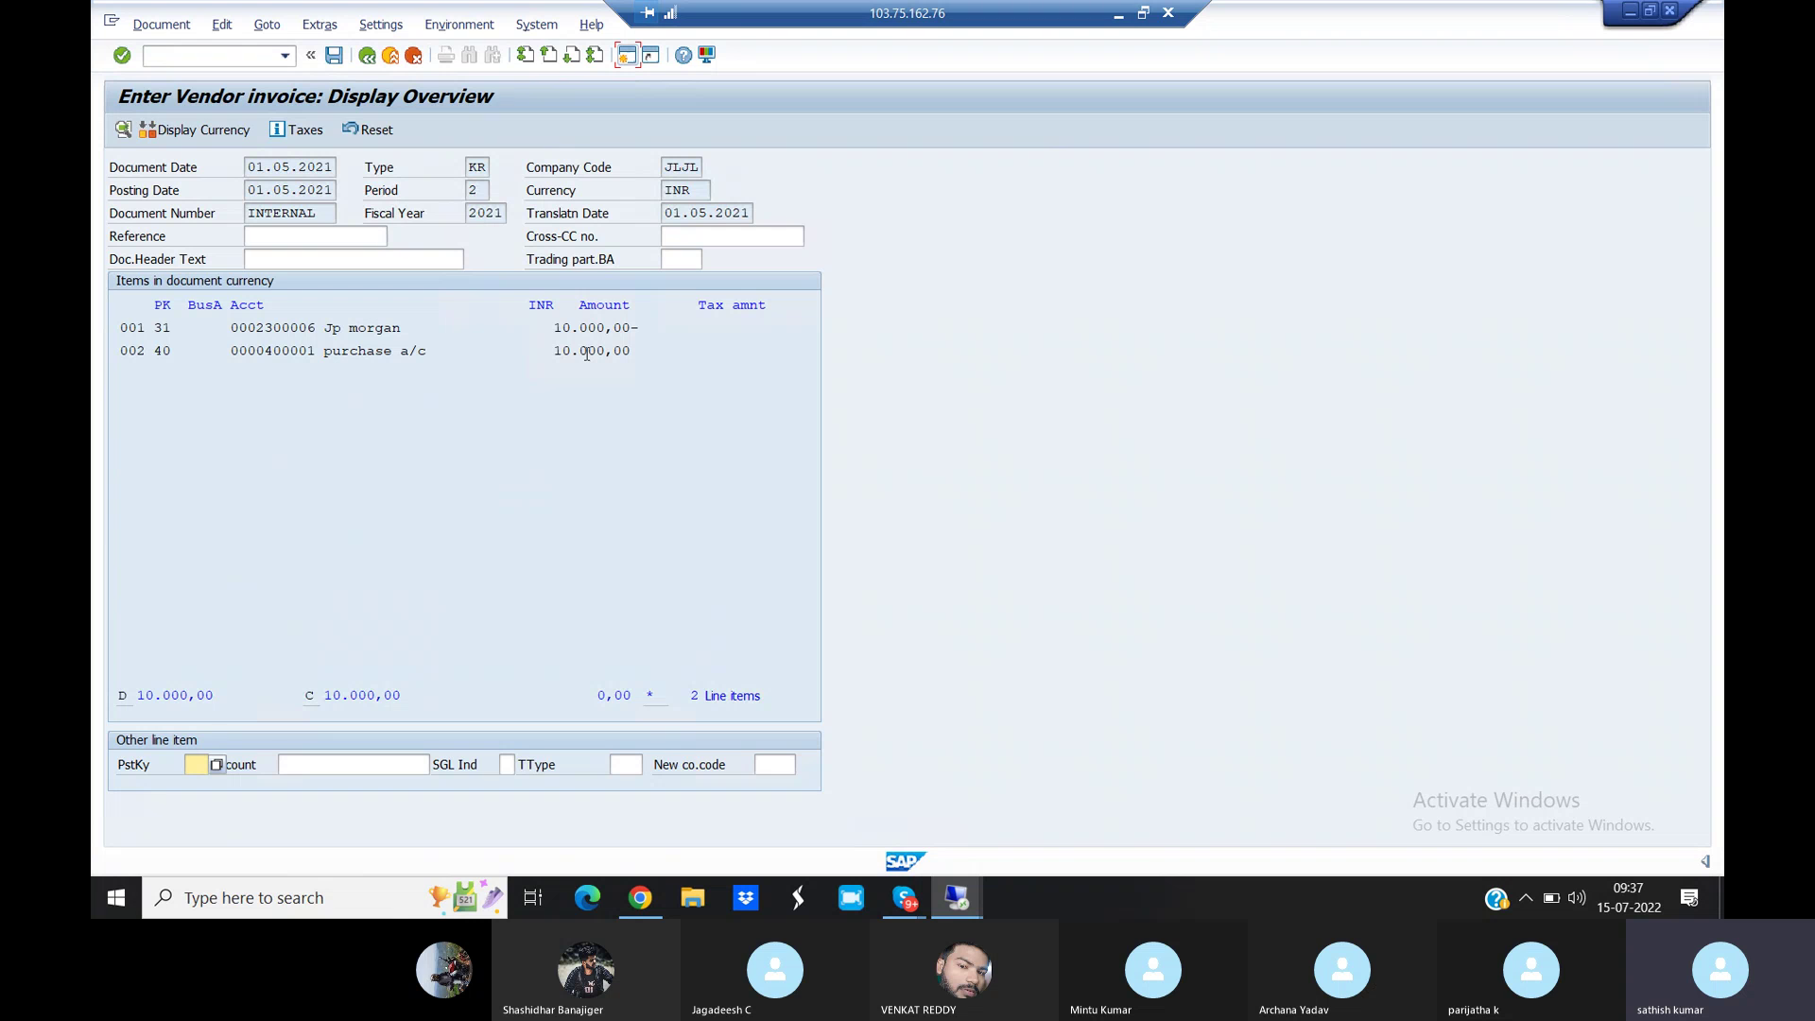
left_click(333, 55)
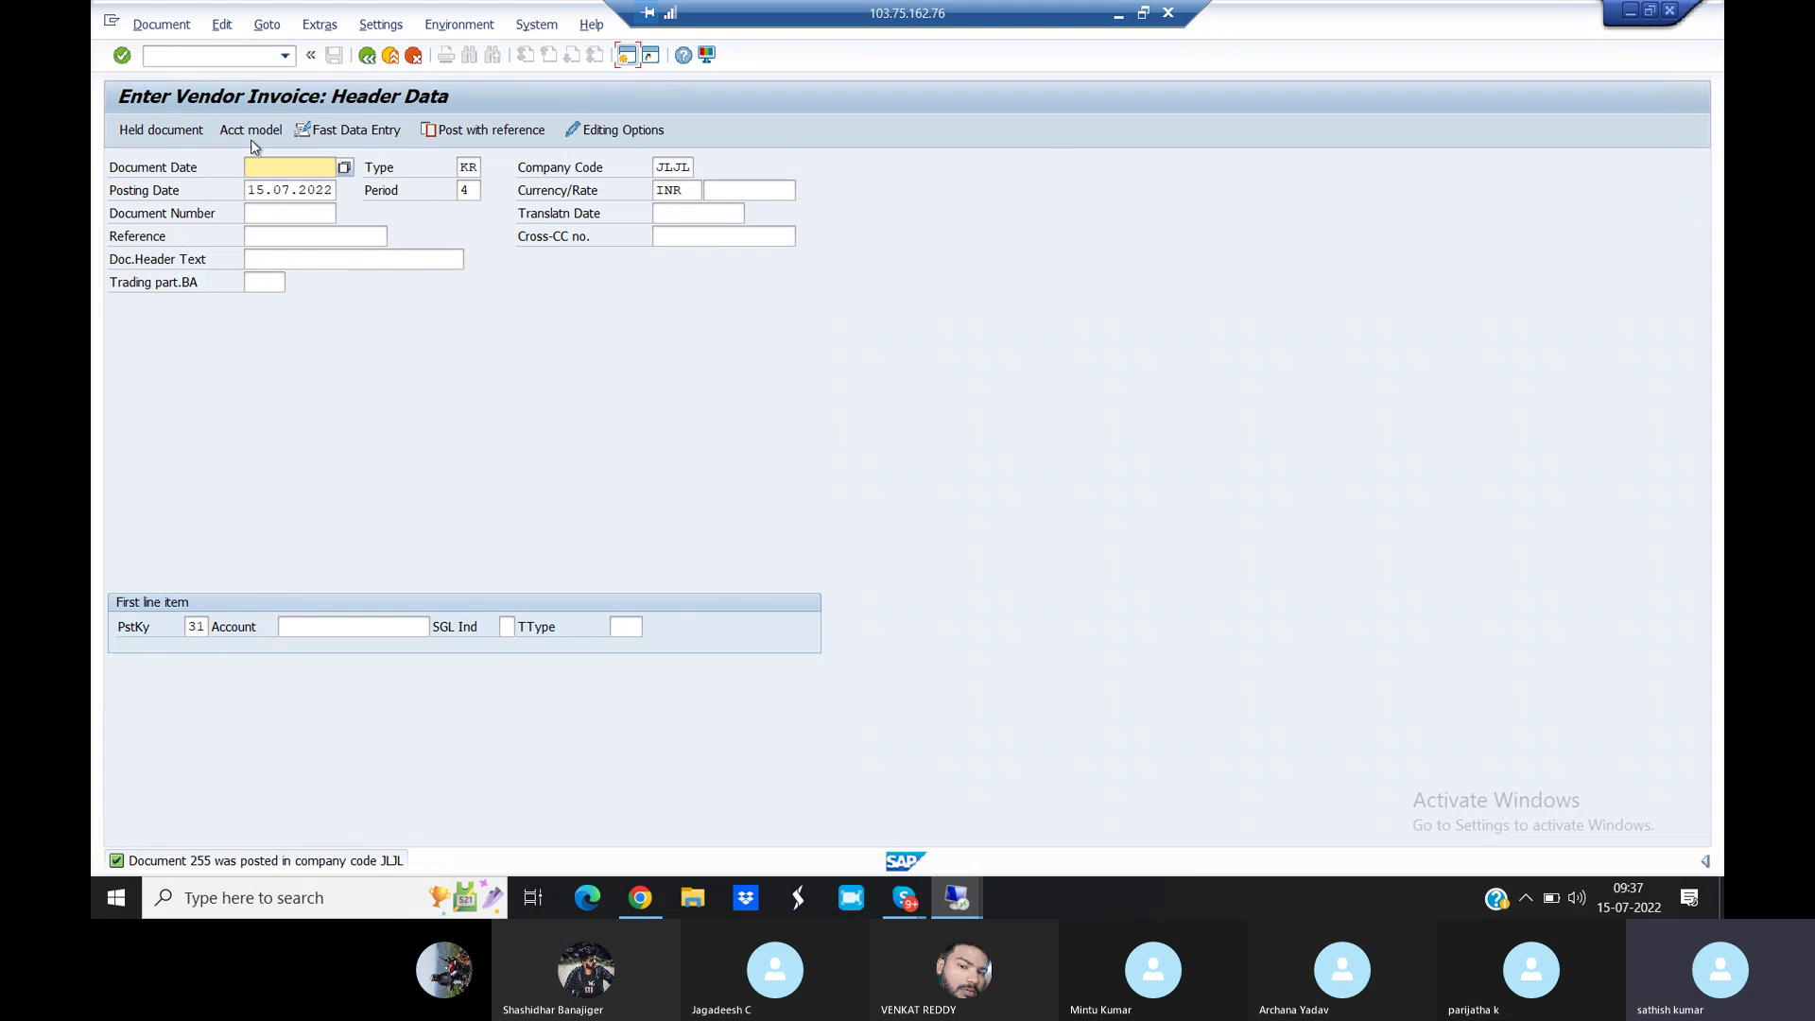
Open transaction FBL1N and display the JP Morgan vendor's open items for company code JLJL
left_click(184, 58)
type("/NFBL1N")
key("Return")
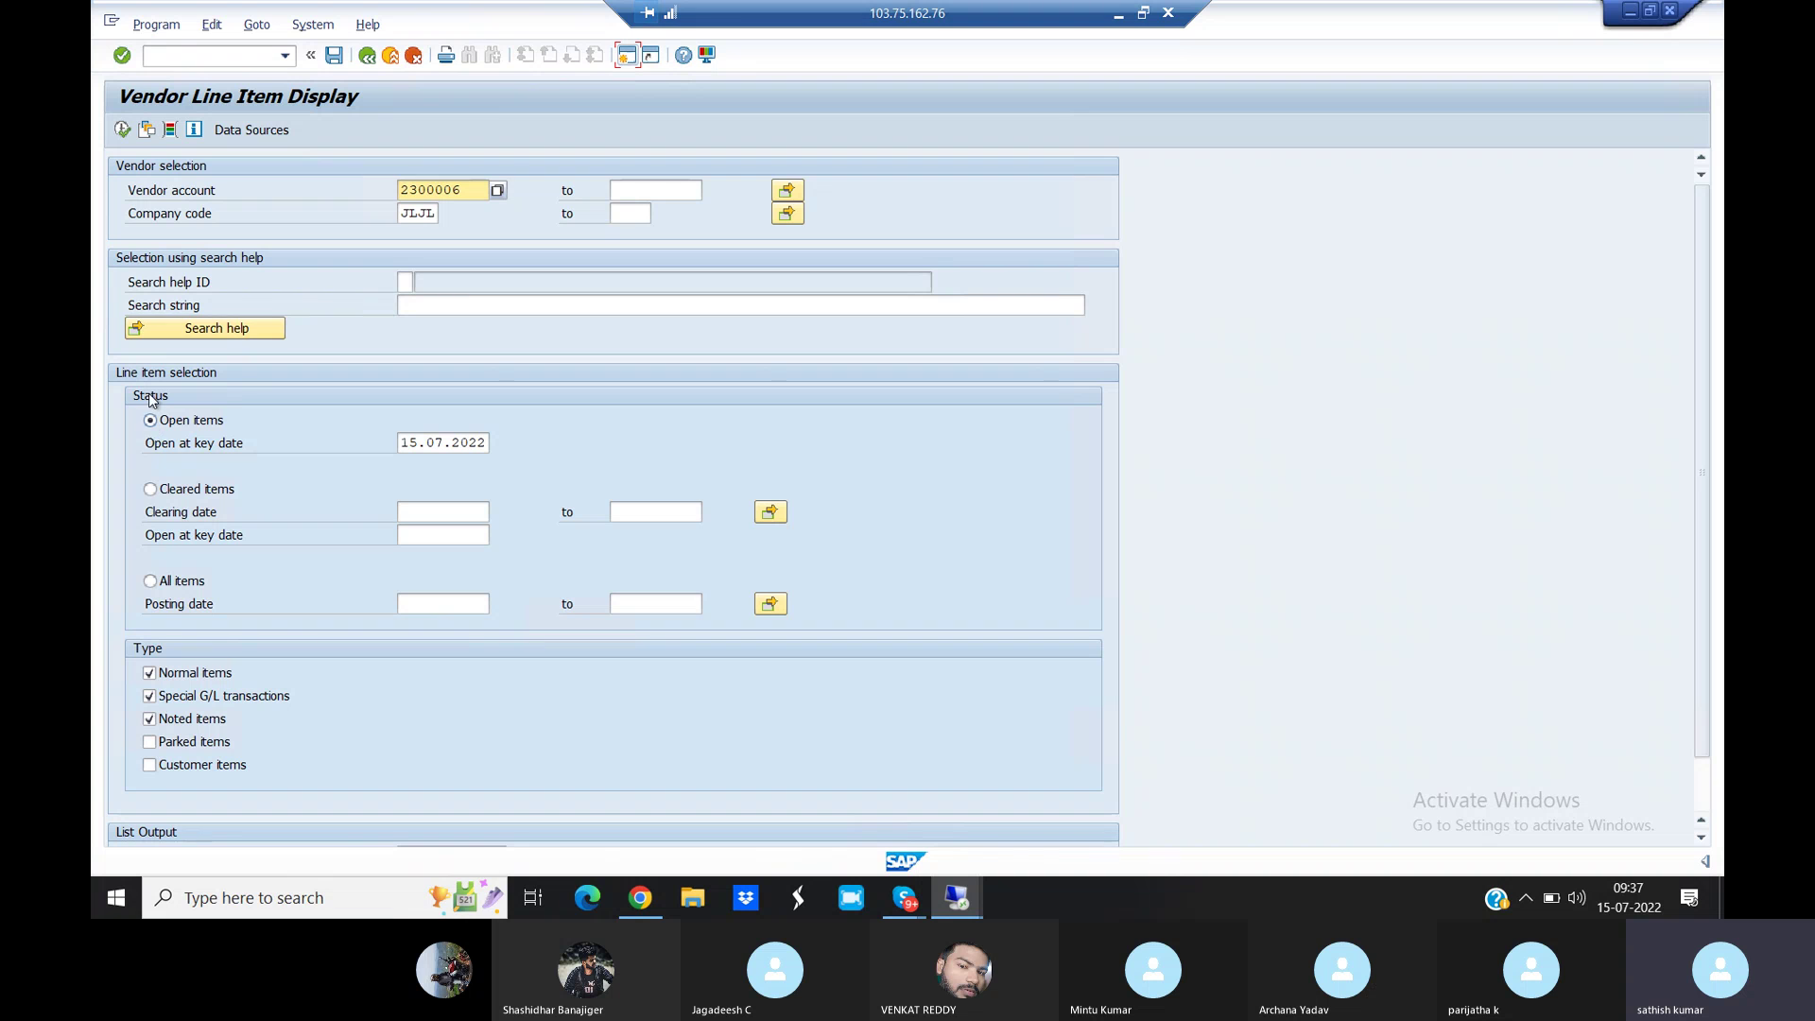
left_click(122, 131)
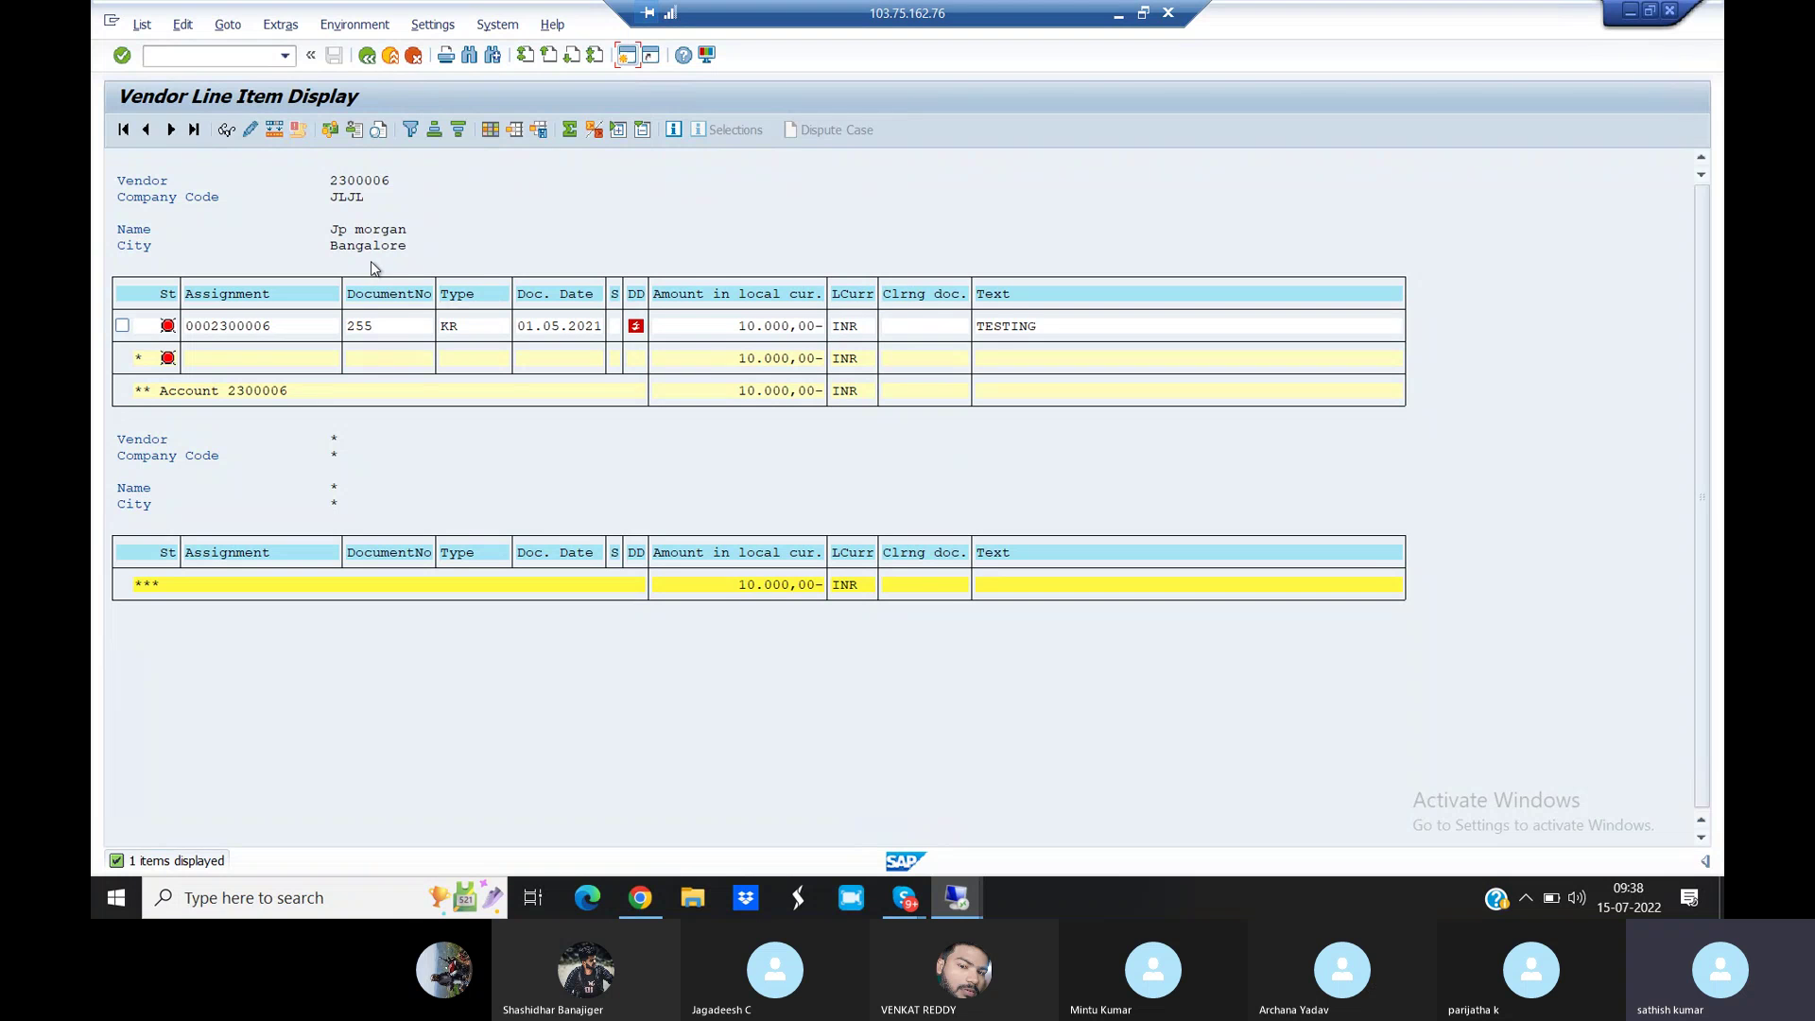
Find the hidden payment fields and add the Payment date and Terms of Payment columns to the line item layout
left_click(490, 131)
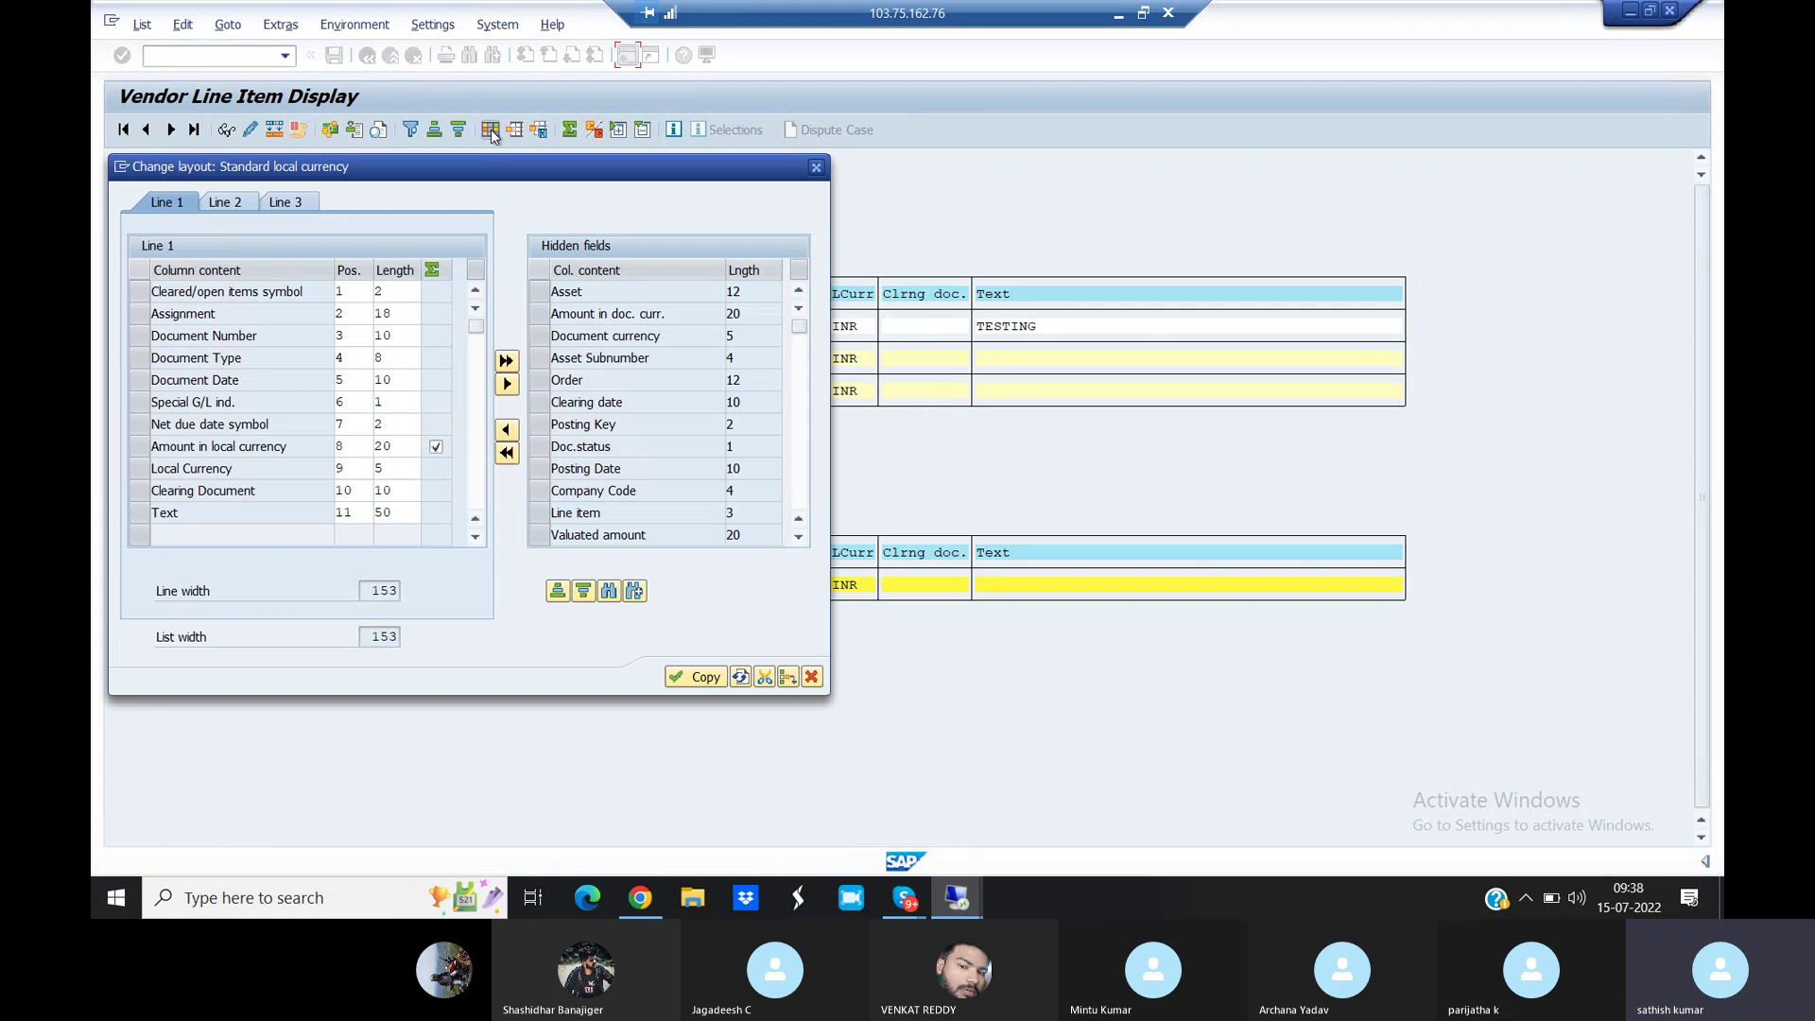
left_click(609, 591)
type("PAYMENT")
key("Return")
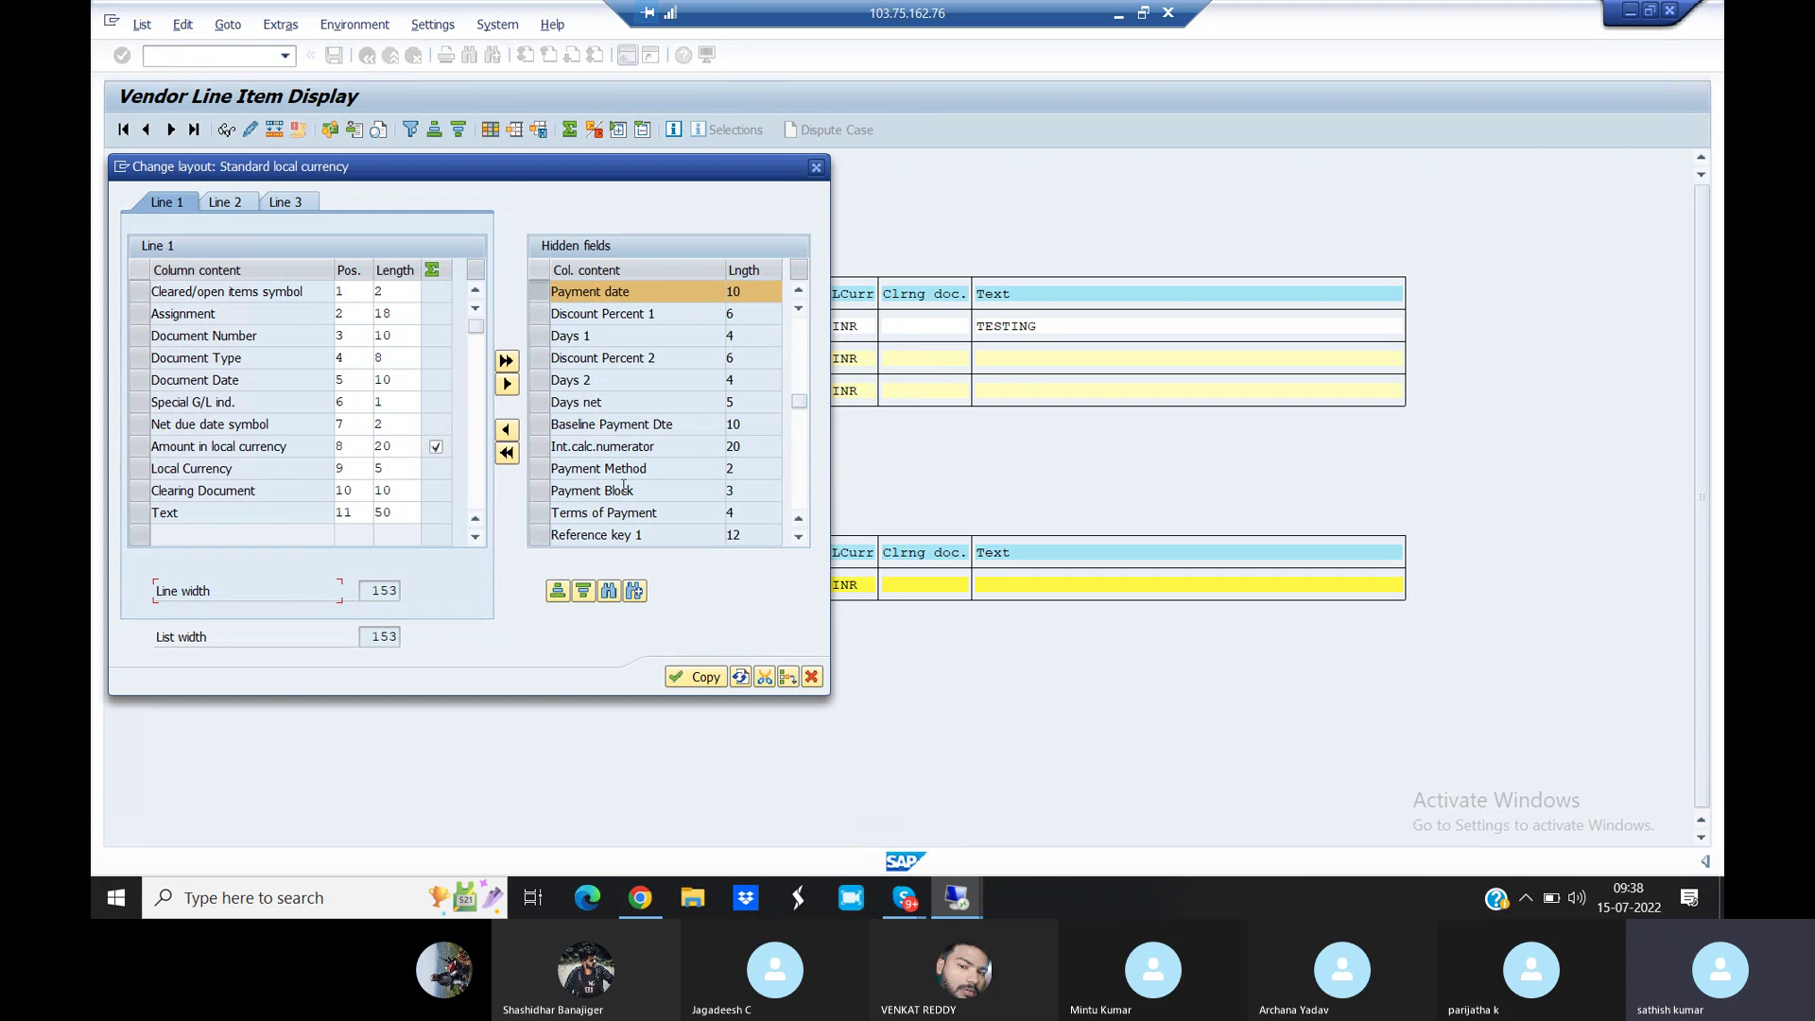
left_click(545, 515)
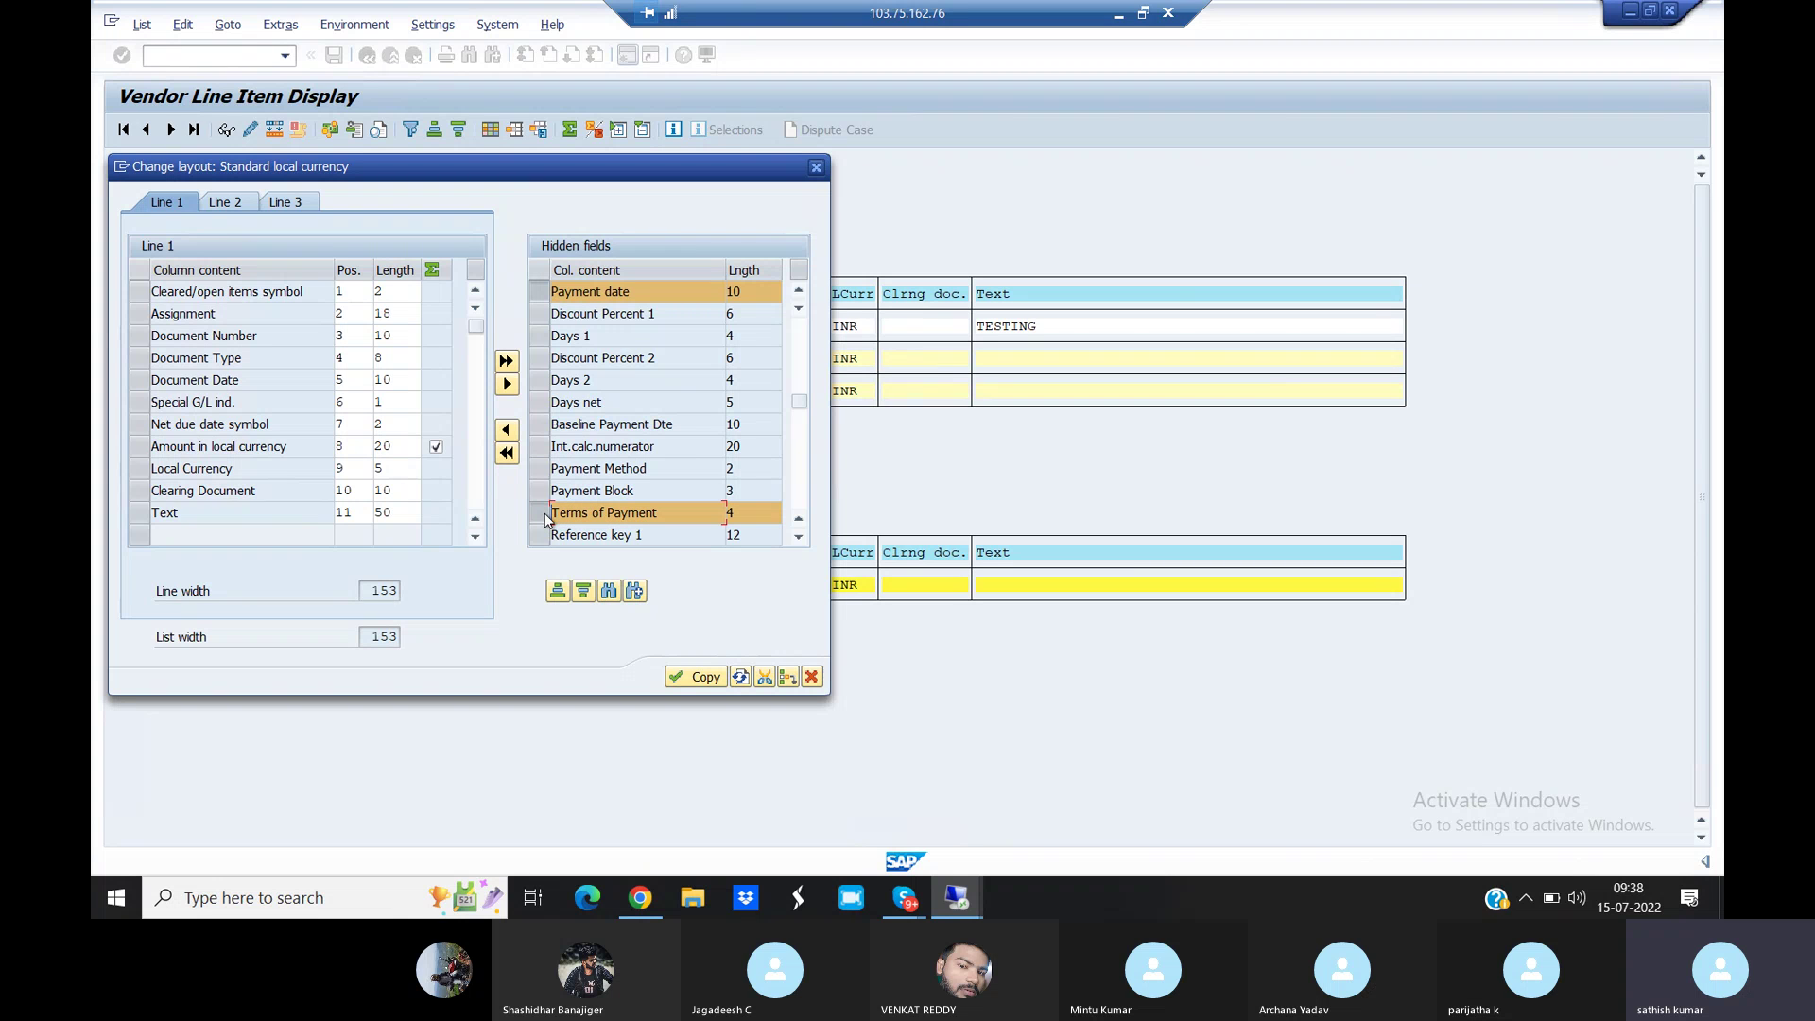
left_click(507, 431)
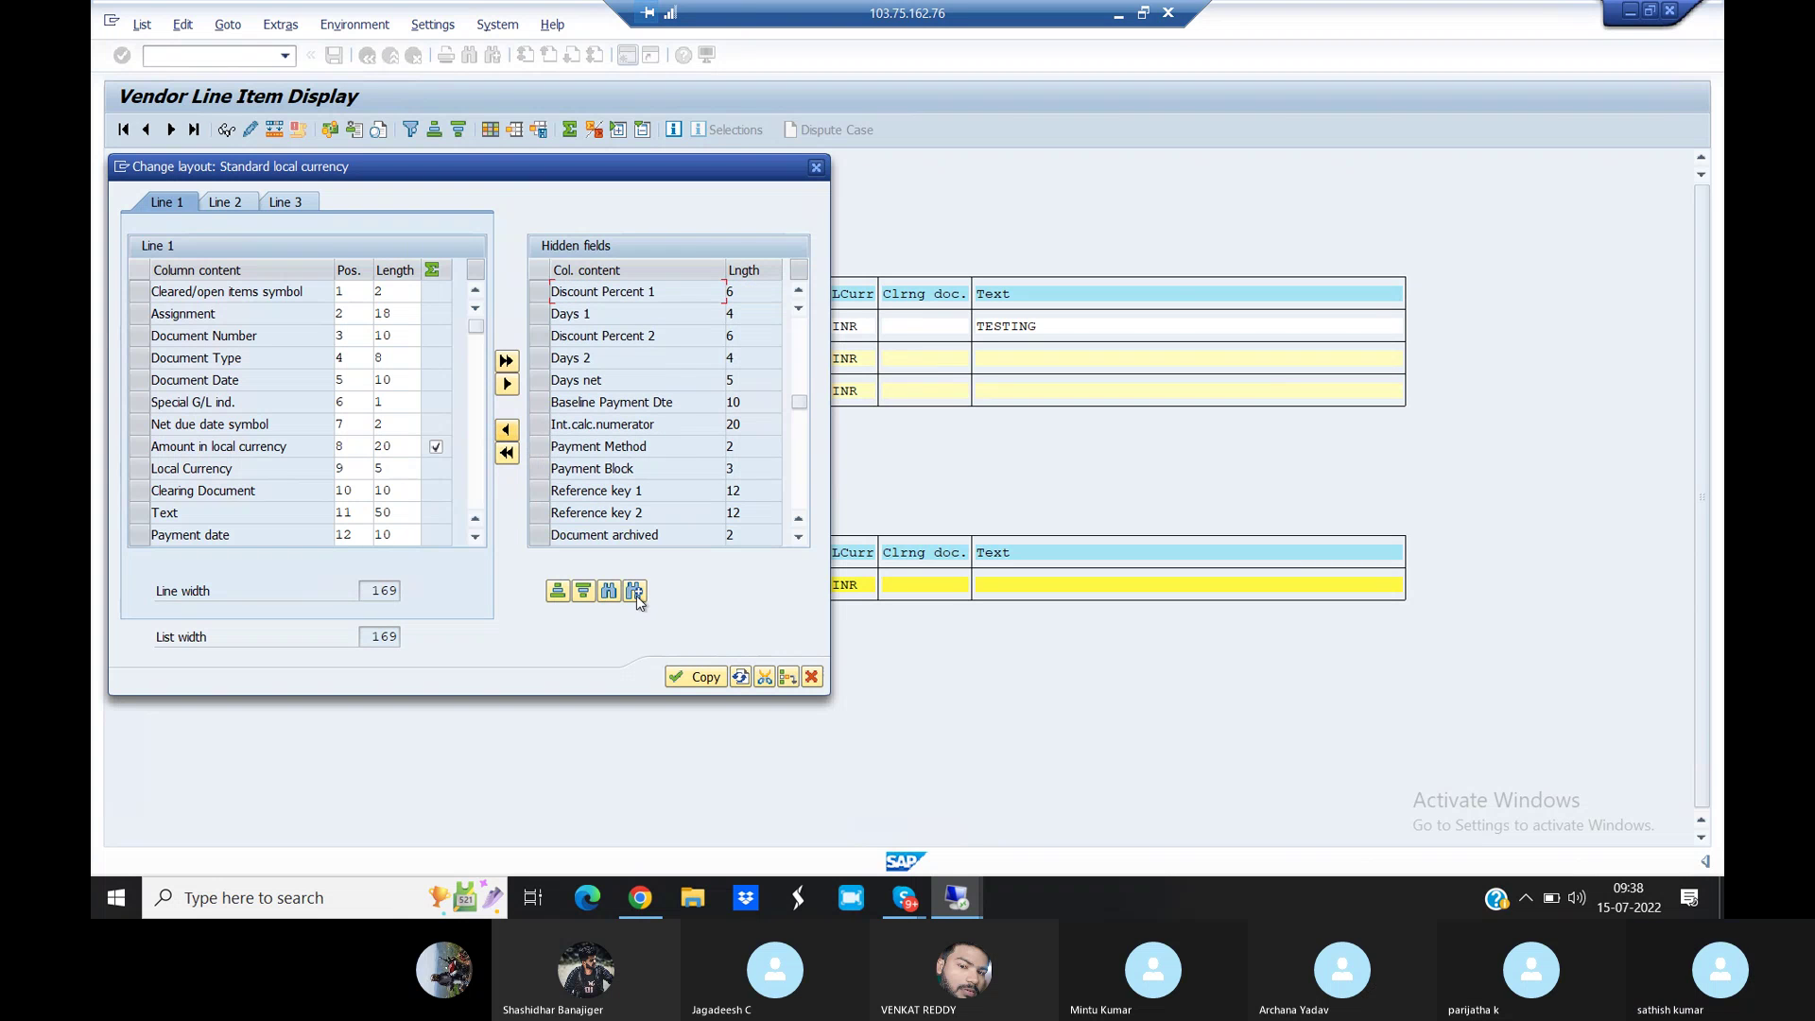
left_click(697, 677)
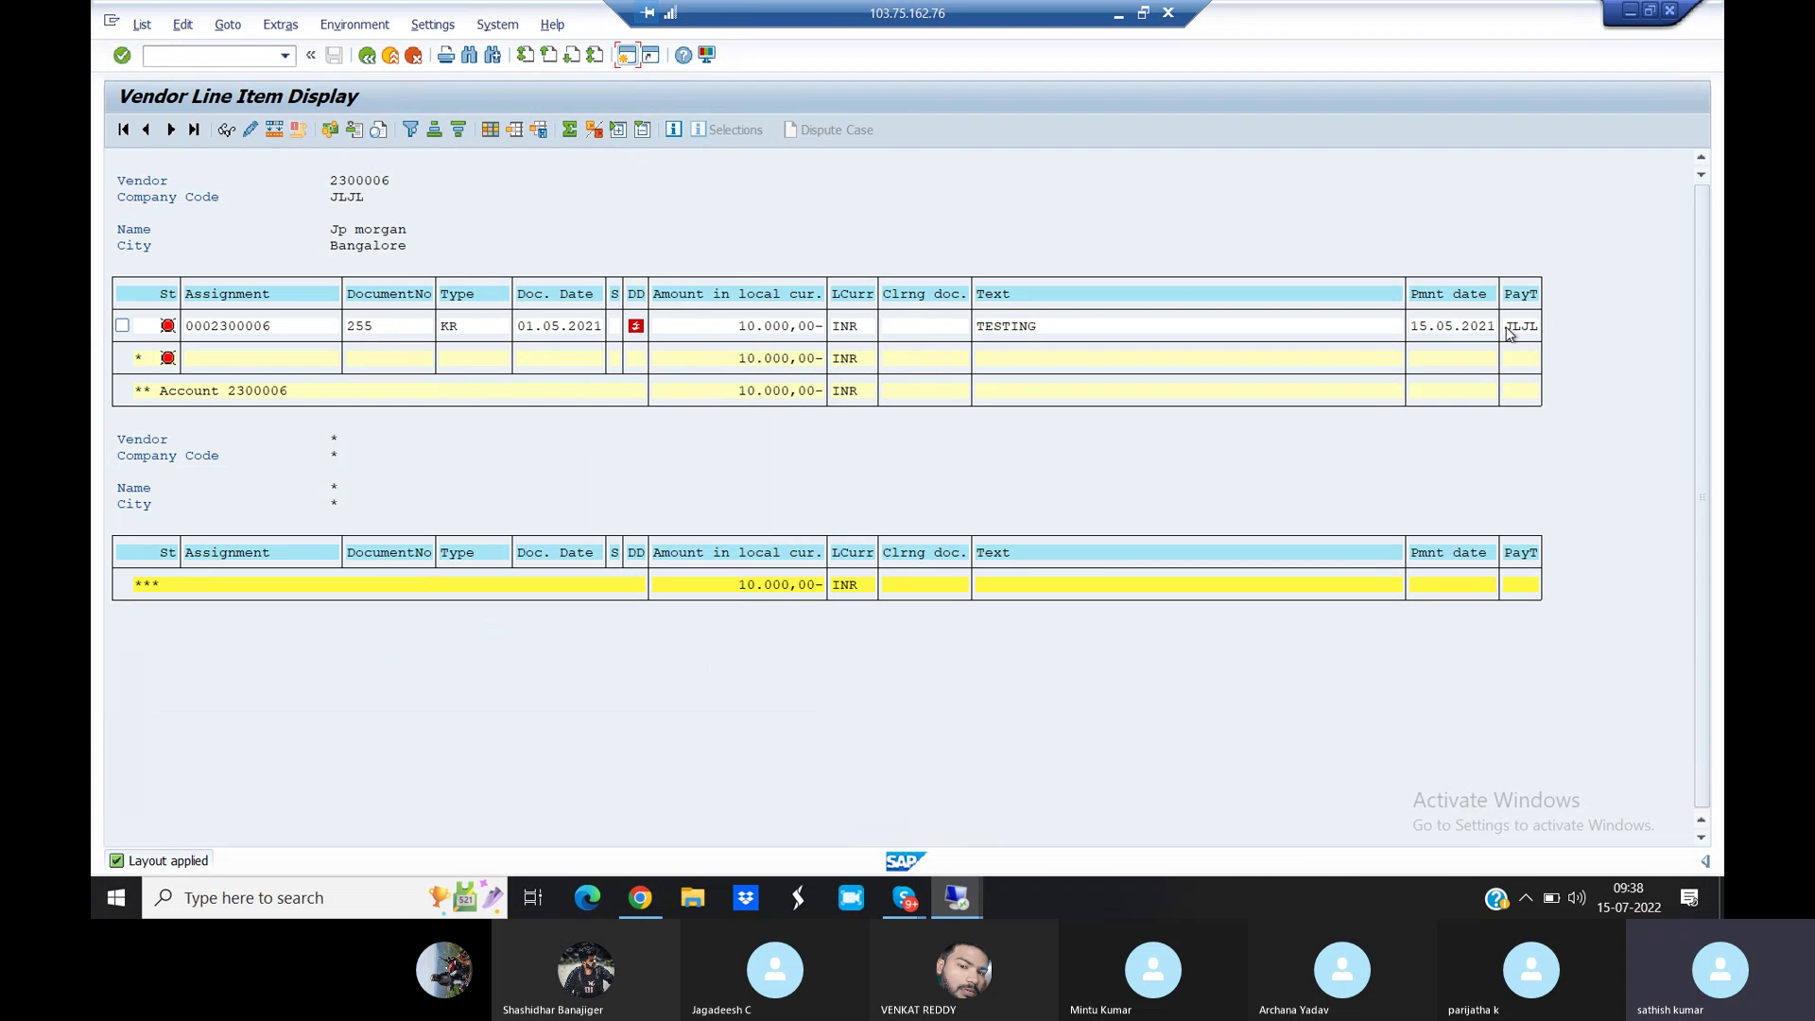
Reopen the line item layout settings and search the hidden fields for TERMS
left_click(490, 131)
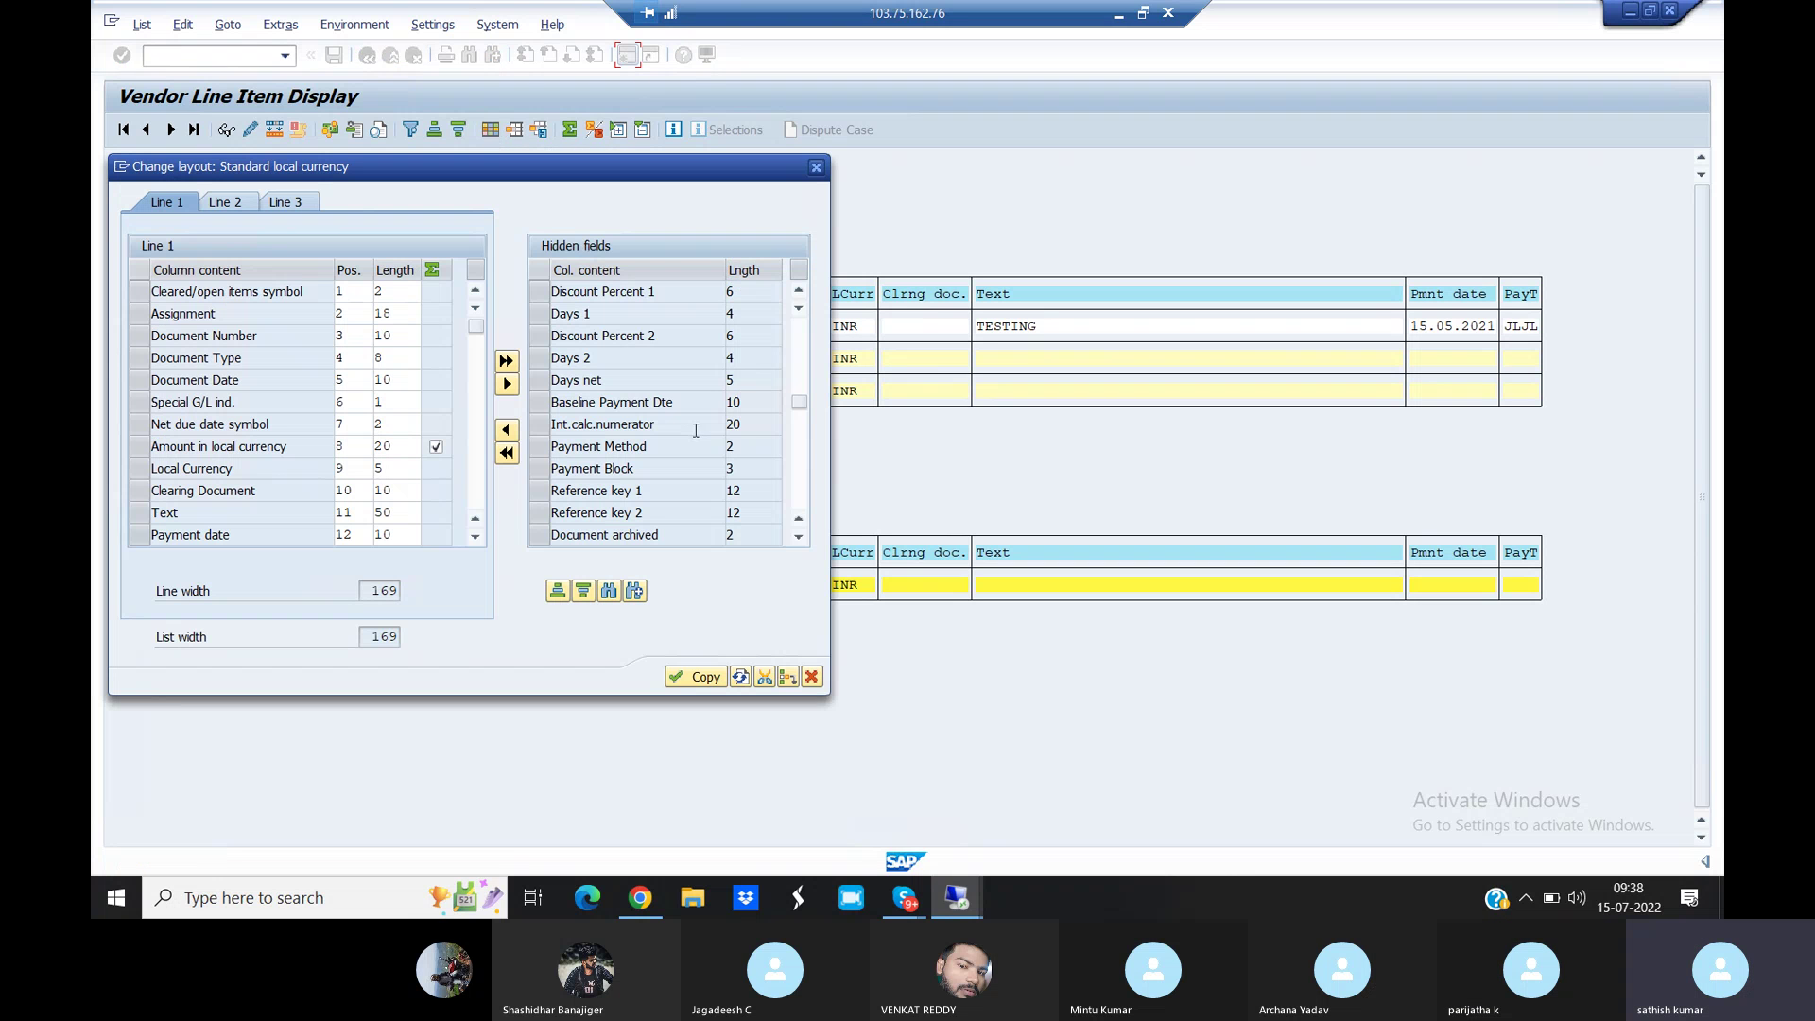
left_click(795, 351)
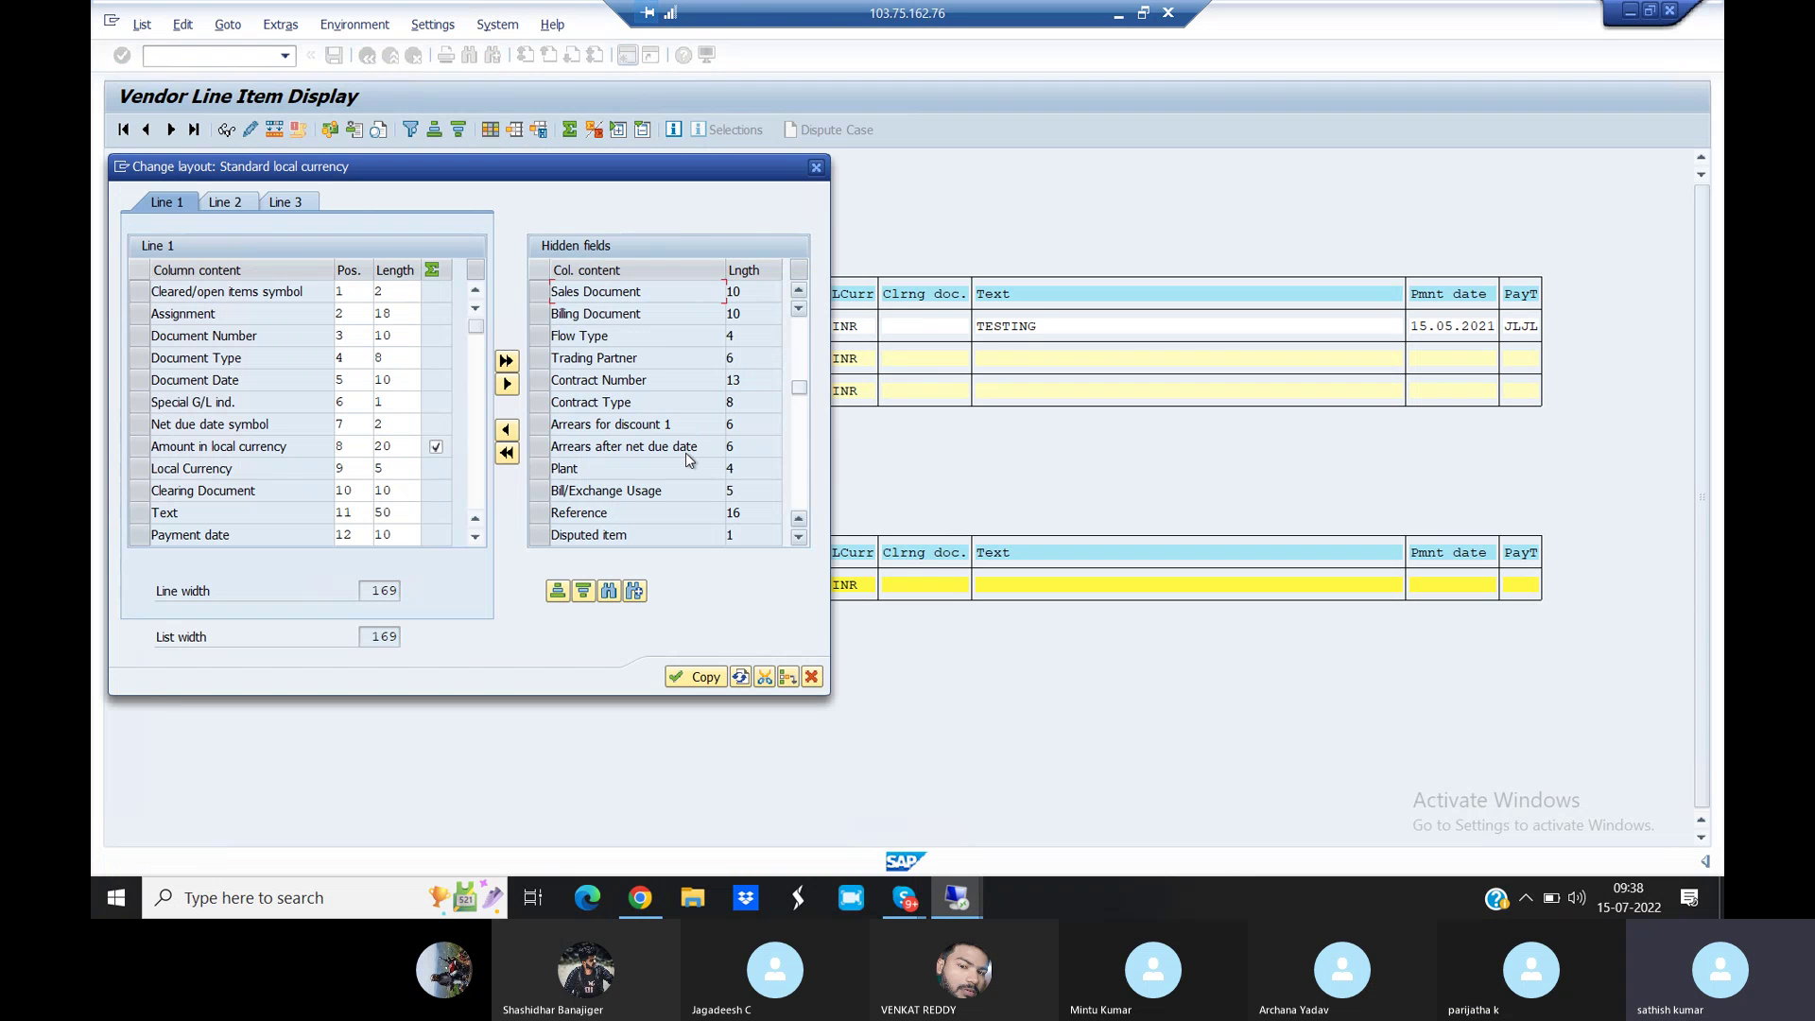
left_click(608, 590)
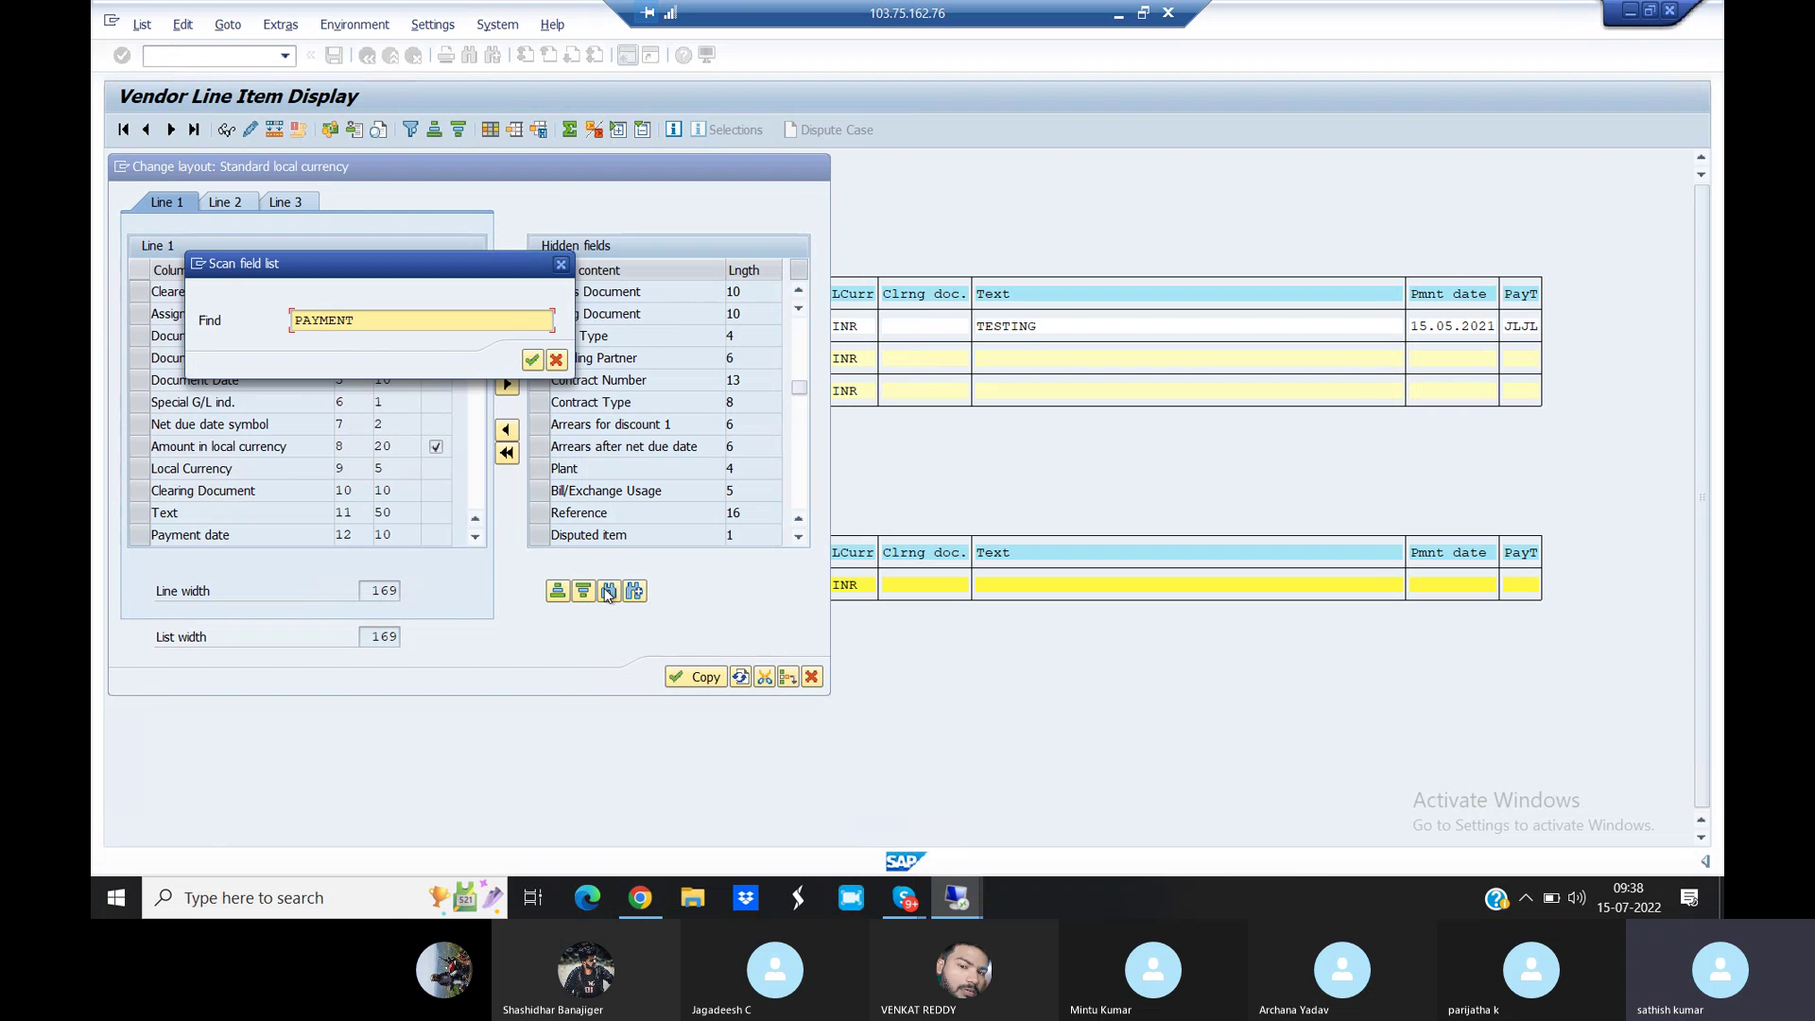
left_click(360, 322)
key("BackSpace")
key("BackSpace")
key("BackSpace")
key("BackSpace")
key("BackSpace")
key("BackSpace")
key("BackSpace")
type("TER")
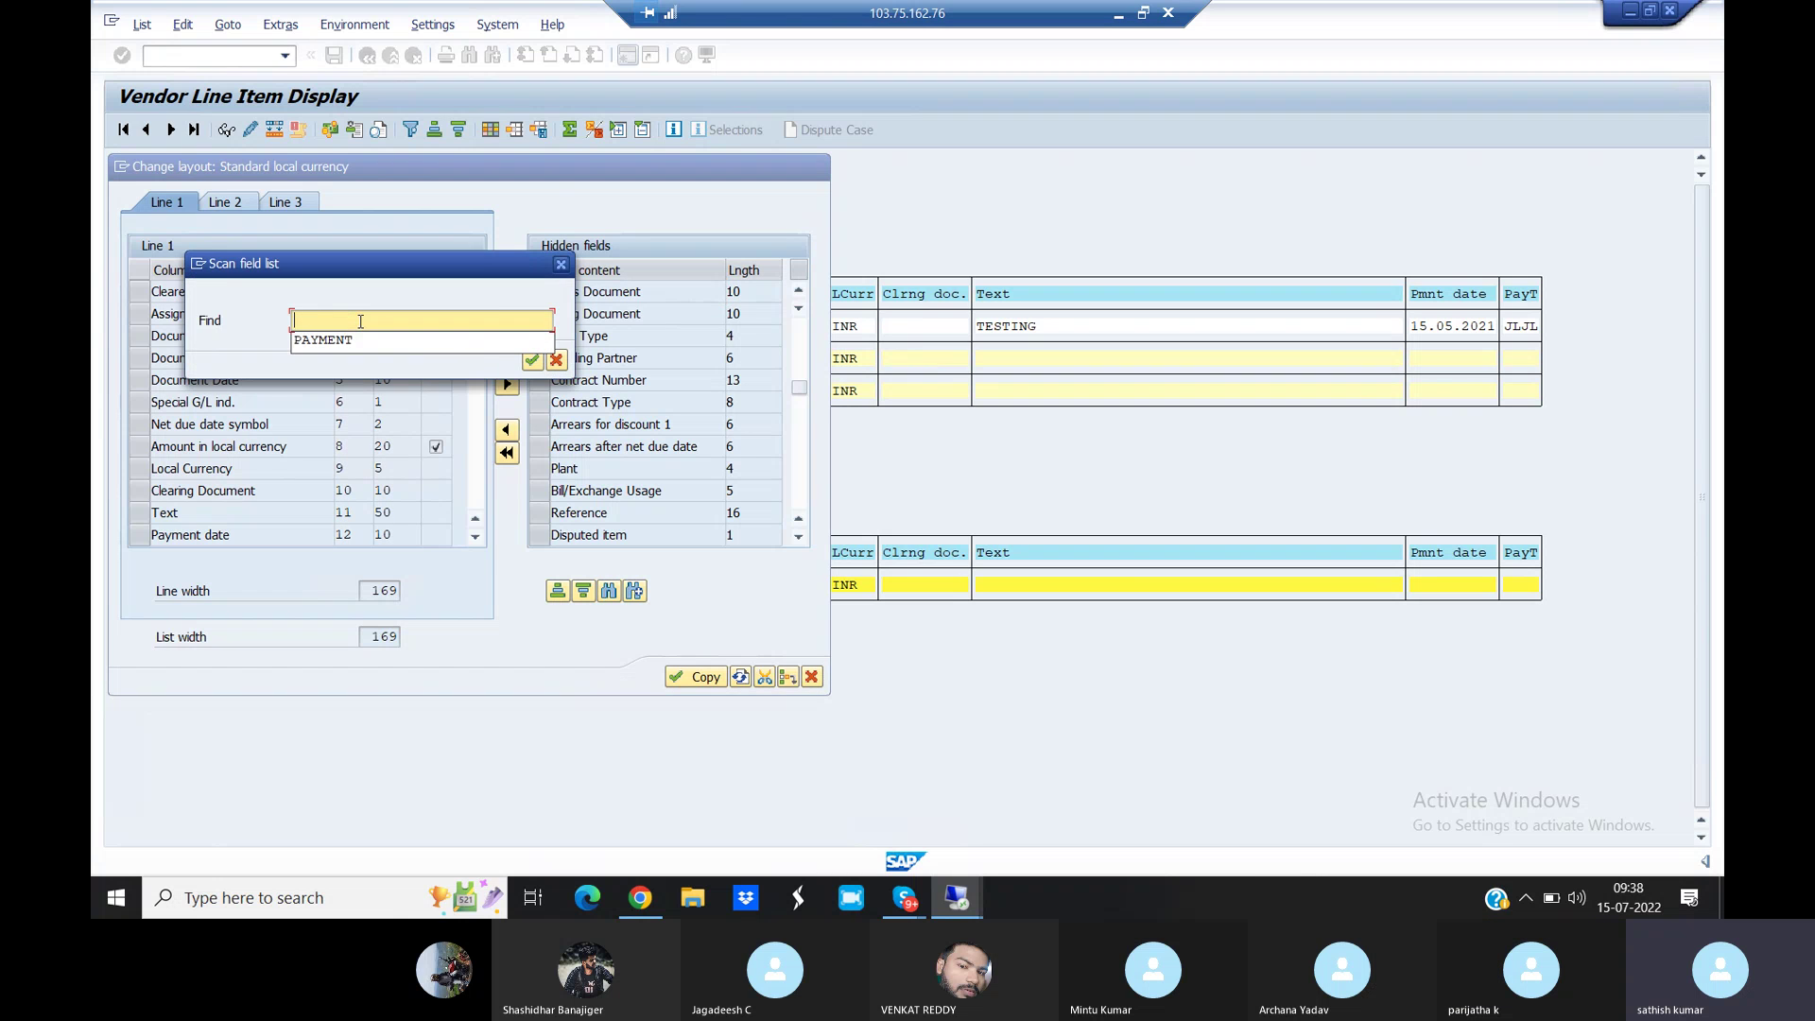
type("MS")
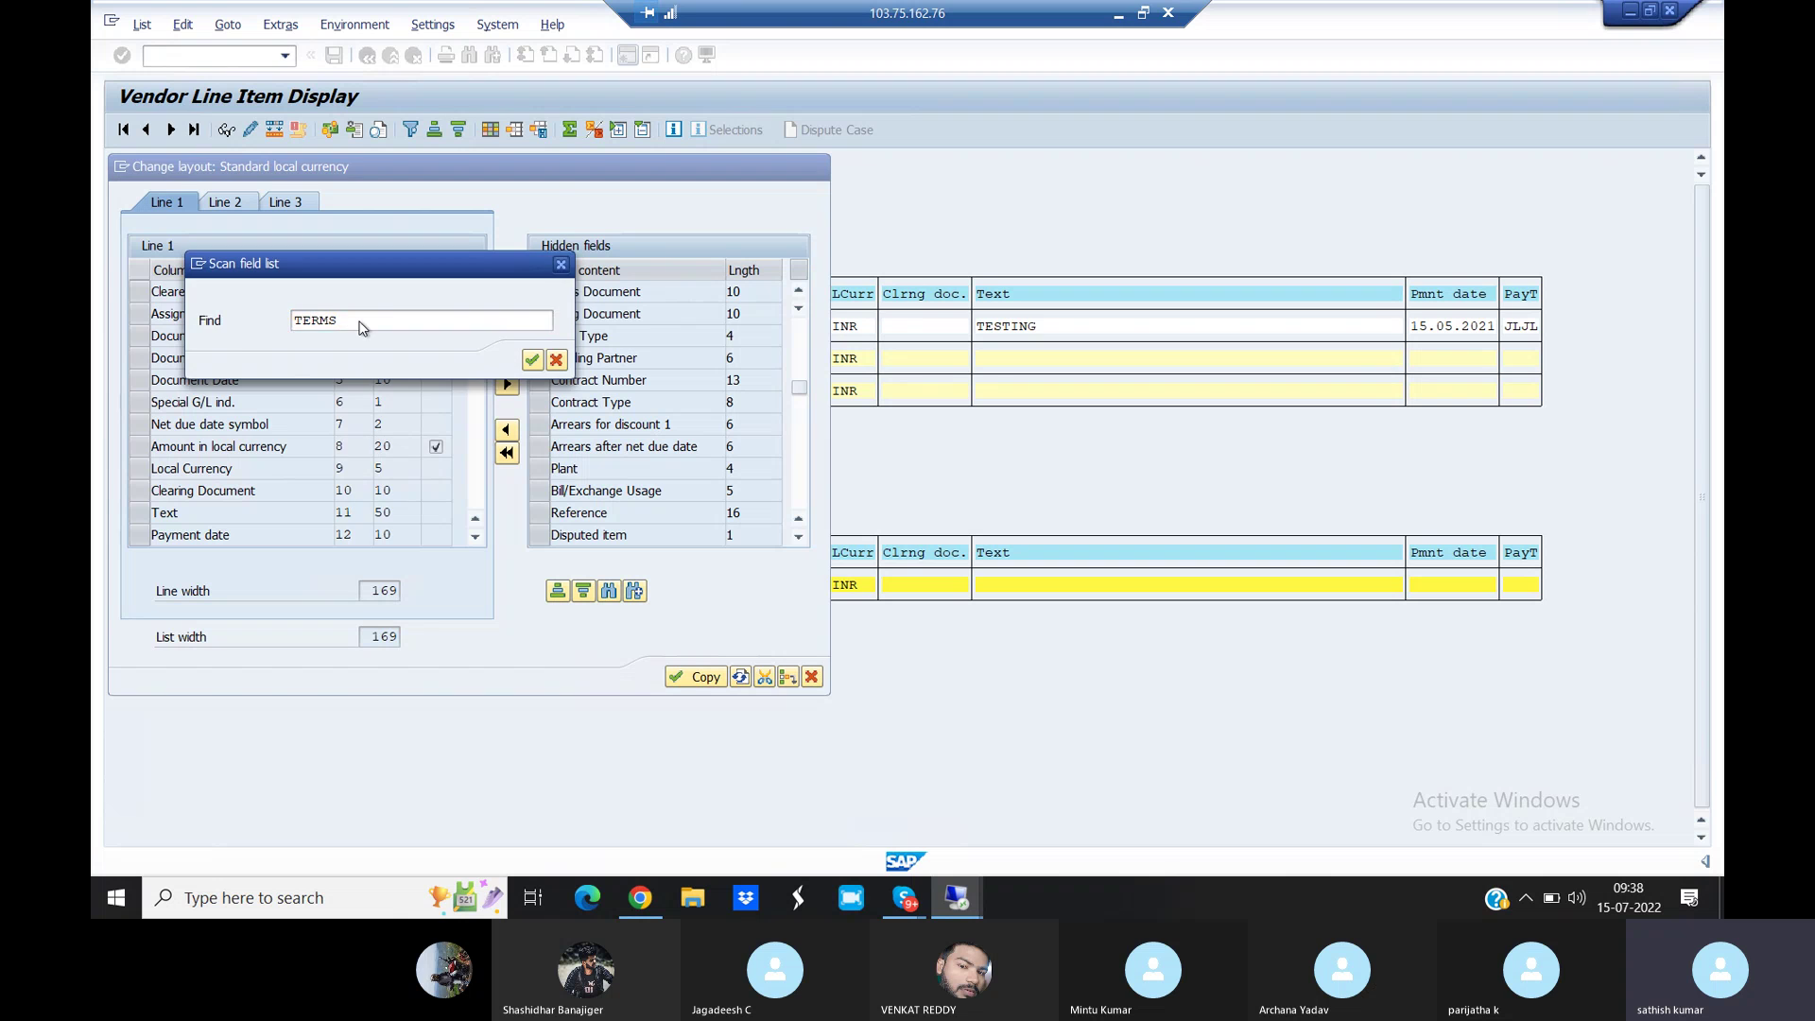
key("Return")
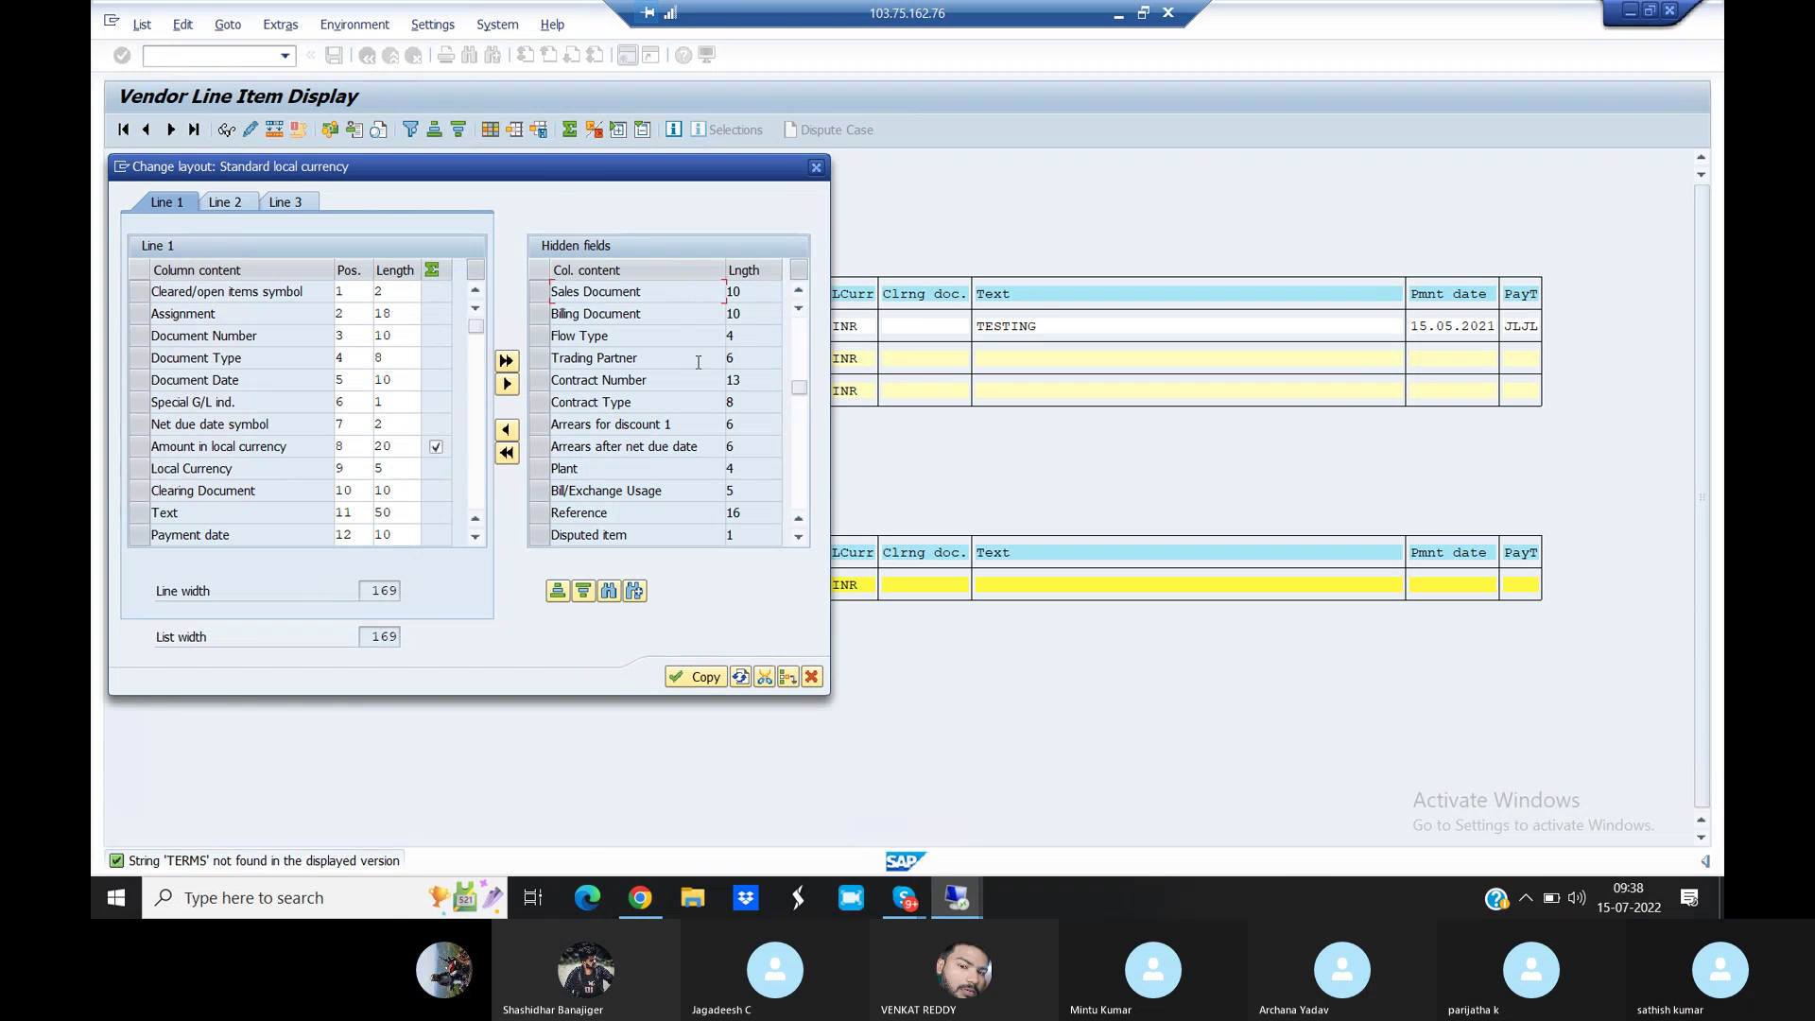
Look through the full list of hidden fields and the displayed columns for Terms of Payment, and close the layout settings without changes
left_click(799, 354)
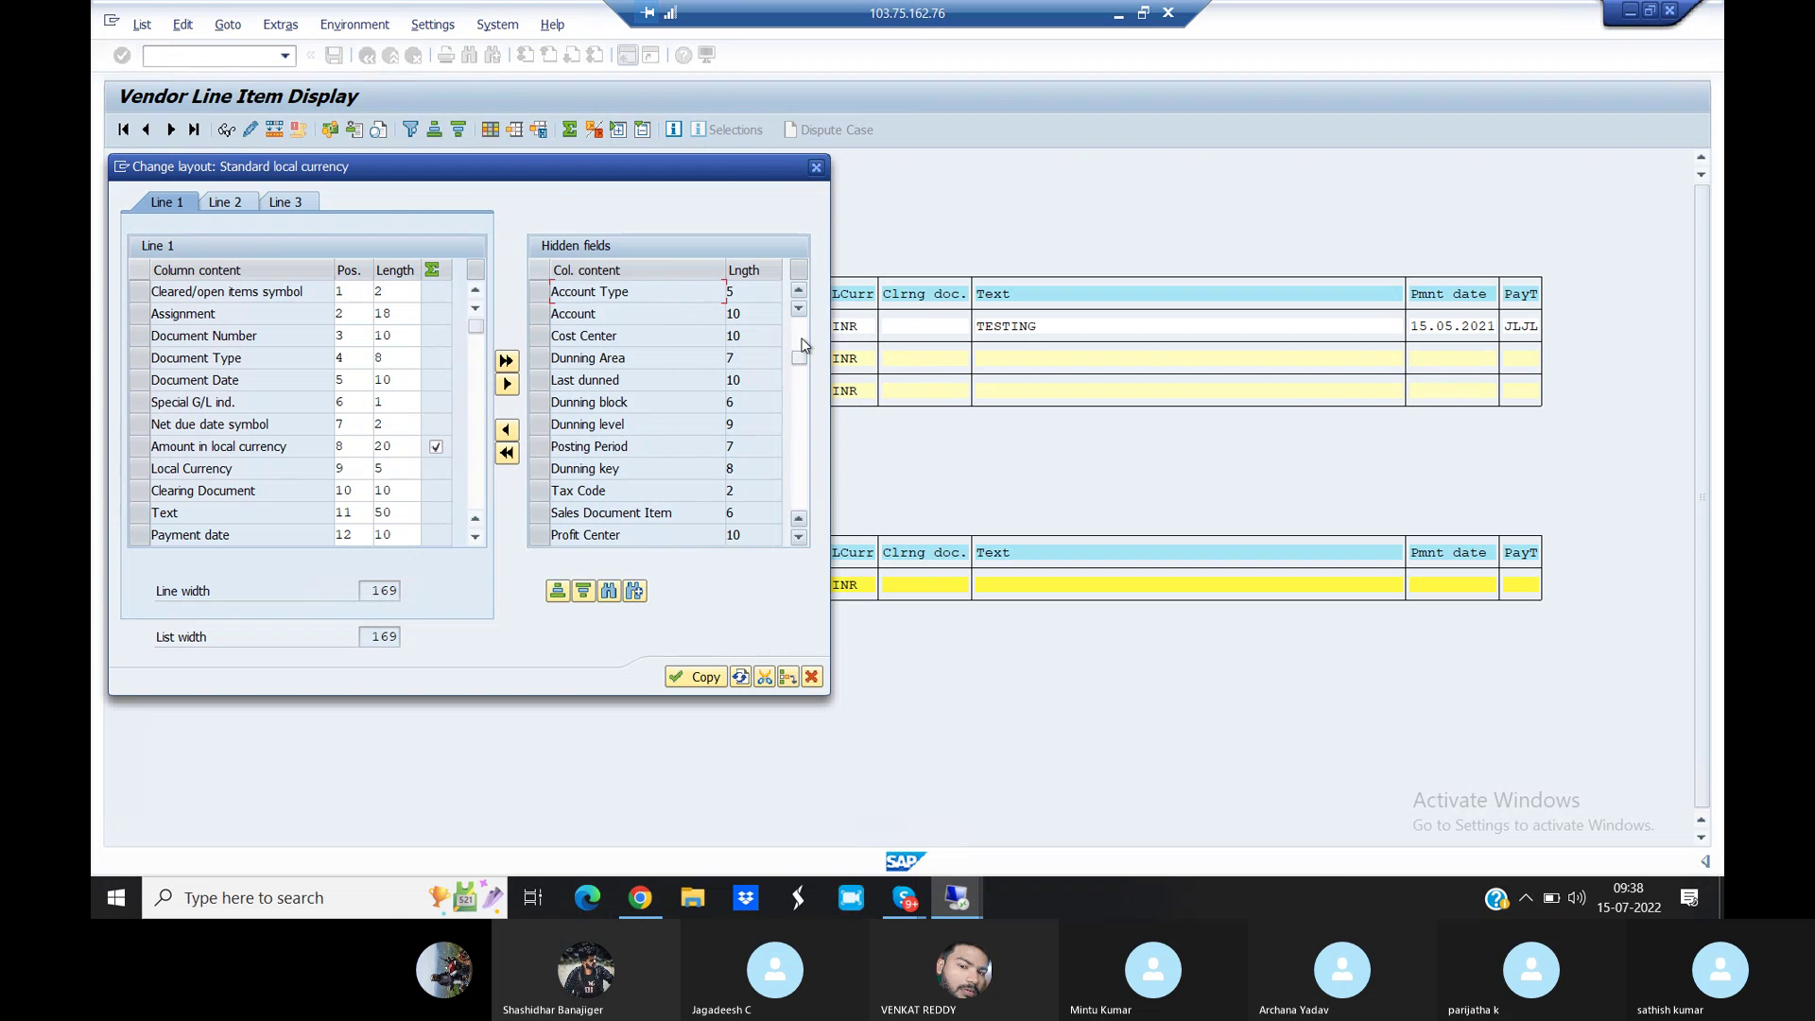
left_click(800, 345)
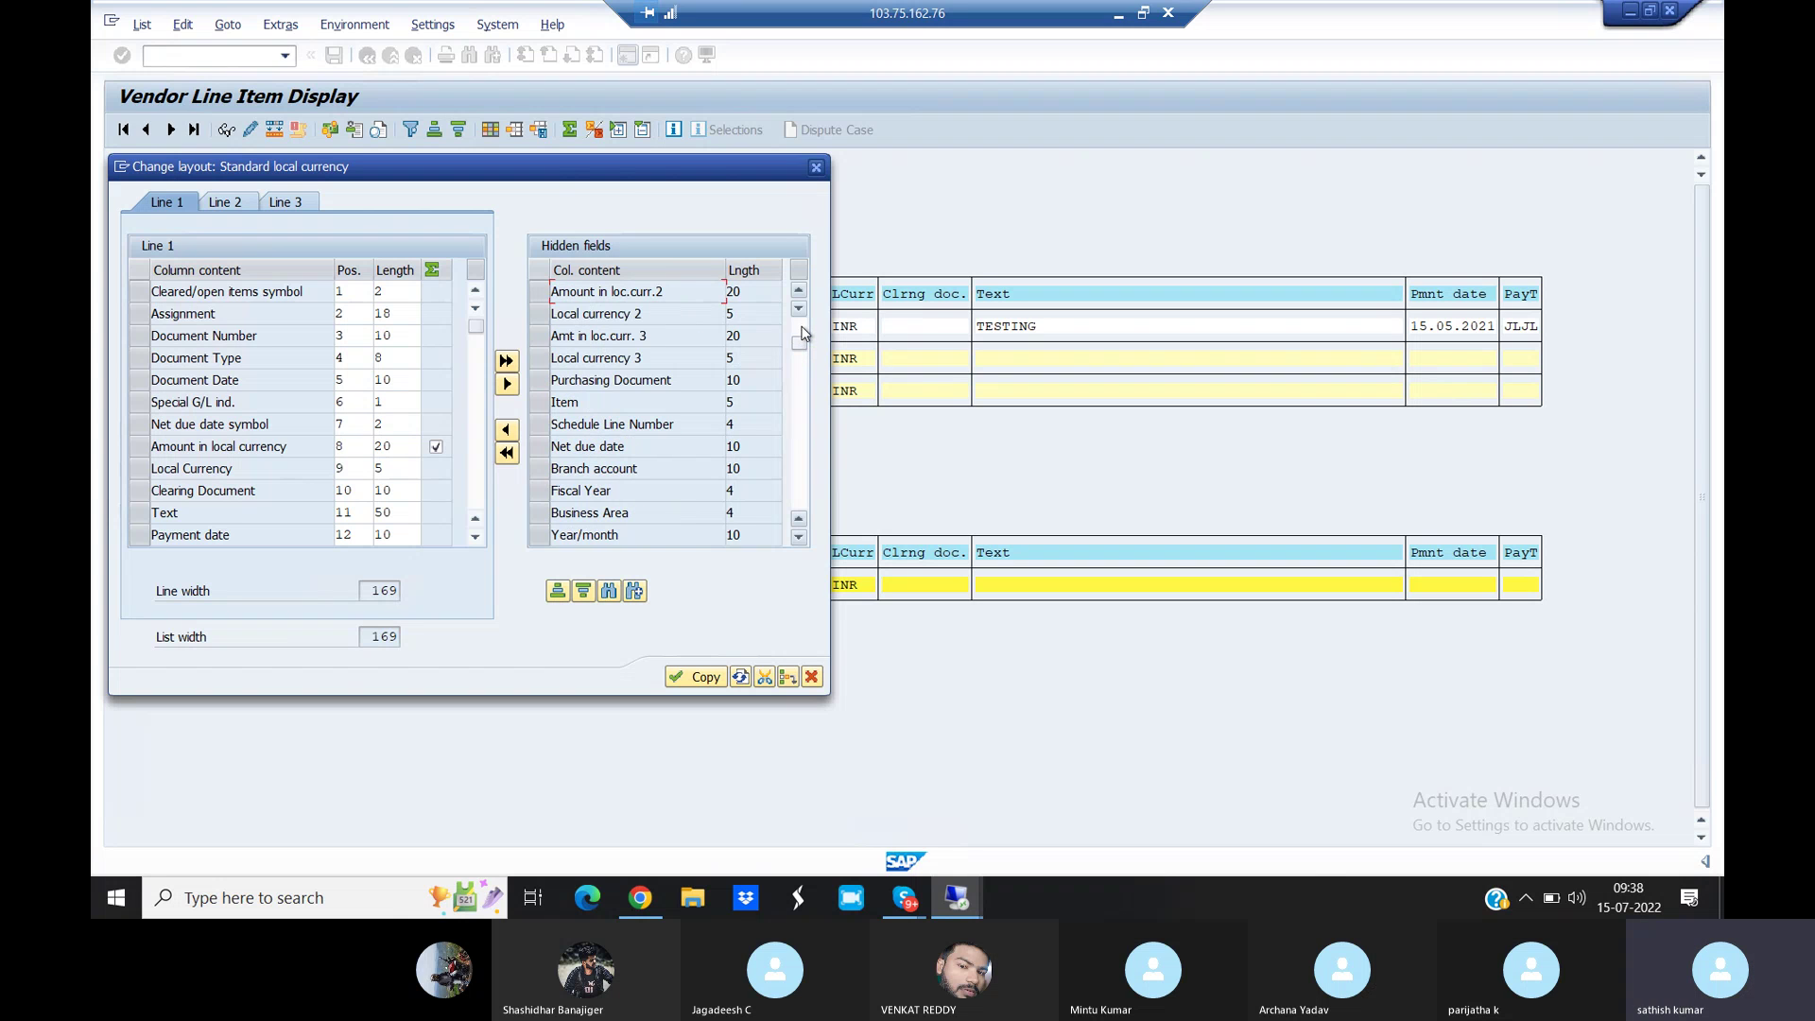
left_click(802, 333)
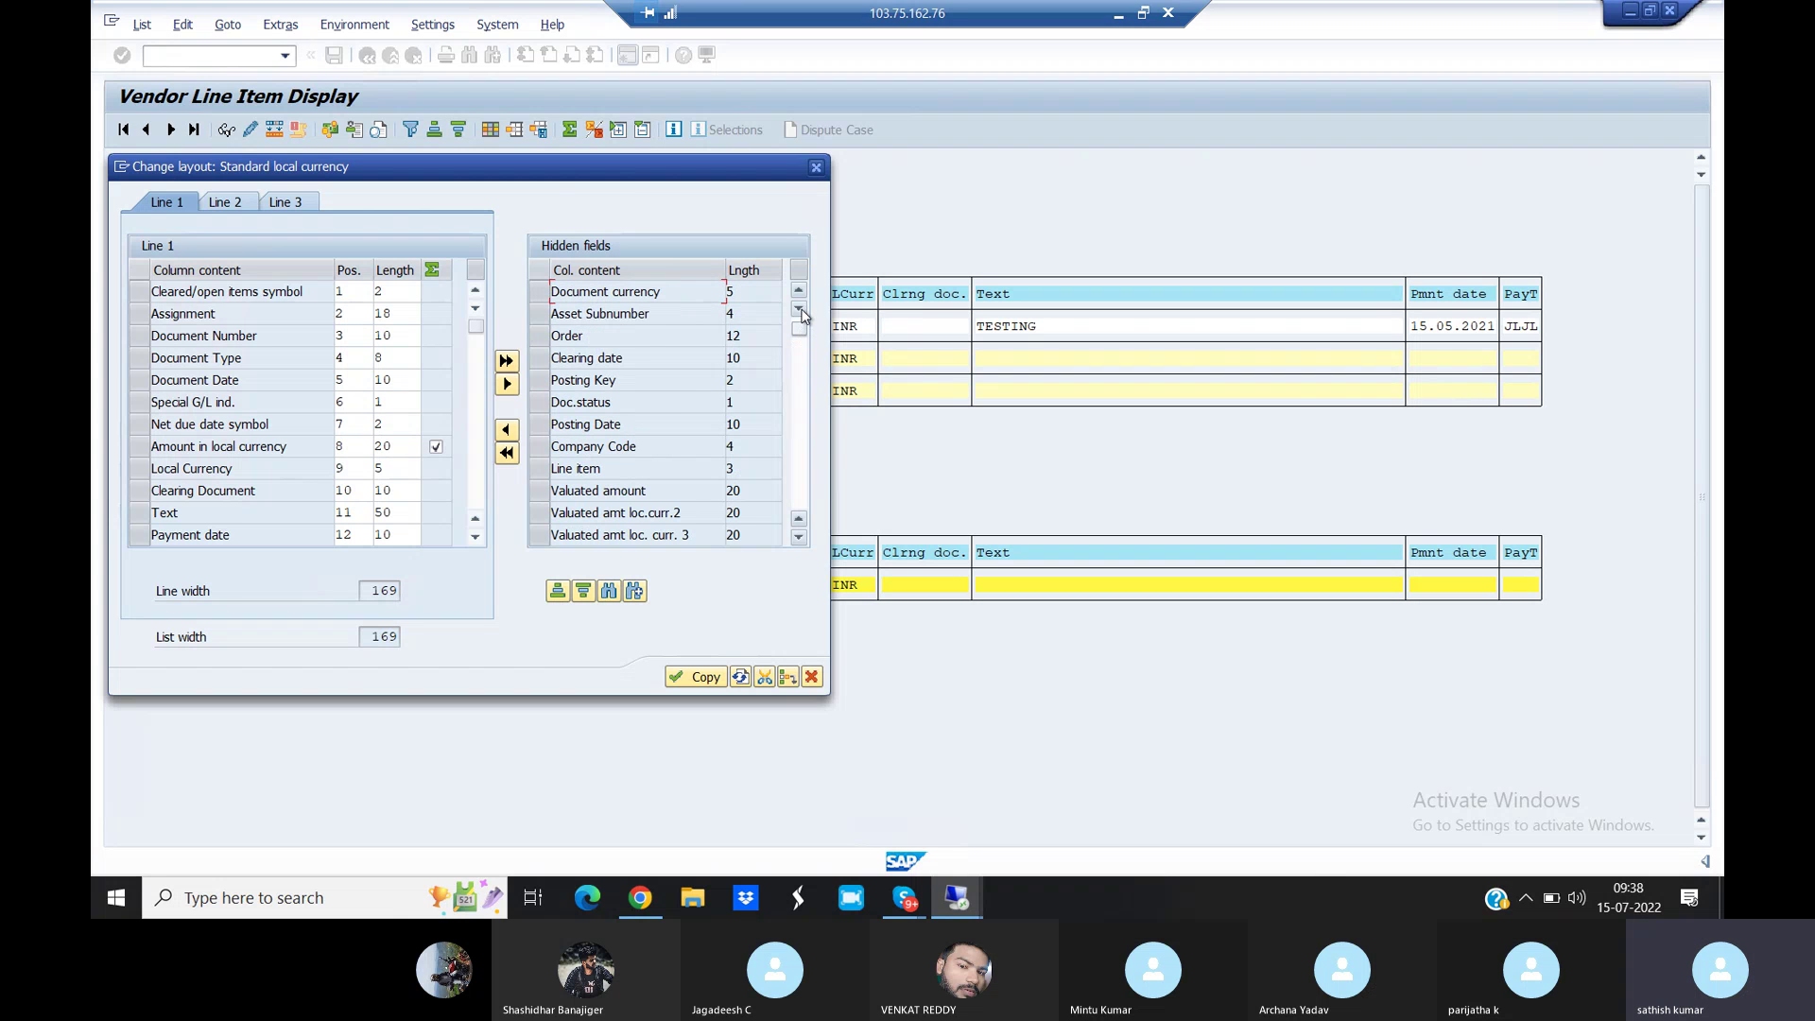
left_click(799, 292)
left_click(798, 292)
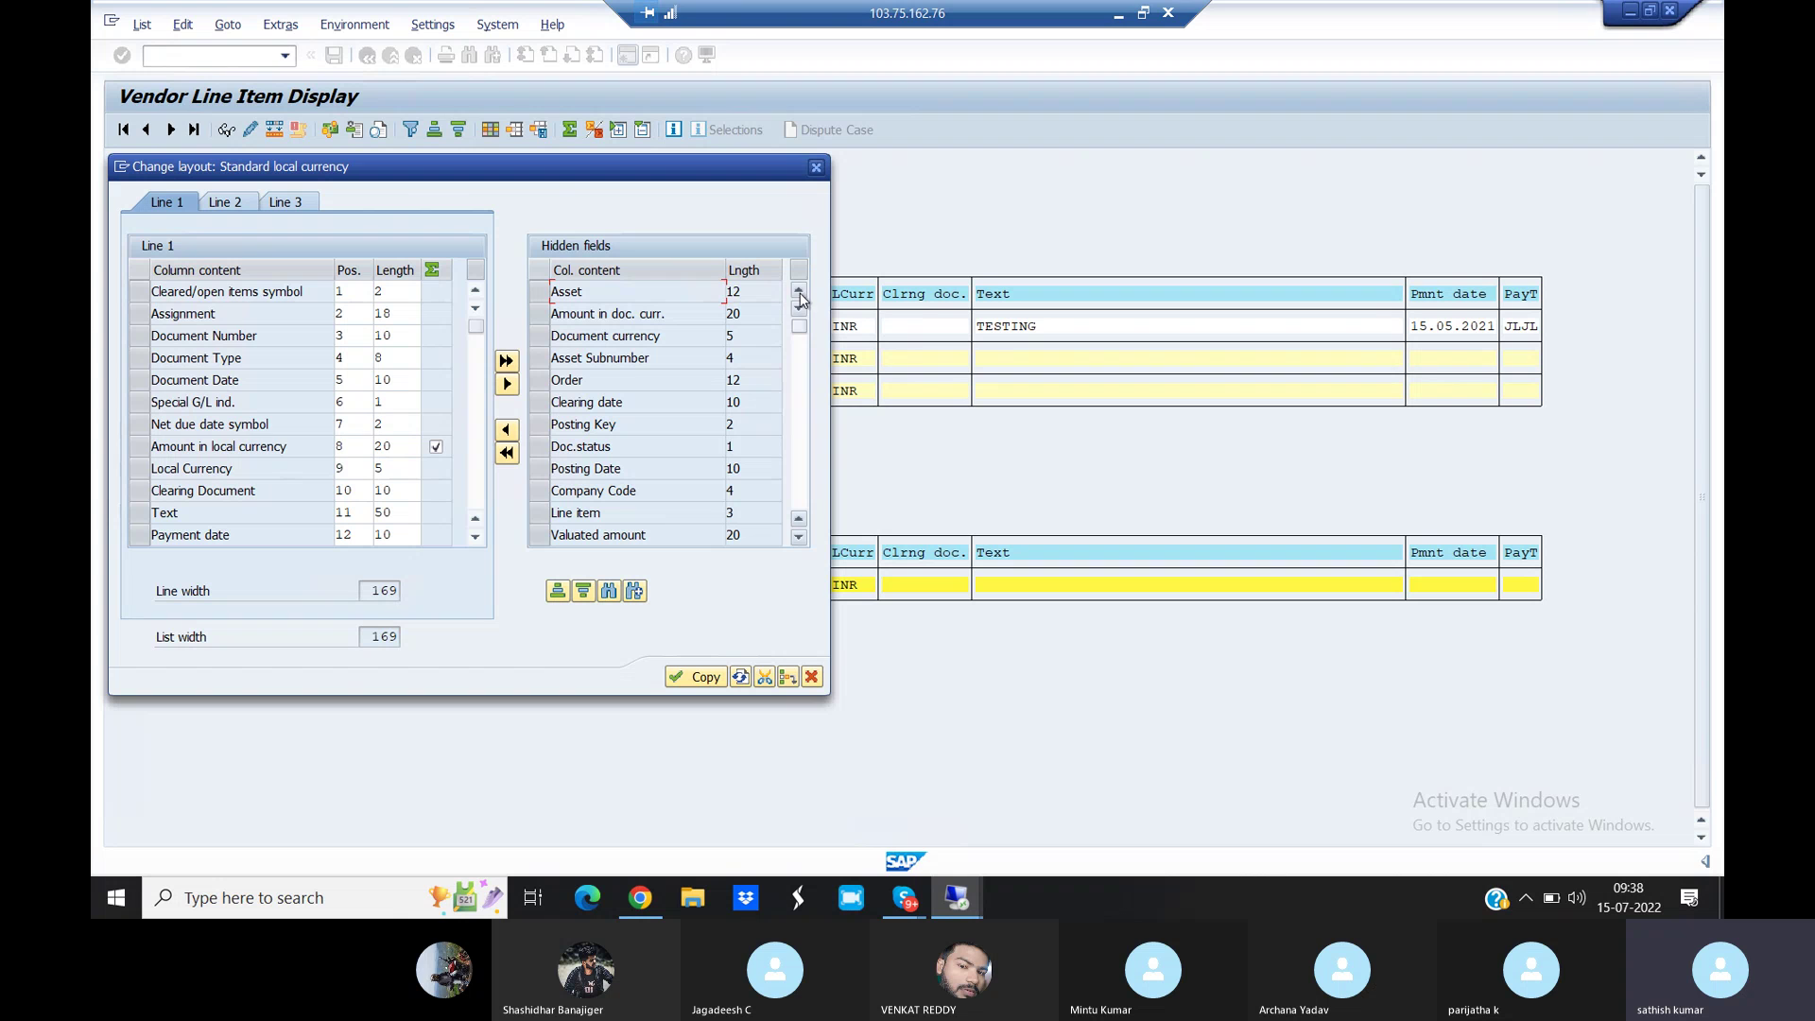
left_click(798, 537)
left_click(799, 536)
left_click(798, 536)
left_click(798, 537)
left_click(798, 537)
left_click(798, 537)
left_click(799, 536)
left_click(799, 537)
left_click(798, 537)
left_click(798, 537)
left_click(799, 537)
left_click(799, 537)
left_click(799, 538)
left_click(799, 539)
left_click(799, 539)
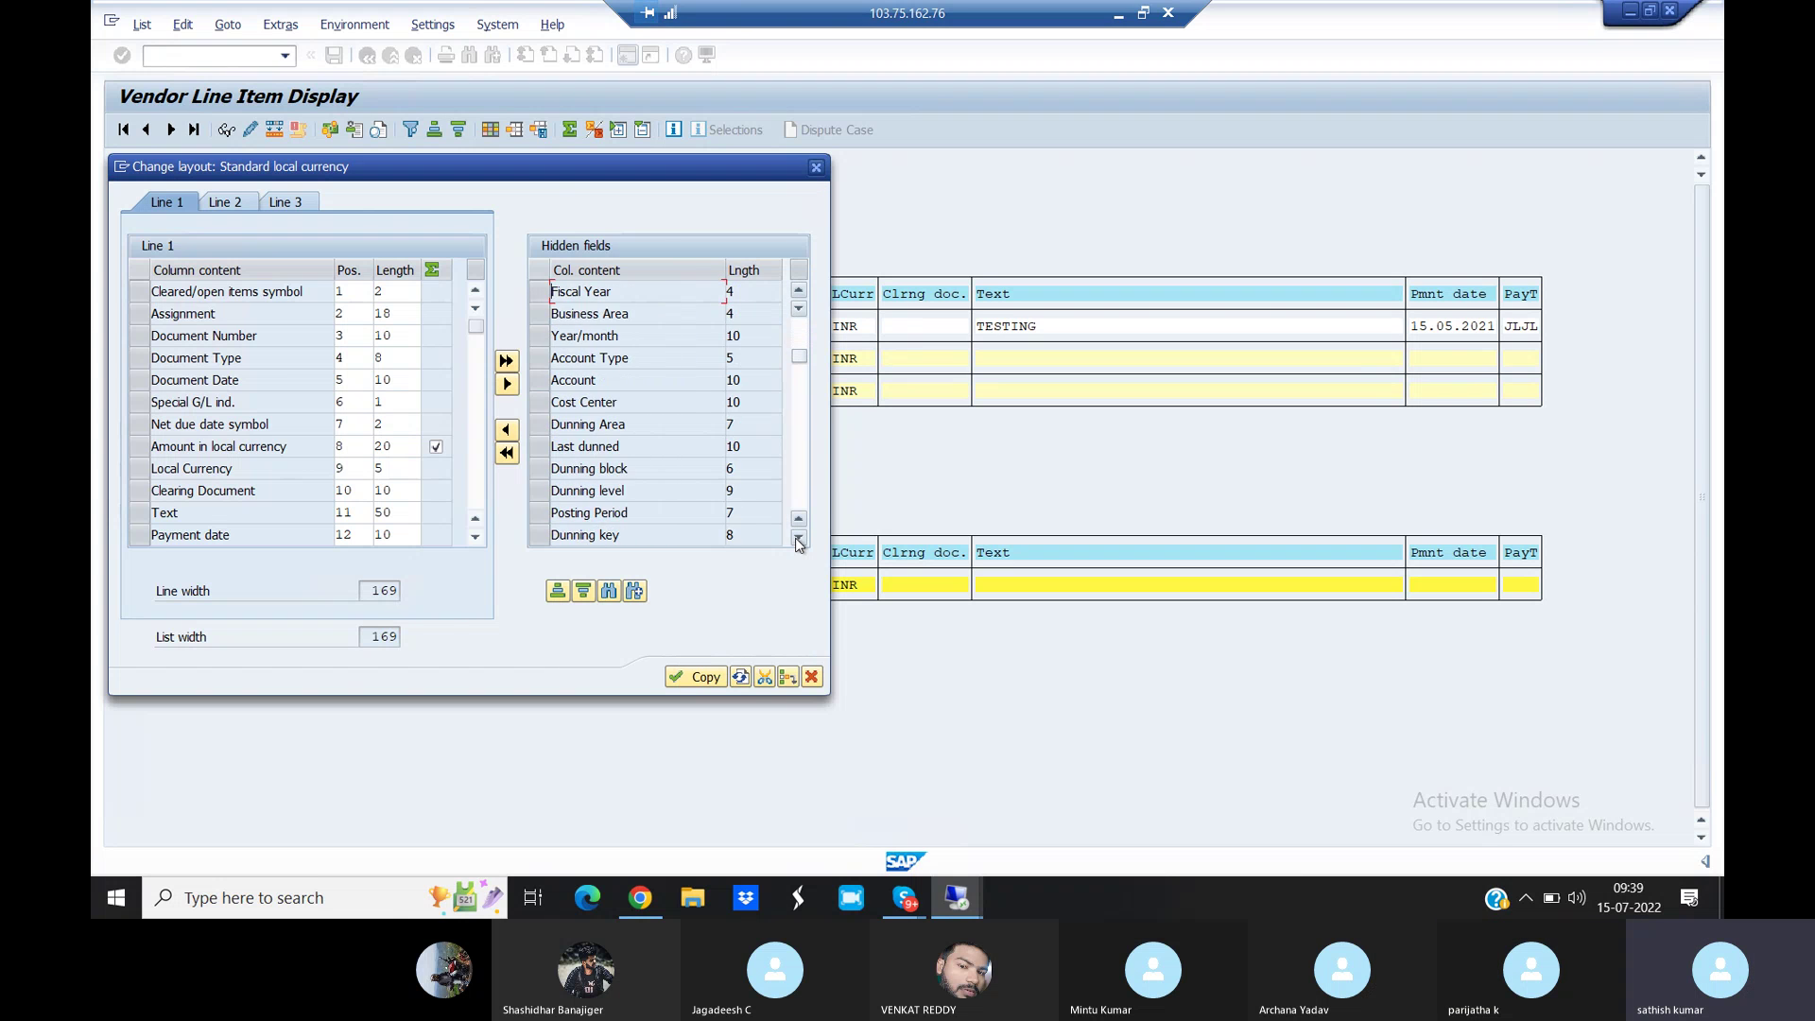
left_click(799, 539)
left_click(798, 539)
left_click(798, 539)
left_click(799, 538)
left_click(799, 538)
left_click(799, 539)
left_click(798, 539)
left_click(799, 538)
left_click(798, 539)
left_click(798, 539)
left_click(799, 539)
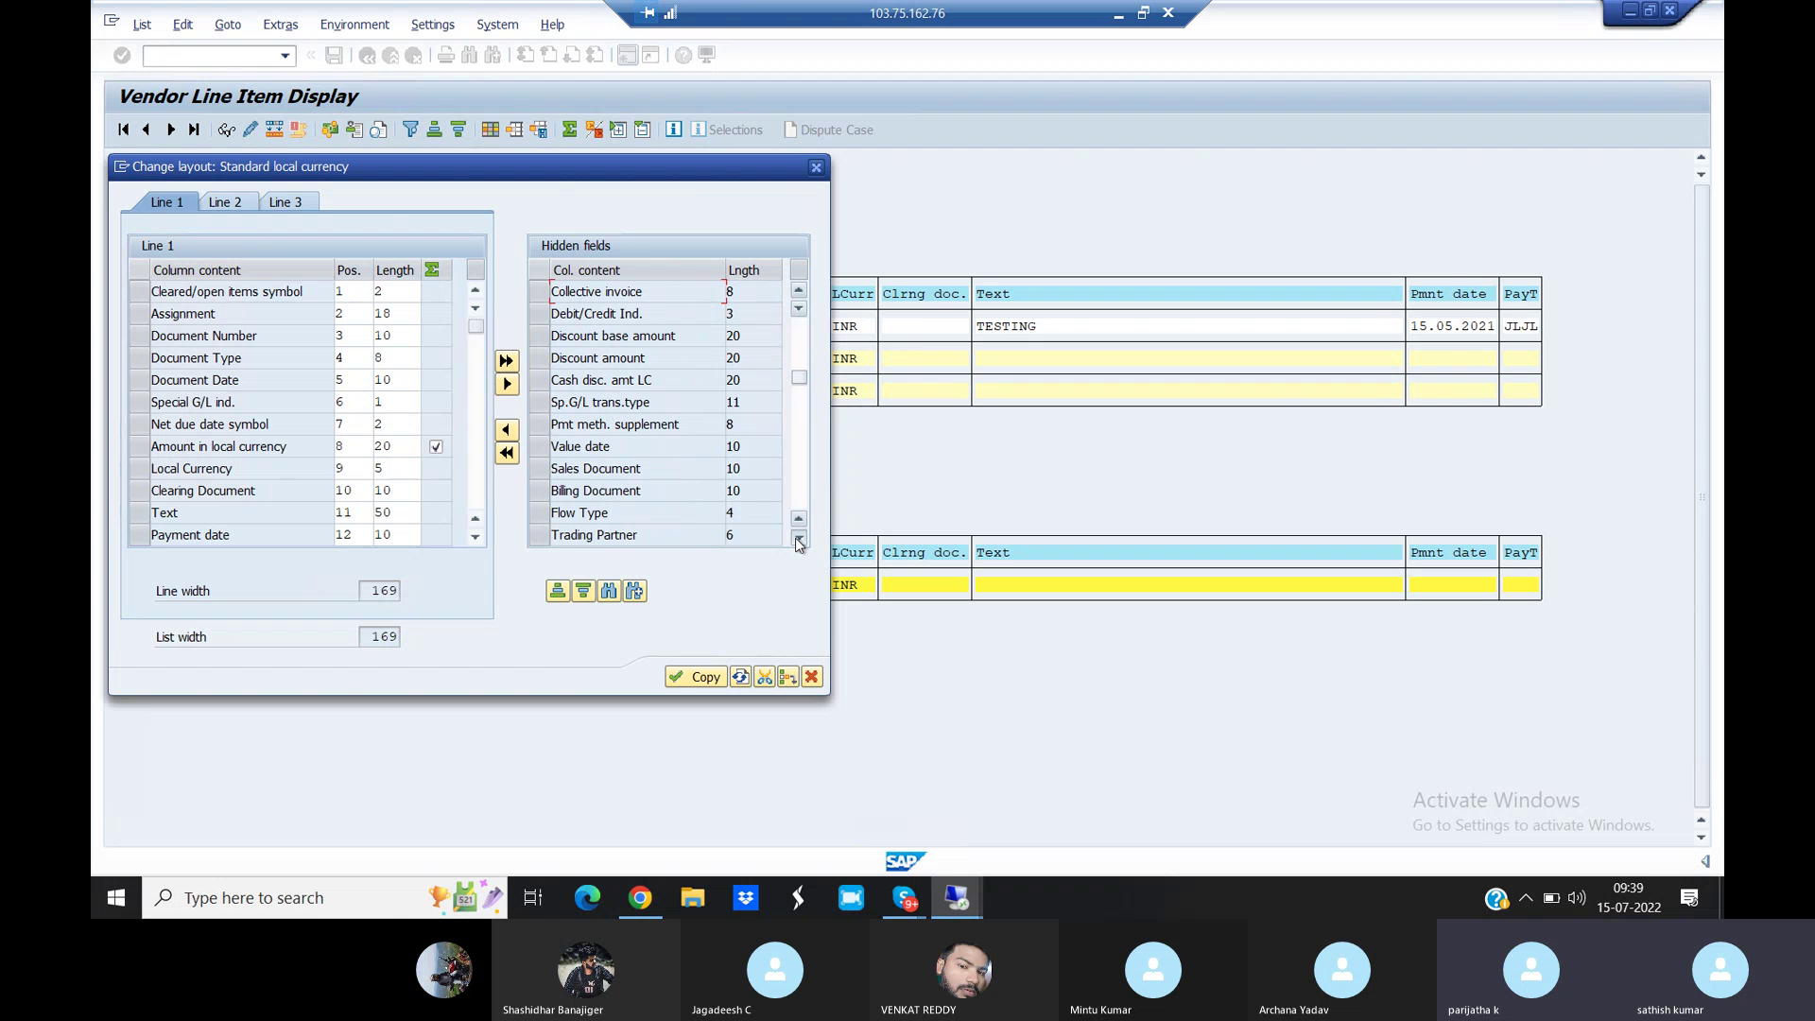
left_click(799, 539)
left_click(799, 539)
left_click(798, 539)
left_click(798, 539)
left_click(798, 539)
left_click(799, 538)
left_click(799, 539)
left_click(799, 538)
left_click(798, 539)
left_click(798, 539)
left_click(799, 538)
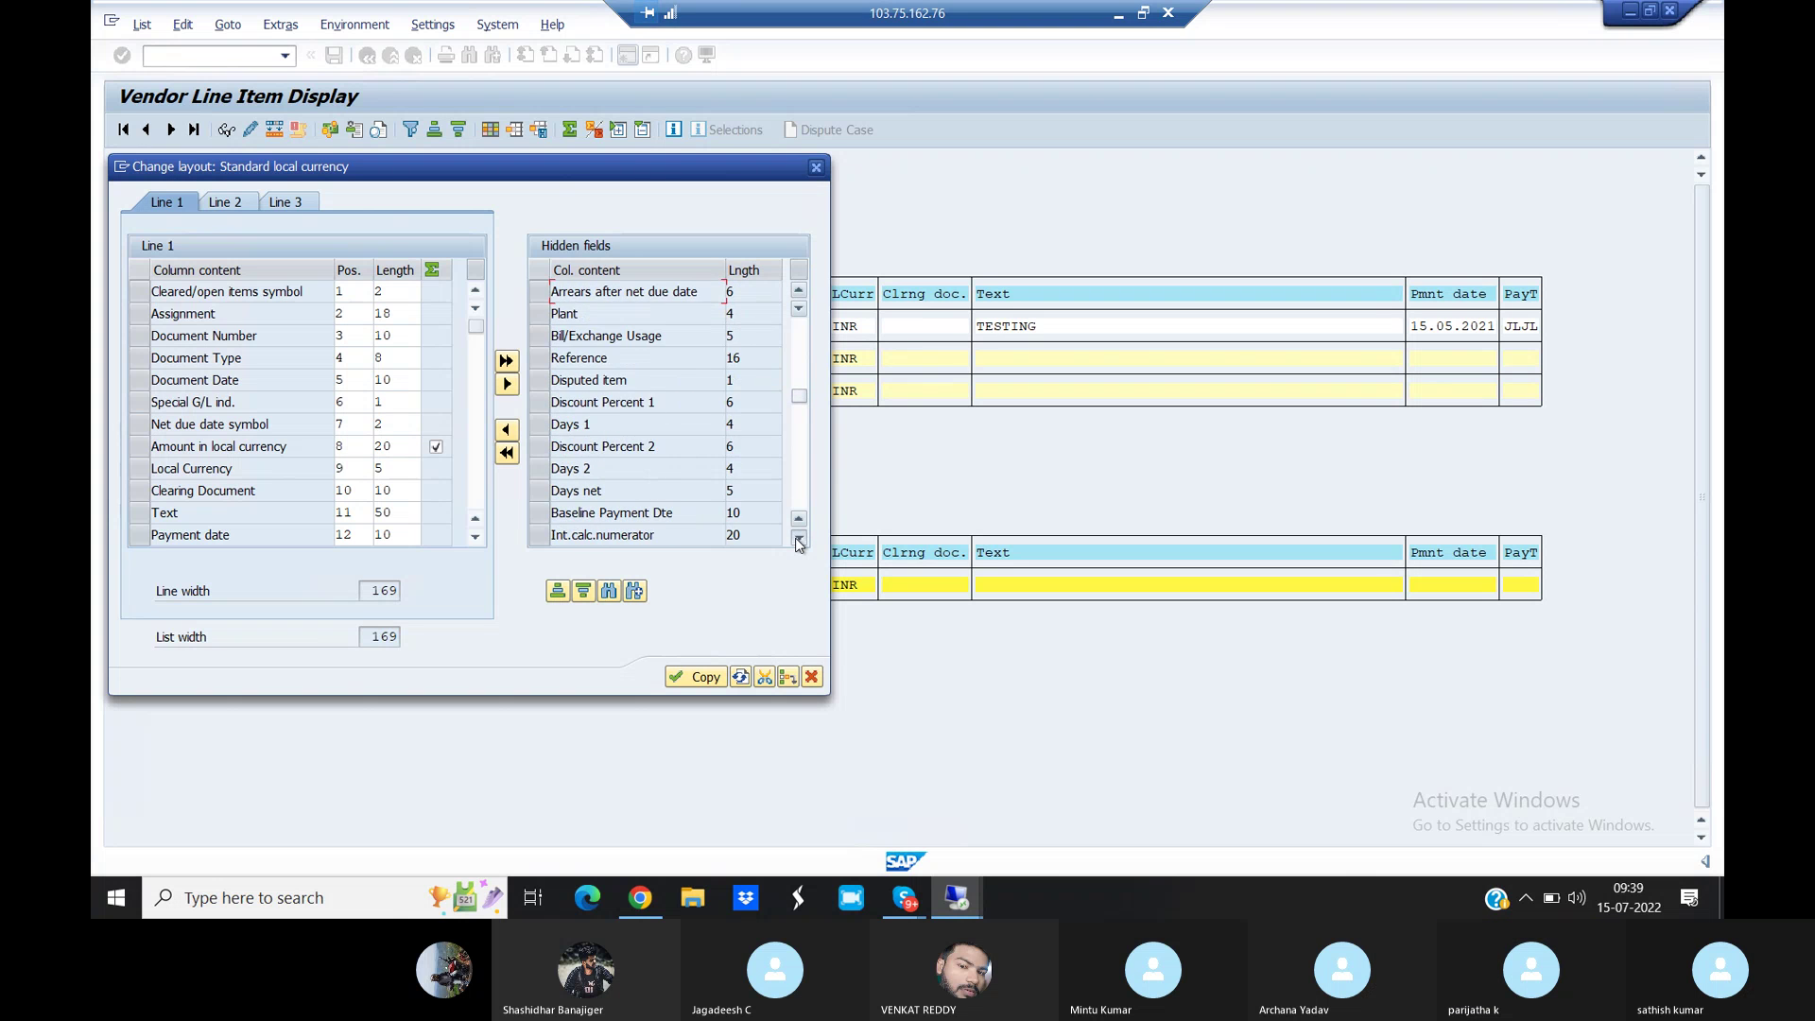
left_click(799, 539)
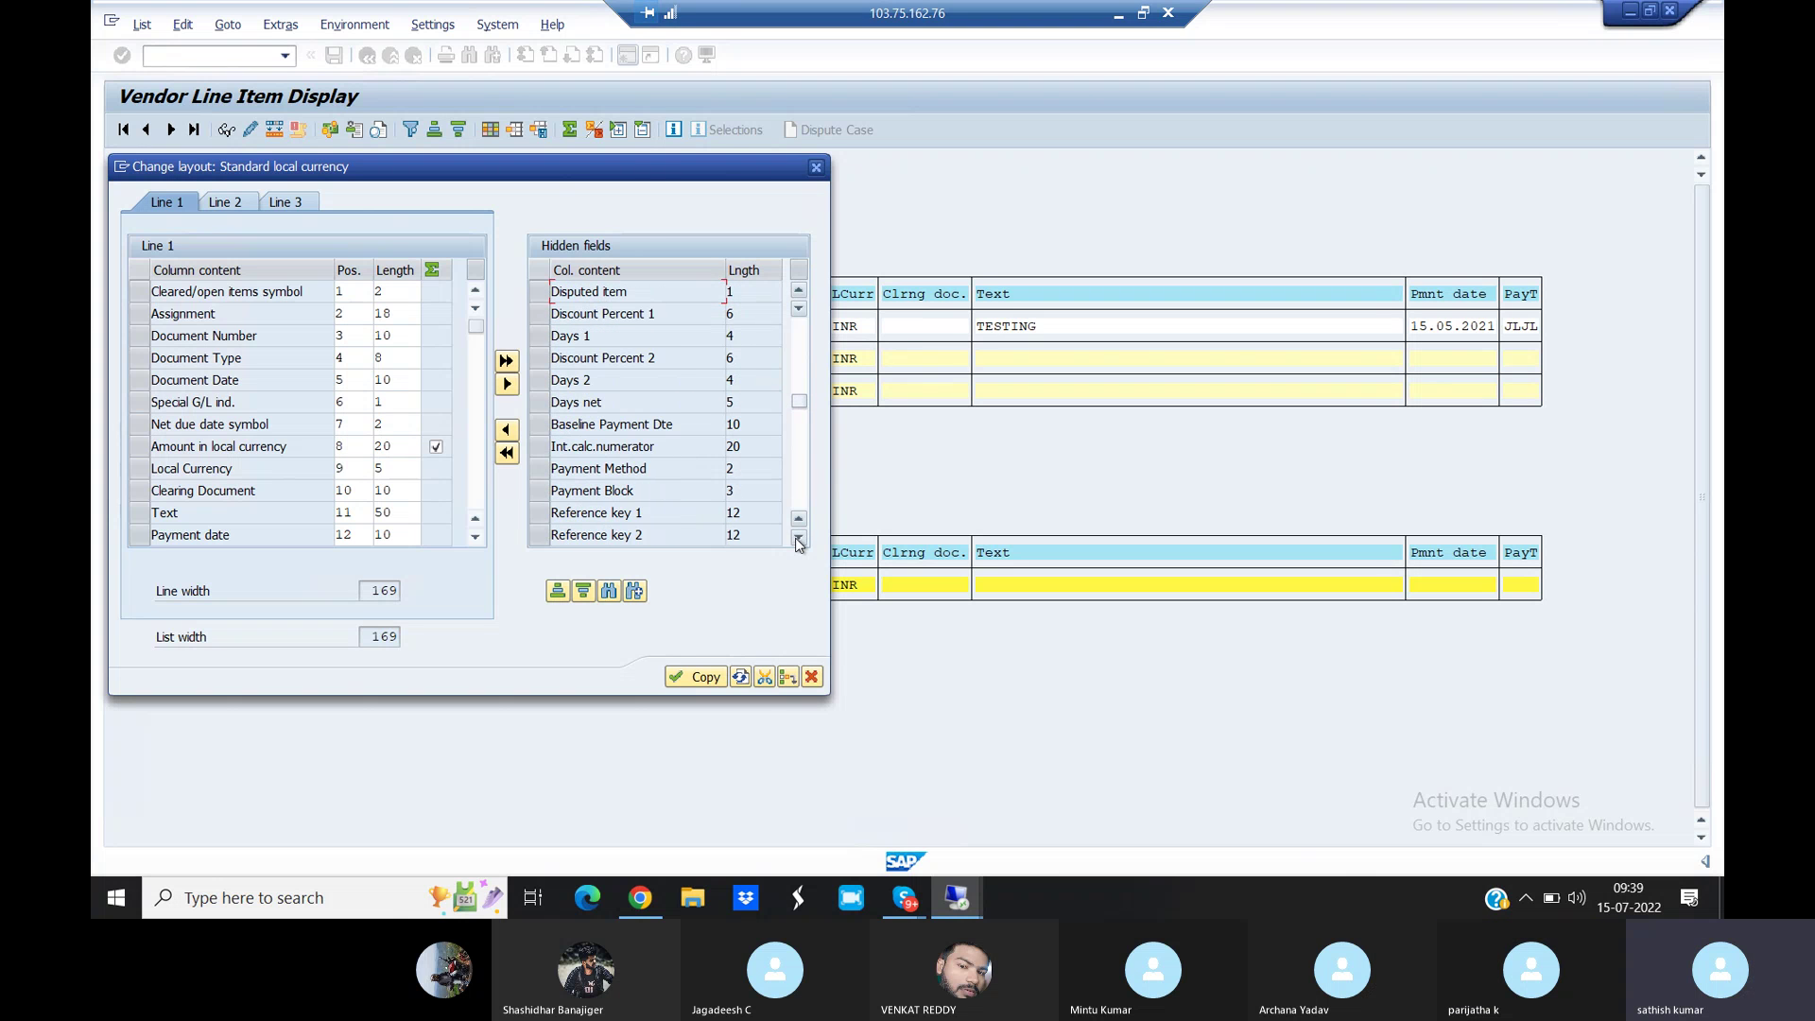
left_click(799, 539)
left_click(799, 539)
left_click(798, 539)
left_click(799, 539)
left_click(798, 539)
left_click(798, 538)
left_click(799, 539)
left_click(798, 539)
left_click(798, 539)
left_click(799, 539)
left_click(799, 539)
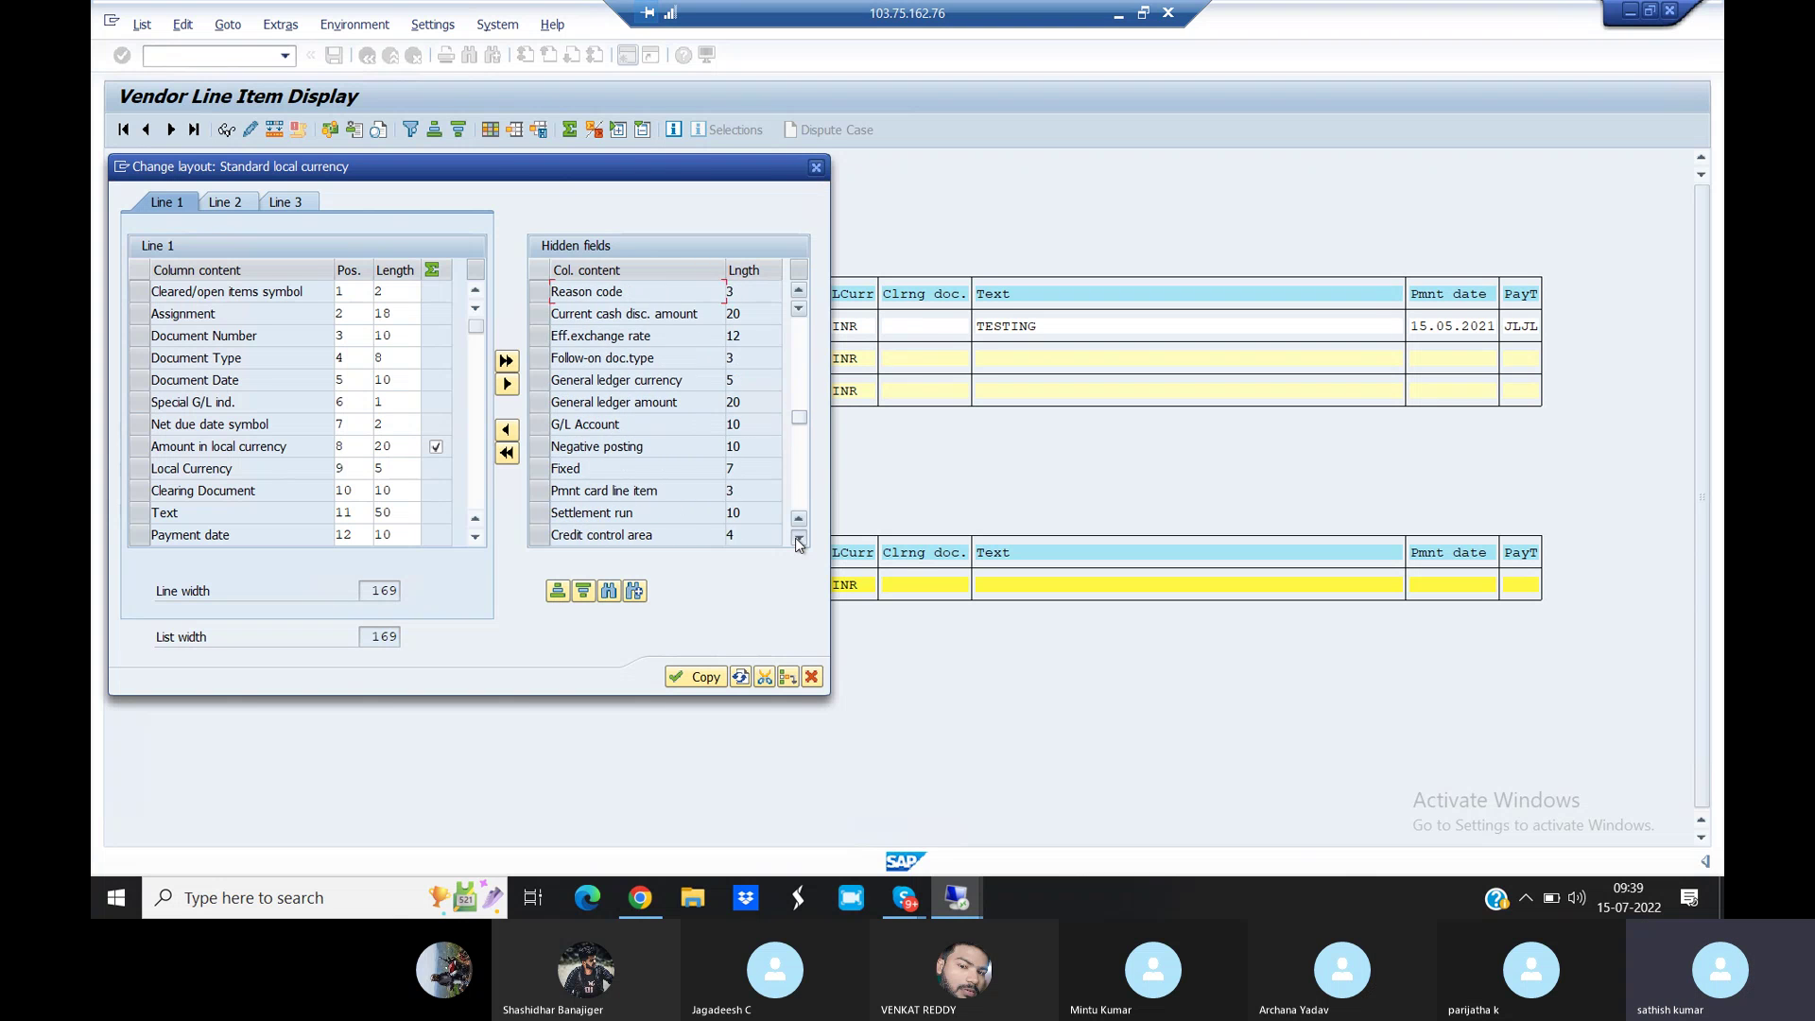
left_click(799, 538)
left_click(798, 539)
left_click(799, 539)
left_click(798, 538)
left_click(799, 539)
left_click(798, 539)
left_click(798, 539)
left_click(798, 539)
left_click(798, 539)
left_click(799, 539)
left_click(799, 539)
left_click(799, 539)
left_click(798, 538)
left_click(798, 538)
left_click(799, 539)
left_click(799, 538)
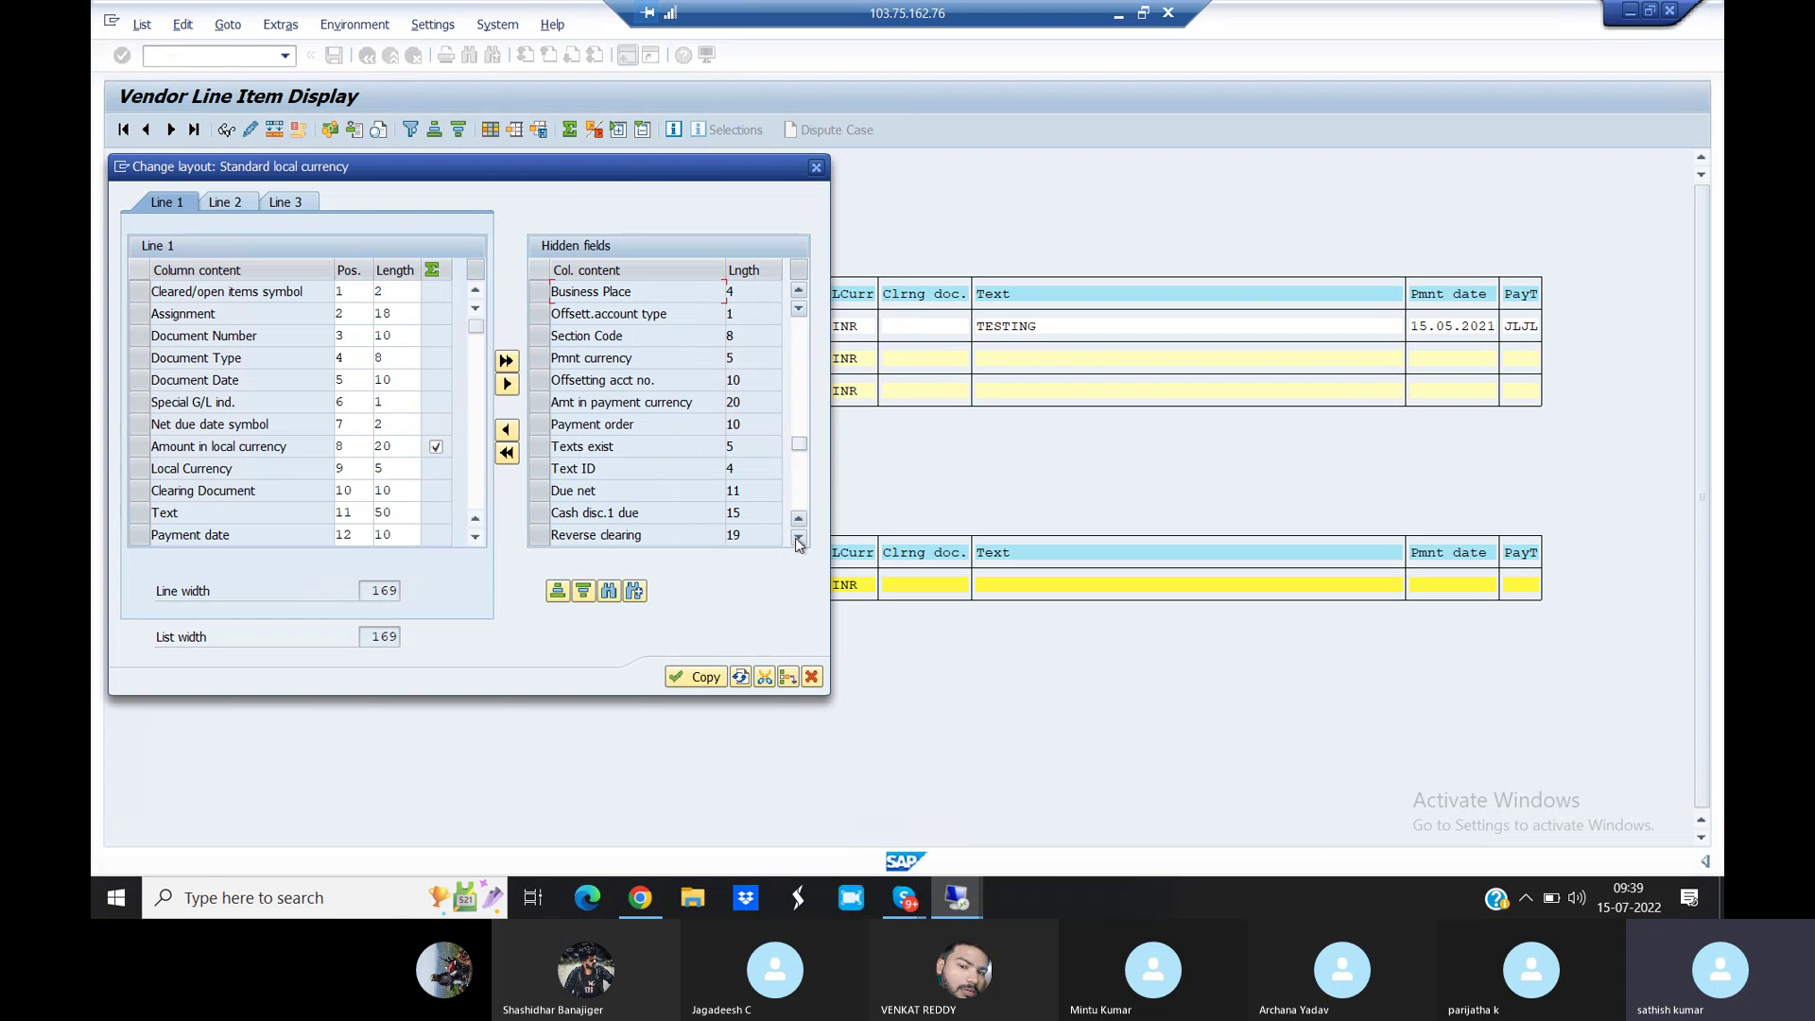
left_click(799, 539)
left_click(798, 539)
left_click(799, 539)
left_click(798, 539)
left_click(798, 539)
left_click(798, 539)
left_click(798, 539)
left_click(799, 539)
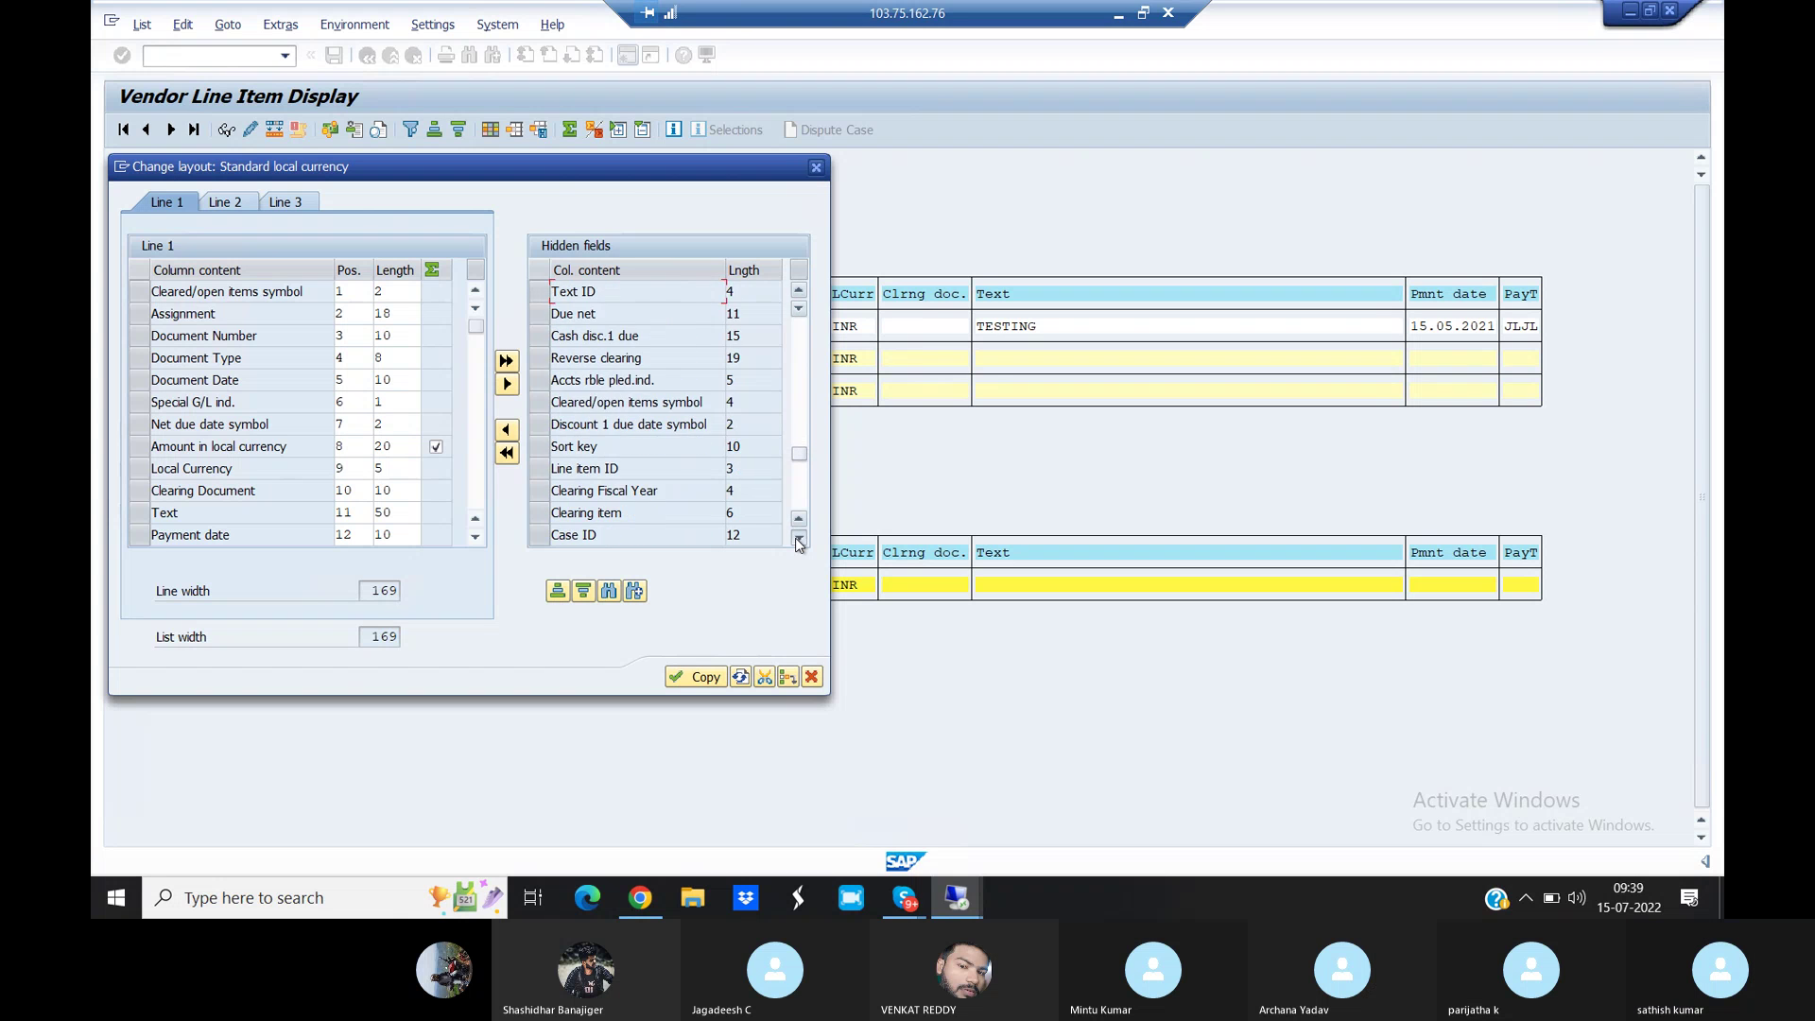
left_click(799, 539)
left_click(799, 539)
left_click(799, 539)
left_click(799, 539)
left_click(799, 539)
left_click(799, 538)
left_click(799, 539)
left_click(799, 538)
left_click(799, 539)
left_click(798, 538)
left_click(799, 539)
left_click(798, 539)
left_click(798, 539)
double_click(799, 539)
left_click(798, 539)
left_click(799, 539)
left_click(799, 539)
left_click(798, 539)
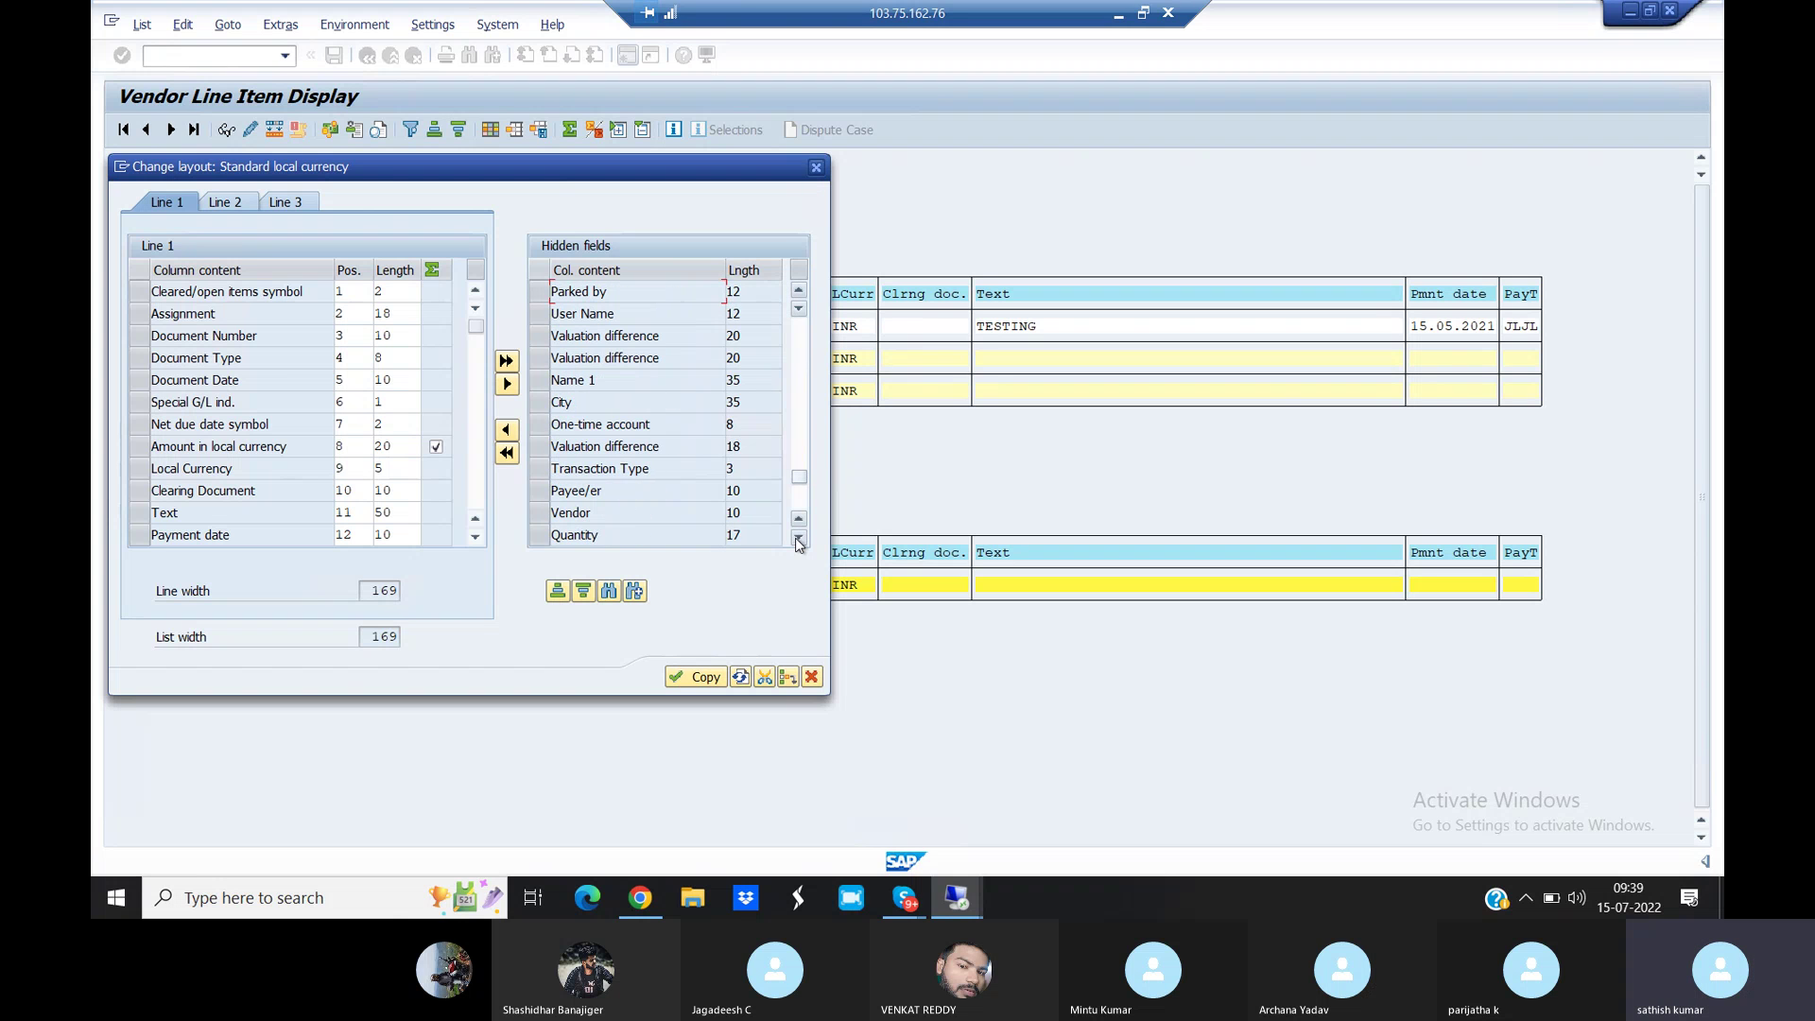
left_click(799, 539)
left_click(799, 538)
left_click(799, 538)
left_click(798, 538)
left_click(799, 539)
left_click(798, 539)
left_click(799, 539)
left_click(798, 539)
left_click(798, 539)
left_click(799, 538)
left_click(798, 538)
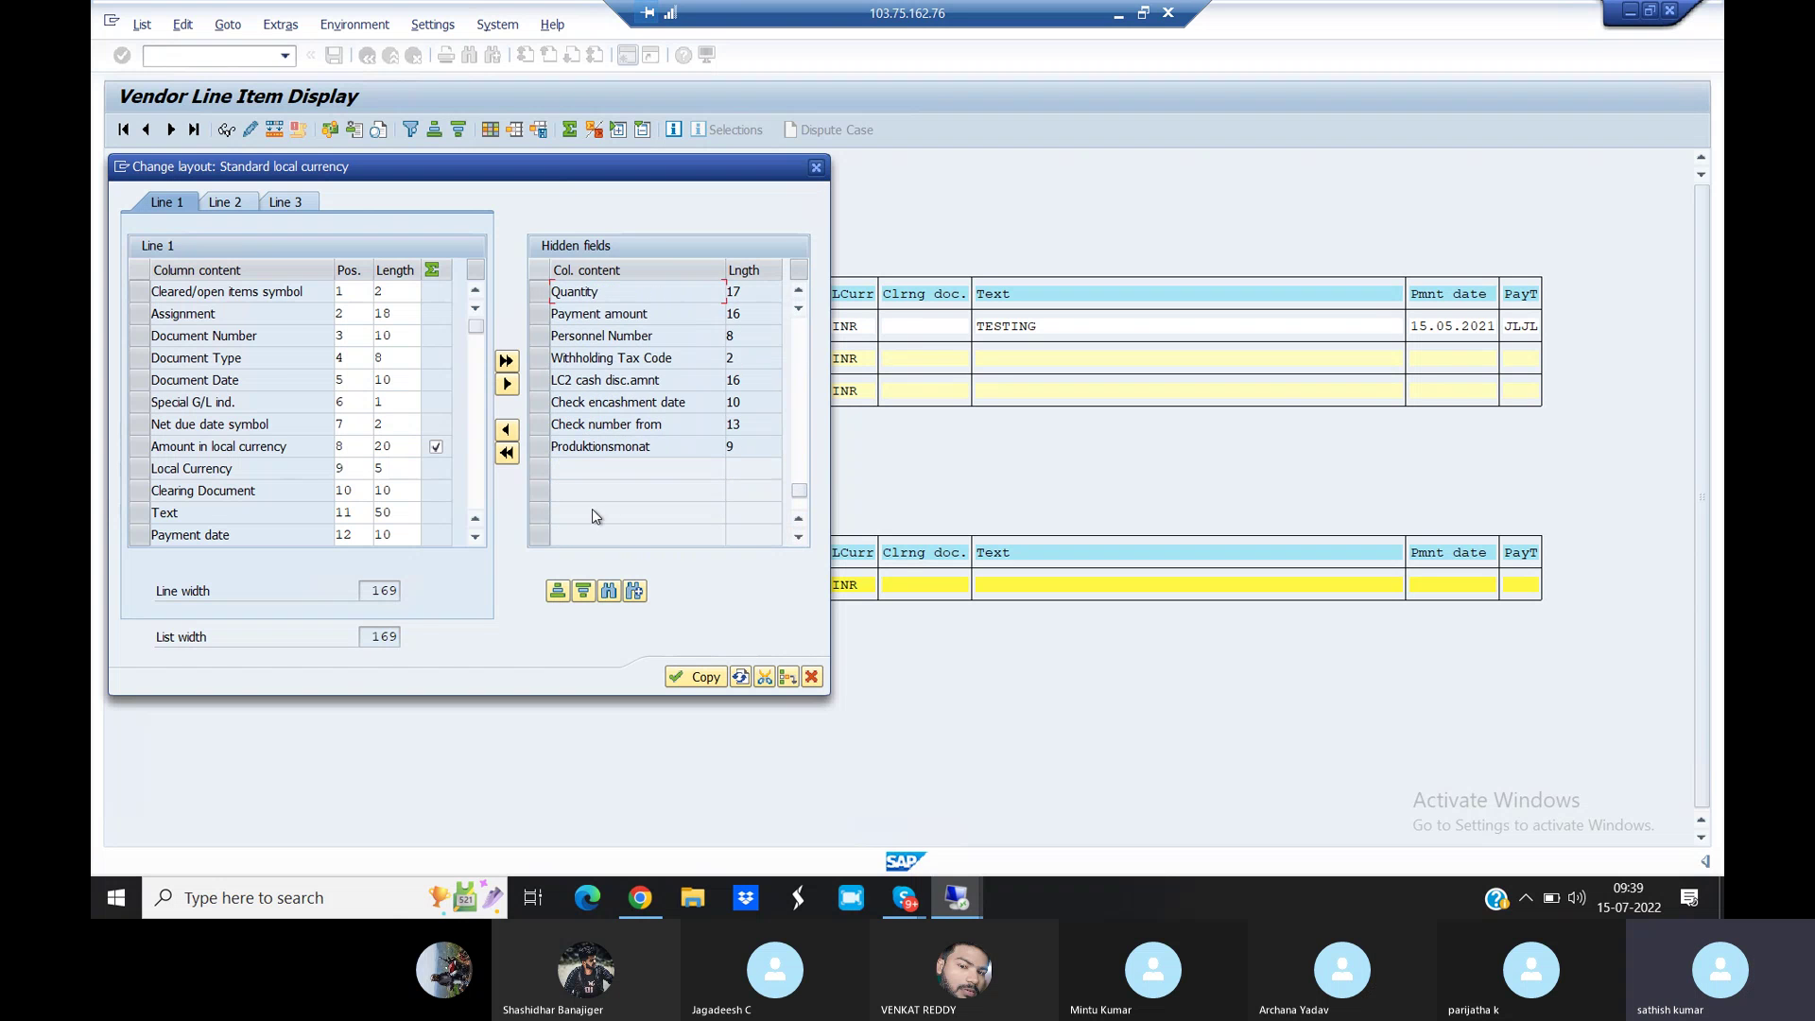
left_click(479, 451)
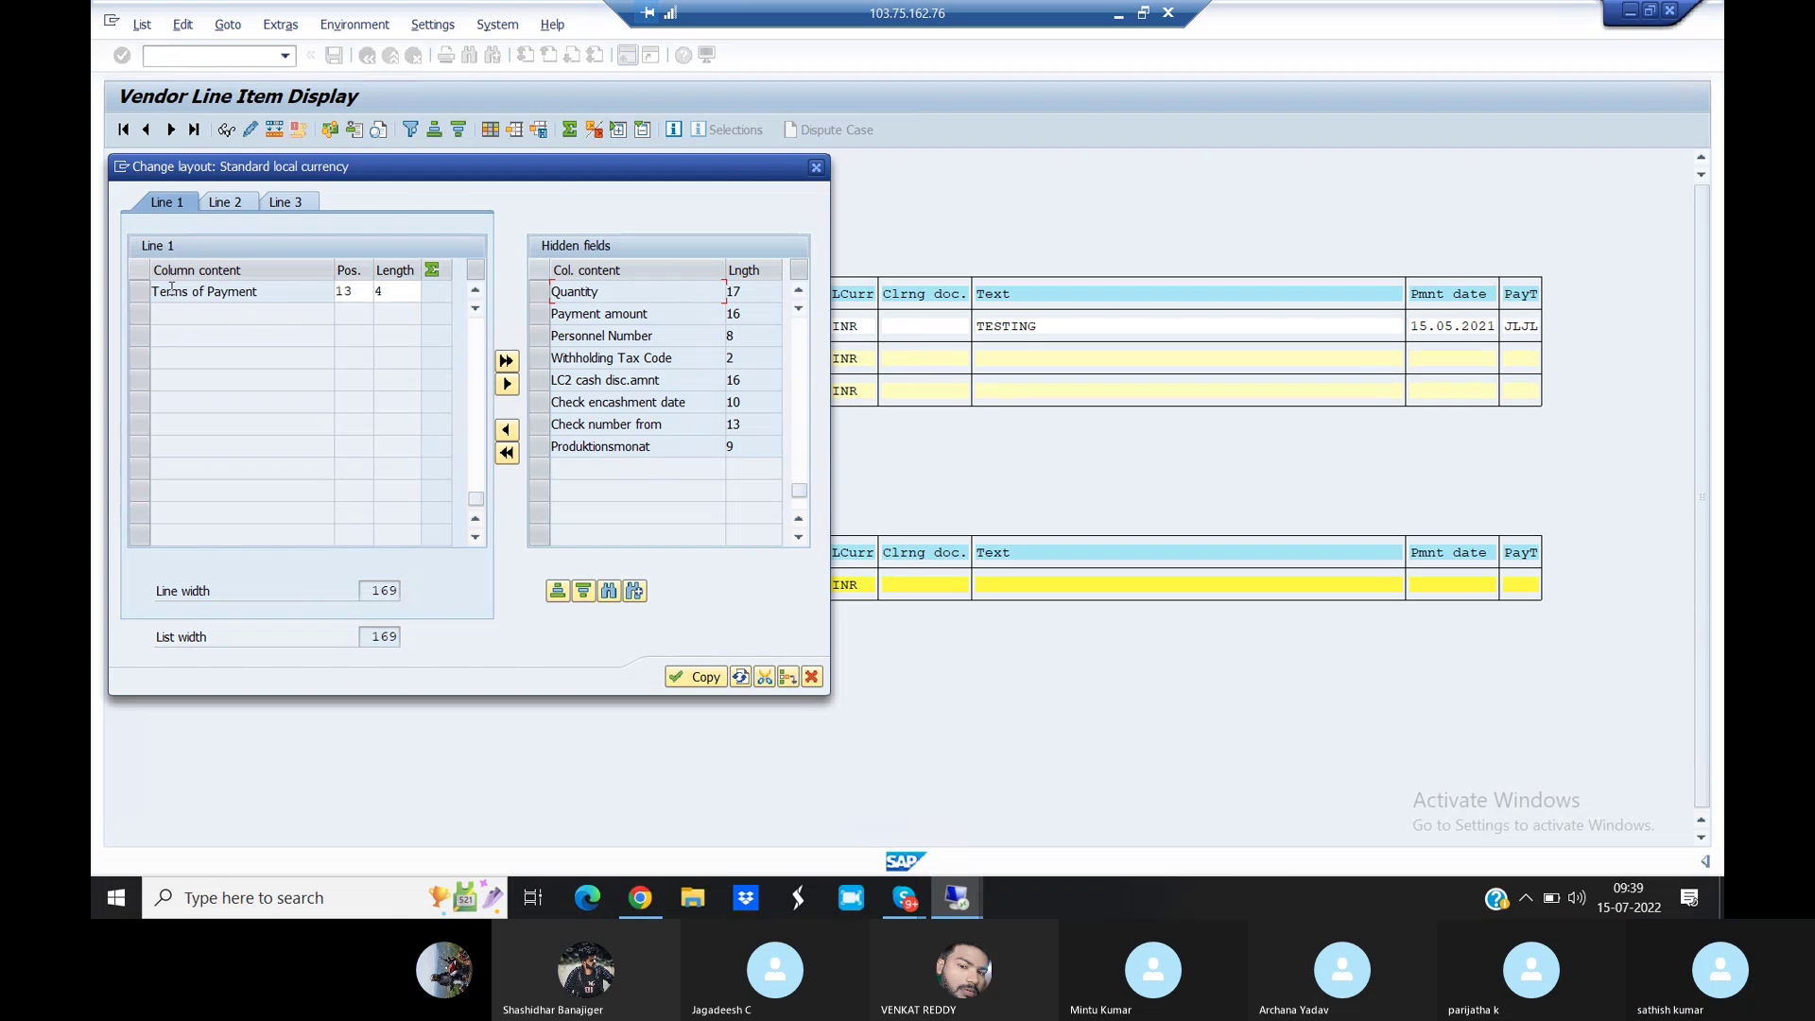
left_click(816, 168)
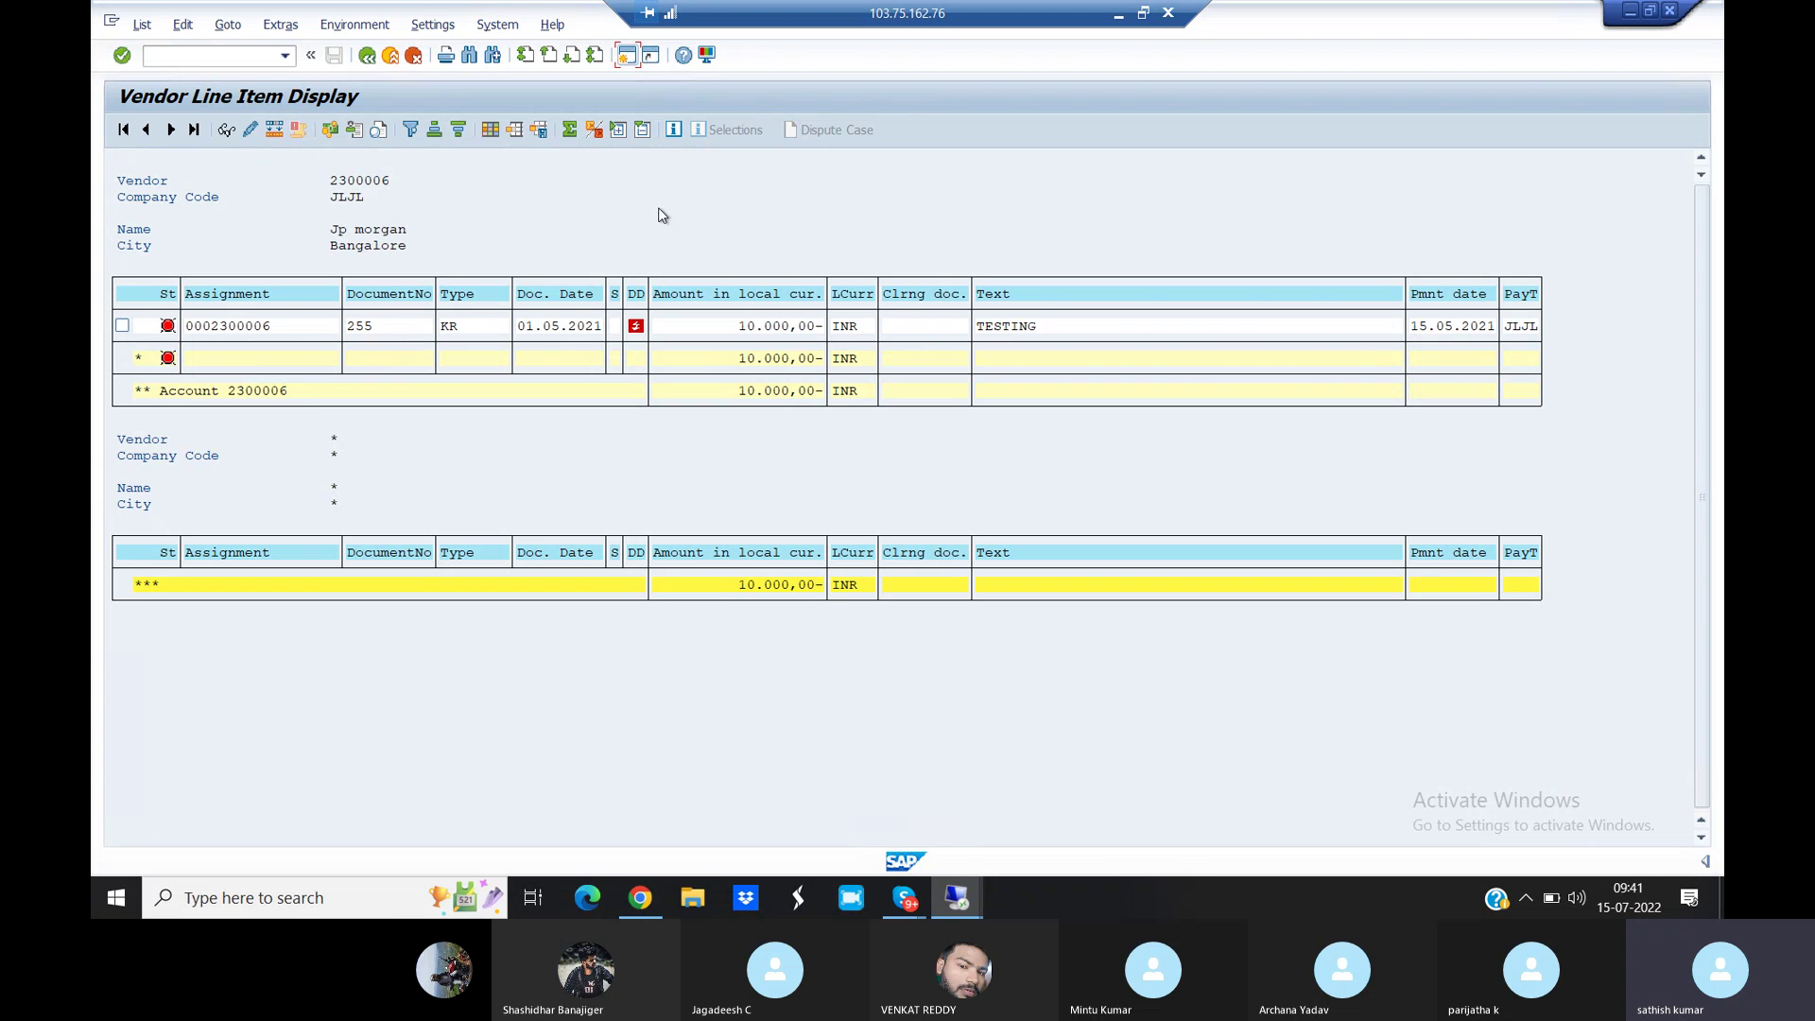
Open transaction F-53 for posting outgoing payments in a new session
left_click(626, 58)
type("/NF-53")
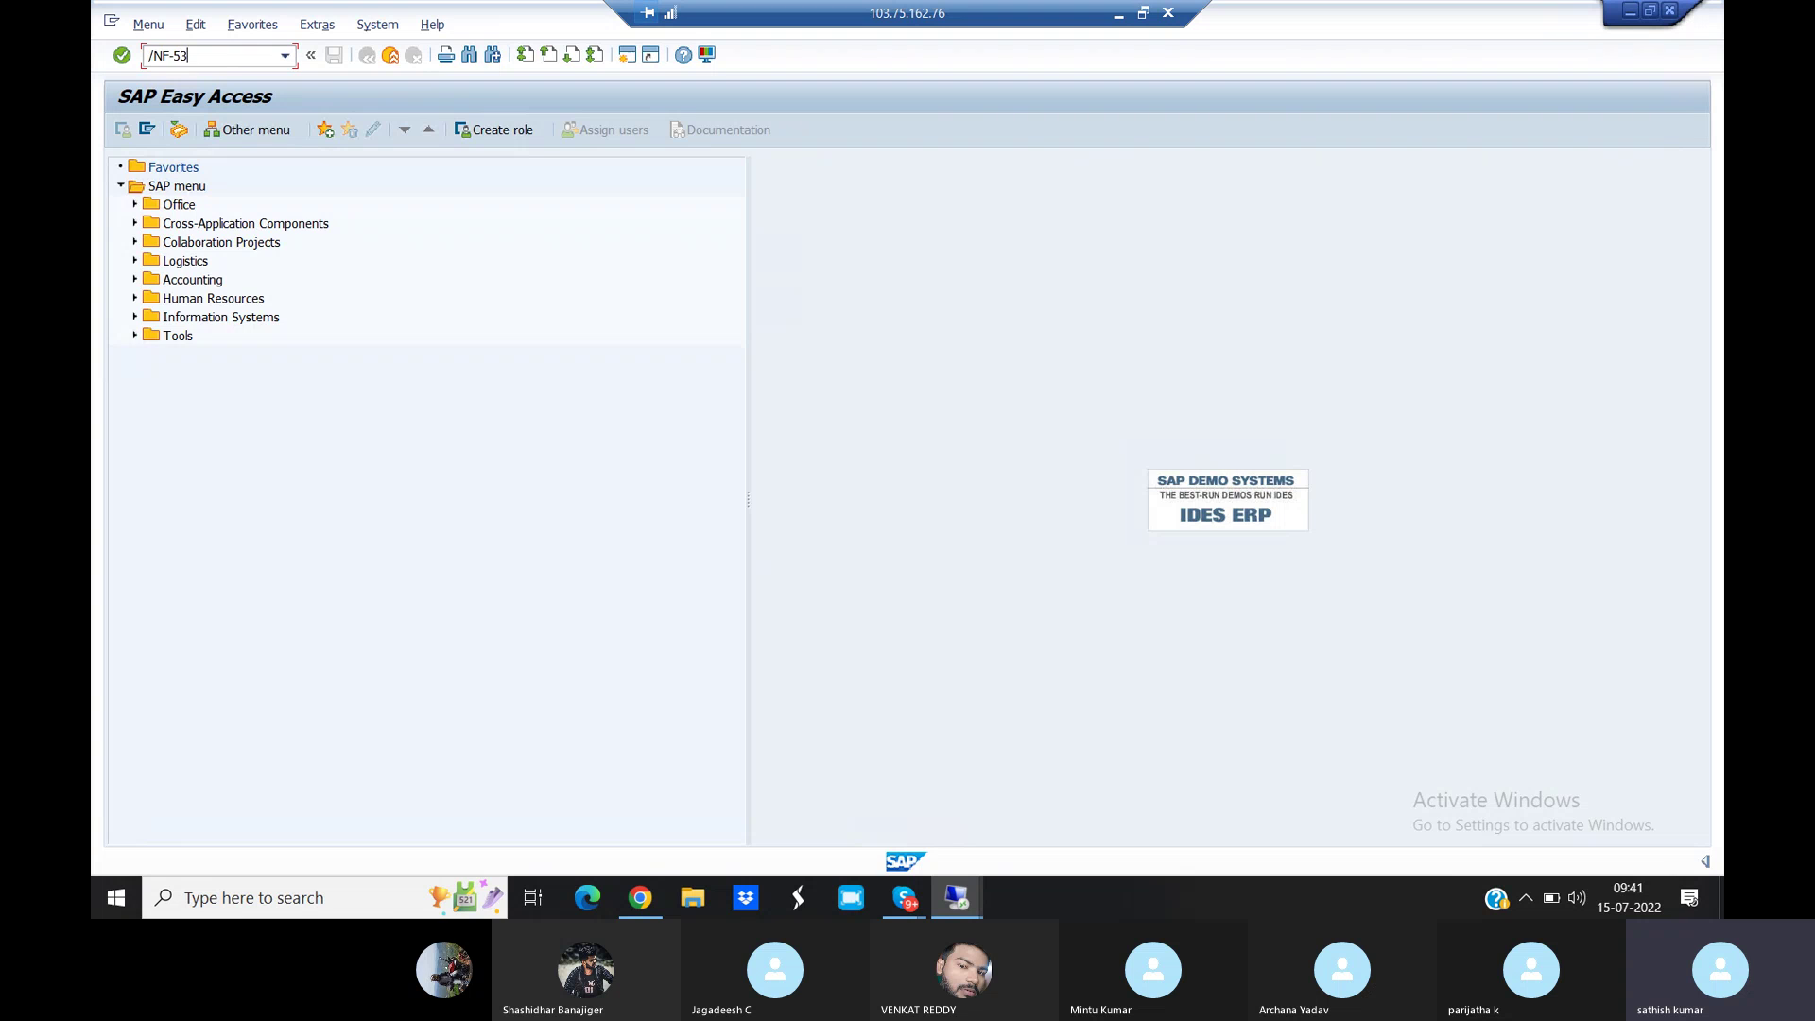
key("Return")
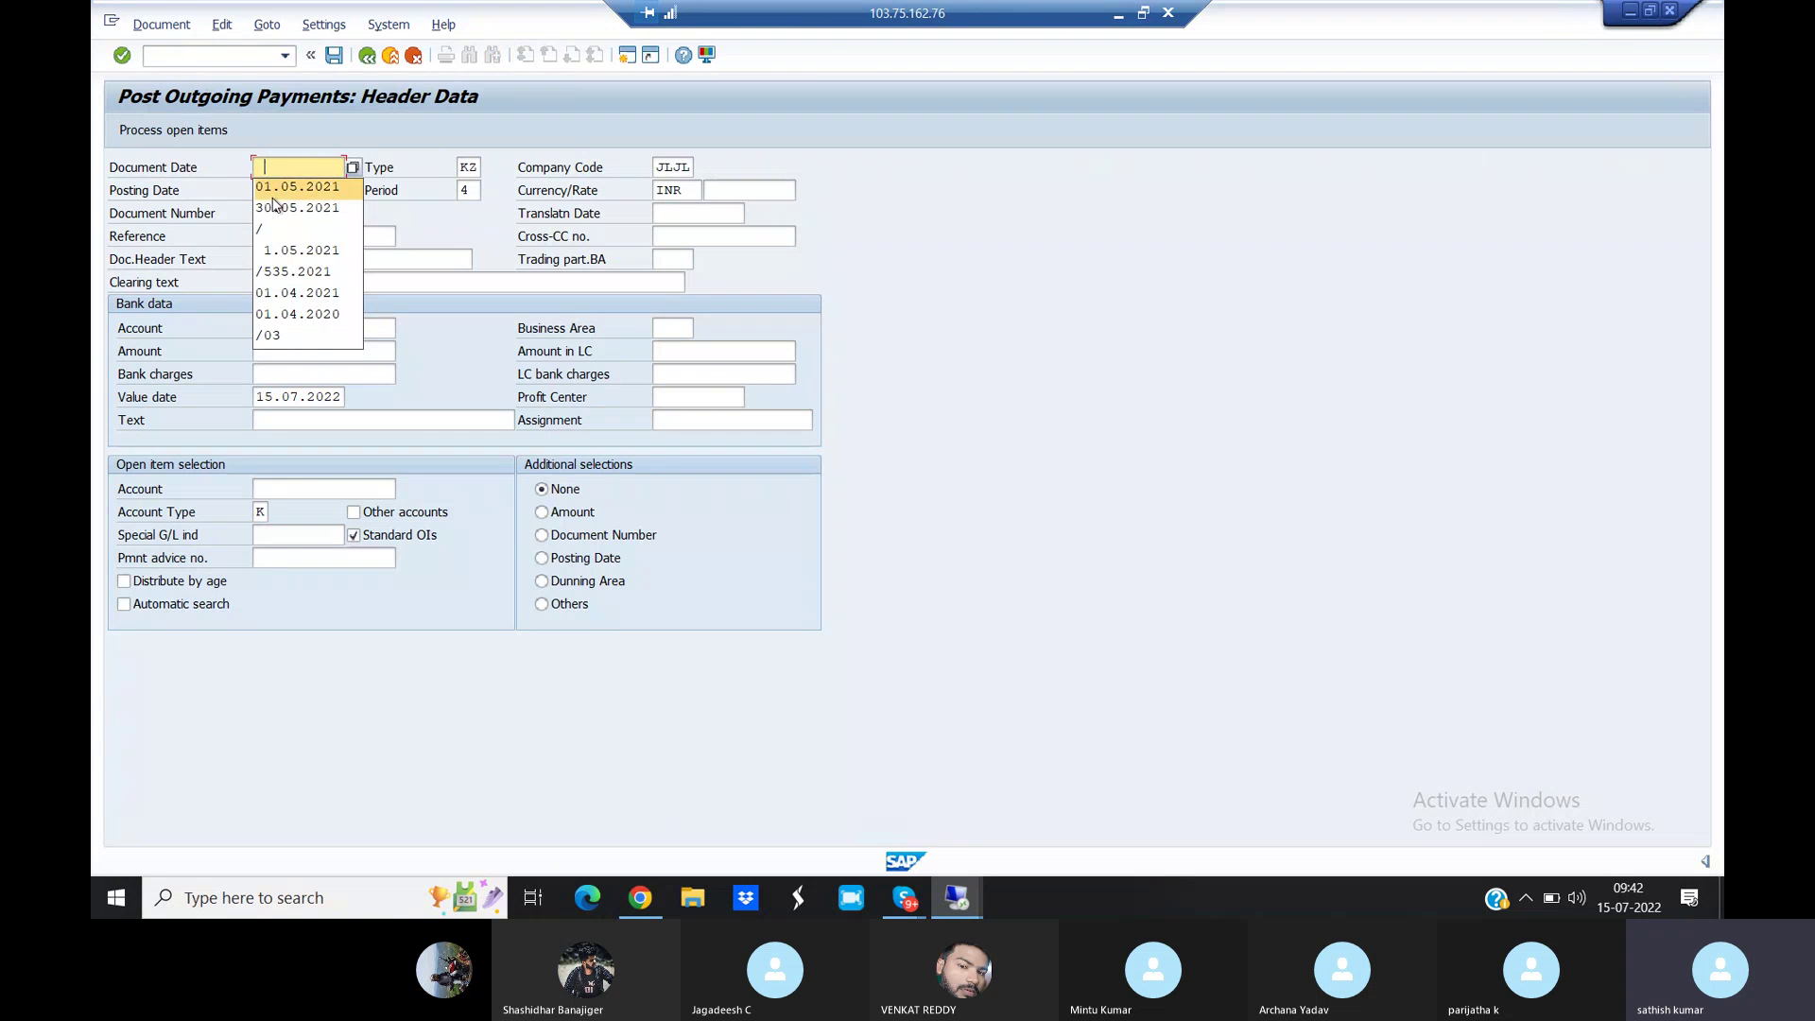
Set the payment's document and posting dates to 01.05.2021 and its clearing text to FULL PAYMENT
left_click(293, 187)
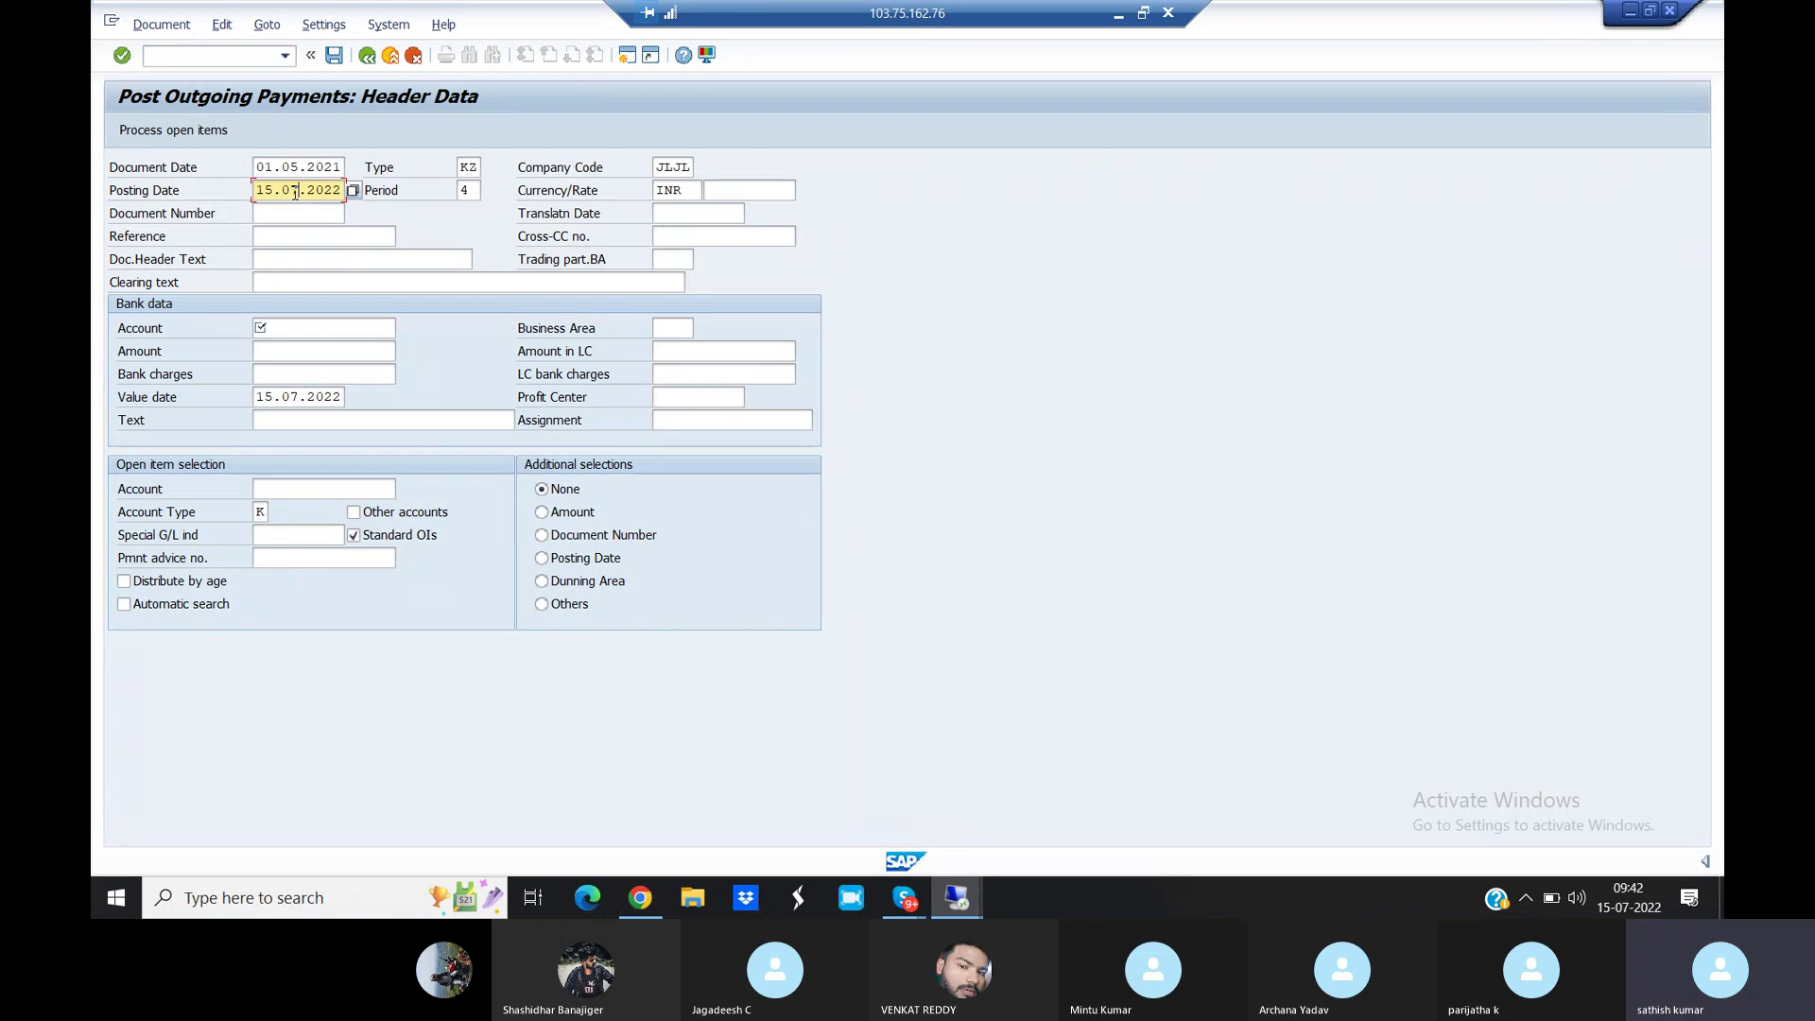
key("BackSpace")
key("BackSpace")
key("BackSpace")
key("BackSpace")
key("BackSpace")
key("BackSpace")
key("BackSpace")
key("BackSpace")
key("BackSpace")
key("BackSpace")
left_click(303, 211)
left_click(305, 281)
type("F")
left_click(319, 303)
Fill in the bank data with the Indian Bank G/L account, amount 10000 and text FULL PAYMNT
left_click(340, 326)
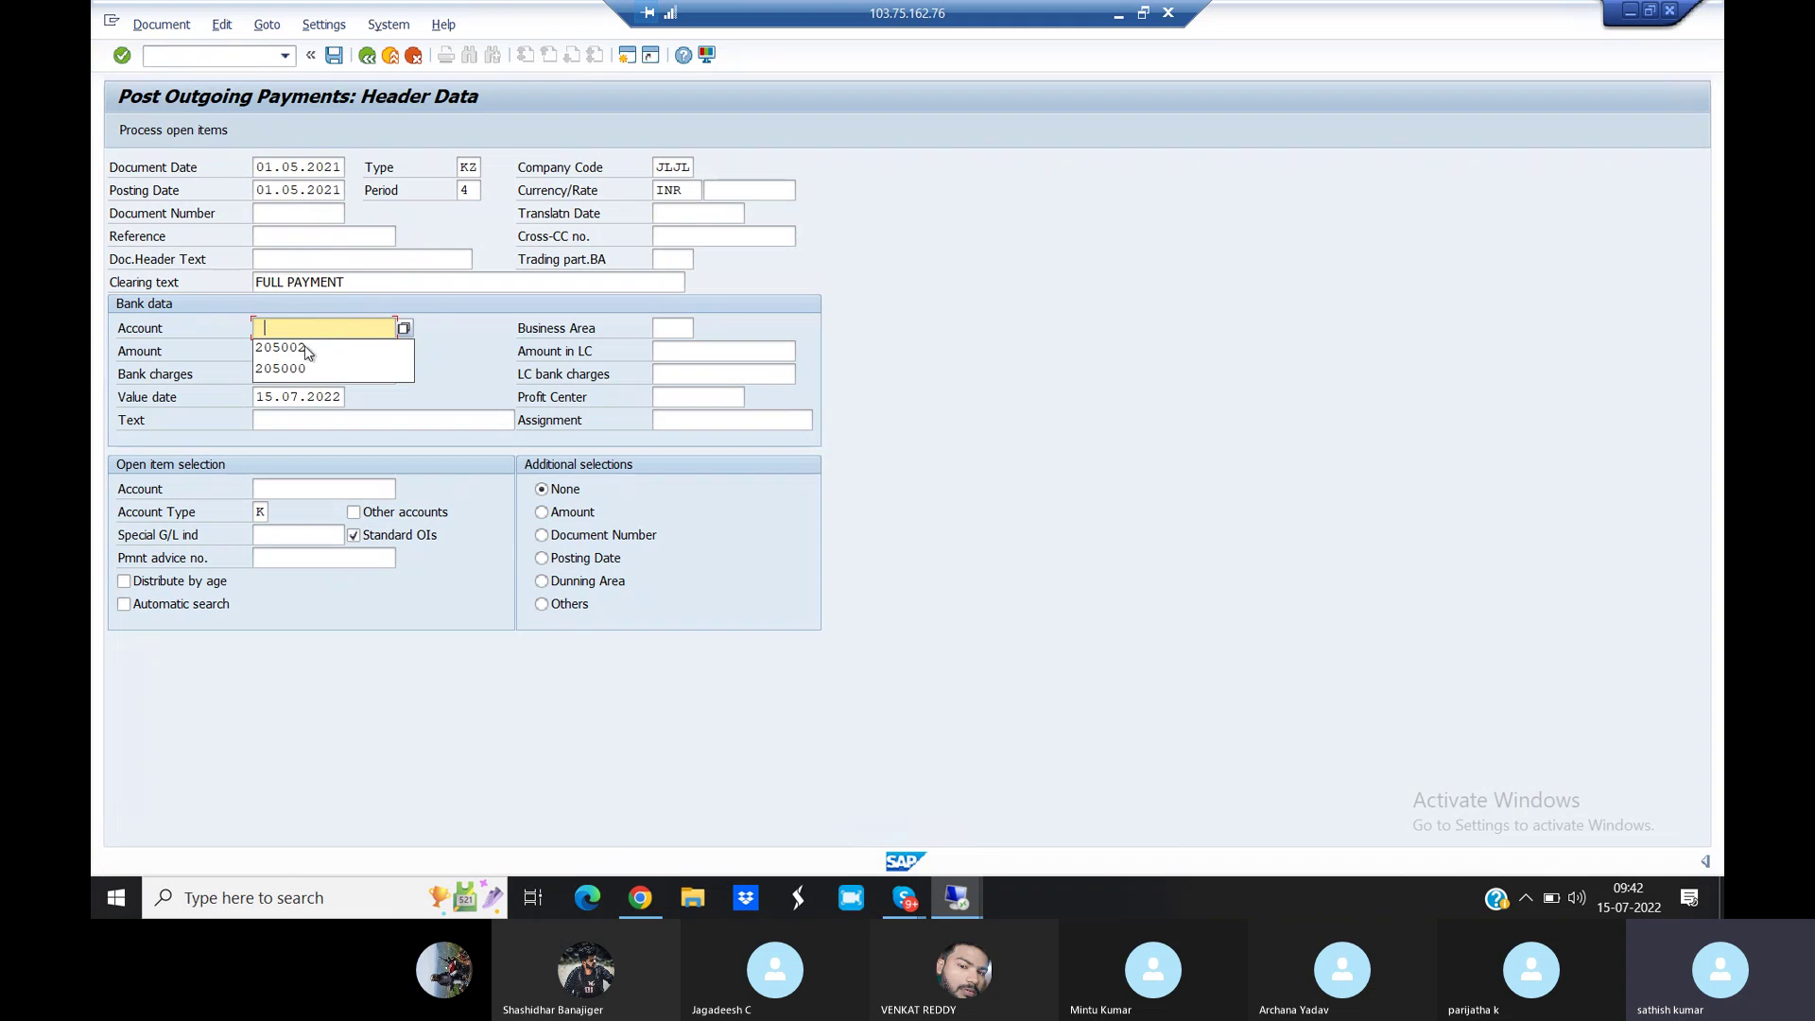
left_click(304, 347)
left_click(300, 350)
type("10000")
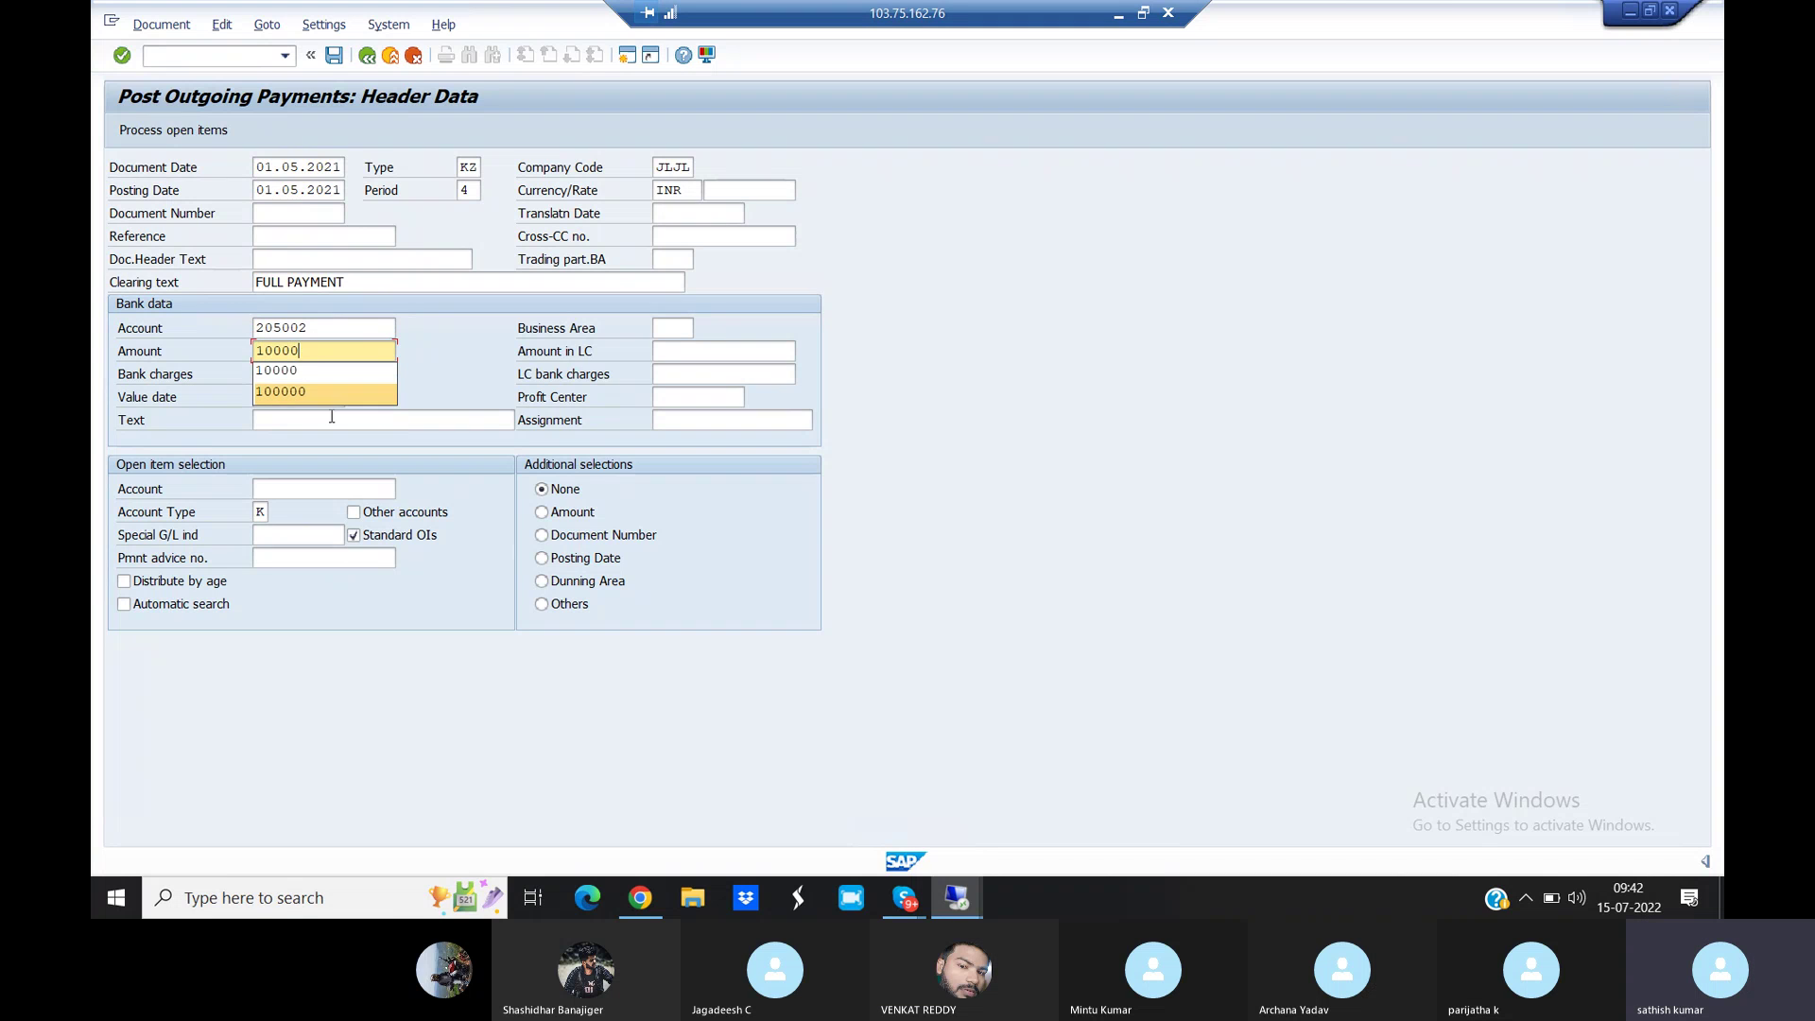
left_click(332, 419)
type("F")
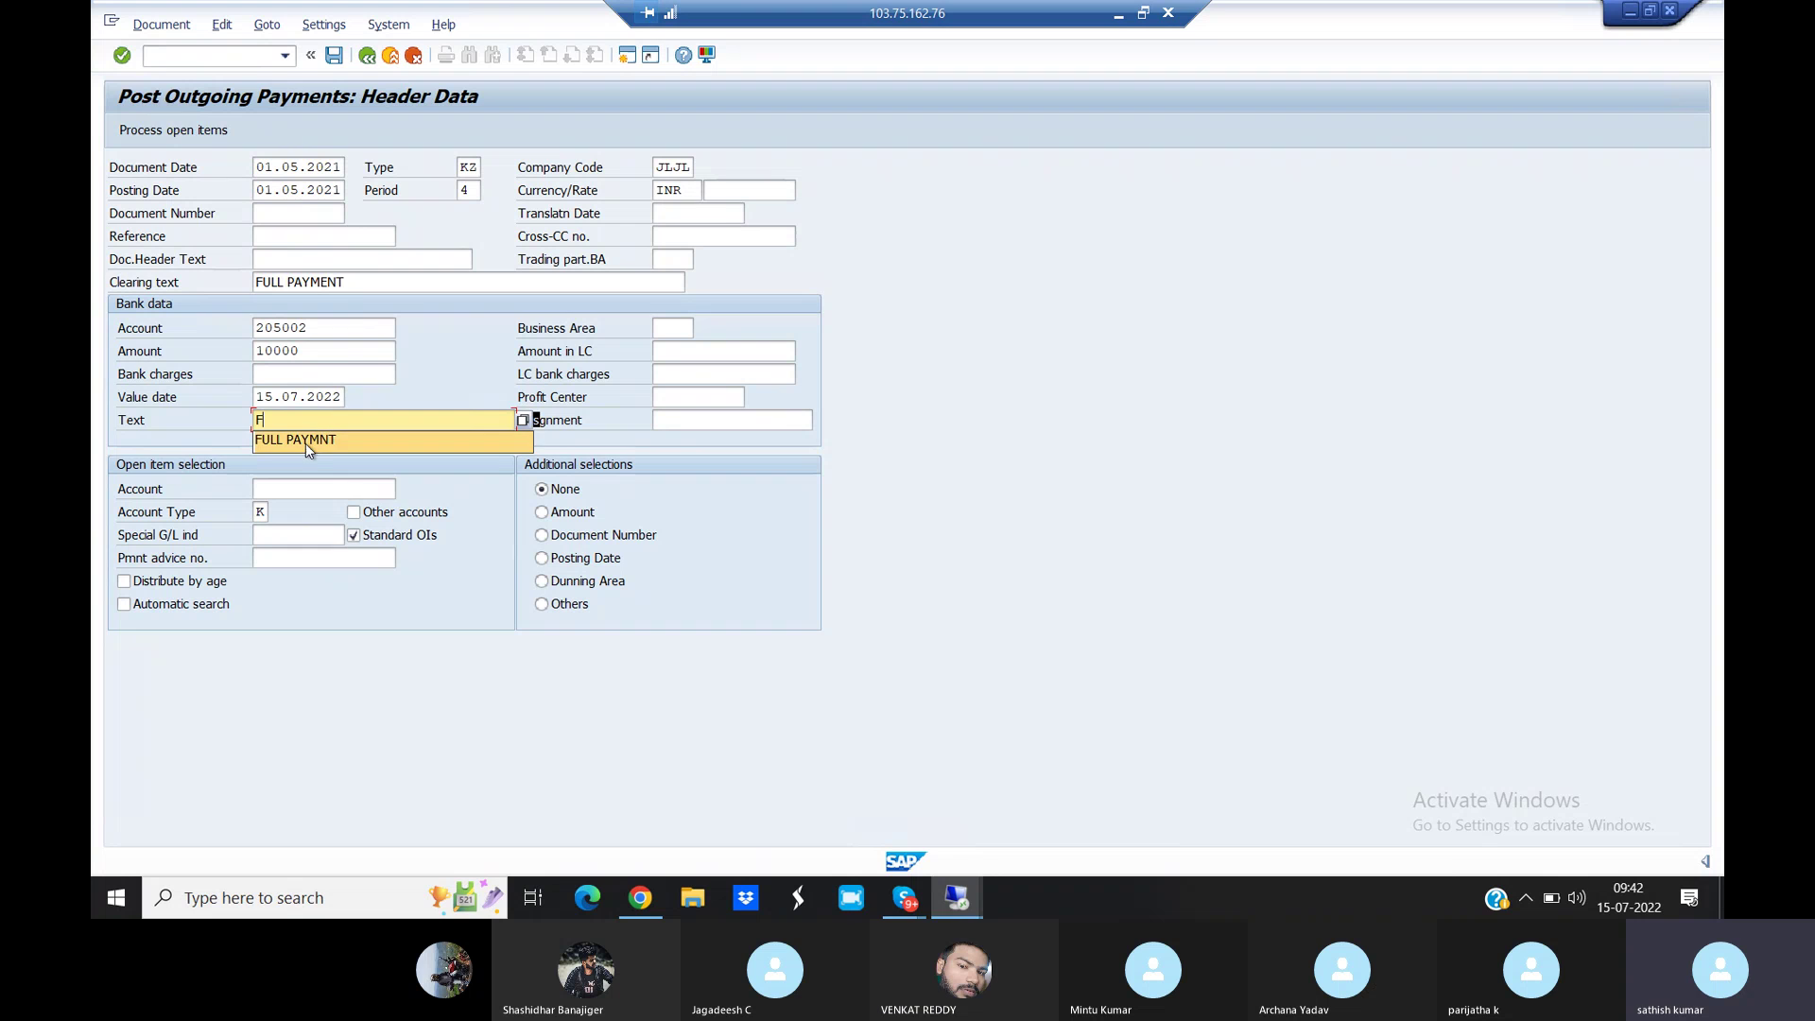
left_click(304, 440)
Look up vendor JP Morgan in company code JLJL for the open item selection and process its open items
left_click(356, 488)
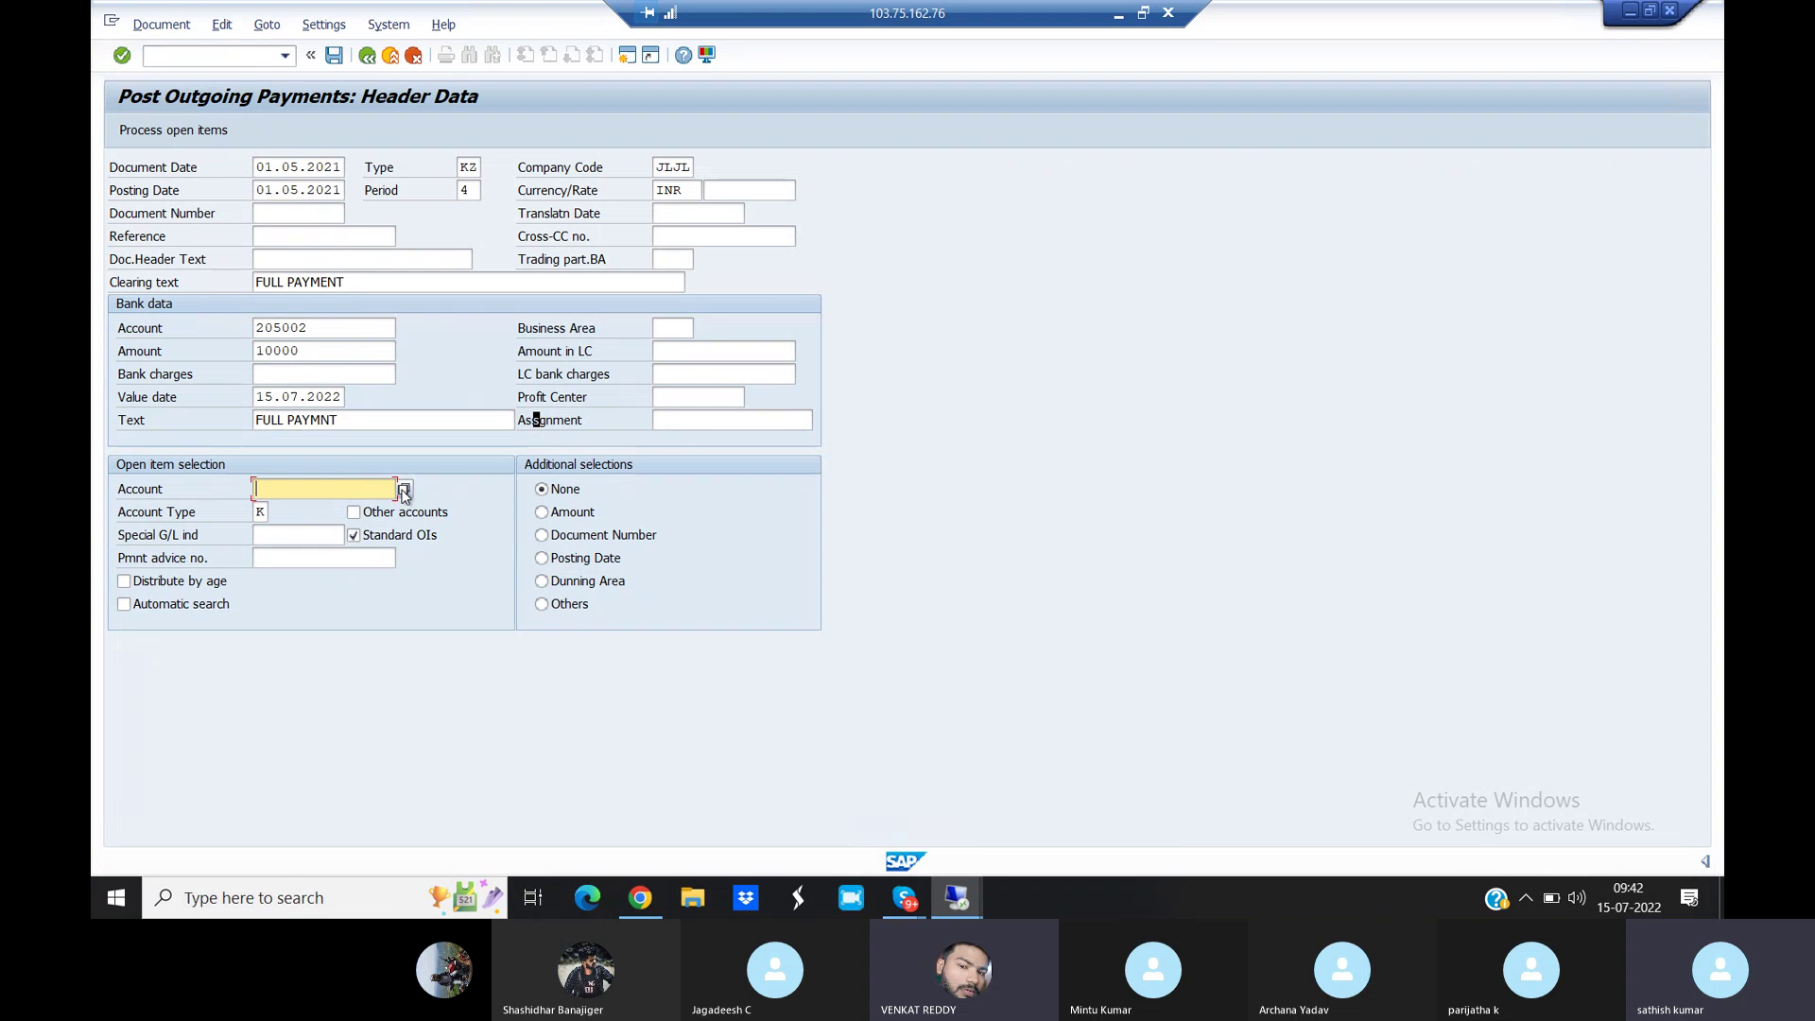
left_click(406, 488)
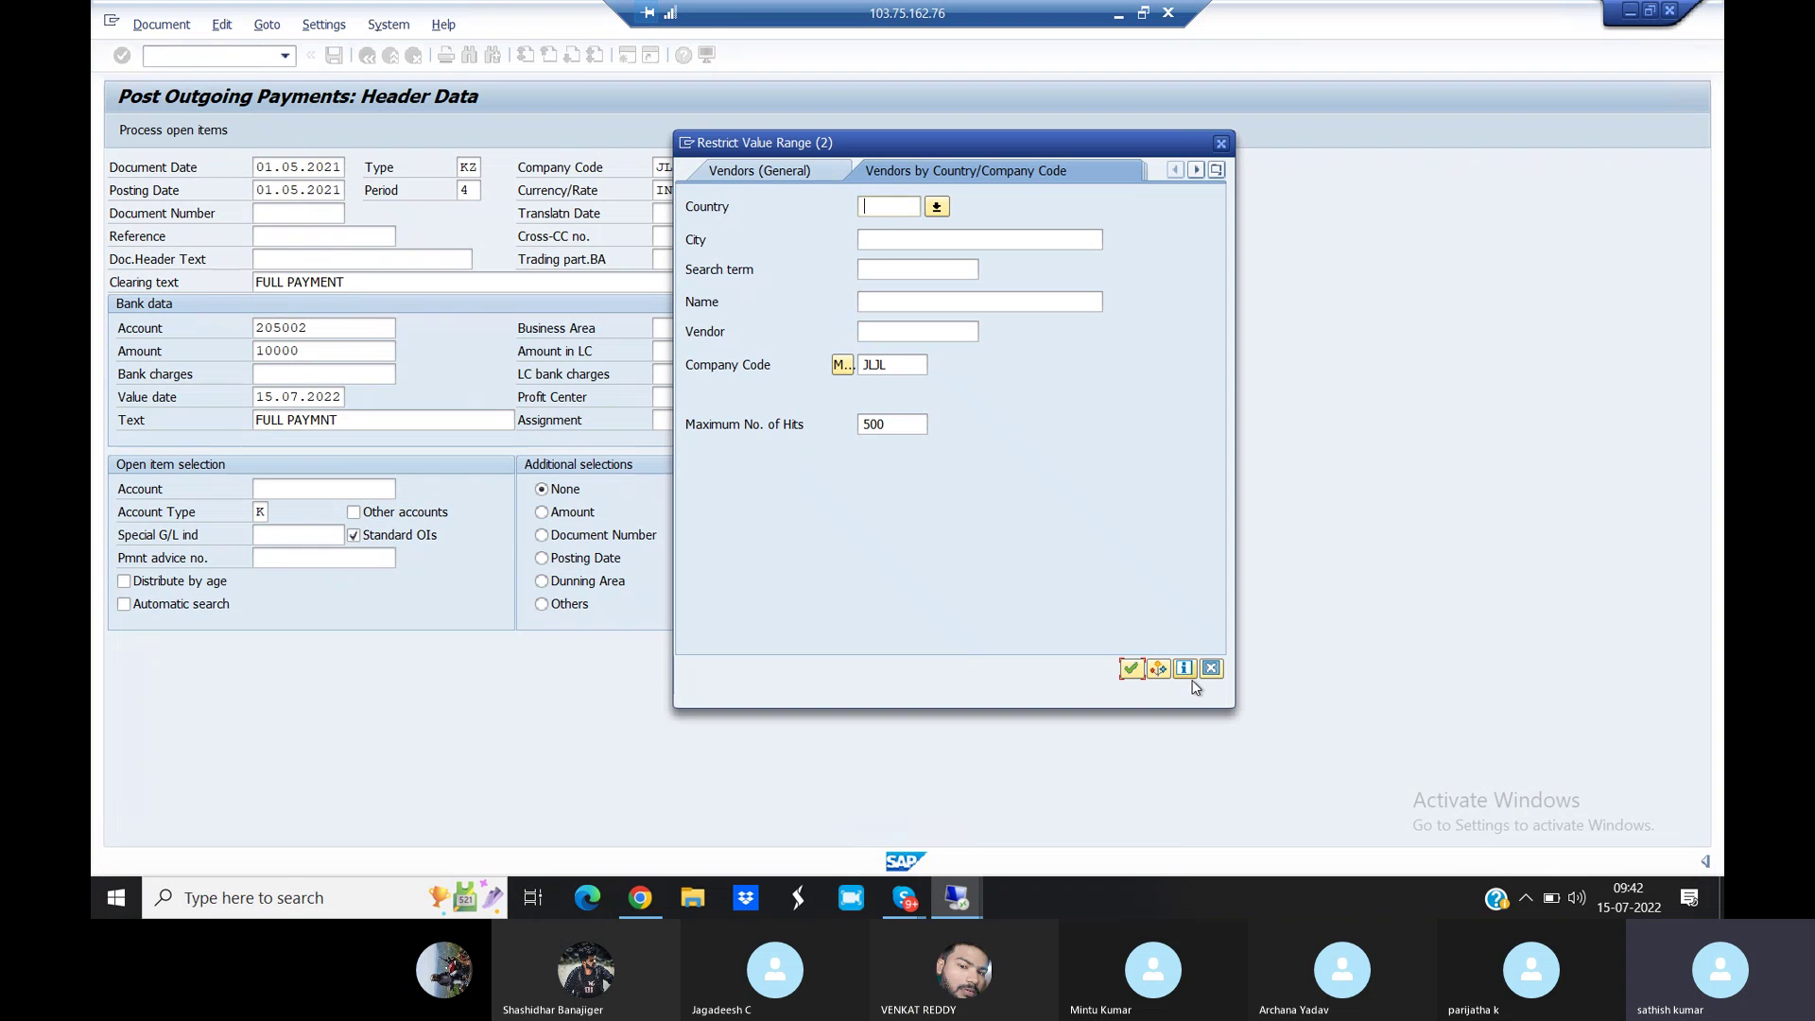
left_click(1134, 671)
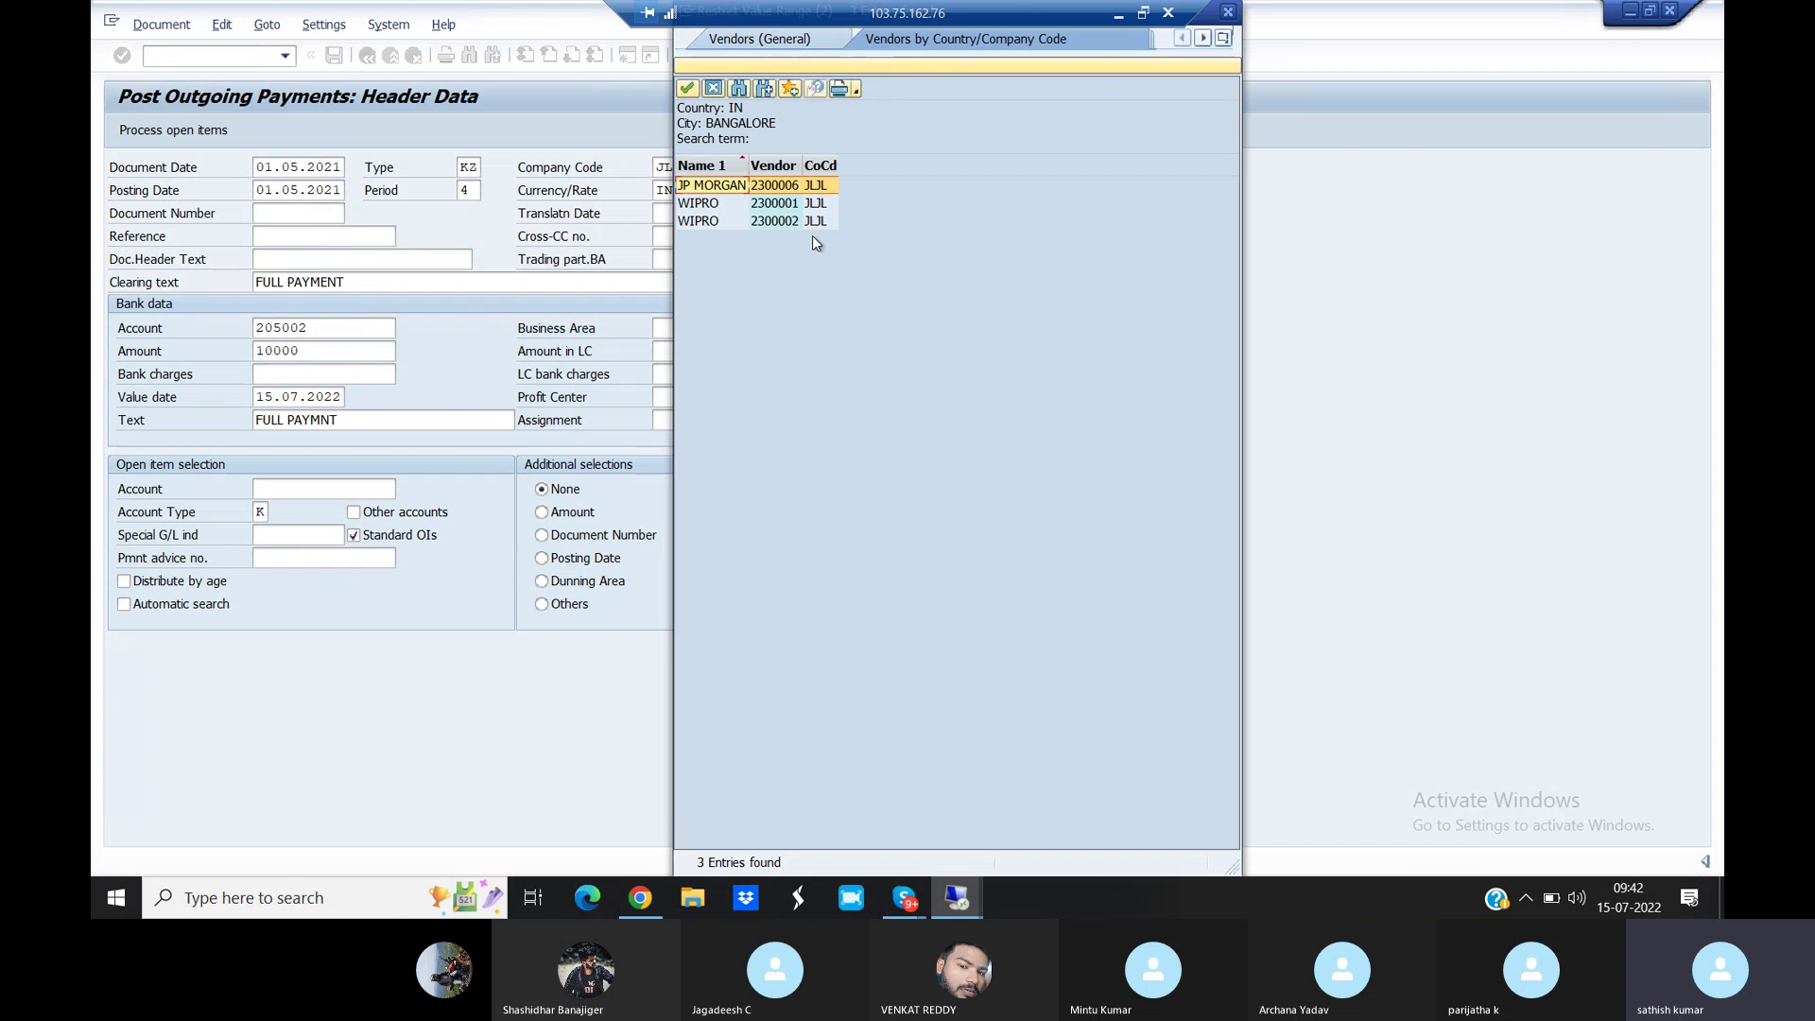
left_click(722, 186)
key("Return")
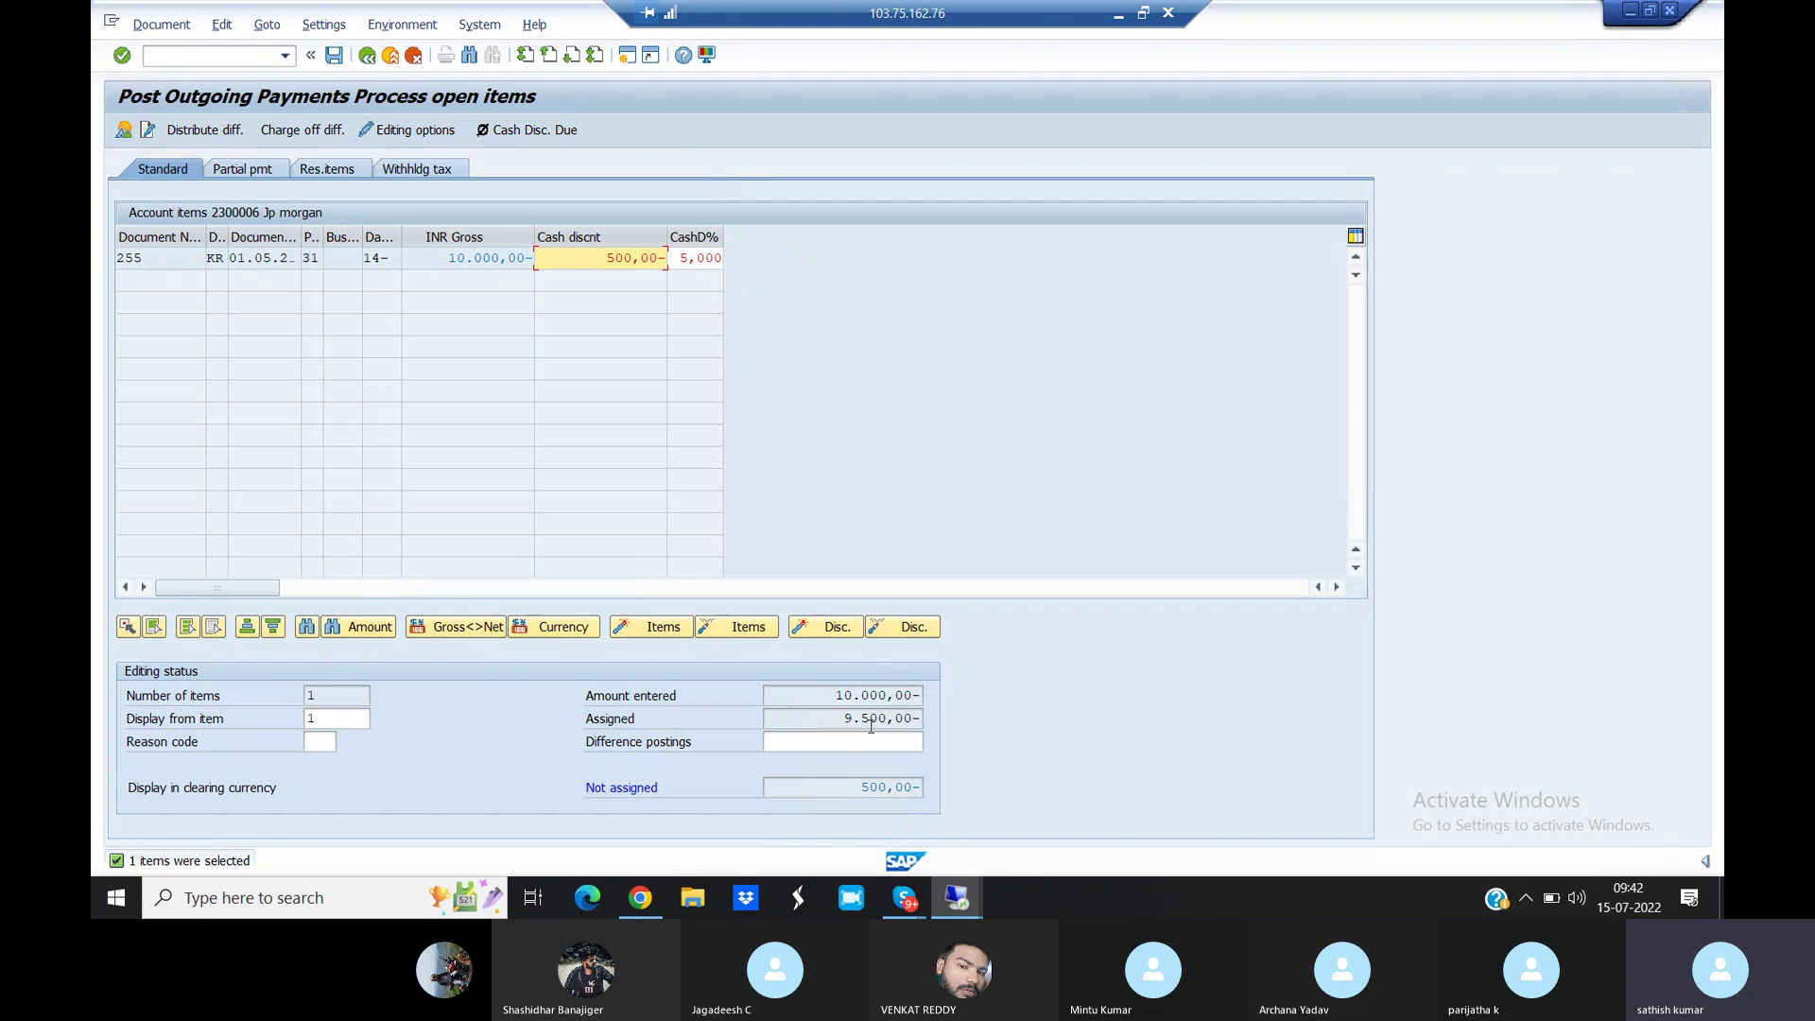
Check the assigned amount against the cash discount amount and percentage of the vendor's open invoice item
left_click_drag(844, 720, 903, 718)
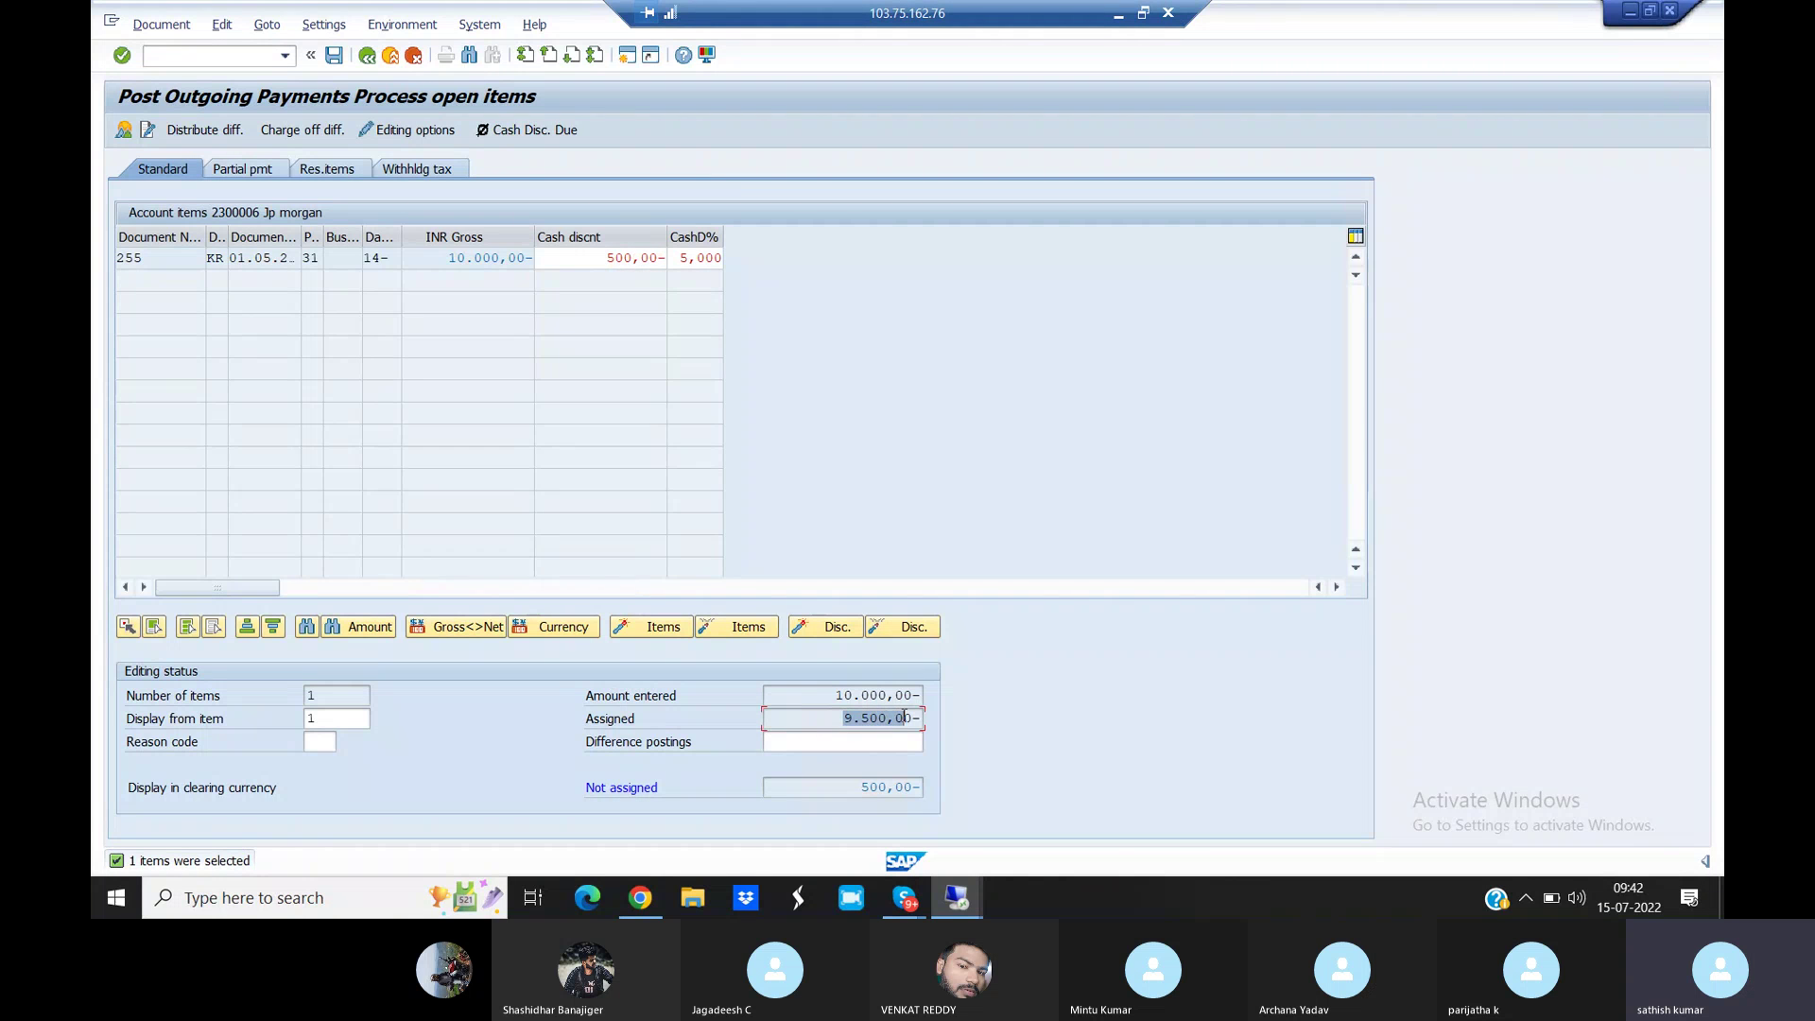
left_click(912, 717)
left_click(609, 258)
left_click_drag(607, 257, 720, 259)
left_click(719, 259)
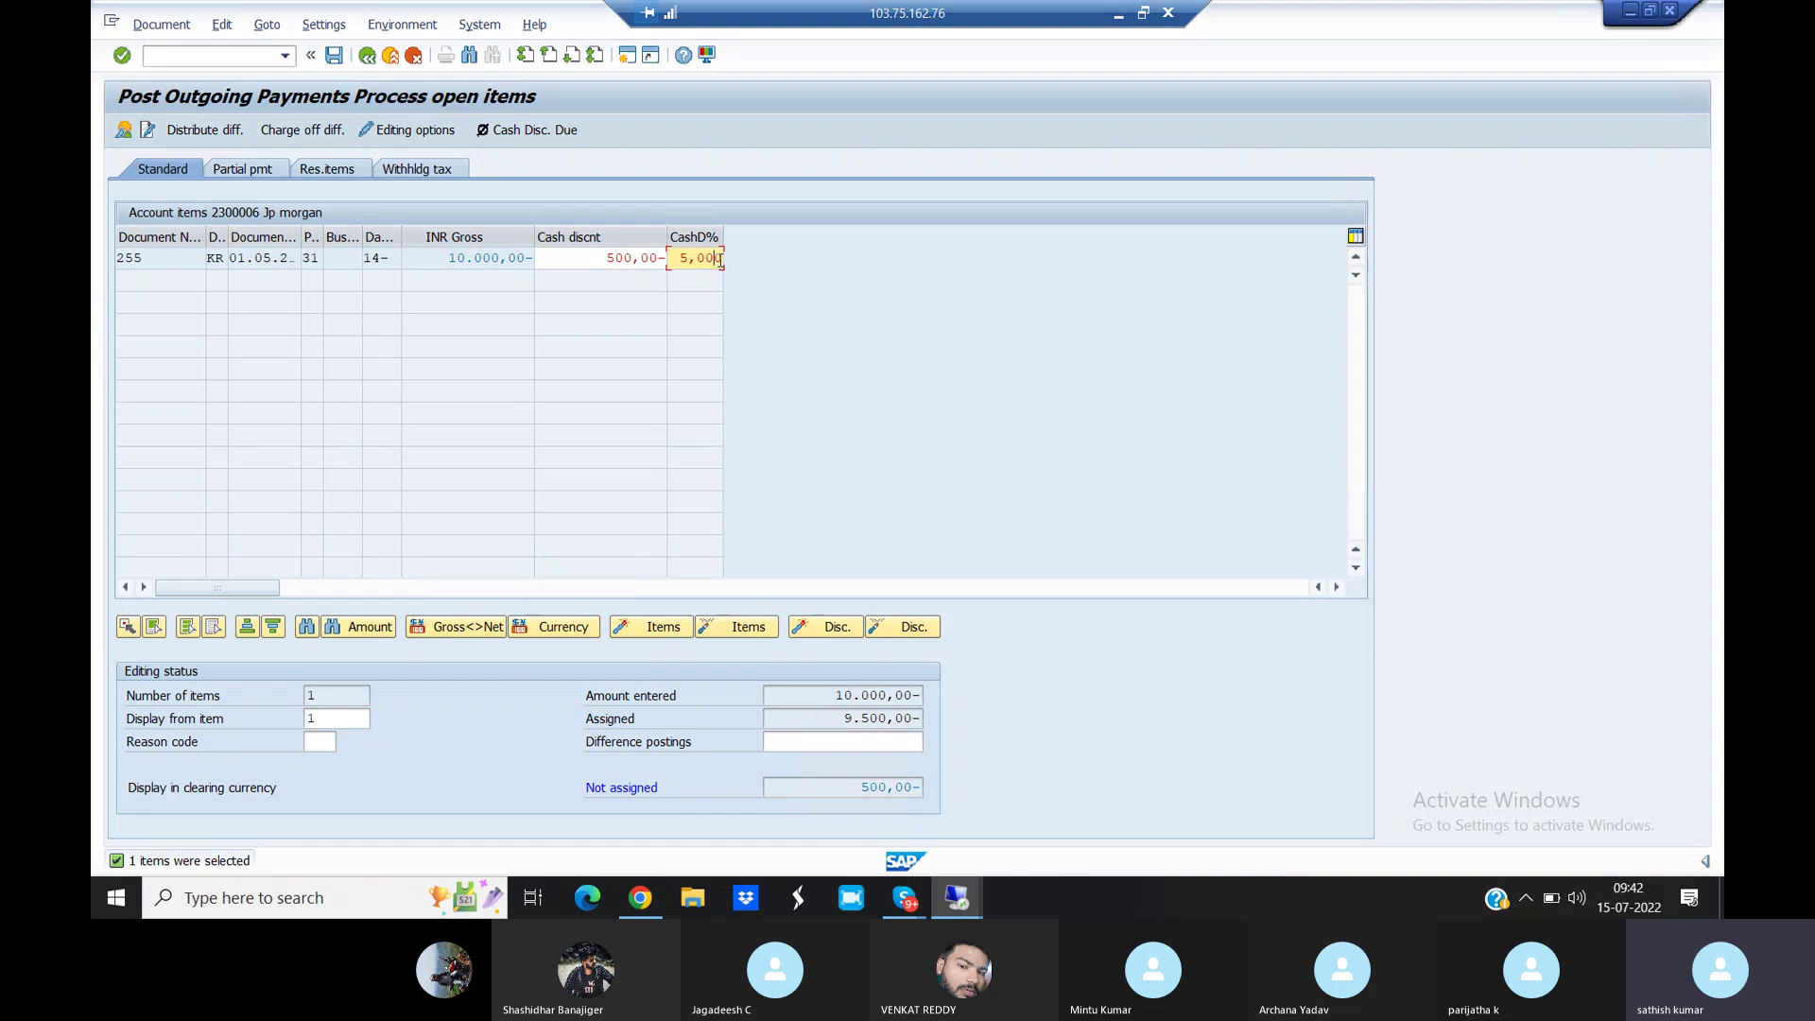
Change the Indian Bank line item's amount to 9500 and process the open items again
left_click(123, 131)
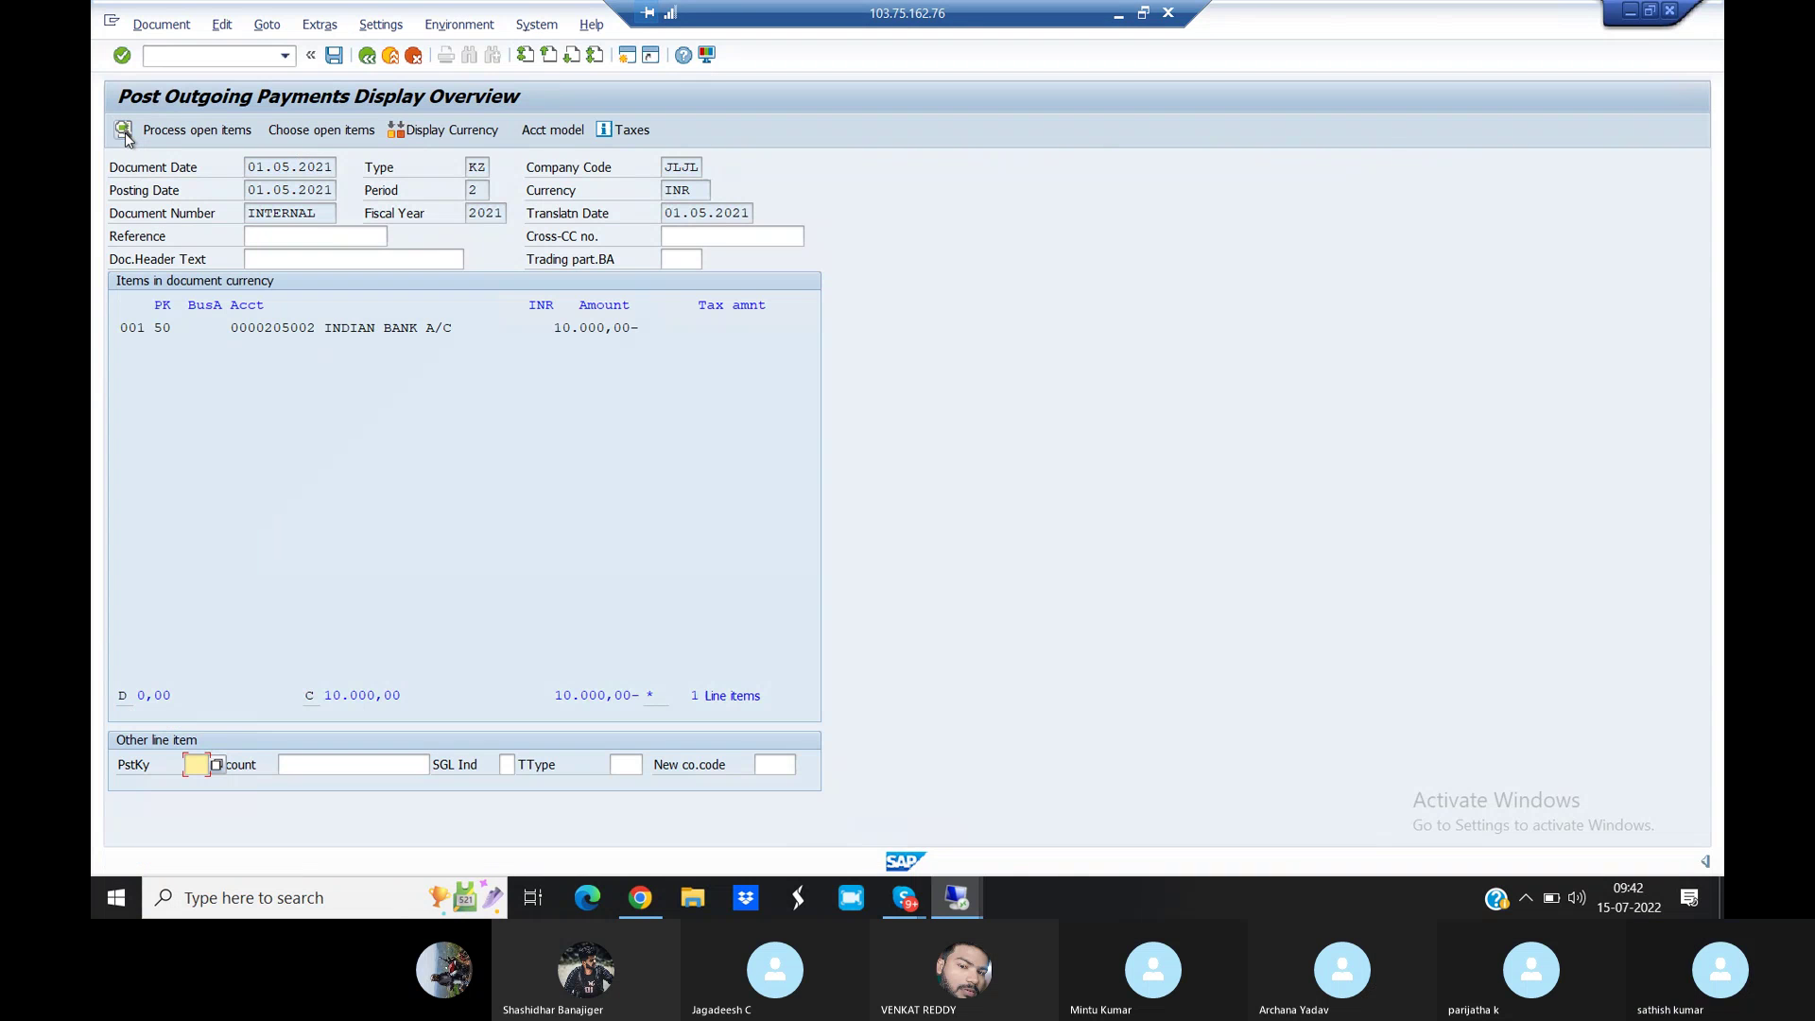
double_click(398, 326)
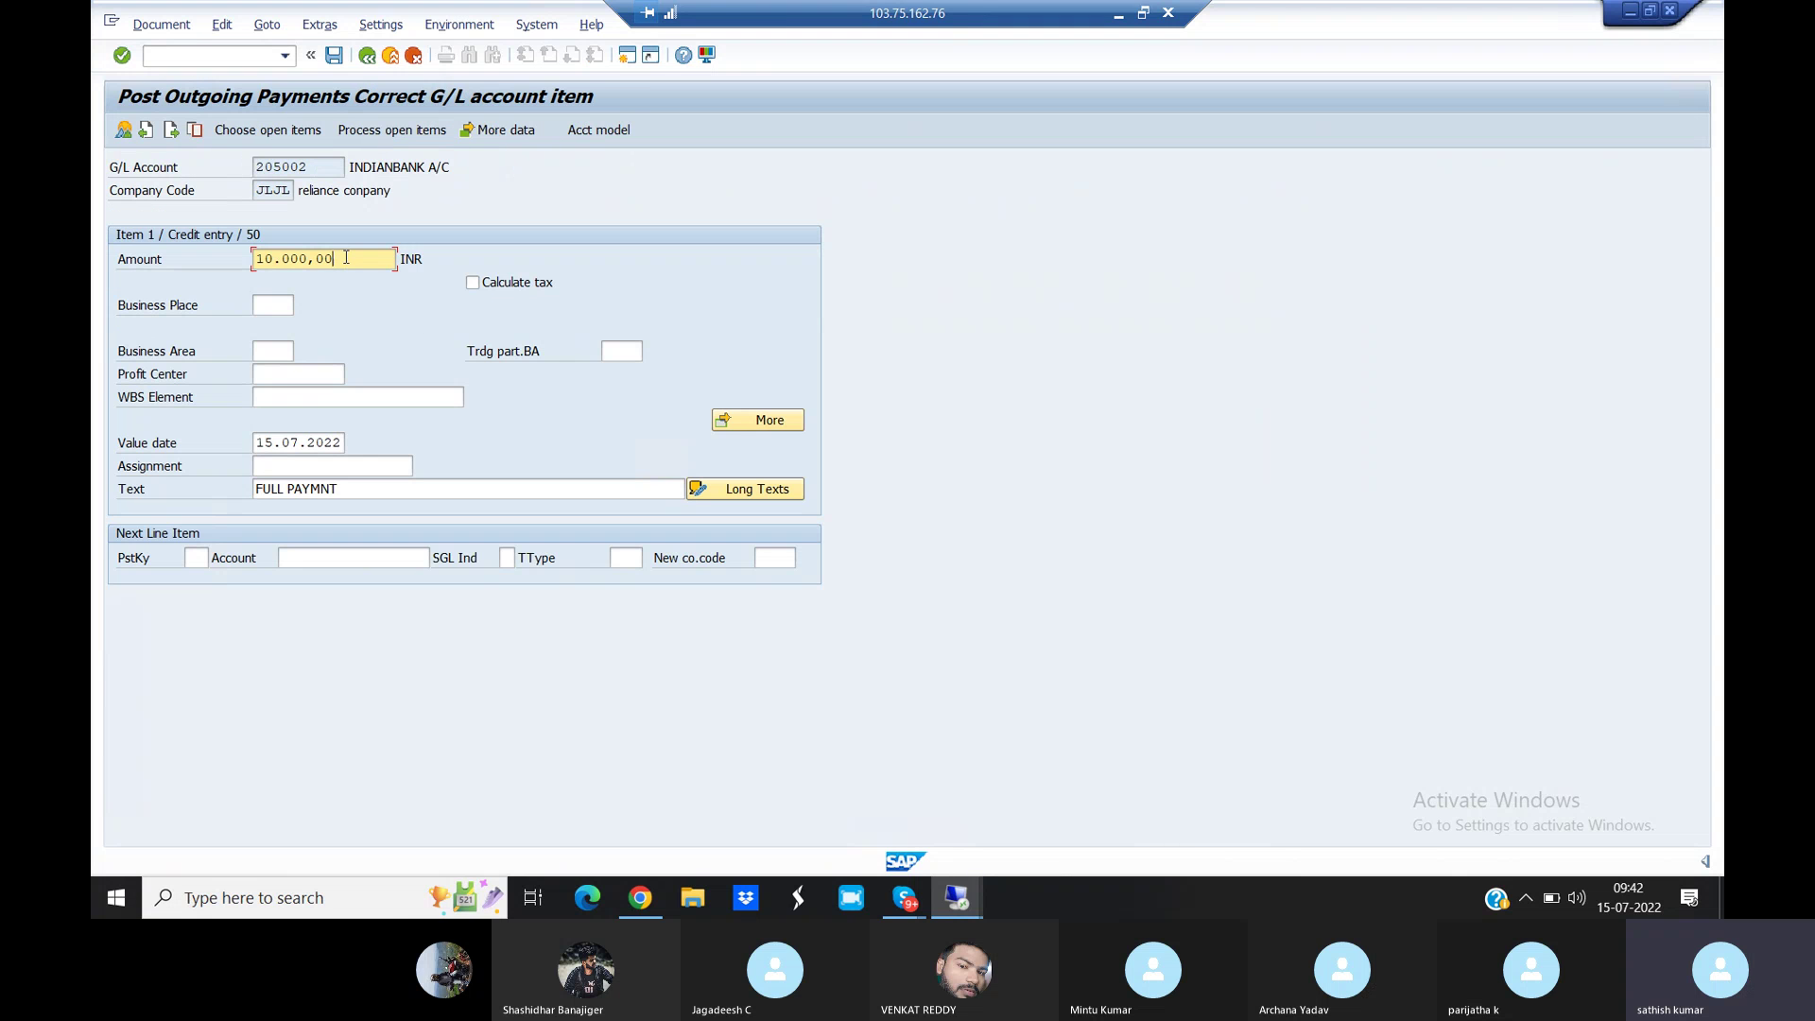
key("BackSpace")
key("BackSpace")
key("BackSpace")
key("BackSpace")
key("BackSpace")
key("BackSpace")
key("BackSpace")
key("BackSpace")
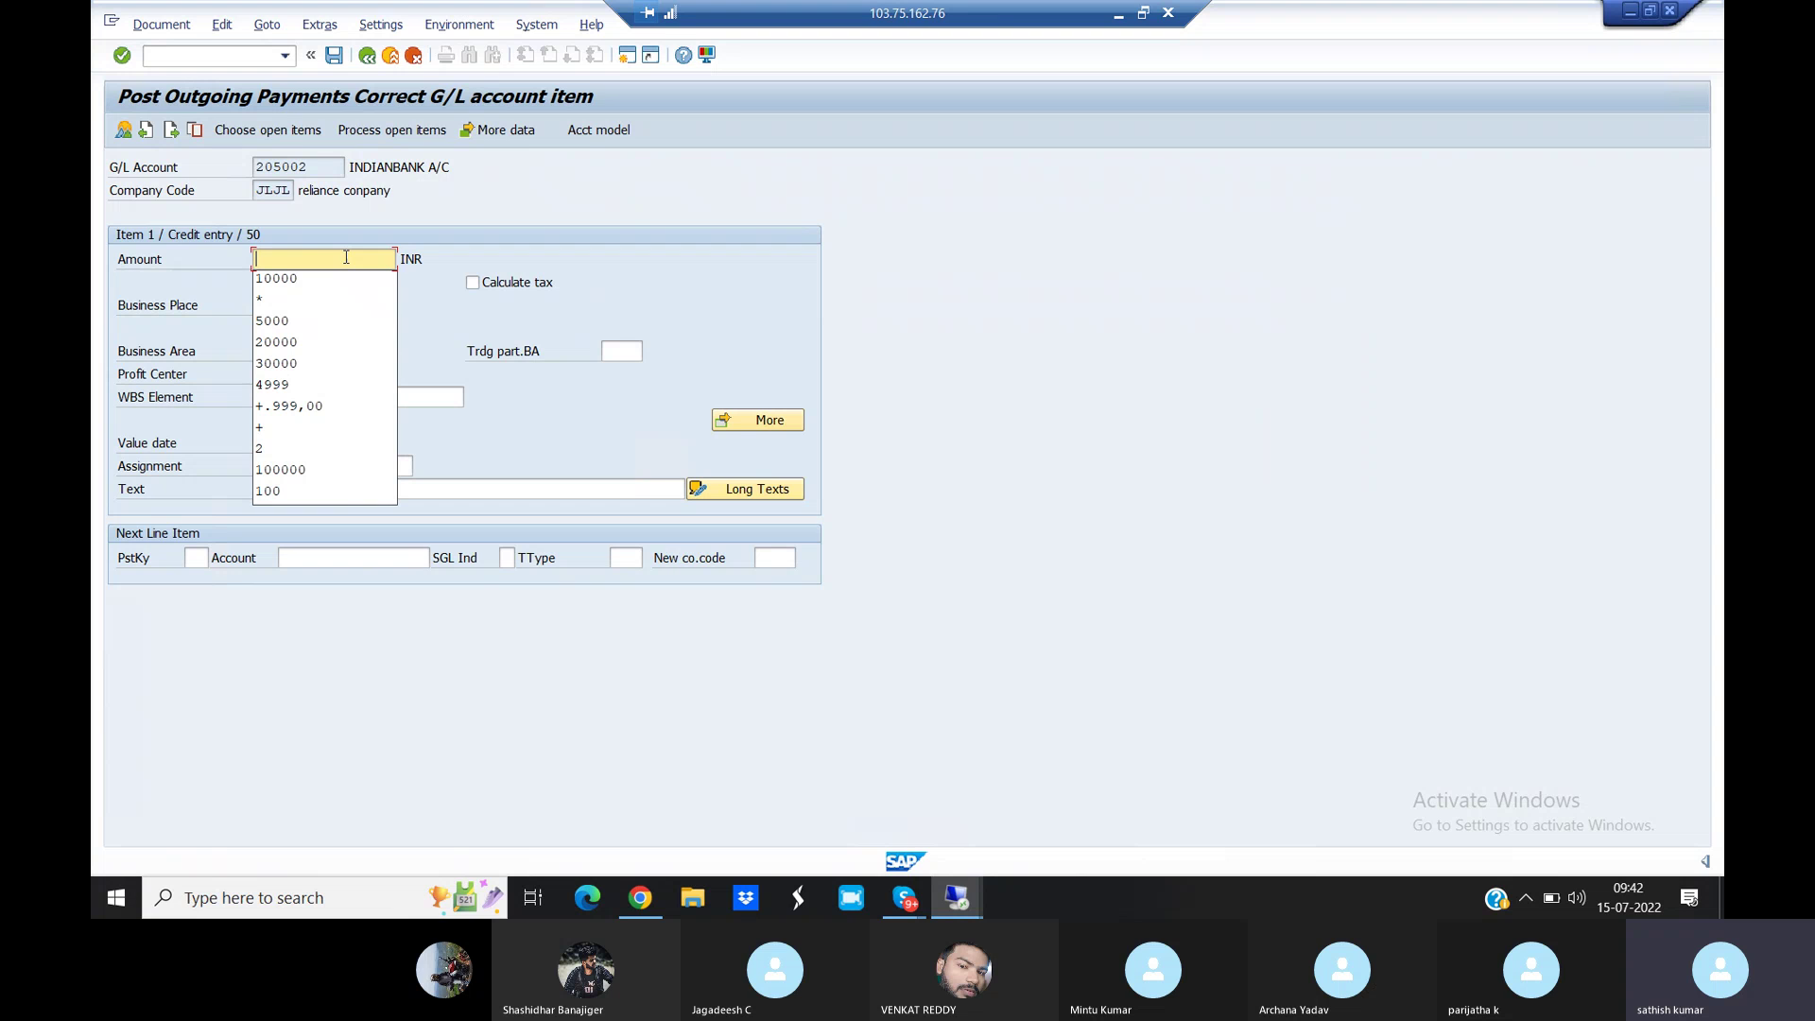
type("5,00")
key("BackSpace")
key("BackSpace")
key("BackSpace")
key("BackSpace")
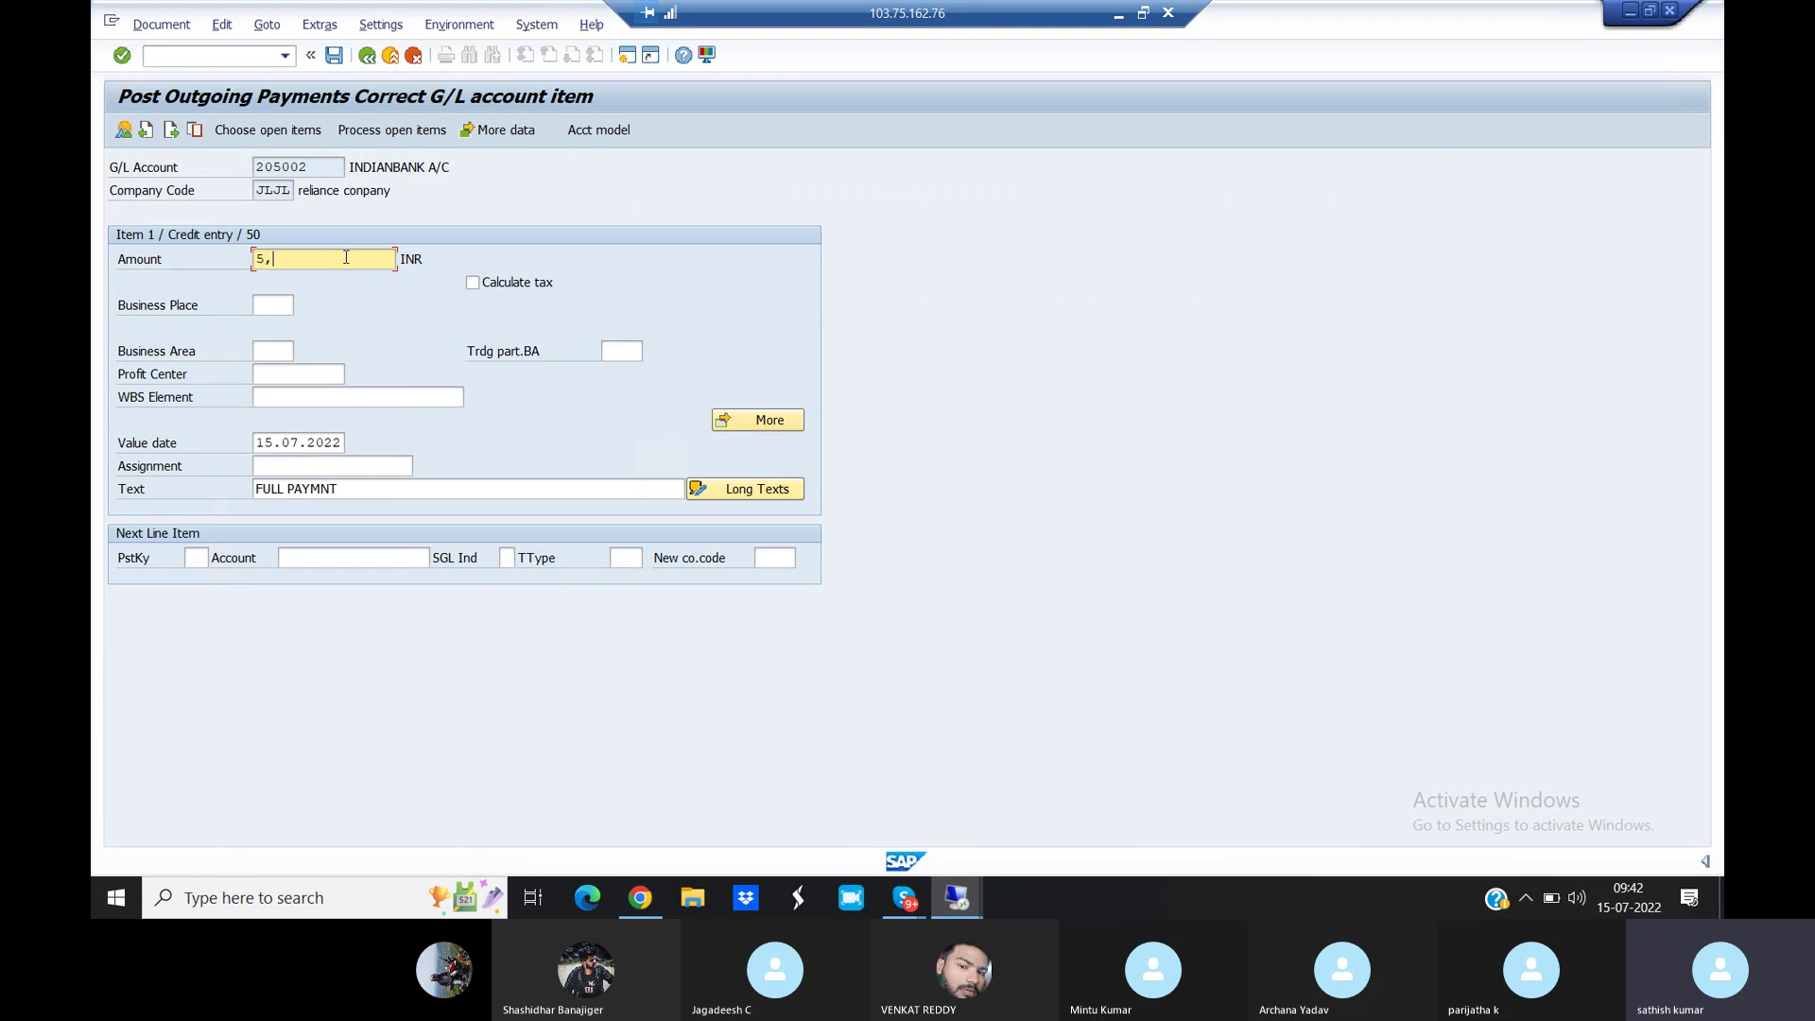
type("9500")
left_click(394, 132)
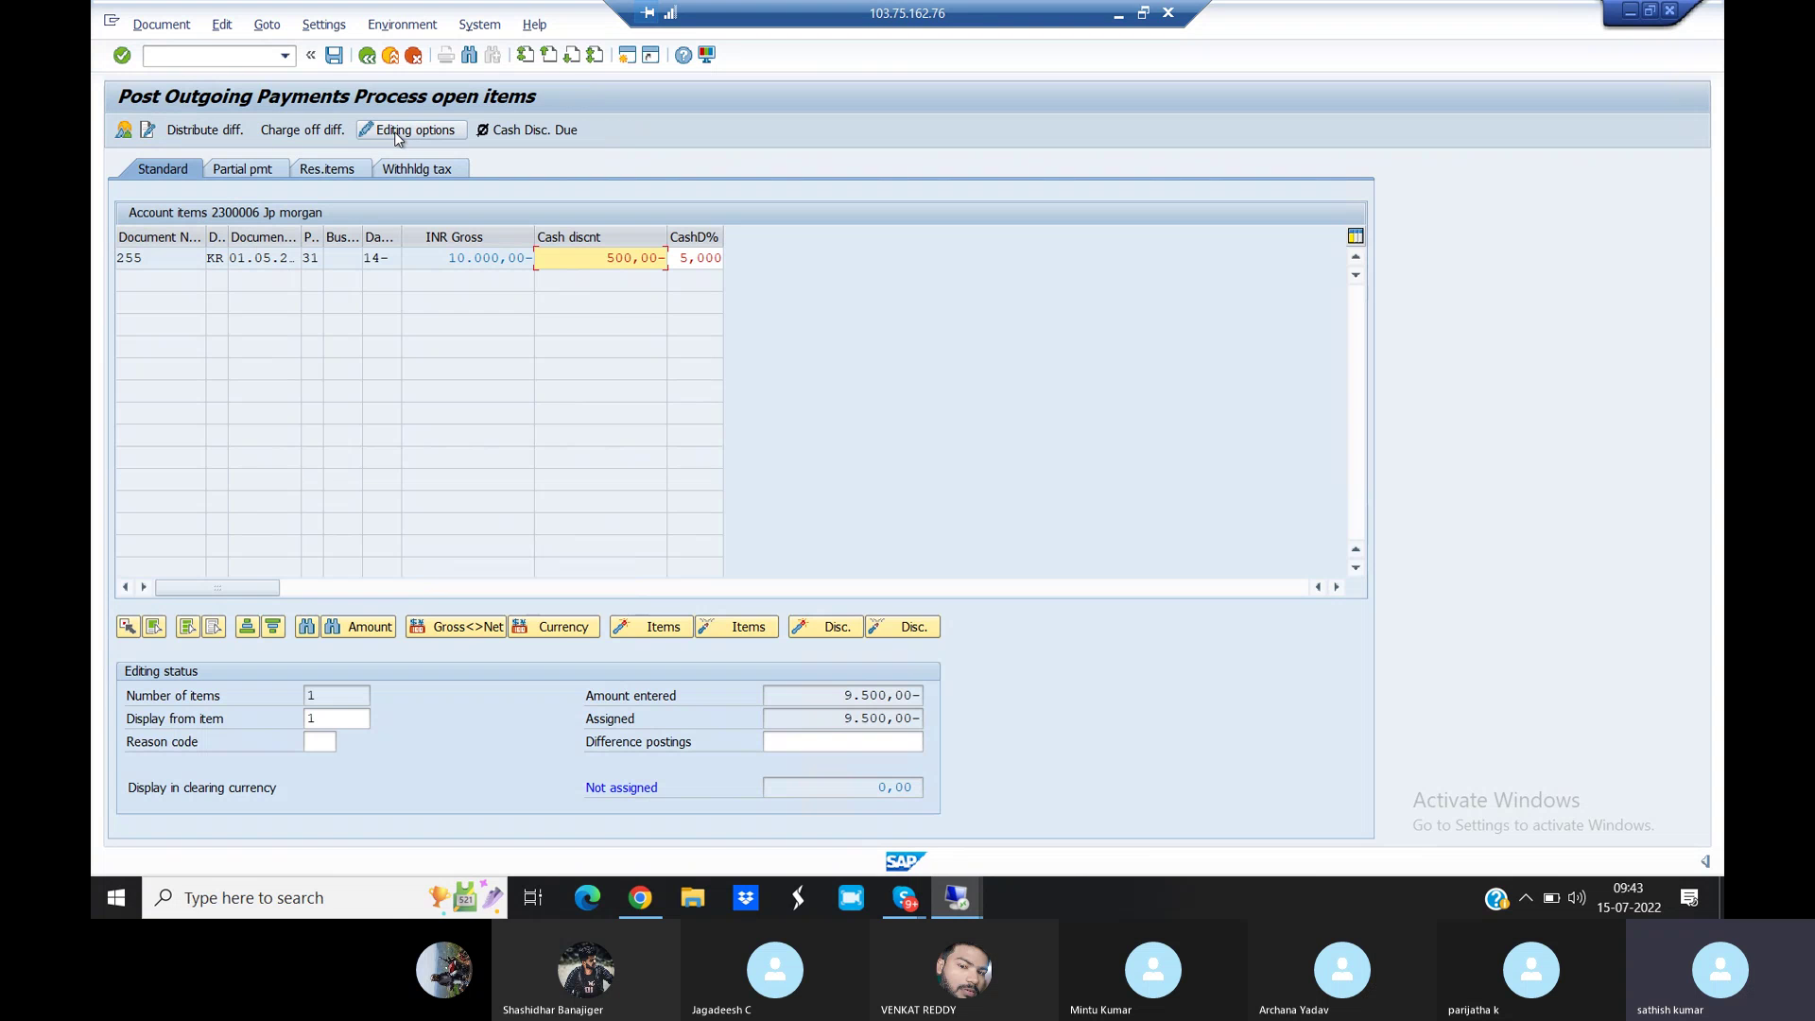
Check the entered, assigned and unassigned amounts and the cash discount, and post the outgoing payment
left_click(836, 694)
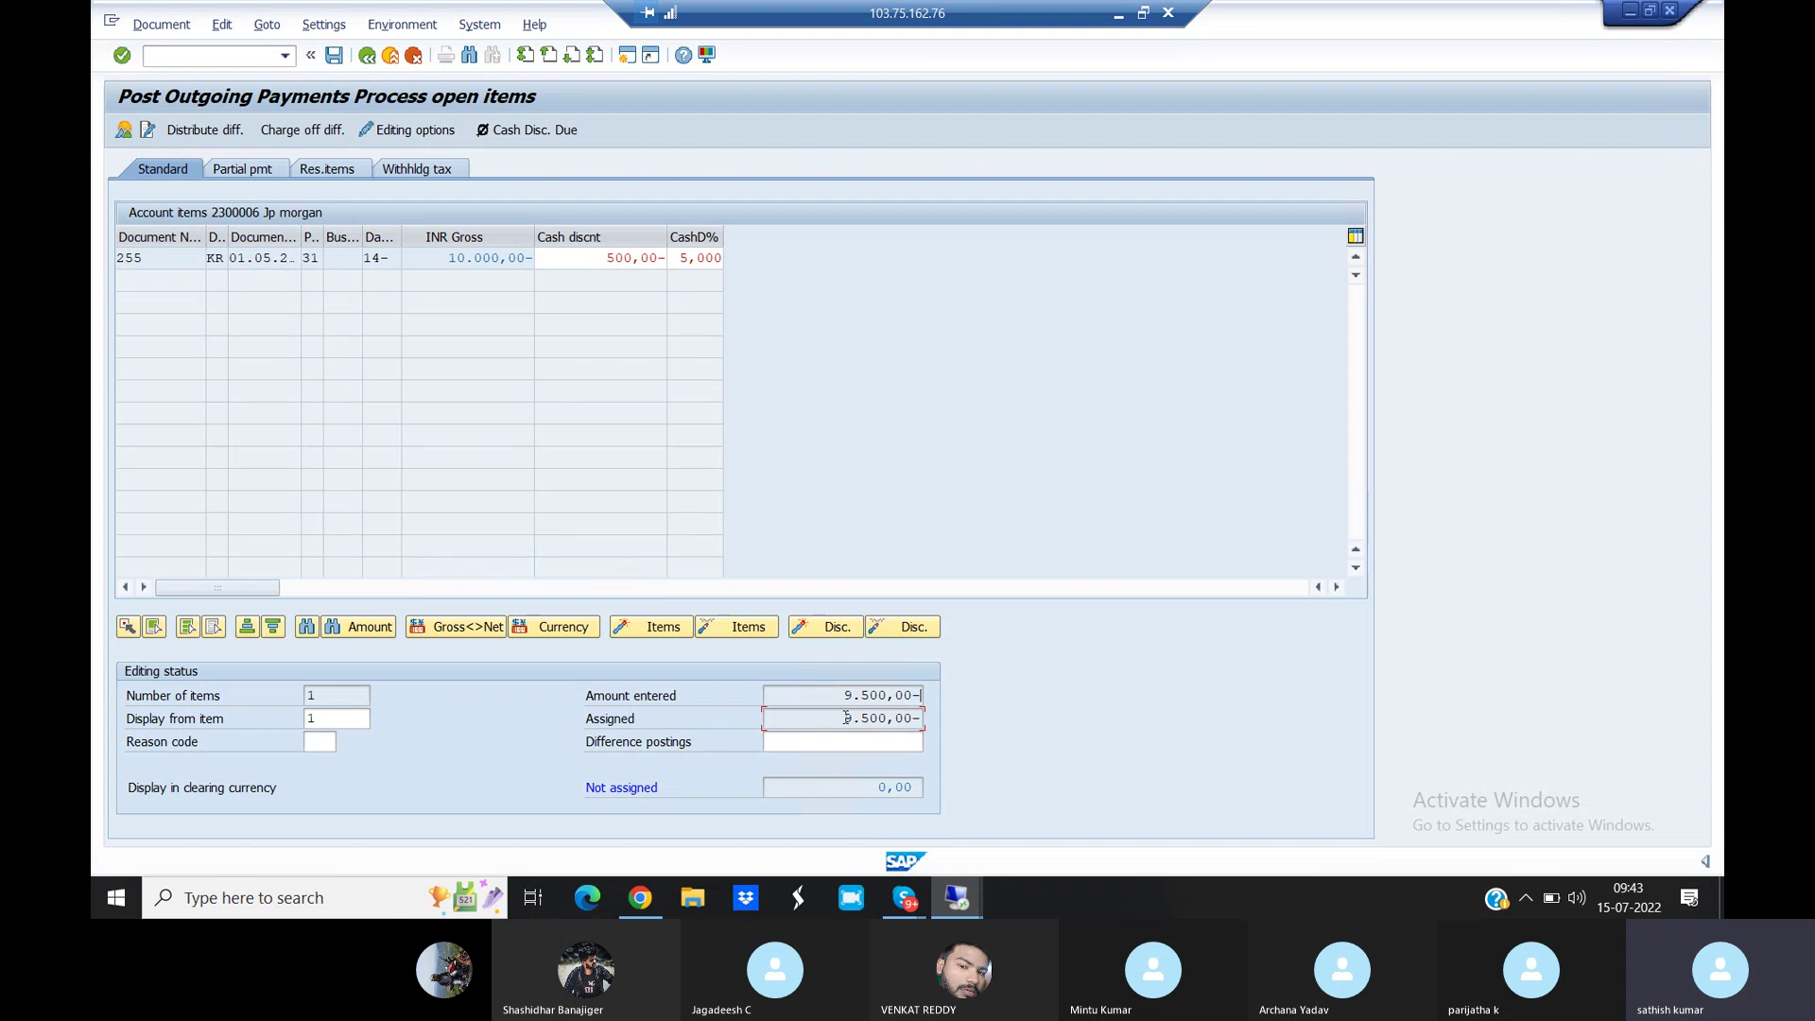
left_click_drag(857, 790, 966, 782)
left_click(966, 781)
left_click_drag(594, 256, 672, 258)
left_click(671, 257)
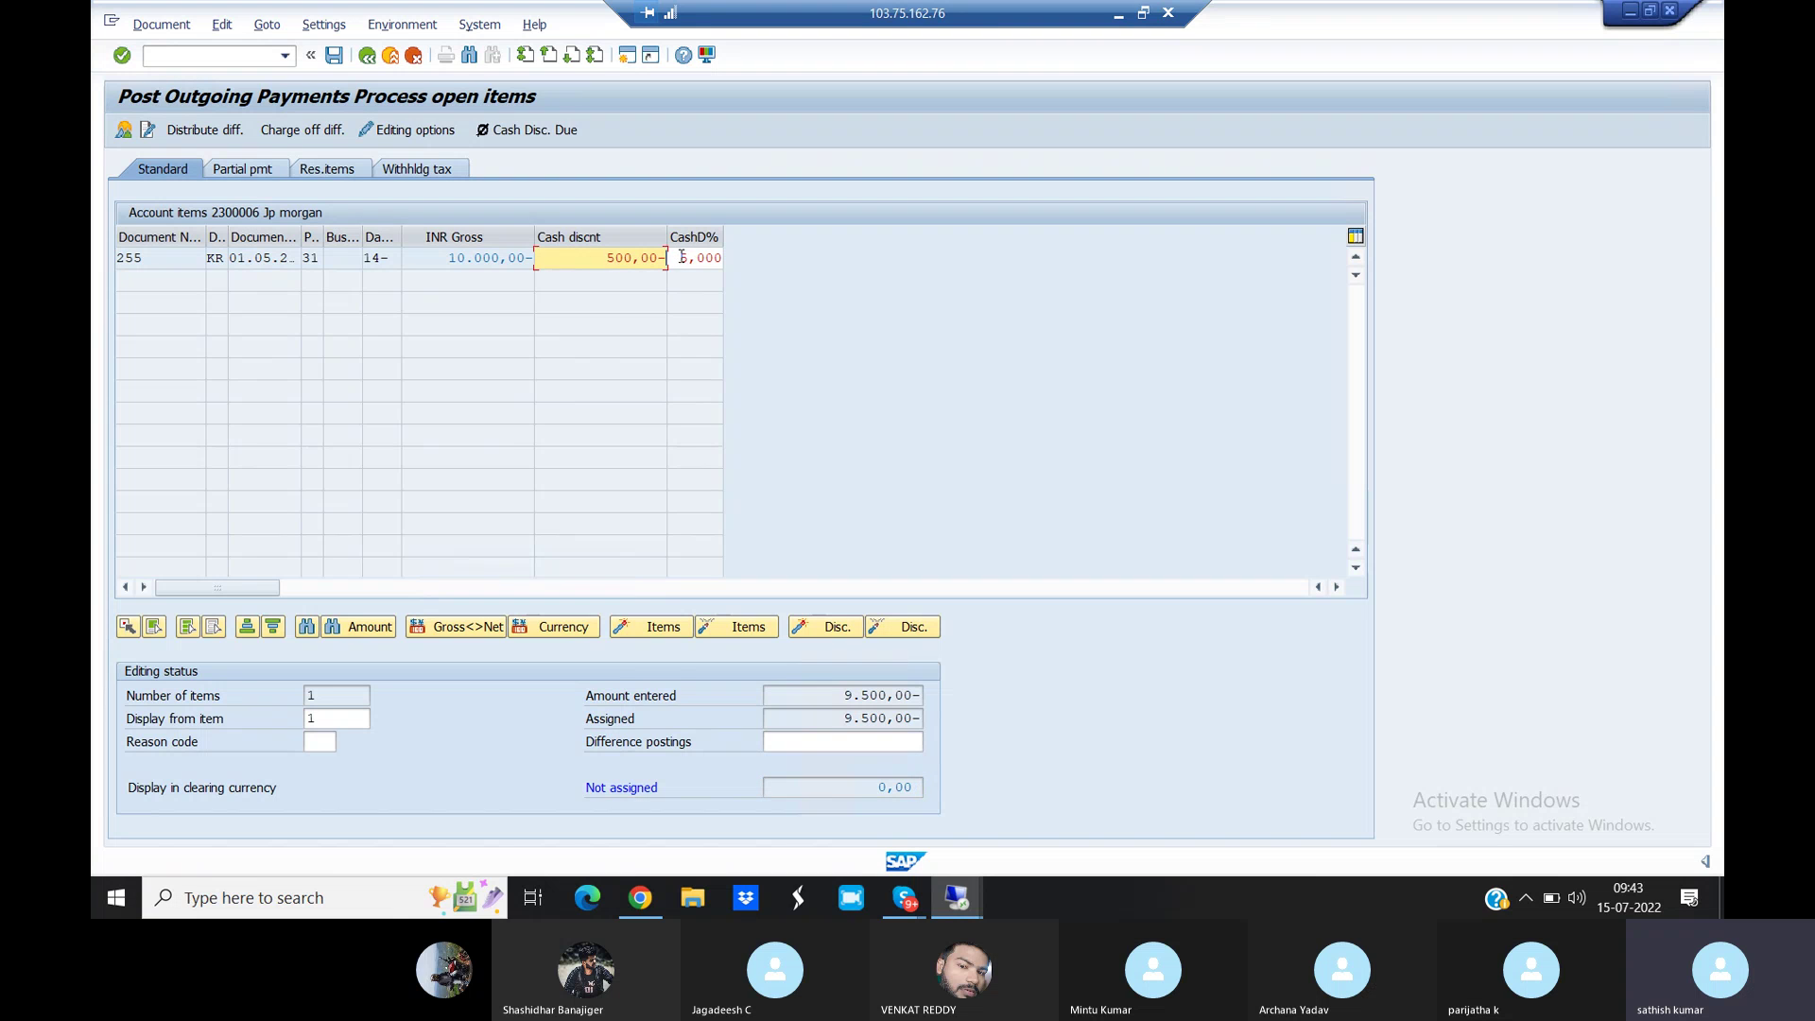
left_click(682, 257)
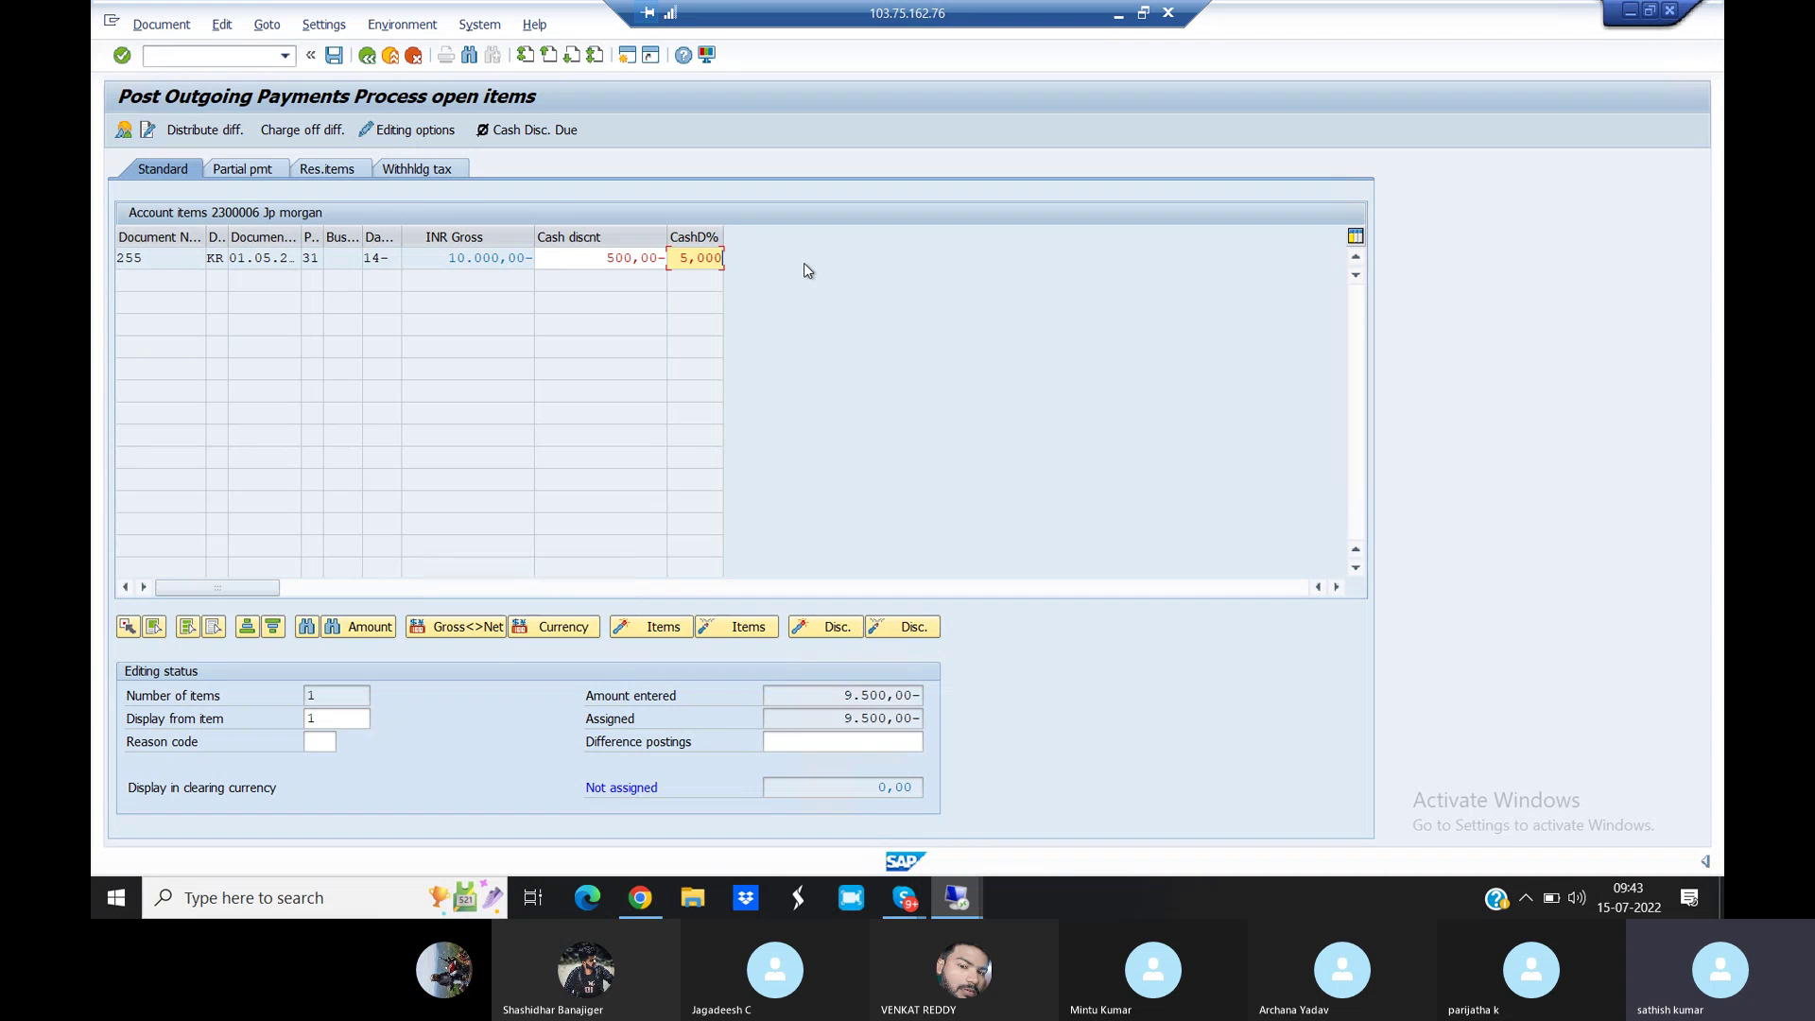
left_click(334, 56)
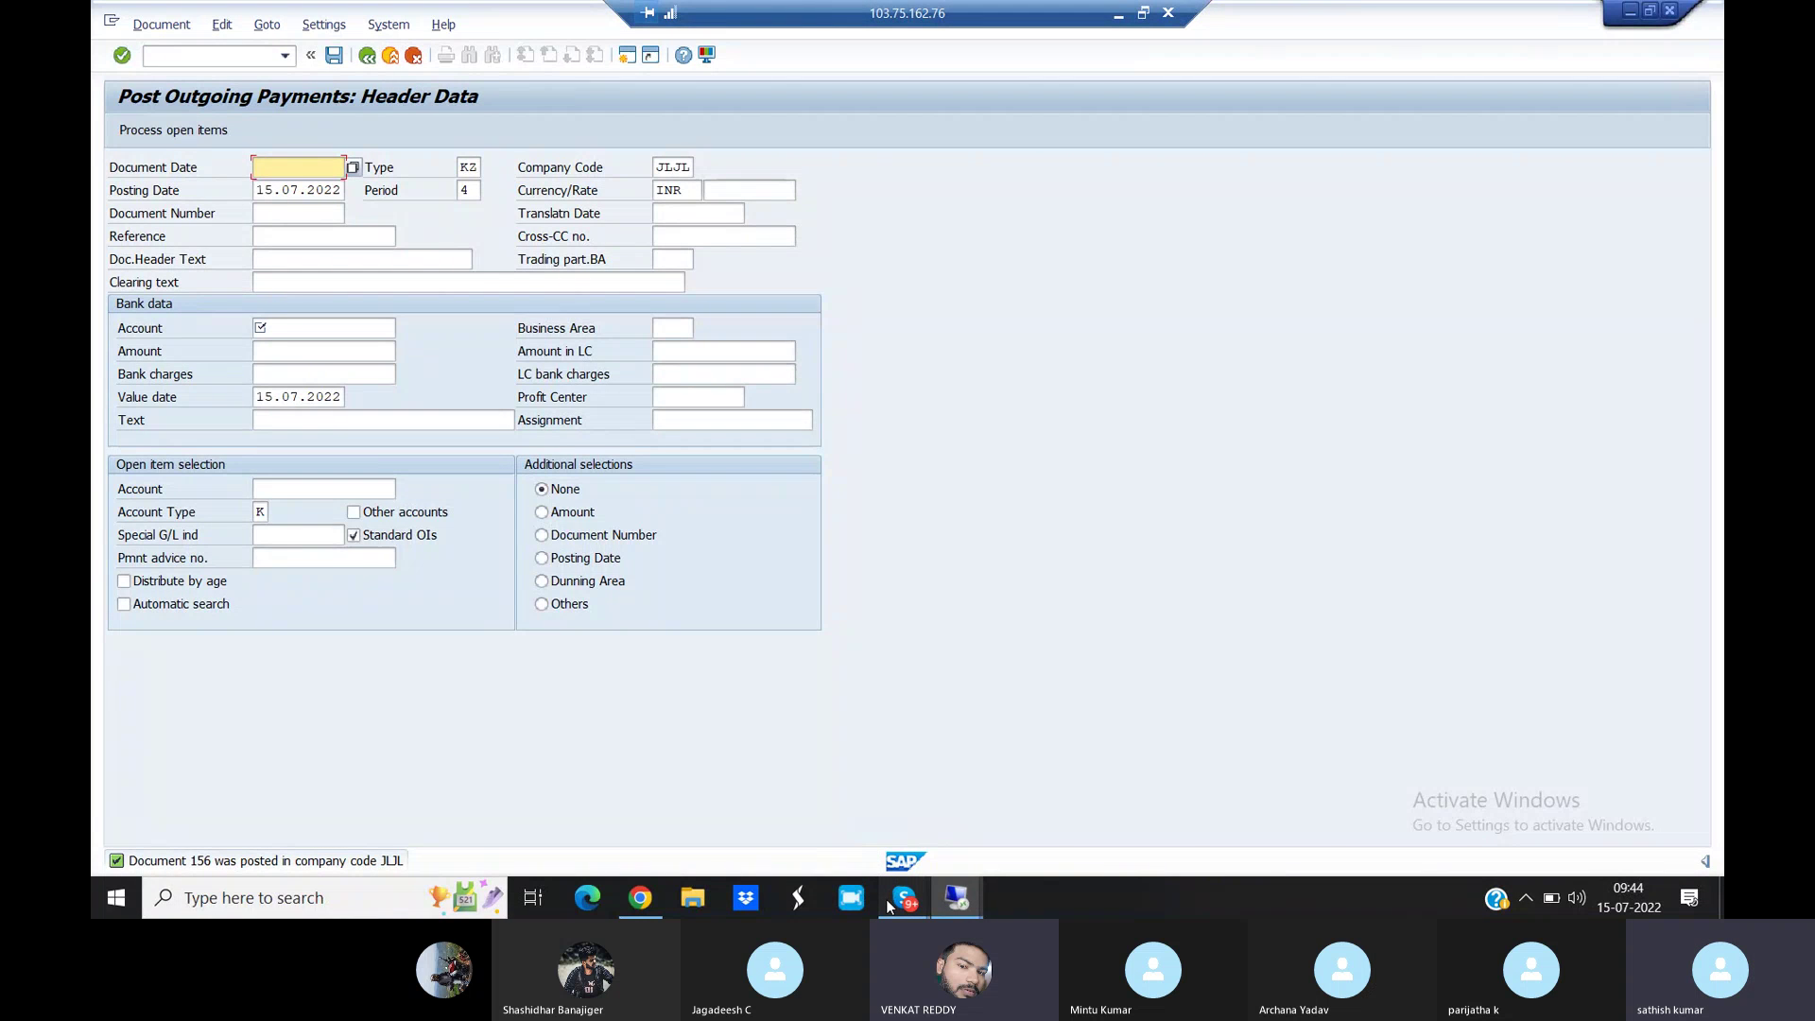
mouse_move(889, 905)
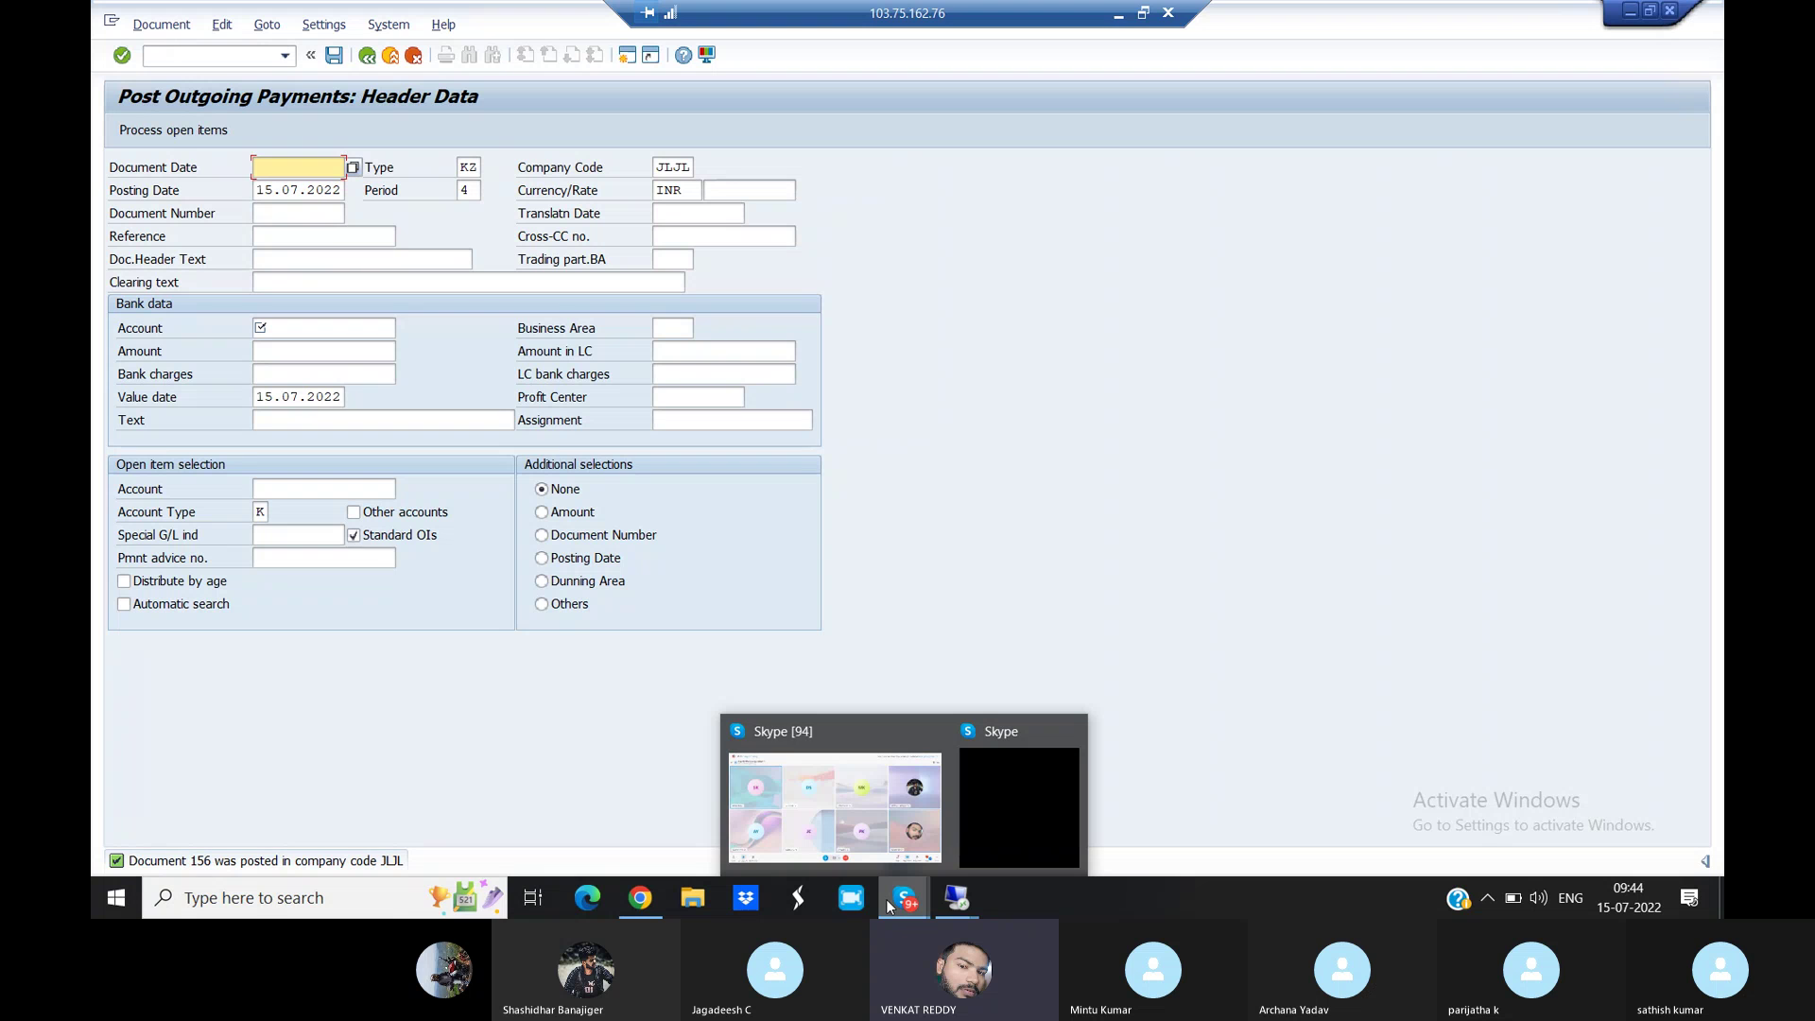
left_click(851, 802)
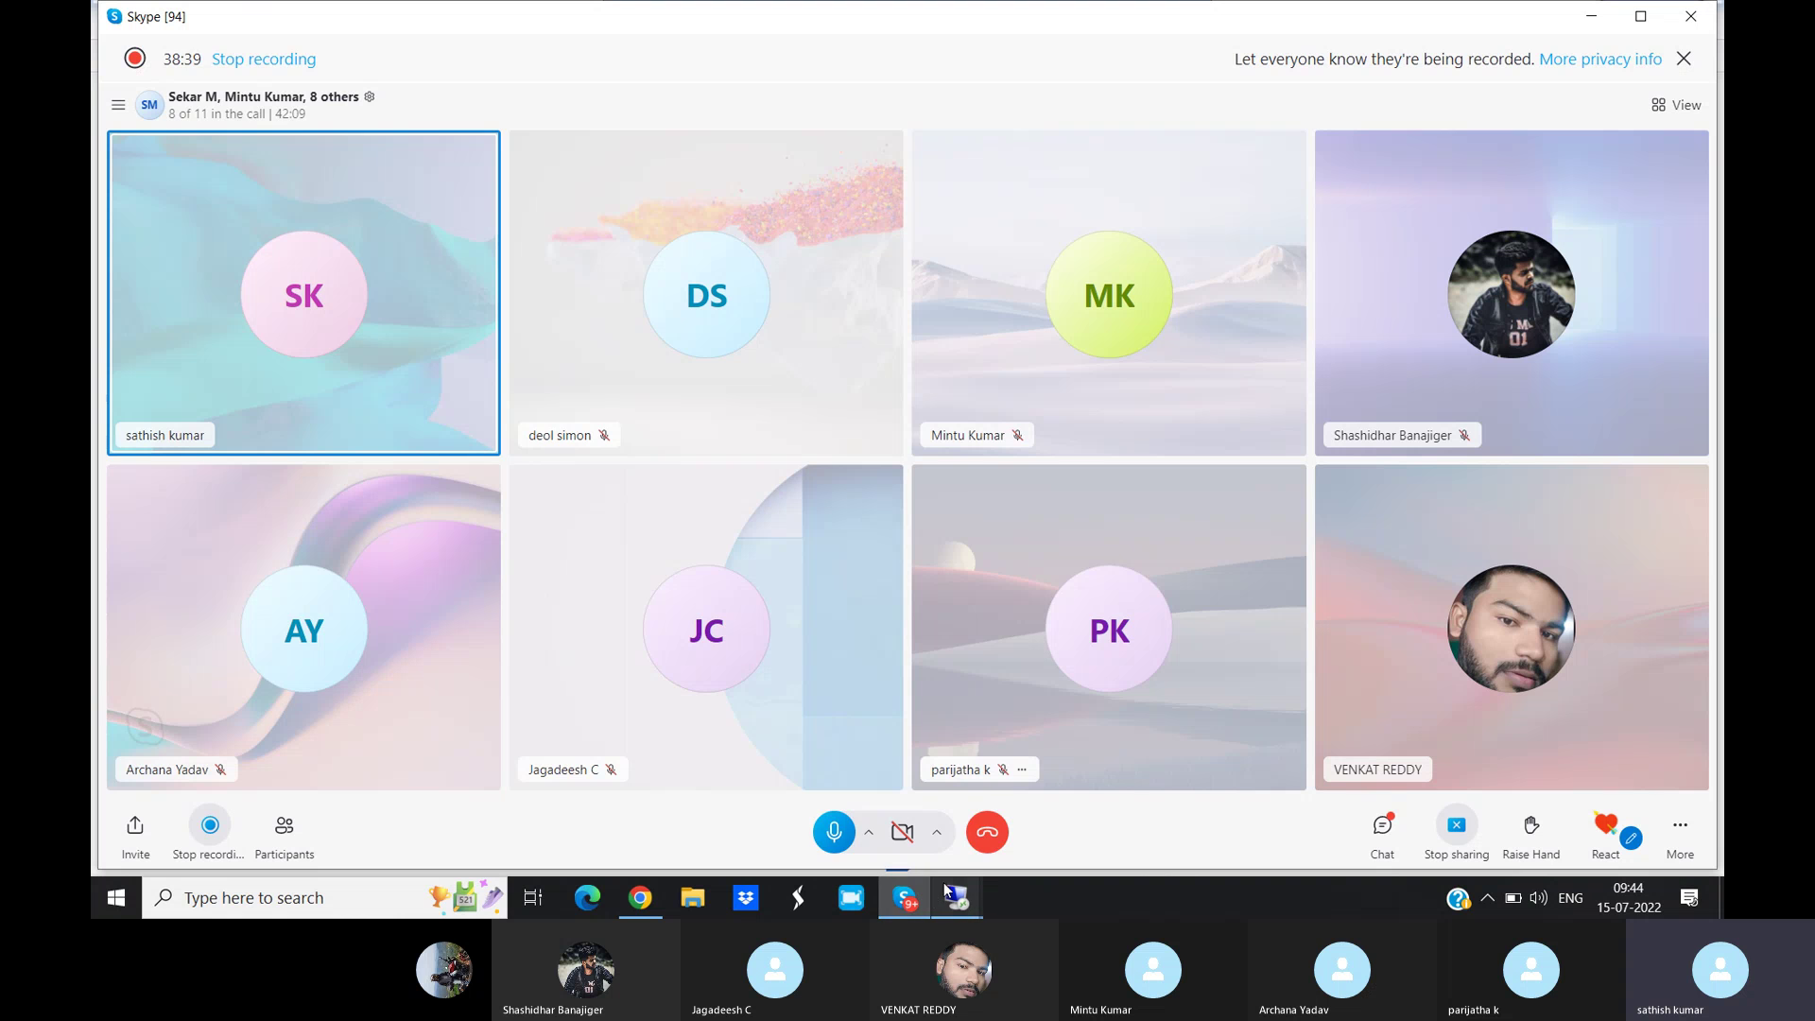
mouse_move(964, 896)
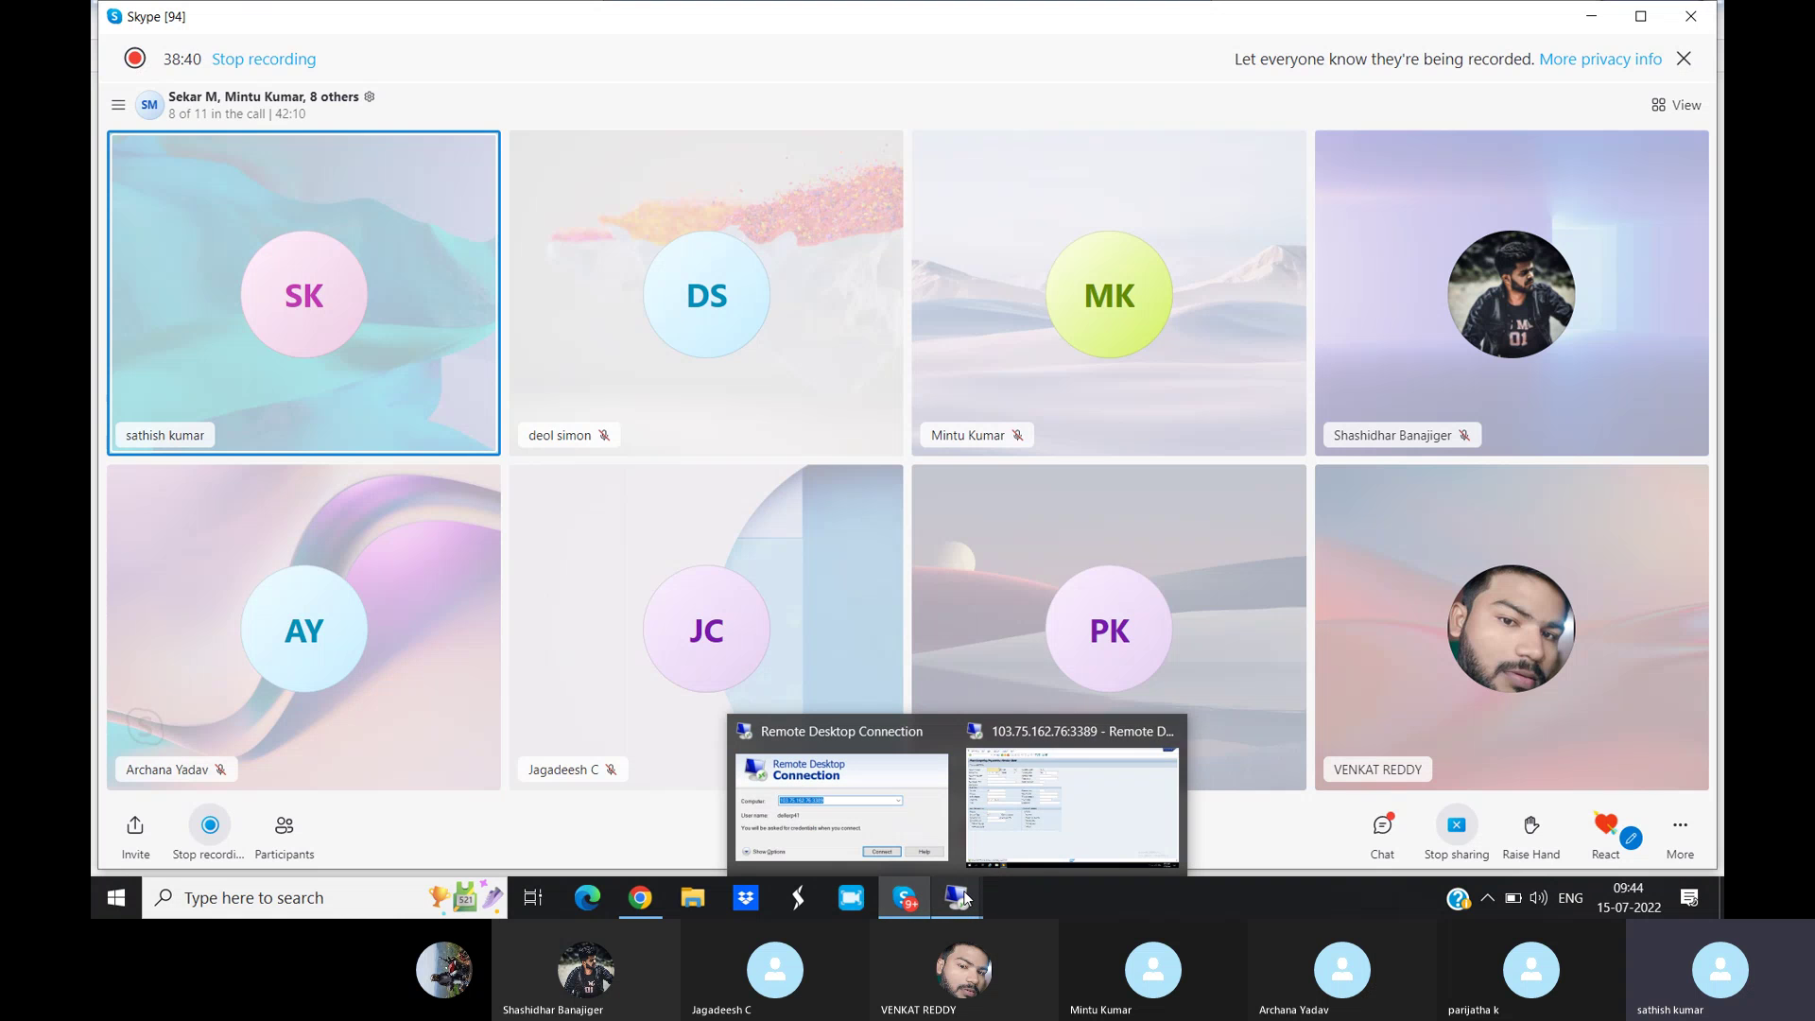
left_click(1066, 825)
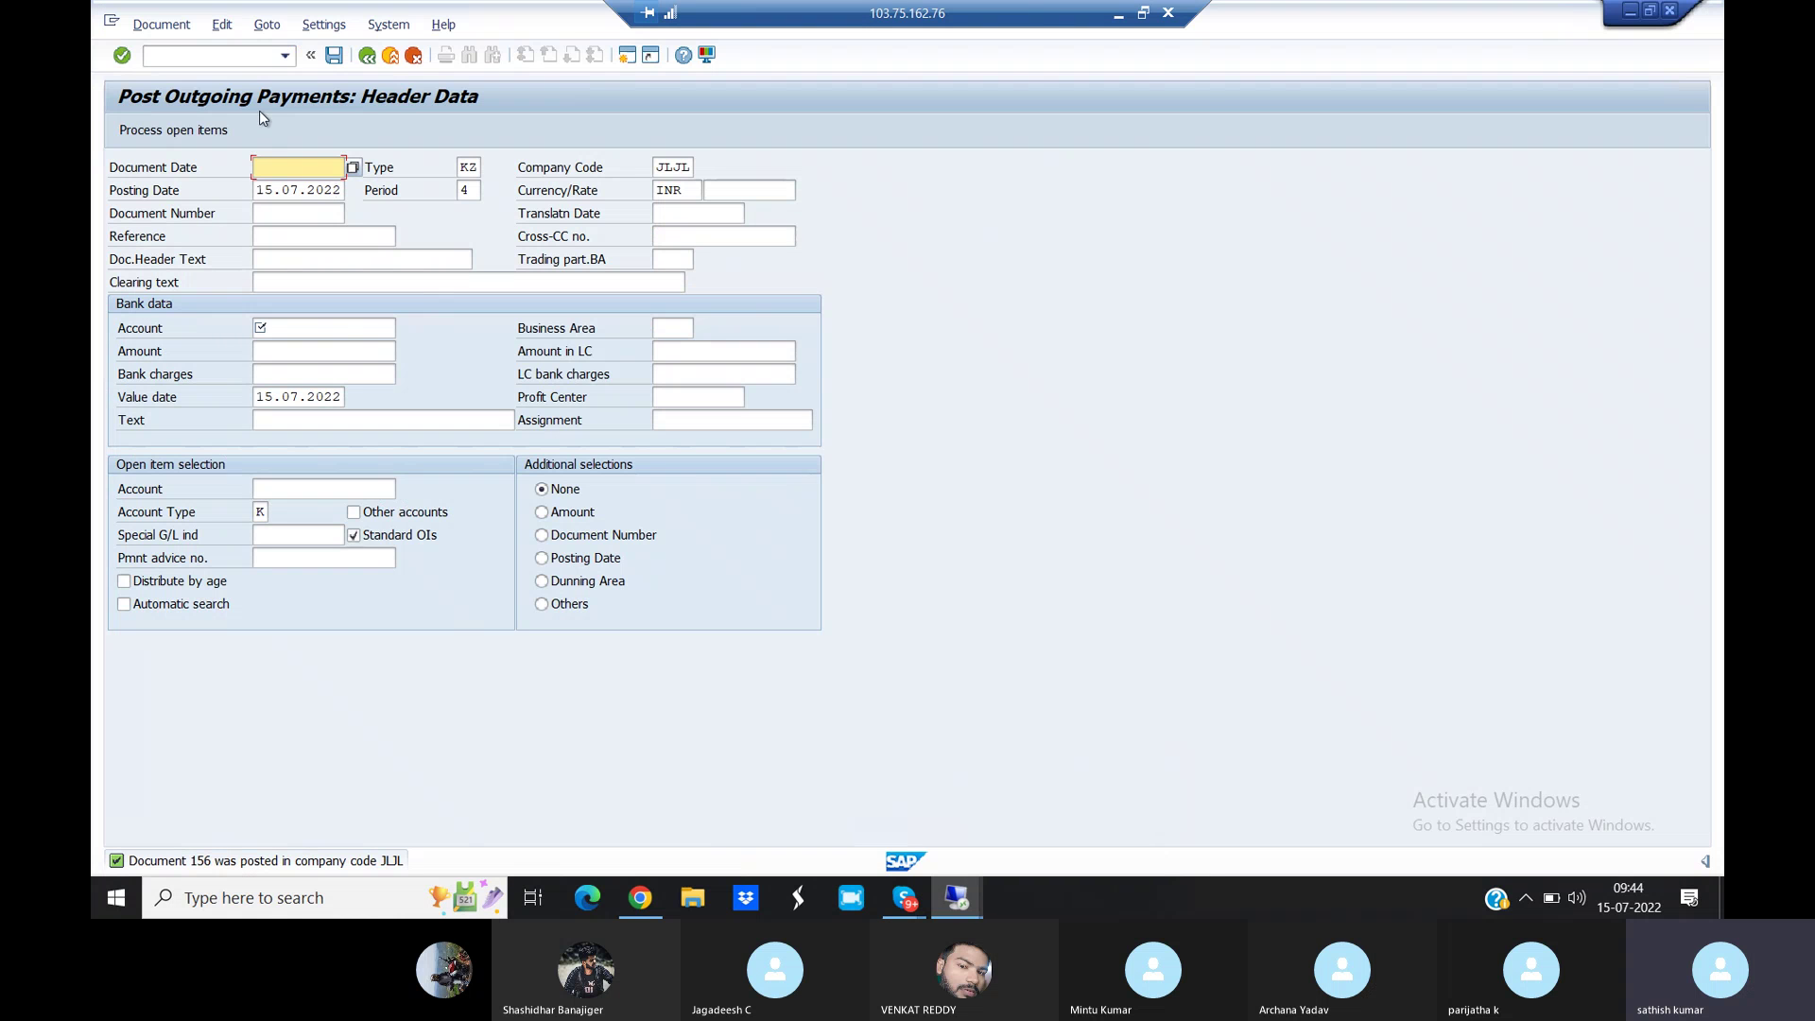
Open transaction FBL1N and list the cleared items of vendor JP Morgan in company code JLJL
left_click(212, 57)
type("/NFBL1N")
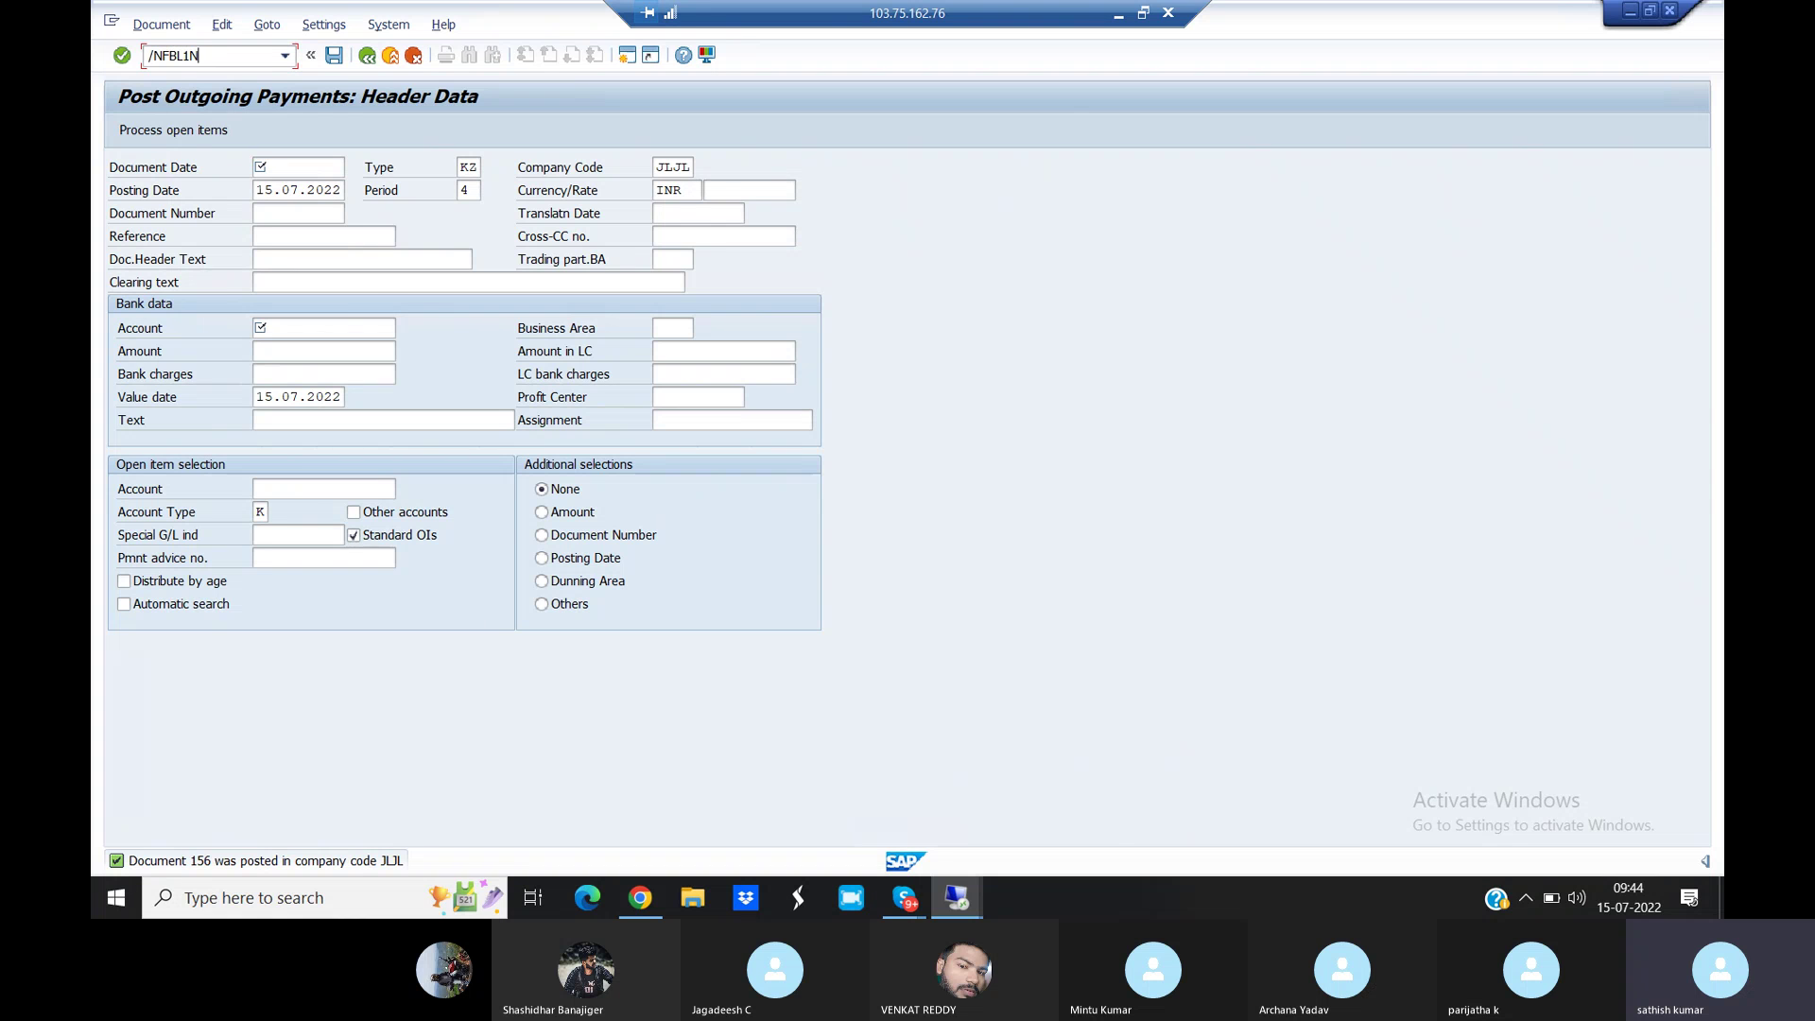
key("Return")
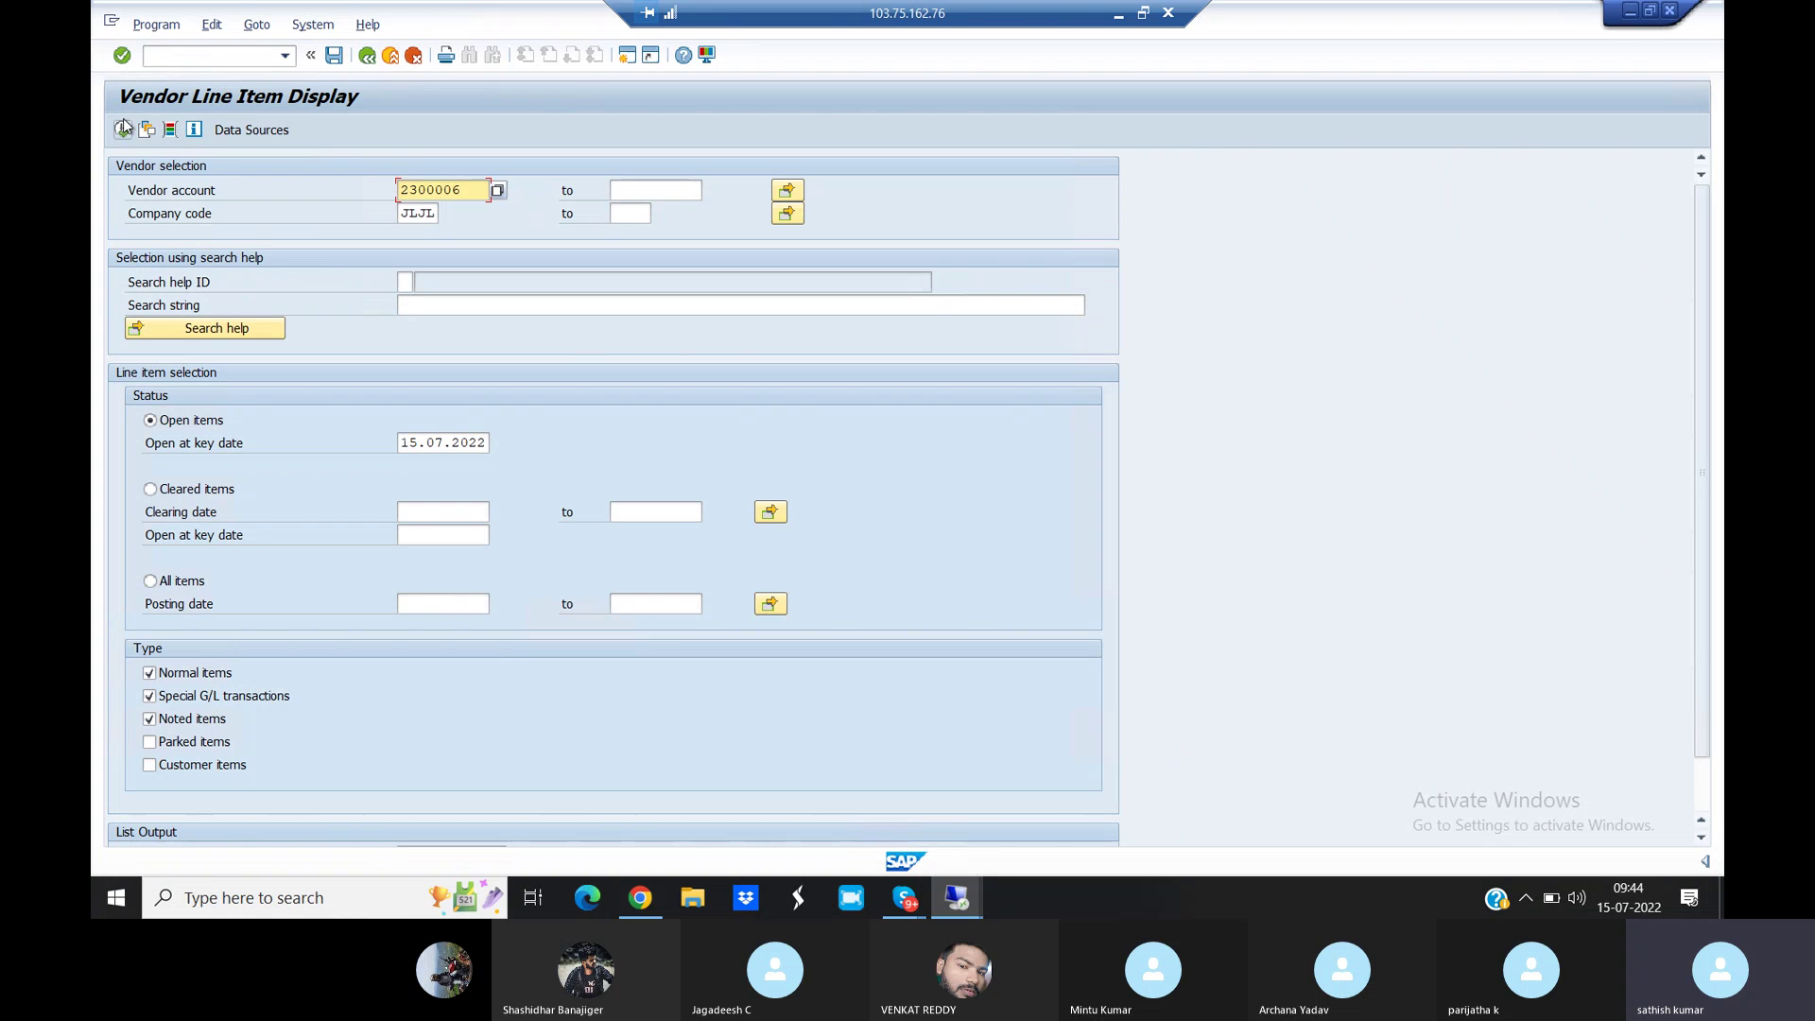
left_click(152, 489)
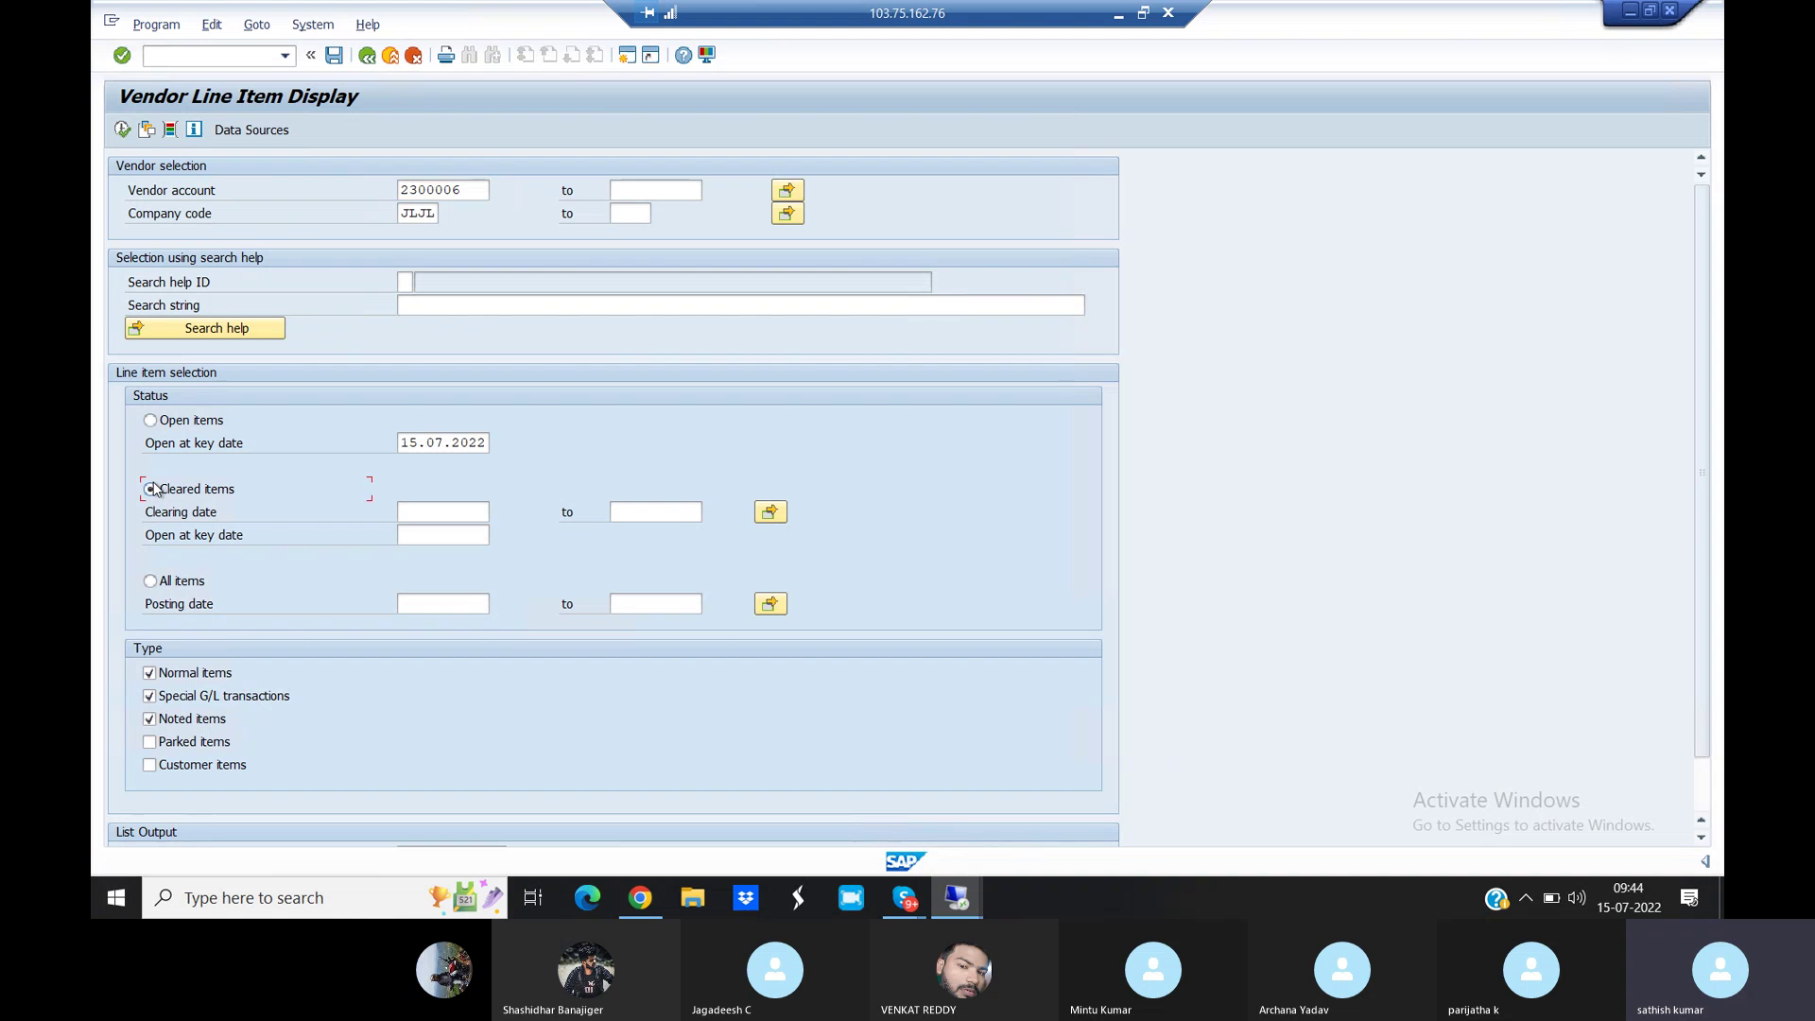
left_click(122, 130)
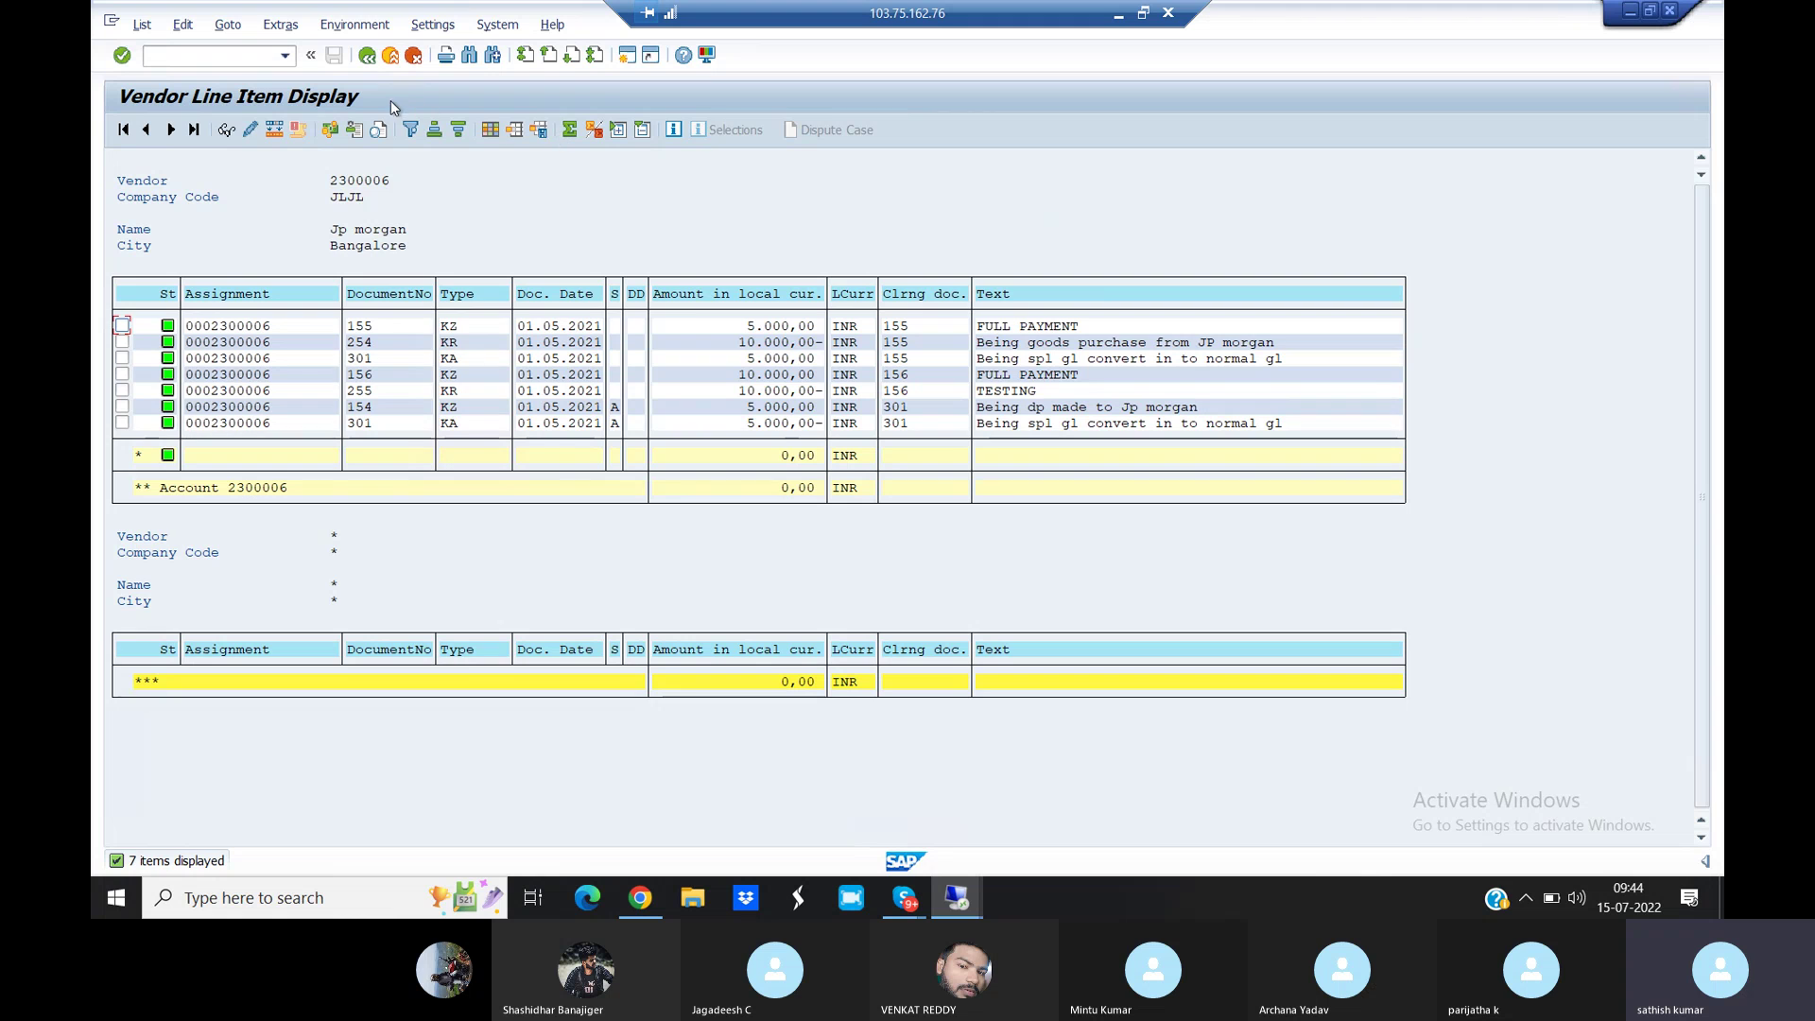
Check the vendor for open items at key date 15.07.2022 and display its cleared items again
left_click(367, 56)
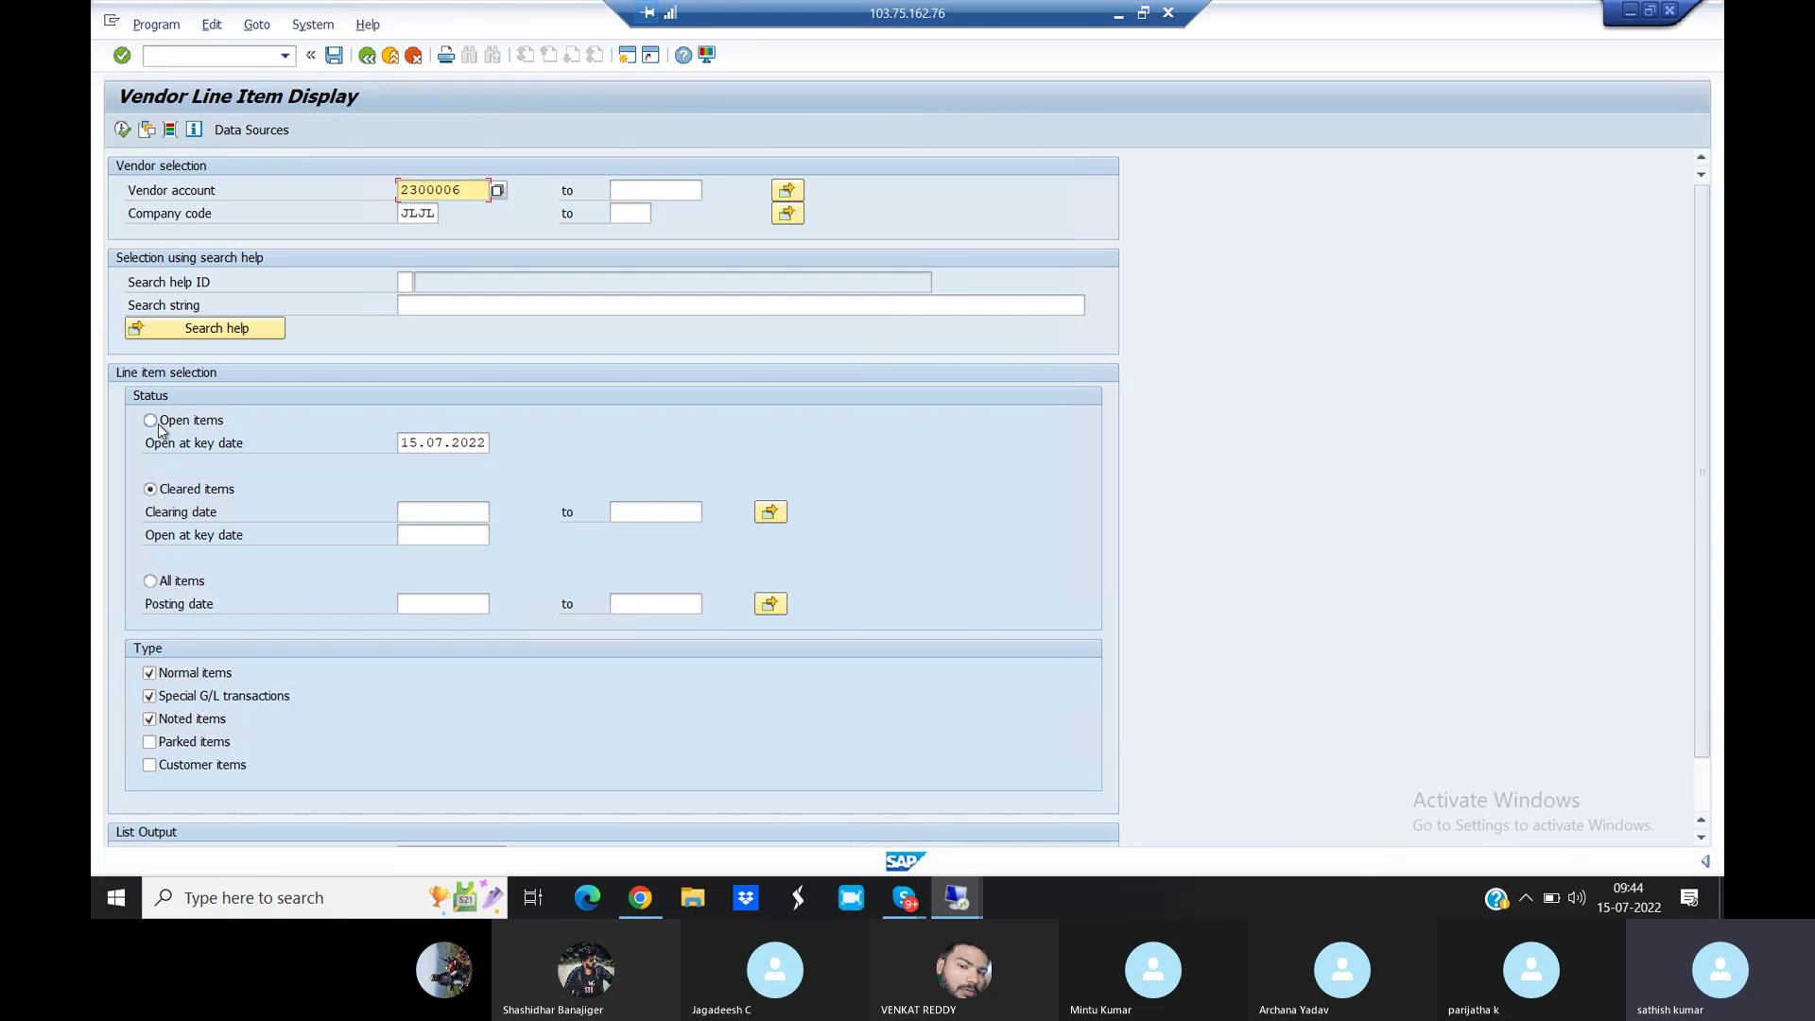
left_click(150, 421)
left_click(124, 129)
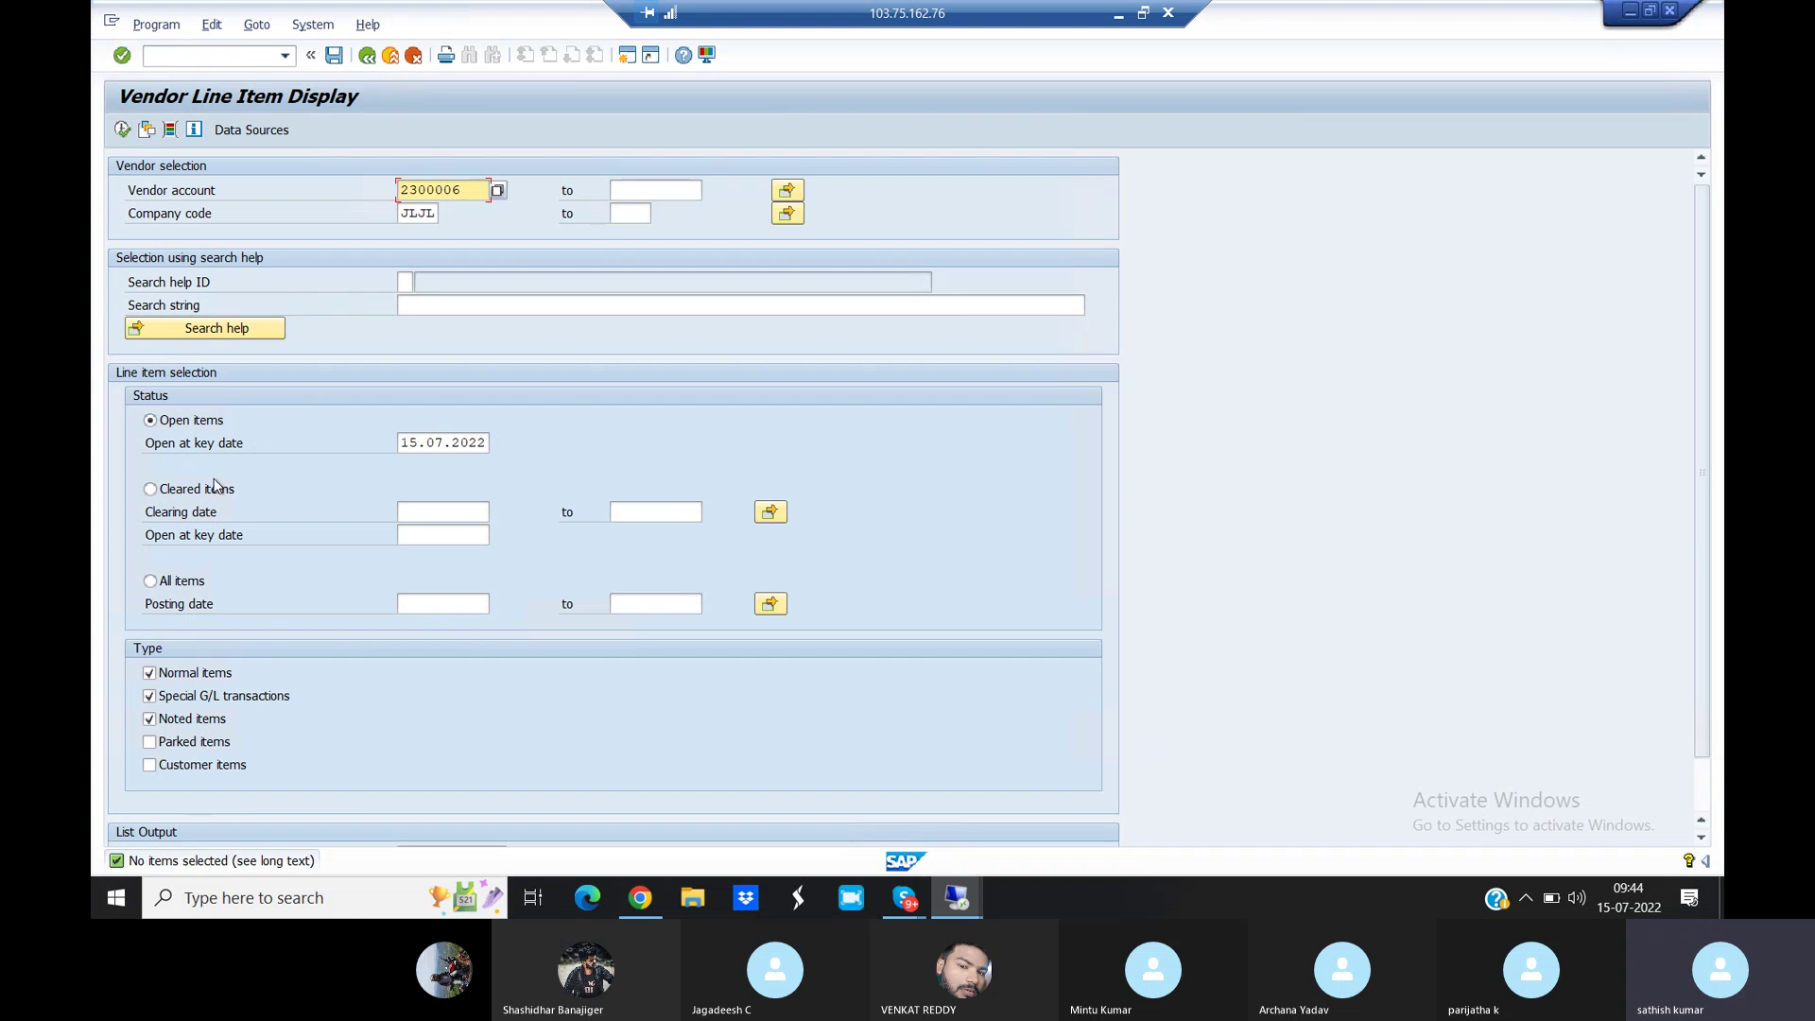
left_click(150, 489)
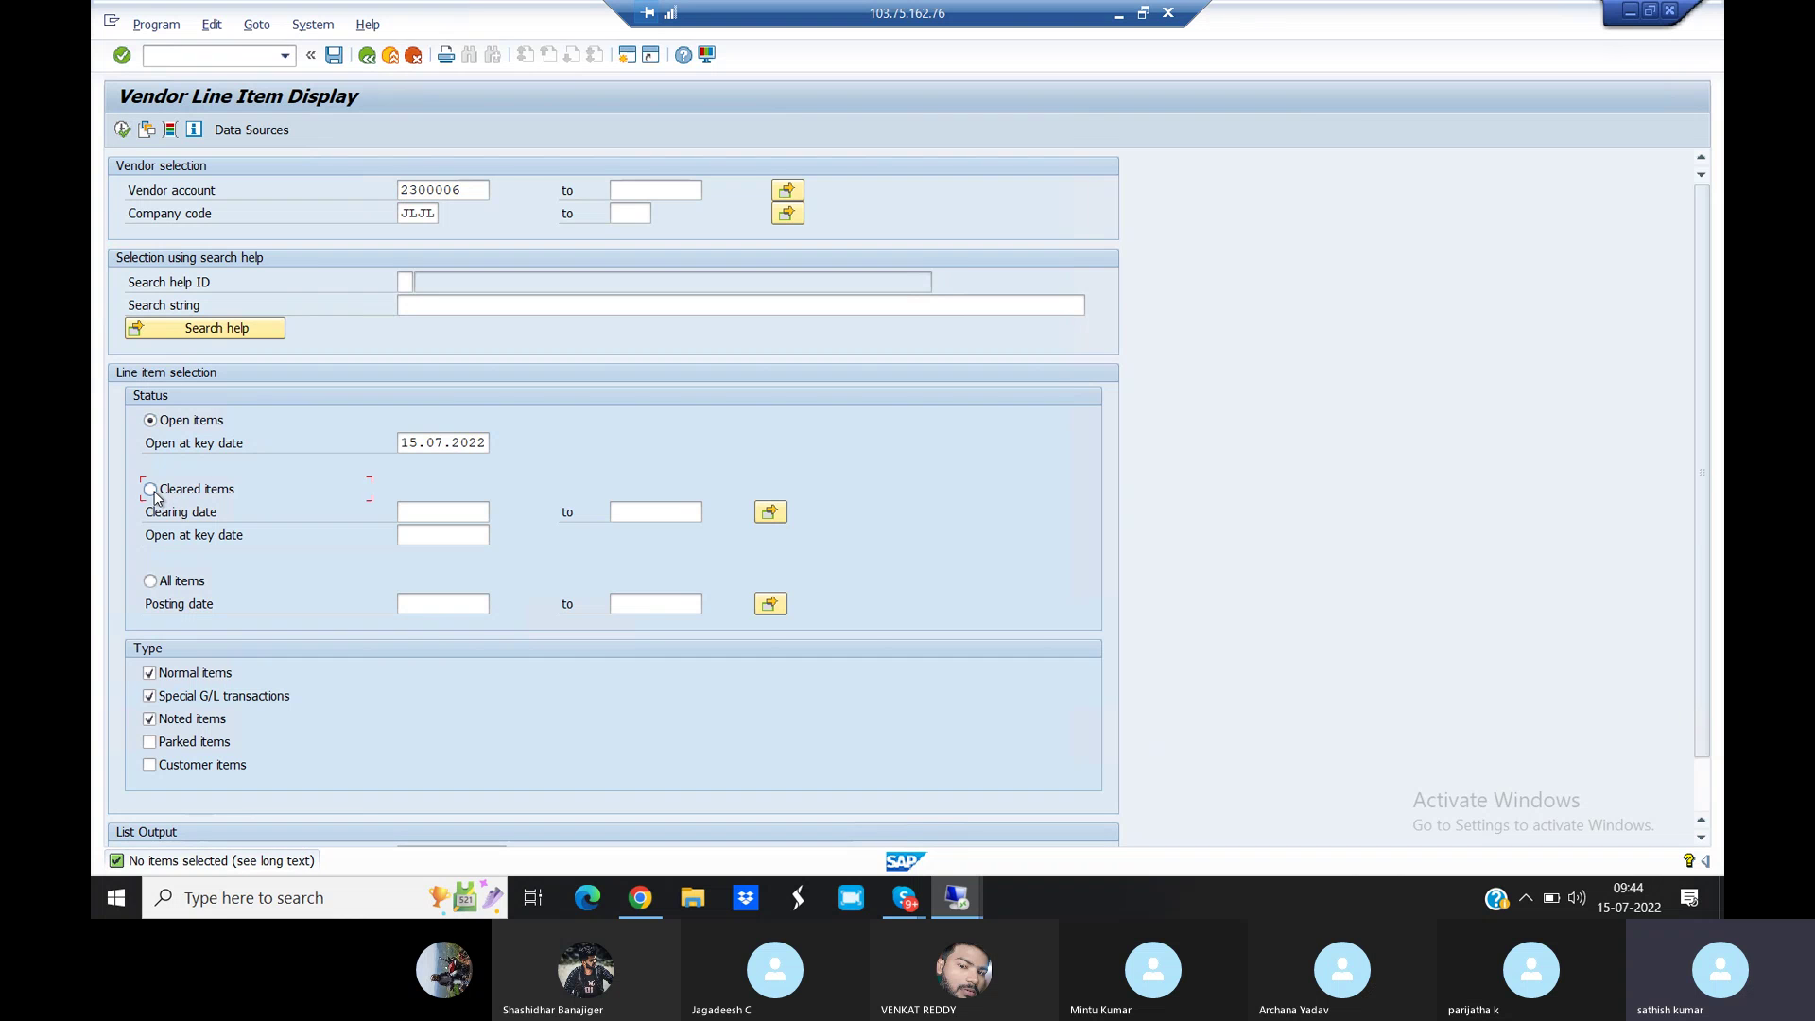
left_click(123, 129)
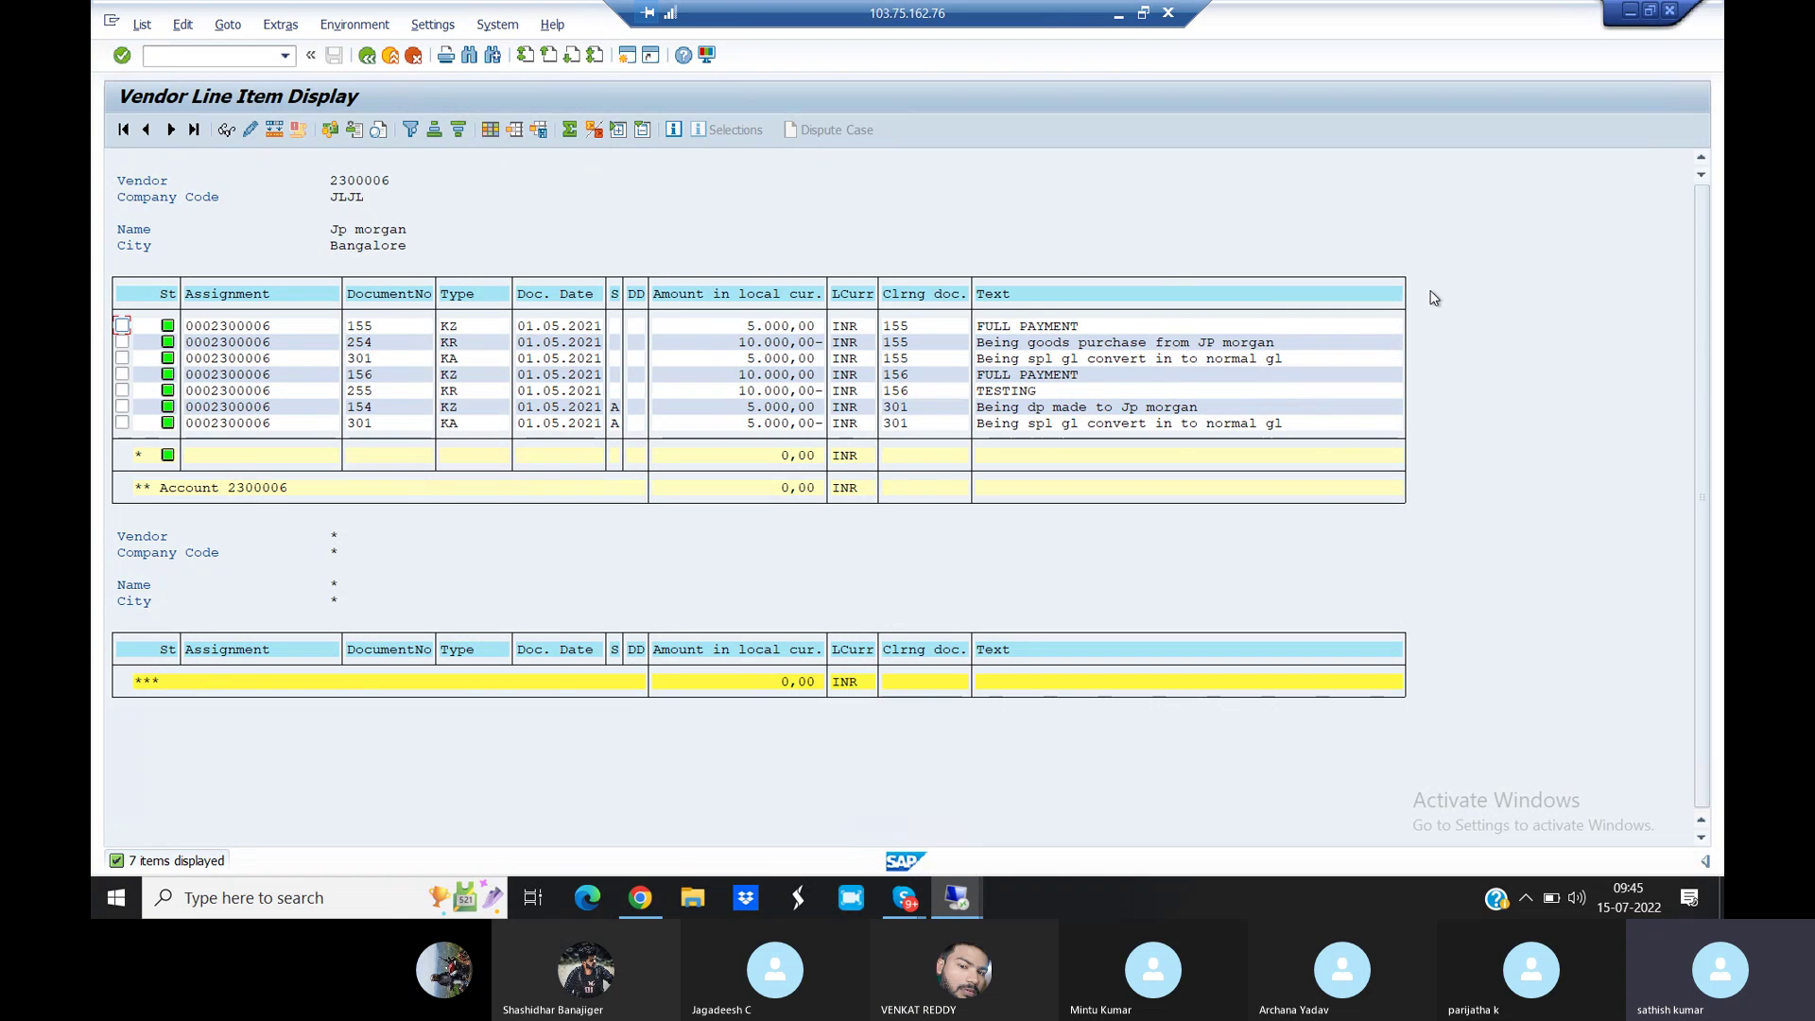
Find the payment fields in the list layout and add the Payment date and Terms of Payment columns
left_click(490, 133)
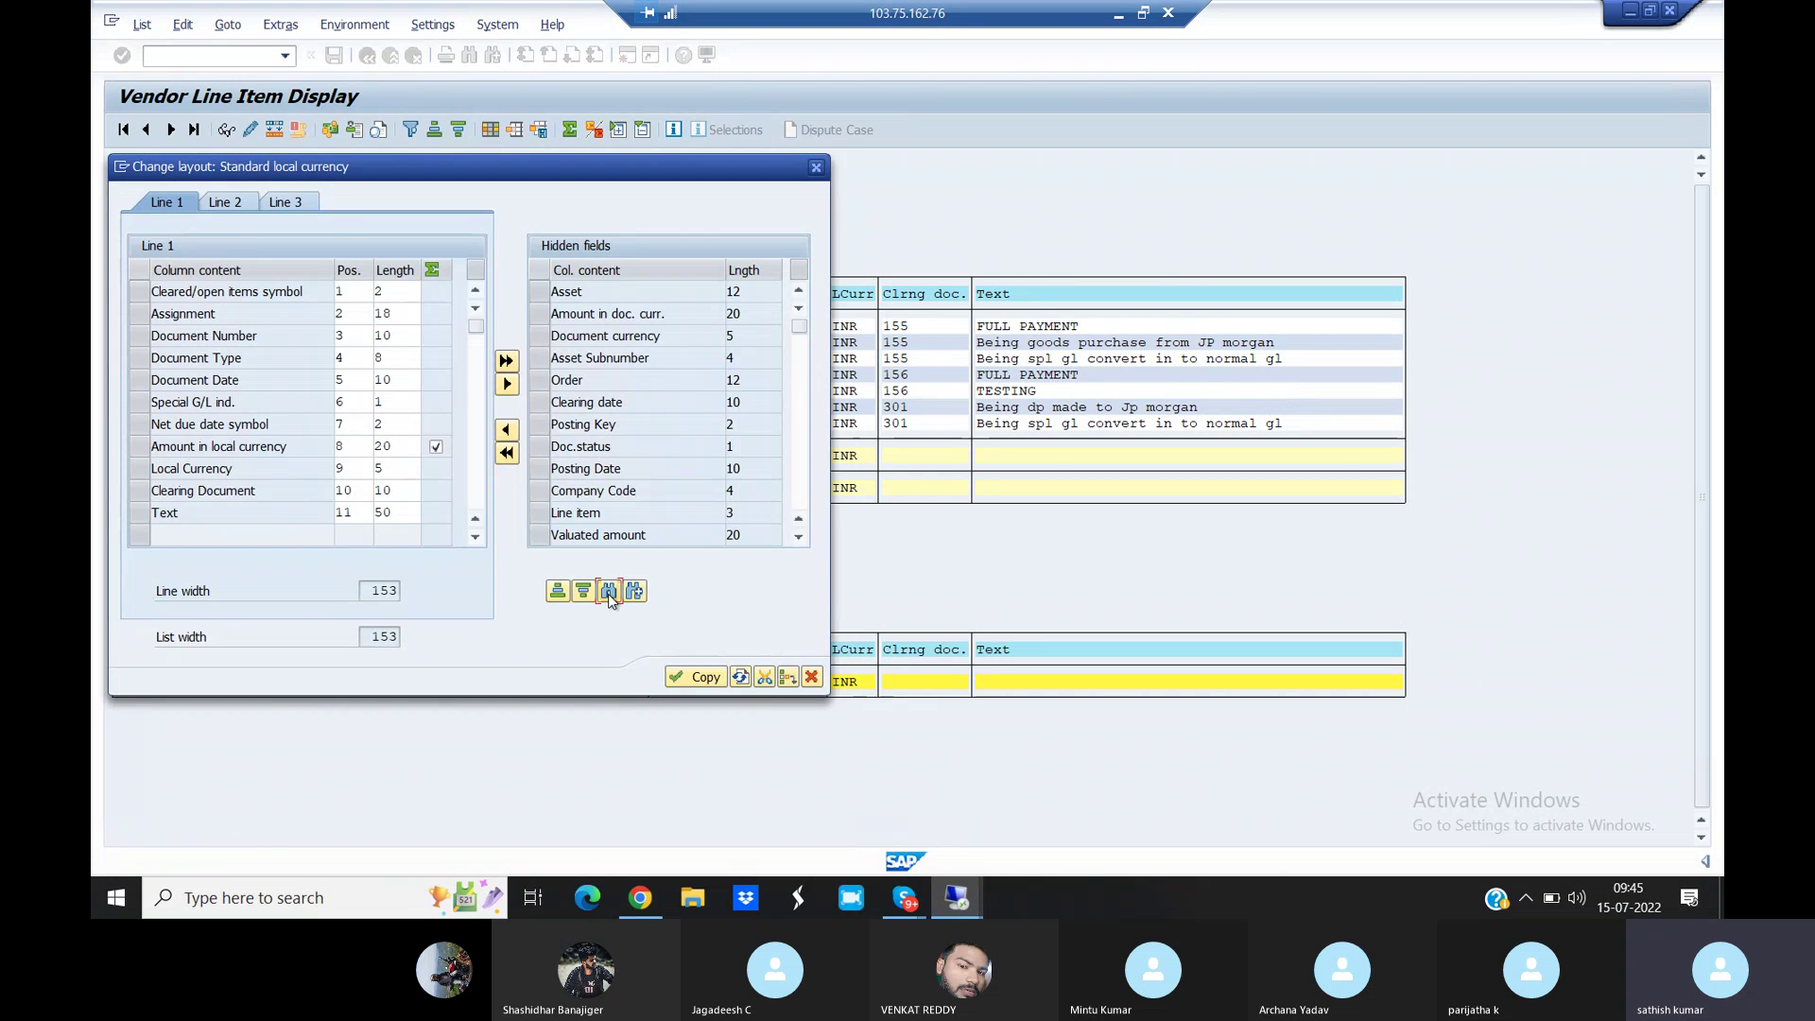
left_click(609, 592)
type("payment")
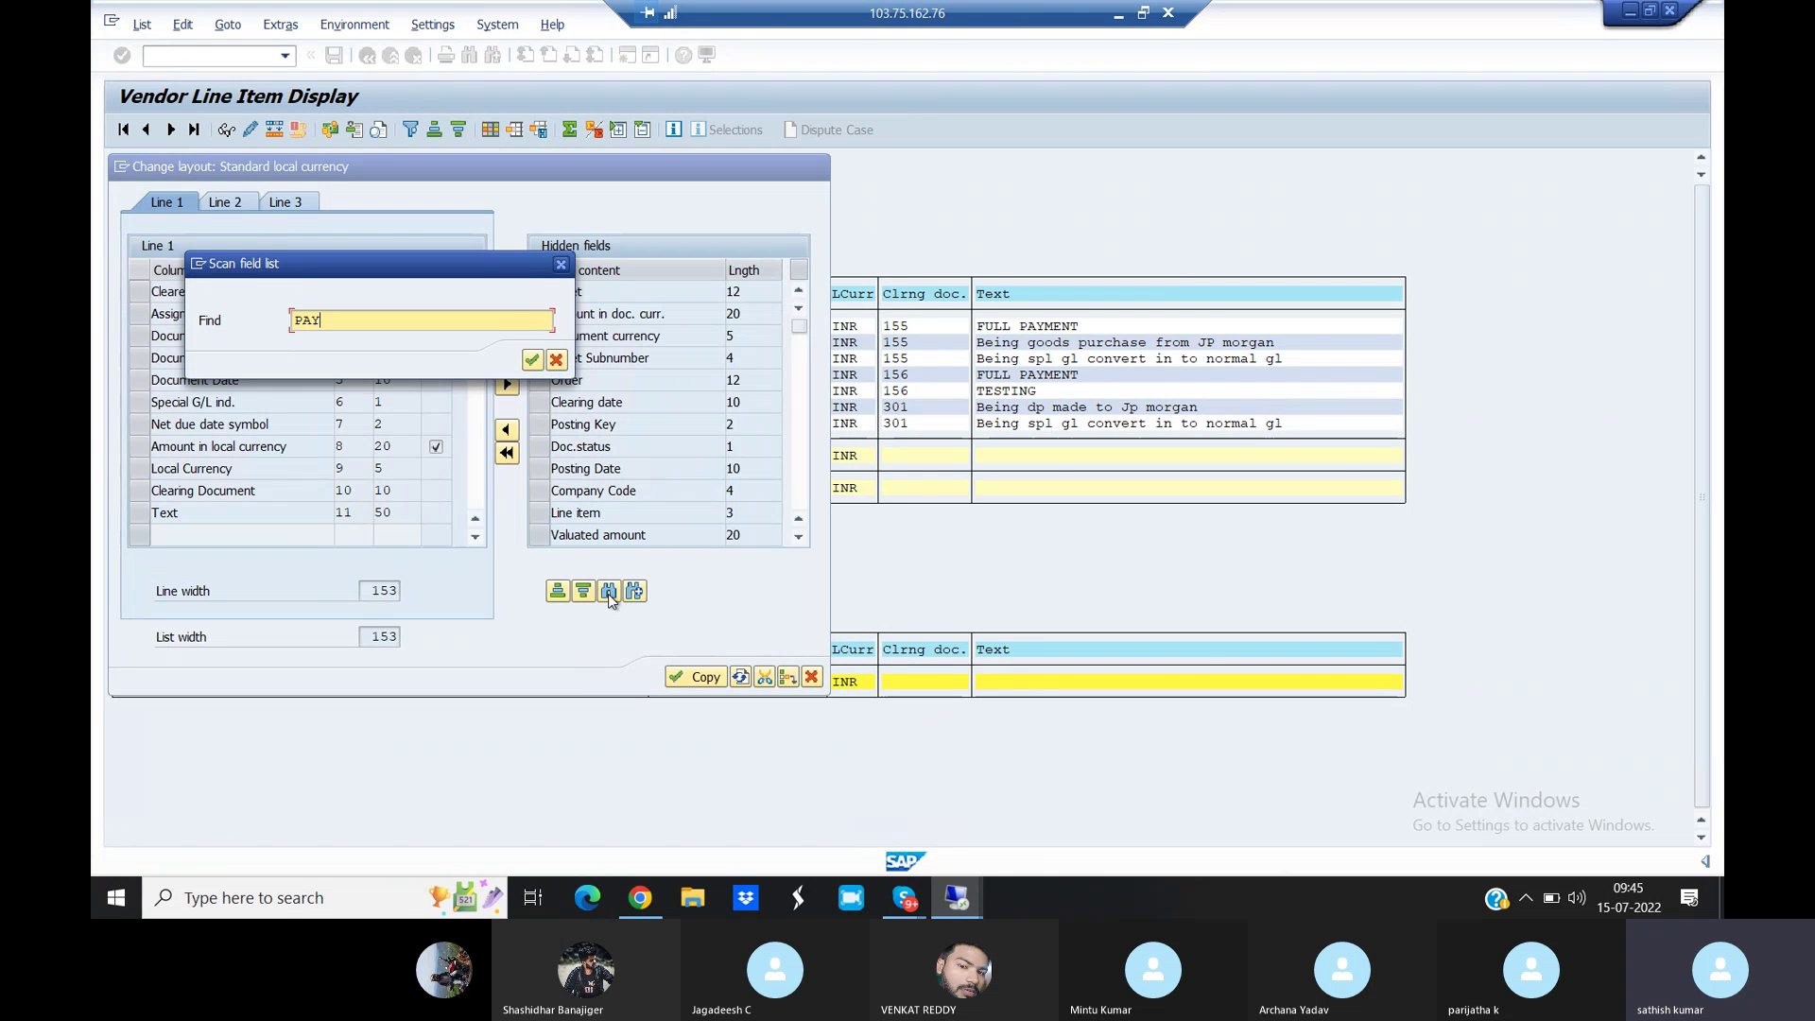
key("Return")
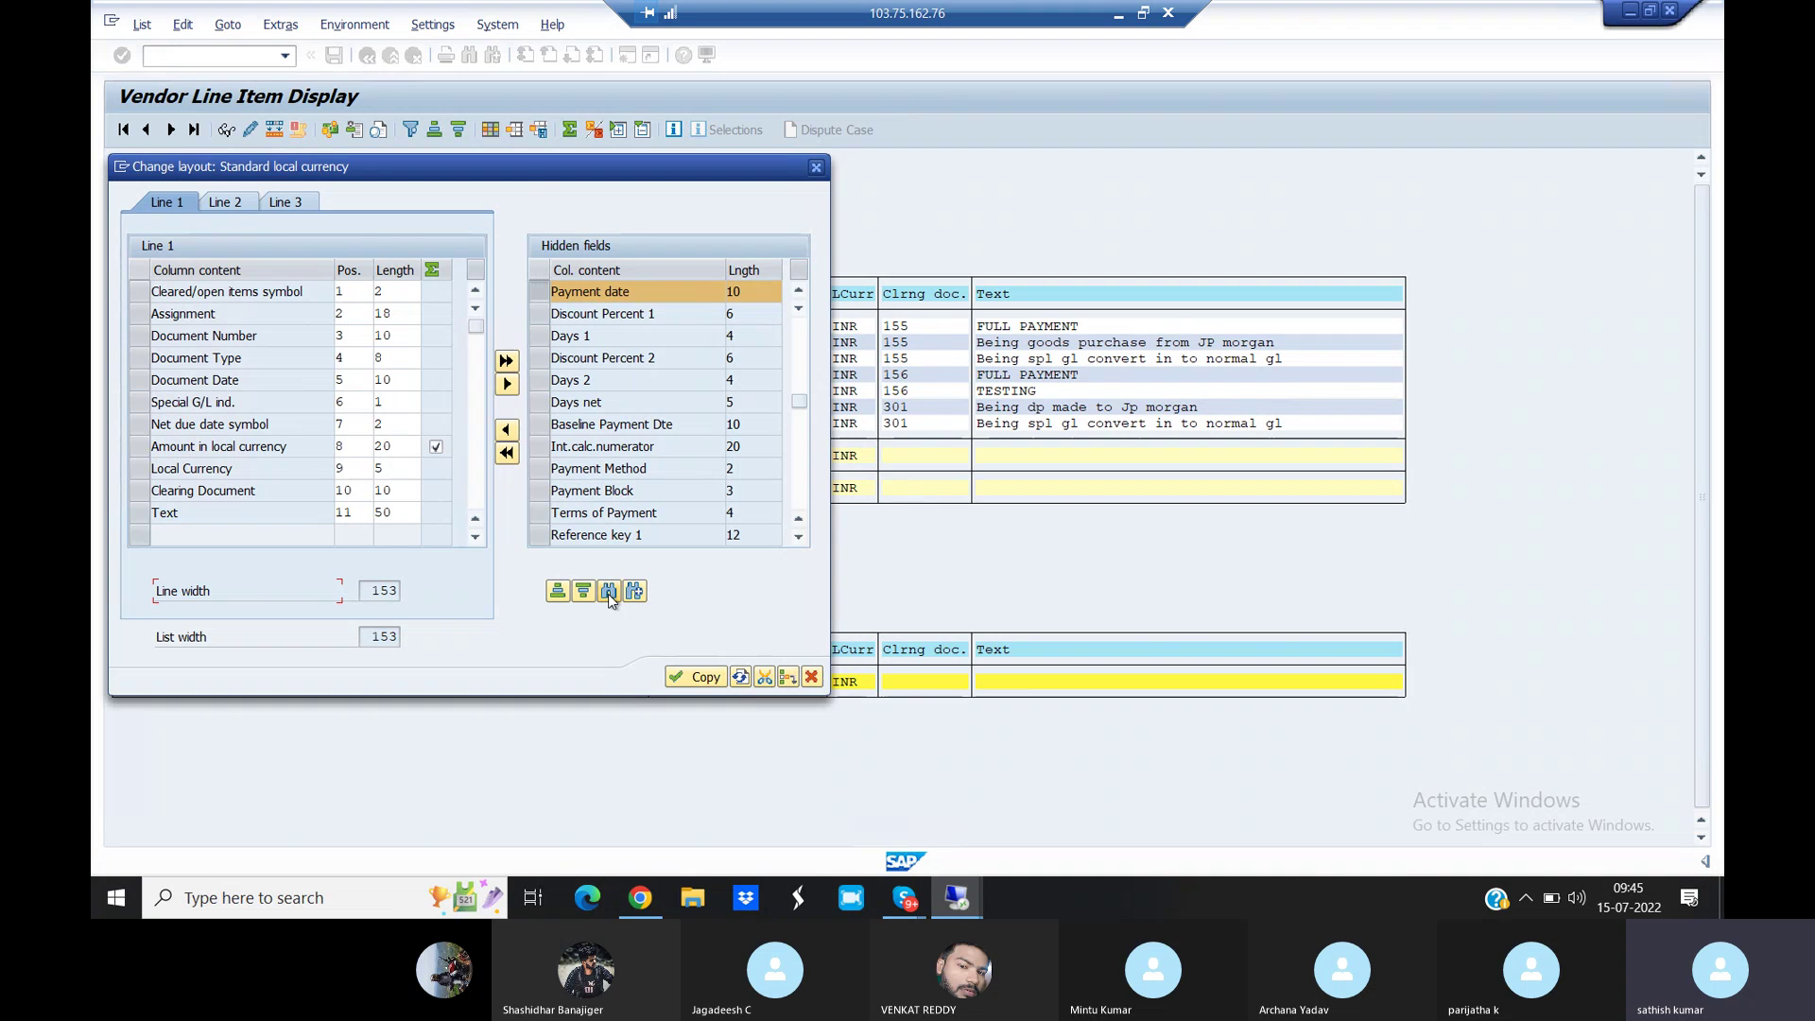
left_click(799, 538)
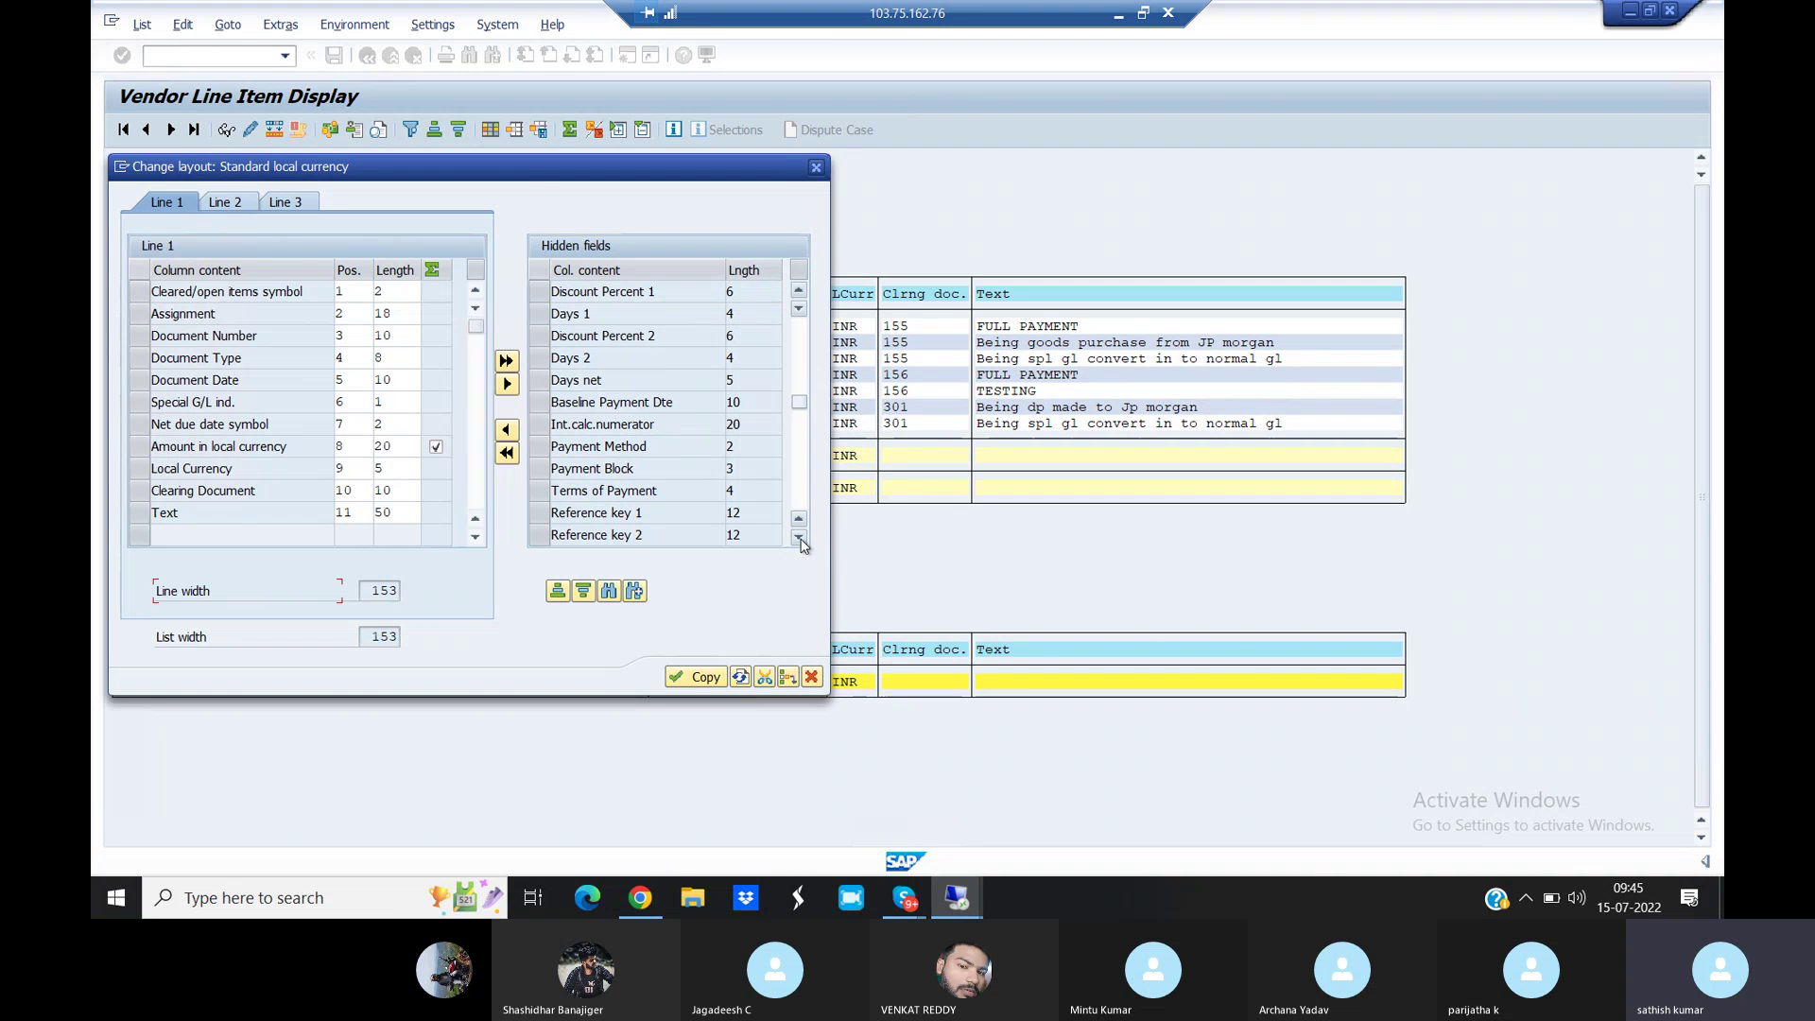
left_click(542, 492)
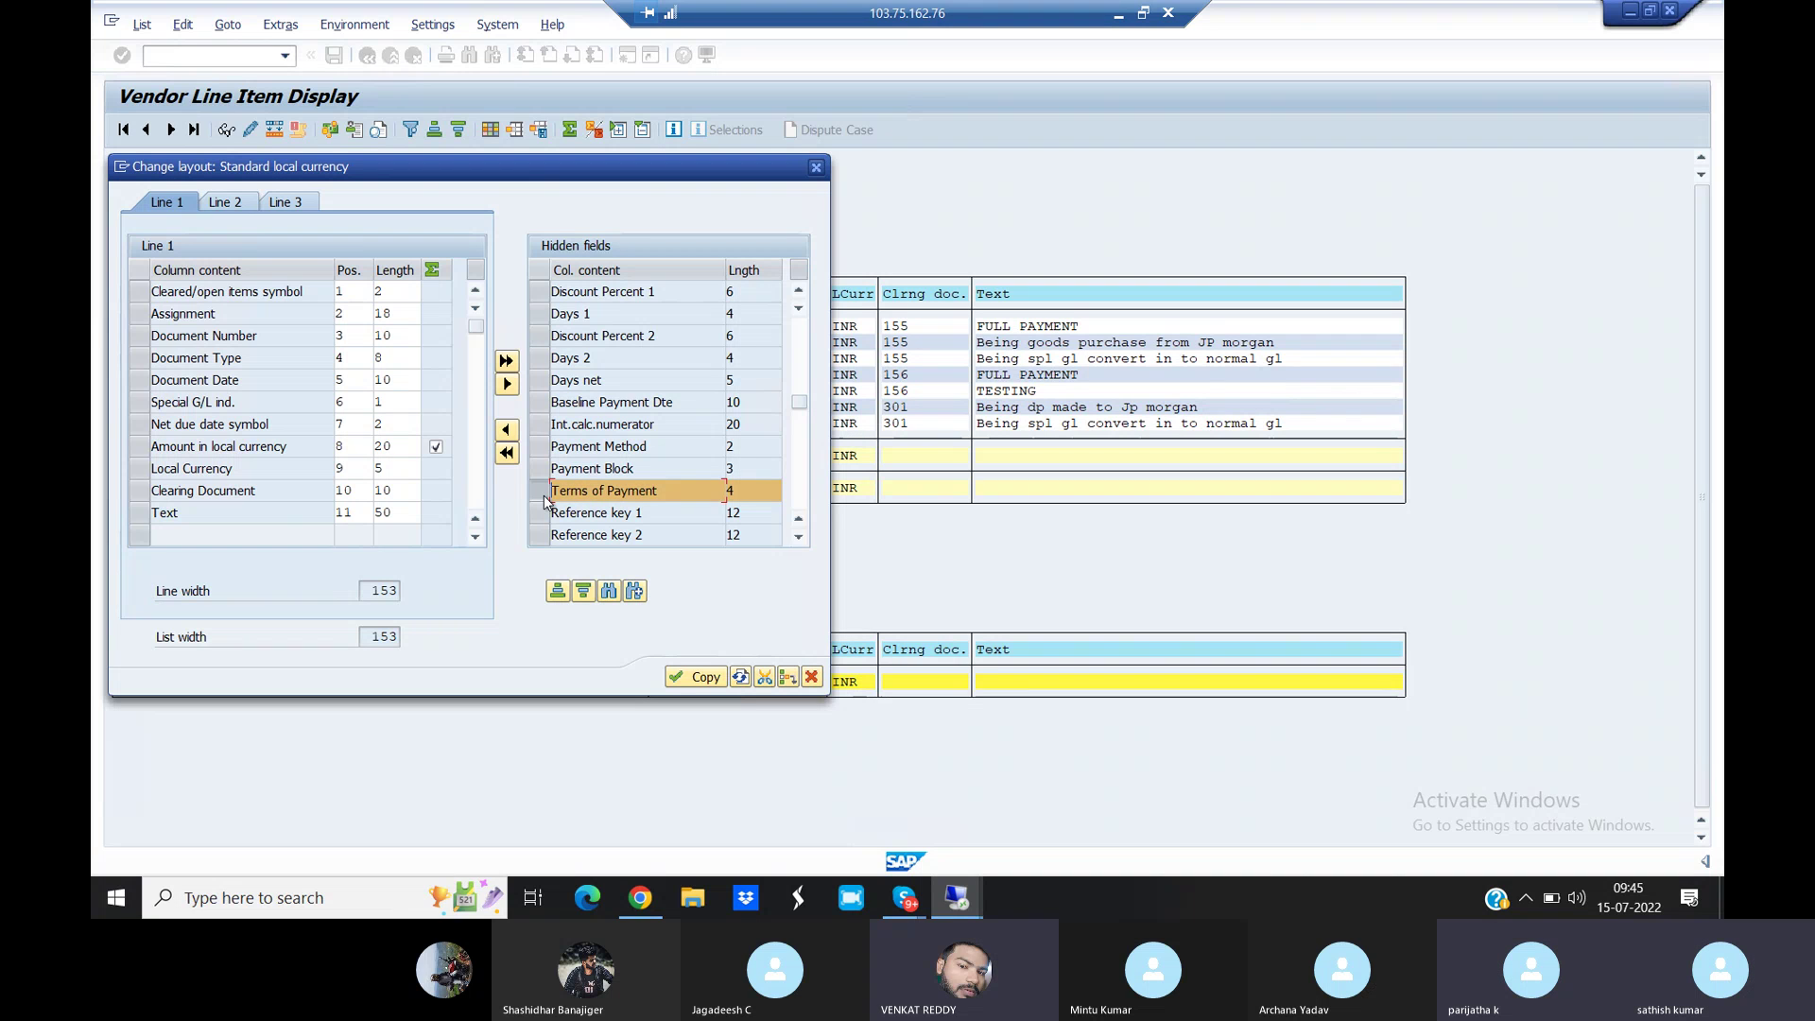
left_click(508, 431)
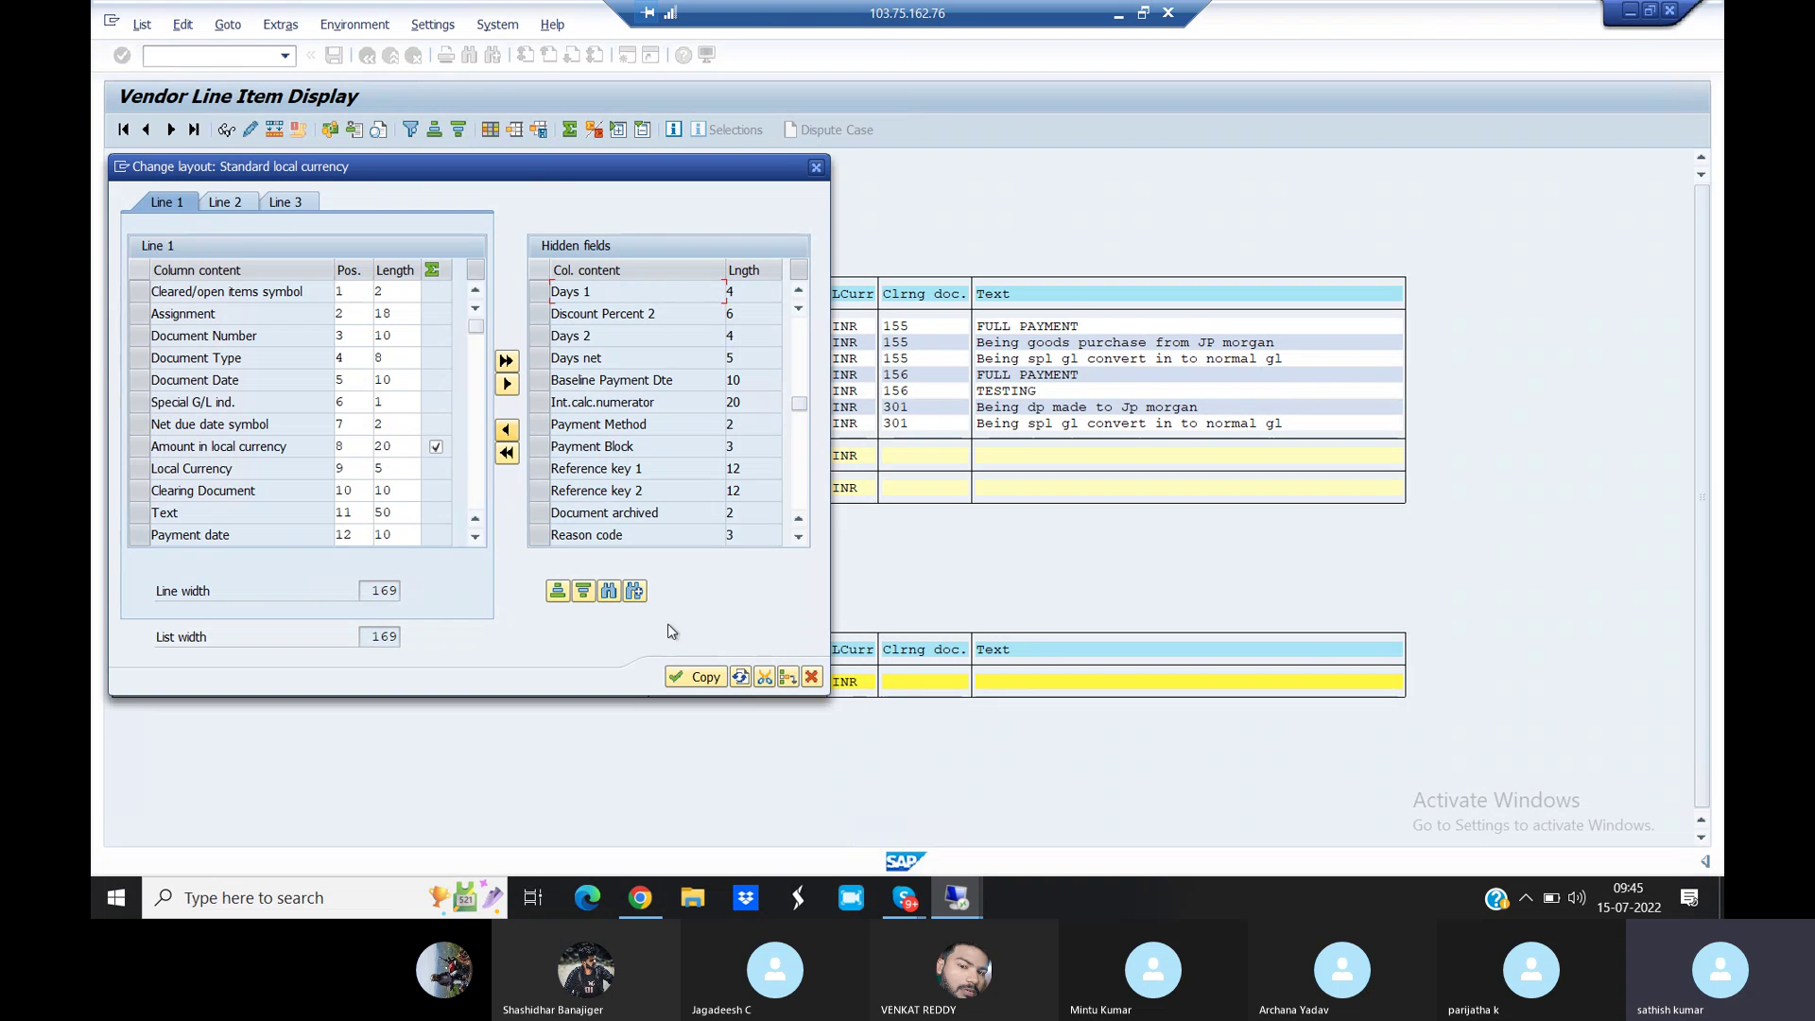
left_click(701, 678)
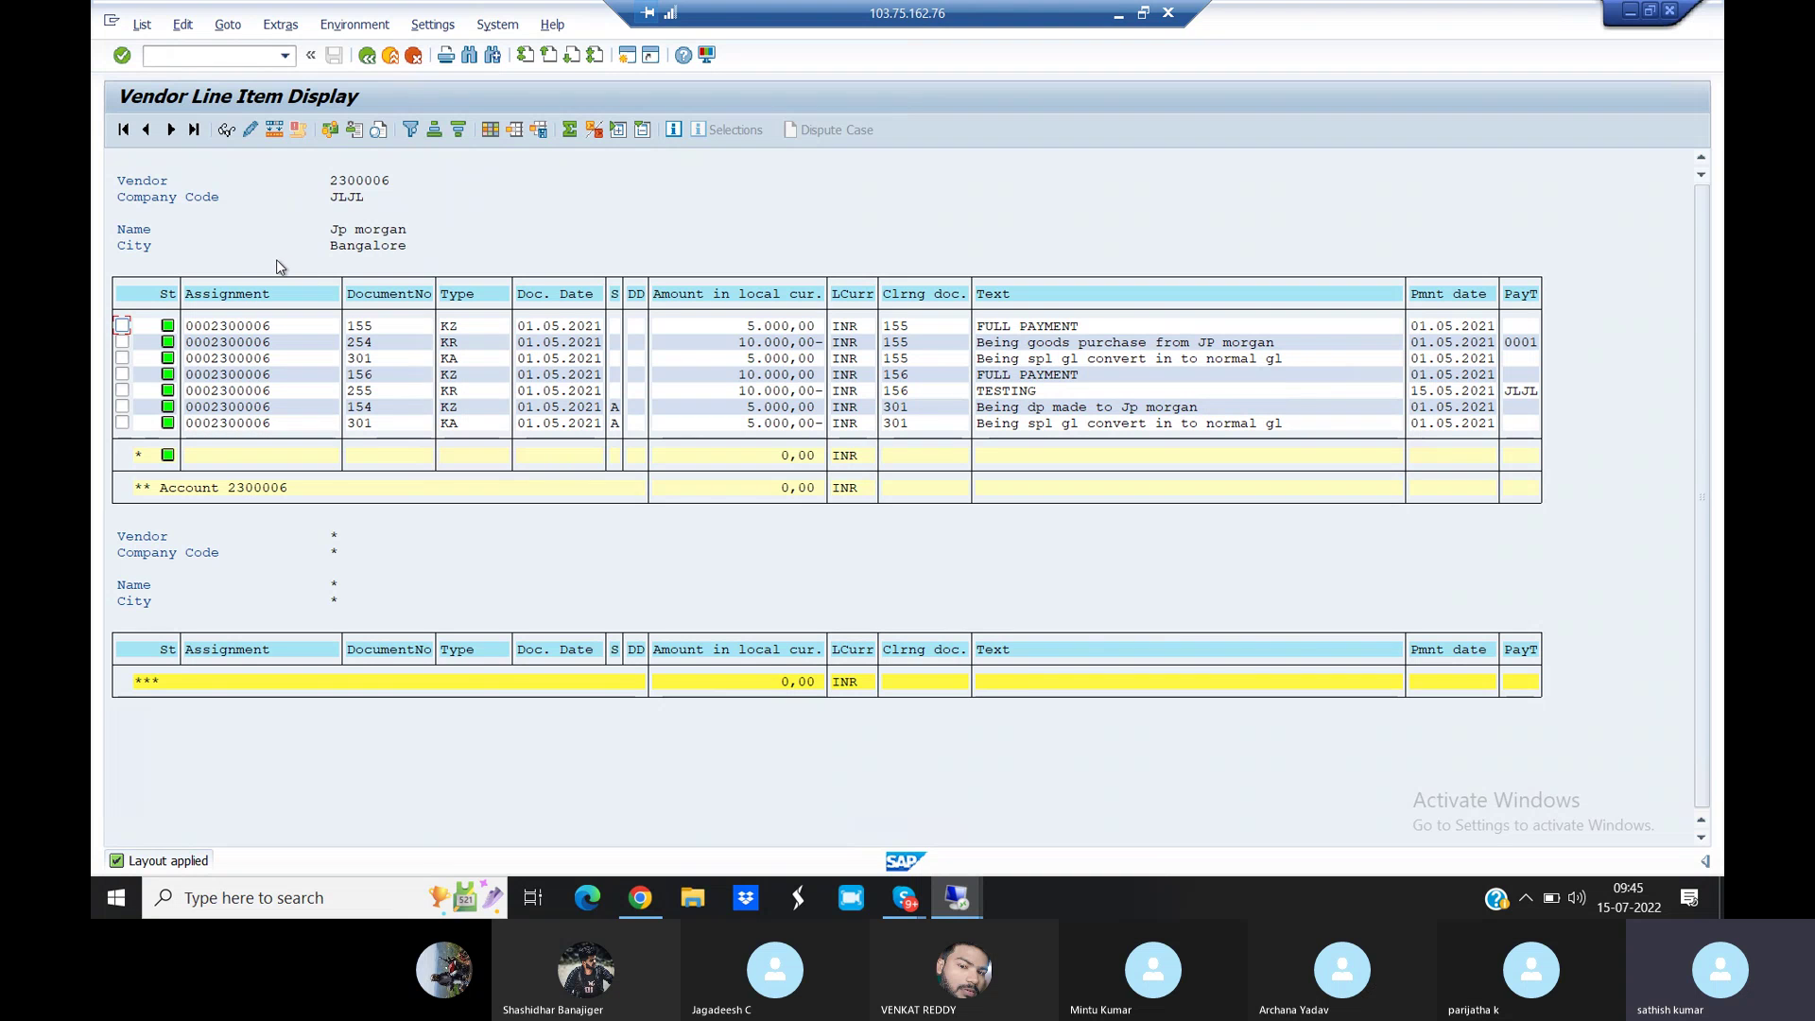
Look through the layout's hidden fields for further columns and close the layout settings without changes
left_click(490, 132)
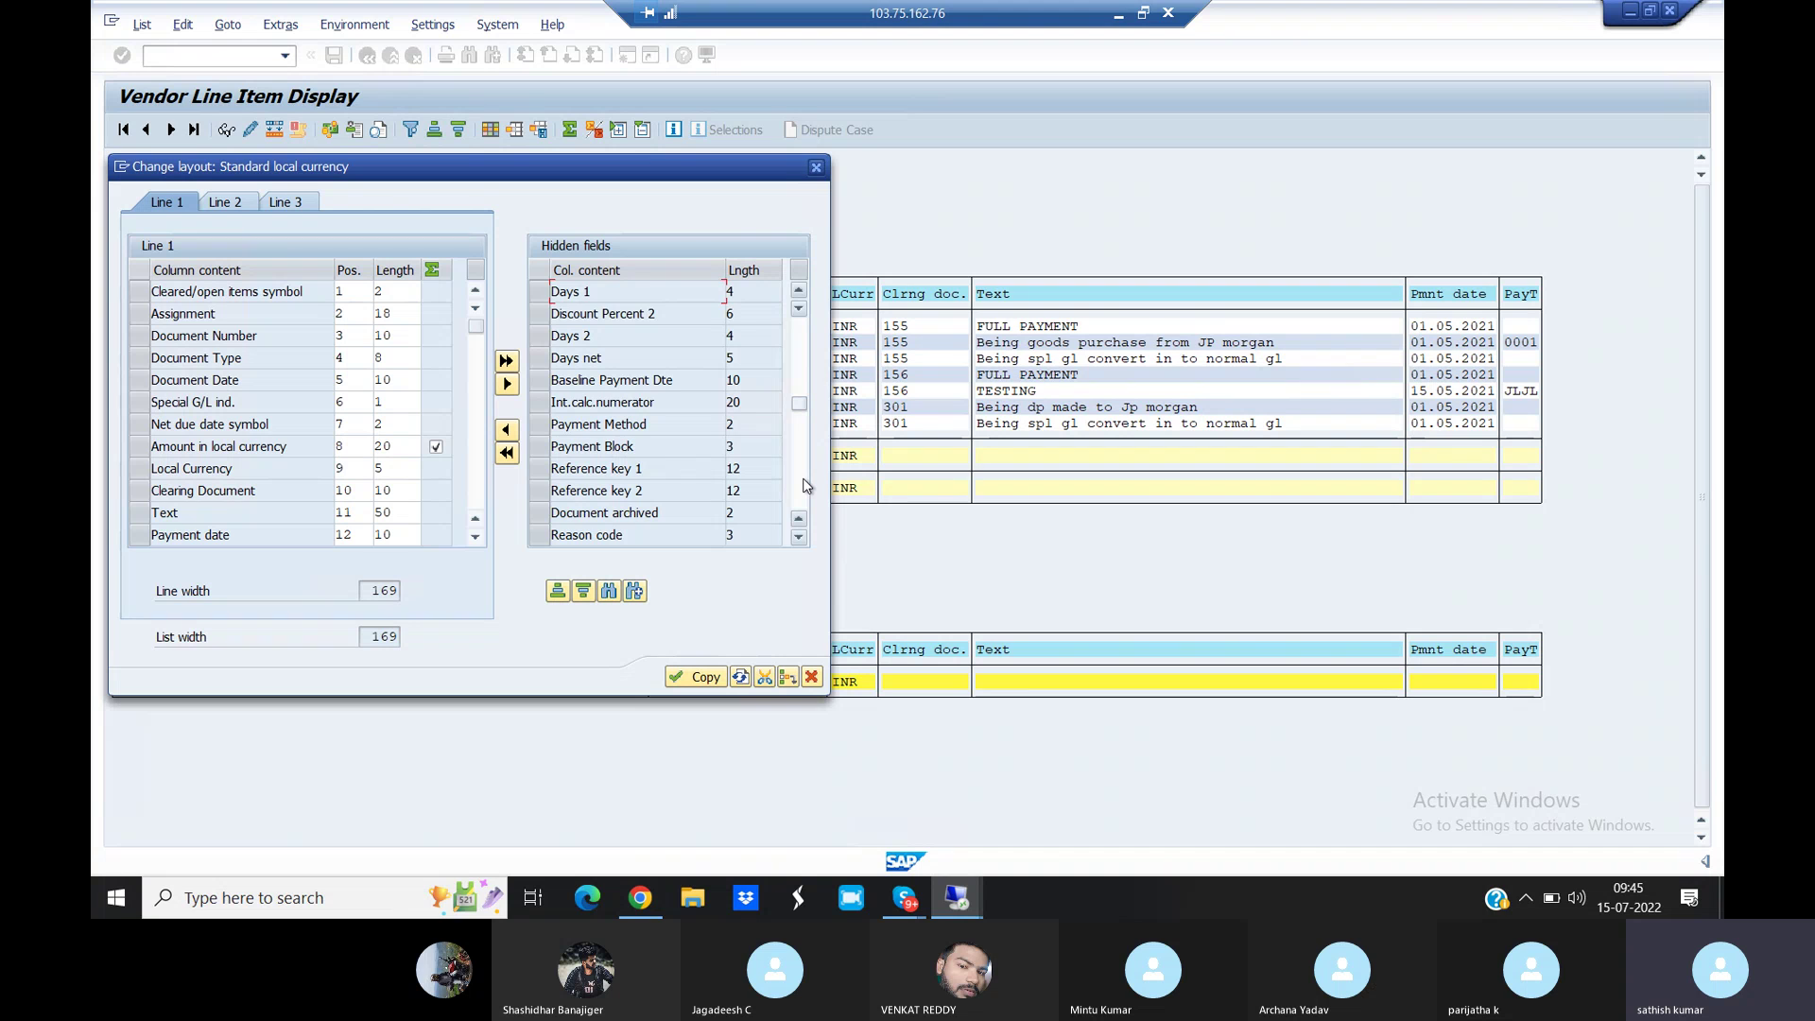
left_click(799, 485)
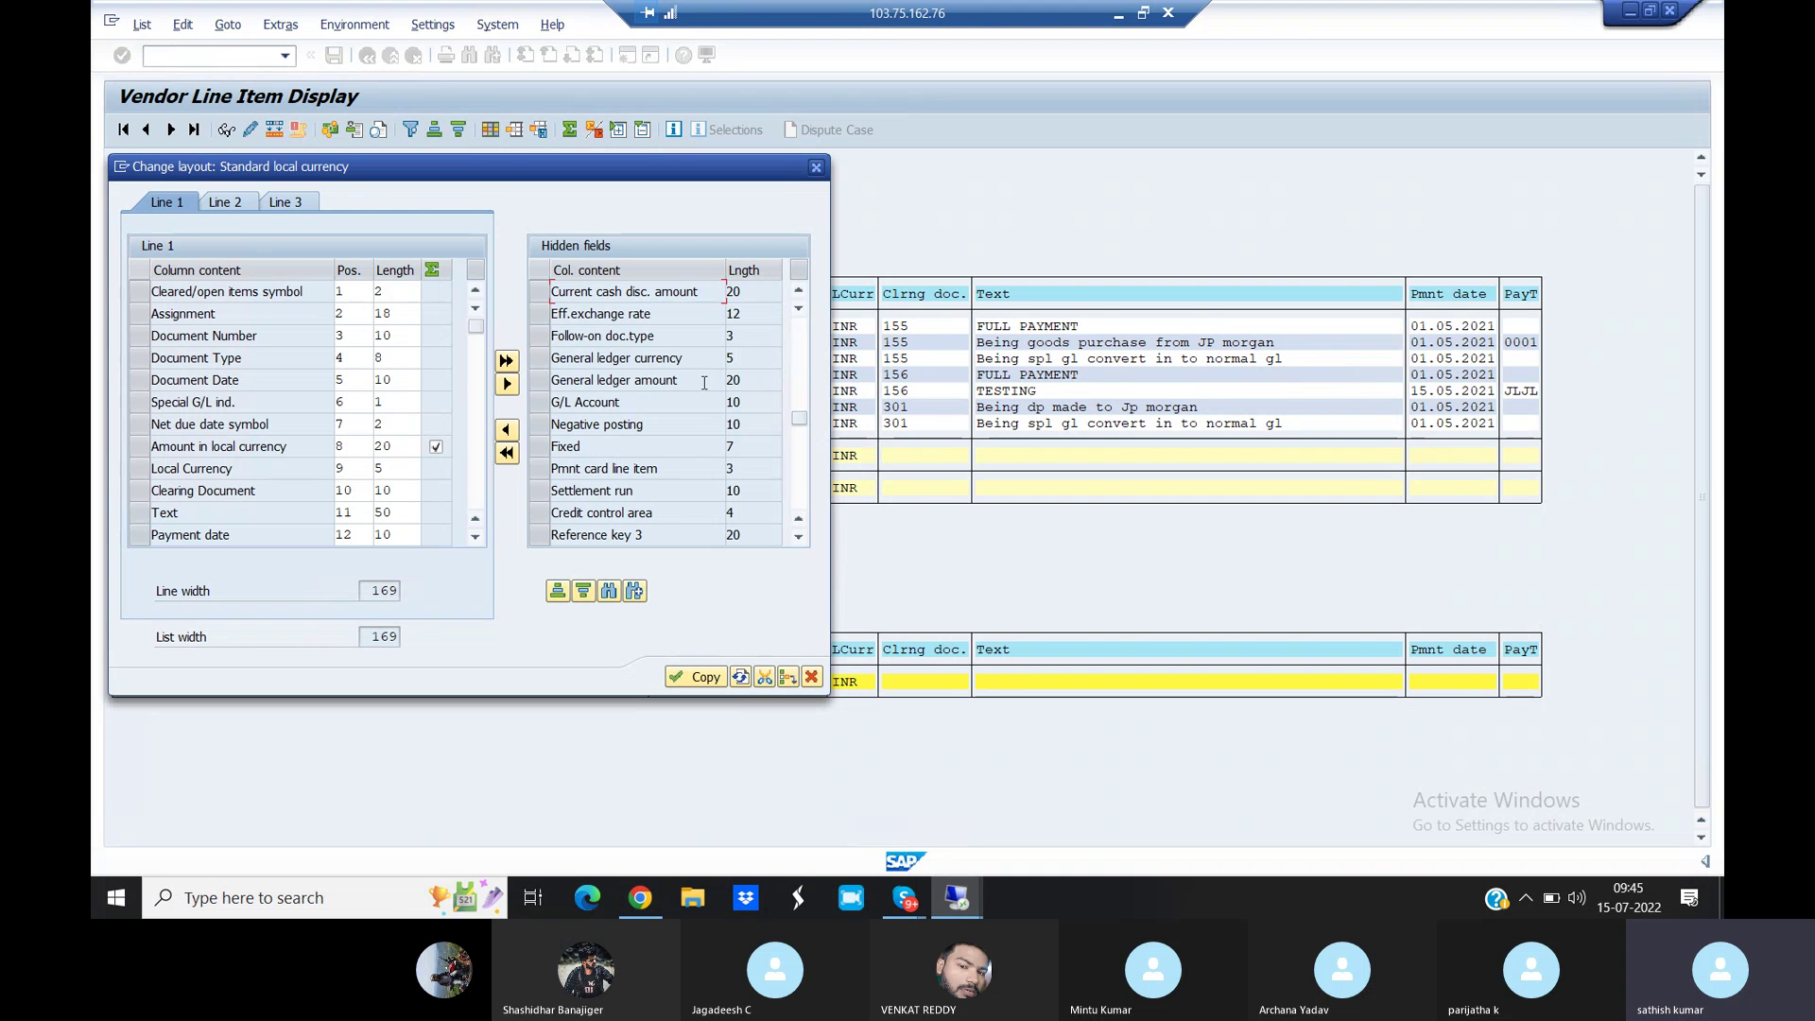
left_click(800, 353)
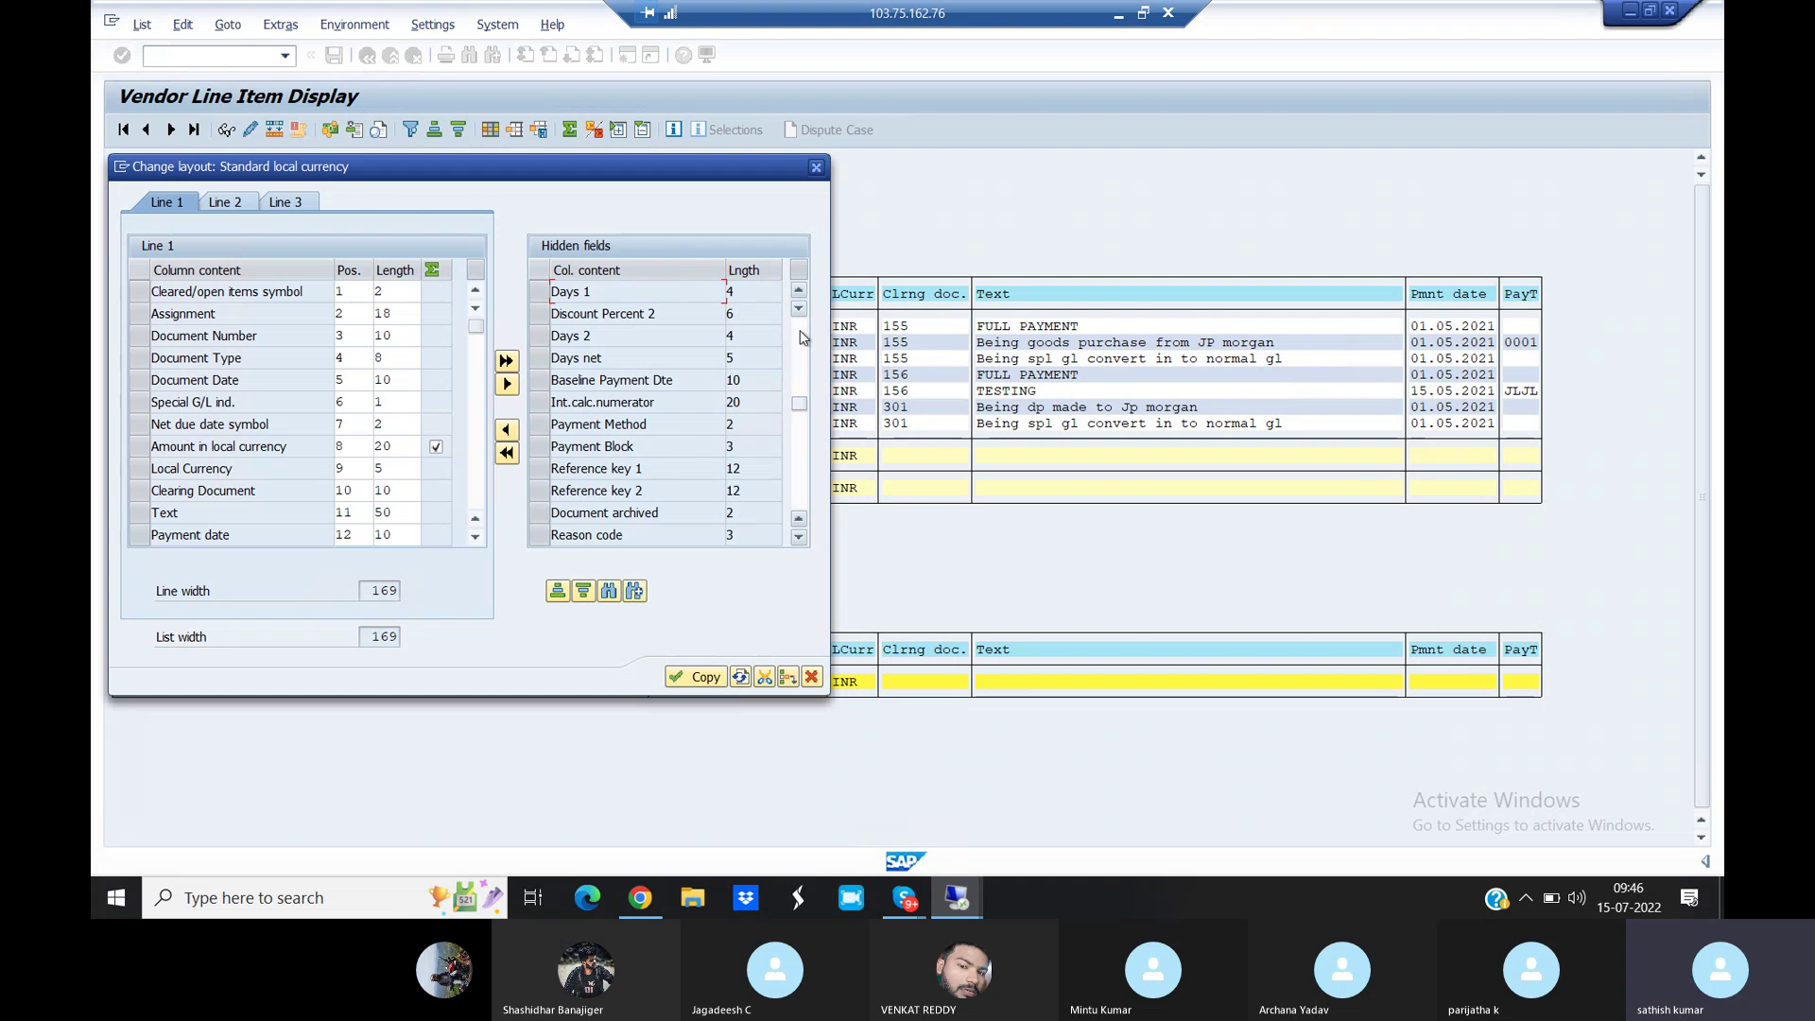
left_click(799, 337)
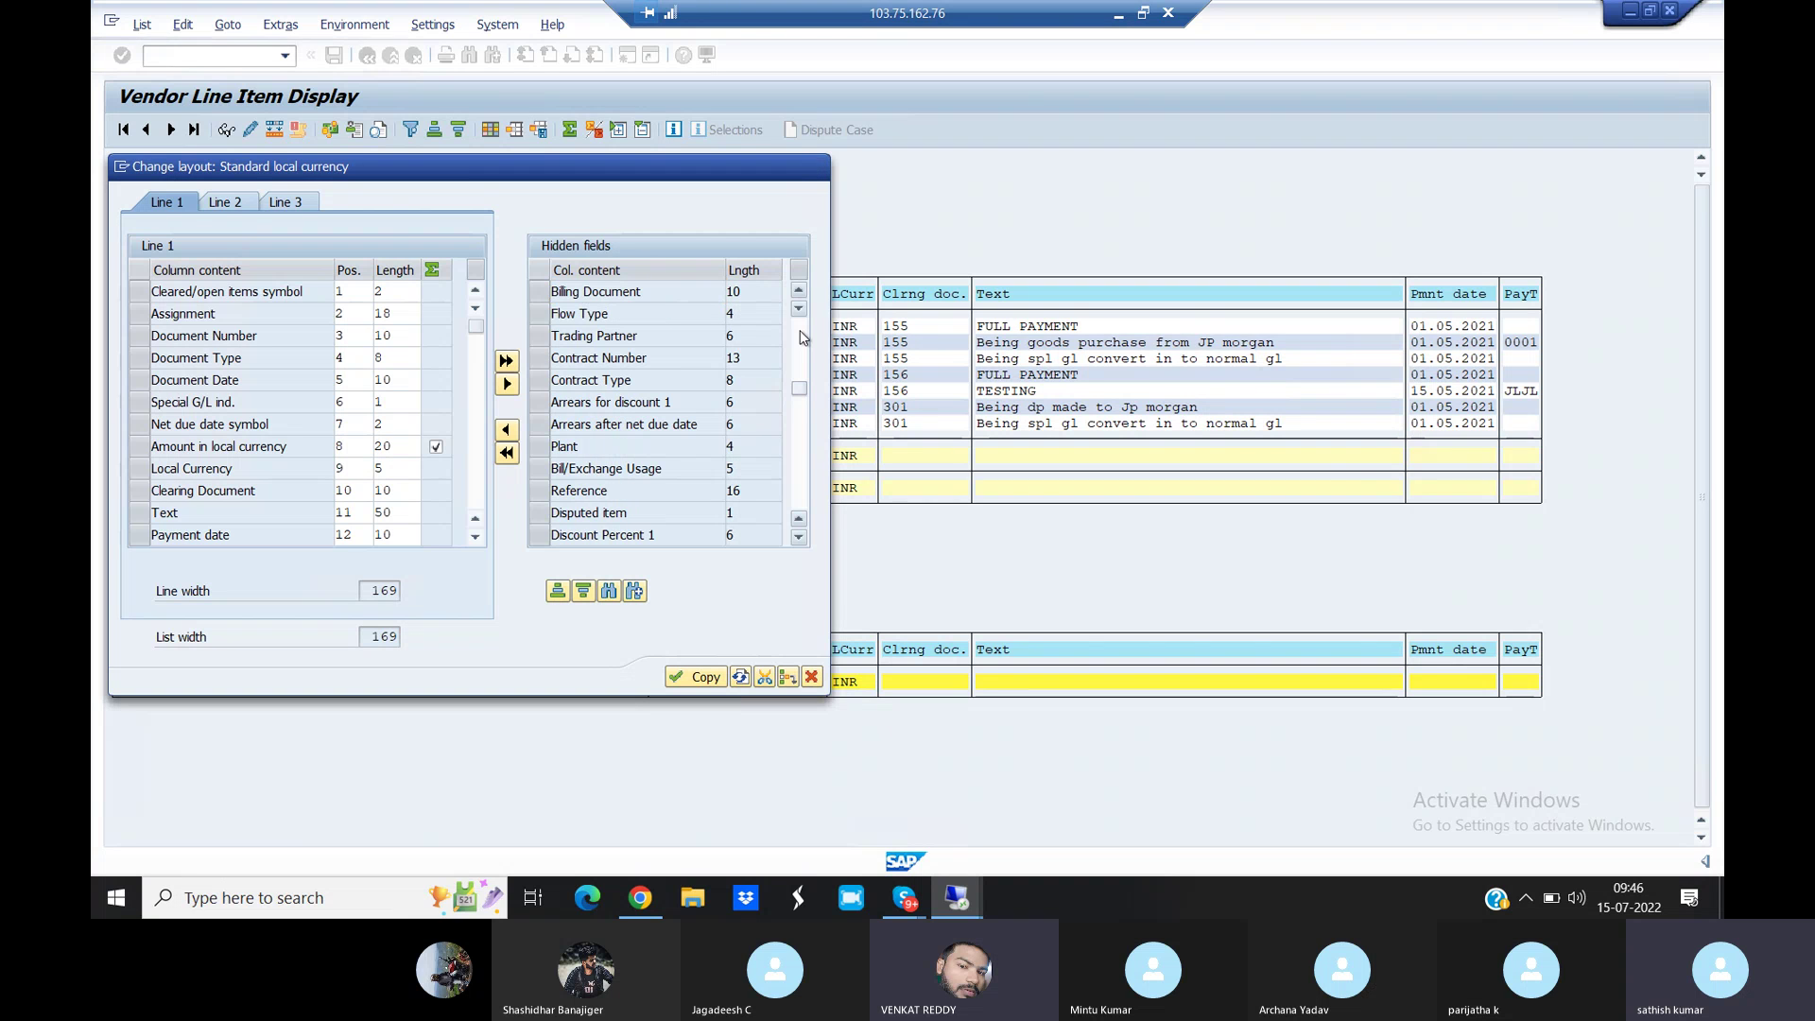
left_click(800, 337)
left_click(800, 337)
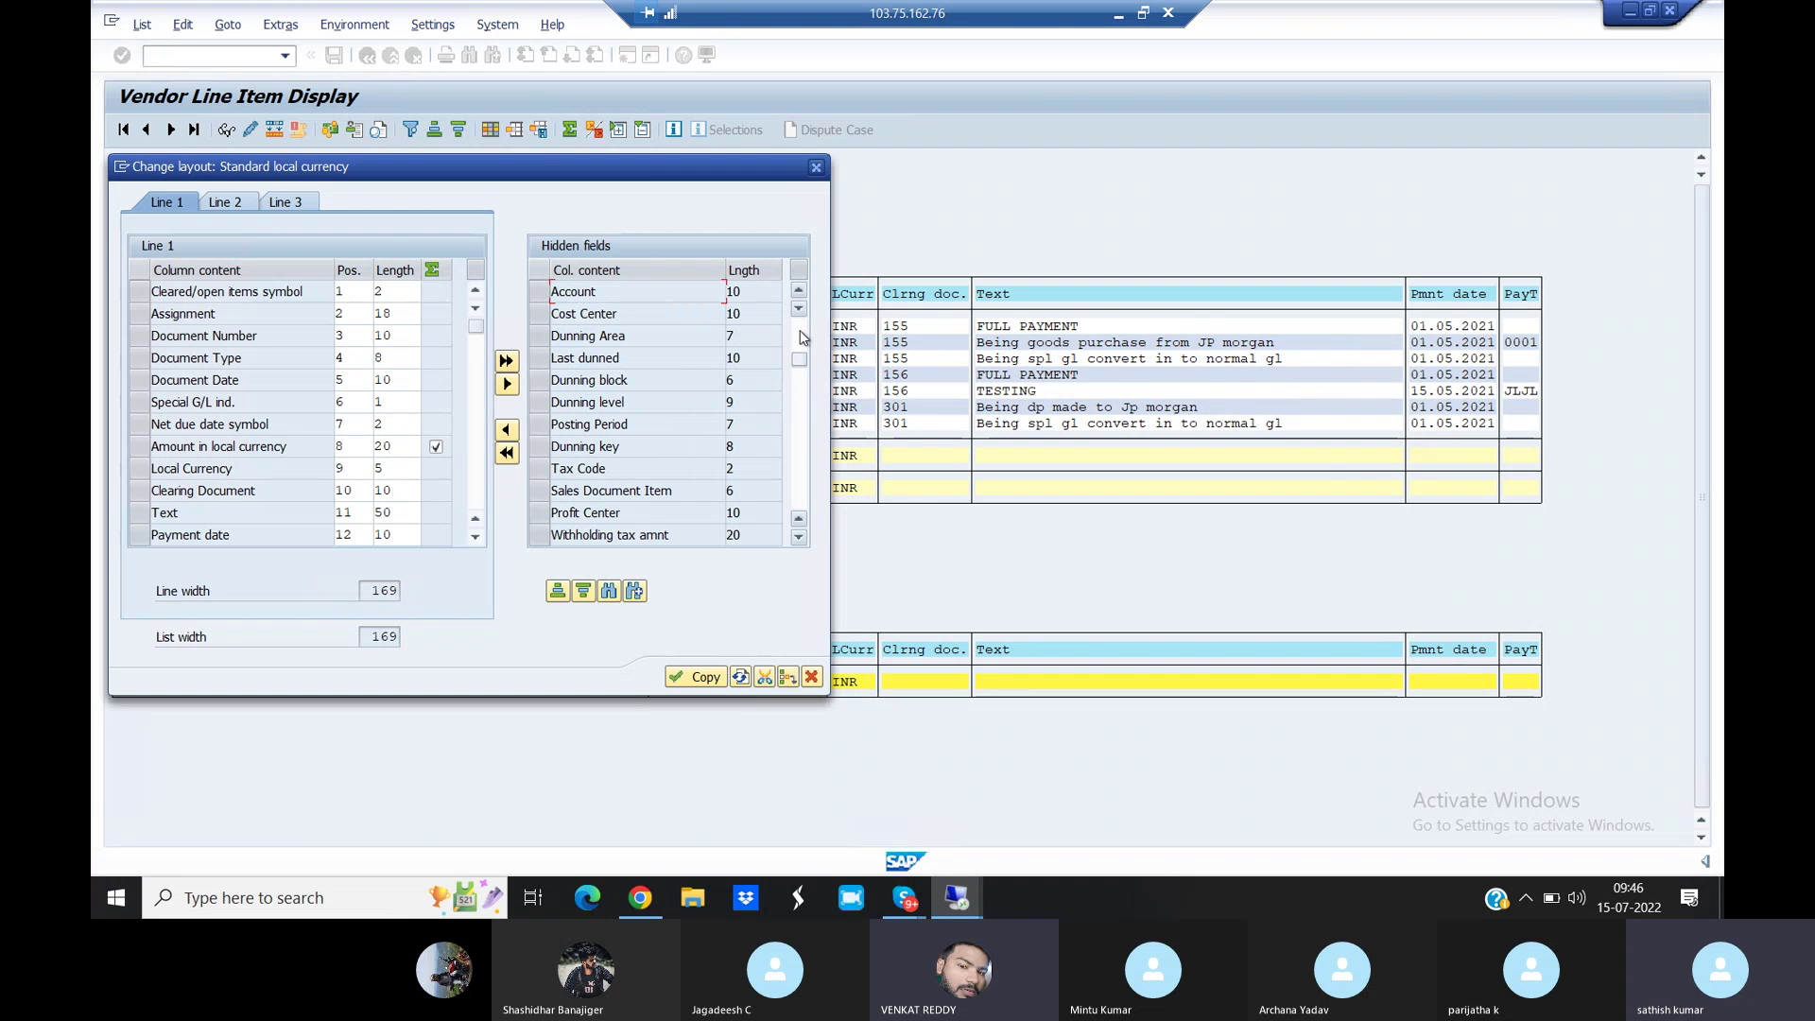
left_click(799, 330)
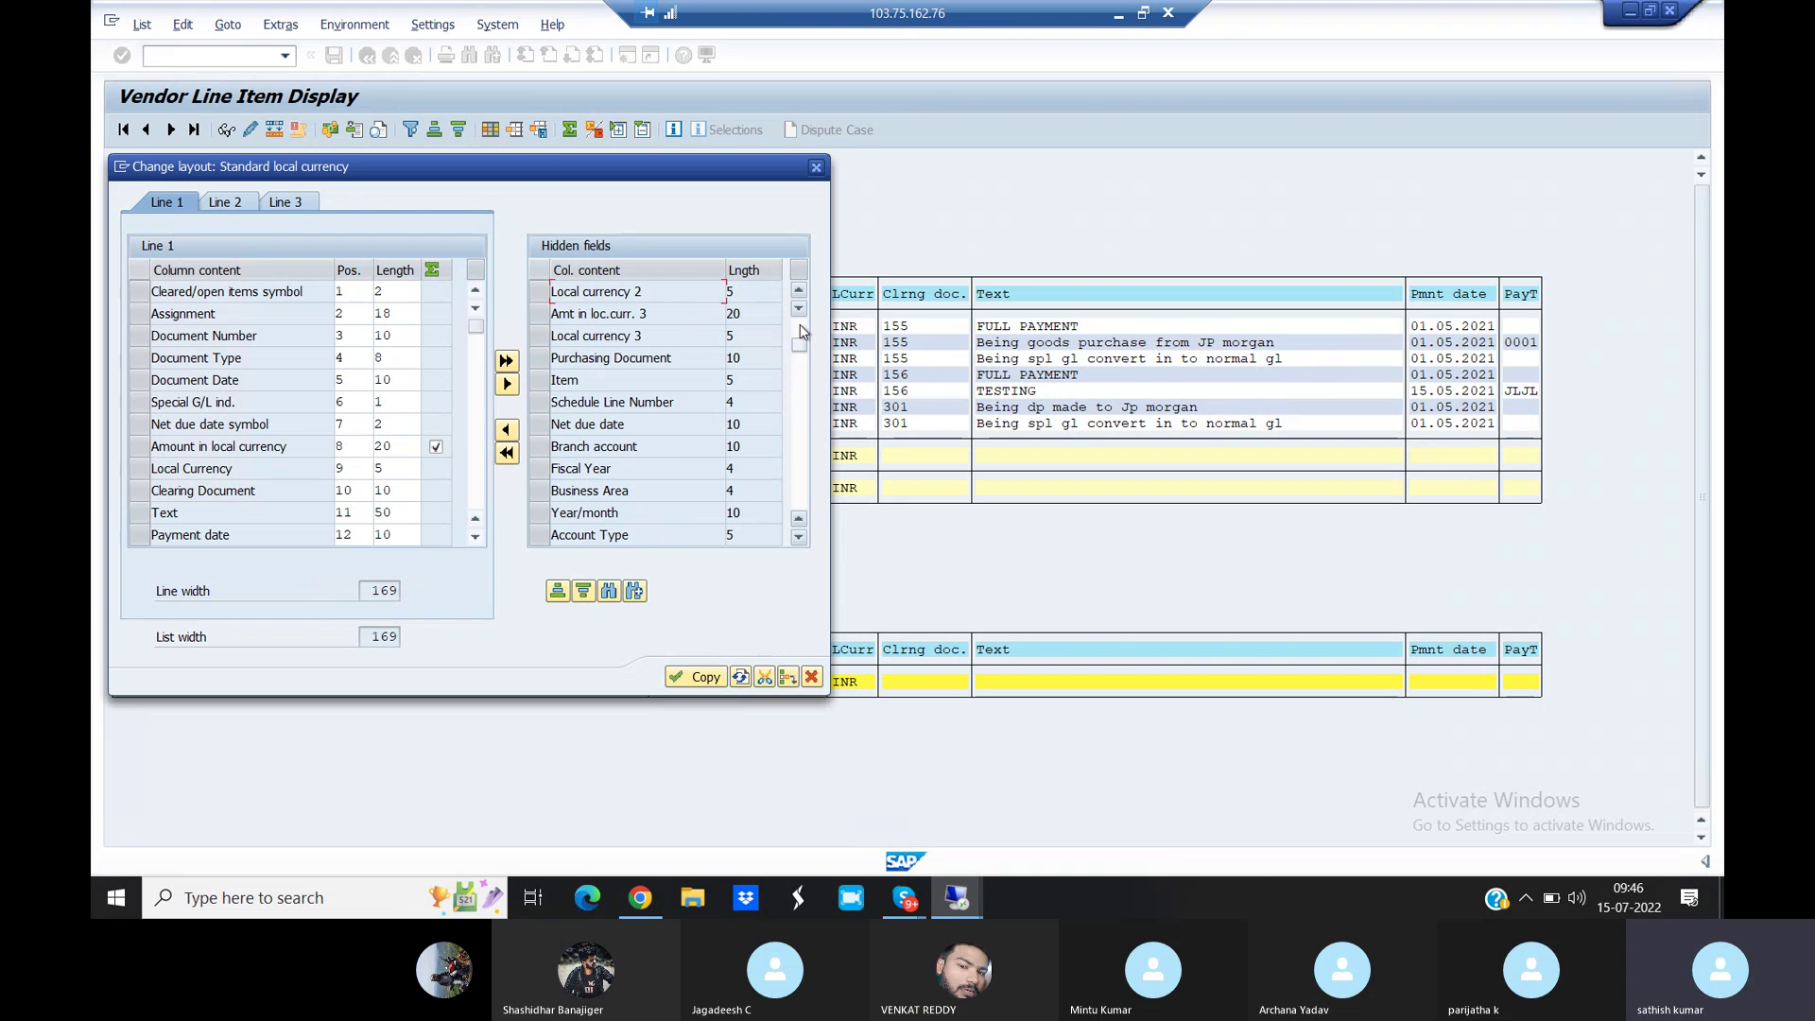
left_click(800, 331)
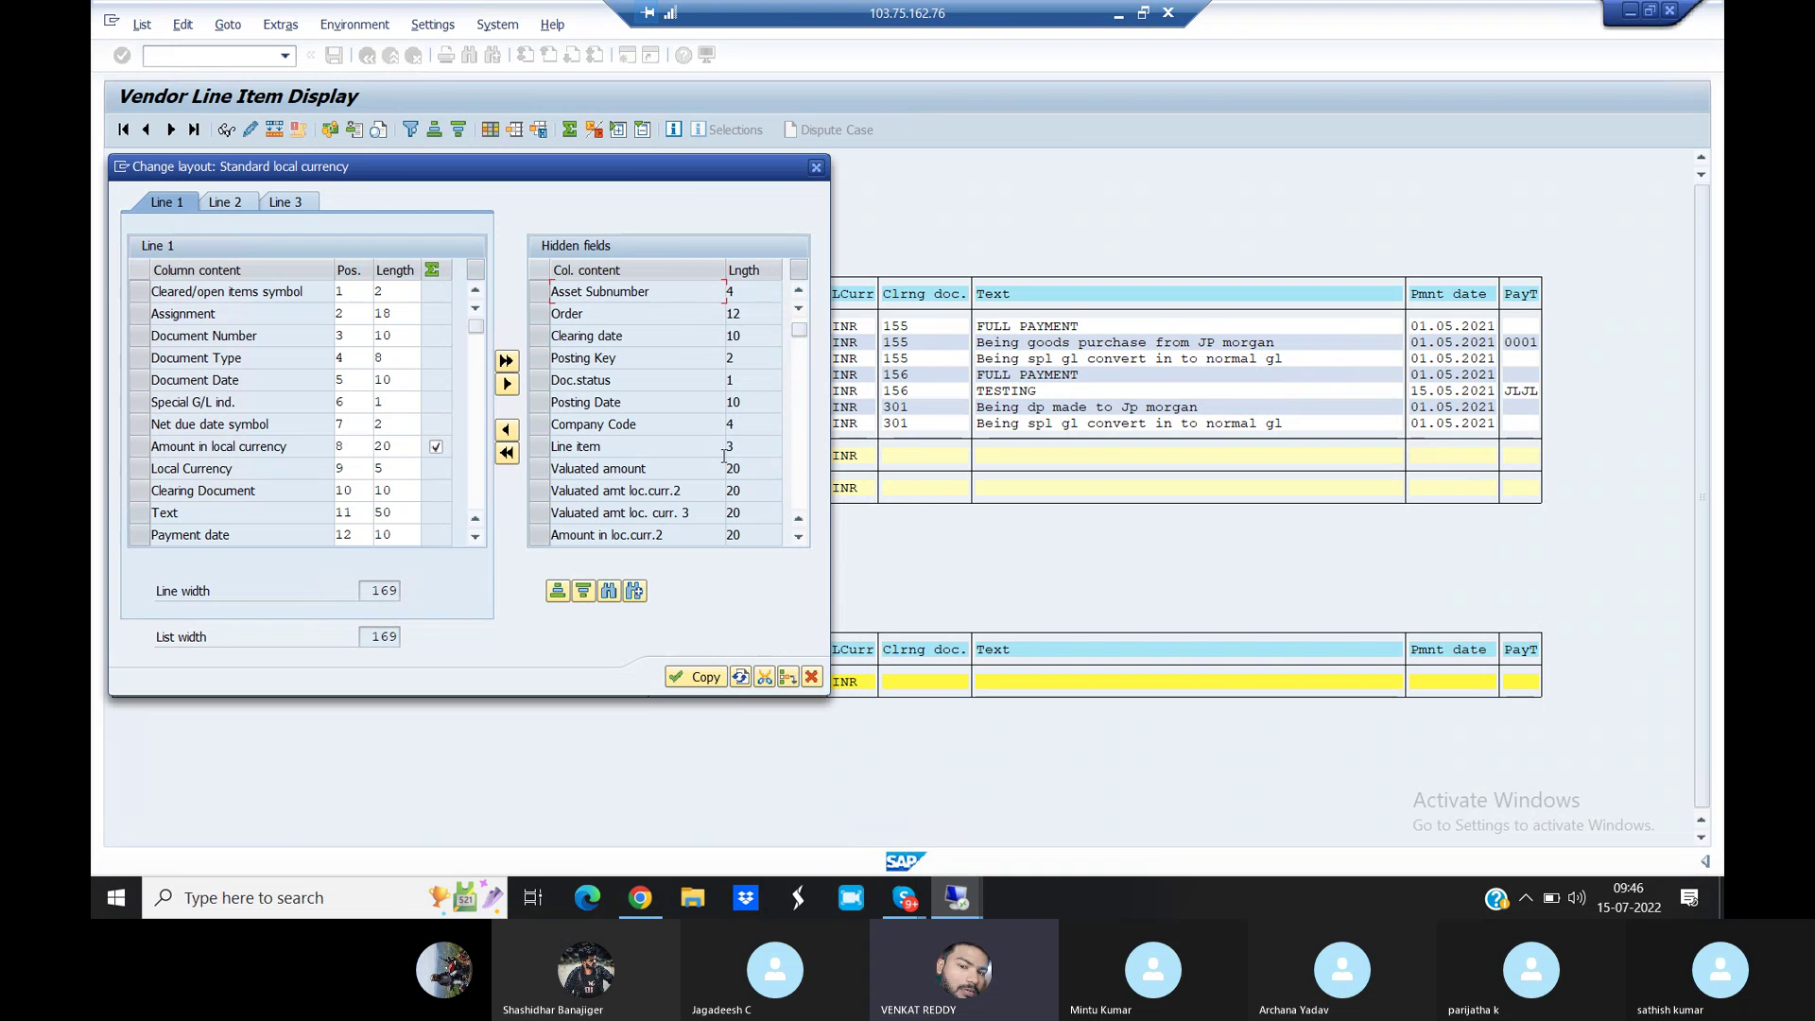
left_click(816, 168)
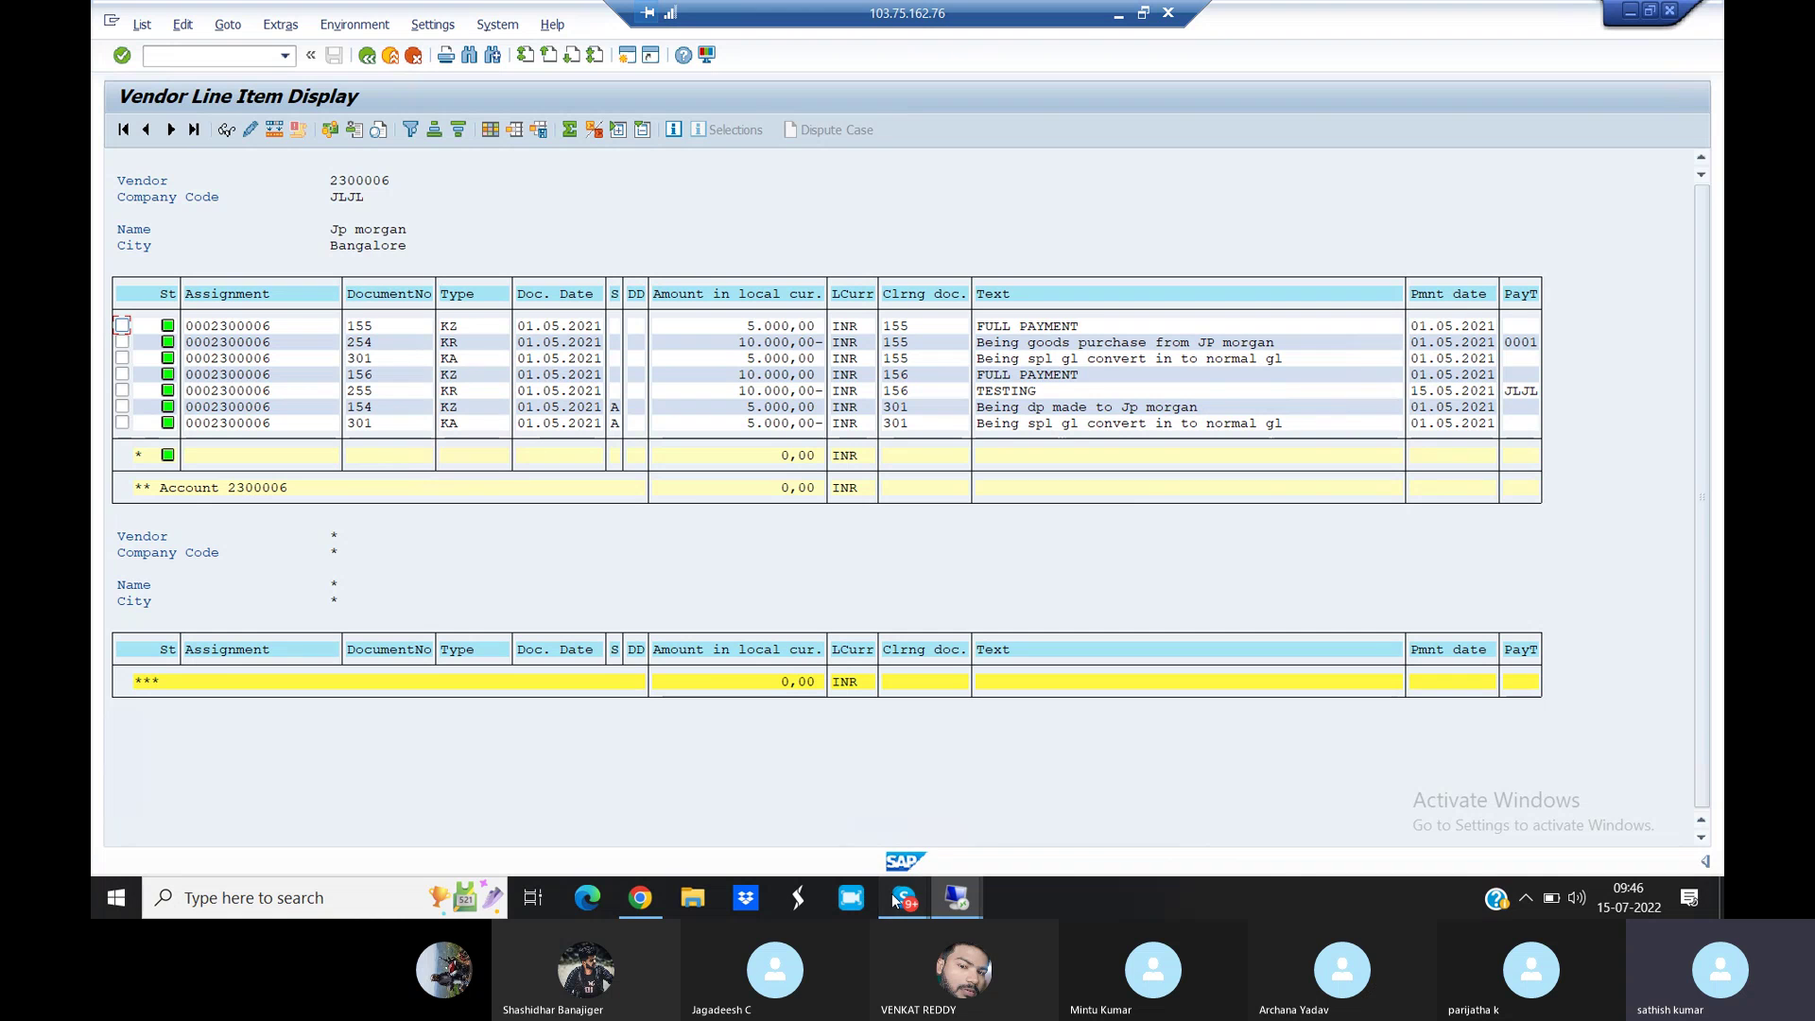
Switch to the Skype call window and end the call
mouse_move(894, 897)
left_click(837, 813)
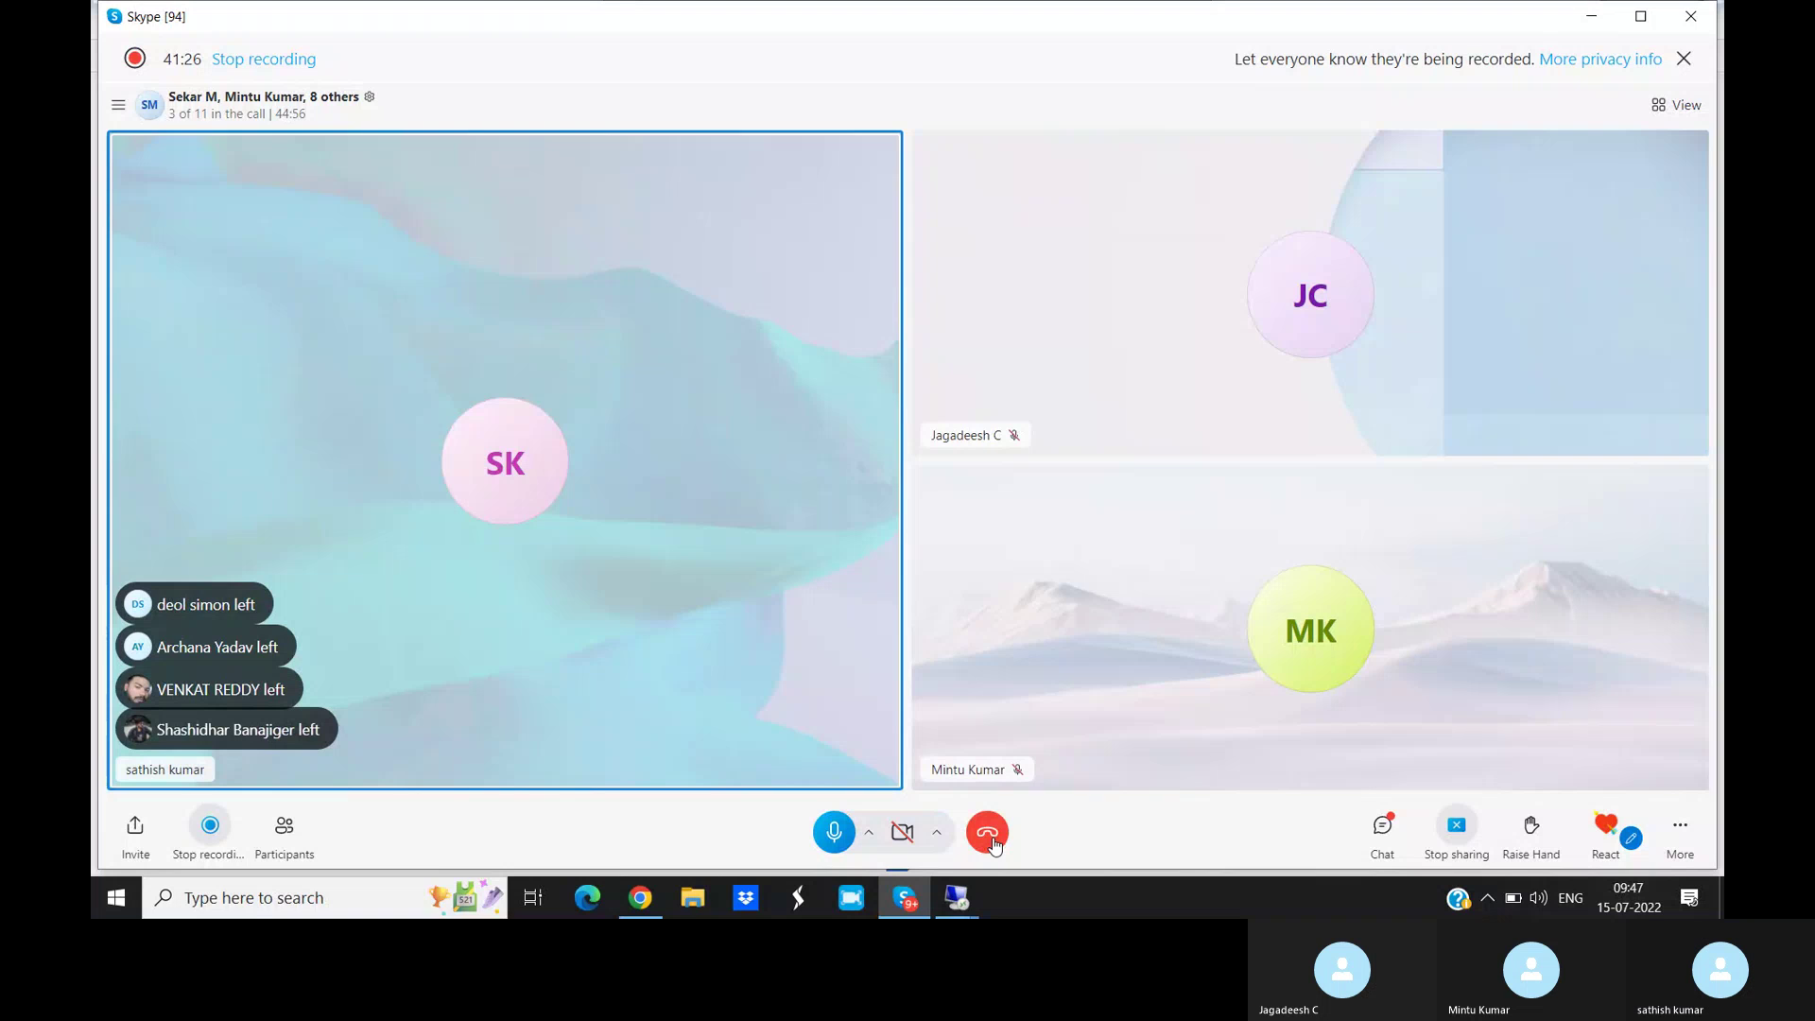
left_click(987, 833)
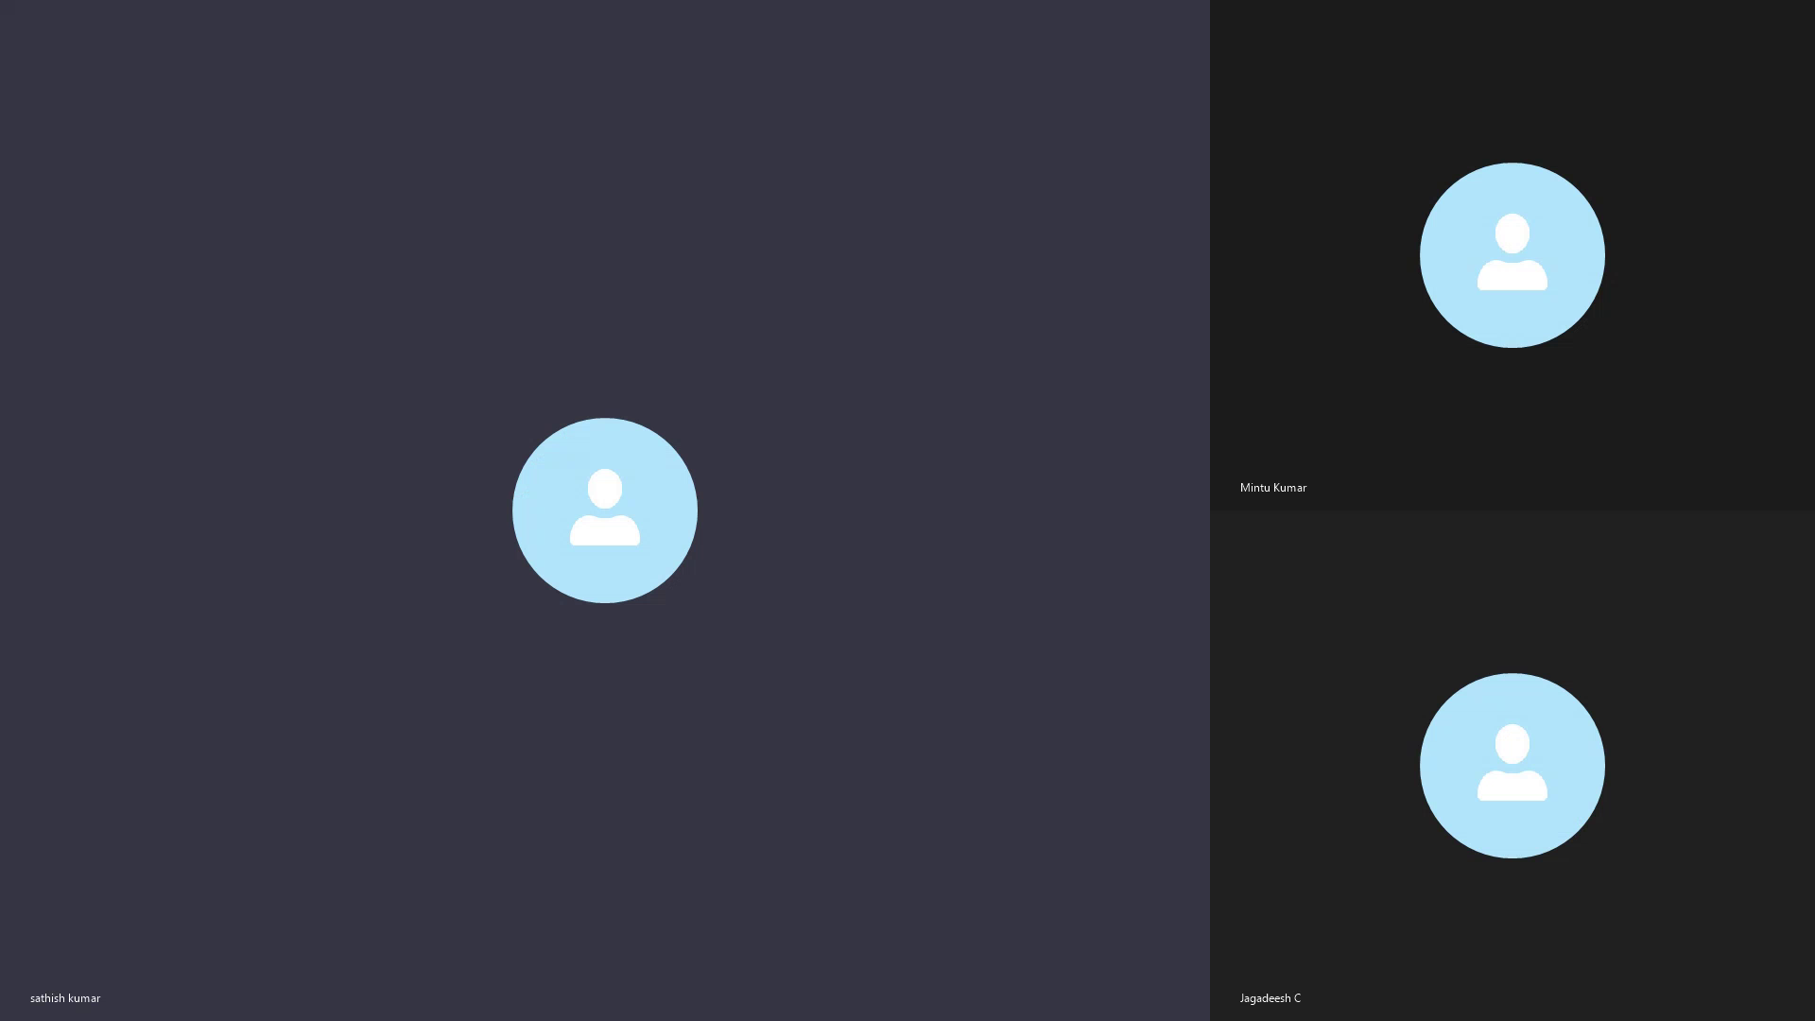